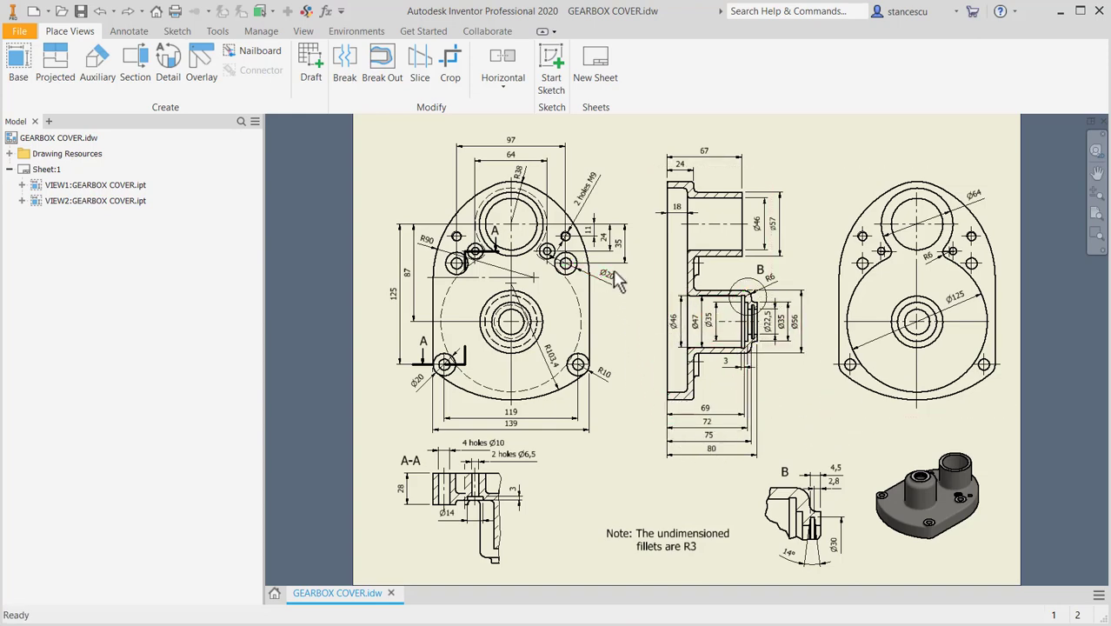
# Examine the gearbox cover drawing up close: the side section, front view and section A-A dimensions, and the fillet note
pyautogui.scroll(5, 713, 322)
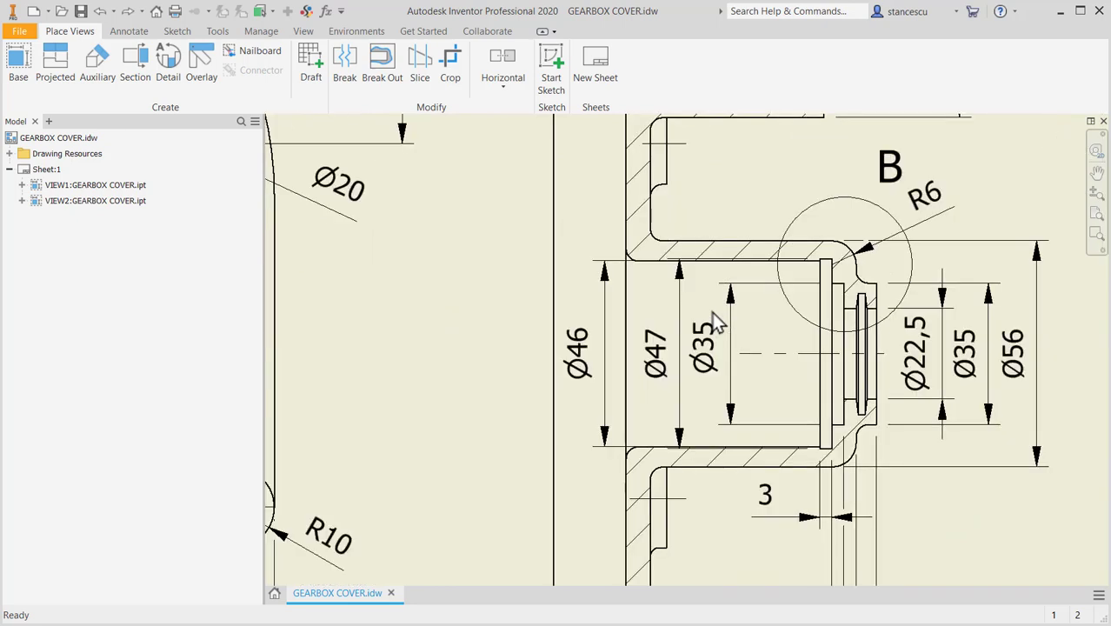
pyautogui.moveTo(728, 323)
pyautogui.mouseDown(button='middle')
pyautogui.moveTo(761, 486)
pyautogui.moveTo(761, 553)
pyautogui.mouseUp(button='middle')
pyautogui.moveTo(760, 364); pyautogui.dragTo(822, 530, button='middle')
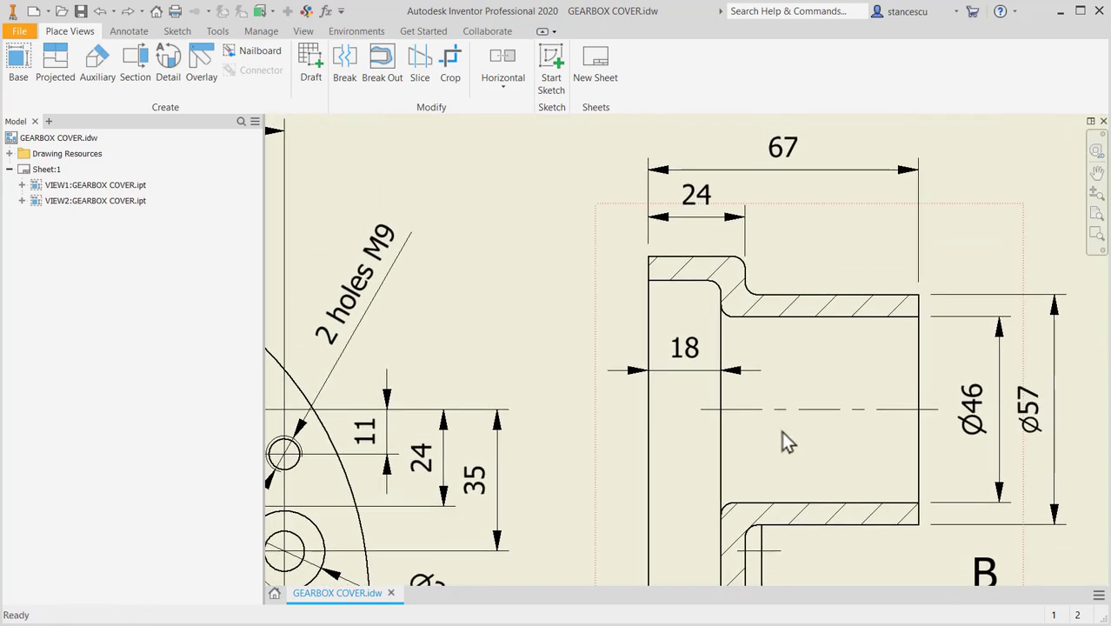
pyautogui.moveTo(782, 441); pyautogui.dragTo(918, 416, button='middle')
pyautogui.moveTo(648, 401)
pyautogui.mouseDown(button='middle')
pyautogui.moveTo(814, 488)
pyautogui.moveTo(901, 355)
pyautogui.mouseUp(button='middle')
pyautogui.moveTo(809, 489); pyautogui.dragTo(892, 231, button='middle')
pyautogui.moveTo(857, 574)
pyautogui.mouseDown(button='middle')
pyautogui.moveTo(878, 384)
pyautogui.moveTo(922, 230)
pyautogui.mouseUp(button='middle')
pyautogui.moveTo(913, 409); pyautogui.dragTo(934, 293, button='middle')
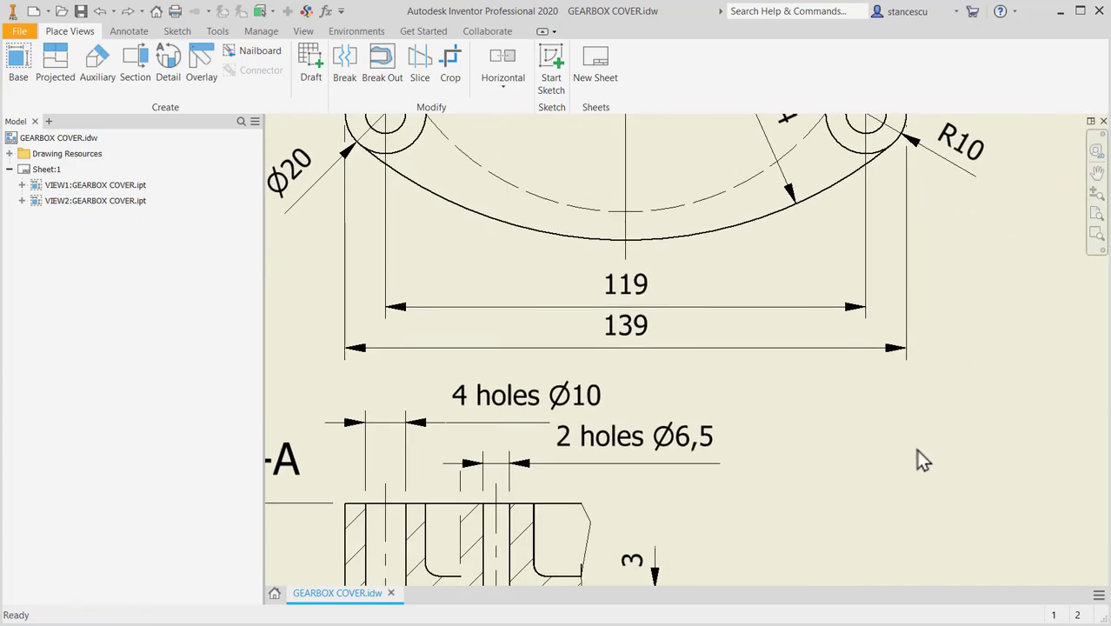
pyautogui.moveTo(921, 461); pyautogui.dragTo(915, 312, button='middle')
pyautogui.moveTo(925, 366); pyautogui.dragTo(925, 355, button='middle')
pyautogui.moveTo(895, 500); pyautogui.dragTo(829, 275, button='middle')
pyautogui.moveTo(929, 338); pyautogui.dragTo(597, 385, button='middle')
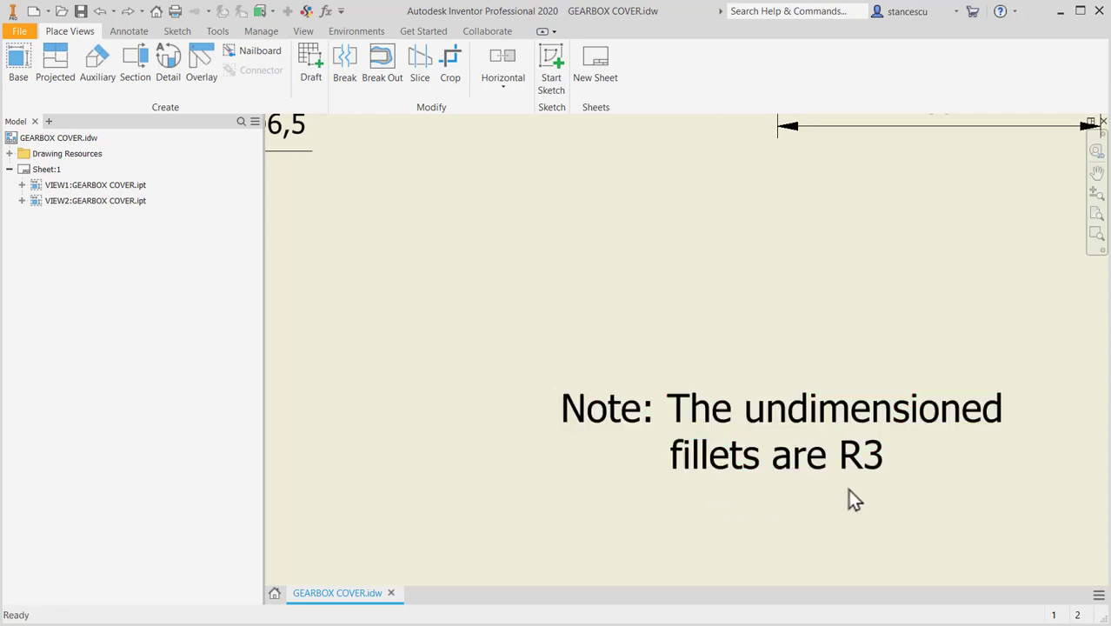
pyautogui.scroll(-3, 846, 490)
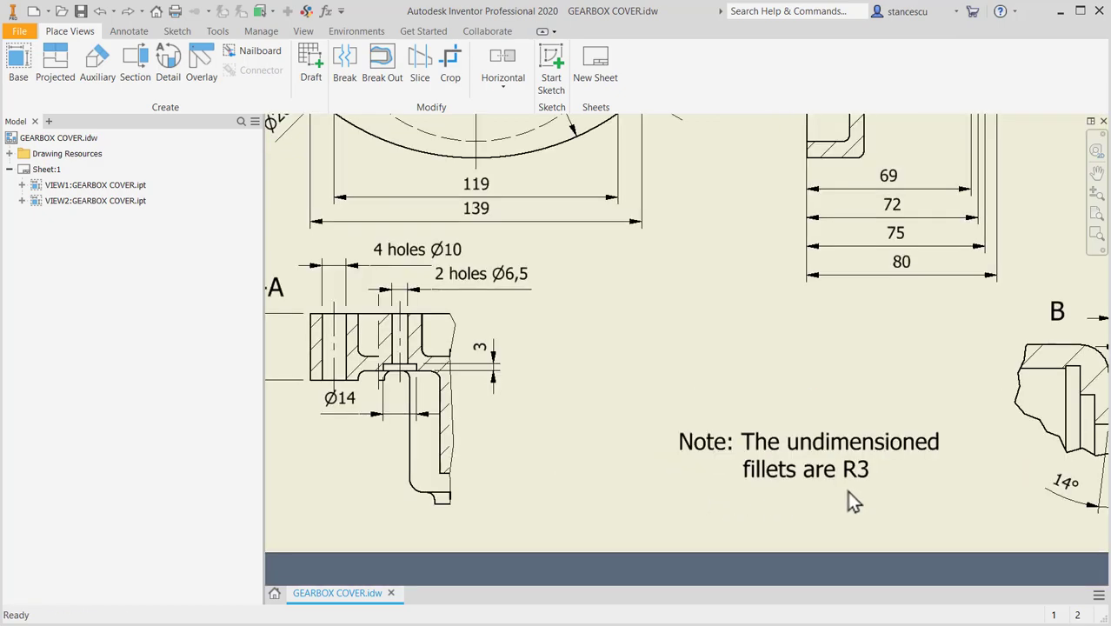
pyautogui.scroll(-3, 817, 484)
# Review the overall gearbox cover sheet, including detail B, the shaded isometric view and the outline view with the inner pocket
pyautogui.moveTo(804, 424)
pyautogui.mouseDown(button='middle')
pyautogui.moveTo(739, 485)
pyautogui.moveTo(641, 499)
pyautogui.moveTo(746, 515)
pyautogui.moveTo(801, 559)
pyautogui.mouseUp(button='middle')
pyautogui.scroll(-3, 644, 482)
pyautogui.scroll(3, 645, 460)
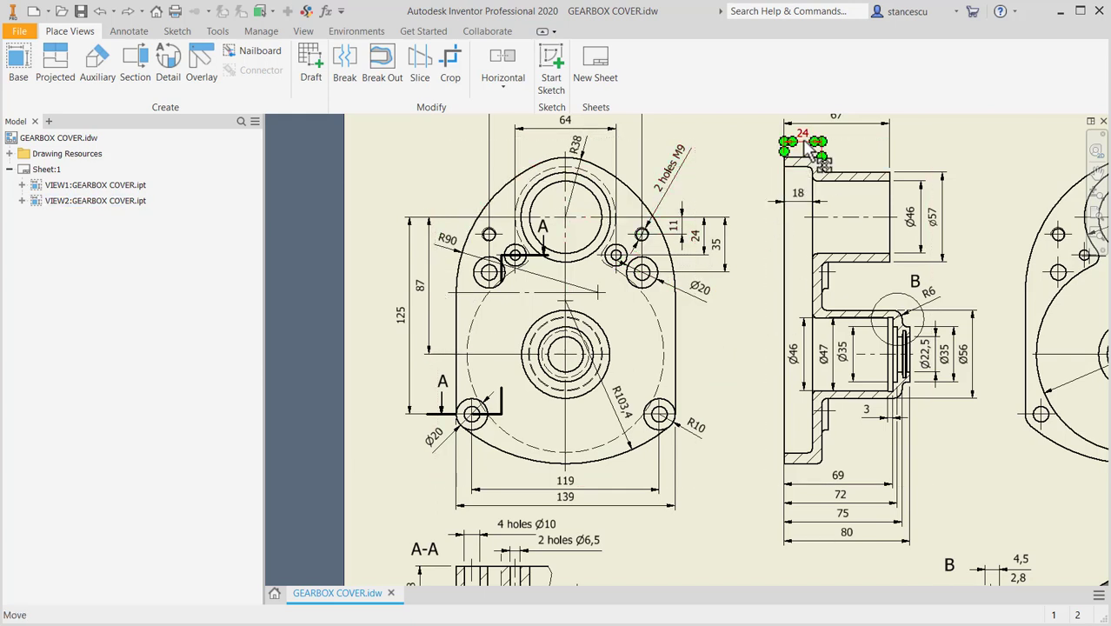
pyautogui.moveTo(842, 541)
pyautogui.mouseDown(button='middle')
pyautogui.moveTo(814, 448)
pyautogui.moveTo(814, 389)
pyautogui.mouseUp(button='middle')
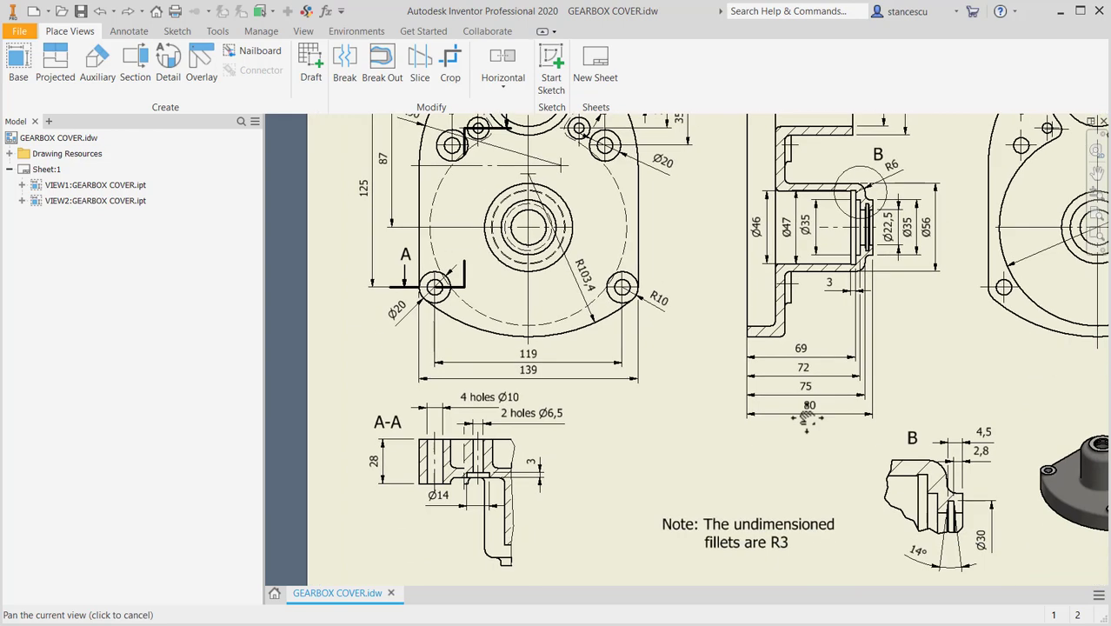
pyautogui.moveTo(873, 522); pyautogui.dragTo(706, 510, button='middle')
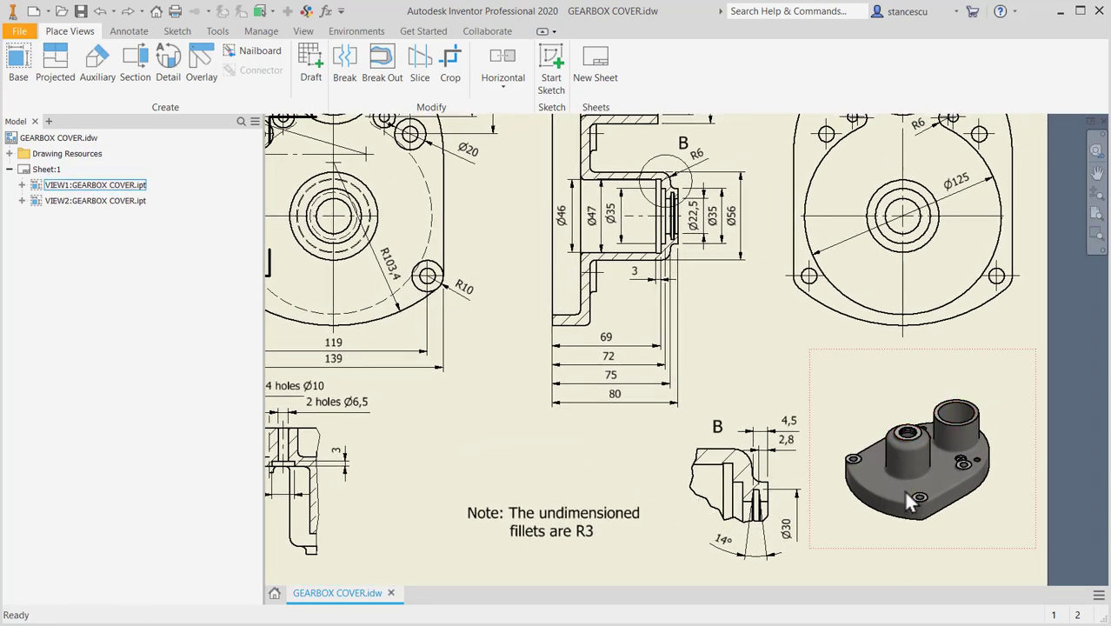
pyautogui.scroll(-3, 908, 479)
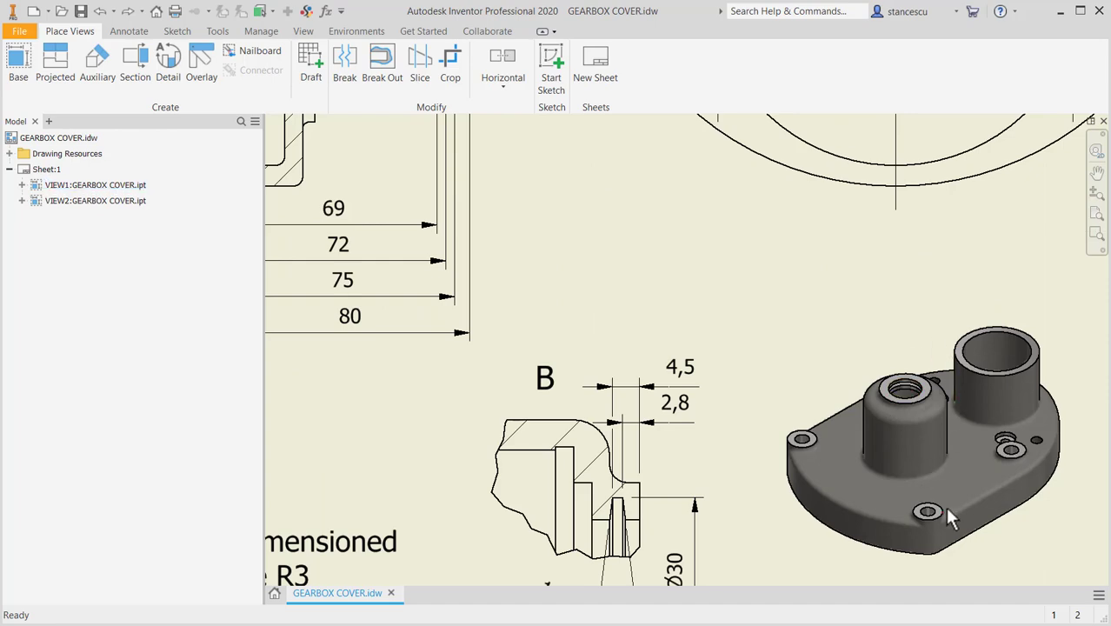
pyautogui.scroll(3, 947, 510)
pyautogui.moveTo(666, 413); pyautogui.dragTo(800, 490, button='middle')
pyautogui.moveTo(651, 478); pyautogui.dragTo(748, 598, button='middle')
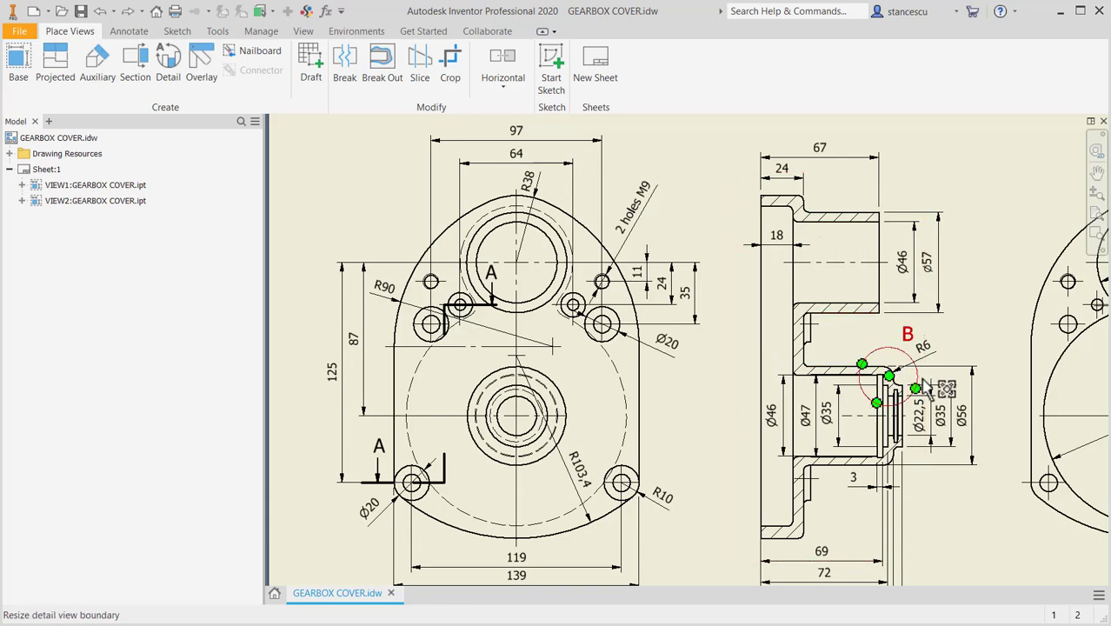
pyautogui.moveTo(947, 521); pyautogui.dragTo(768, 515, button='middle')
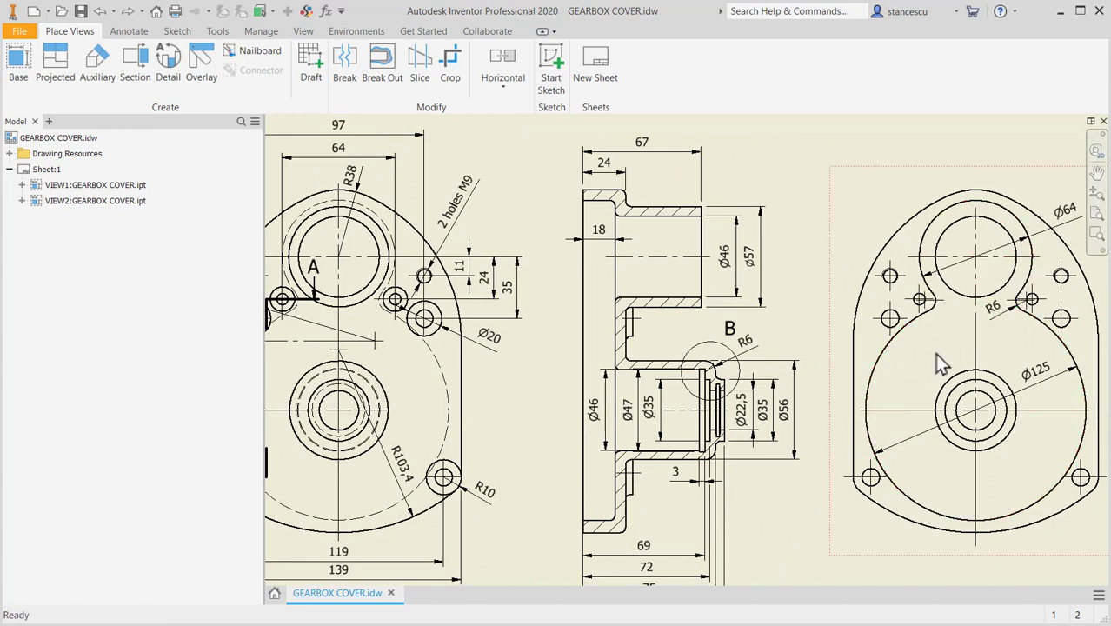
pyautogui.moveTo(558, 538)
pyautogui.mouseDown(button='middle')
pyautogui.moveTo(587, 373)
pyautogui.moveTo(658, 376)
pyautogui.moveTo(741, 483)
pyautogui.mouseUp(button='middle')
pyautogui.moveTo(724, 396); pyautogui.dragTo(733, 452, button='middle')
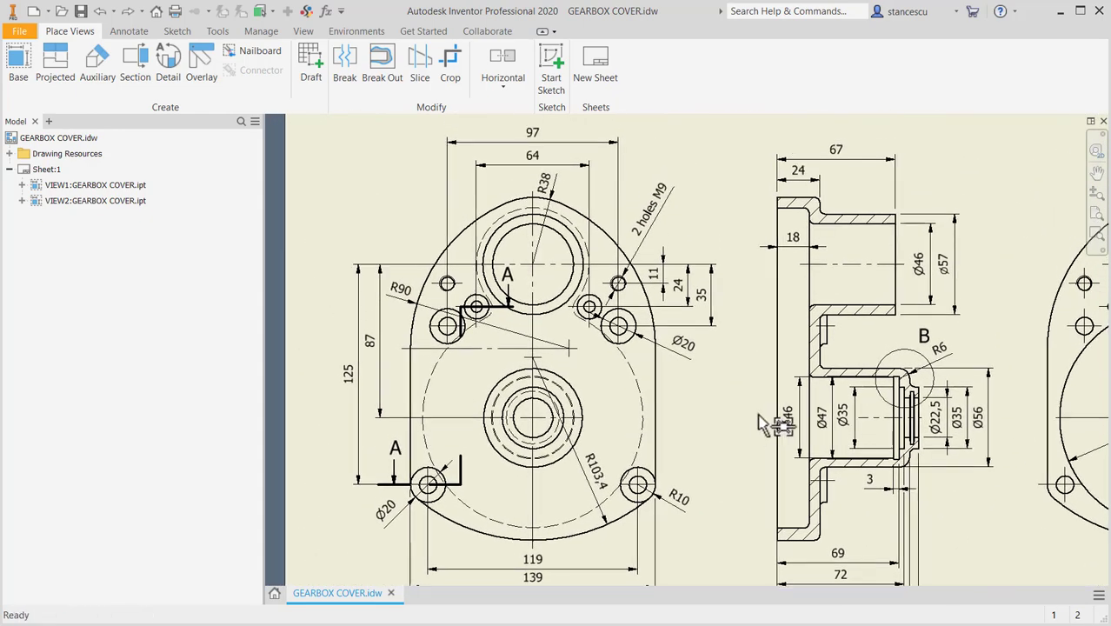
# Create a new part from the metric Standard (mm).ipt template and start a 2D sketch on the XZ plane, with X pointing right
pyautogui.click(33, 12)
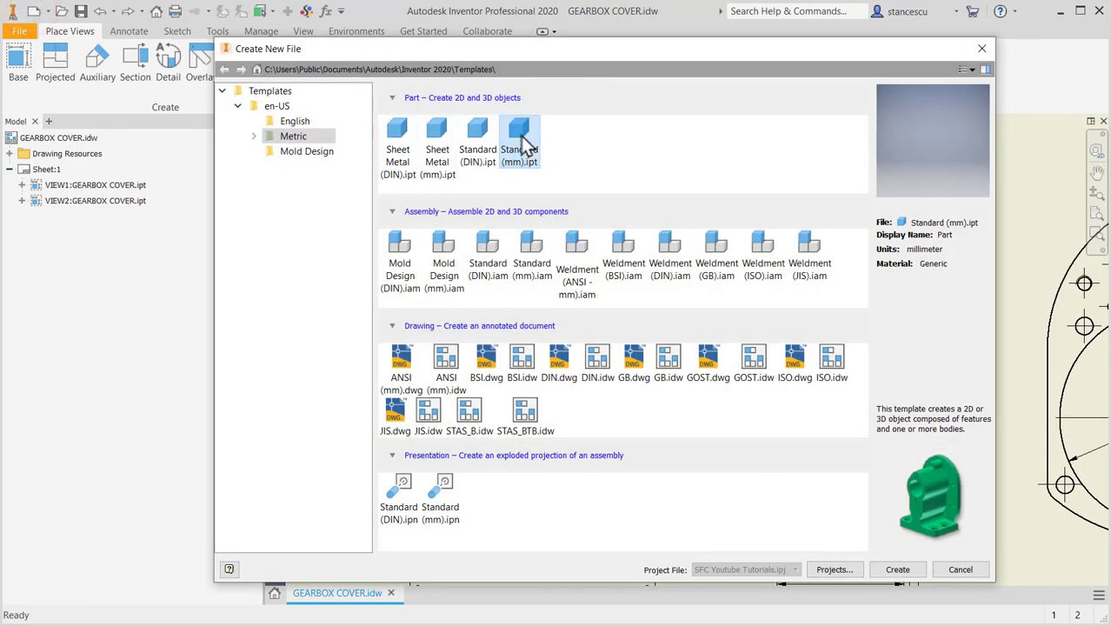
pyautogui.doubleClick(521, 136)
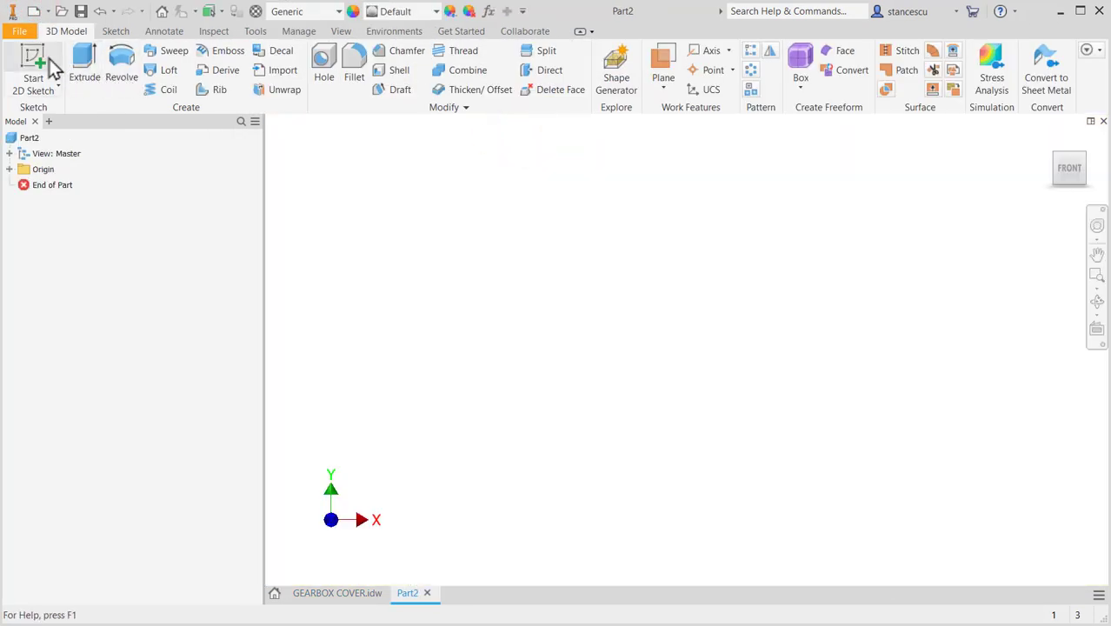
pyautogui.click(48, 58)
pyautogui.click(572, 331)
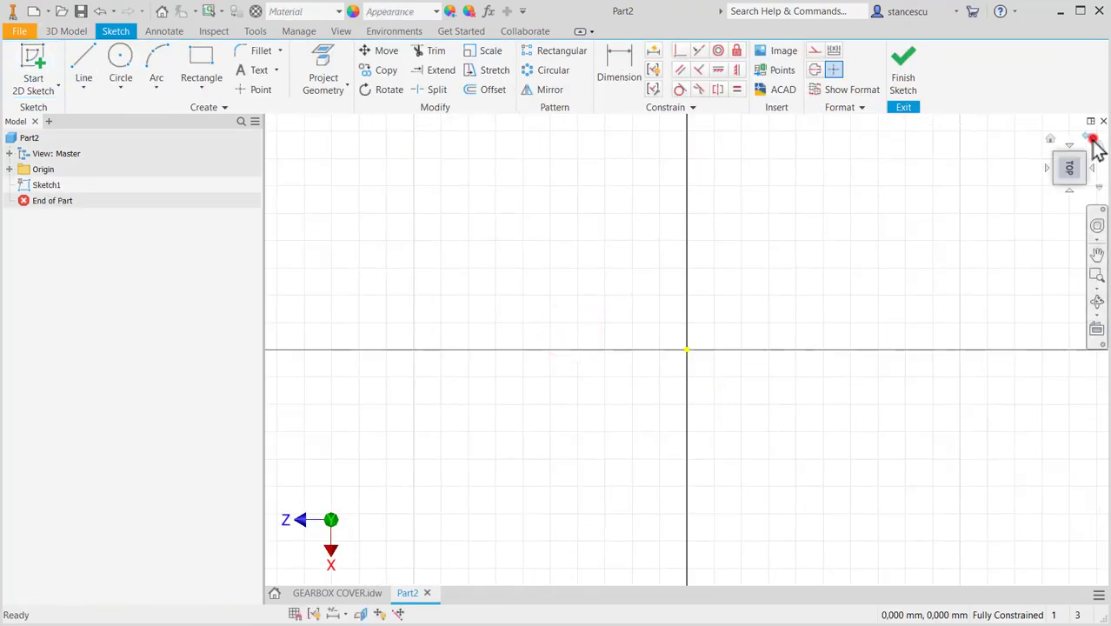
pyautogui.click(1093, 141)
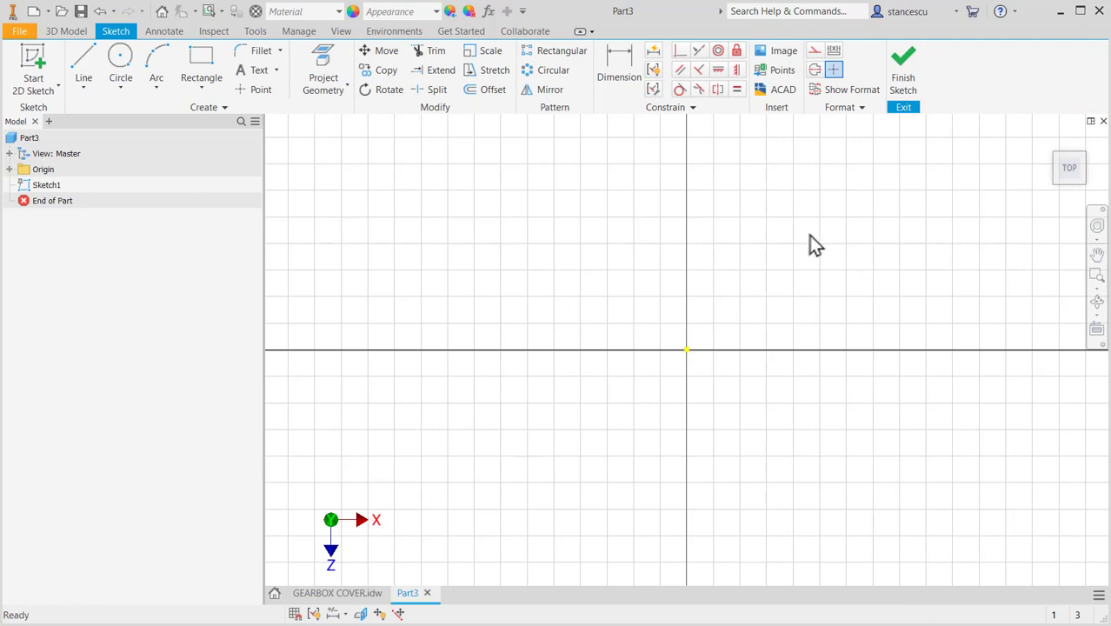
# Sketch the closed cover outline with two vertical sides about 74 mm long, three tangent arcs above and three arcs below
pyautogui.click(80, 67)
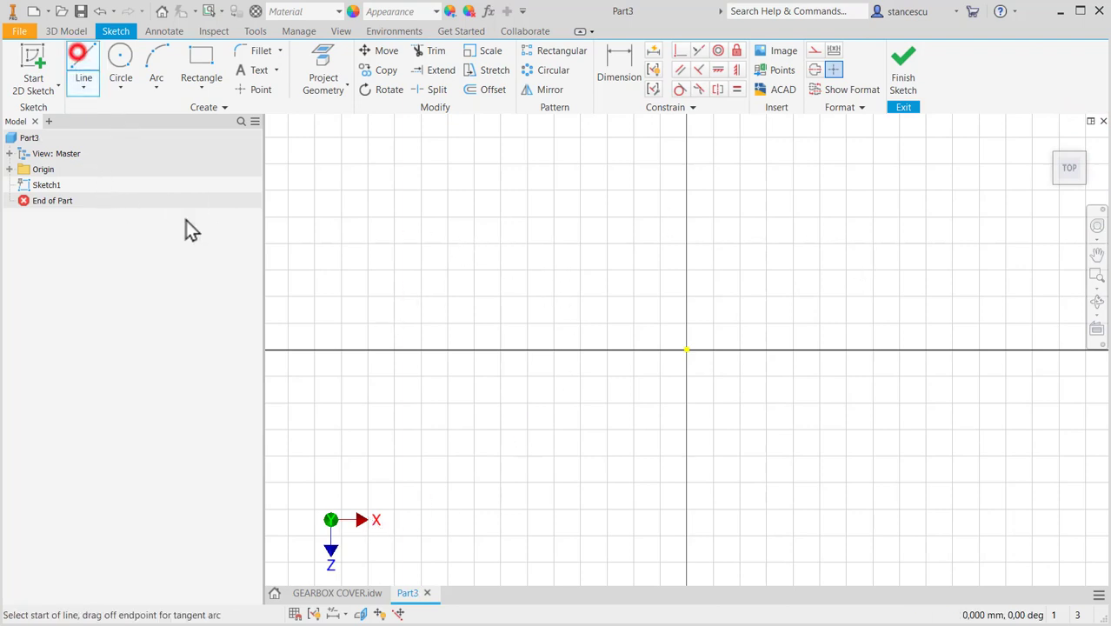
pyautogui.moveTo(575, 486); pyautogui.dragTo(577, 407, button='middle')
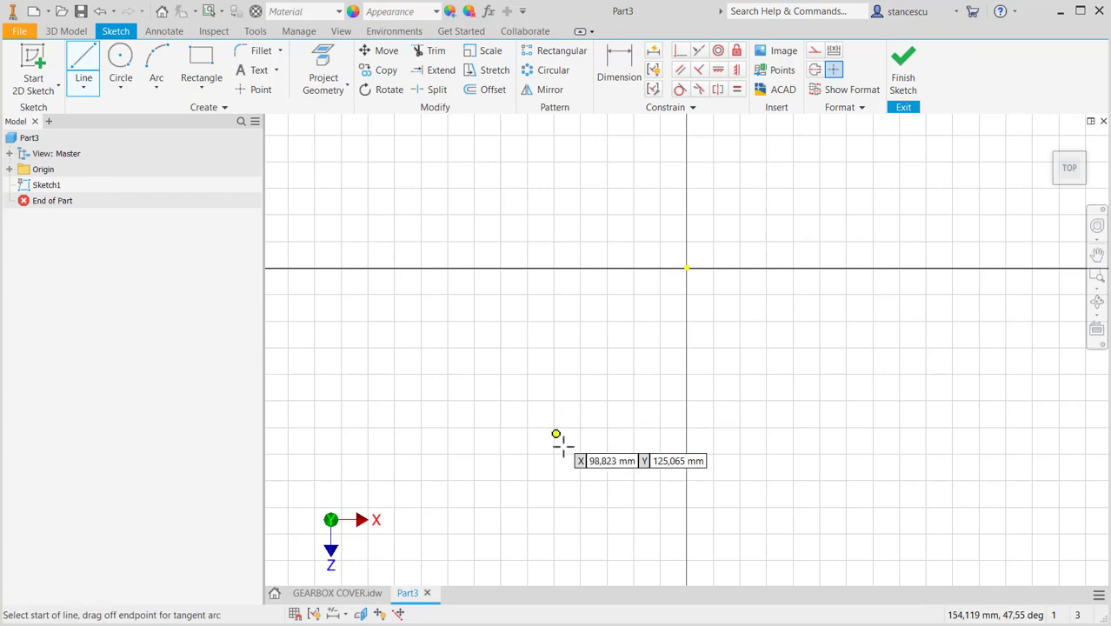
pyautogui.click(563, 486)
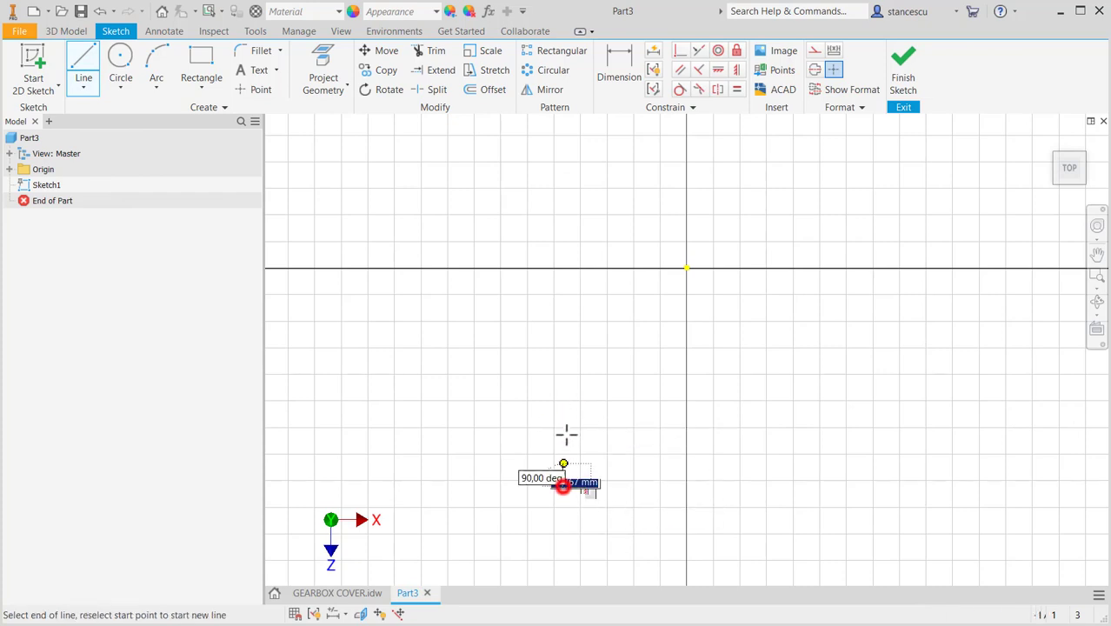
pyautogui.click(564, 387)
pyautogui.moveTo(563, 387); pyautogui.dragTo(801, 387)
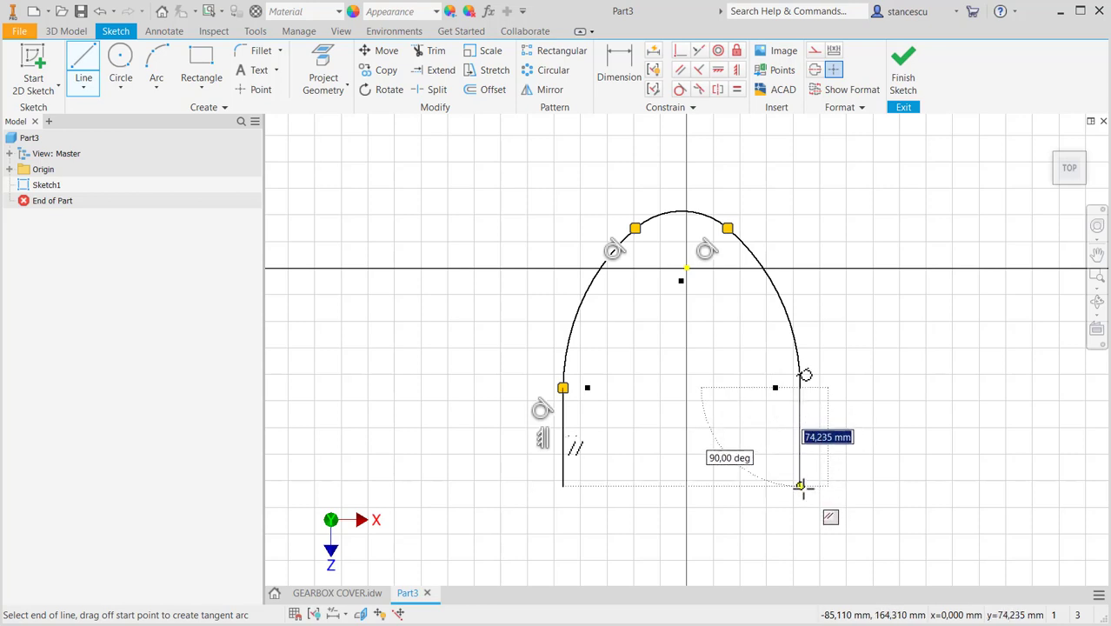
pyautogui.click(801, 485)
pyautogui.moveTo(800, 486)
pyautogui.mouseDown()
pyautogui.moveTo(775, 519)
pyautogui.moveTo(623, 543)
pyautogui.moveTo(587, 526)
pyautogui.moveTo(563, 489)
pyautogui.mouseUp()
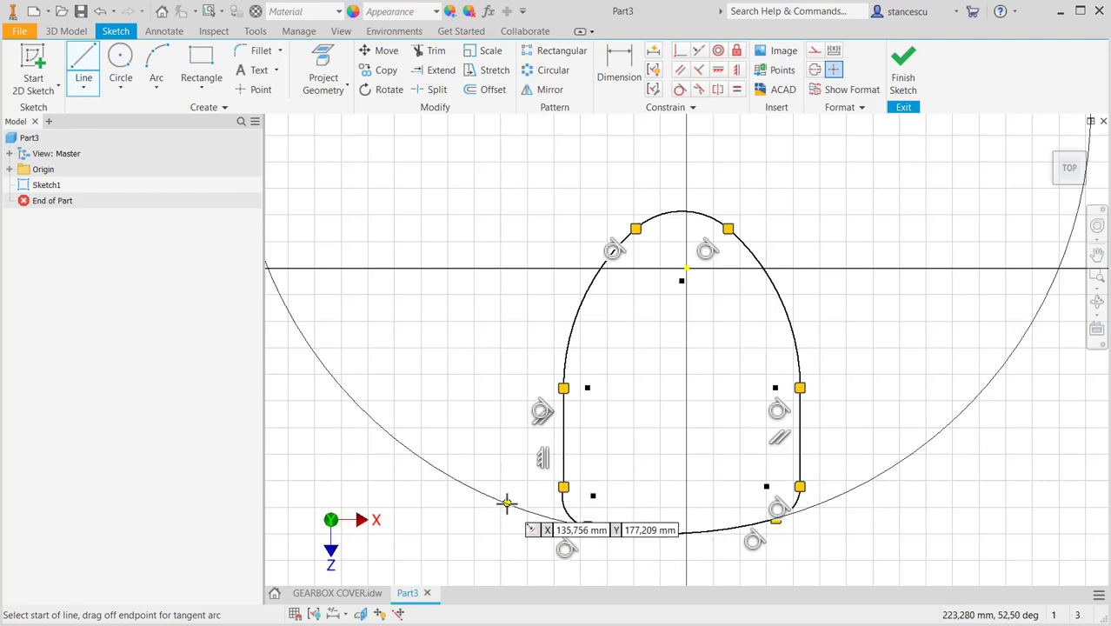
# Make the lower-left corner arc tangent to the left vertical line of the outline
pyautogui.click(680, 90)
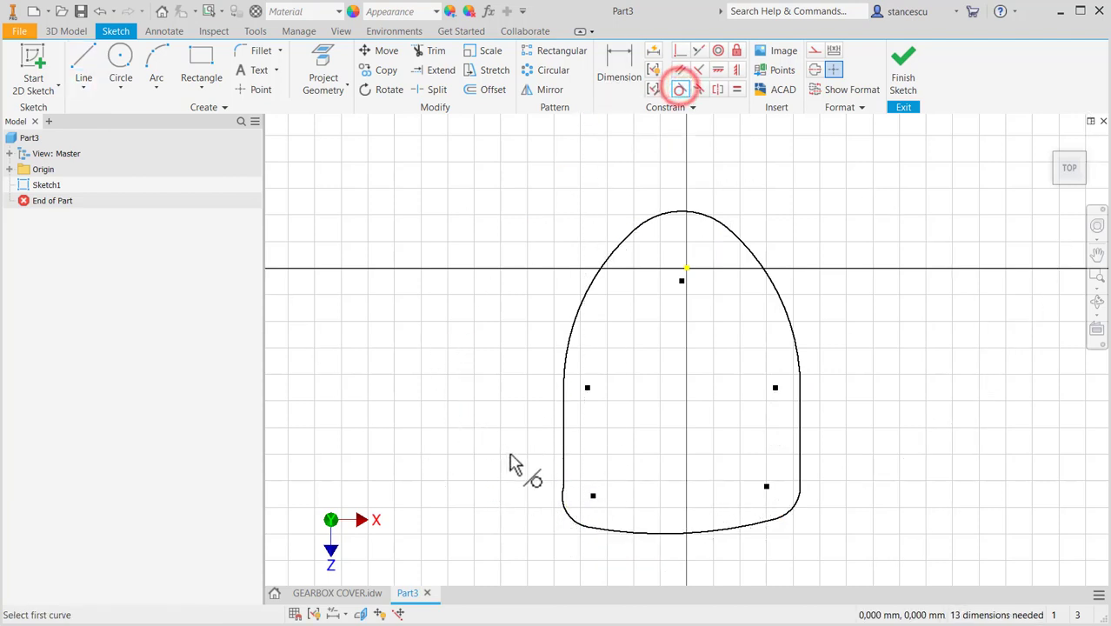
pyautogui.click(560, 499)
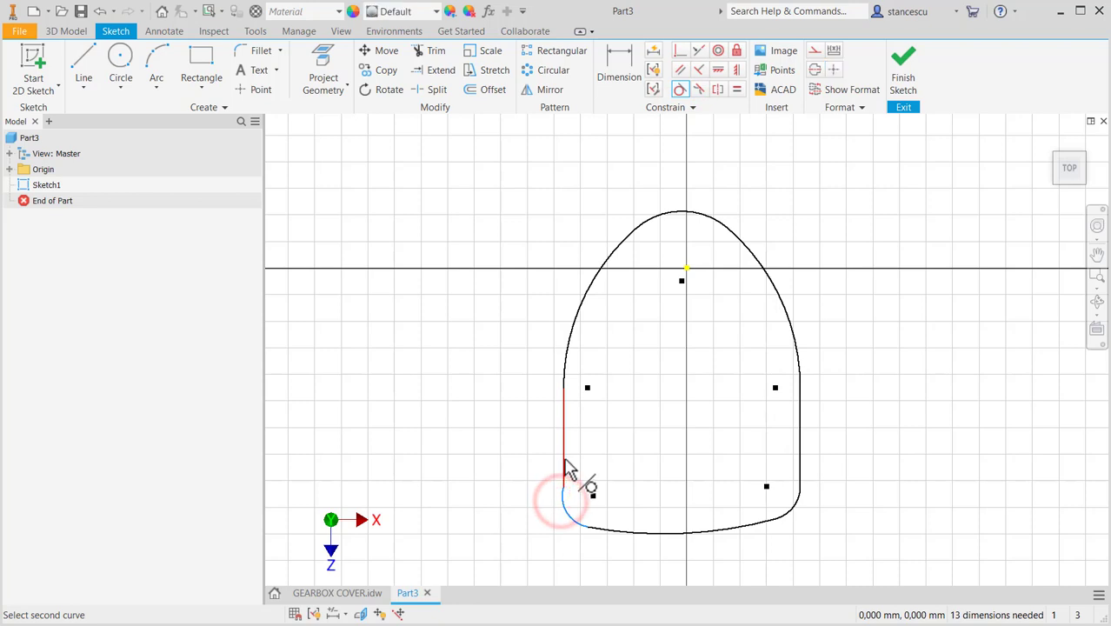
pyautogui.click(563, 456)
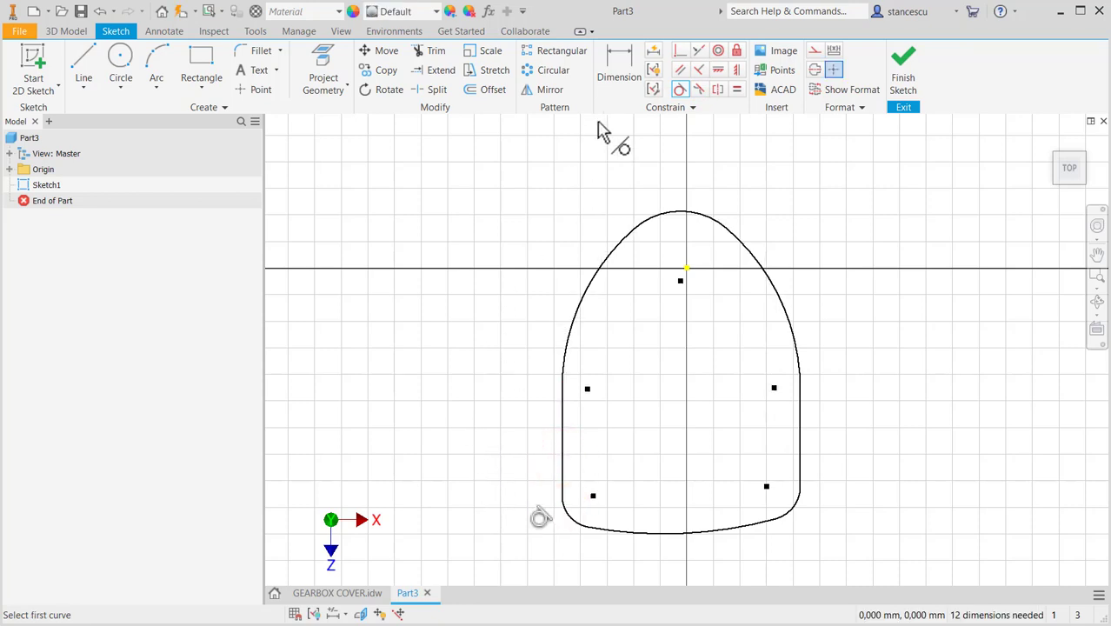
# Make the top arc's centre point coincident with the sketch origin
pyautogui.click(678, 49)
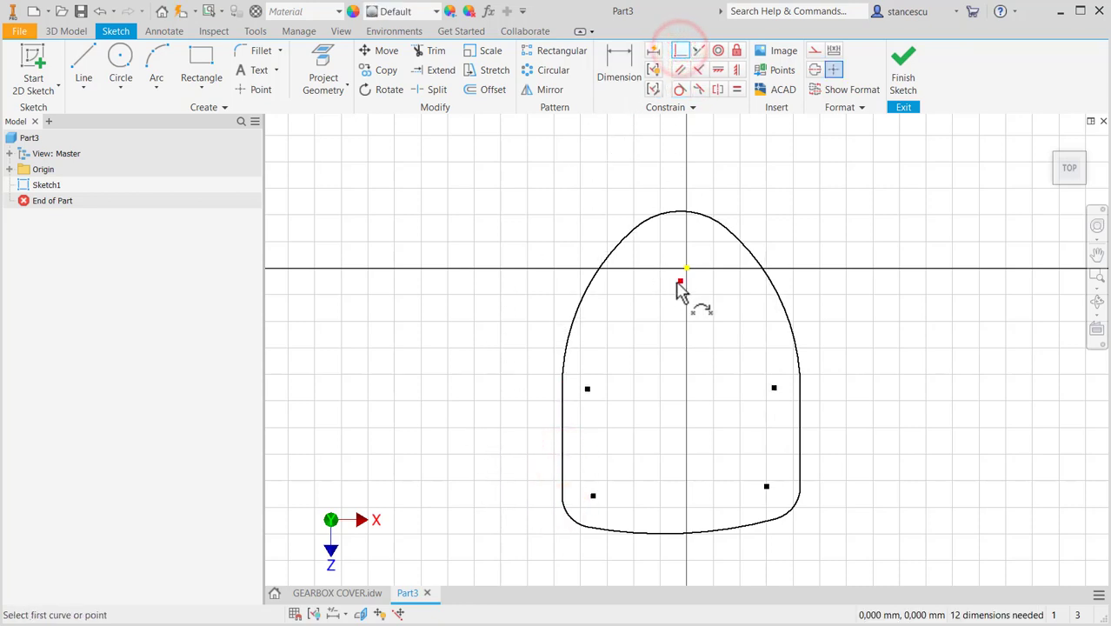
pyautogui.click(678, 281)
pyautogui.click(686, 269)
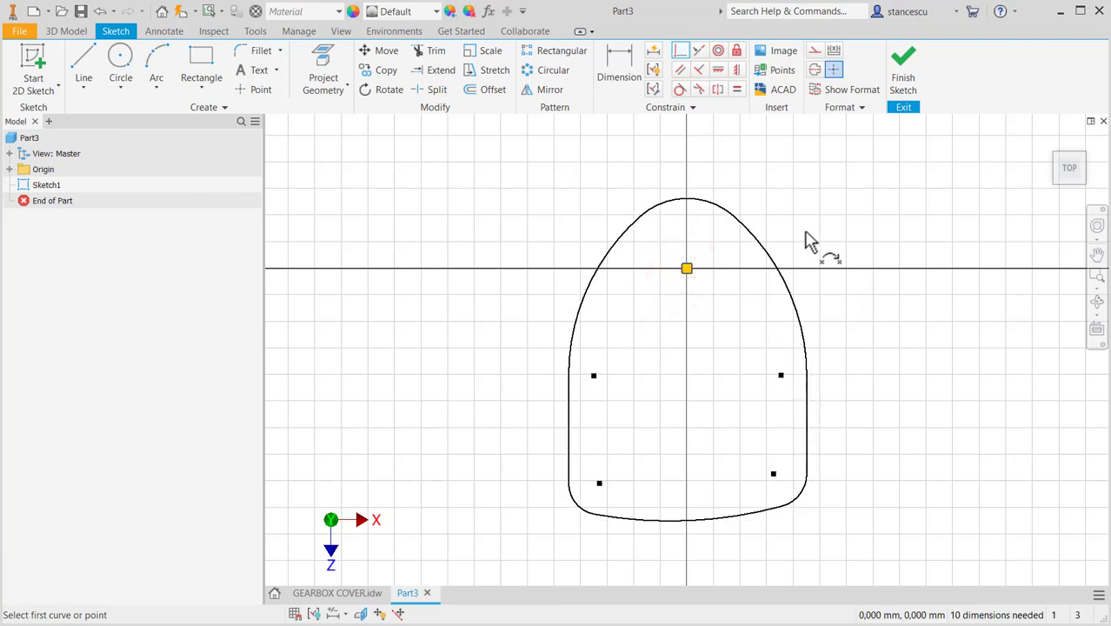
# Align the centre points of the two large side arcs horizontally, and likewise those of the two lower corner arcs
pyautogui.click(717, 69)
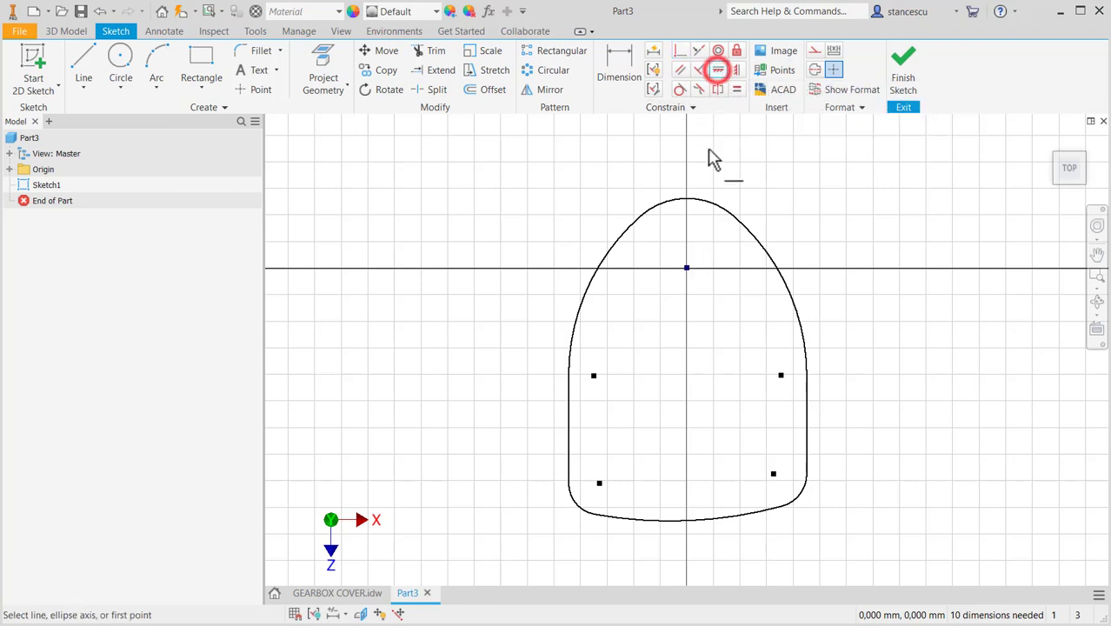
pyautogui.click(593, 376)
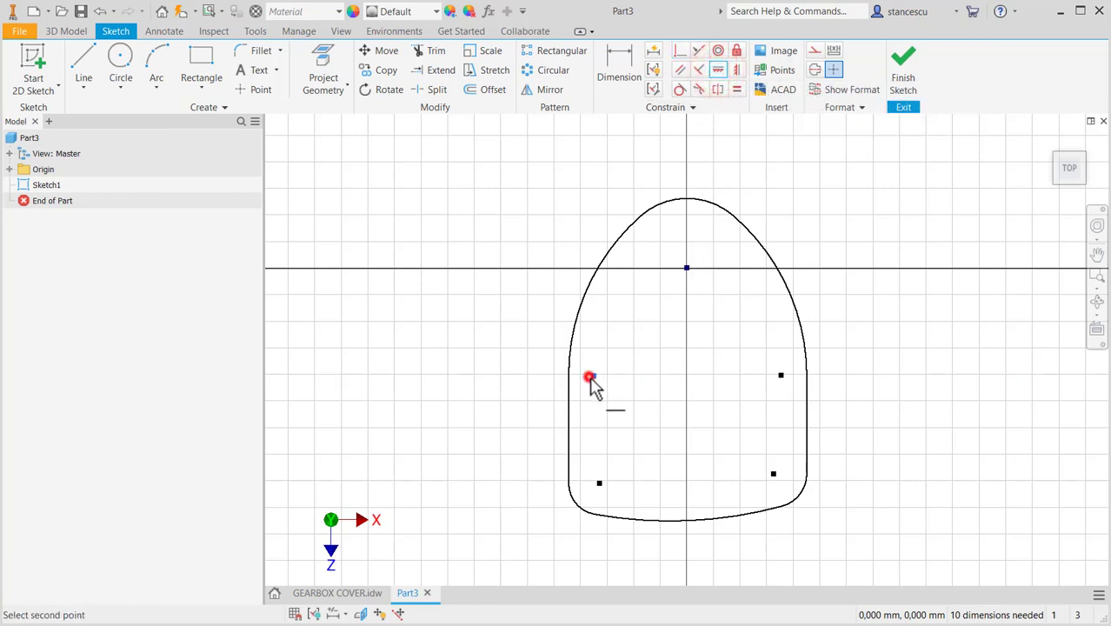
pyautogui.click(781, 374)
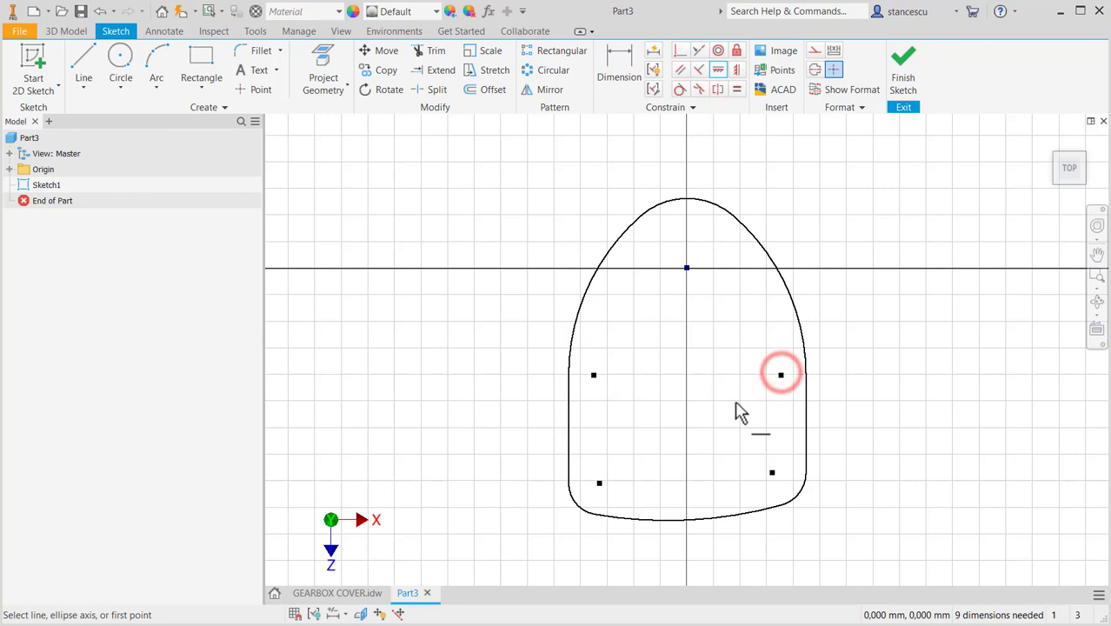
pyautogui.click(599, 485)
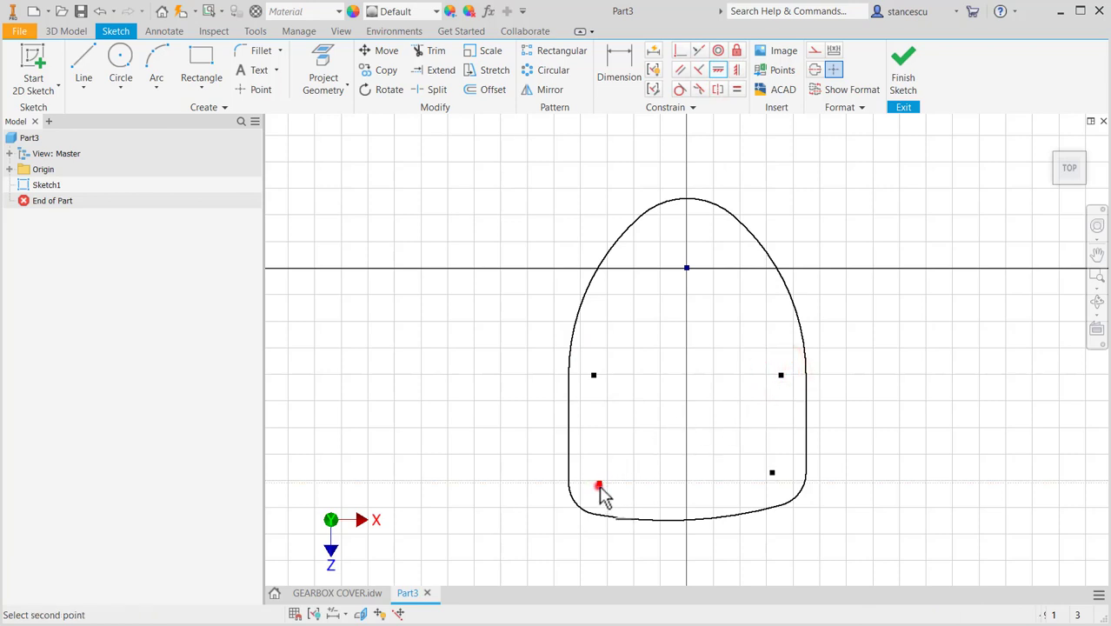
pyautogui.click(771, 474)
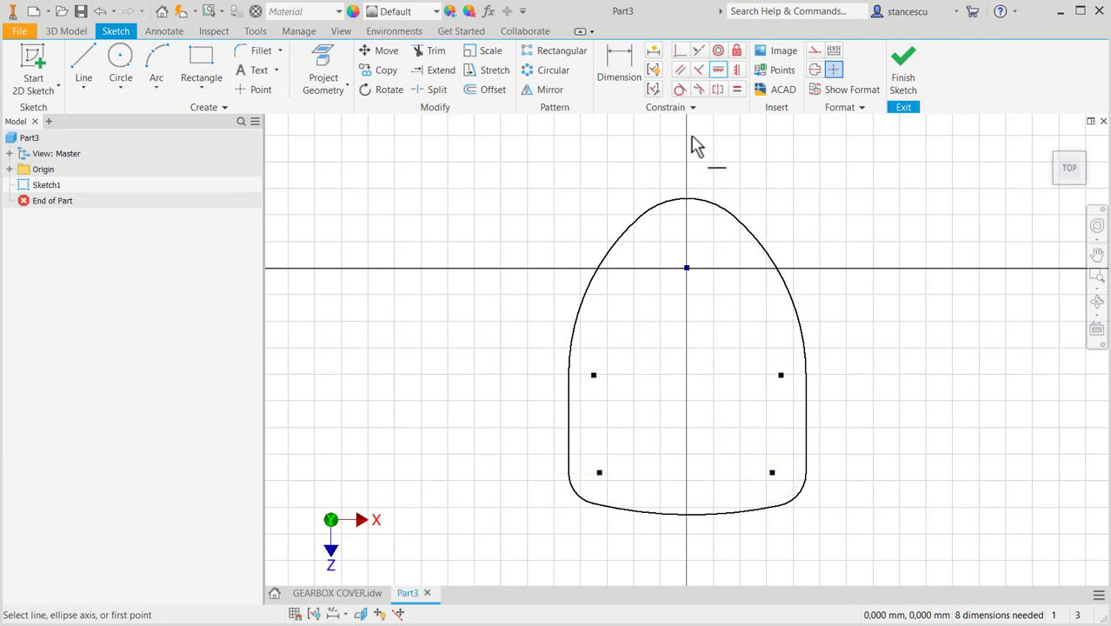
# Apply equal constraints between the two lower corner arcs and between the two large side arcs
pyautogui.click(736, 89)
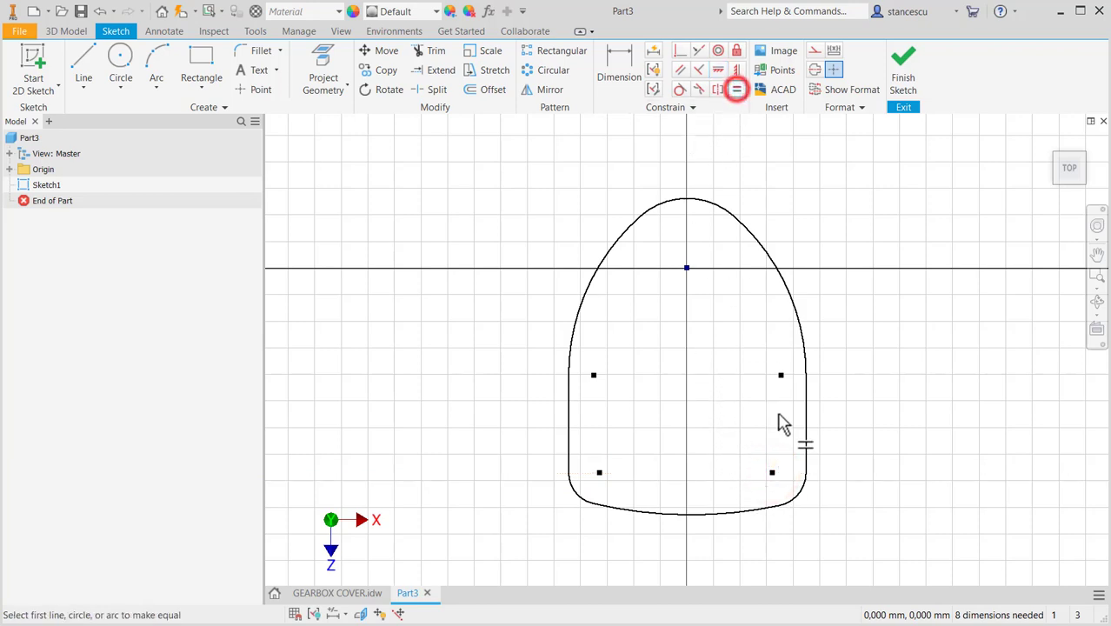
pyautogui.click(797, 501)
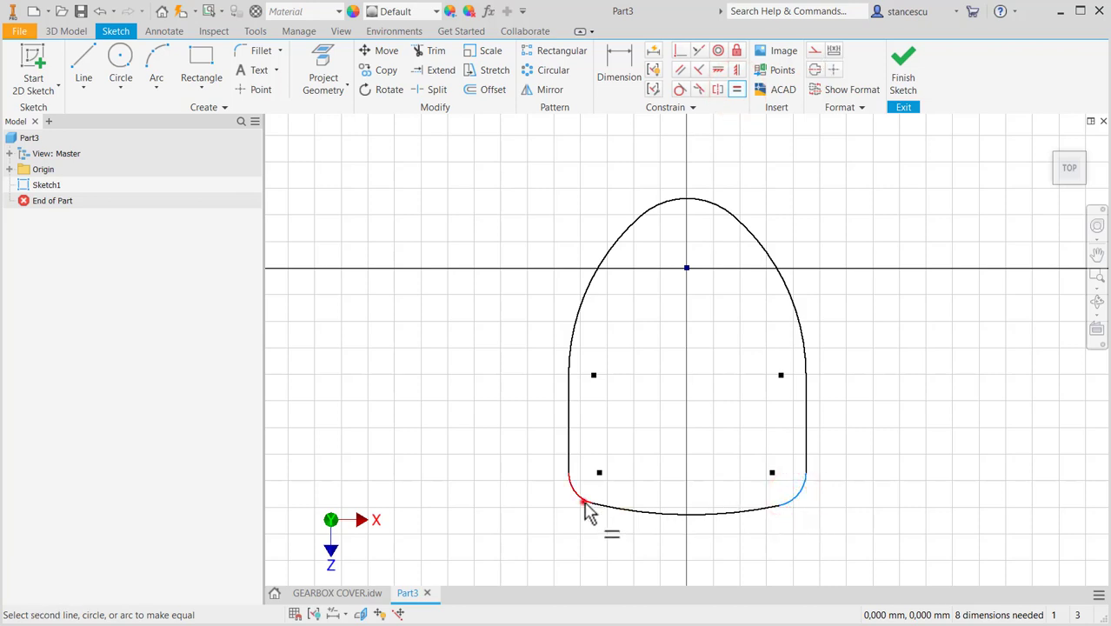
pyautogui.click(582, 502)
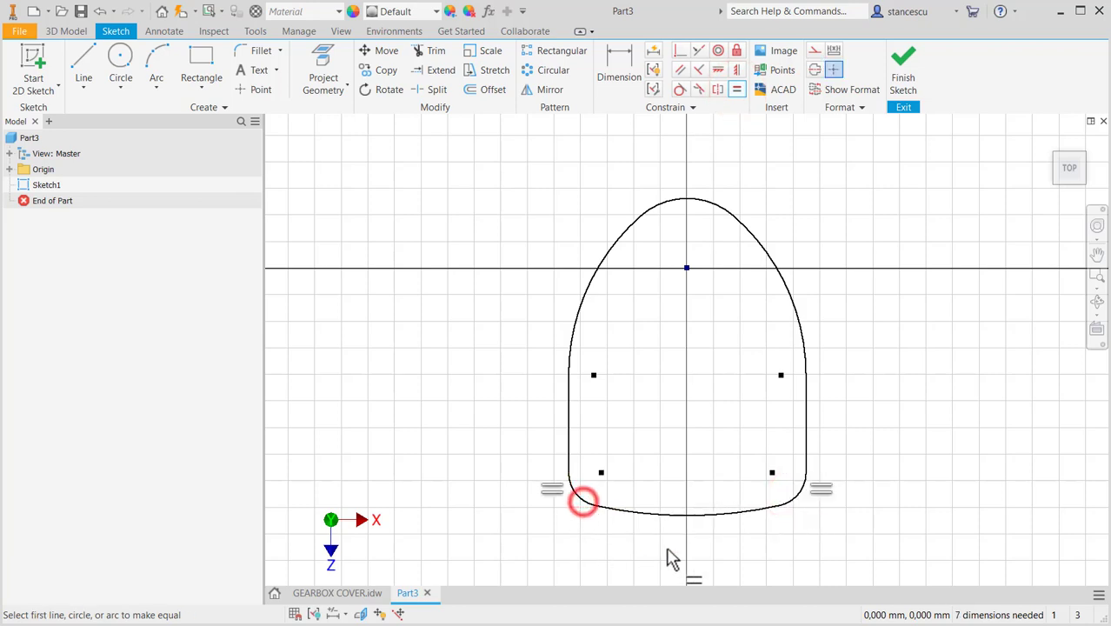
pyautogui.click(784, 287)
pyautogui.click(587, 294)
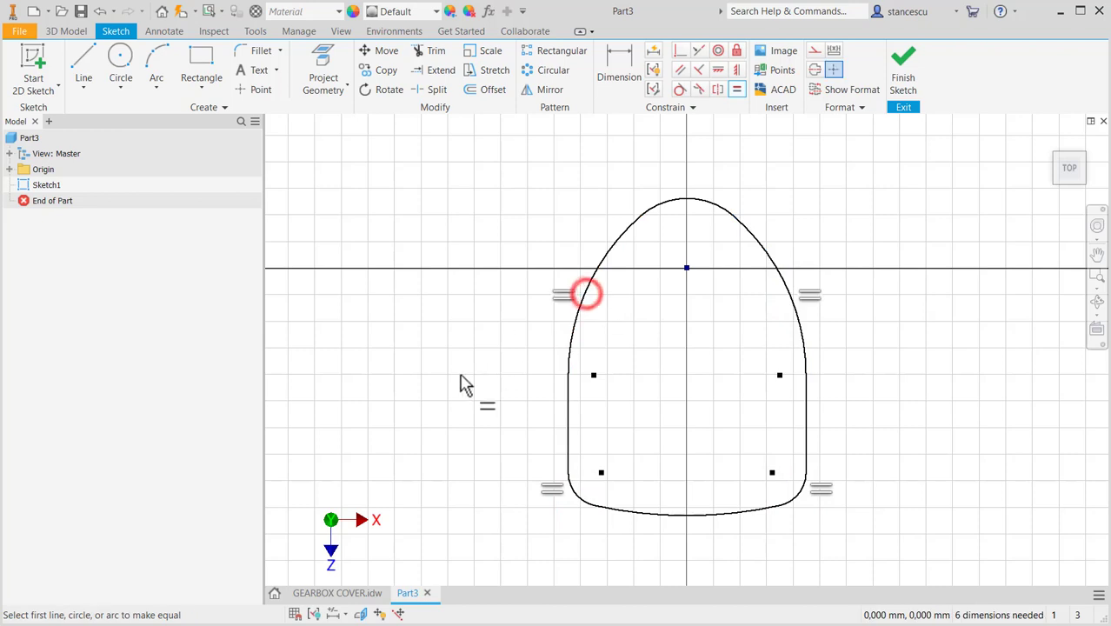
# Consult the GEARBOX COVER drawing and dimension the outline's width between its two vertical lines as 139 mm
pyautogui.scroll(2, 467, 383)
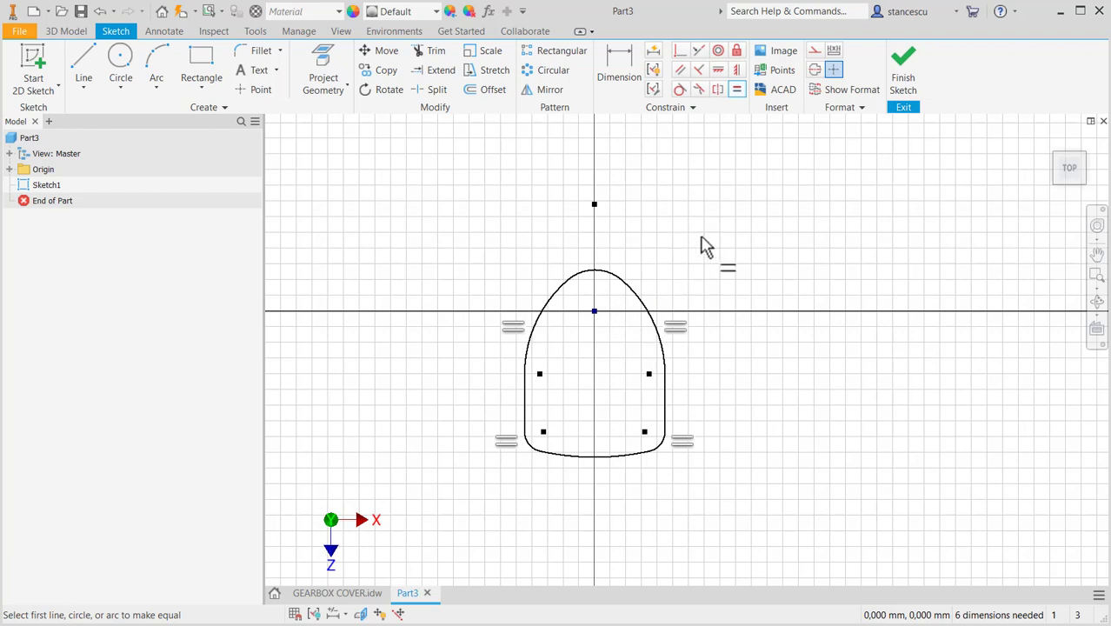
pyautogui.press('Escape')
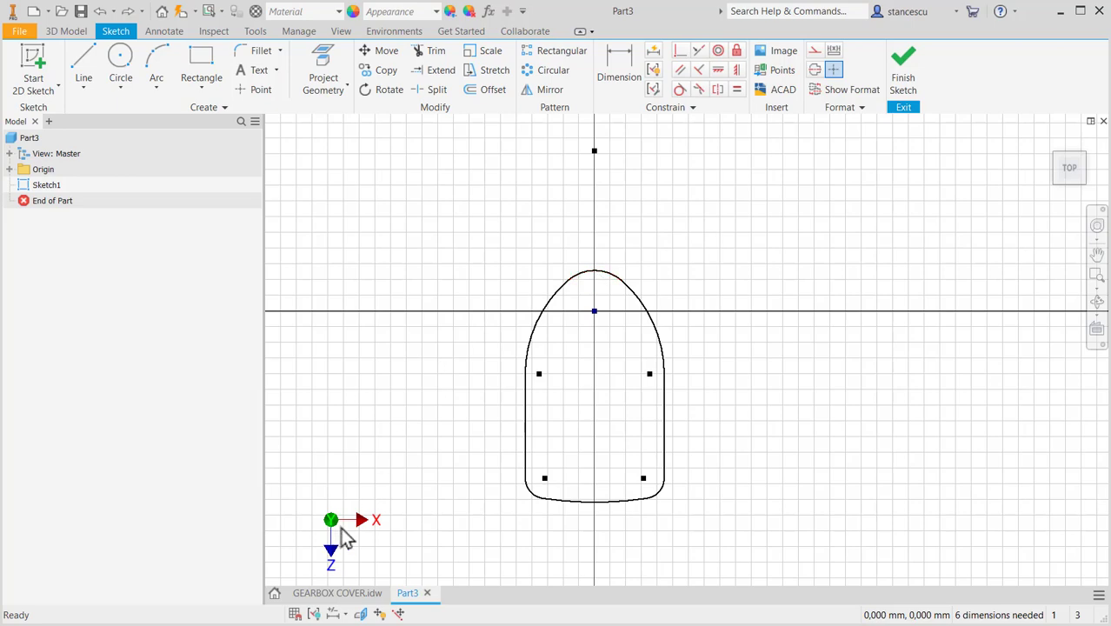
pyautogui.click(343, 593)
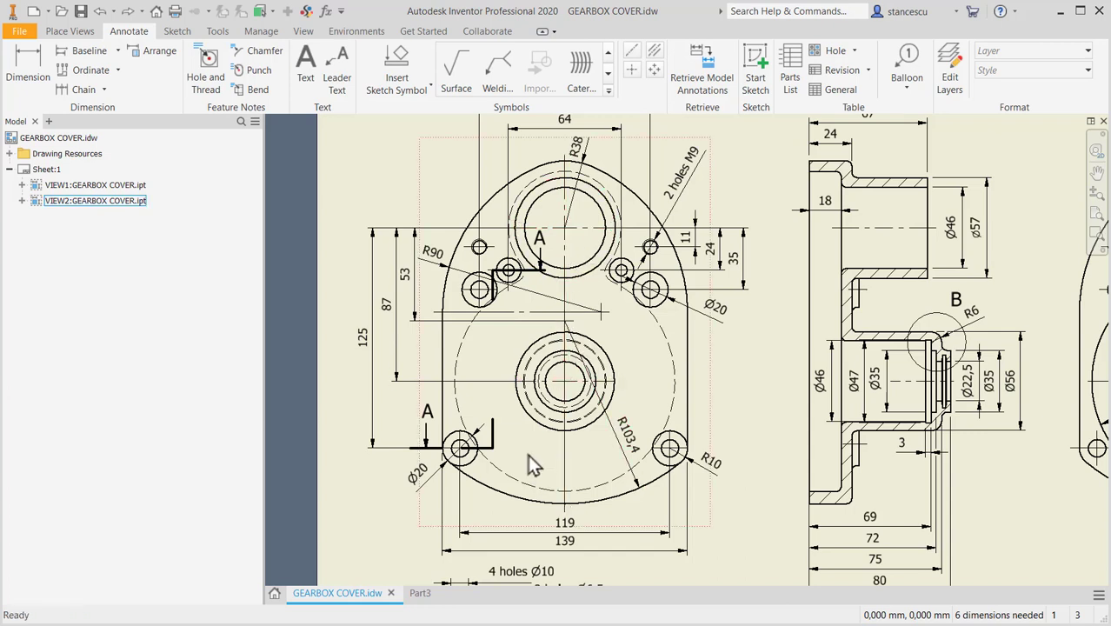
pyautogui.click(419, 594)
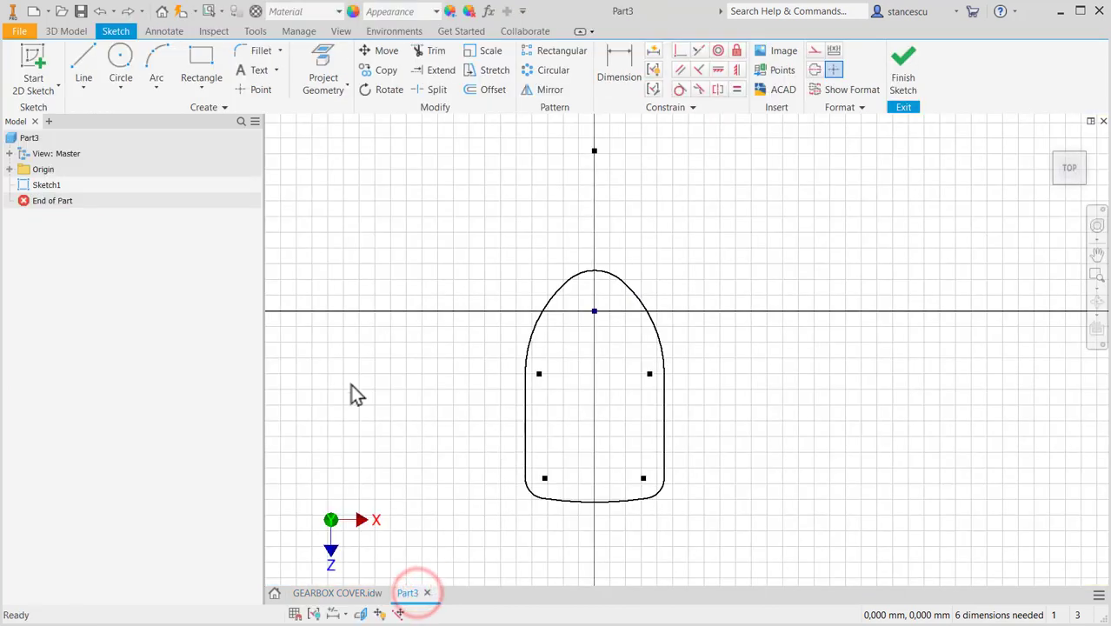
pyautogui.click(627, 70)
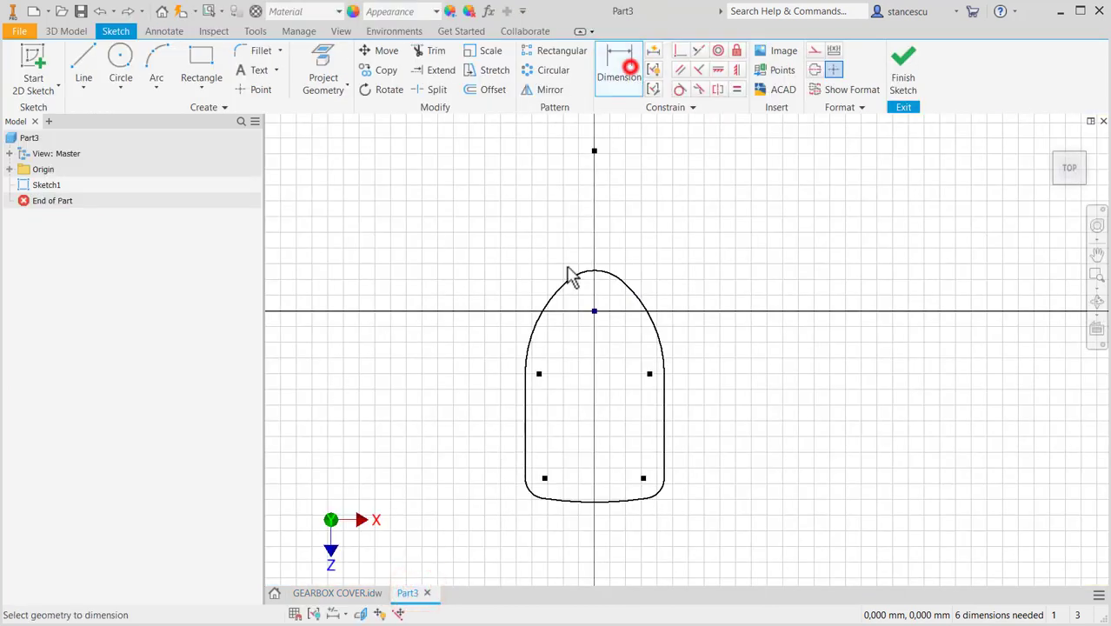
pyautogui.click(525, 431)
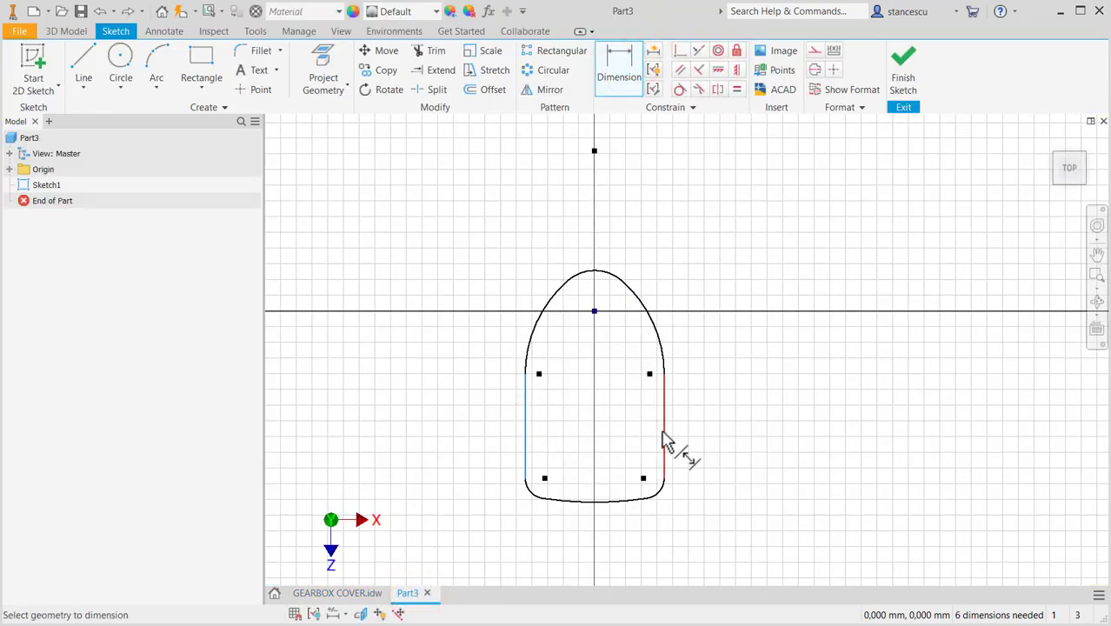
pyautogui.click(663, 431)
pyautogui.click(614, 555)
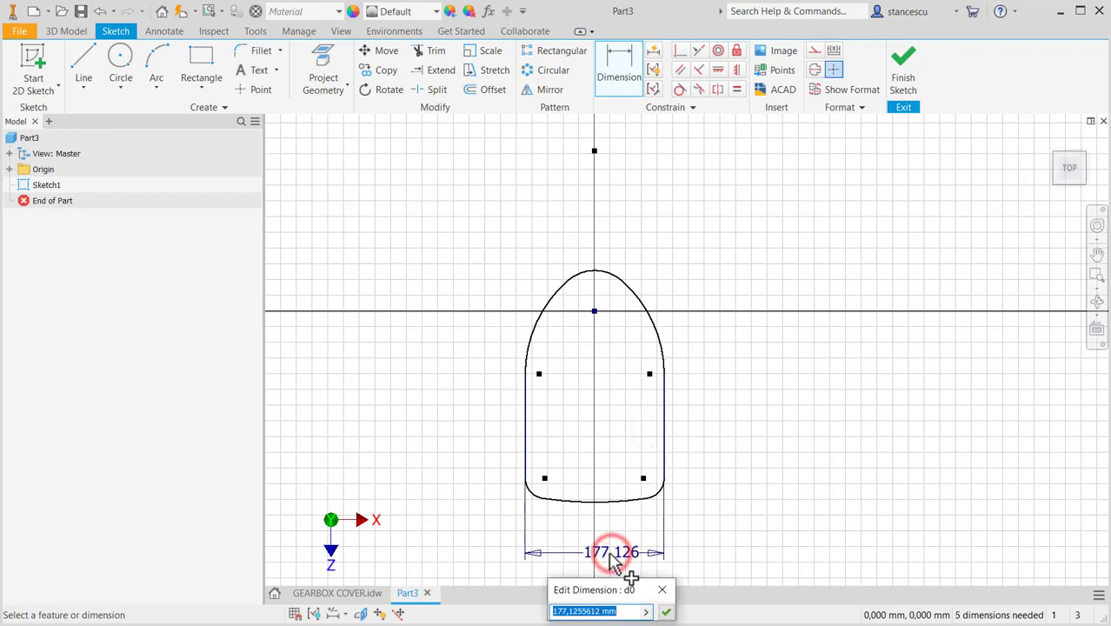
pyautogui.write('1239')
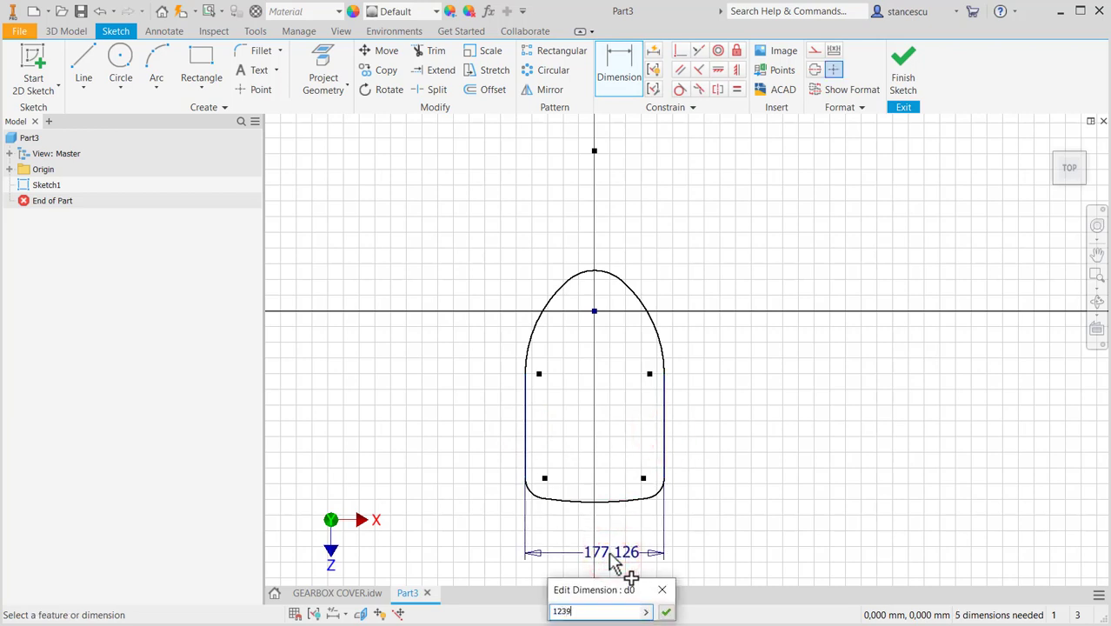
pyautogui.press('Return')
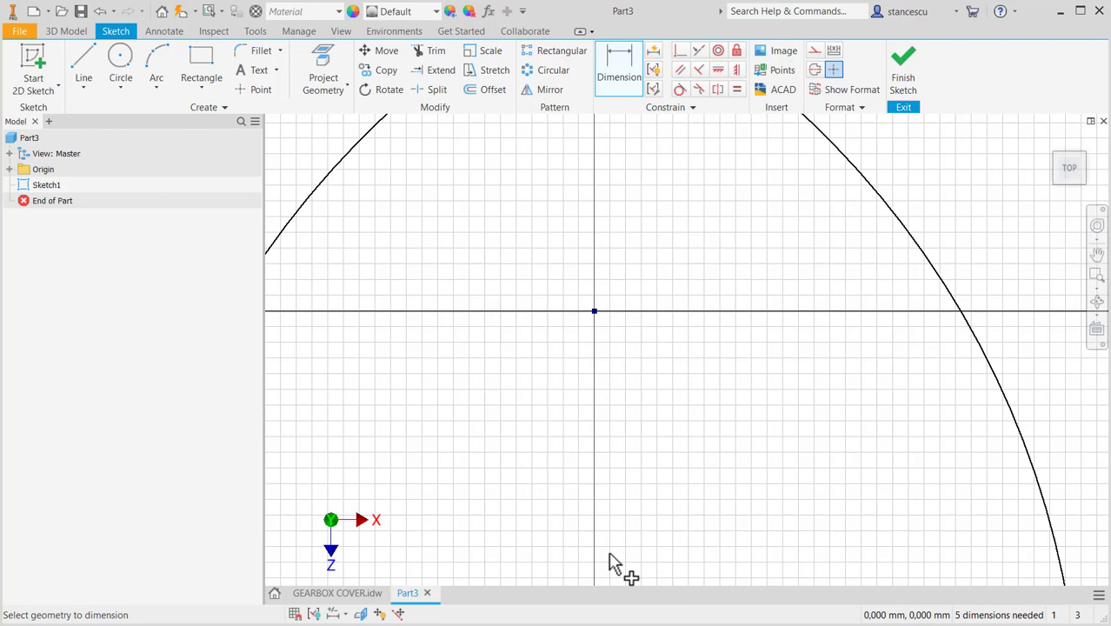
pyautogui.press('Home')
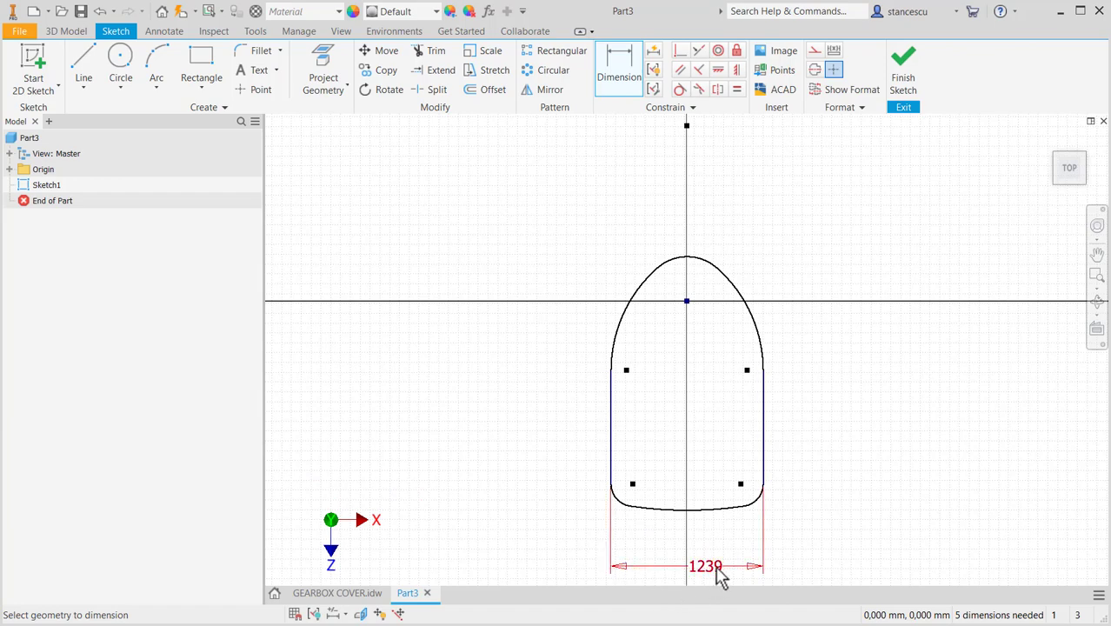
pyautogui.doubleClick(716, 572)
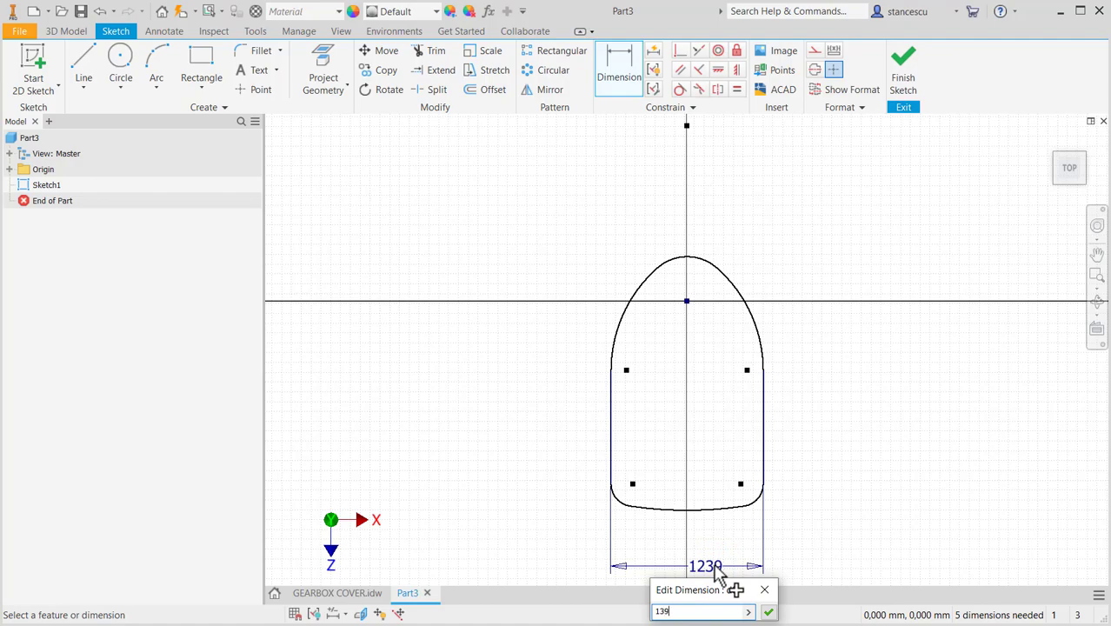
pyautogui.press('Return')
# Dimension the radius of the outline's top arc as 38 mm
pyautogui.scroll(4, 670, 338)
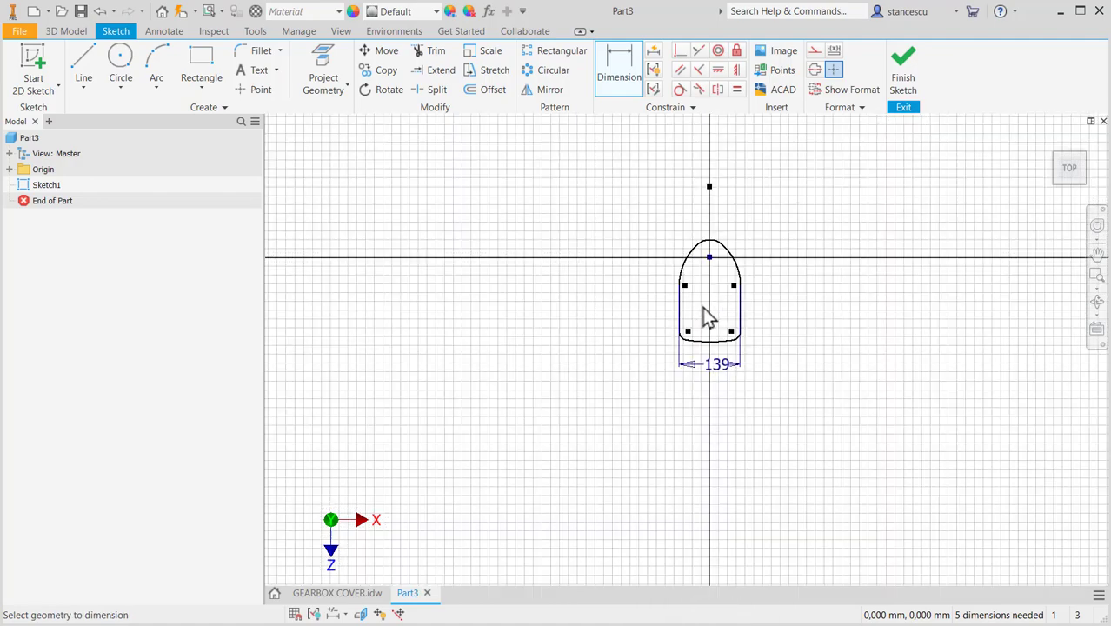
pyautogui.scroll(2, 788, 316)
pyautogui.scroll(2, 675, 370)
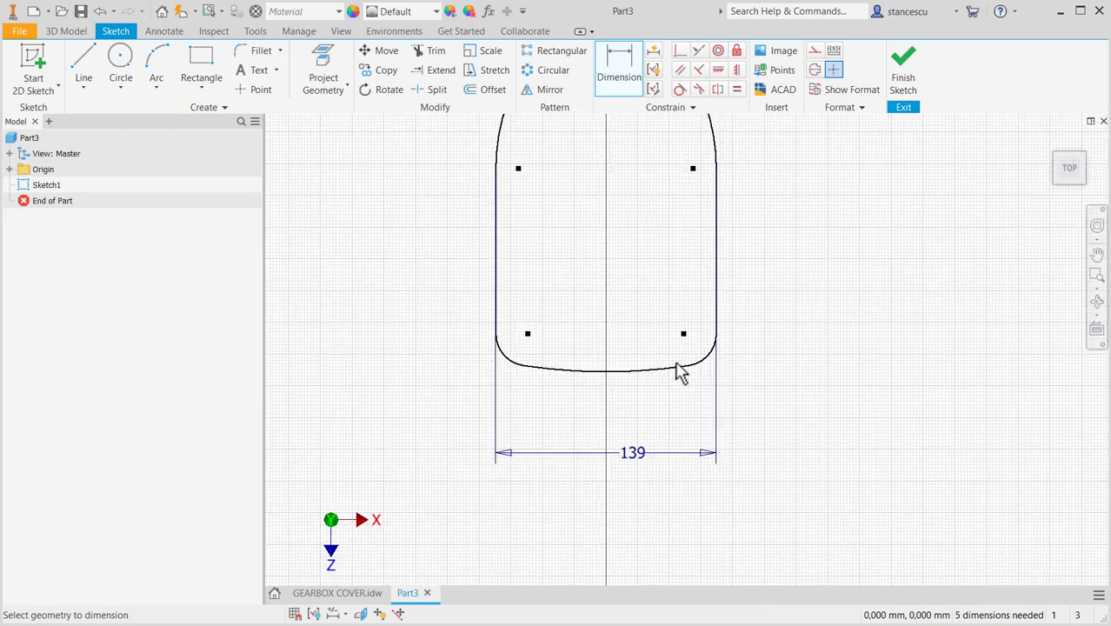
pyautogui.scroll(-2, 642, 323)
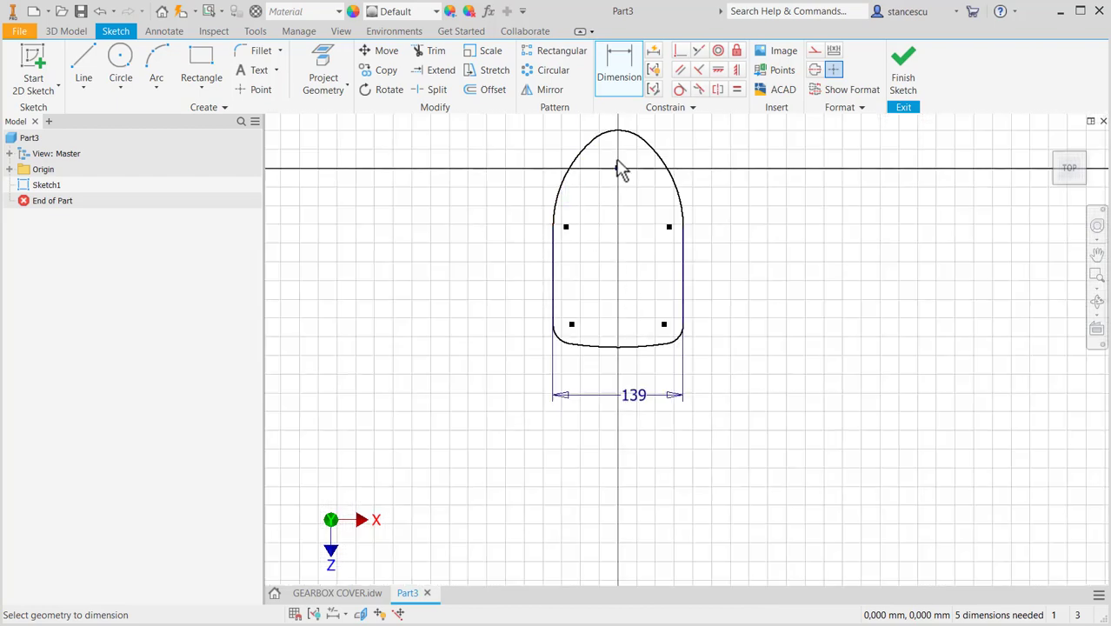
pyautogui.moveTo(617, 169); pyautogui.dragTo(623, 301, button='middle')
pyautogui.click(624, 251)
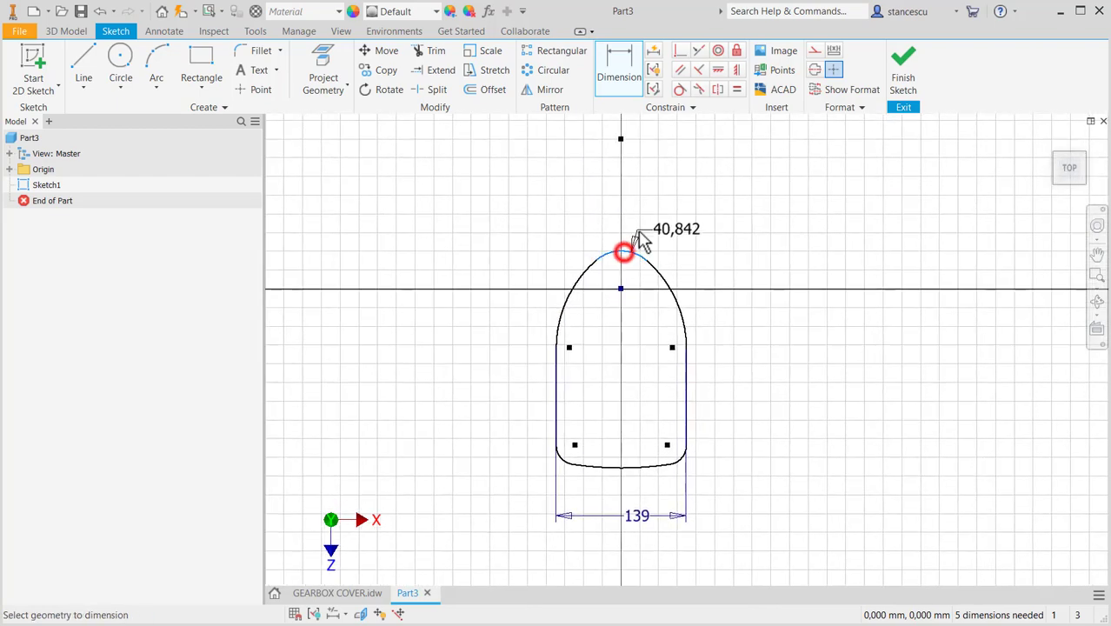
pyautogui.click(639, 237)
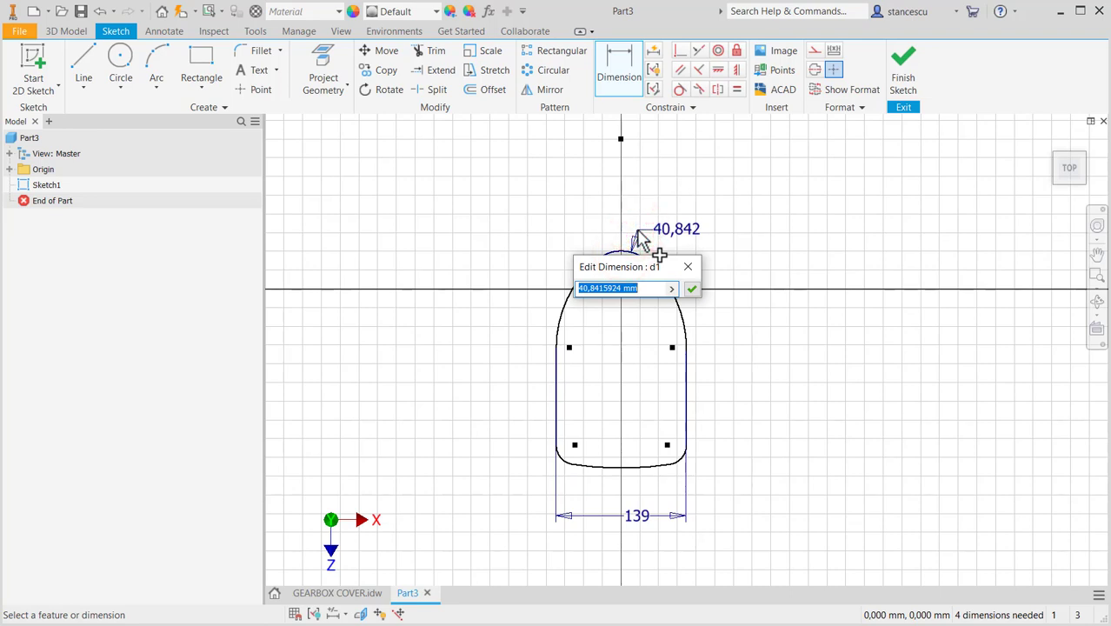
pyautogui.write('38')
pyautogui.press('Return')
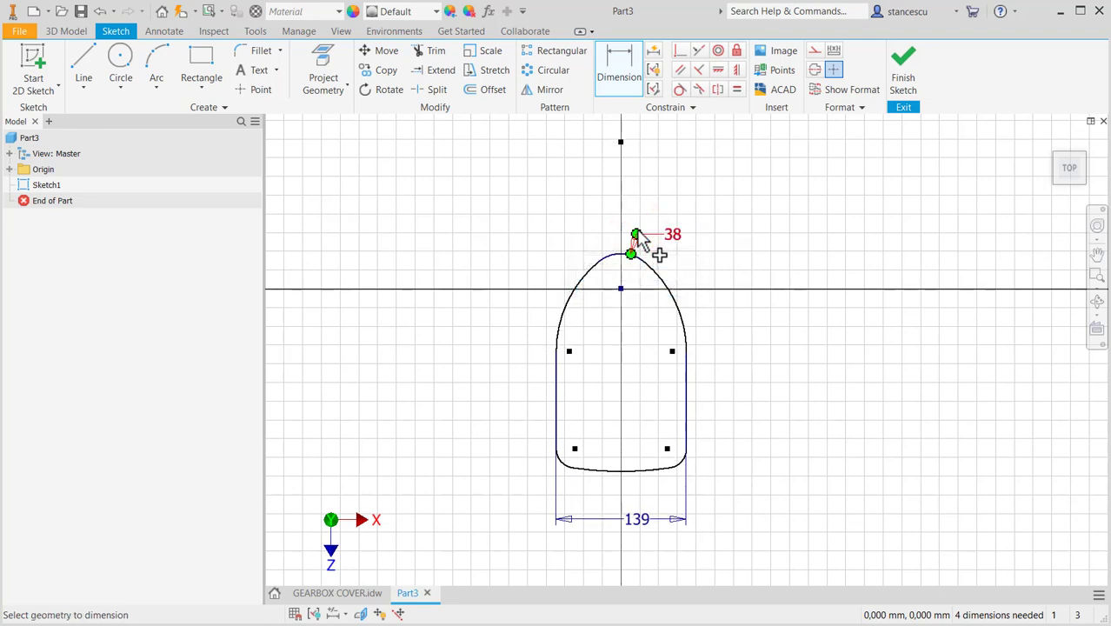
# Dimension the radius of the large right side arc as 90 mm
pyautogui.click(678, 301)
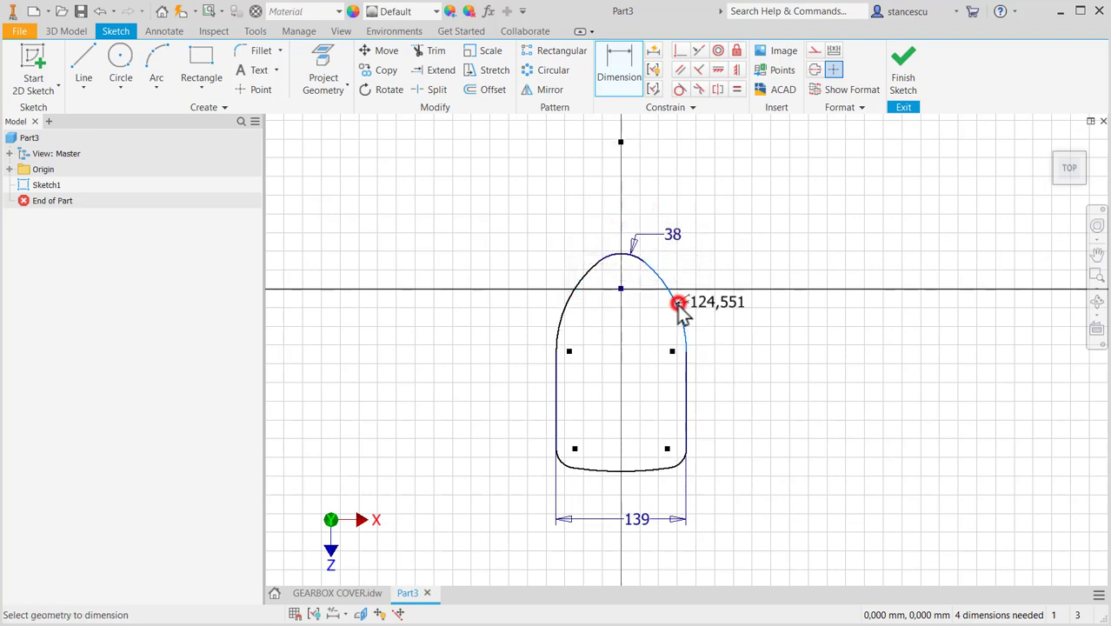
pyautogui.click(712, 262)
pyautogui.write('90')
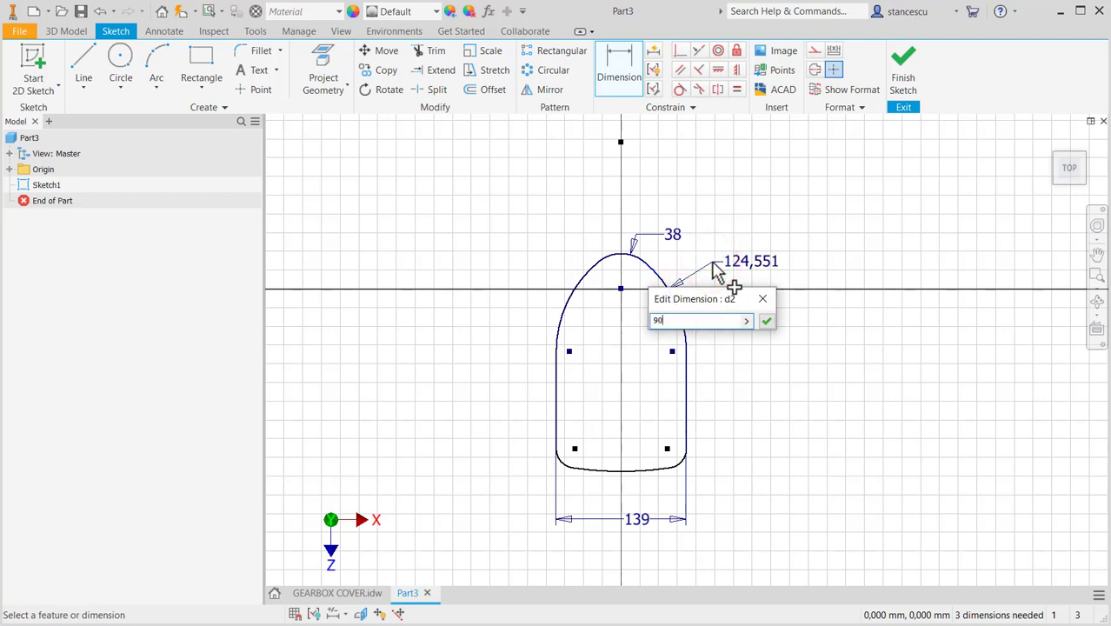
pyautogui.press('Return')
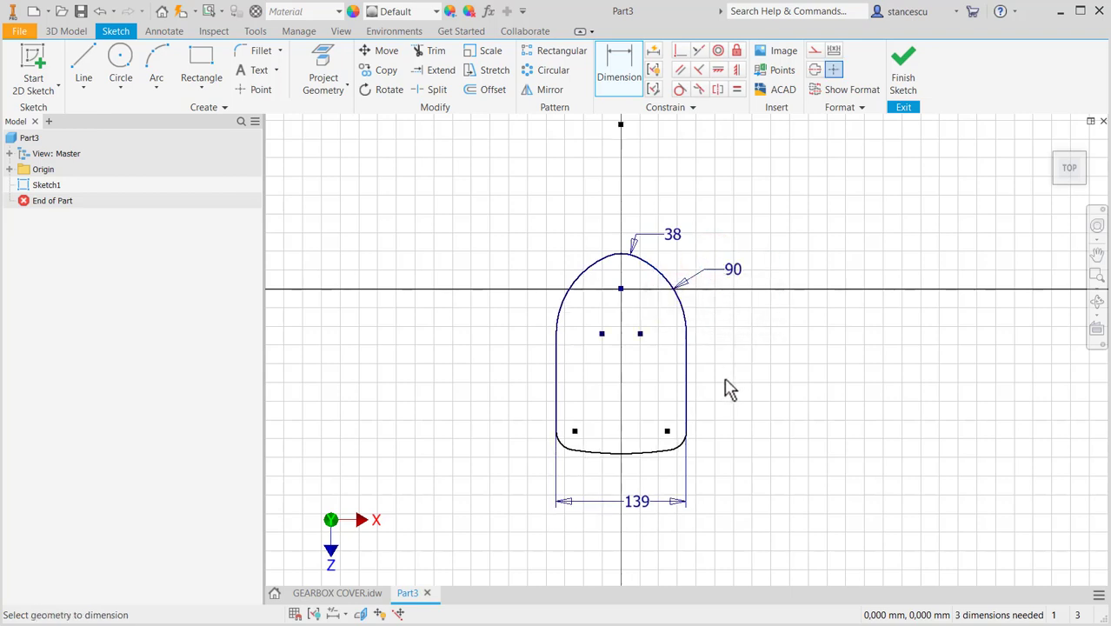
# Dimension the radius of the lower-right corner arc as 10 mm
pyautogui.click(681, 443)
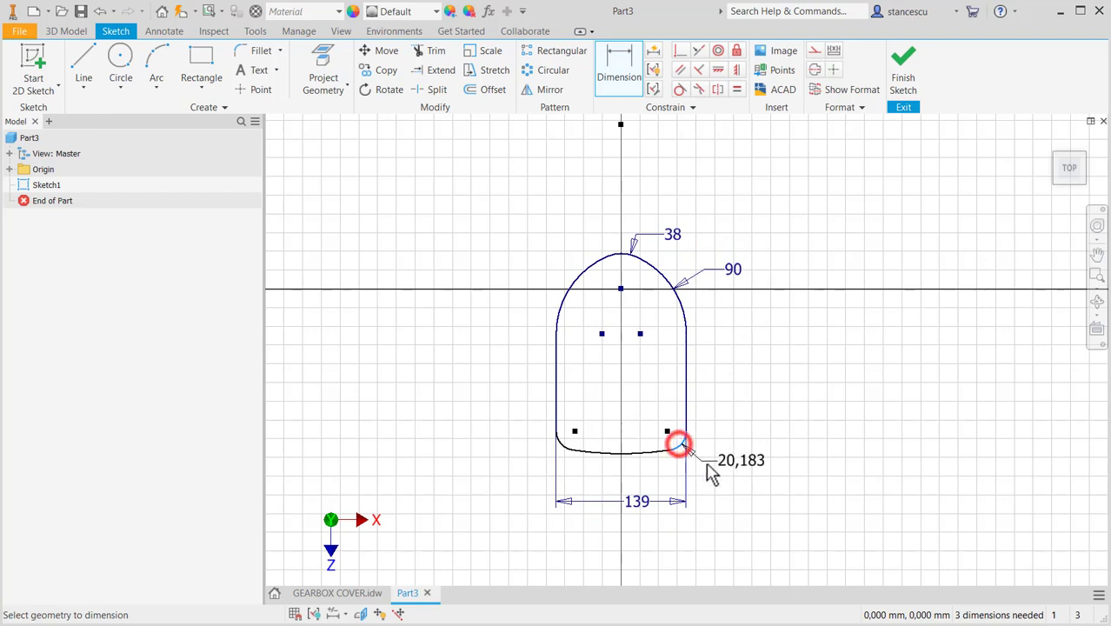
pyautogui.click(705, 463)
pyautogui.write('1')
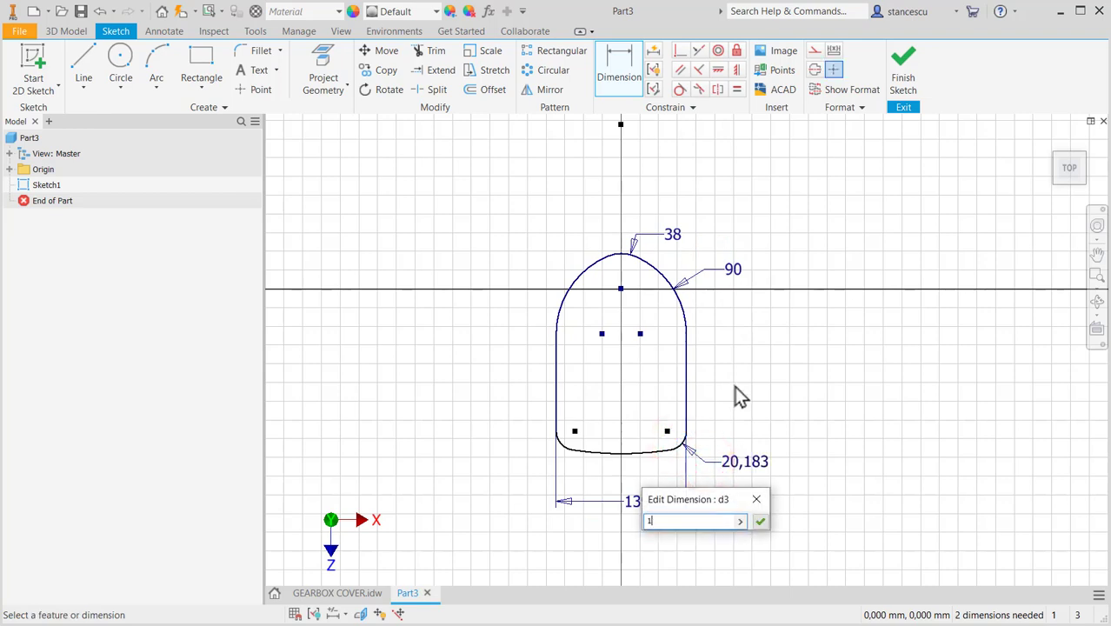
pyautogui.write('0')
pyautogui.press('Return')
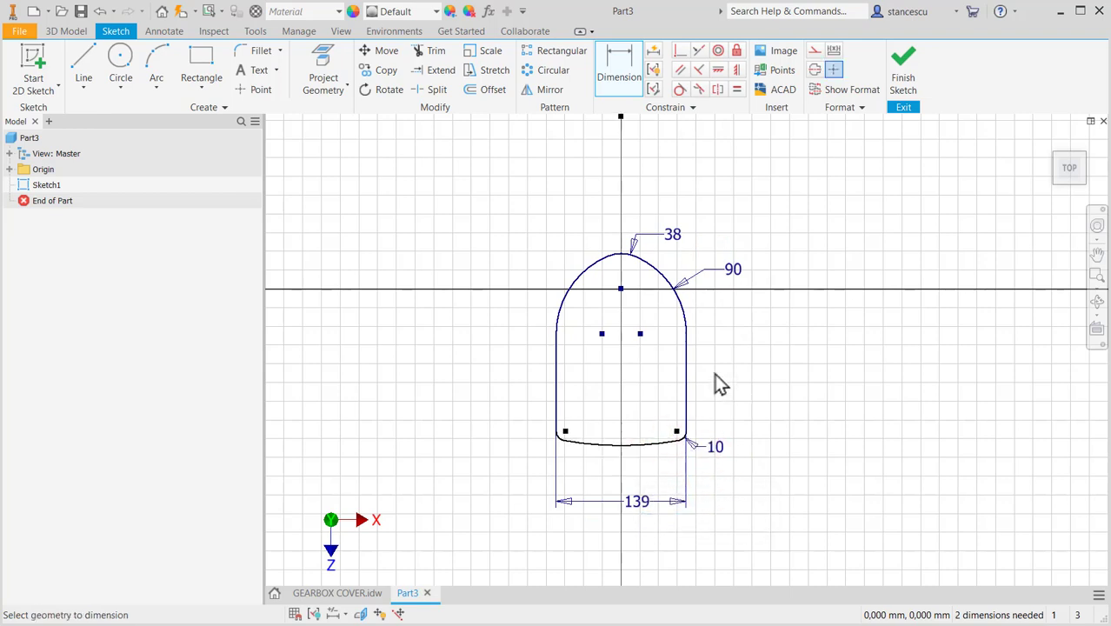
# Dimension the radius of the outline's bottom arc as 103.4 mm
pyautogui.click(643, 442)
pyautogui.click(645, 405)
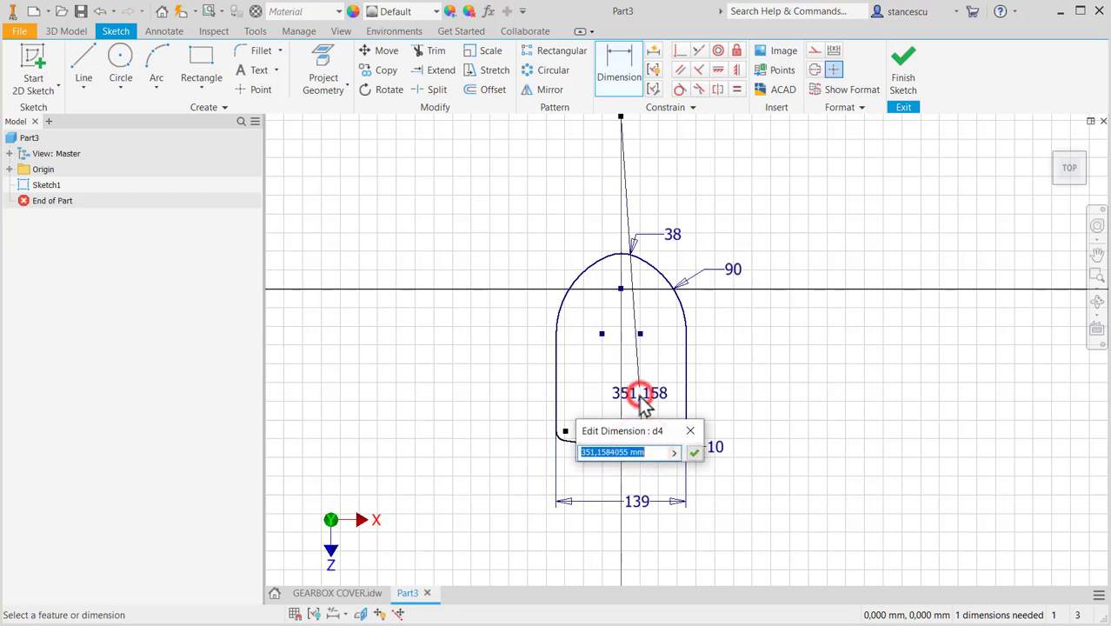
pyautogui.write('103,')
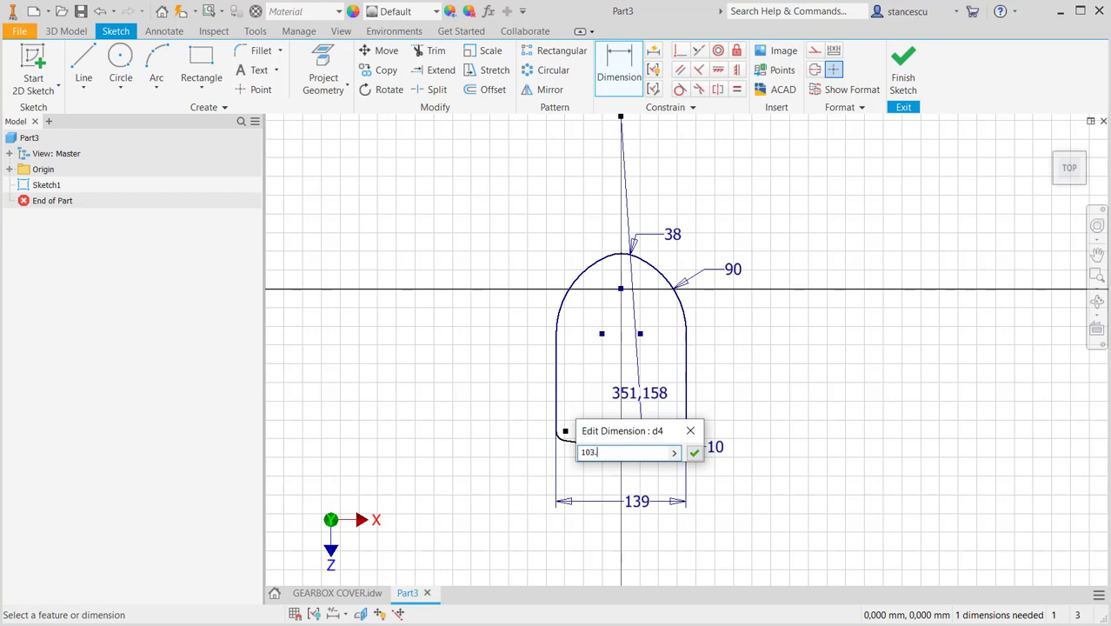
pyautogui.write('03.4')
pyautogui.press('Return')
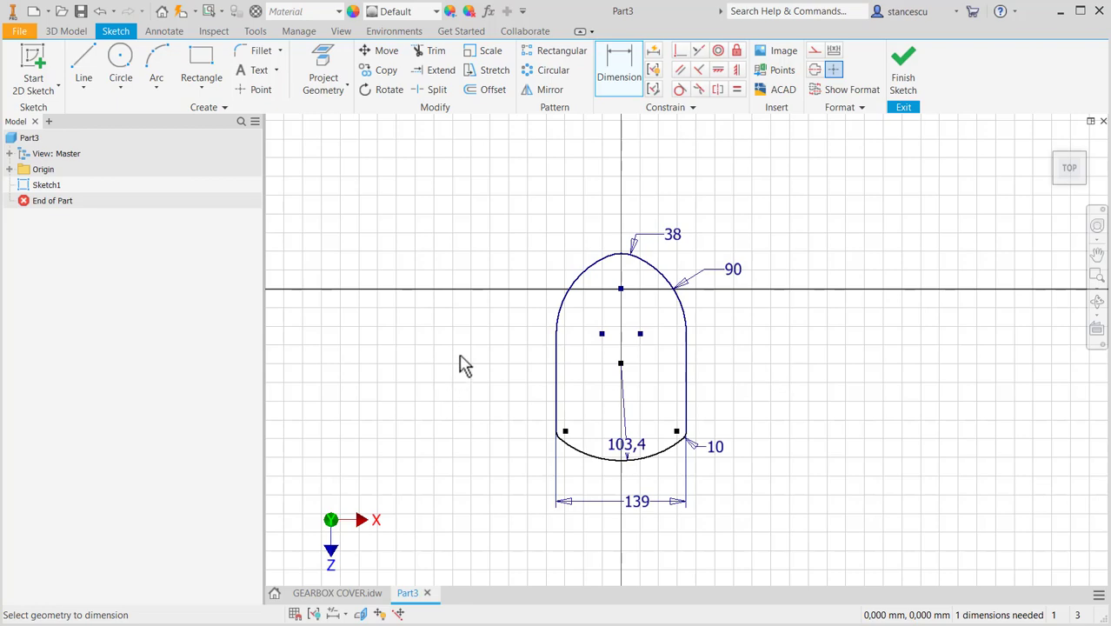
# Consult the GEARBOX COVER drawing and dimension the vertical distance from the sketch origin to the bottom arc's centre as 53 mm
pyautogui.click(348, 593)
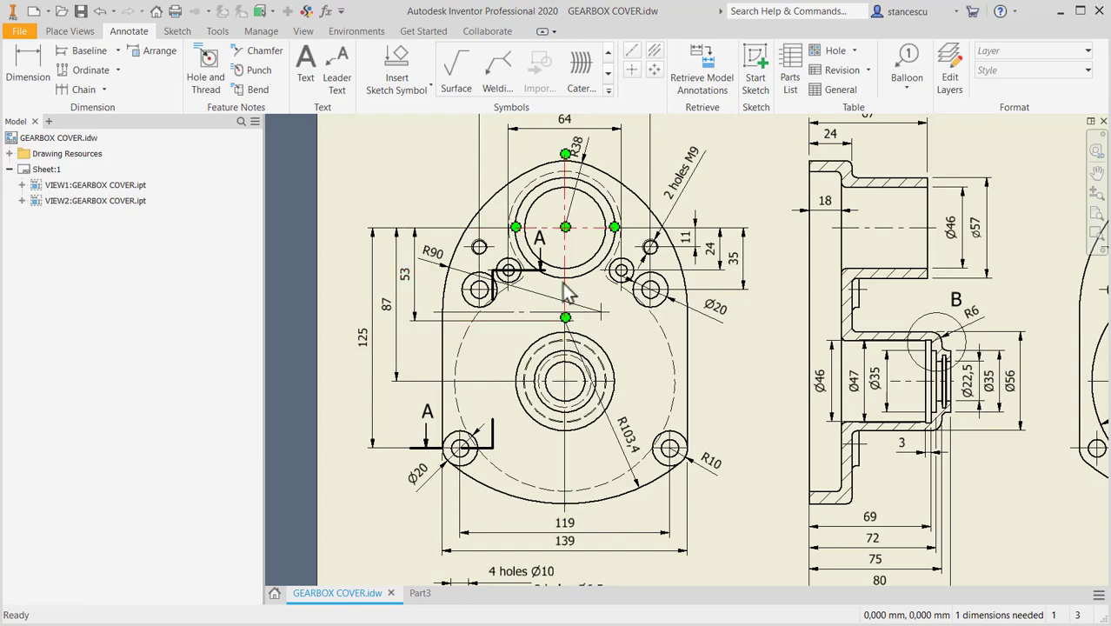
pyautogui.click(410, 593)
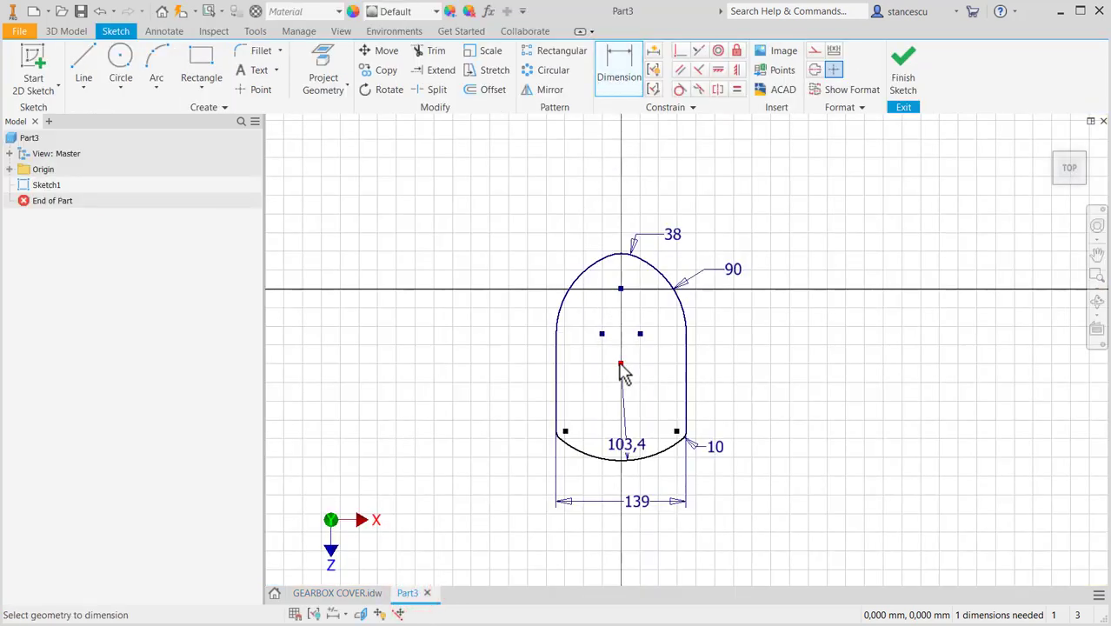
pyautogui.click(619, 364)
pyautogui.click(620, 288)
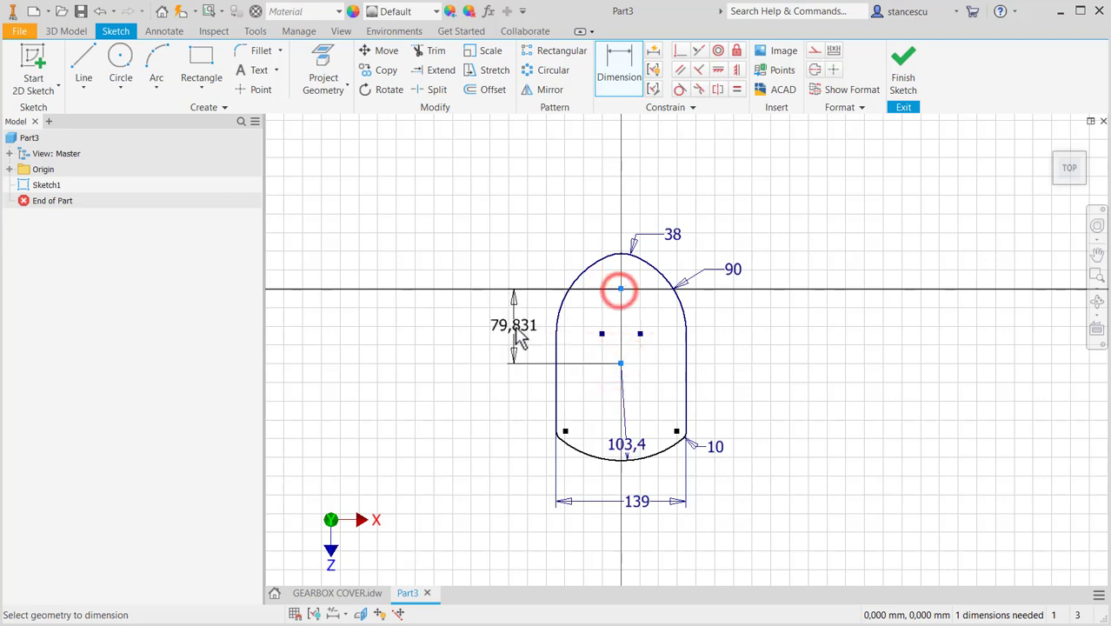
pyautogui.click(517, 337)
pyautogui.write('53')
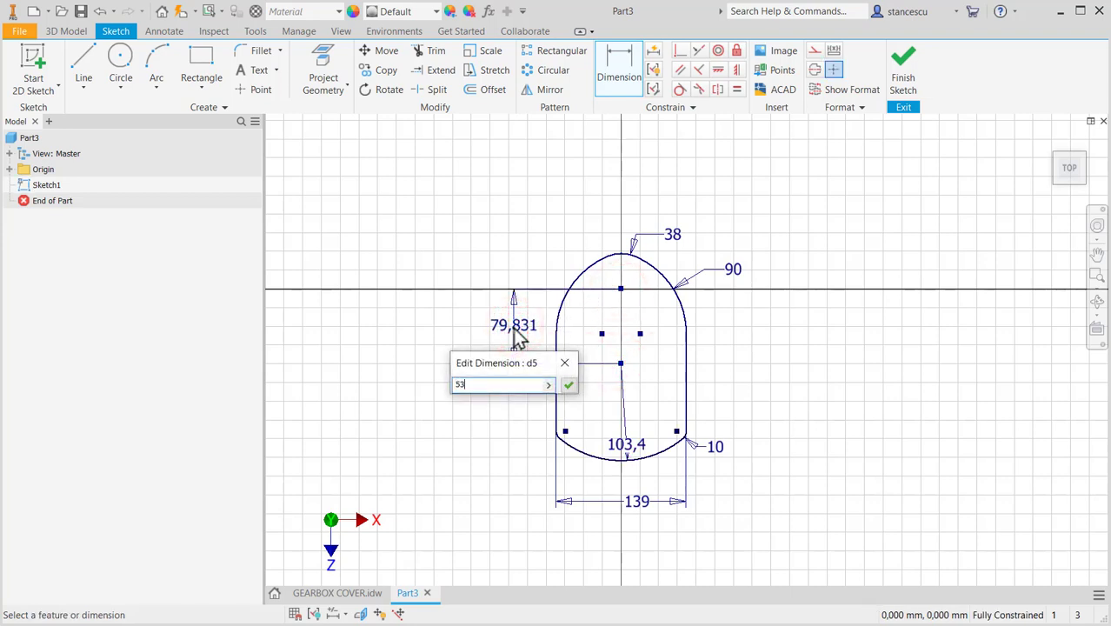
pyautogui.press('Return')
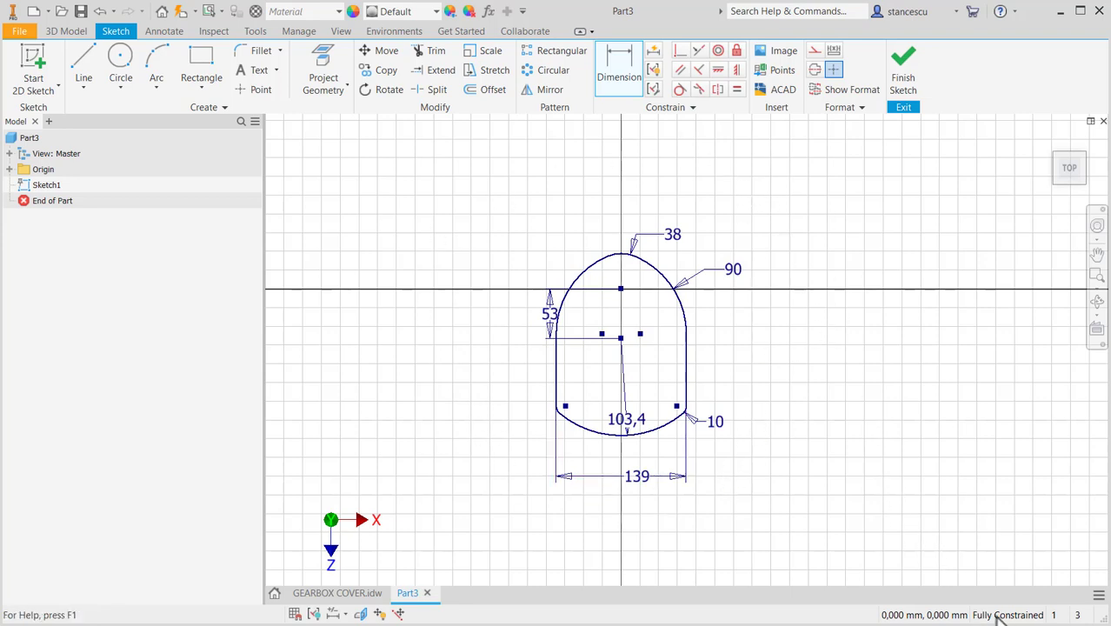
# Finish the outline sketch and extrude its profile upward by 24 mm
pyautogui.click(902, 78)
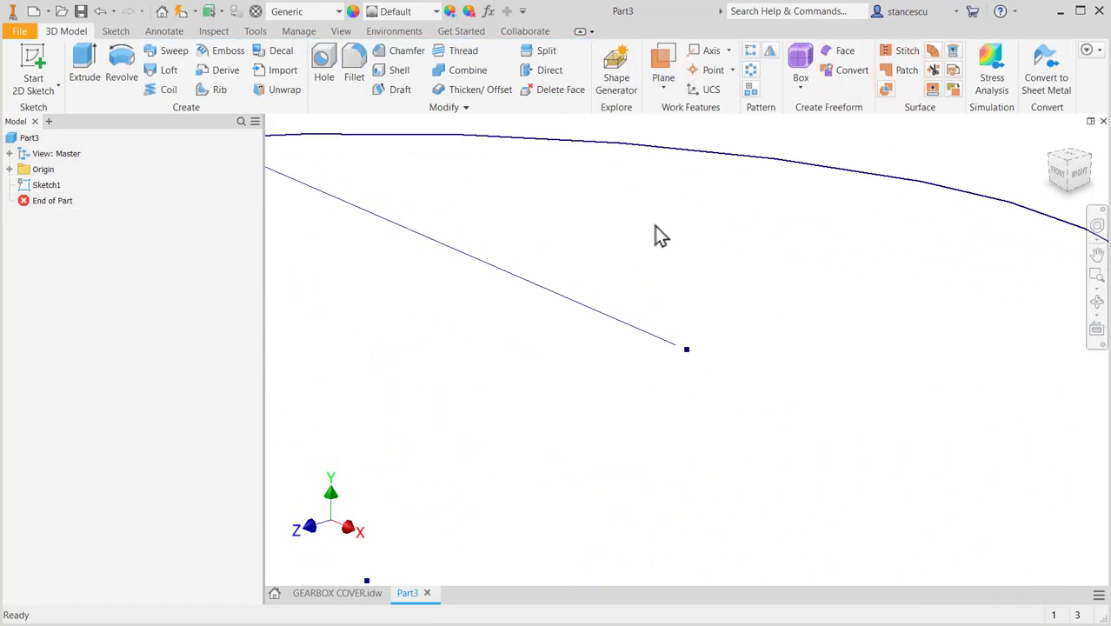
pyautogui.press('Home')
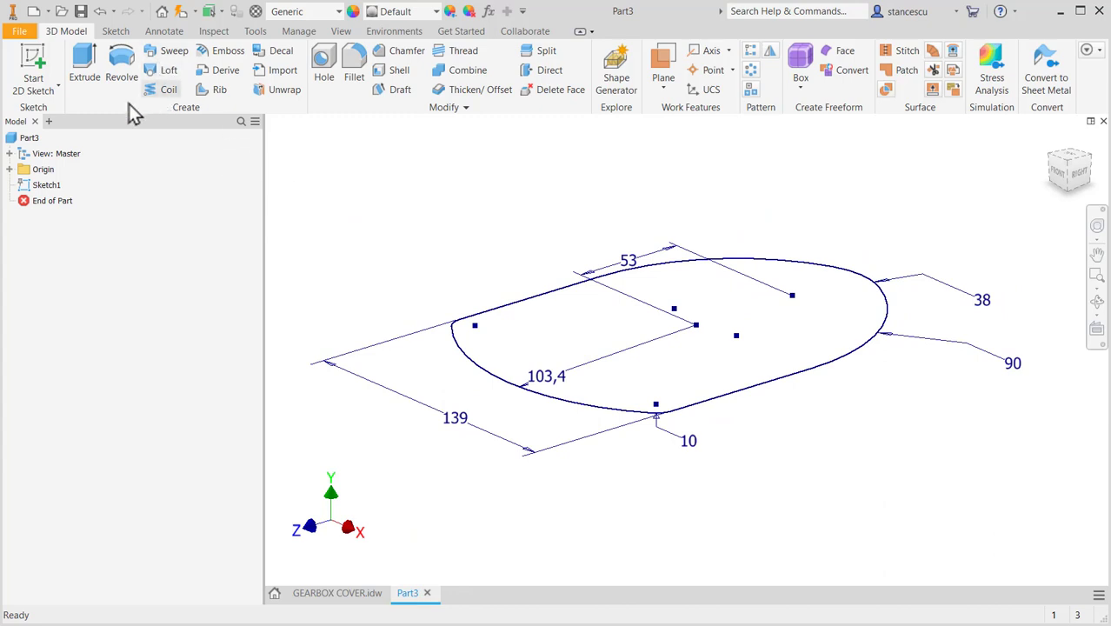
pyautogui.click(81, 63)
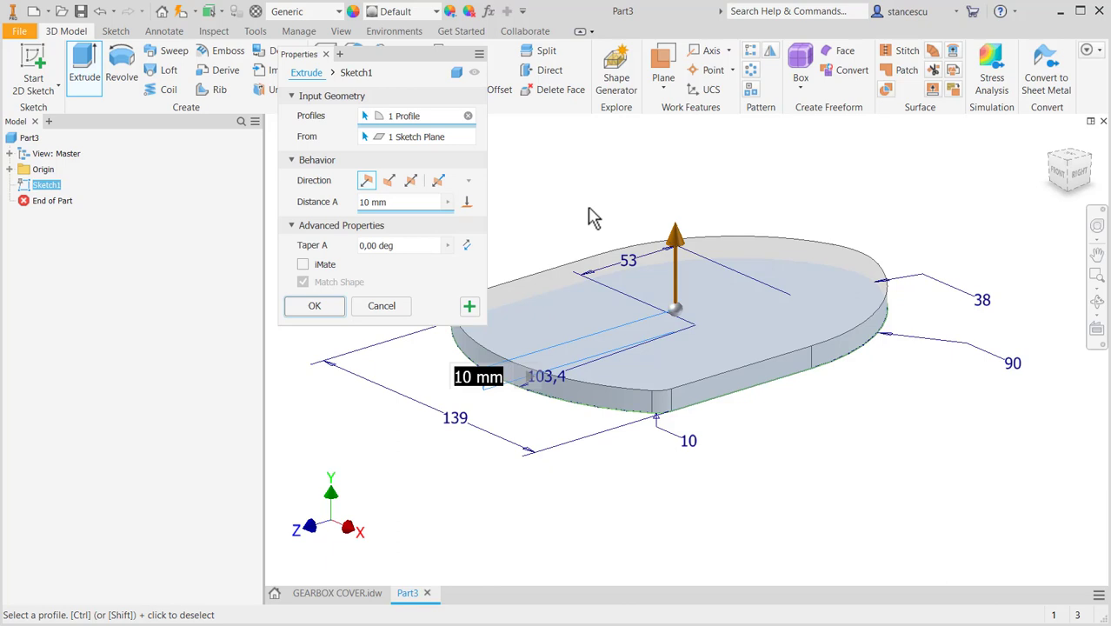
pyautogui.write('24')
pyautogui.press('Return')
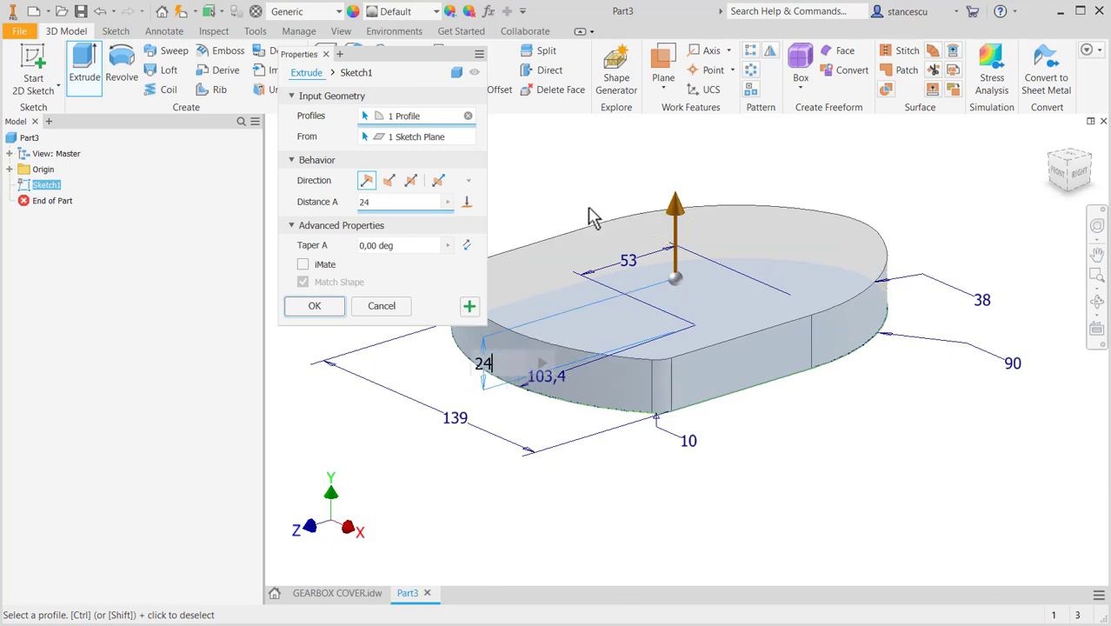
# Complete the 24 mm base extrusion and consult the GEARBOX COVER drawing for the upper cylindrical boss's outer diameter and overall height
pyautogui.click(311, 308)
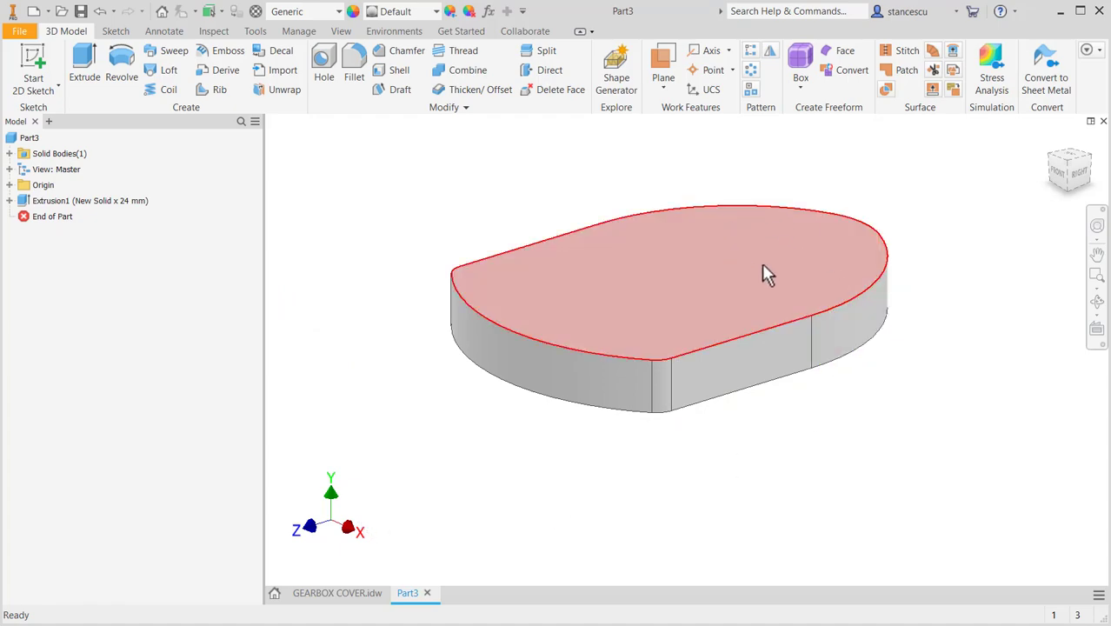
pyautogui.click(350, 594)
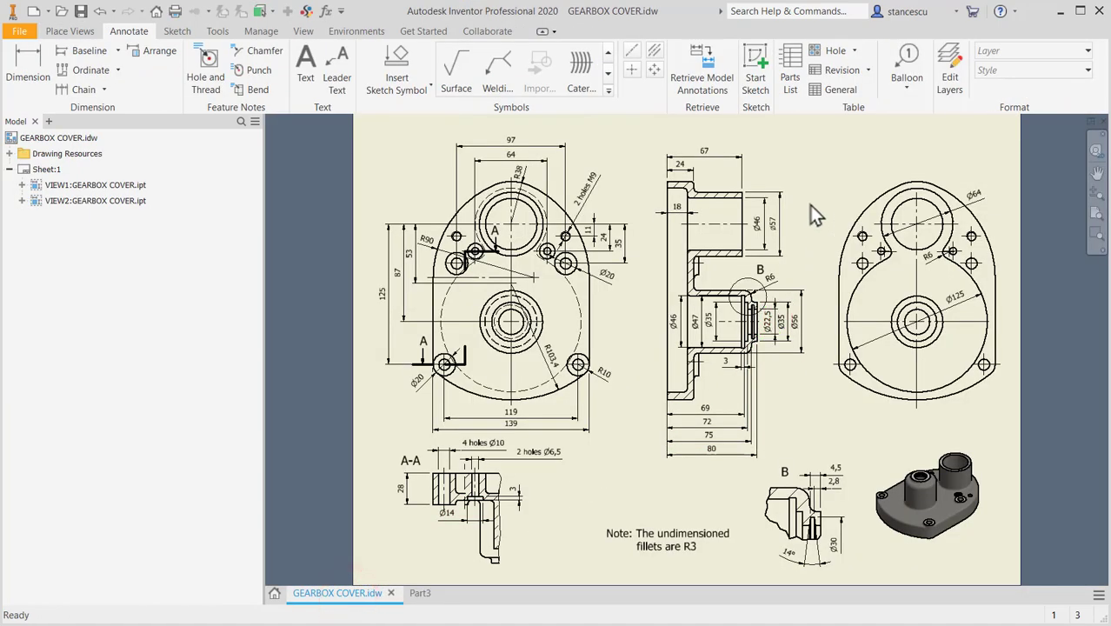
pyautogui.click(781, 247)
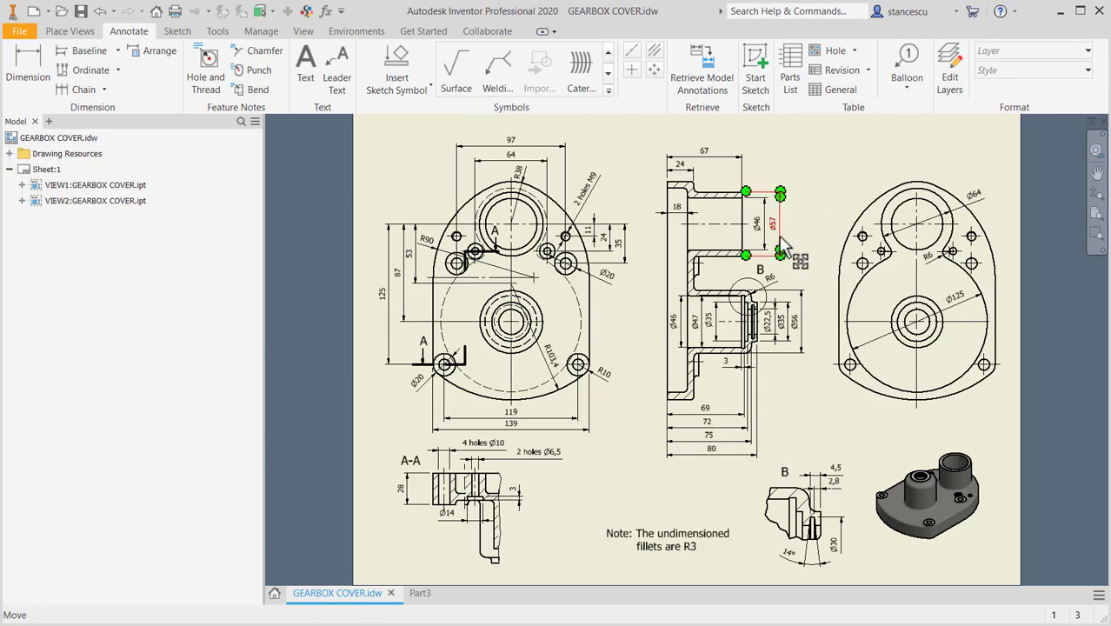
pyautogui.scroll(4, 782, 247)
pyautogui.moveTo(782, 247); pyautogui.dragTo(800, 342, button='middle')
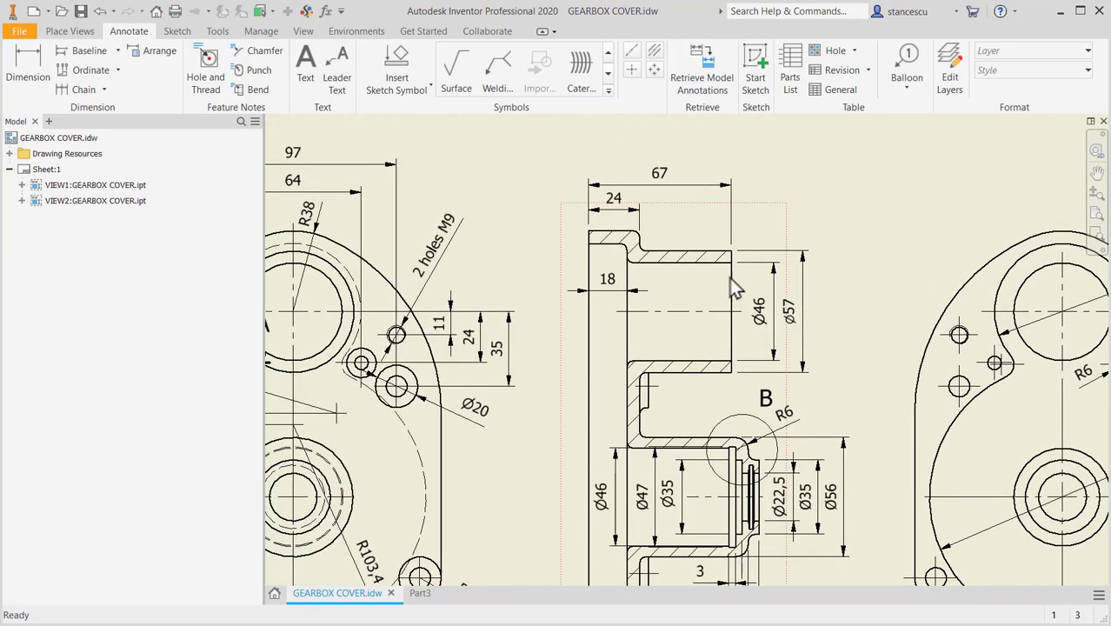
pyautogui.click(657, 184)
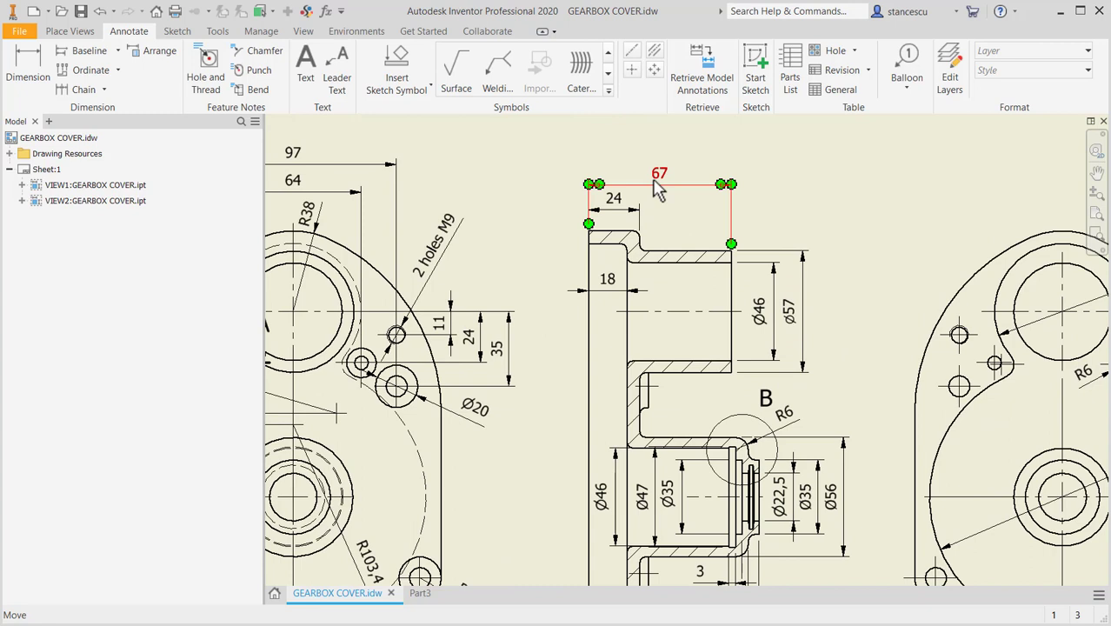
pyautogui.press('Escape')
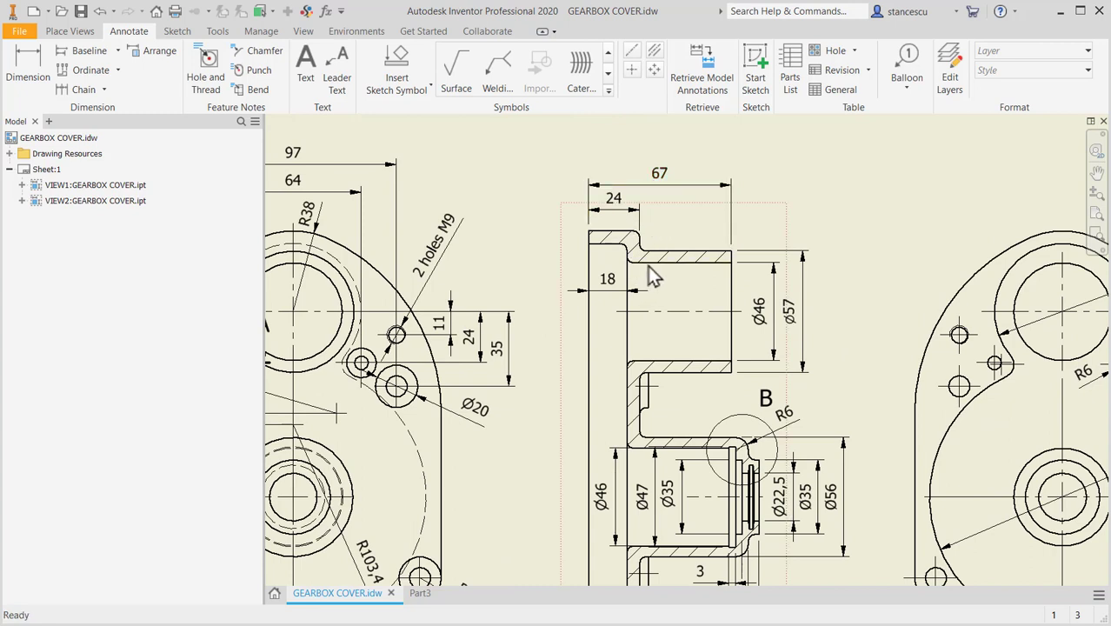
pyautogui.click(422, 595)
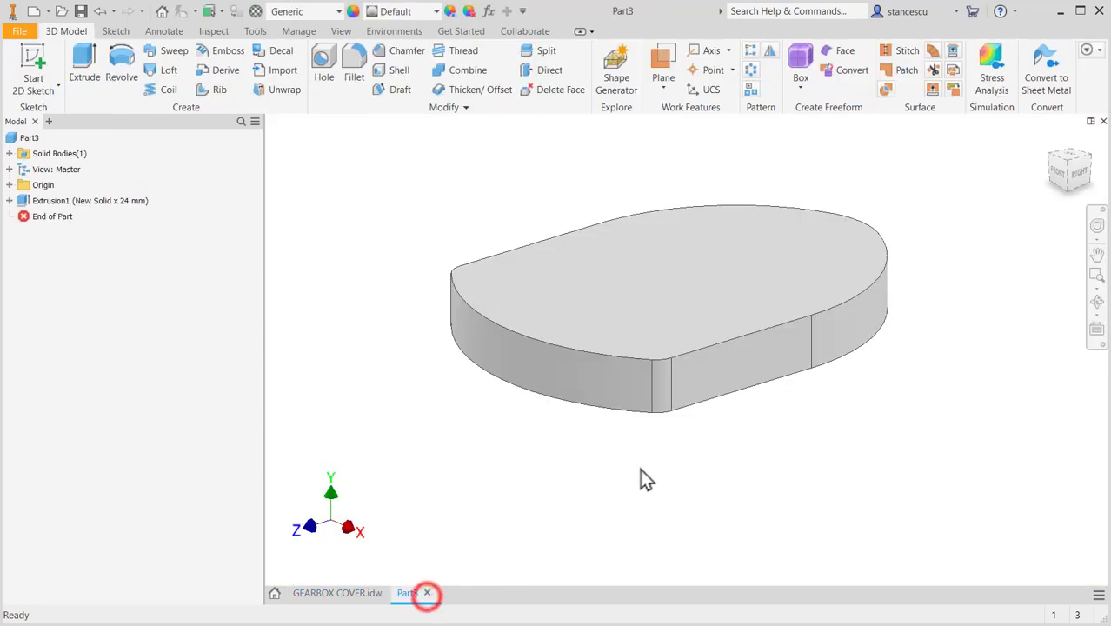
# Start a sketch on the base body's top face and draw a 57 mm diameter circle centred on the origin
pyautogui.click(784, 284)
pyautogui.click(881, 278)
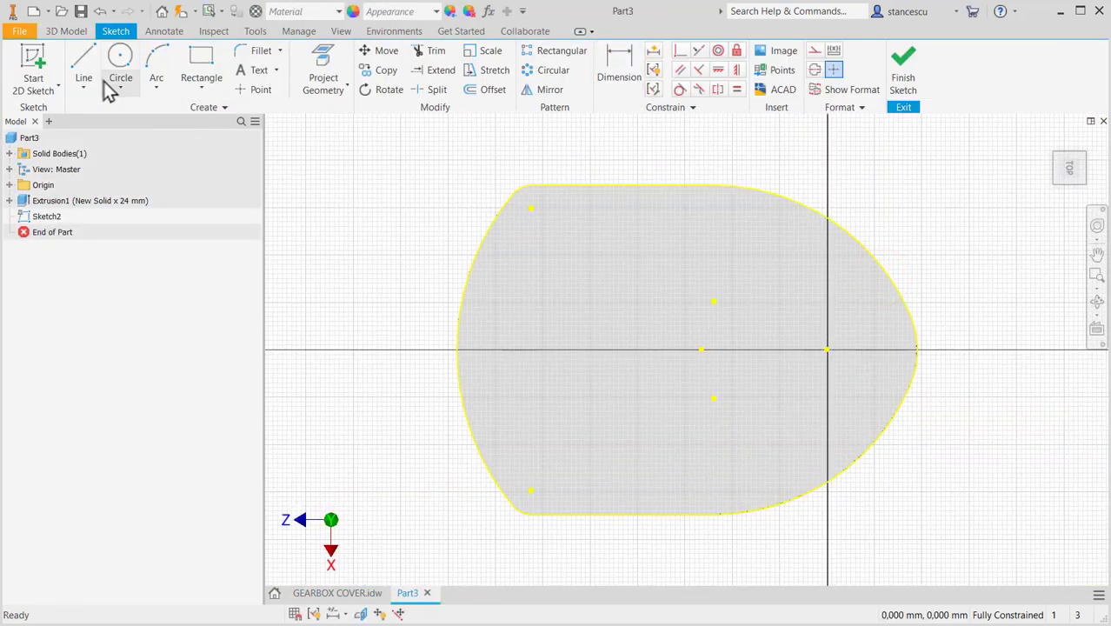
pyautogui.click(120, 58)
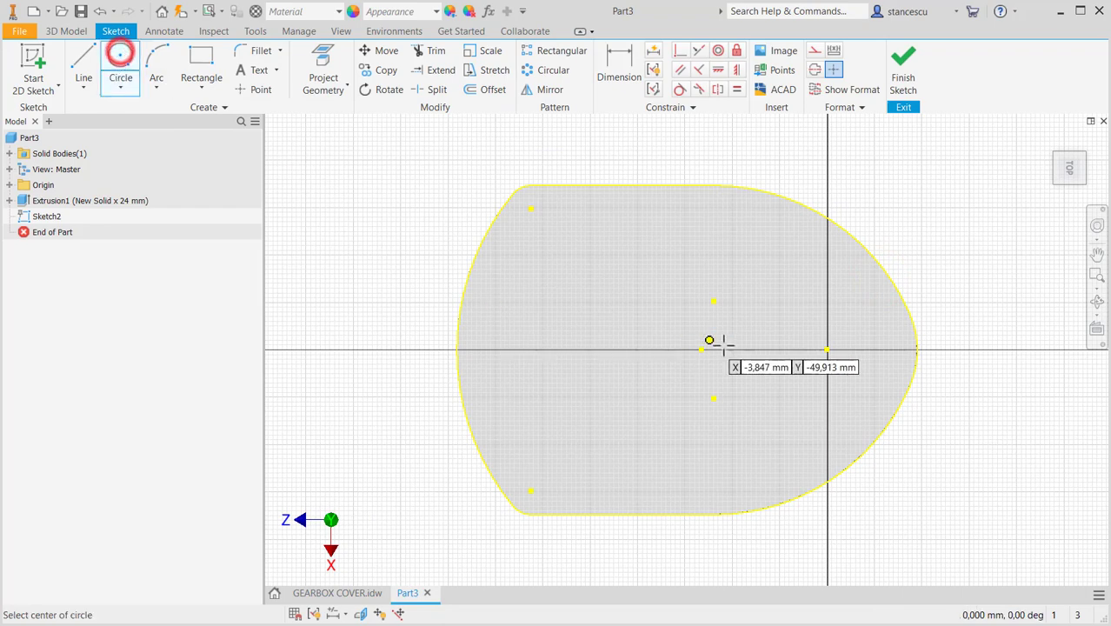
pyautogui.click(827, 350)
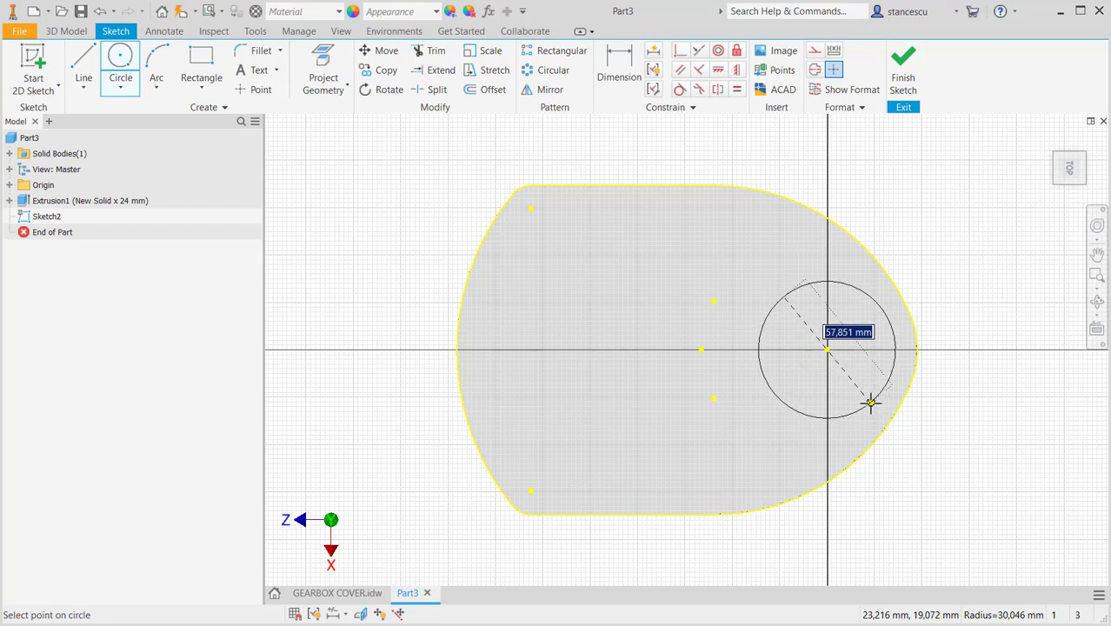
pyautogui.write('5')
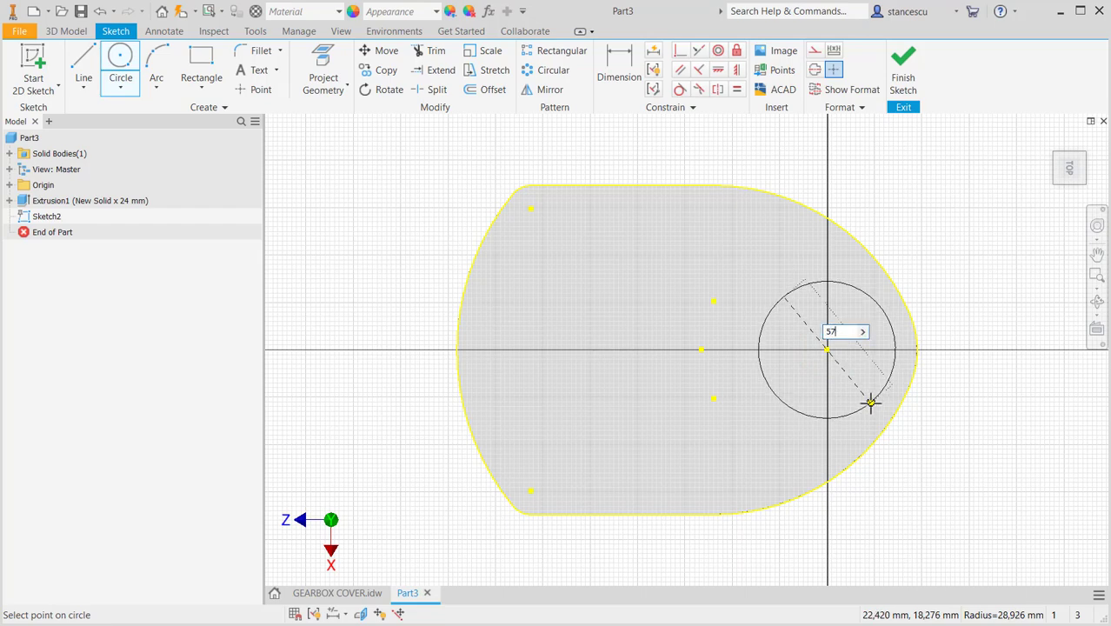
pyautogui.write('7')
pyautogui.press('Return')
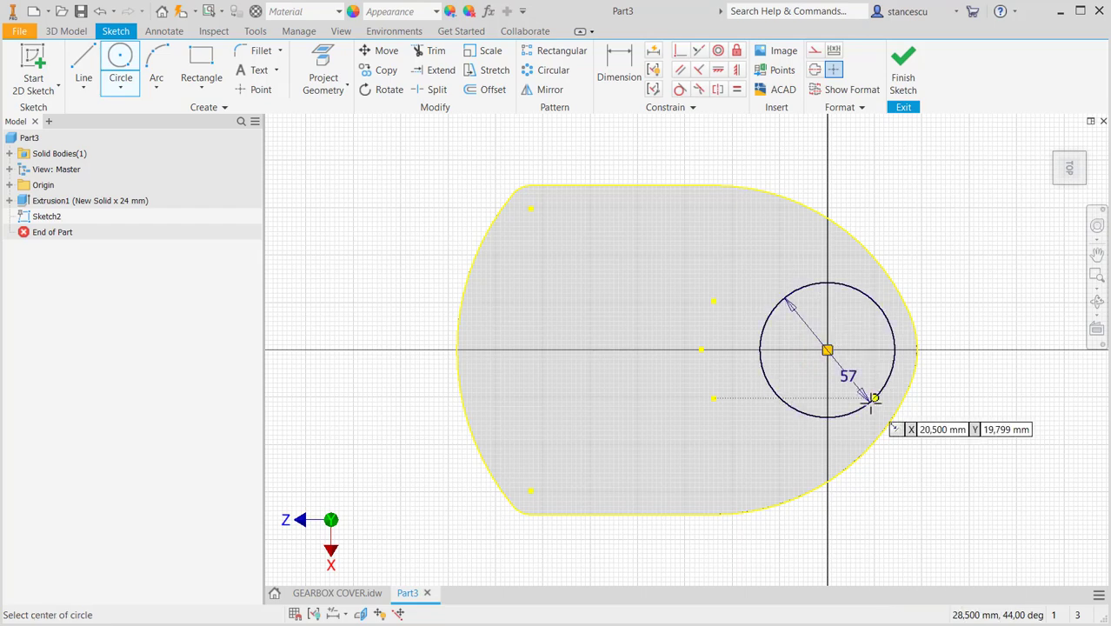
# Finish the sketch and extrude the circle upward by 67-24 mm, joined to the base body, as a cylindrical boss
pyautogui.click(896, 61)
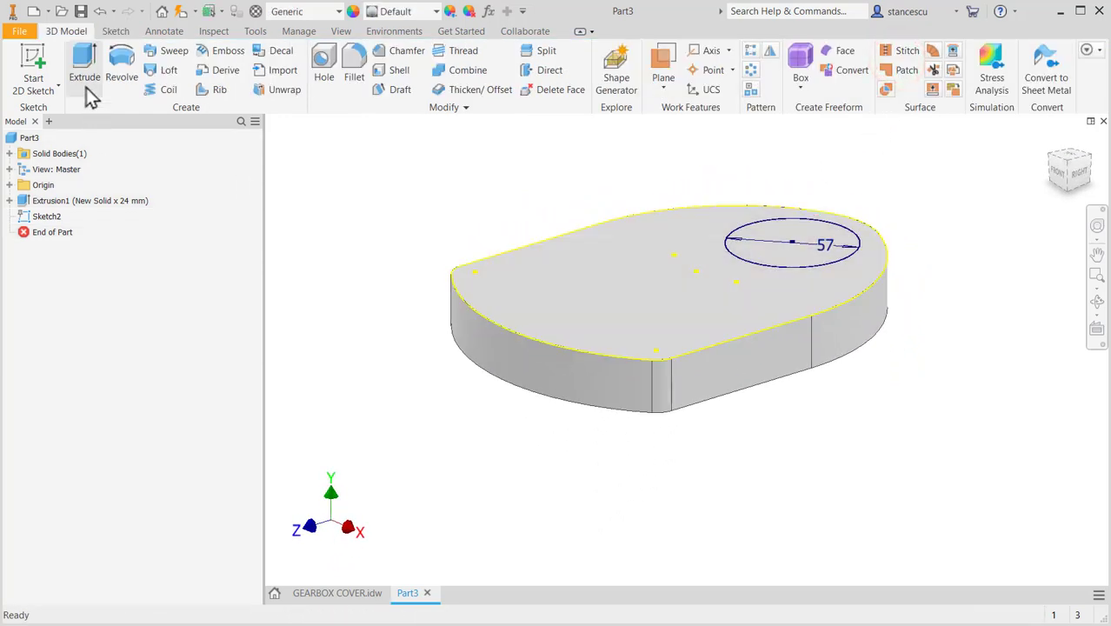
pyautogui.click(93, 61)
pyautogui.click(830, 244)
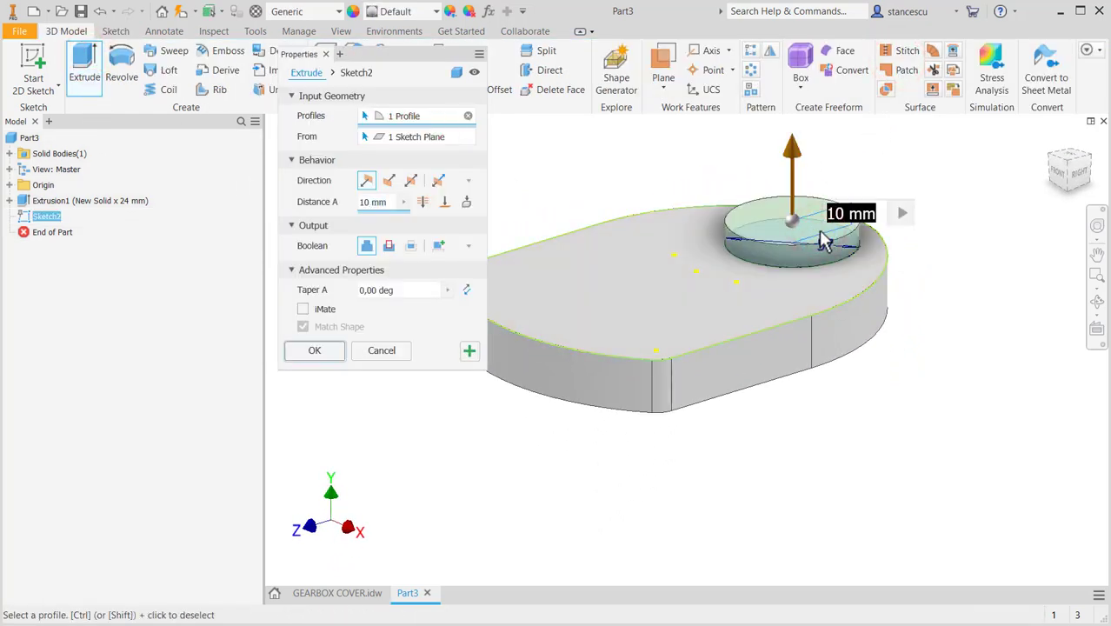
pyautogui.write('67')
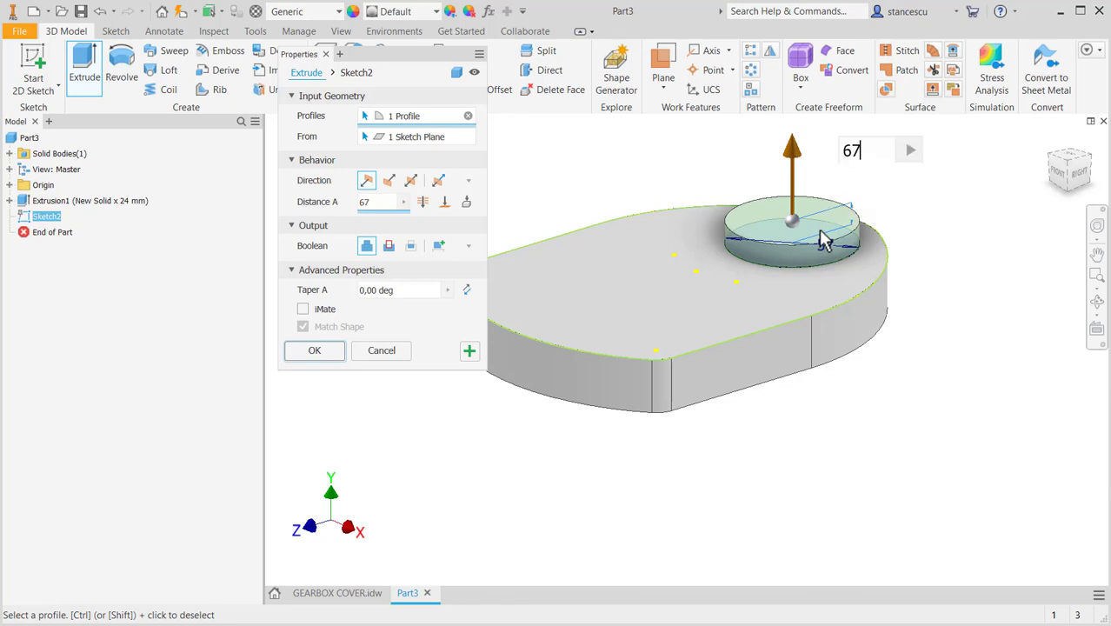
pyautogui.write('-24')
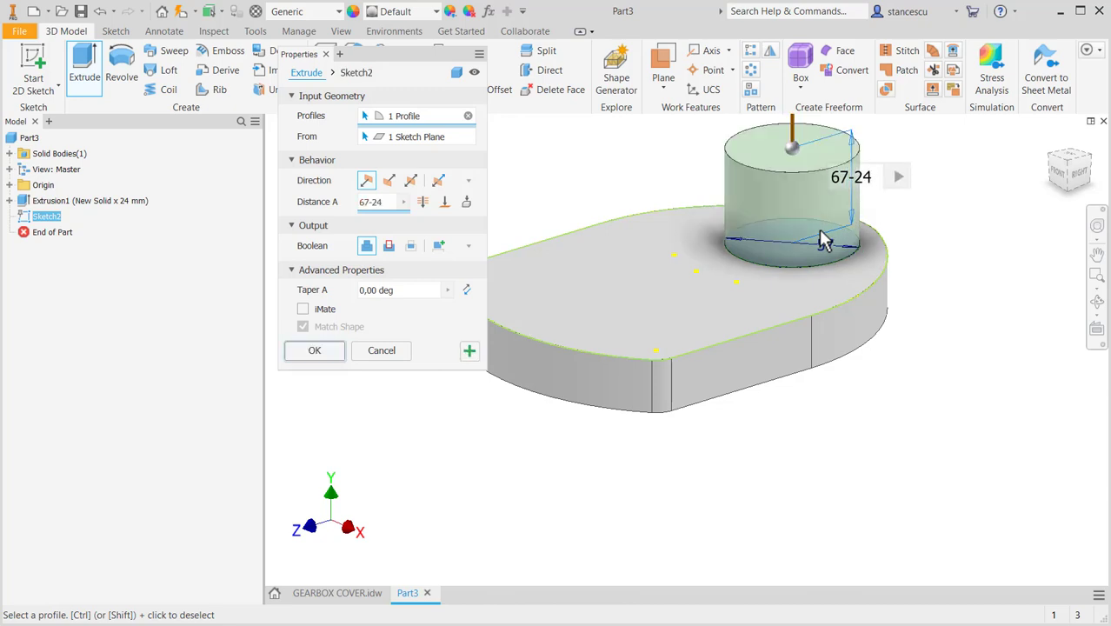
pyautogui.click(315, 352)
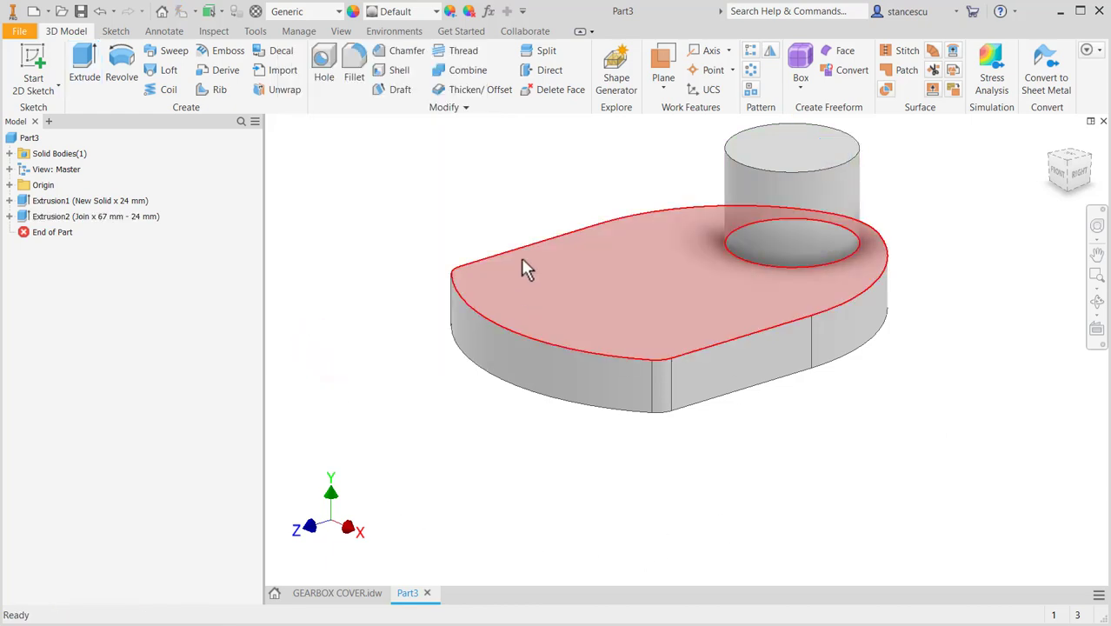
# Check the boss's bore in the drawing and add a 46 mm through-all hole without a seat, concentric with the cylindrical boss
pyautogui.moveTo(637, 250); pyautogui.dragTo(622, 297, button='middle')
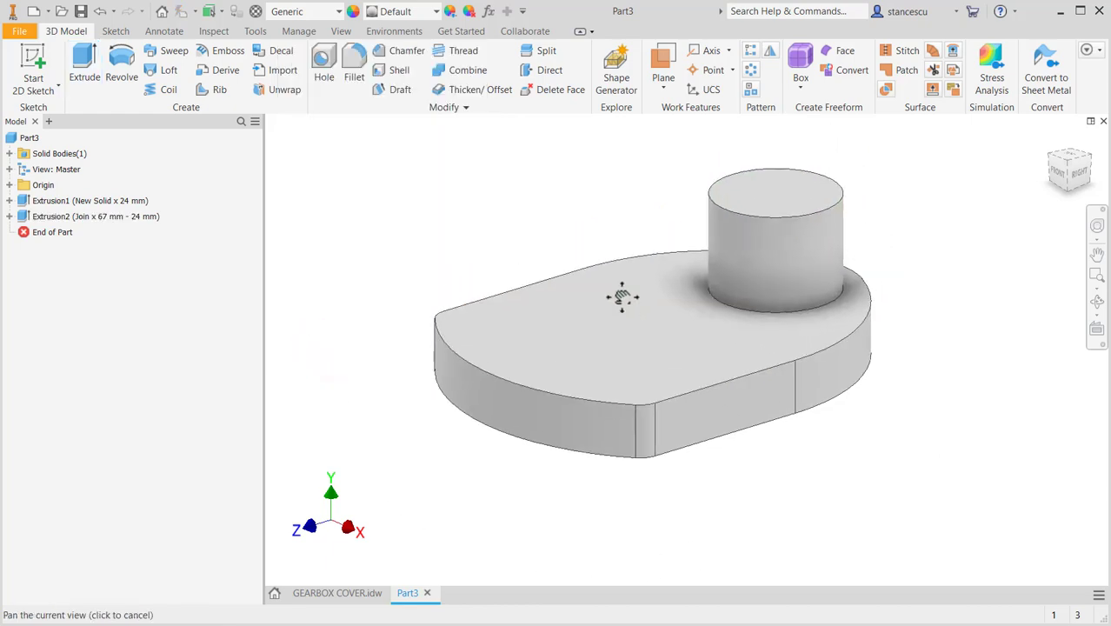
pyautogui.click(337, 592)
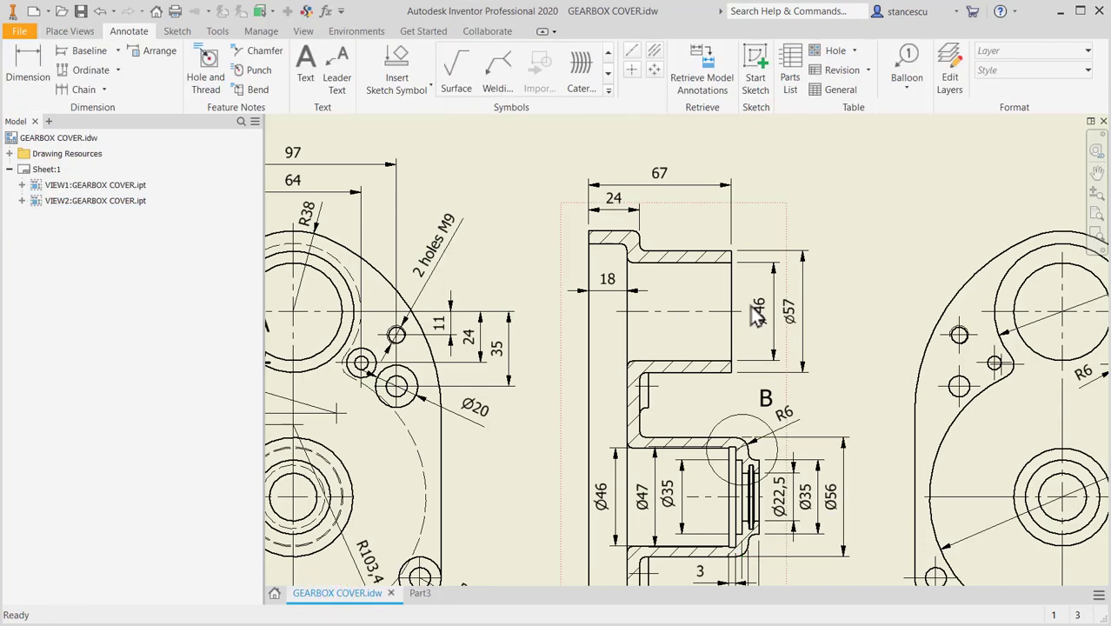
pyautogui.click(428, 593)
pyautogui.click(322, 62)
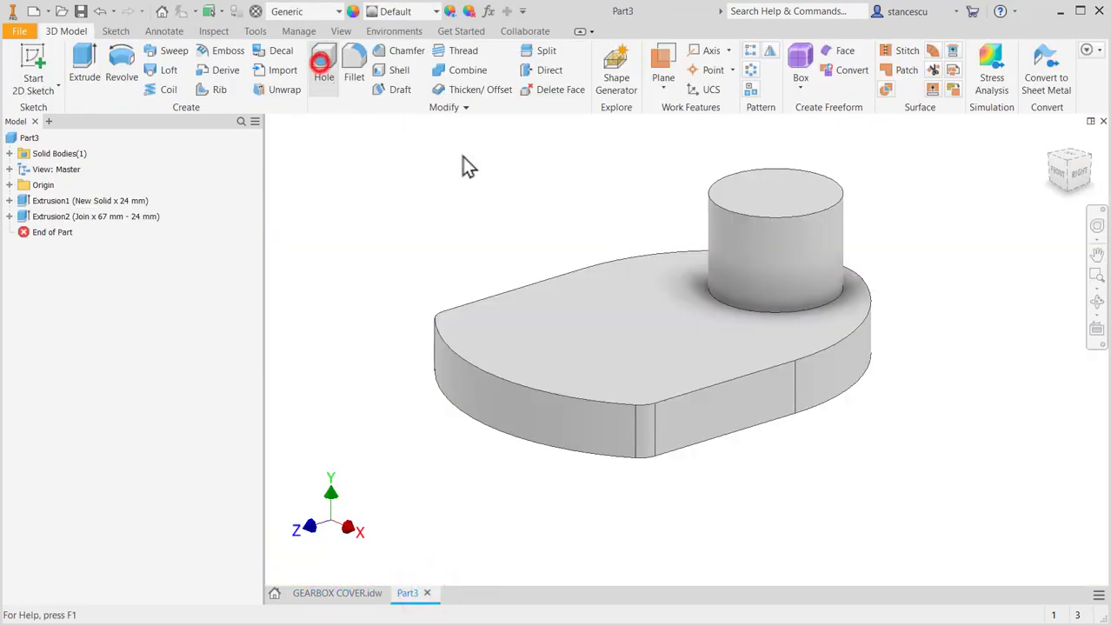
pyautogui.click(786, 190)
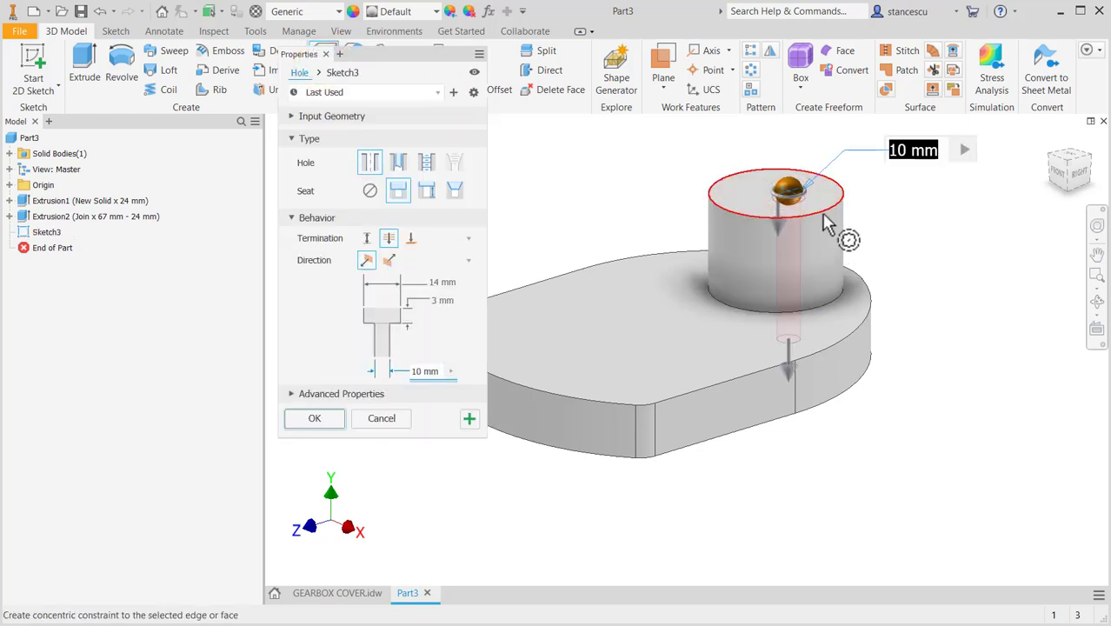
pyautogui.click(820, 225)
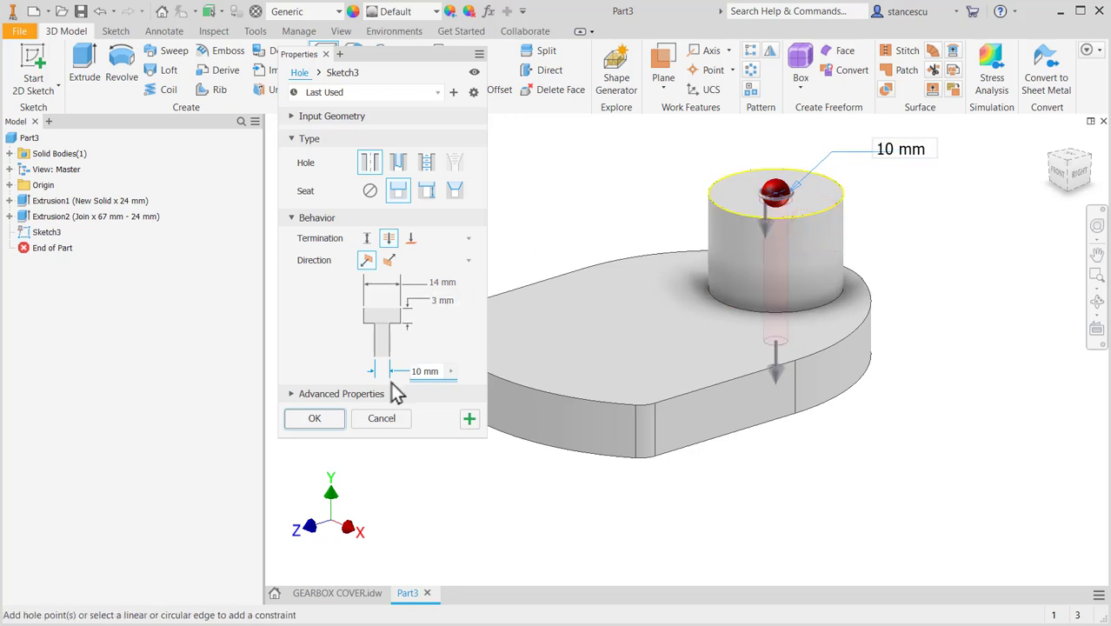
pyautogui.click(371, 192)
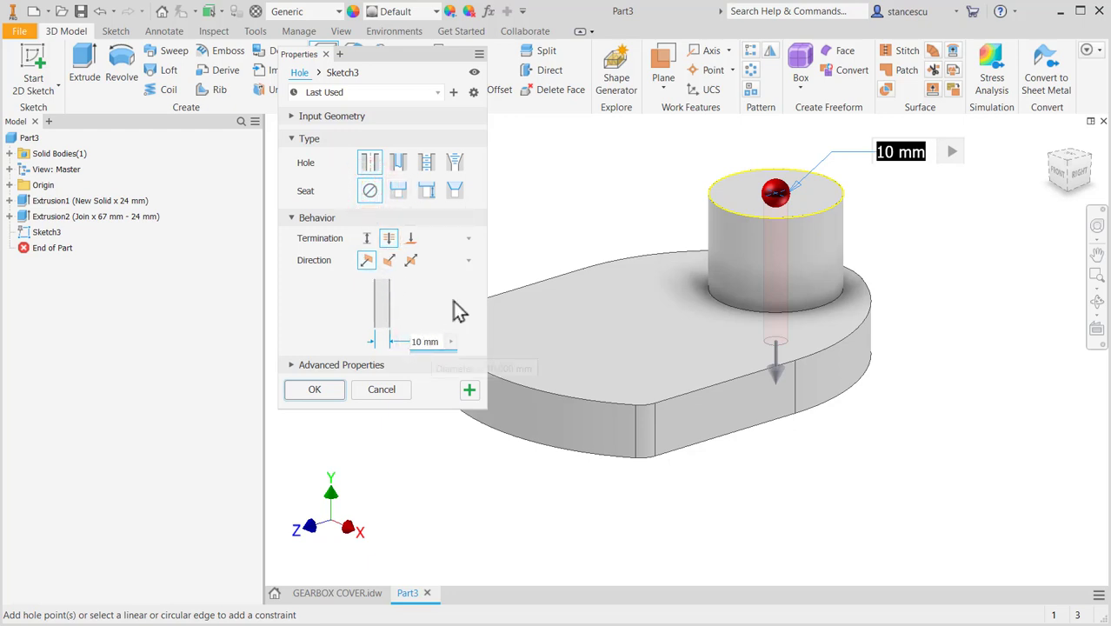
pyautogui.write('46')
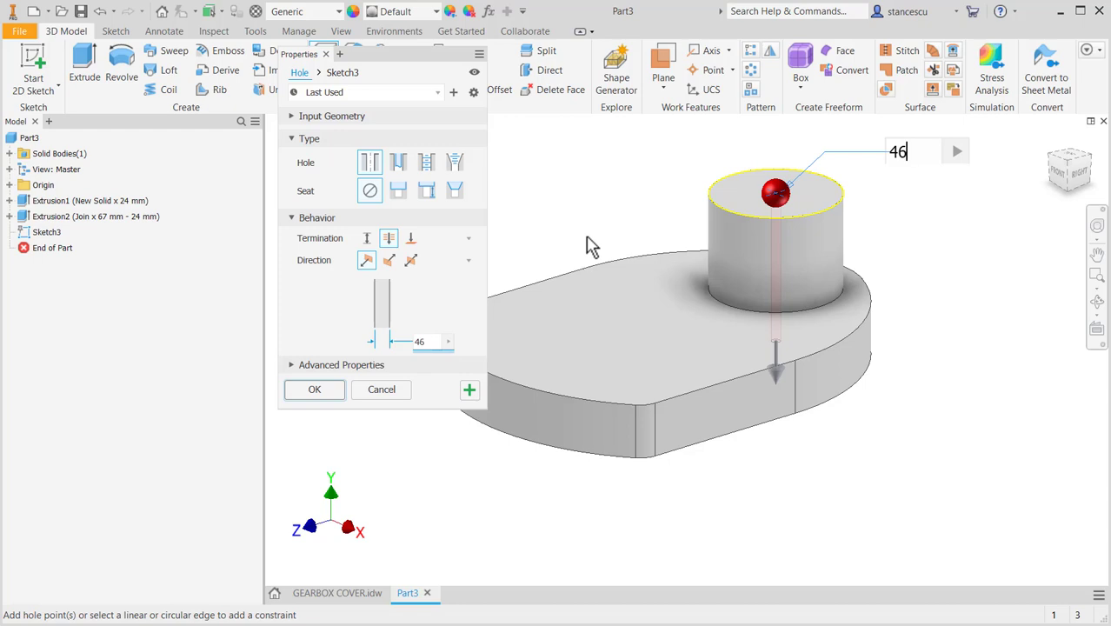
pyautogui.press('Return')
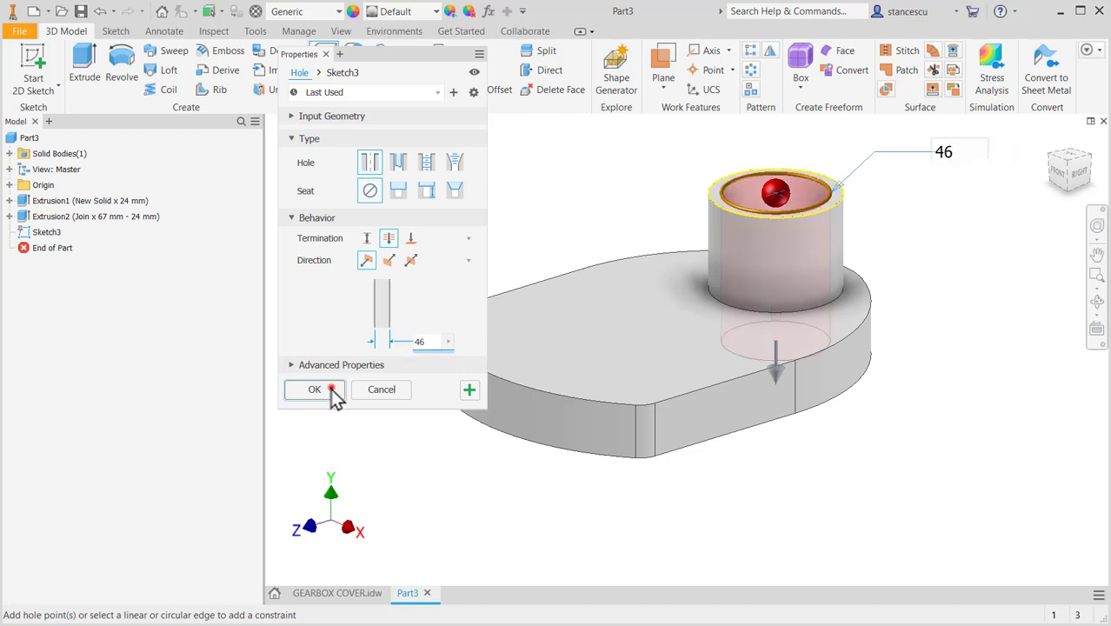
pyautogui.click(332, 391)
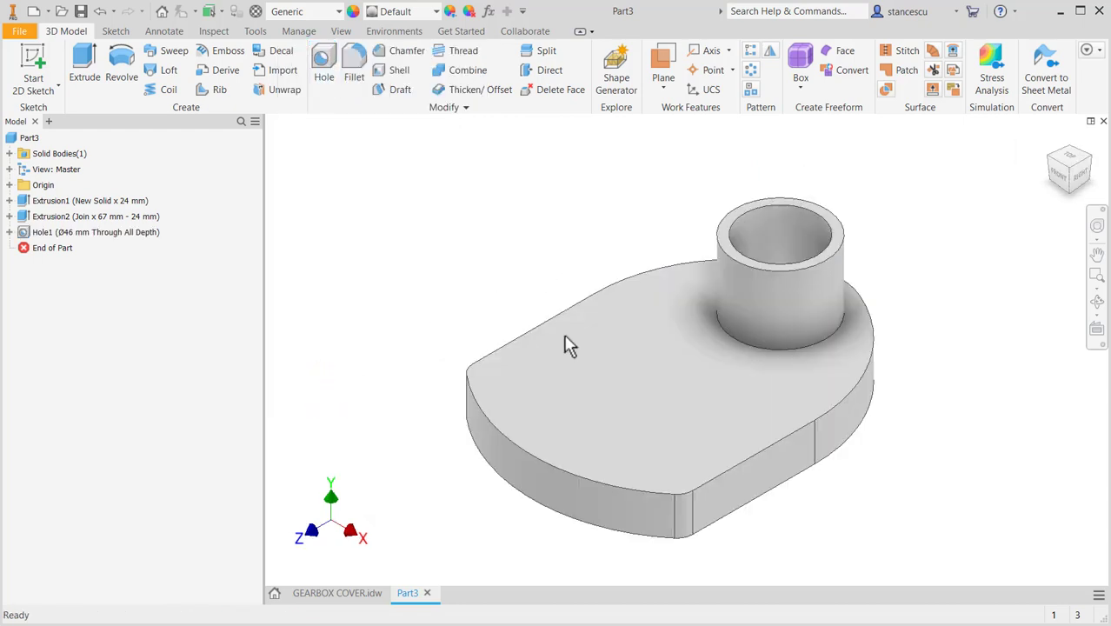
# Start a new sketch on the underside of the base body, oriented with the bored end upward
pyautogui.moveTo(825, 458); pyautogui.dragTo(851, 352)
pyautogui.press('Escape')
pyautogui.click(637, 258)
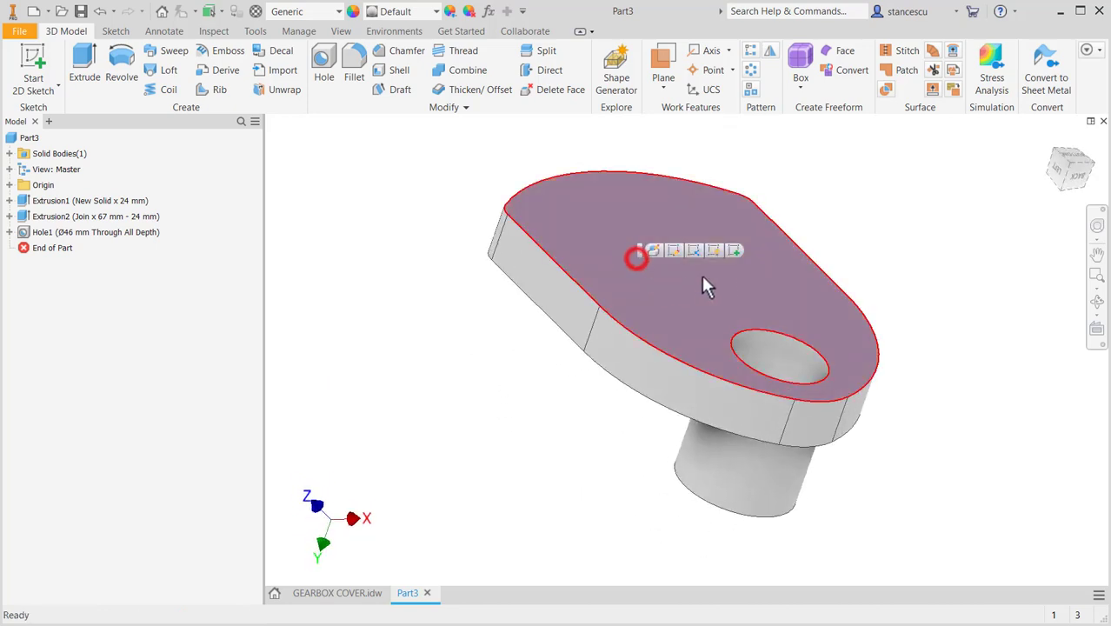
pyautogui.click(731, 248)
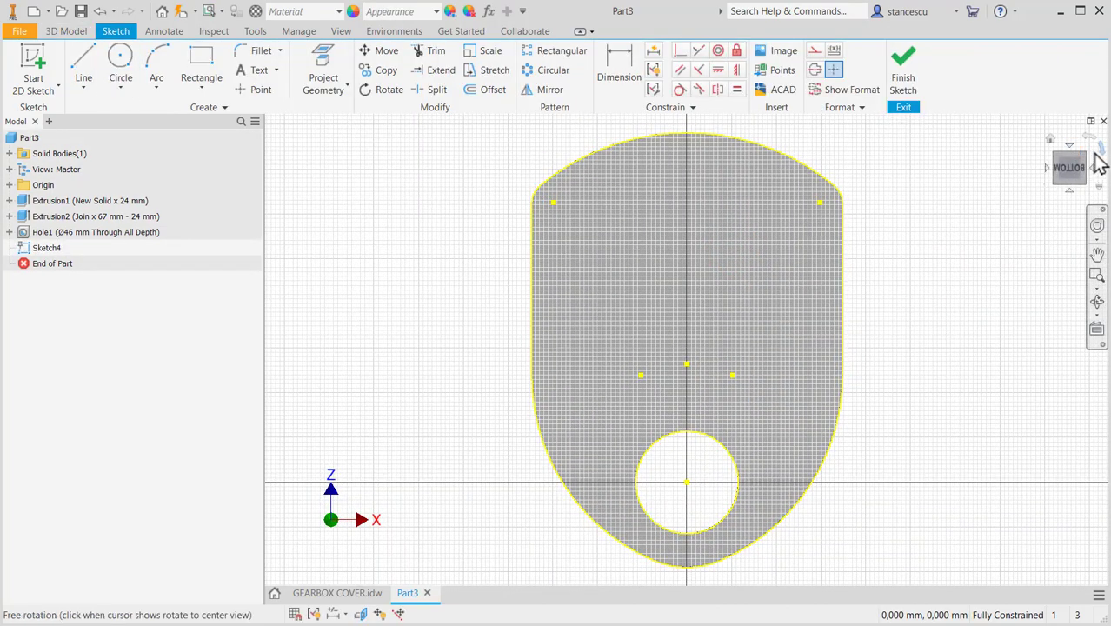
pyautogui.click(1098, 150)
pyautogui.click(1096, 148)
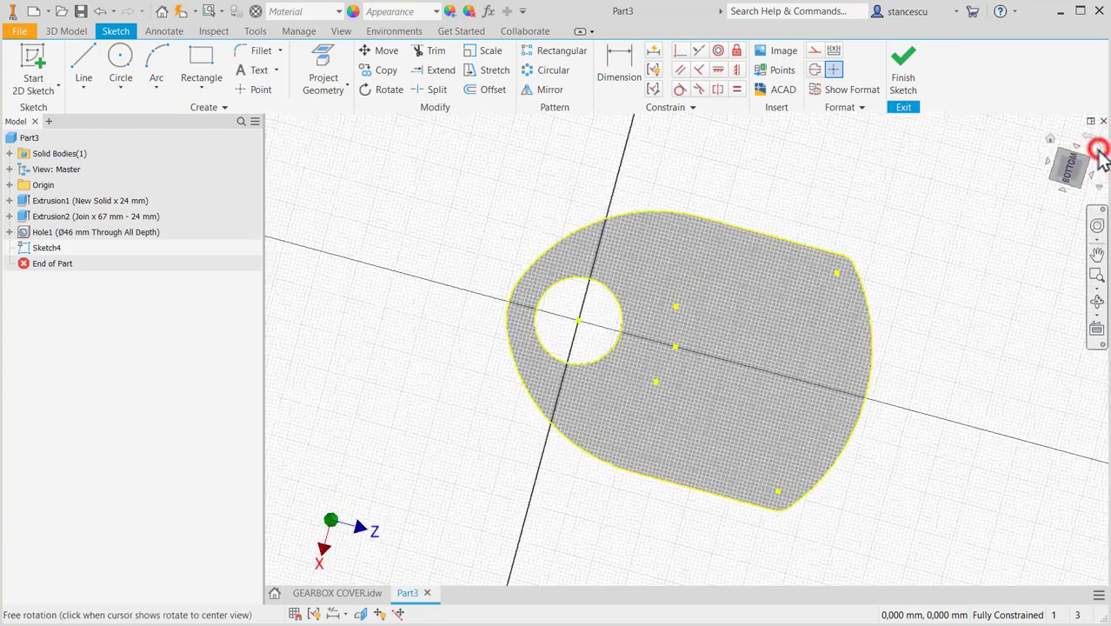
# Consult the drawing's cavity outline and draw a 64 mm diameter circle centred on the bore in the underside sketch
pyautogui.click(334, 594)
pyautogui.scroll(3, 876, 297)
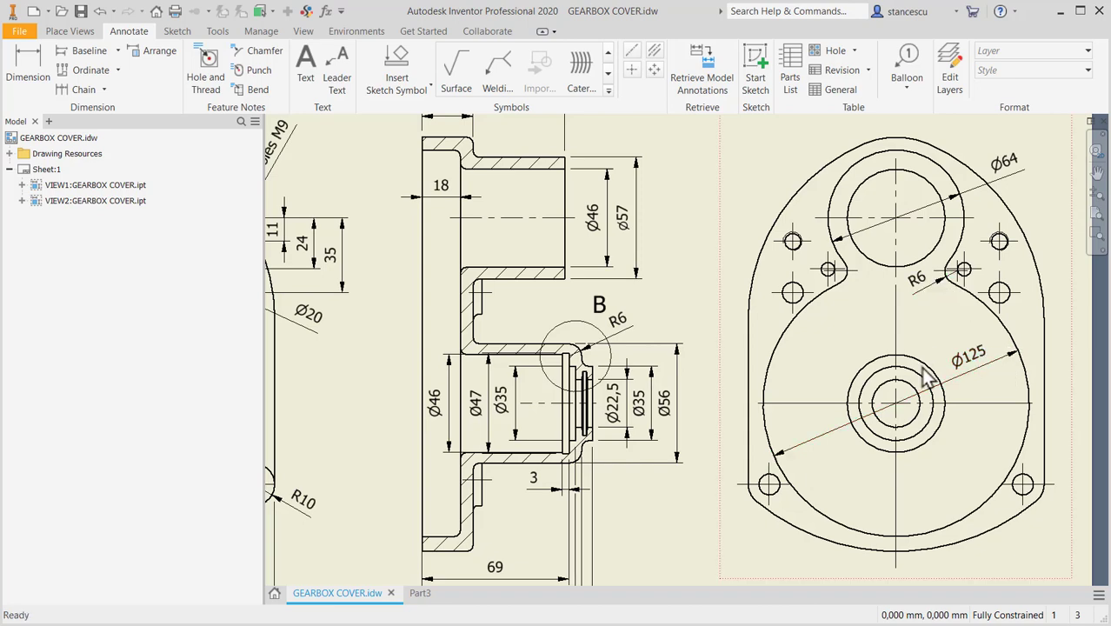
pyautogui.moveTo(872, 410); pyautogui.dragTo(1078, 432, button='middle')
pyautogui.moveTo(685, 444); pyautogui.dragTo(987, 429, button='middle')
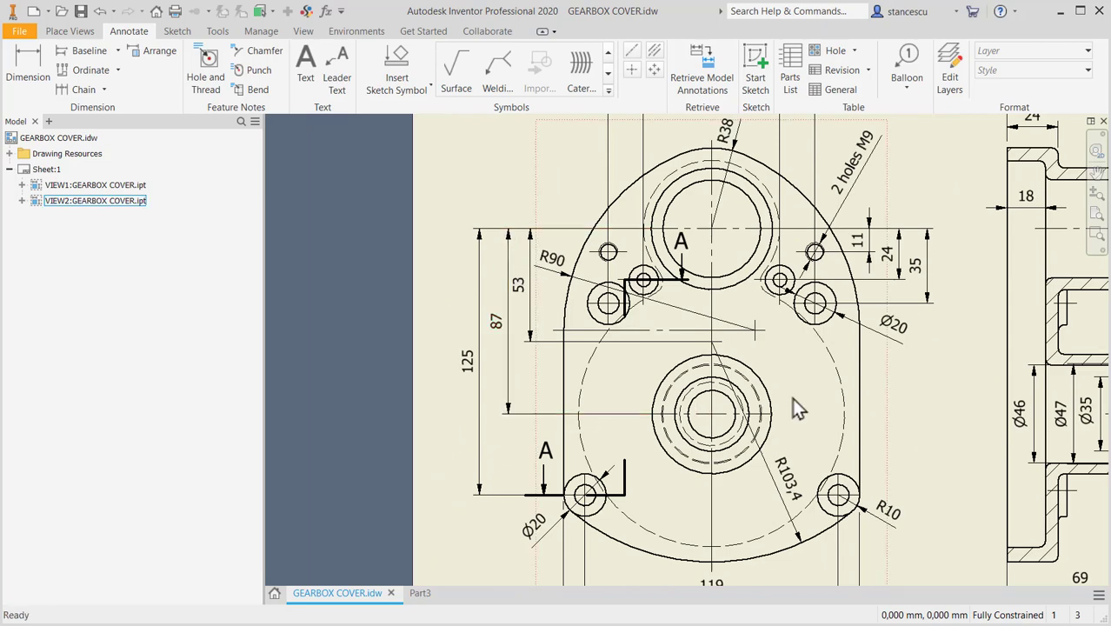
pyautogui.click(426, 592)
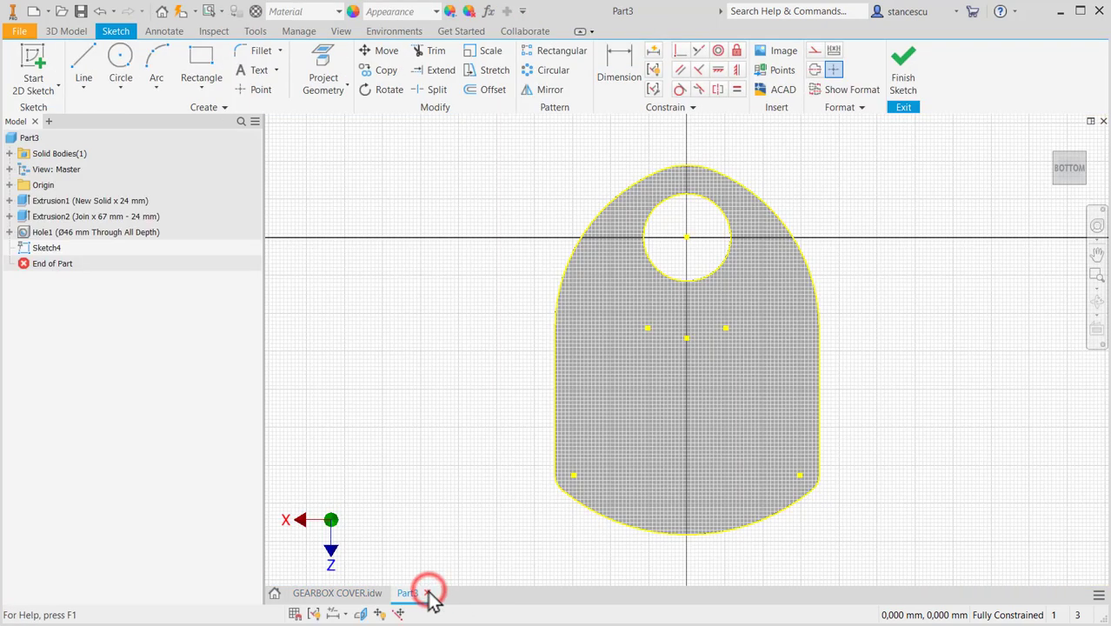
pyautogui.click(122, 58)
pyautogui.click(686, 237)
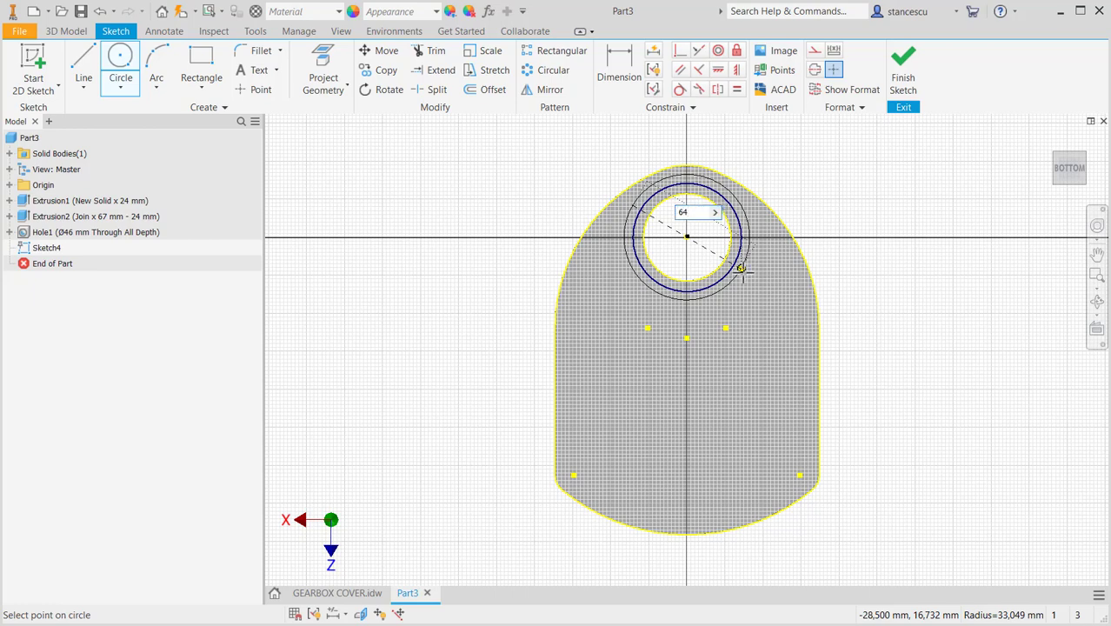
pyautogui.write('64')
pyautogui.press('Return')
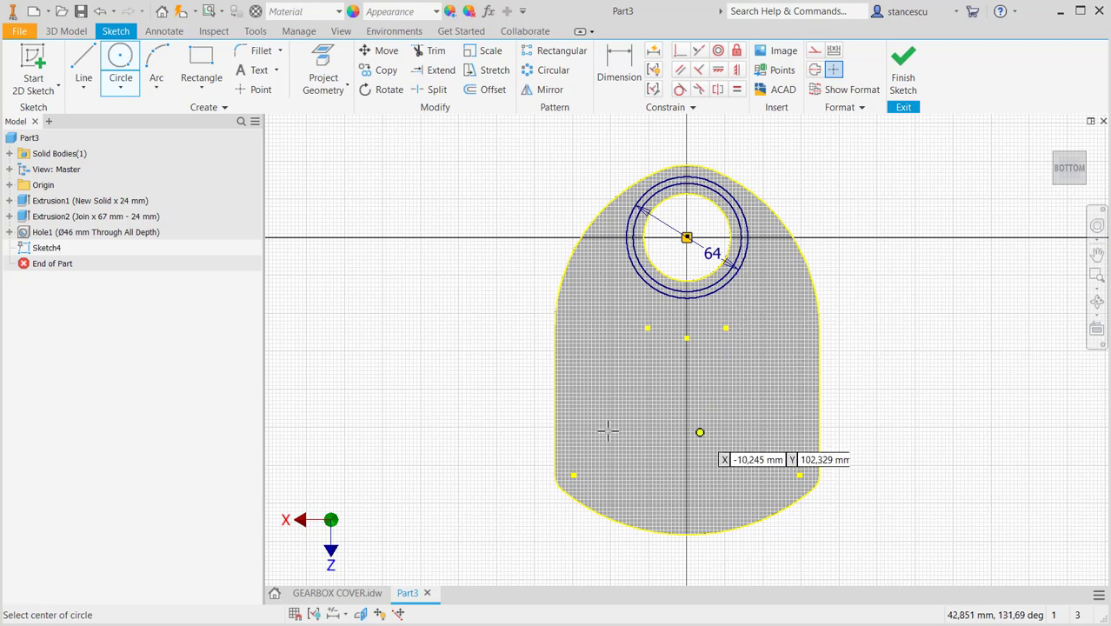
# Draw a 125 mm diameter circle below the 64 mm circle, centred near the part's vertical centreline
pyautogui.click(687, 401)
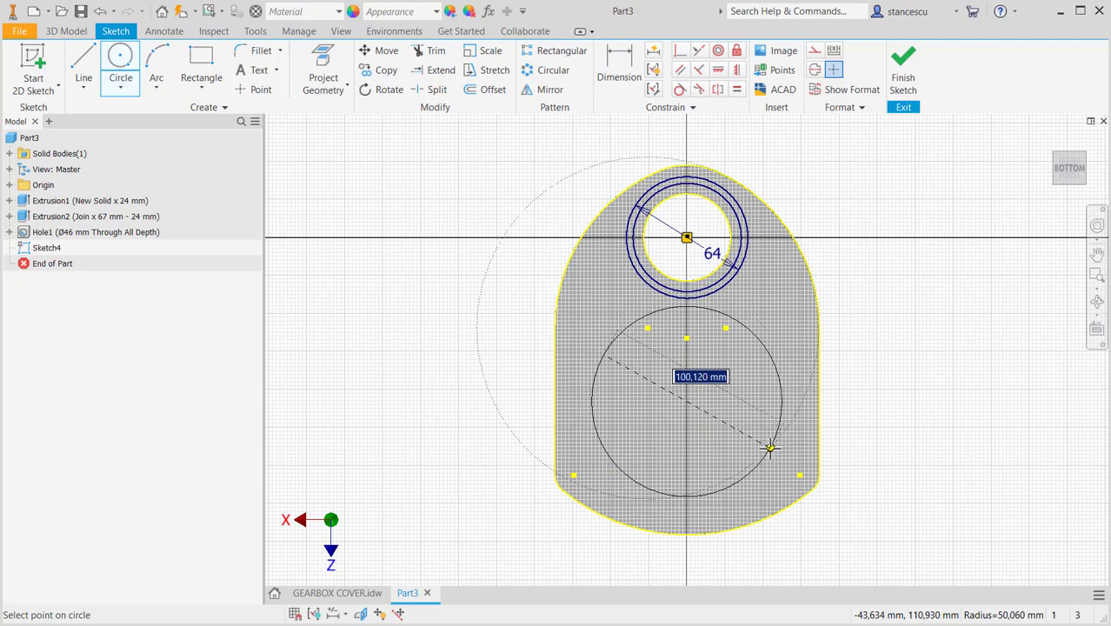
pyautogui.write('12')
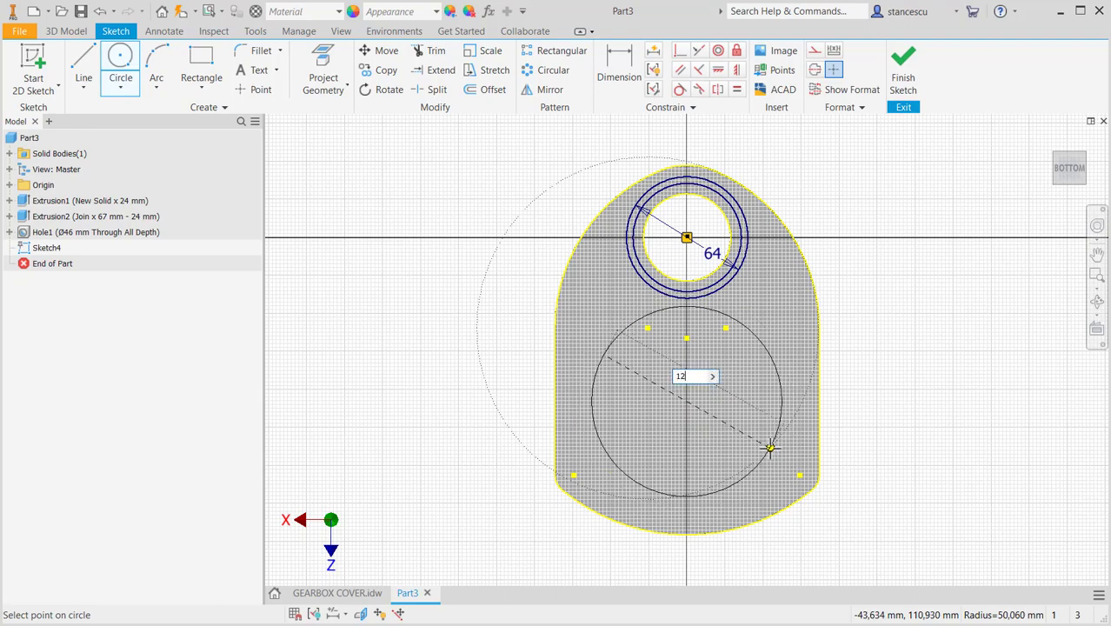
pyautogui.write('5')
pyautogui.press('Return')
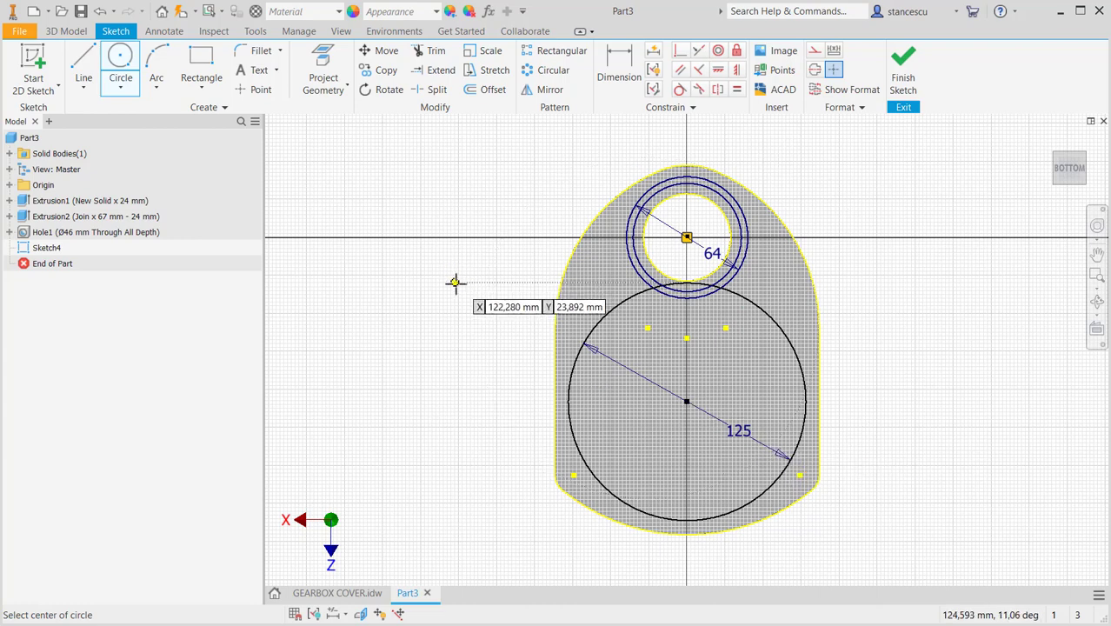
pyautogui.press('Escape')
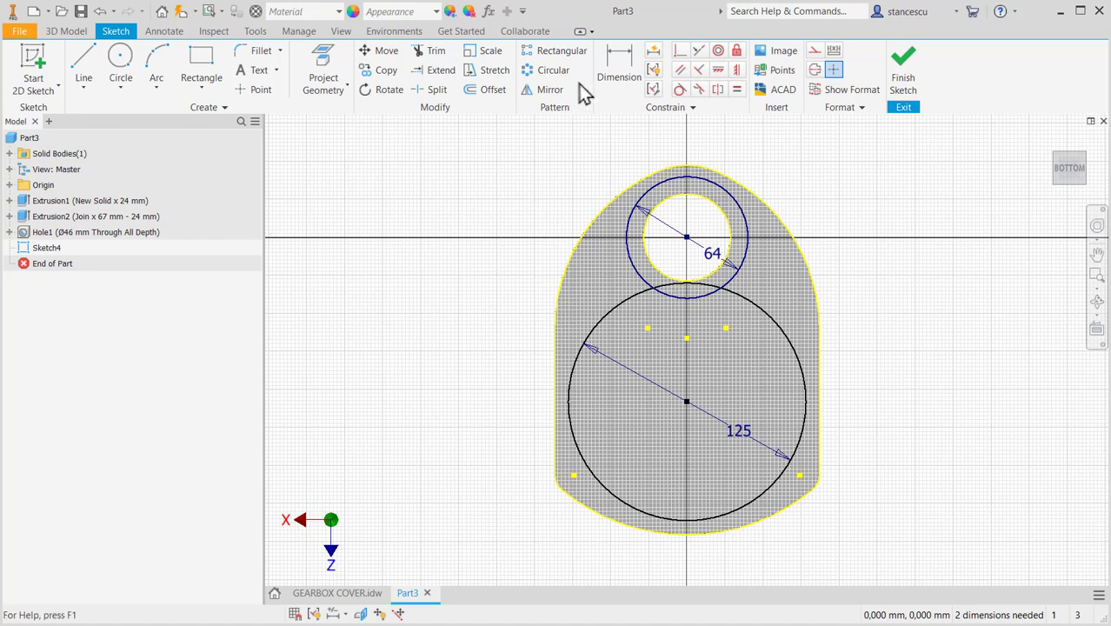
# Dimension the vertical distance between the centres of the two circles as 87 mm
pyautogui.click(615, 87)
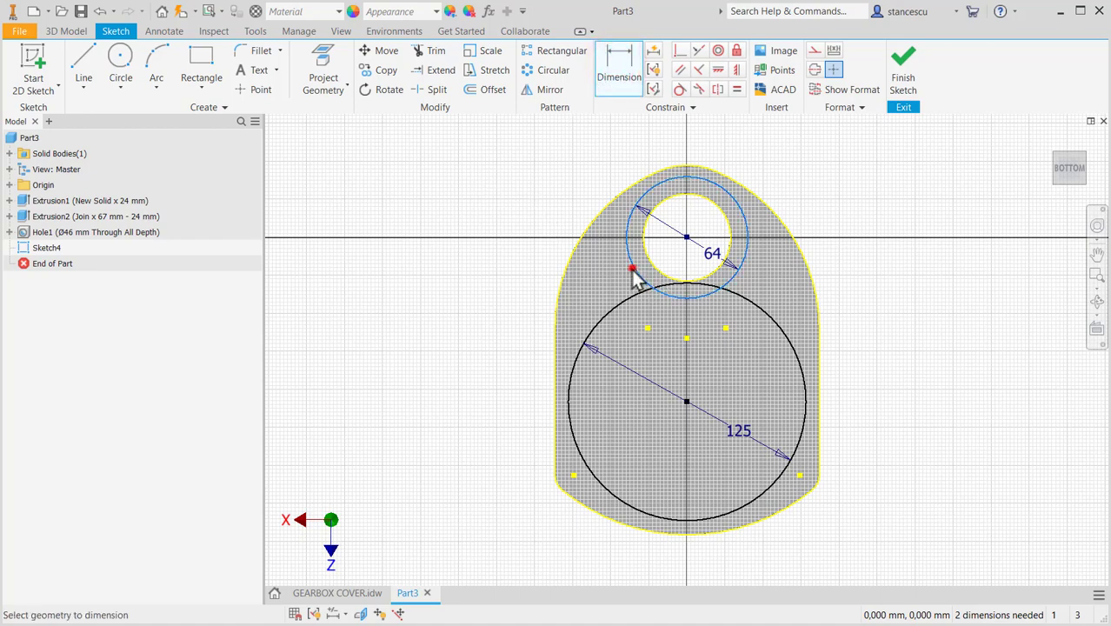
pyautogui.click(632, 263)
pyautogui.click(613, 310)
pyautogui.click(484, 329)
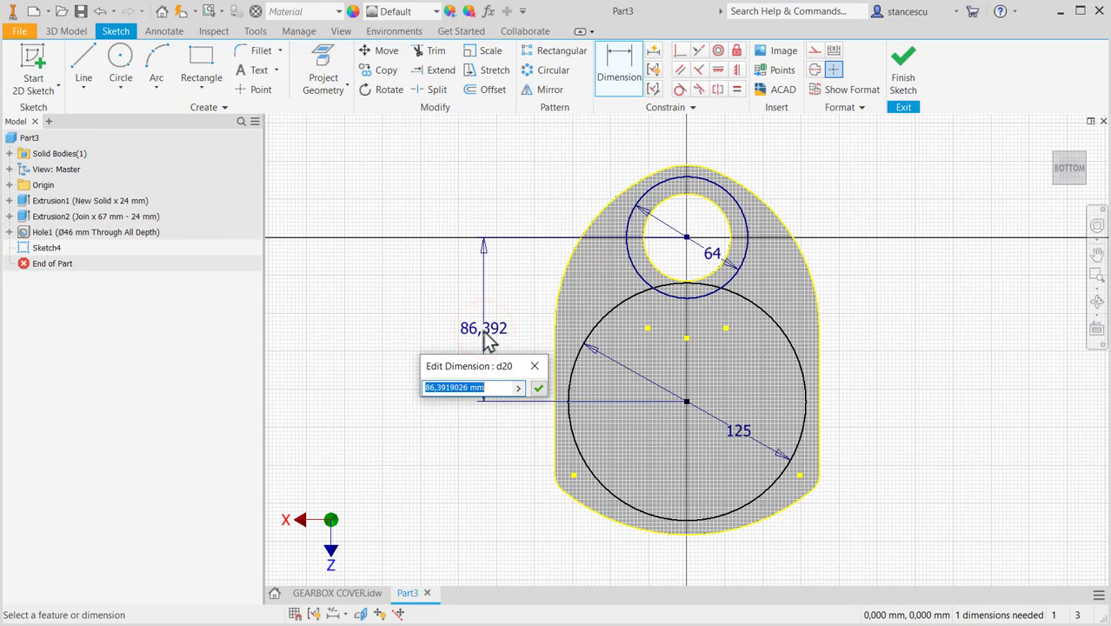
pyautogui.press('Return')
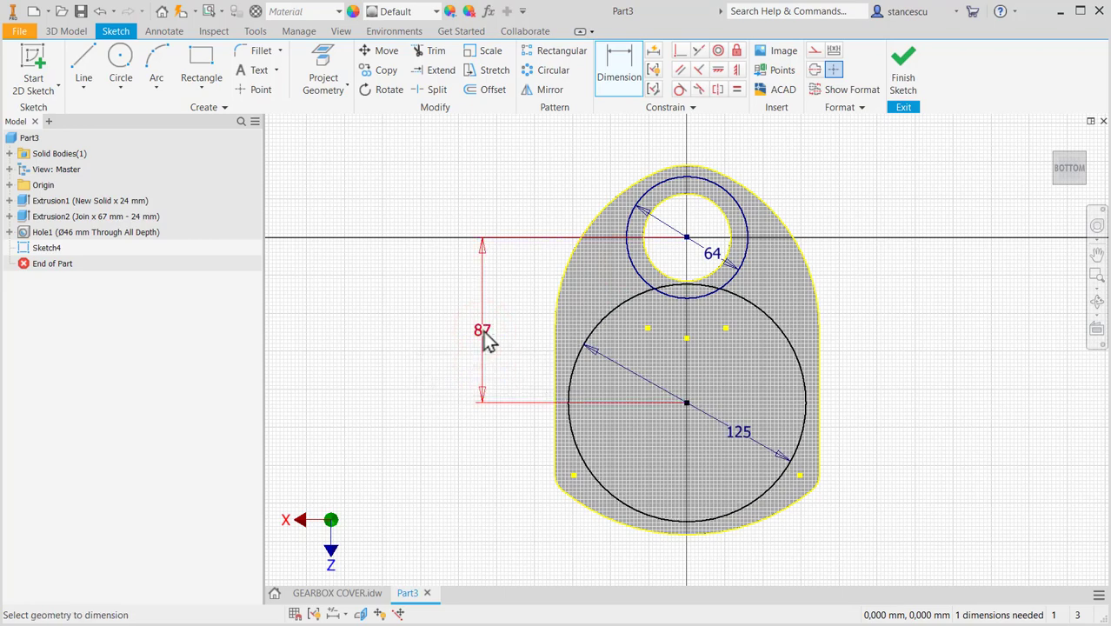
# Trim the overlapping arcs between the two circles to leave one continuous keyhole-shaped outline
pyautogui.scroll(3, 686, 293)
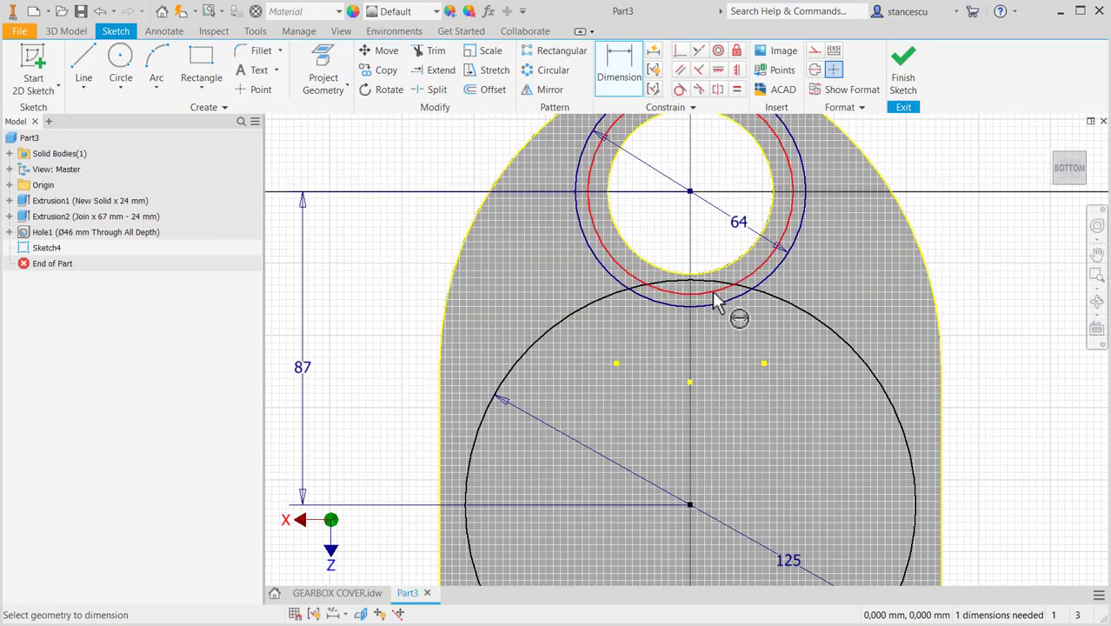
pyautogui.click(432, 50)
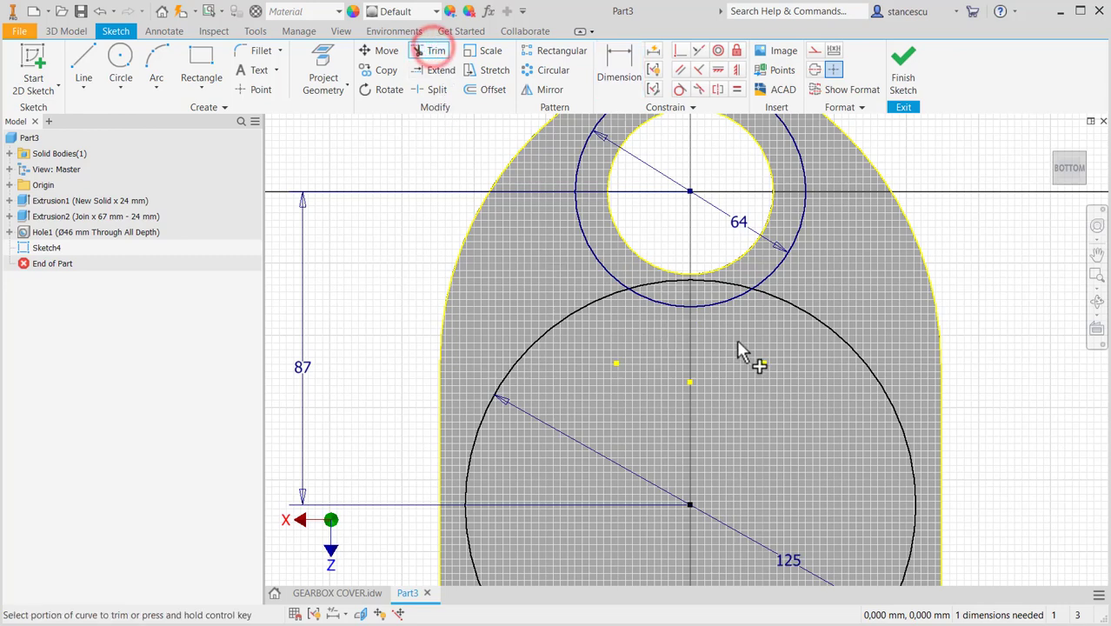
pyautogui.moveTo(721, 331)
pyautogui.mouseDown()
pyautogui.moveTo(665, 280)
pyautogui.moveTo(648, 281)
pyautogui.mouseUp()
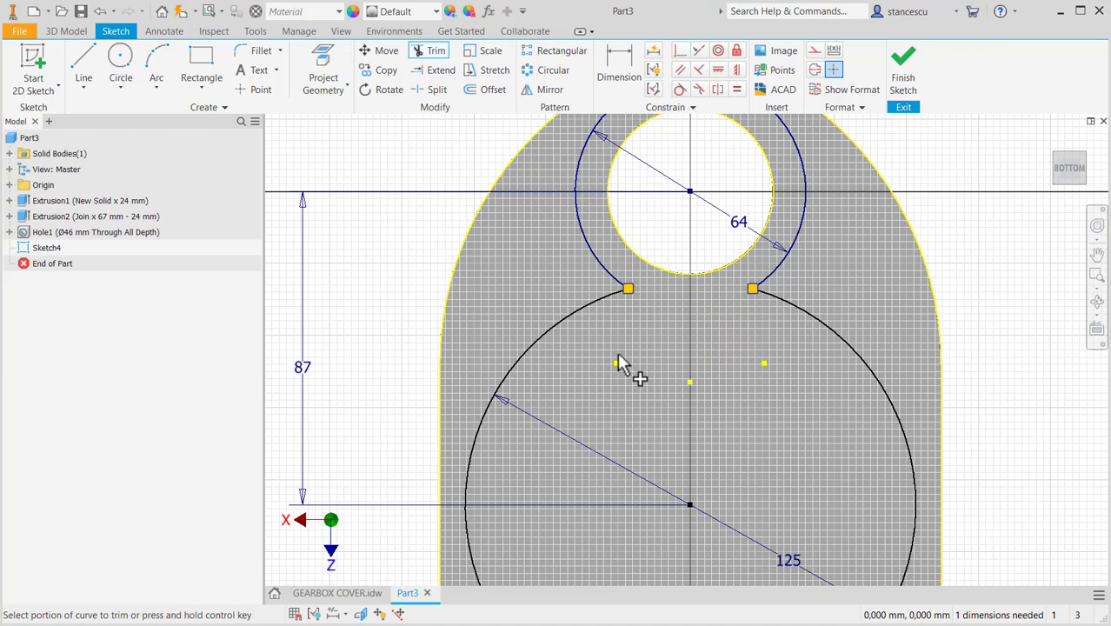
pyautogui.scroll(-4, 620, 360)
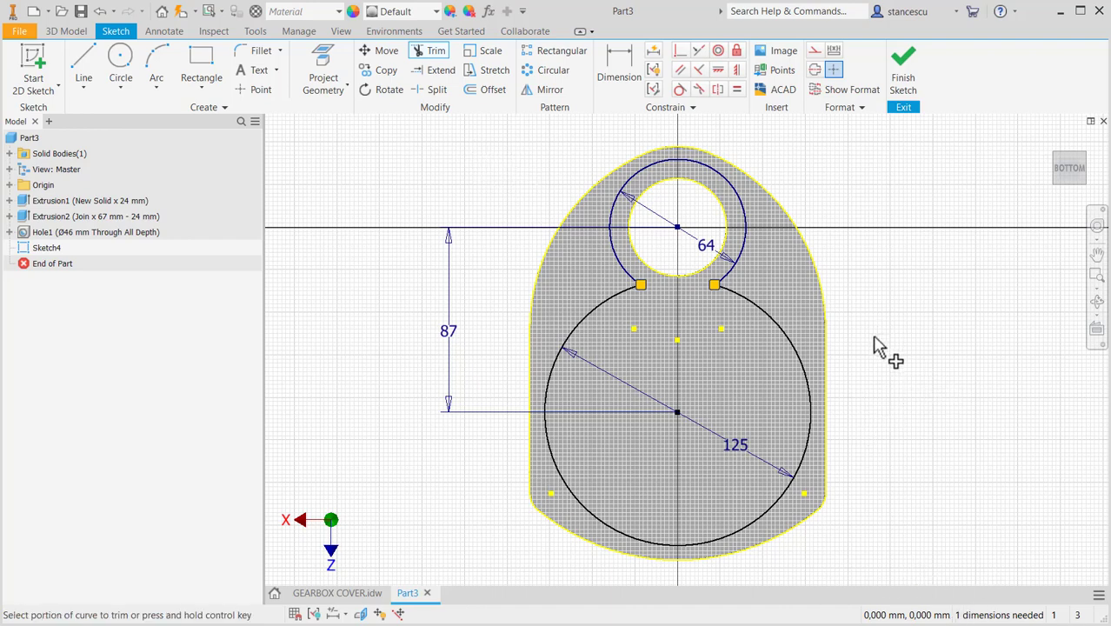
pyautogui.press('Escape')
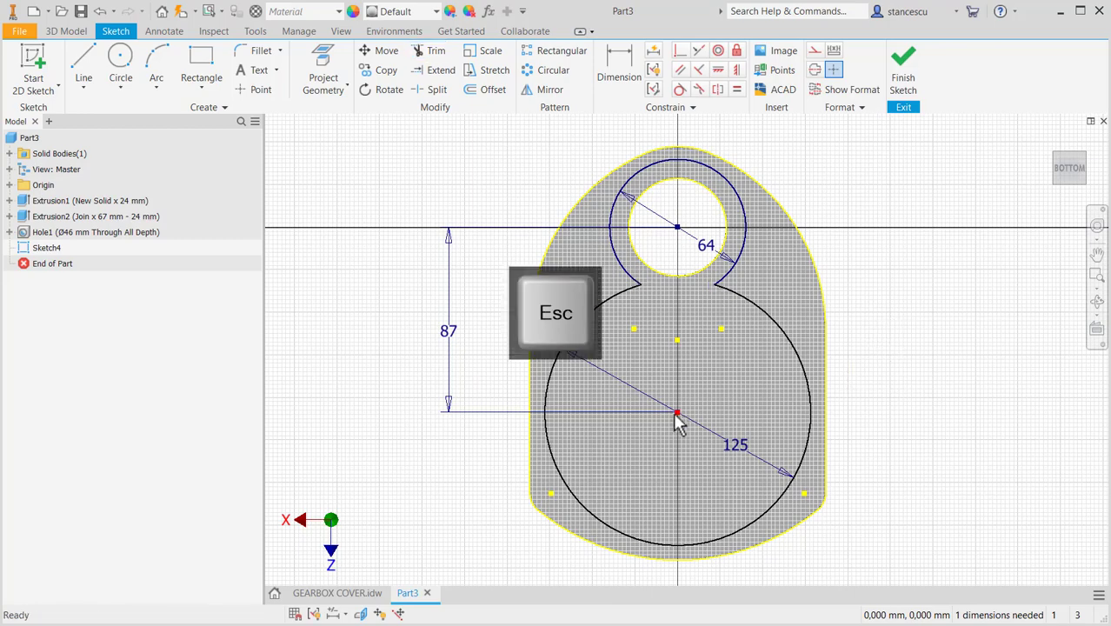
# Shift the large arc's centre sideways to test its freedom, and constrain it vertically in line with the bore centre
pyautogui.moveTo(675, 412)
pyautogui.mouseDown()
pyautogui.moveTo(665, 401)
pyautogui.moveTo(739, 396)
pyautogui.moveTo(817, 350)
pyautogui.moveTo(751, 392)
pyautogui.moveTo(613, 398)
pyautogui.moveTo(667, 411)
pyautogui.mouseUp()
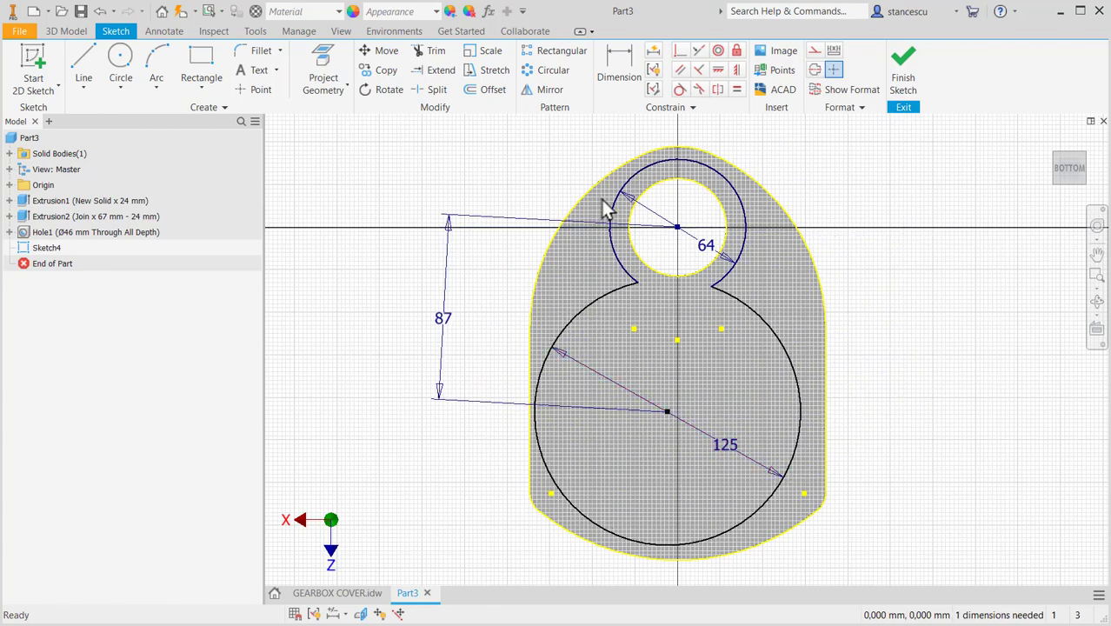
pyautogui.click(737, 71)
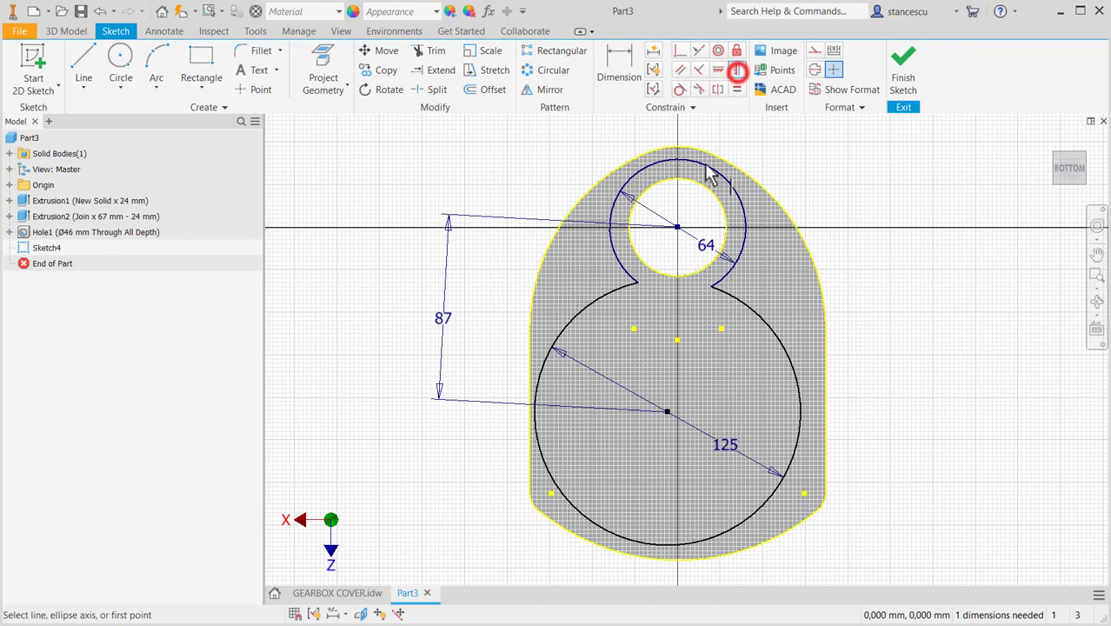
pyautogui.click(675, 227)
pyautogui.click(666, 411)
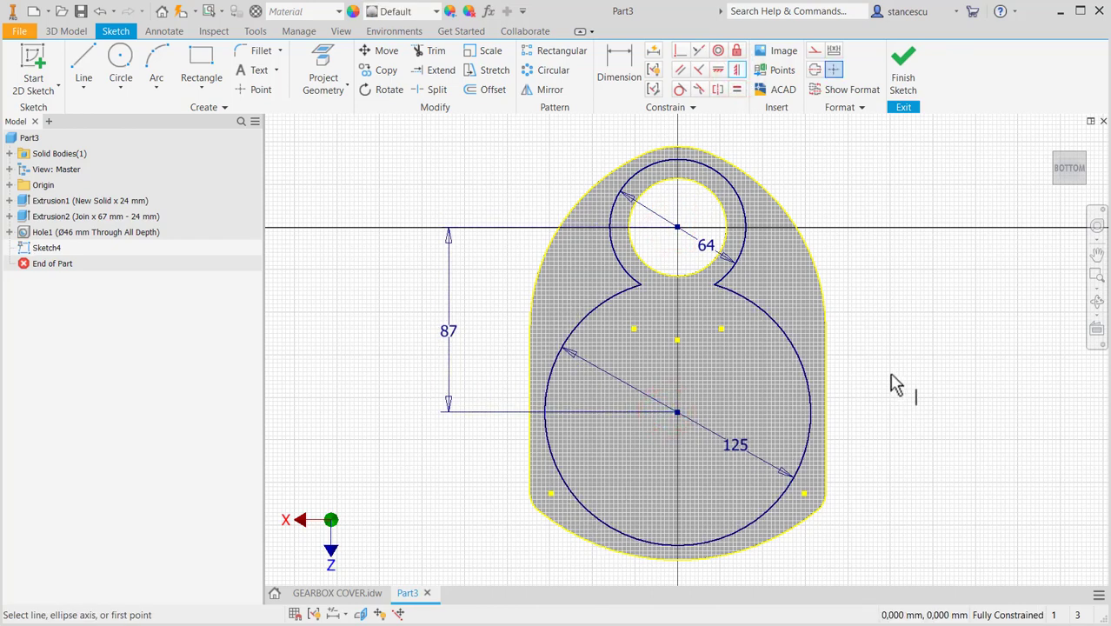
# Finish the sketch, check the cavity depth in the drawing's section view, and cut the keyhole profile 18 mm deep into the underside
pyautogui.click(904, 69)
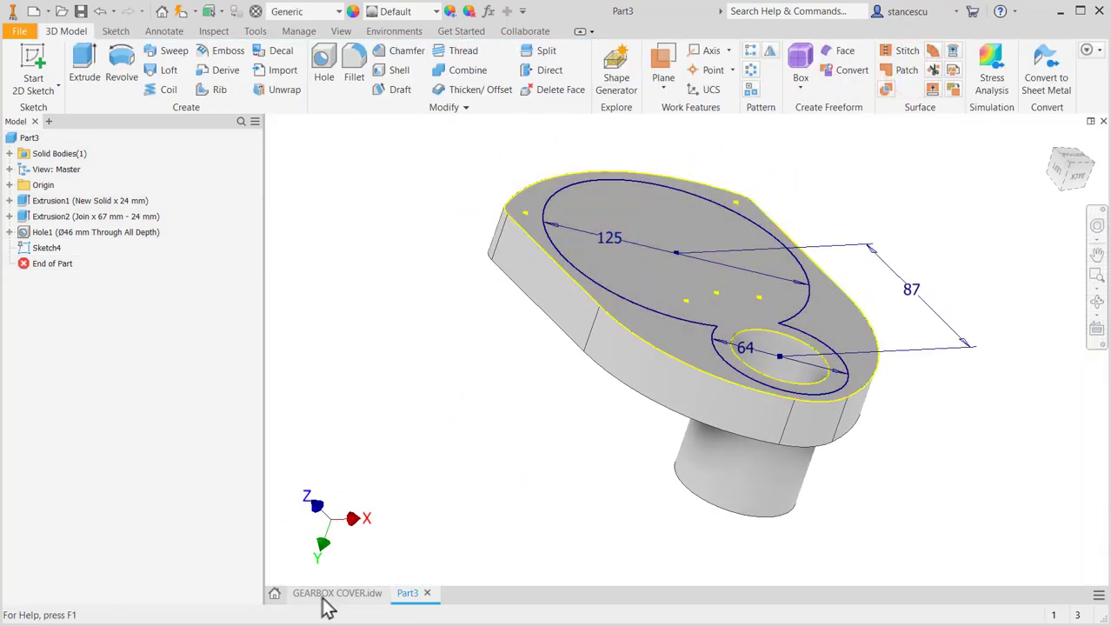
pyautogui.click(338, 592)
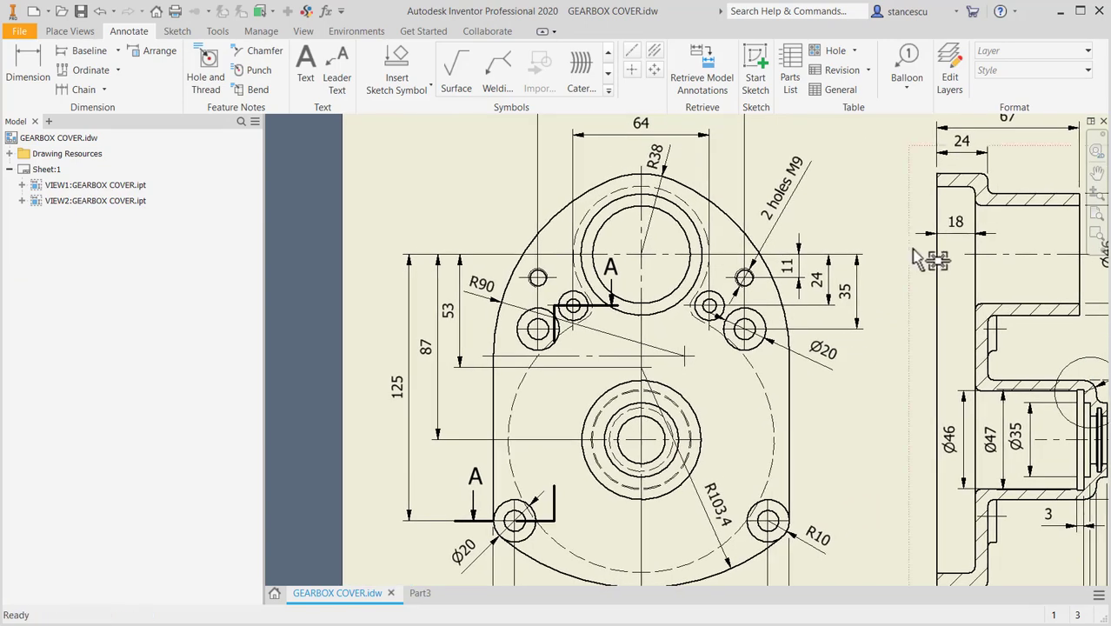
pyautogui.click(421, 593)
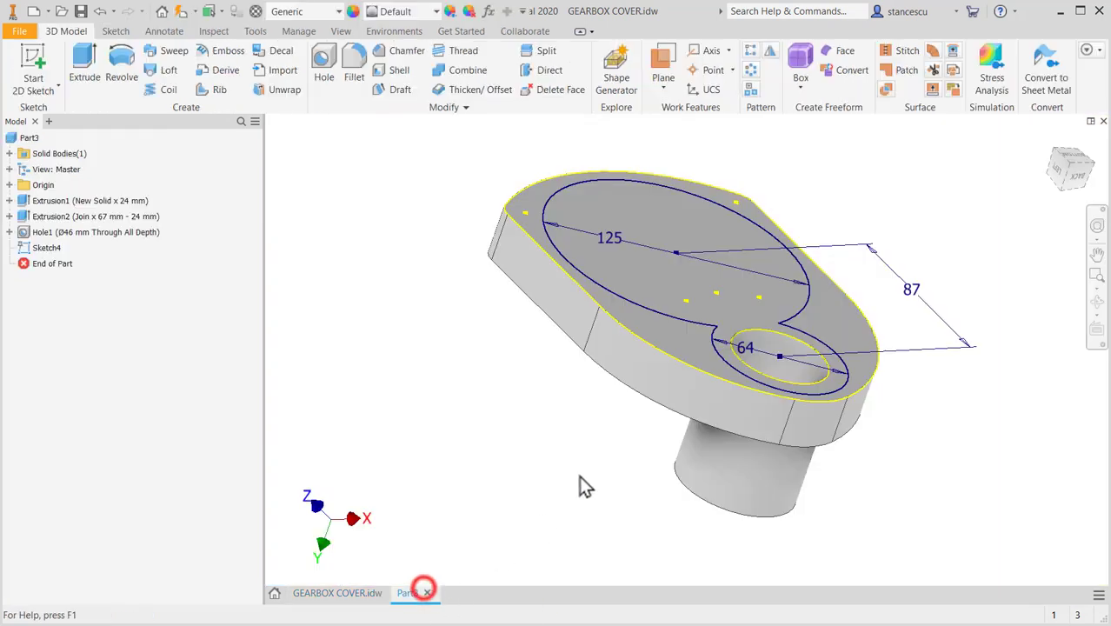
pyautogui.click(85, 62)
pyautogui.click(633, 213)
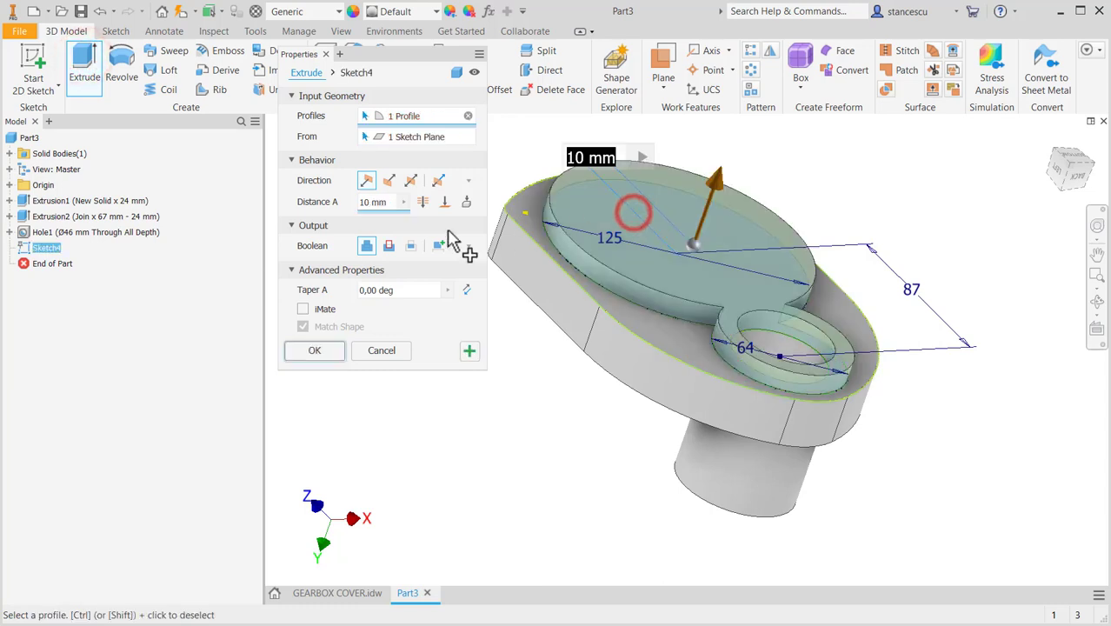
pyautogui.click(389, 246)
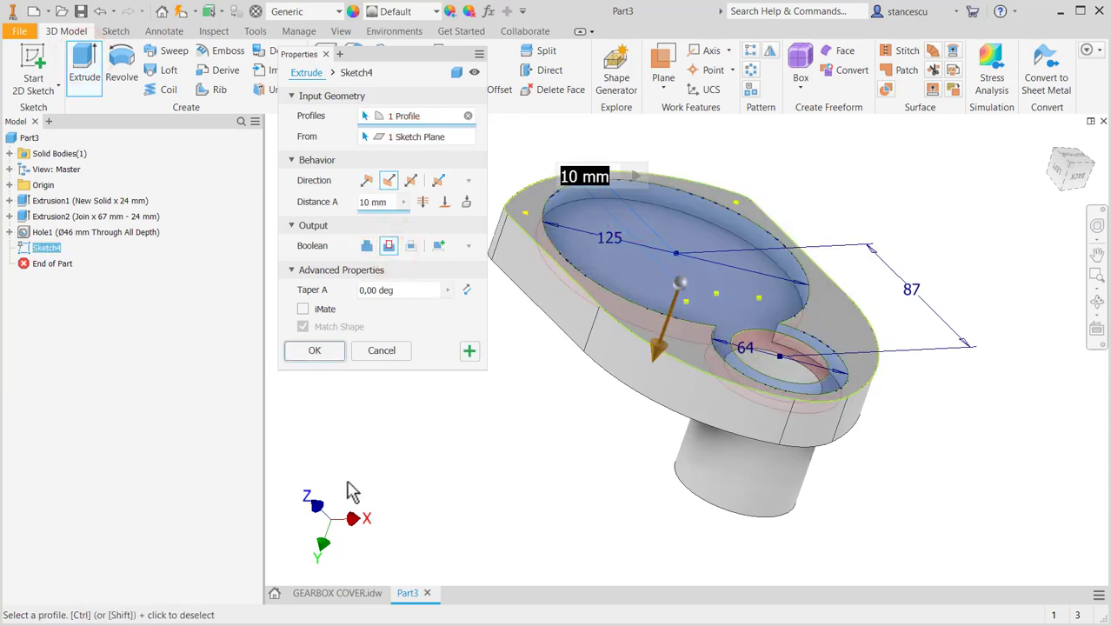
pyautogui.write('18')
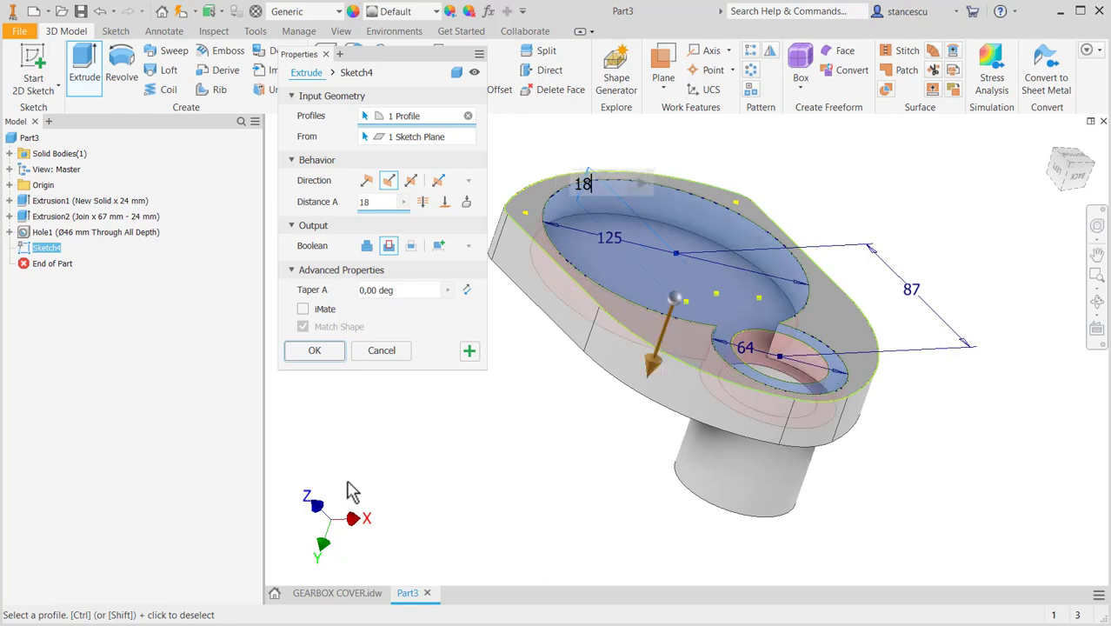
pyautogui.click(315, 350)
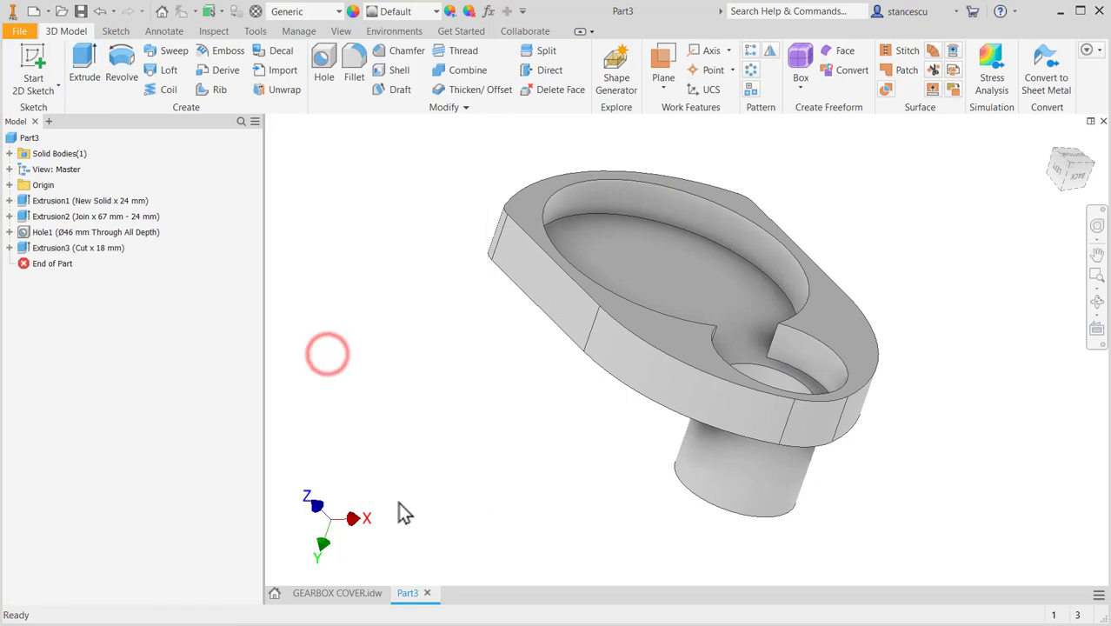
# Fillet the two sharp vertical edges where the cavity's large and small arcs meet with a 6 mm radius
pyautogui.scroll(3, 761, 333)
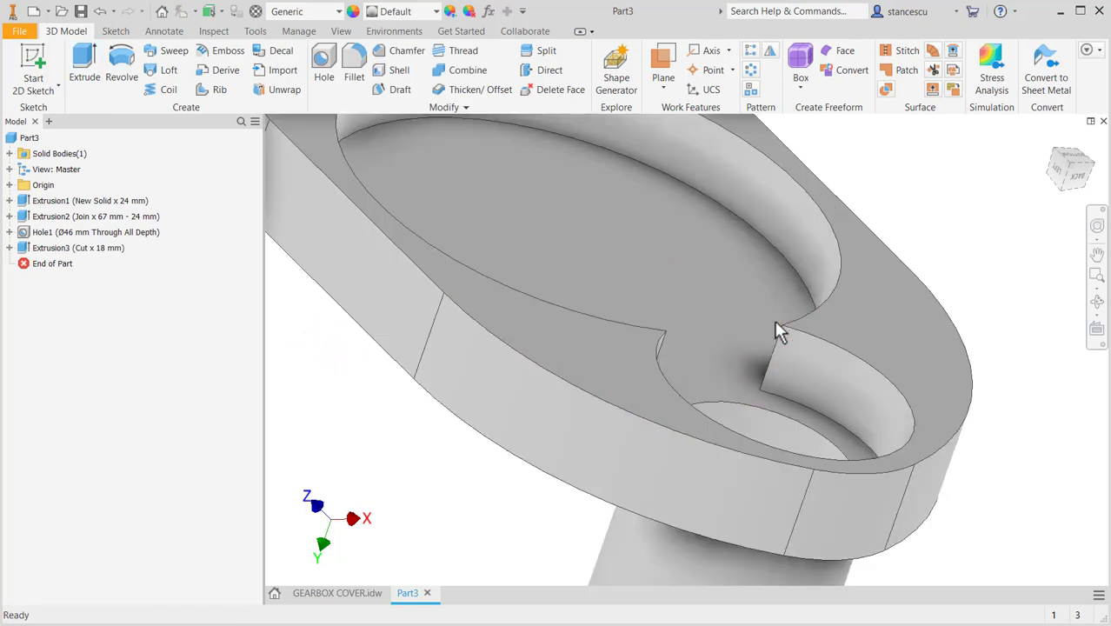
pyautogui.click(772, 351)
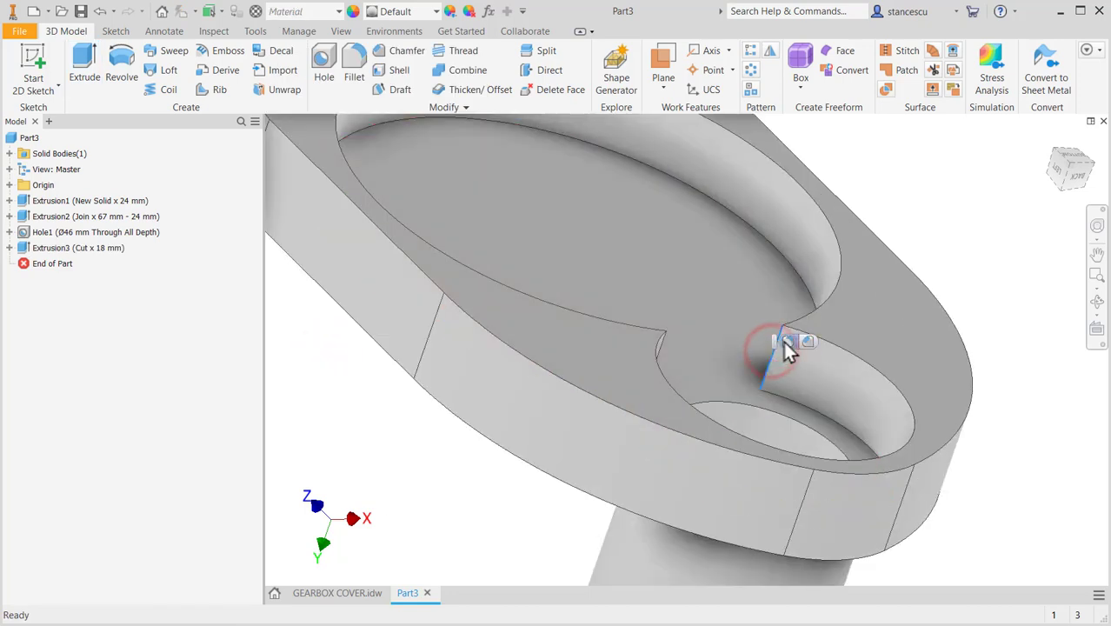
pyautogui.click(784, 340)
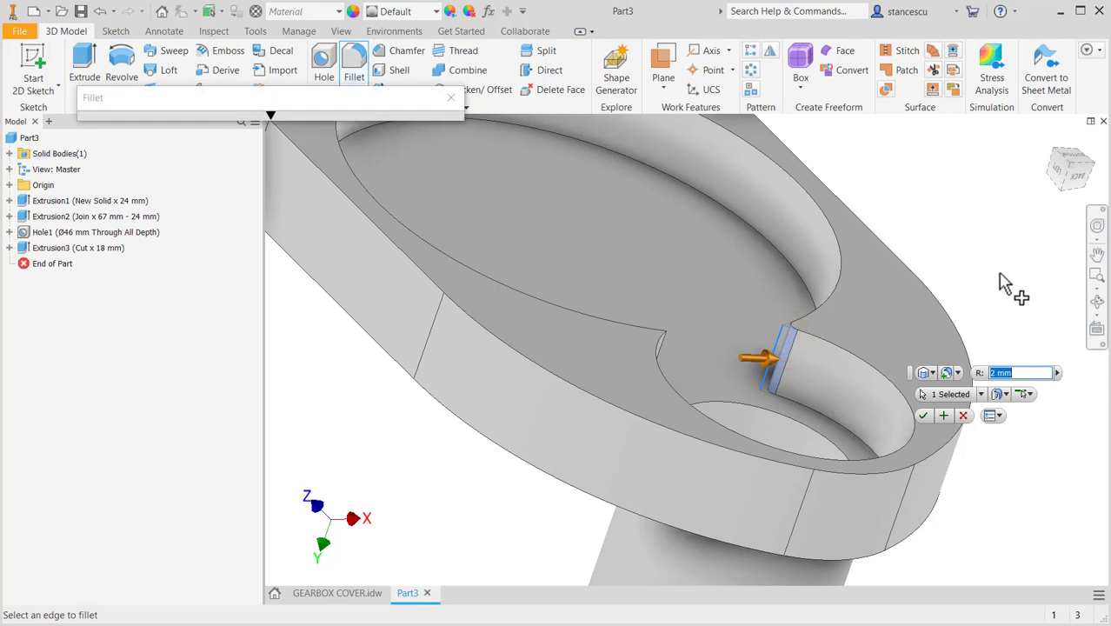
pyautogui.keyDown('shift'); pyautogui.moveTo(711, 372); pyautogui.dragTo(632, 392, button='middle'); pyautogui.keyUp('shift')
pyautogui.click(632, 389)
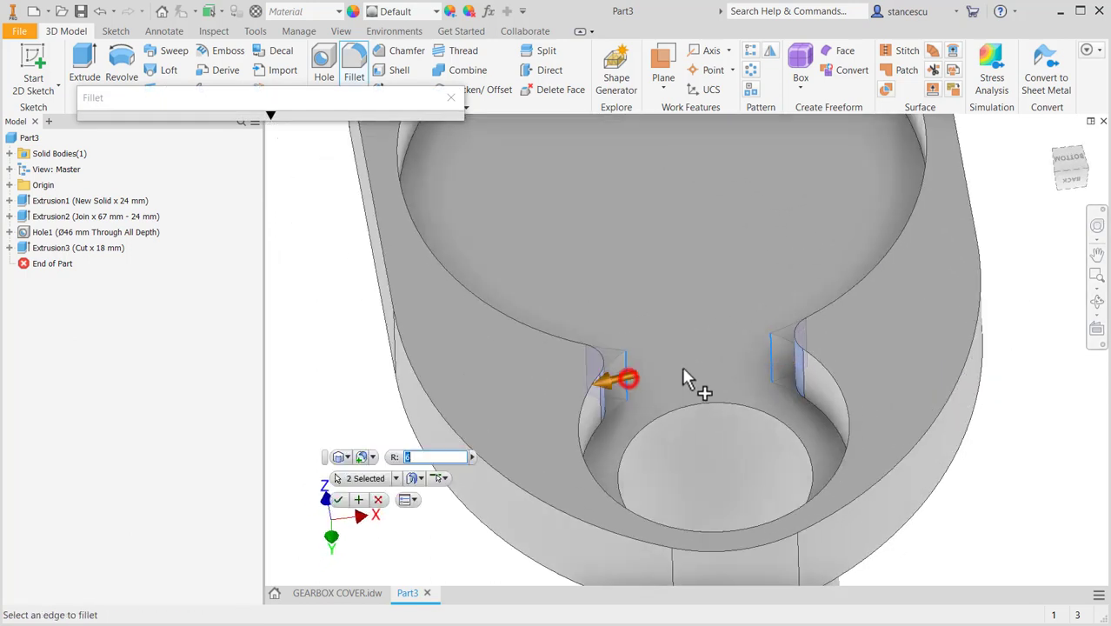
pyautogui.click(338, 499)
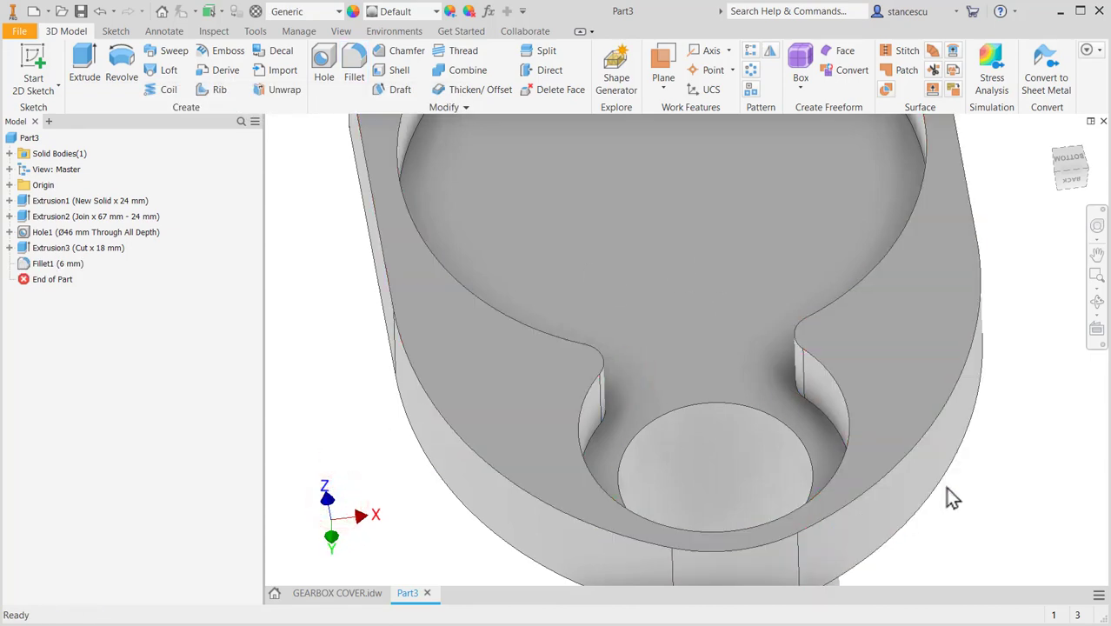
# Examine the drawing's section view for the lower stepped boss's outer and bore diameters, corner radius, groove width and depths, and return to the part
pyautogui.press('F6')
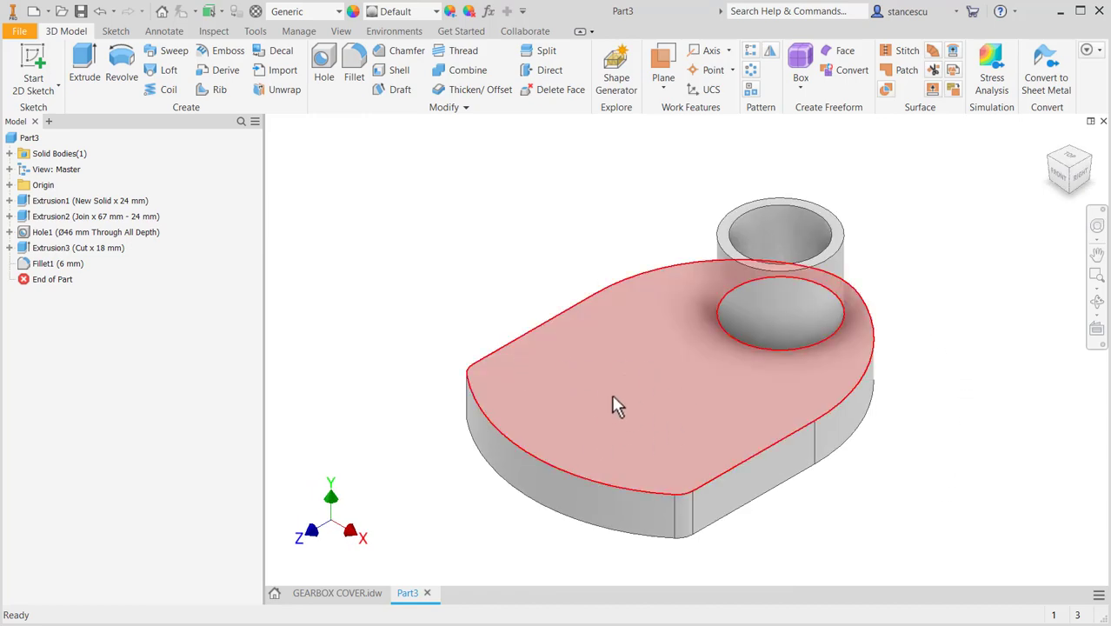
pyautogui.click(350, 594)
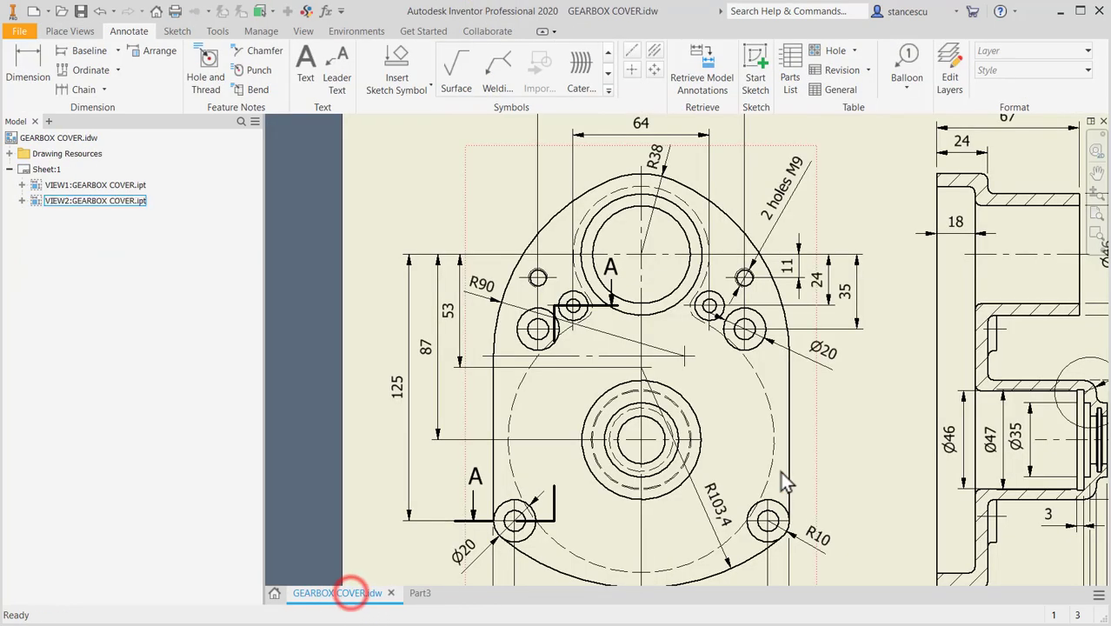
pyautogui.moveTo(848, 470); pyautogui.dragTo(793, 347, button='middle')
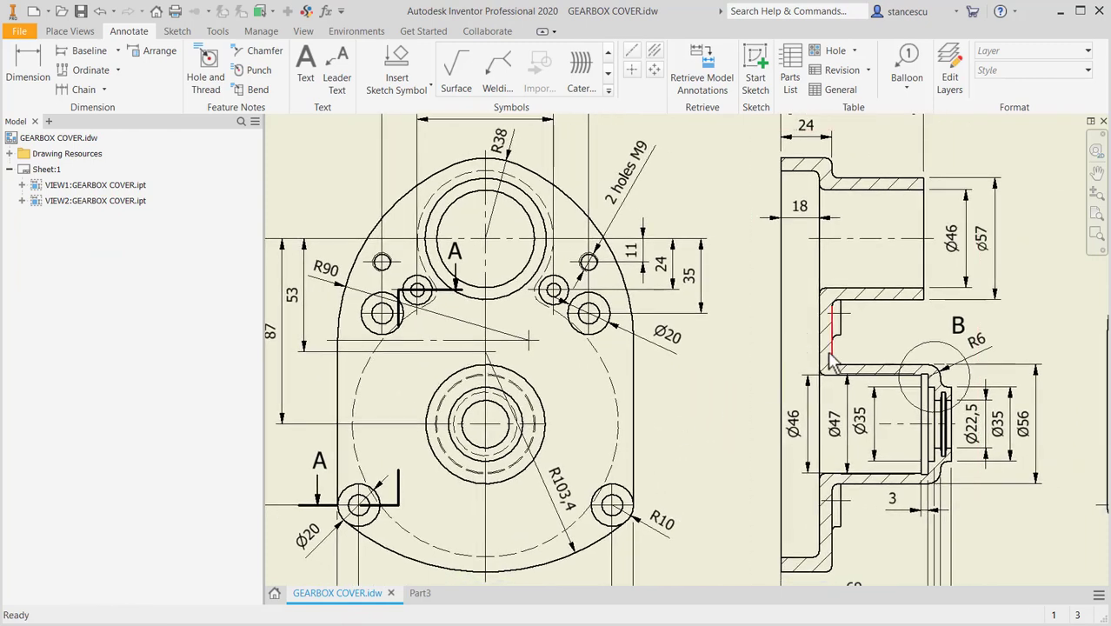
pyautogui.scroll(3, 946, 507)
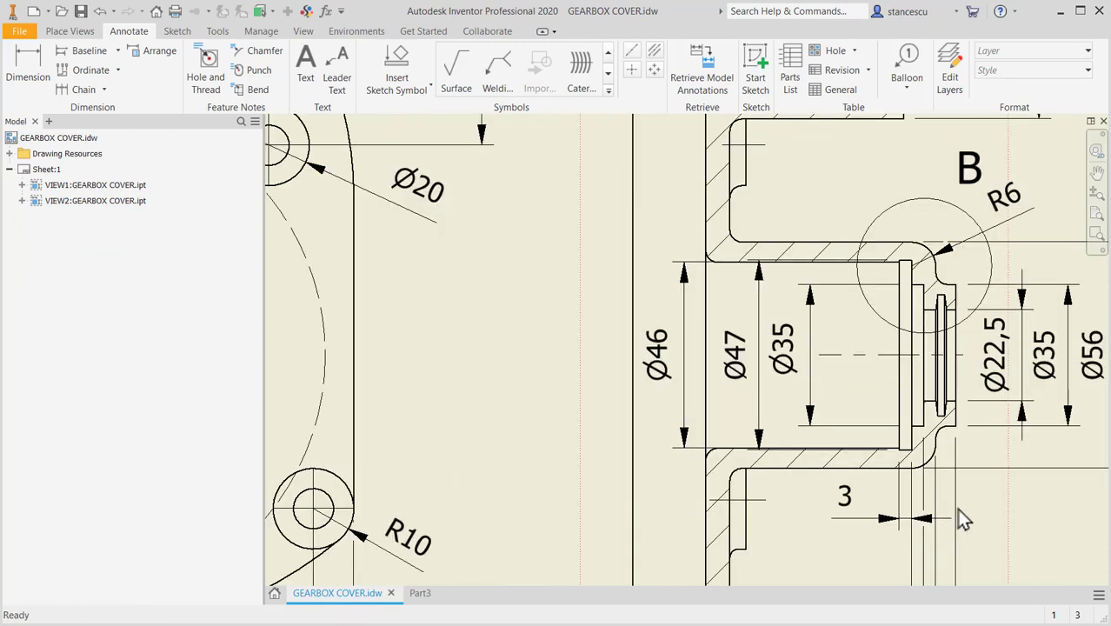
pyautogui.moveTo(963, 519)
pyautogui.mouseDown(button='middle')
pyautogui.moveTo(729, 496)
pyautogui.moveTo(704, 483)
pyautogui.mouseUp(button='middle')
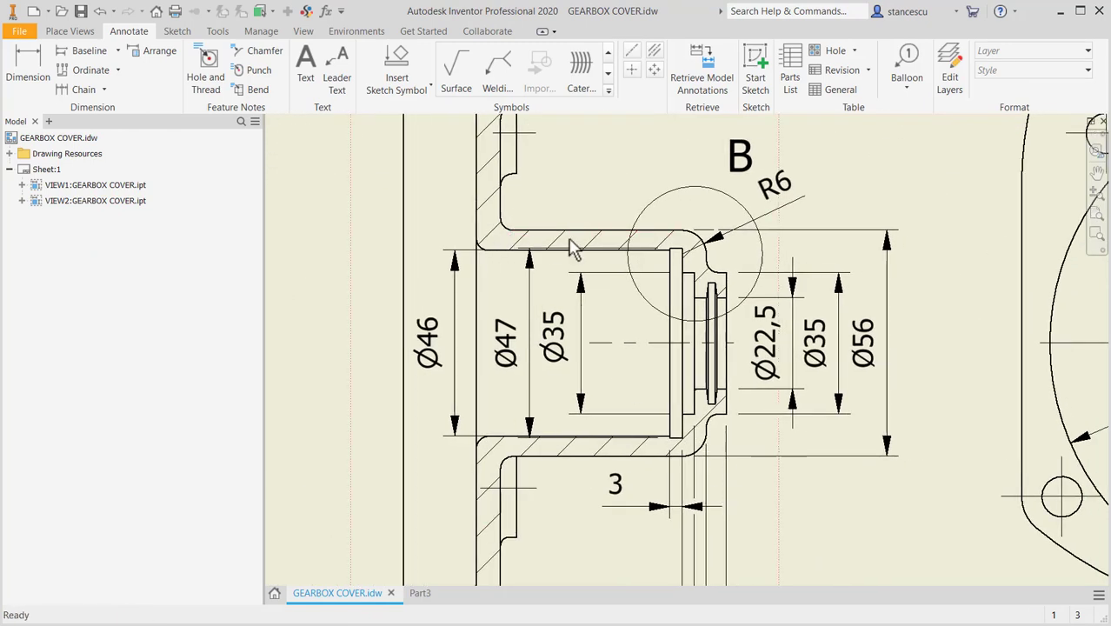
pyautogui.click(871, 368)
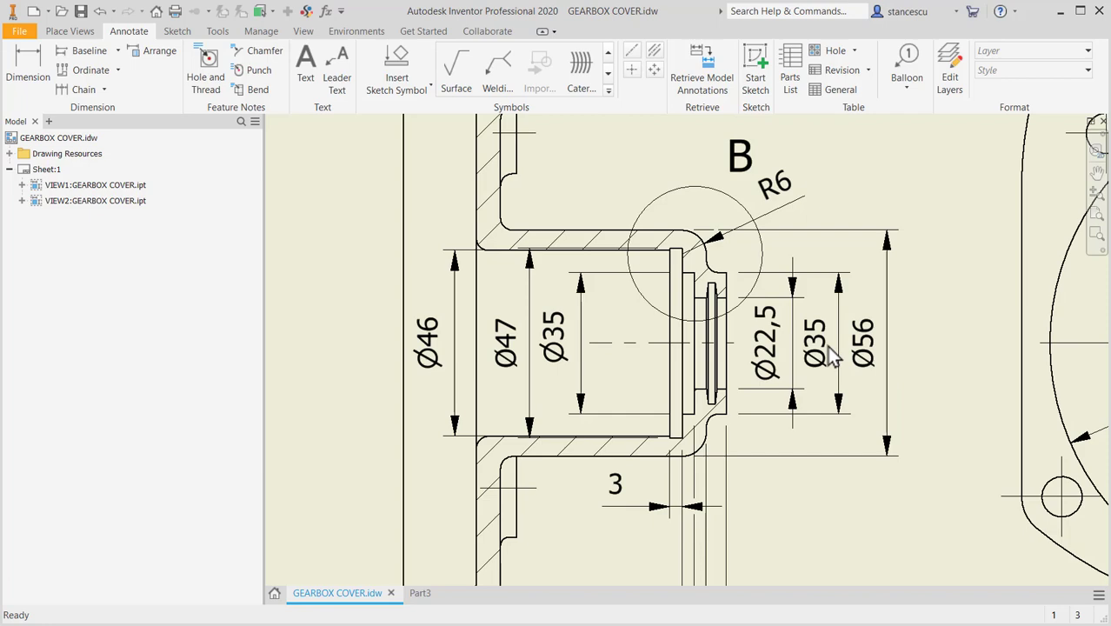
pyautogui.moveTo(818, 427)
pyautogui.mouseDown(button='middle')
pyautogui.moveTo(826, 432)
pyautogui.moveTo(846, 298)
pyautogui.moveTo(850, 313)
pyautogui.mouseUp(button='middle')
pyautogui.scroll(-3, 845, 330)
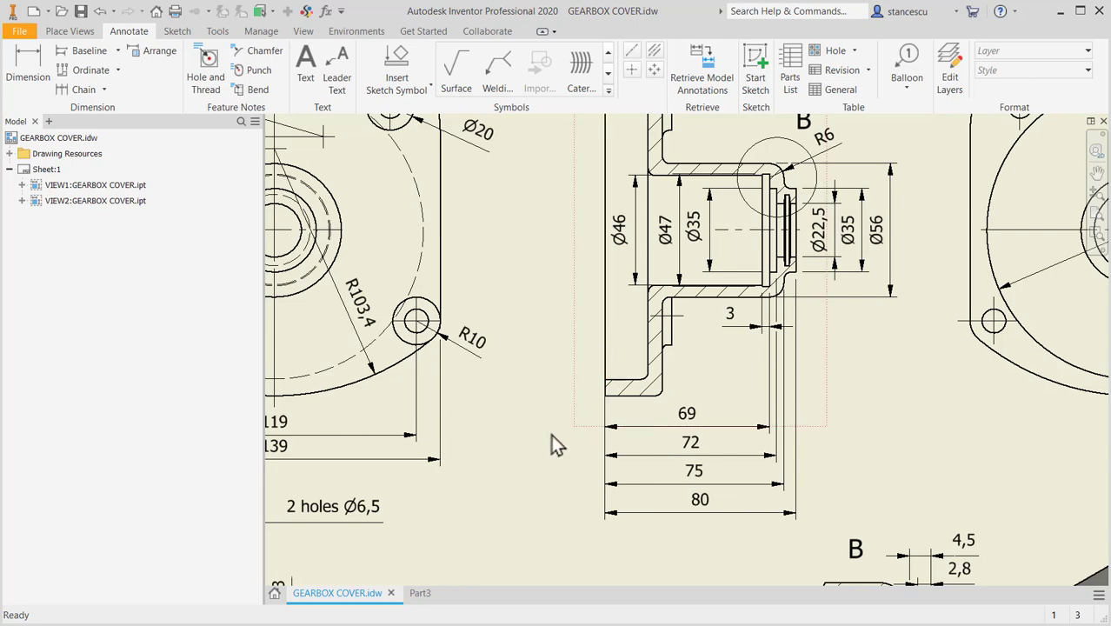
pyautogui.click(421, 594)
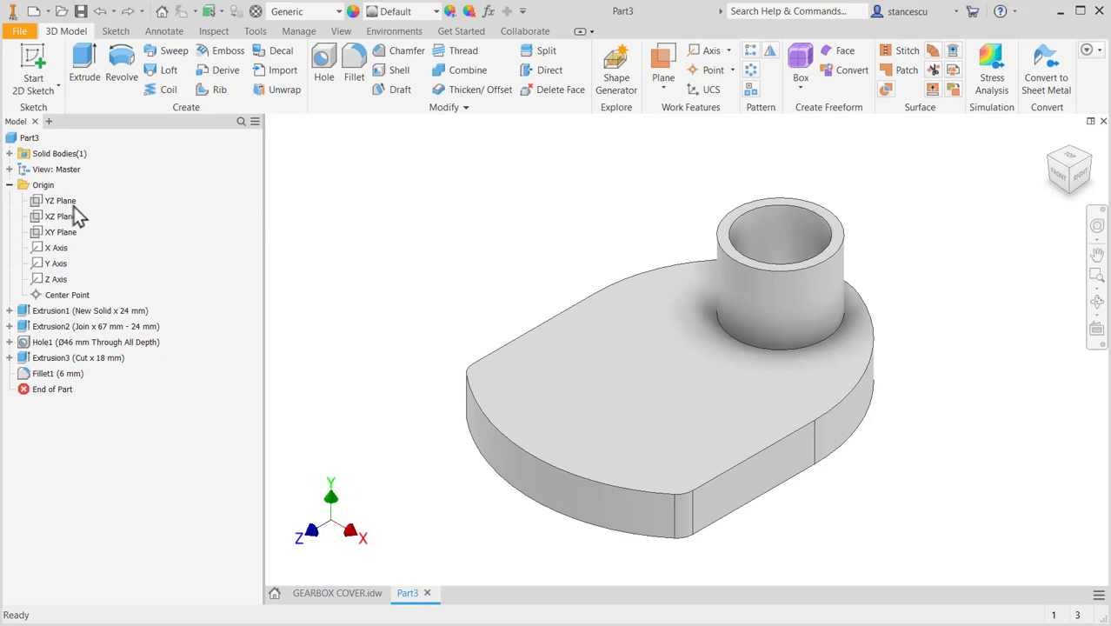
# Start a sketch on the origin YZ plane and slice the part's display at the sketch plane
pyautogui.click(57, 201)
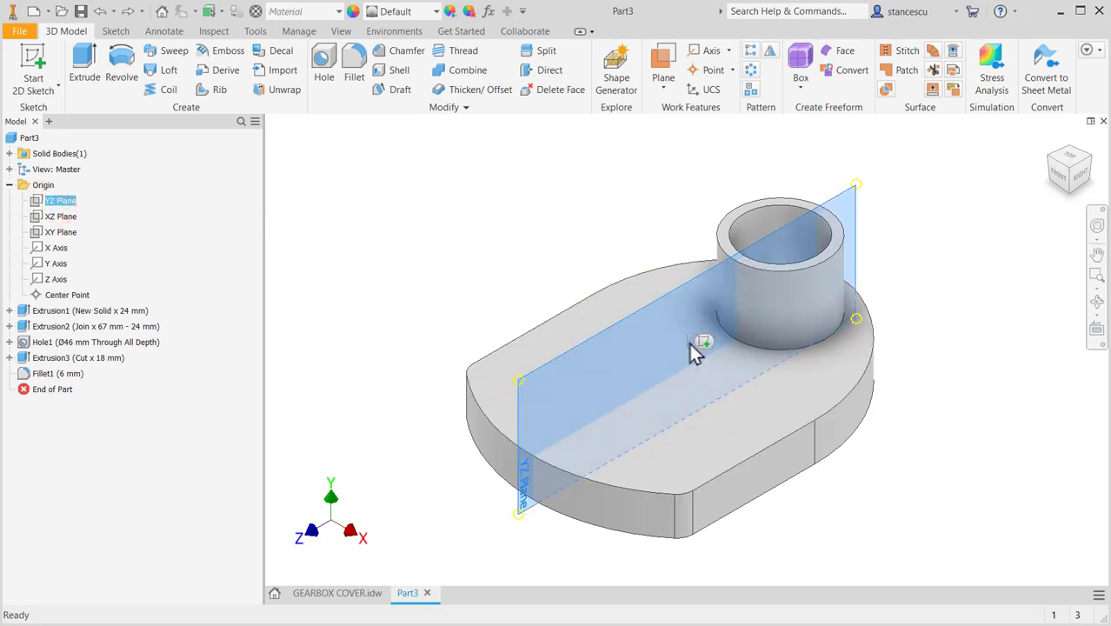
pyautogui.click(704, 340)
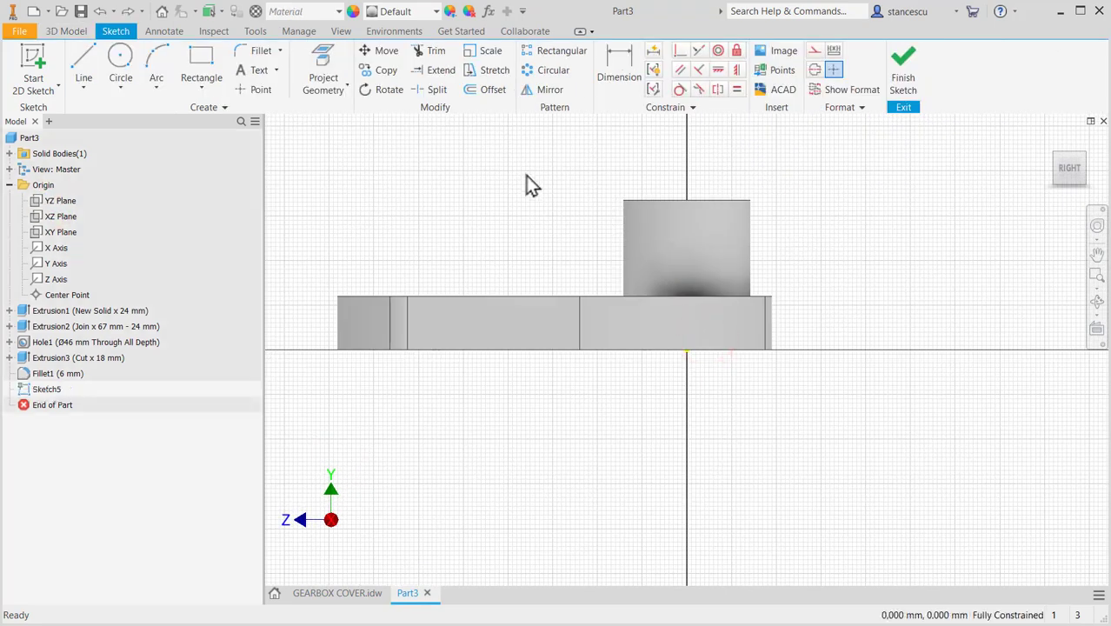
pyautogui.press('F7')
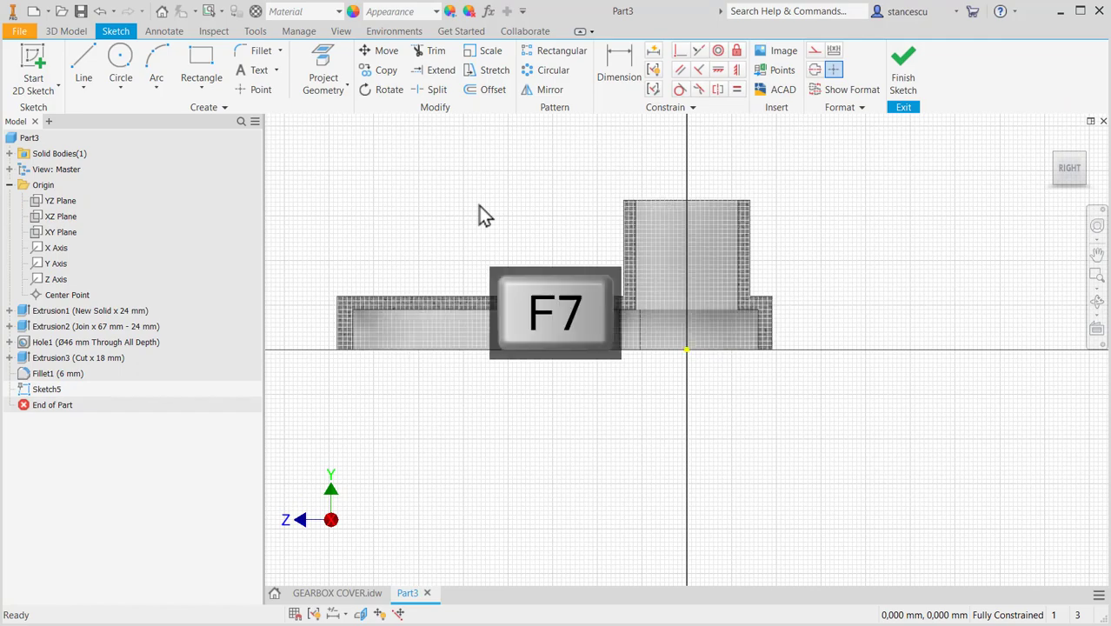
pyautogui.moveTo(497, 225); pyautogui.dragTo(563, 293, button='middle')
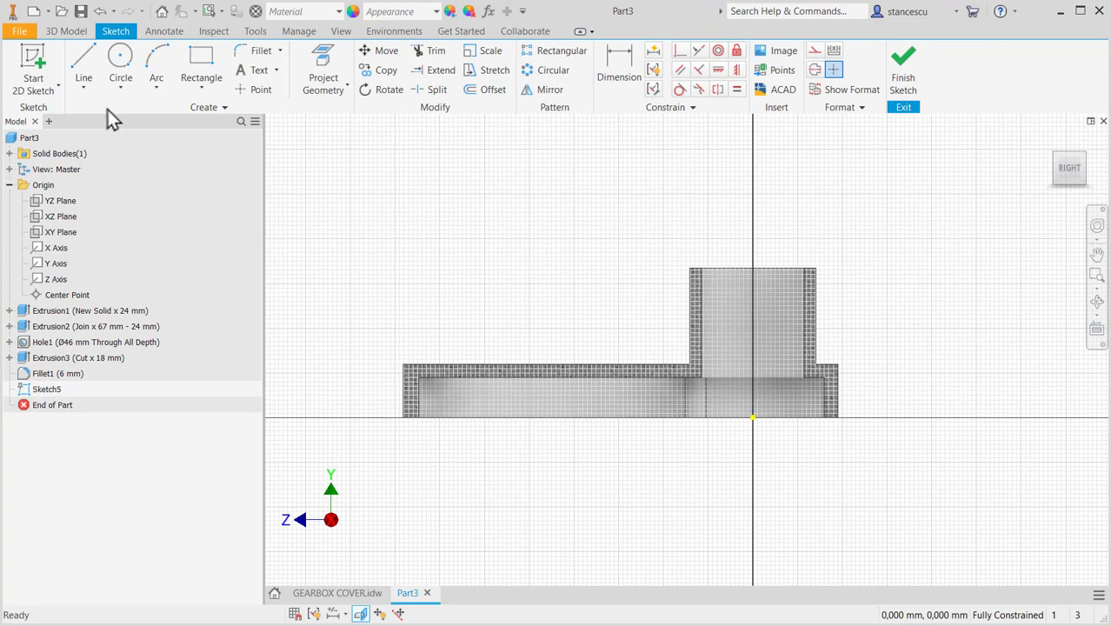
# Sketch a closed stepped profile across the plate, about 26 mm wide, with a raised step about 11 mm wide and 7 mm high facing the tall boss
pyautogui.click(84, 63)
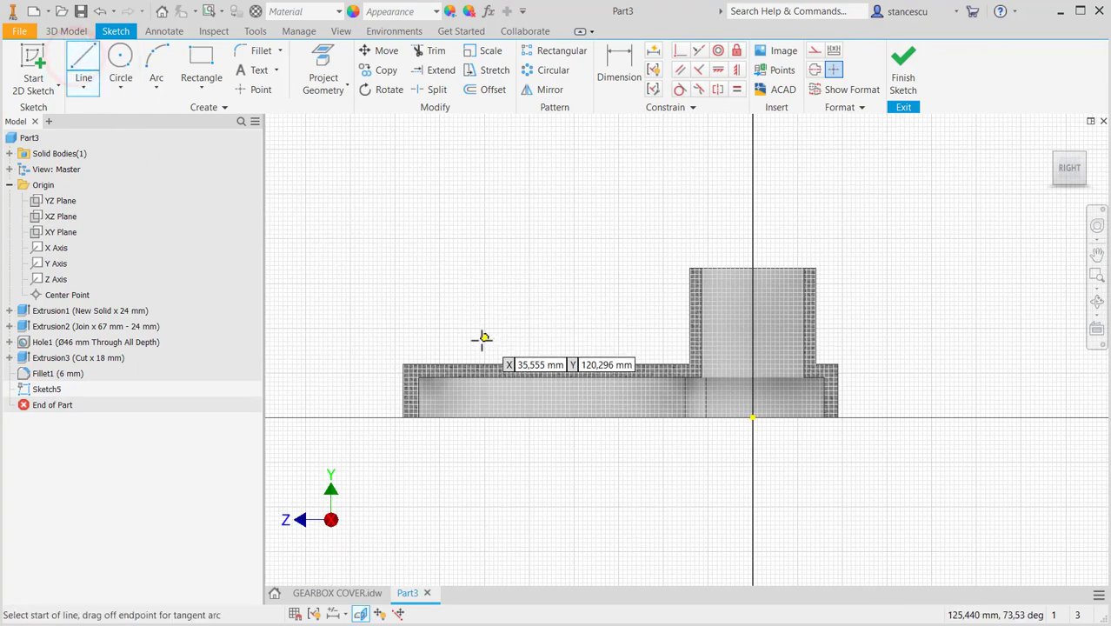
pyautogui.scroll(3, 476, 343)
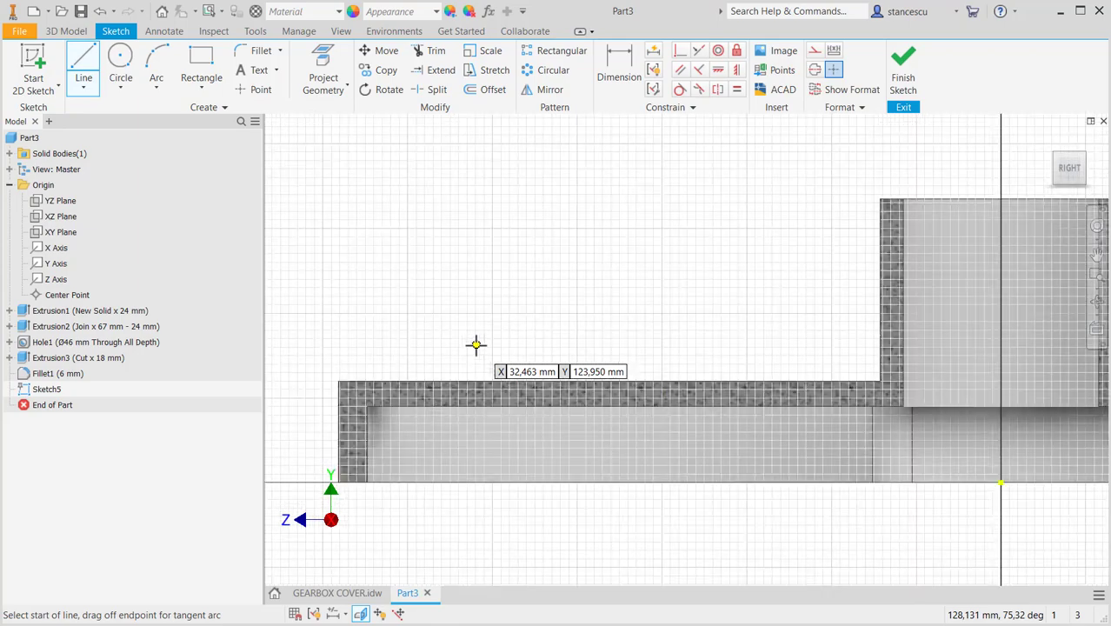
pyautogui.click(464, 432)
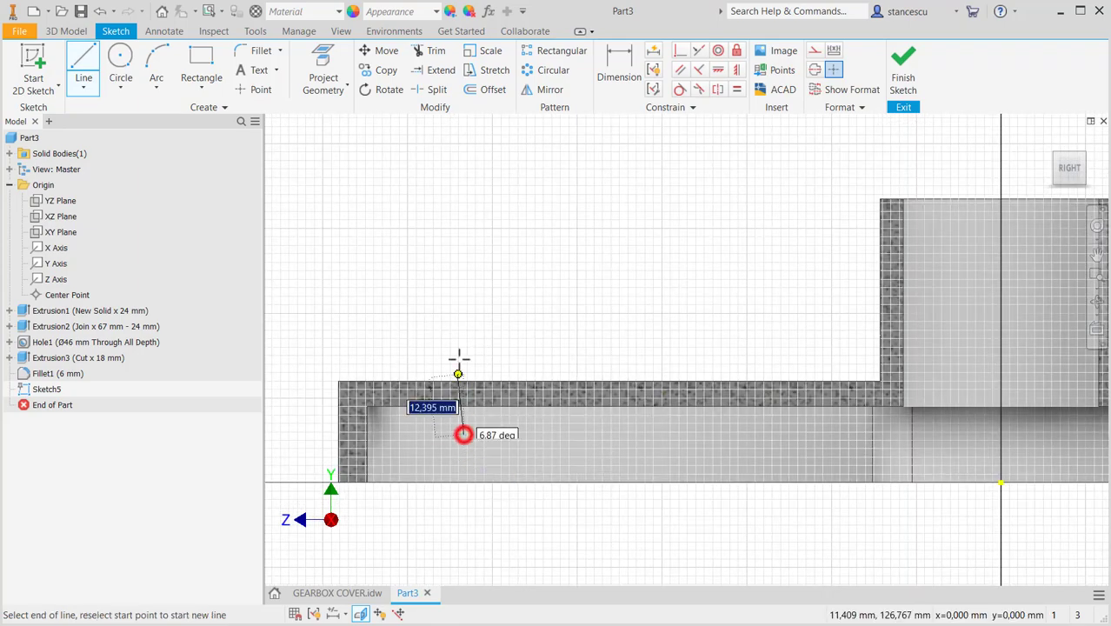
pyautogui.click(464, 256)
pyautogui.click(525, 256)
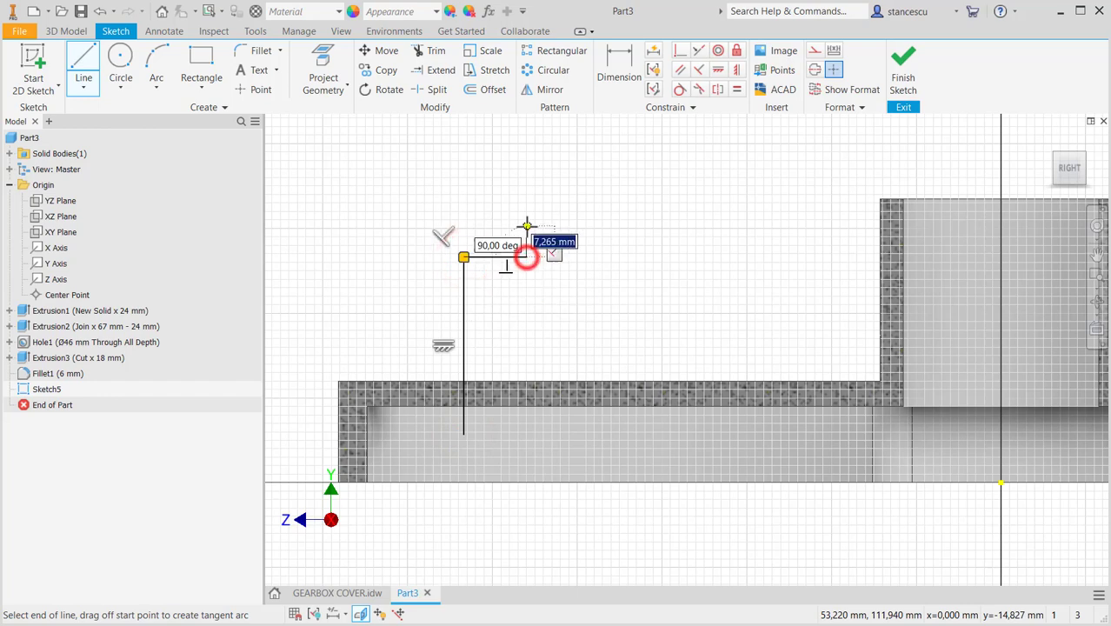
pyautogui.click(526, 226)
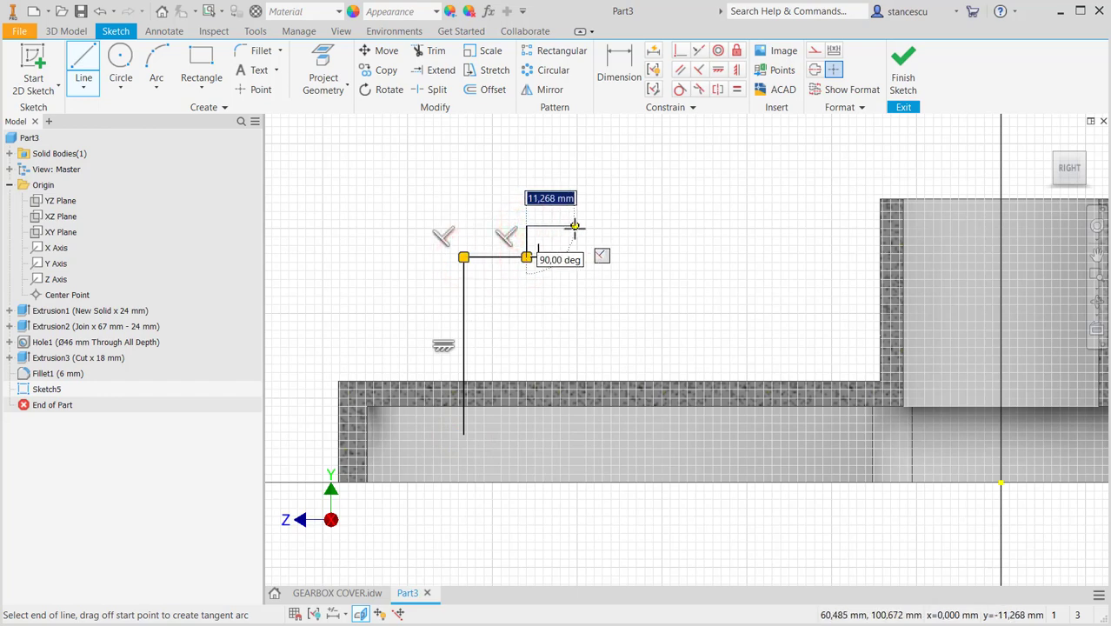
pyautogui.click(575, 226)
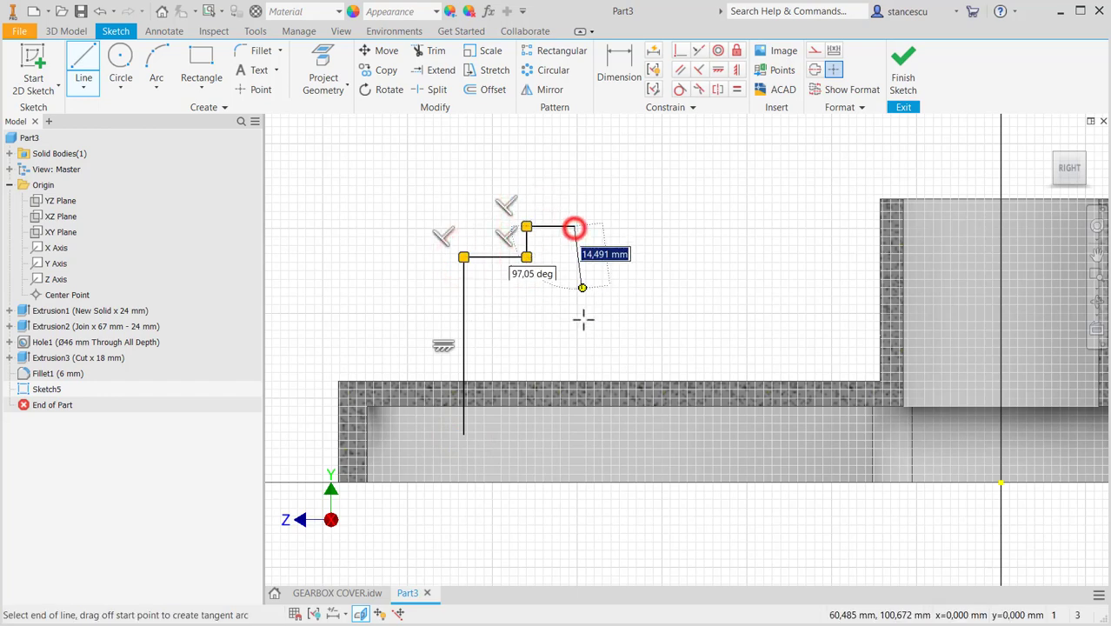
pyautogui.click(574, 432)
pyautogui.rightClick(574, 433)
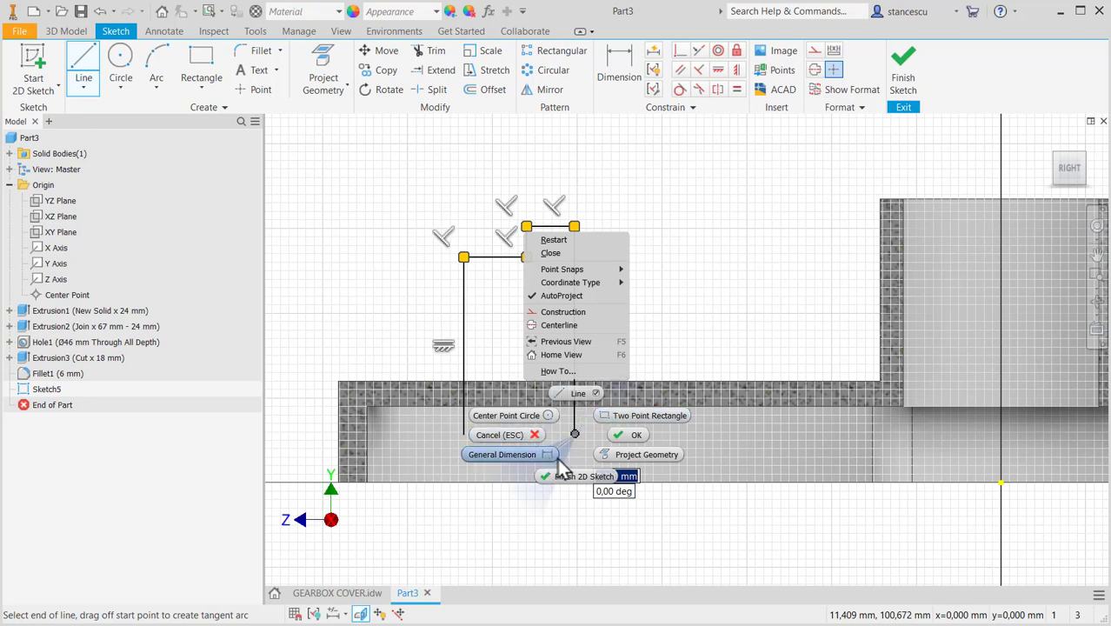
pyautogui.click(539, 254)
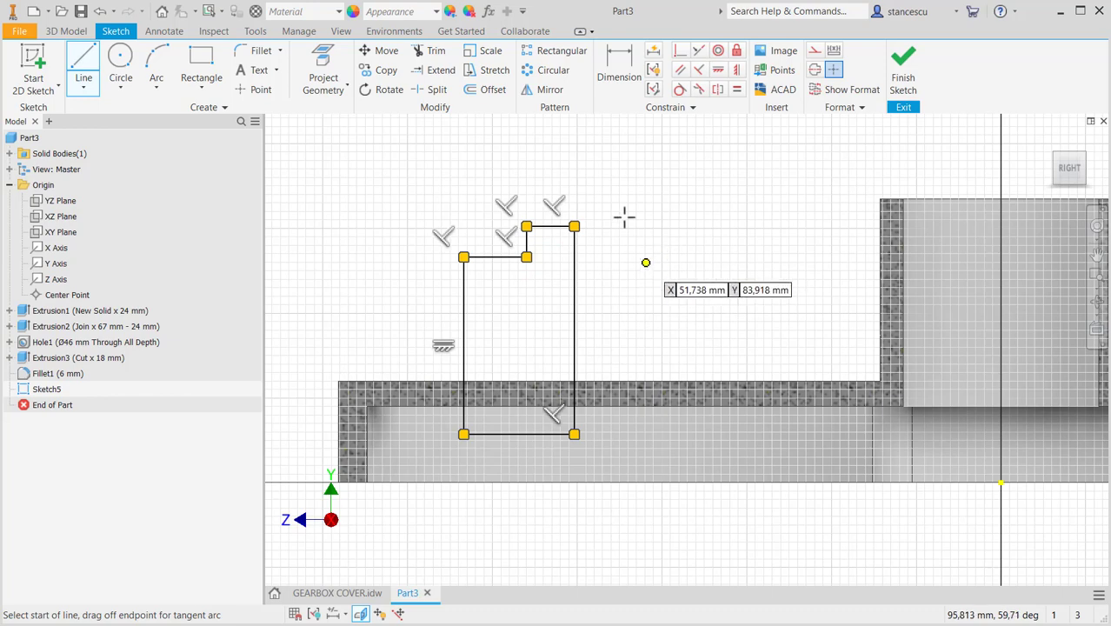
# Make the profile's bottom line collinear with the plate's top edge
pyautogui.click(694, 51)
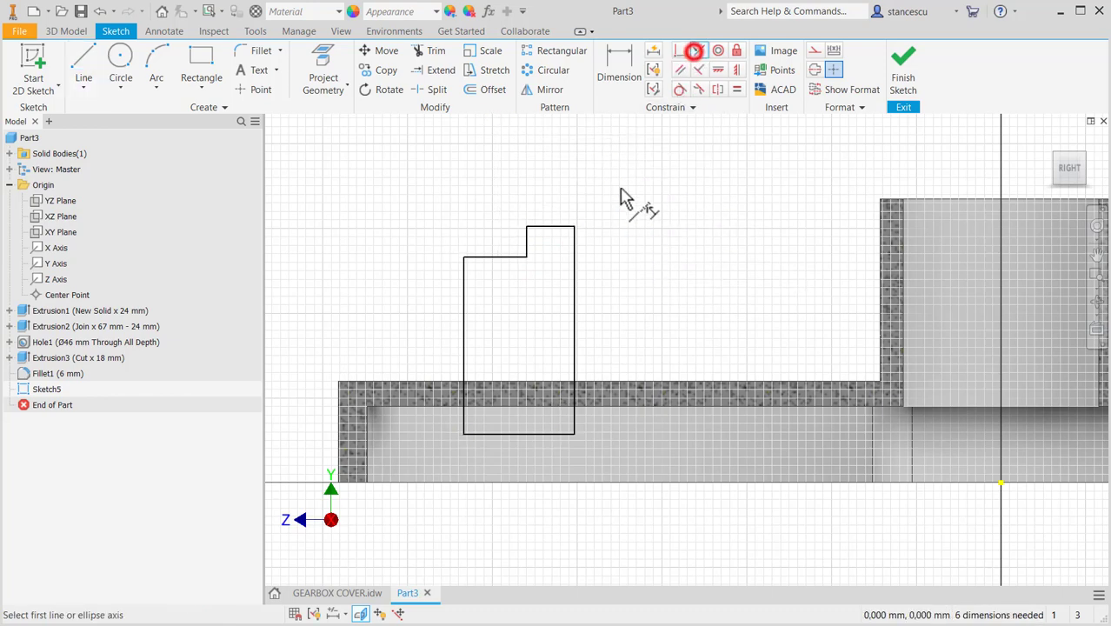
pyautogui.click(536, 433)
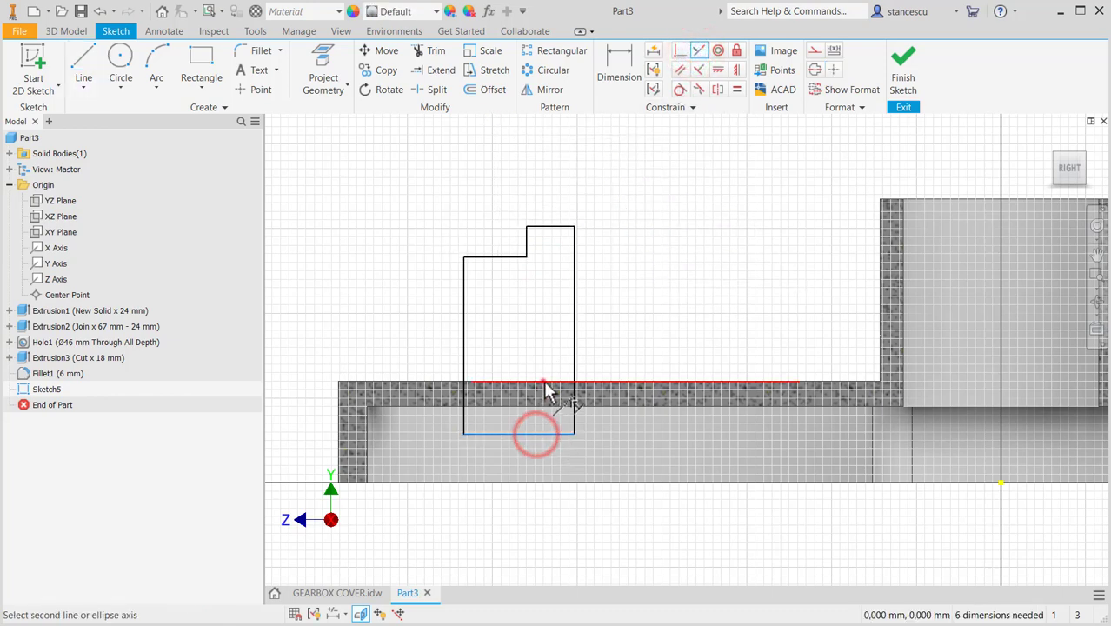
pyautogui.click(543, 380)
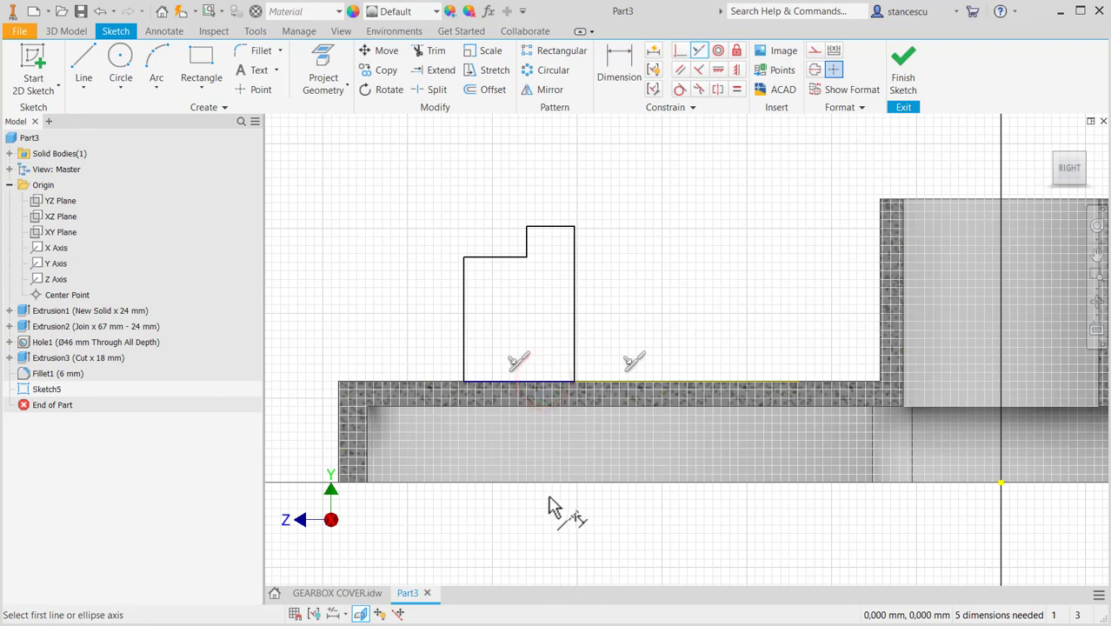
pyautogui.press('Escape')
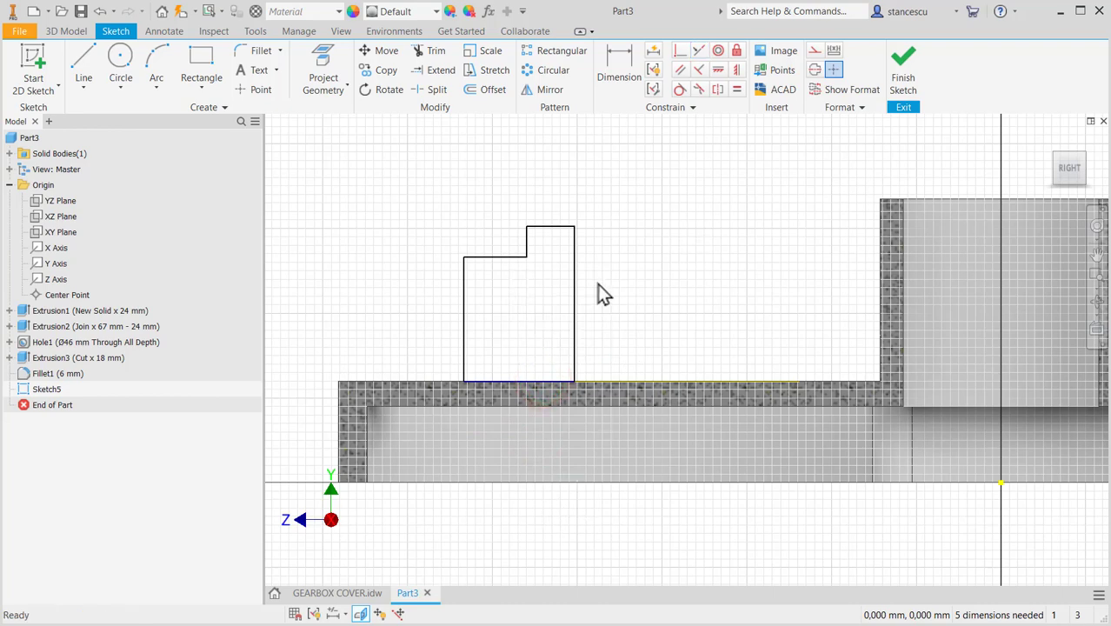
# Convert the profile's long vertical line nearest the tall boss into a centerline
pyautogui.click(573, 291)
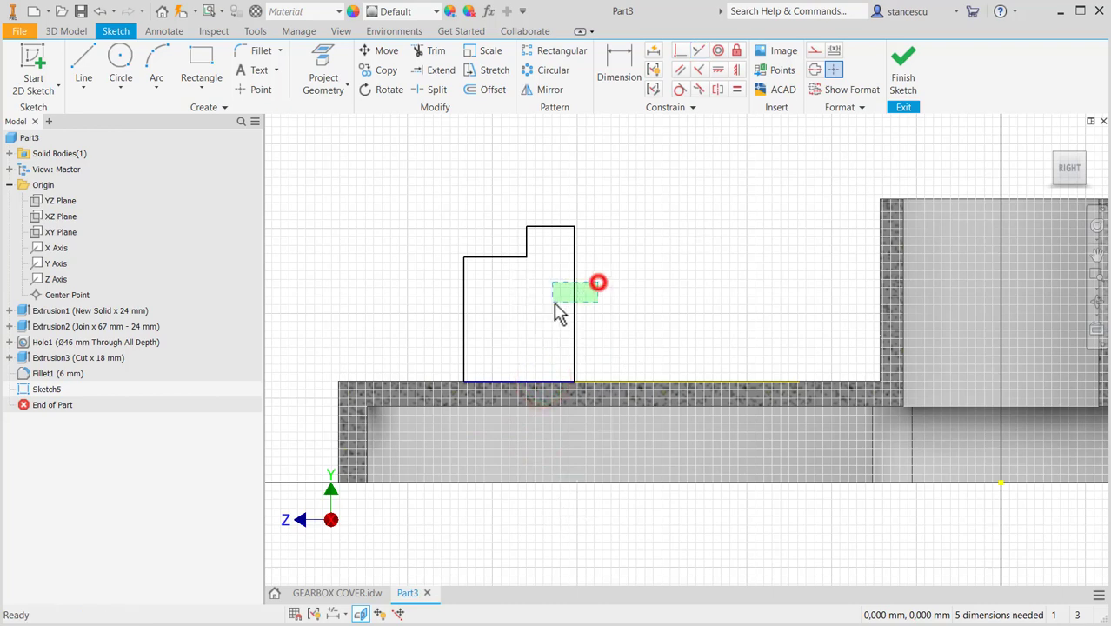
pyautogui.click(814, 69)
pyautogui.click(690, 193)
pyautogui.press('Escape')
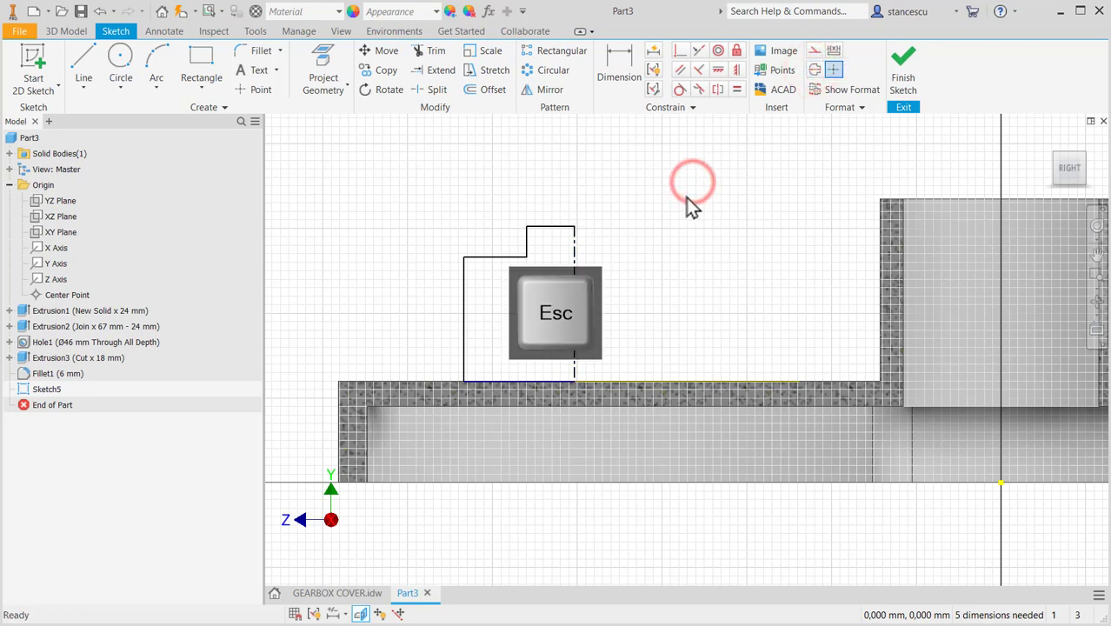
# Dimension the height of the profile's top line above the plate's underside as 80 mm
pyautogui.click(611, 72)
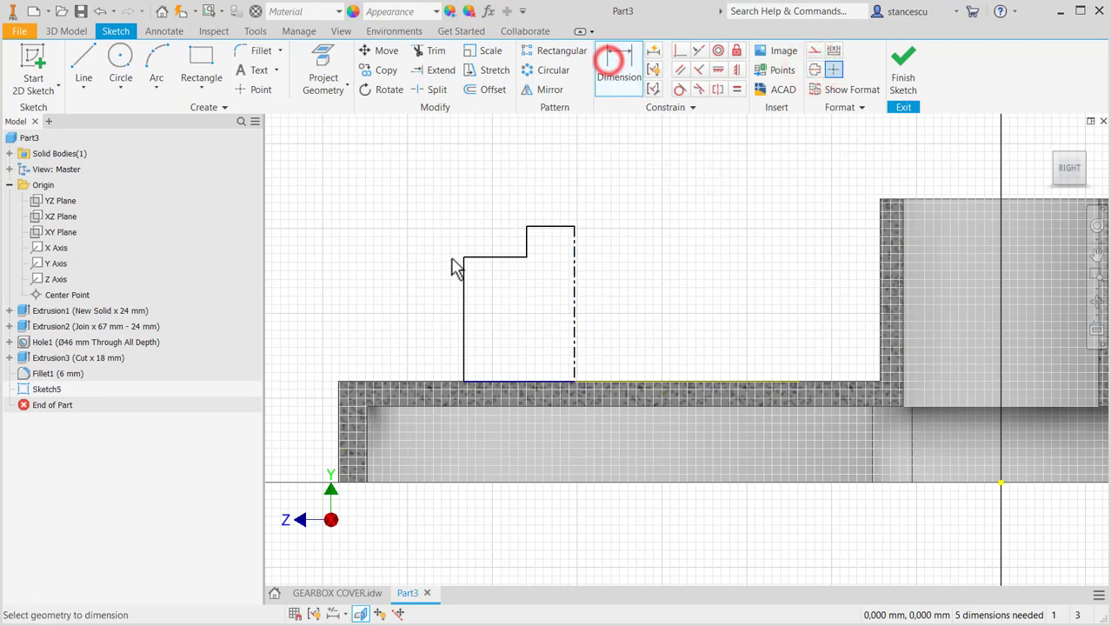
pyautogui.click(548, 228)
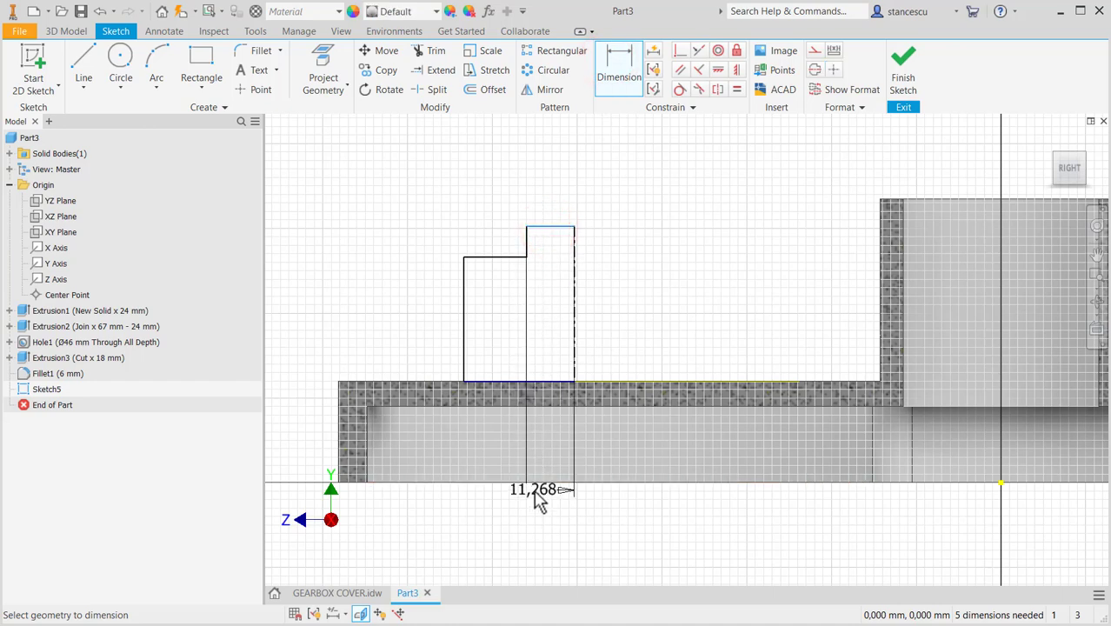
pyautogui.click(532, 484)
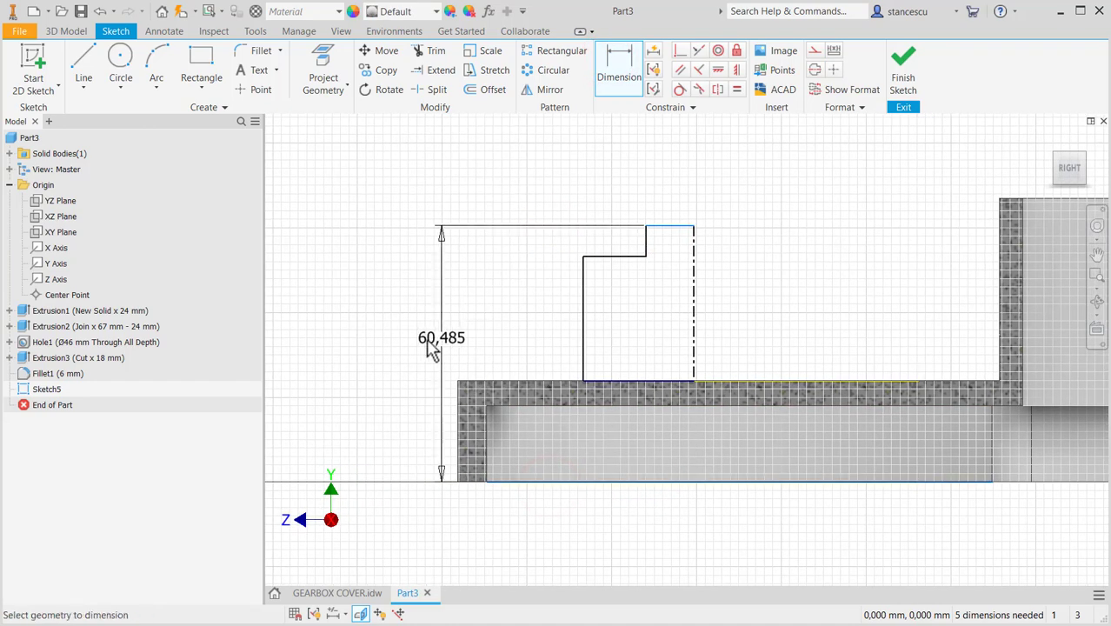
pyautogui.click(373, 352)
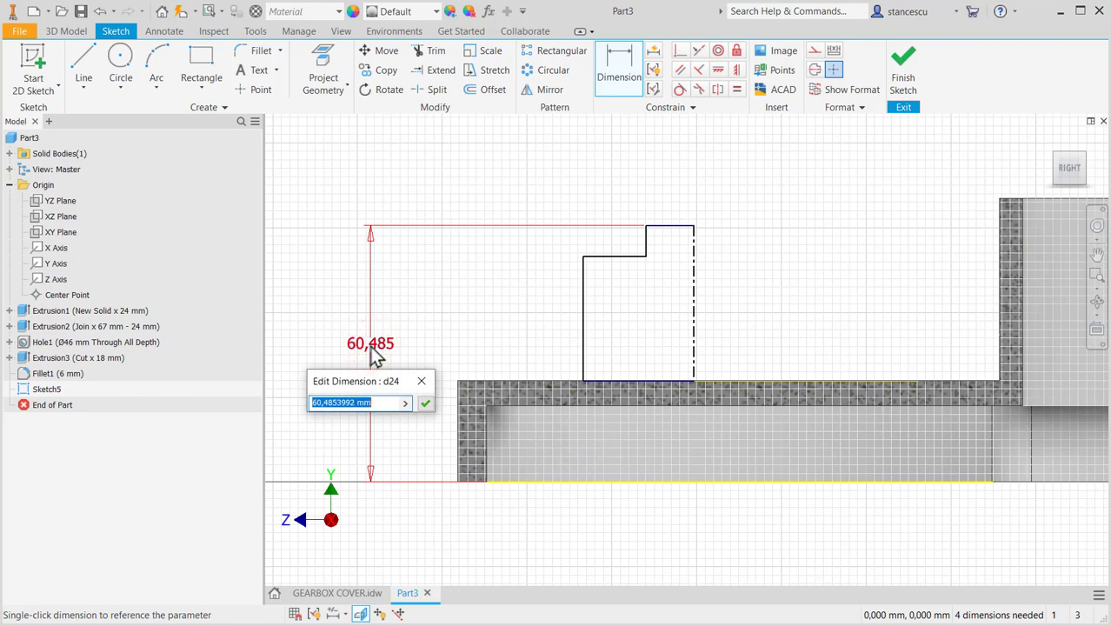
pyautogui.write('8')
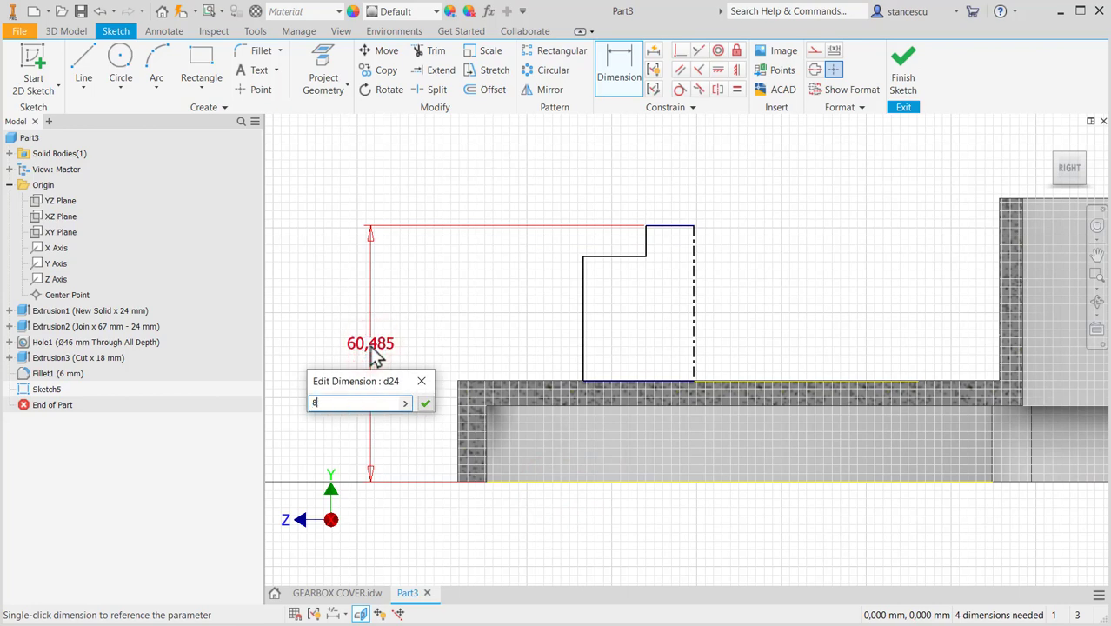
pyautogui.write('0')
pyautogui.press('Return')
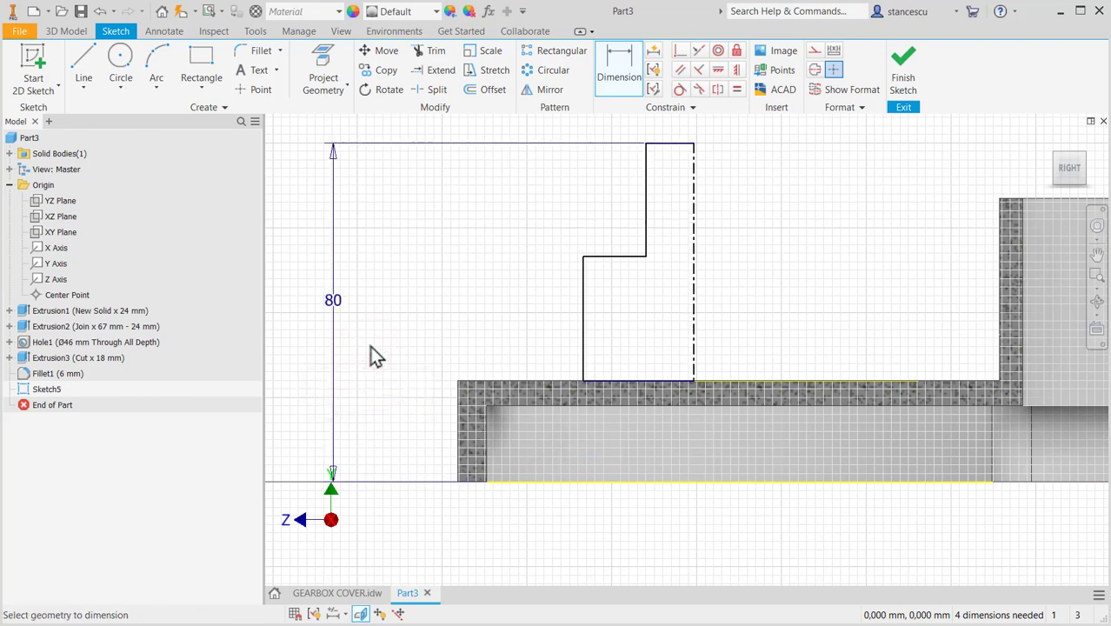
# Dimension the height of the profile's lower shoulder above the plate's underside as 75 mm
pyautogui.click(614, 257)
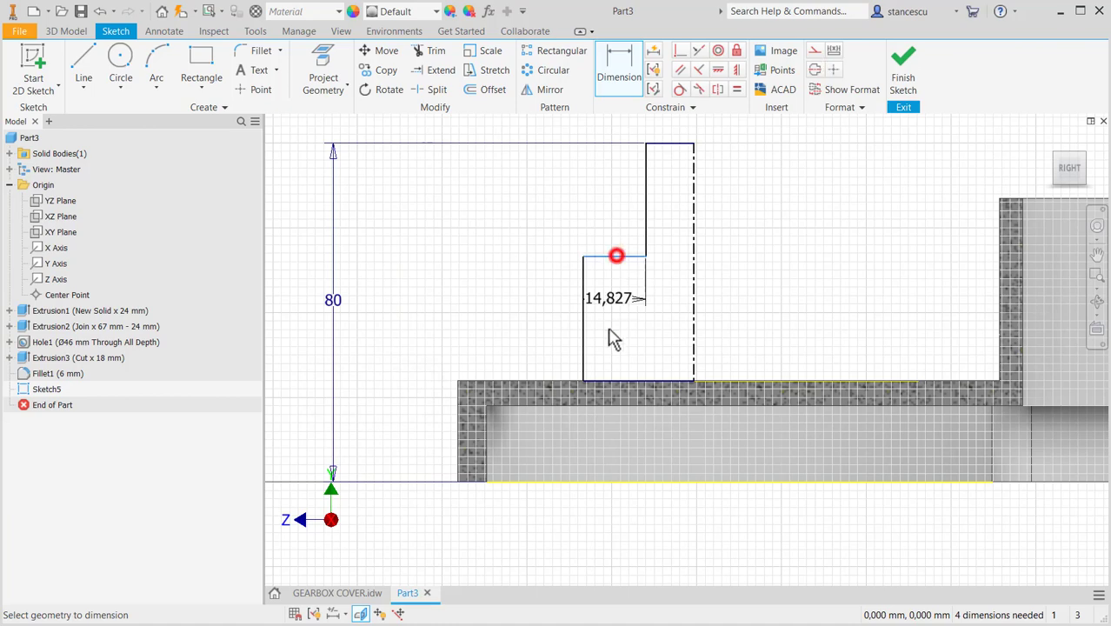
pyautogui.click(600, 482)
pyautogui.click(392, 405)
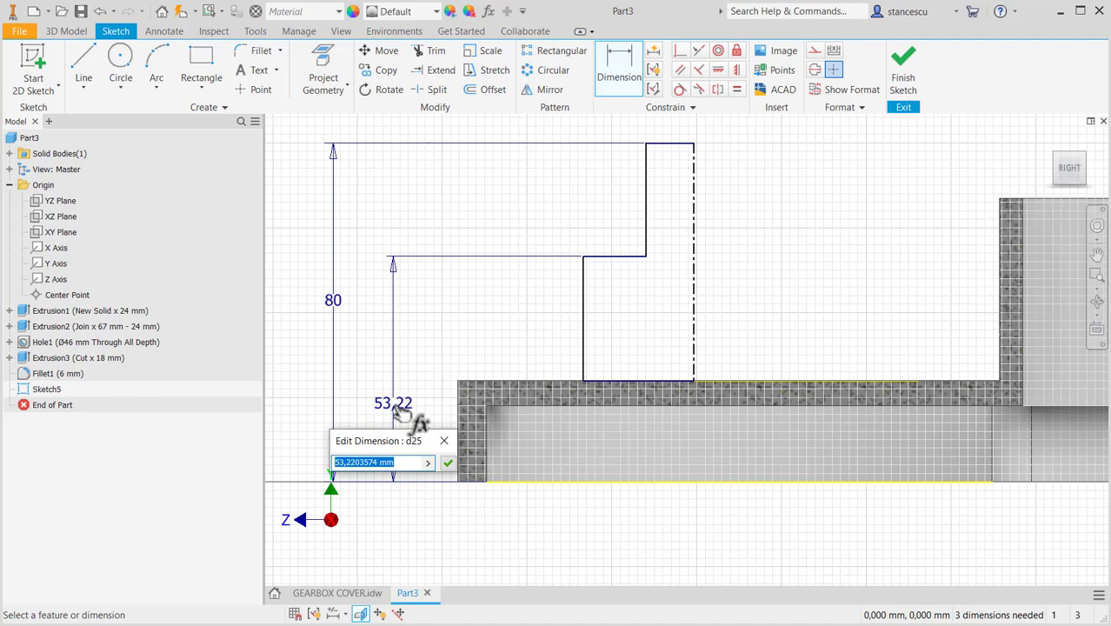
pyautogui.write('75')
pyautogui.press('Return')
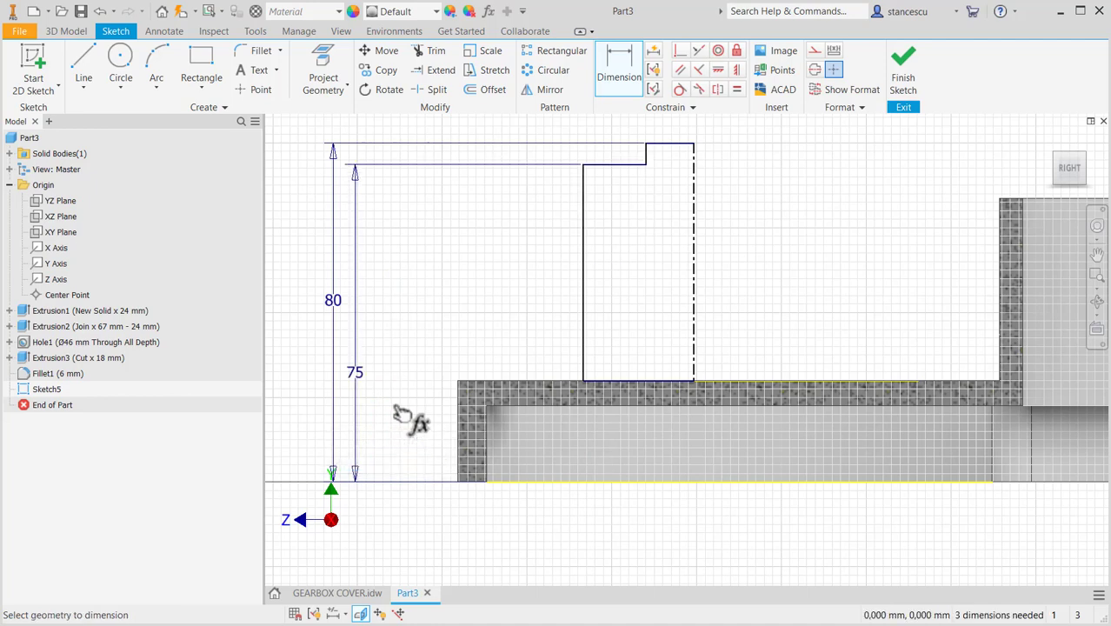
# Dimension the profile's outer vertical line about the centerline as a 56 mm diameter
pyautogui.click(585, 285)
pyautogui.click(691, 314)
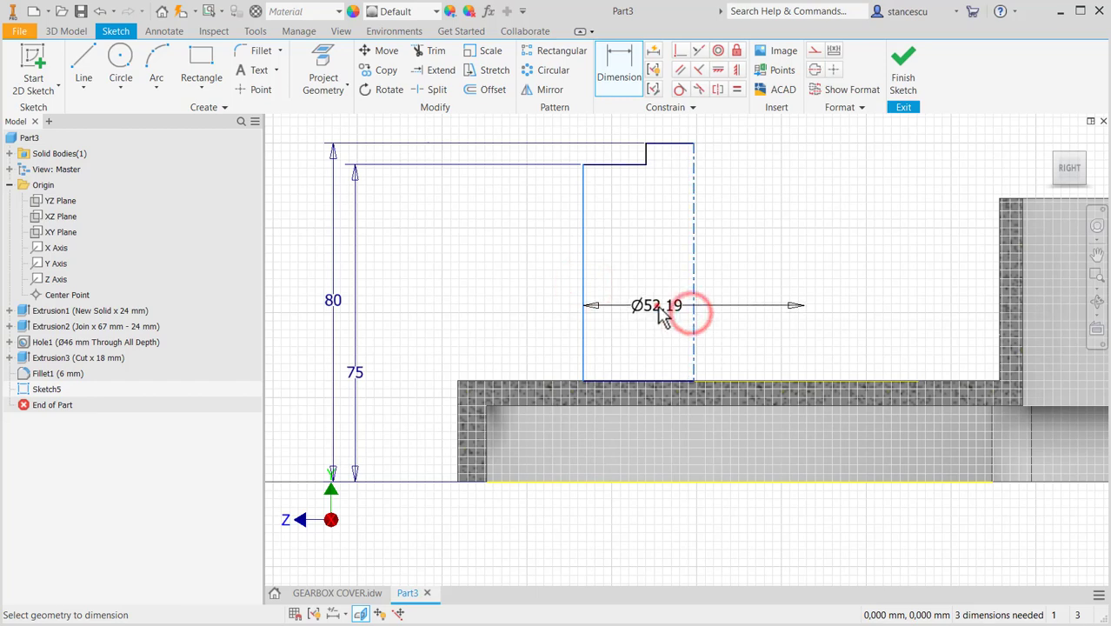
pyautogui.click(665, 316)
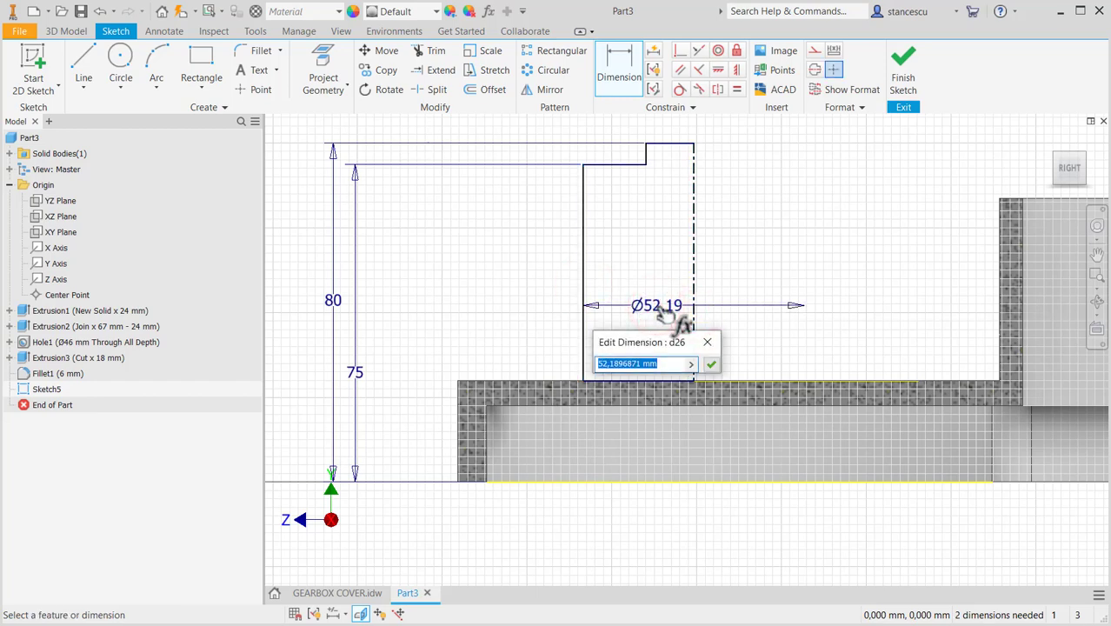
pyautogui.write('56')
pyautogui.press('Return')
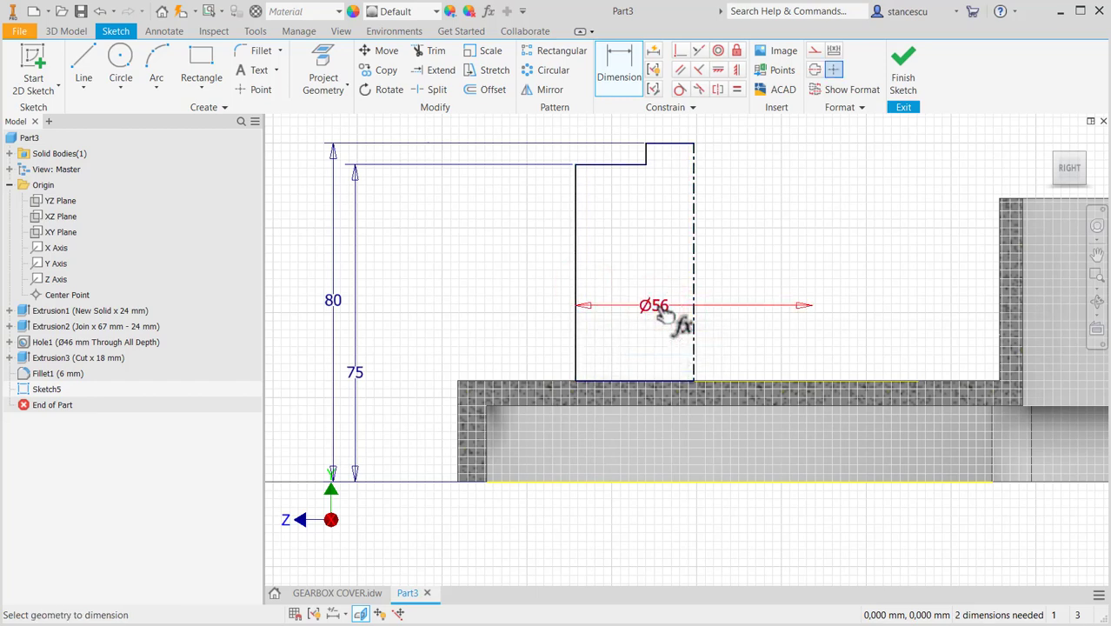
# Dimension the short vertical step line about the centerline as a 35 mm diameter
pyautogui.moveTo(655, 227); pyautogui.dragTo(660, 243, button='middle')
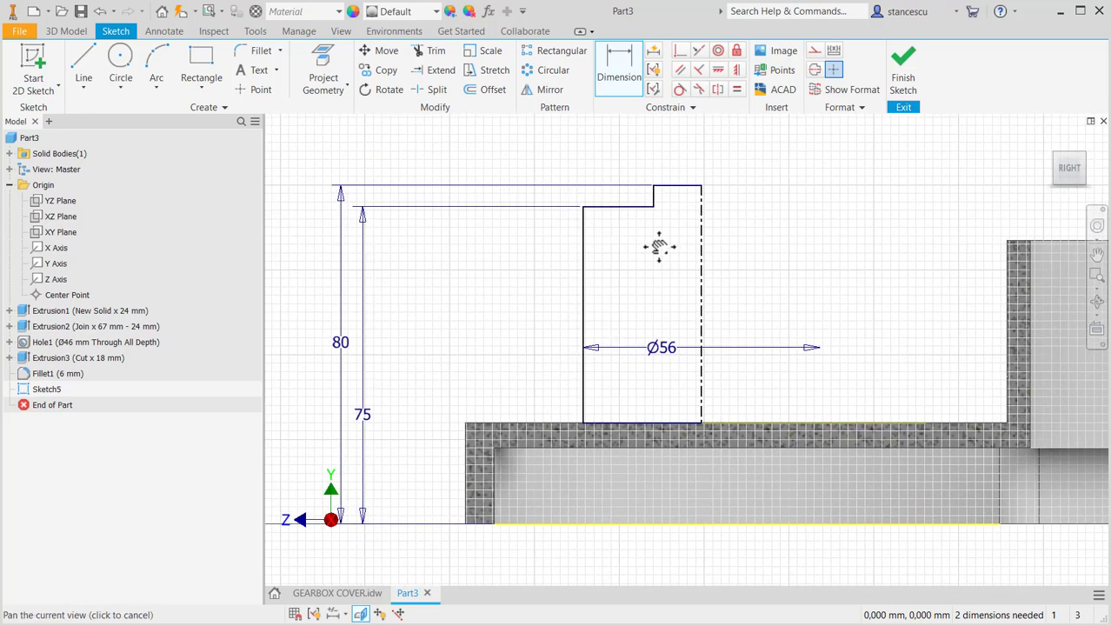
pyautogui.click(653, 196)
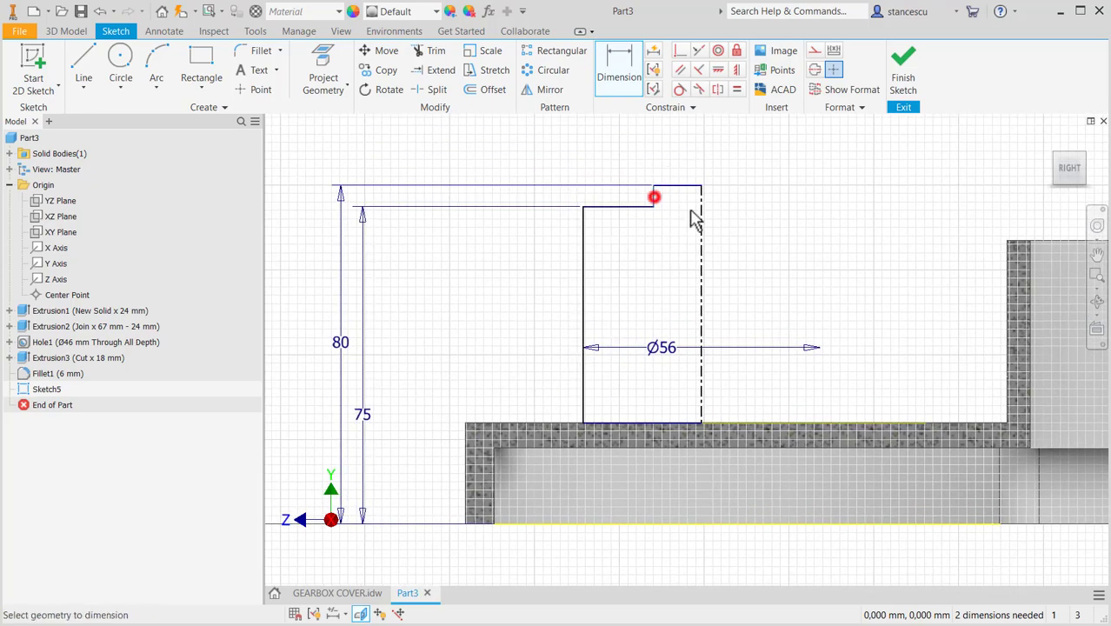
pyautogui.click(701, 208)
pyautogui.click(711, 149)
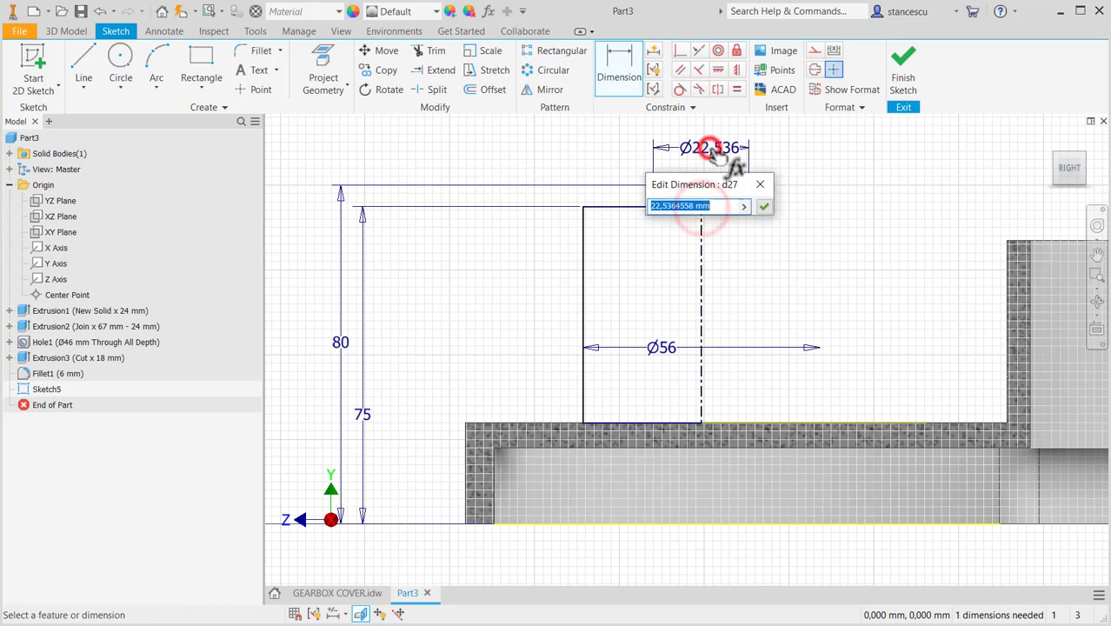
pyautogui.write('3')
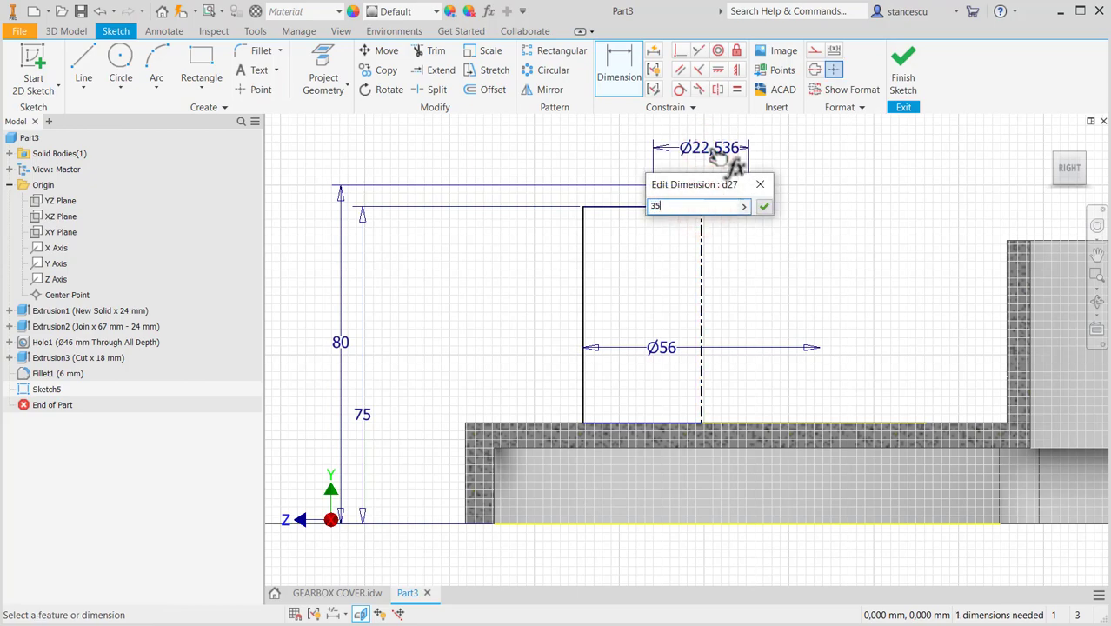
pyautogui.write('5')
pyautogui.press('Return')
pyautogui.moveTo(774, 337)
pyautogui.mouseDown(button='middle')
pyautogui.moveTo(739, 346)
pyautogui.moveTo(674, 311)
pyautogui.mouseUp(button='middle')
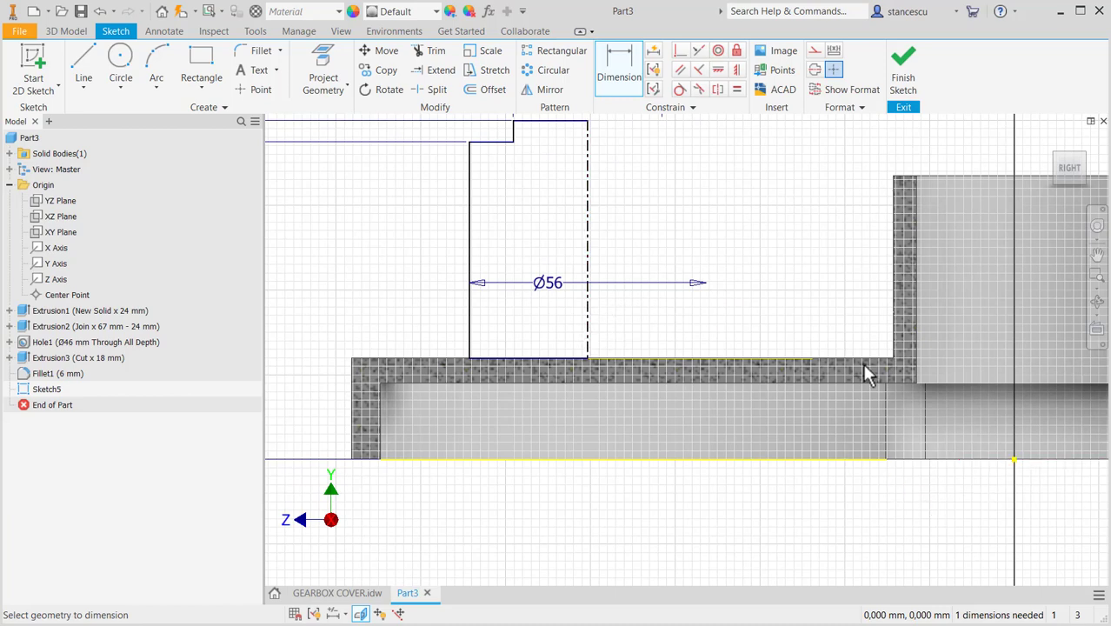
# Check the drawing for the lower boss's distance from the upper bore, and find the matching dimension in the part's parameter list
pyautogui.click(361, 595)
pyautogui.moveTo(461, 349); pyautogui.dragTo(556, 355, button='middle')
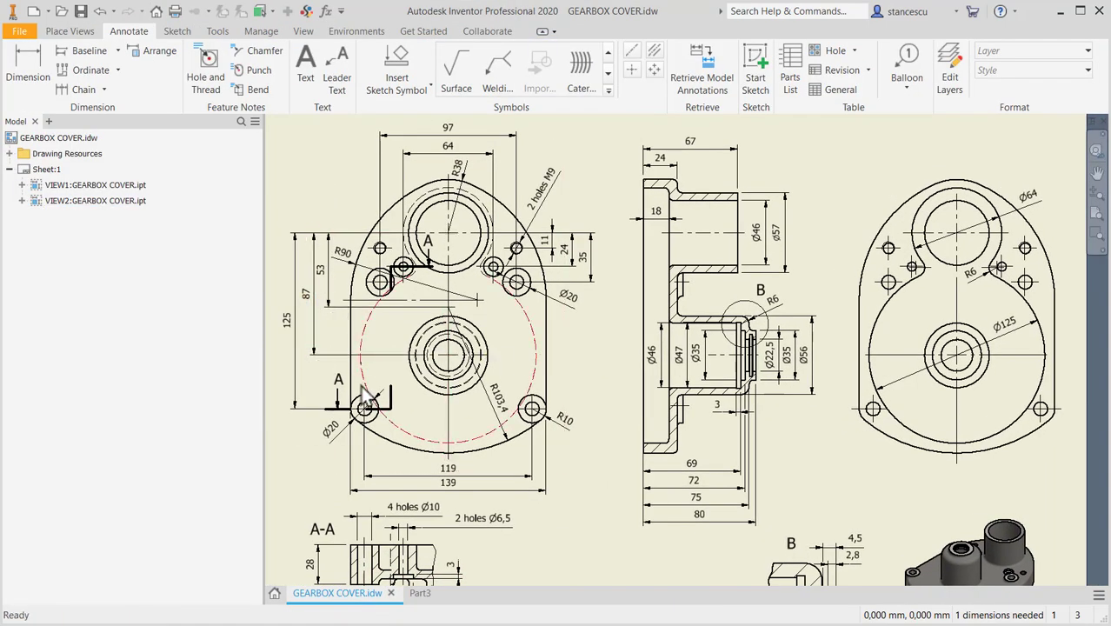
pyautogui.click(420, 592)
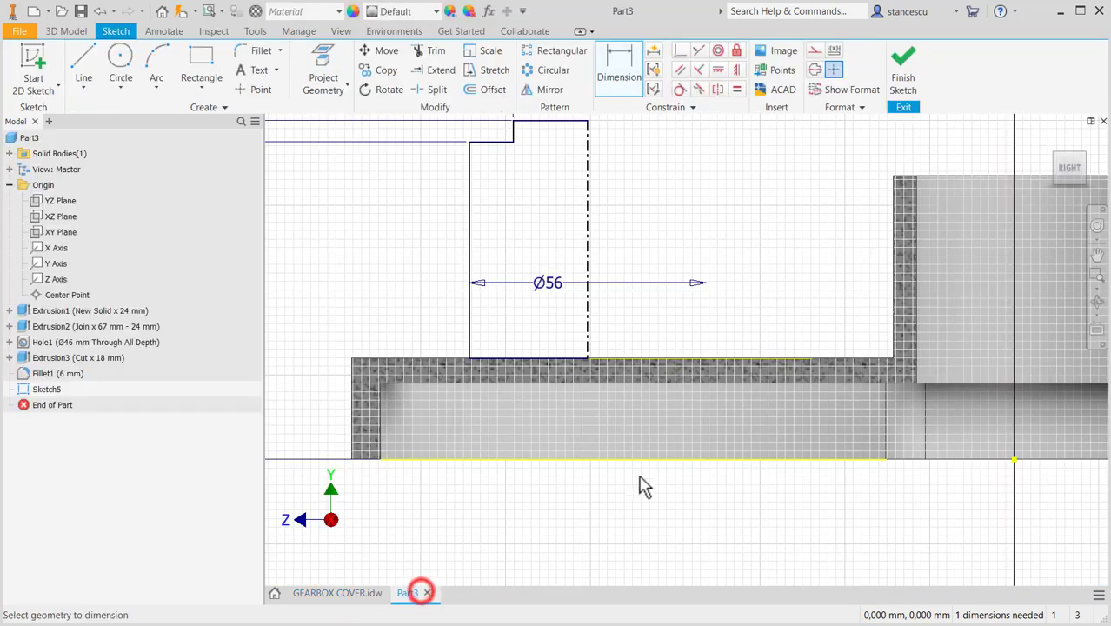
pyautogui.moveTo(755, 329); pyautogui.dragTo(758, 375, button='middle')
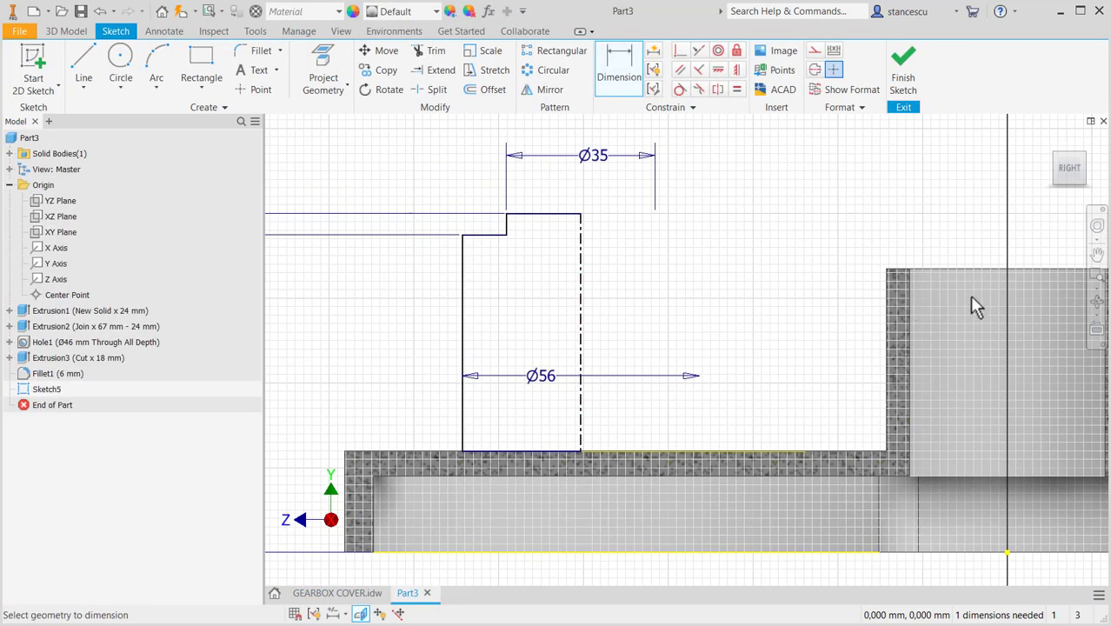
pyautogui.click(491, 12)
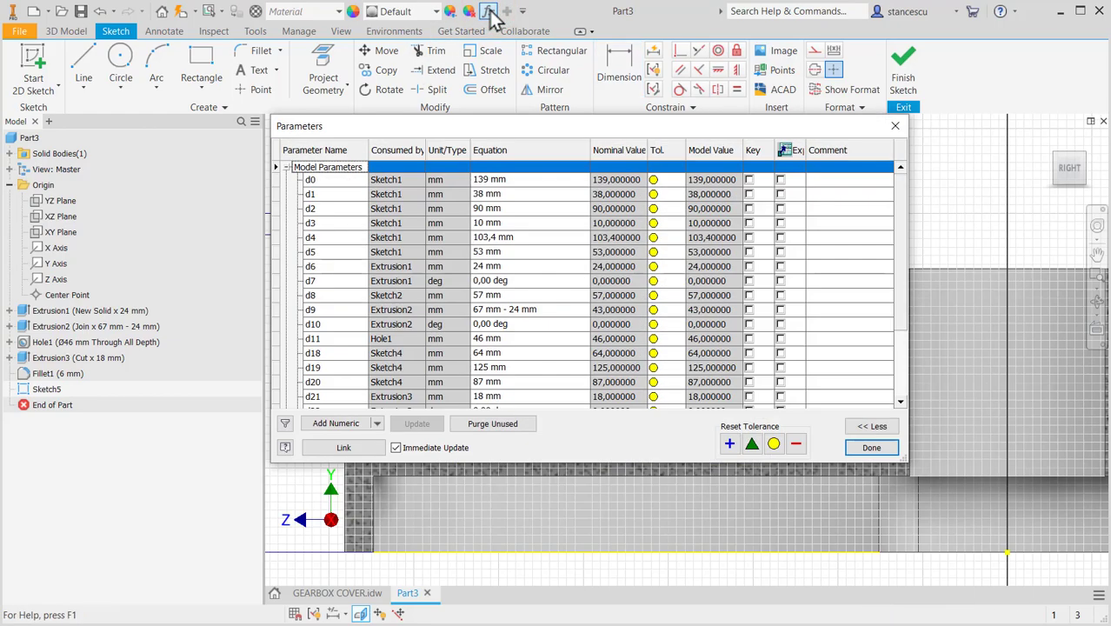
pyautogui.scroll(-1, 549, 341)
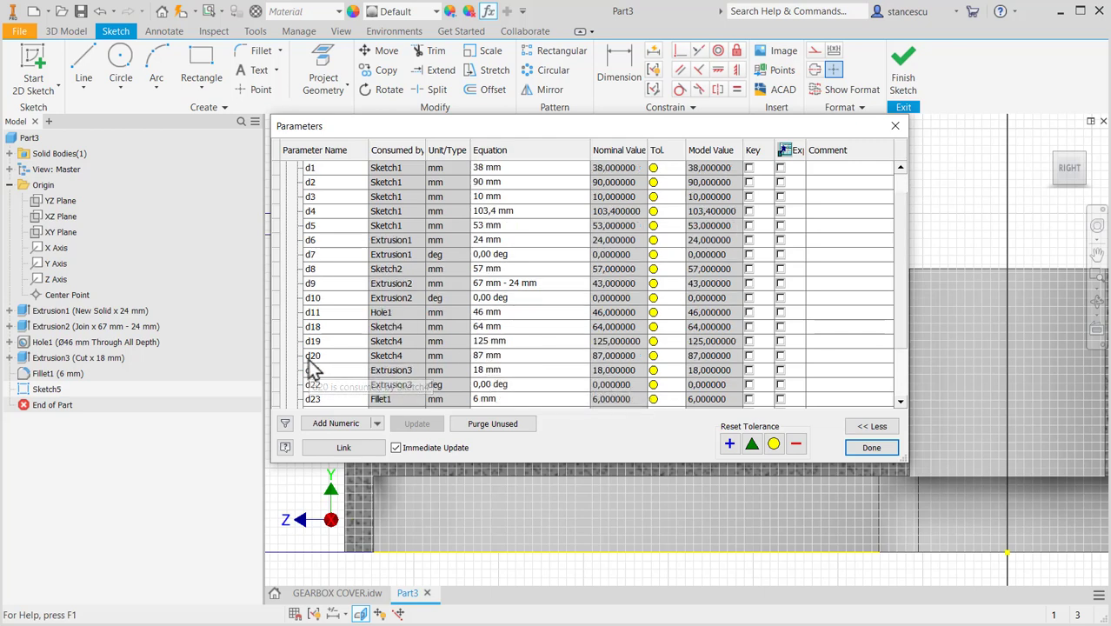
pyautogui.click(311, 357)
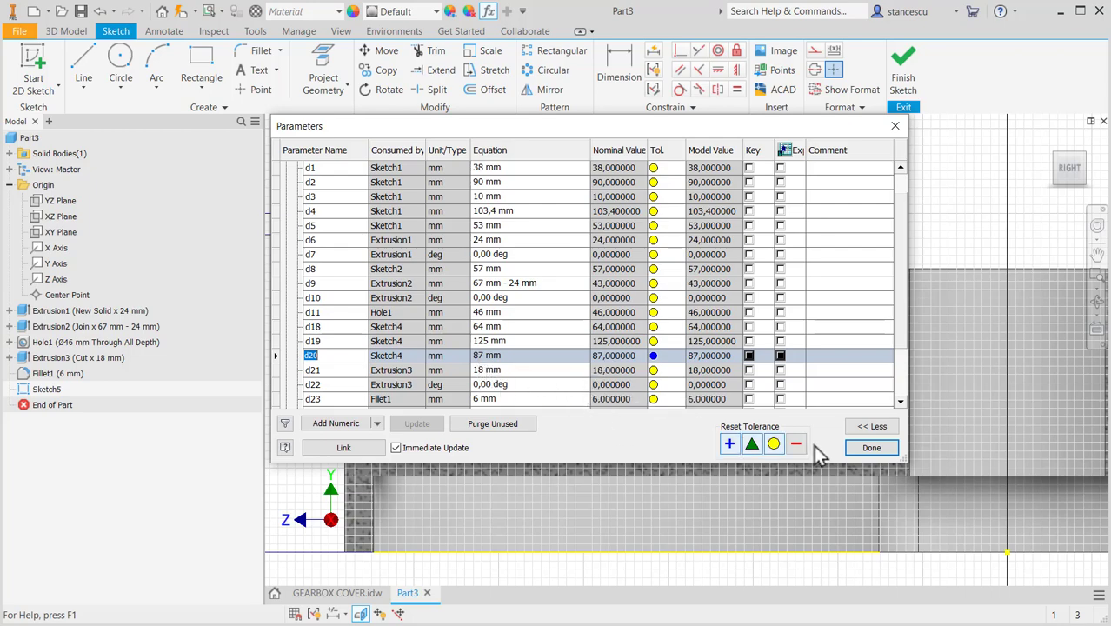
pyautogui.click(872, 449)
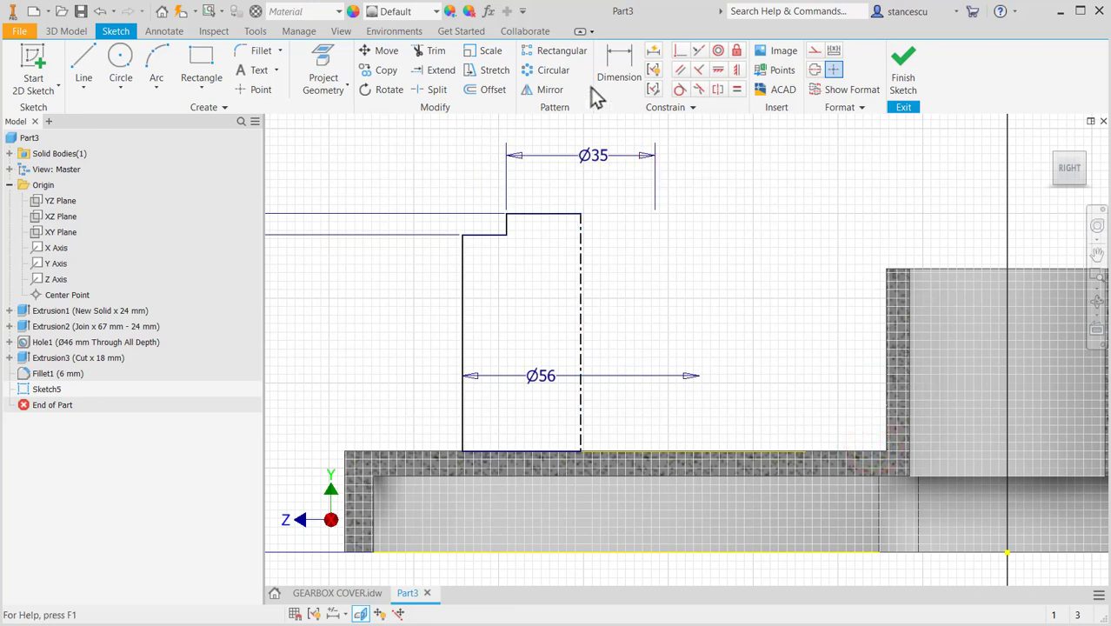
# Dimension the distance from the origin point to the profile's centerline as a linear dimension driven by parameter d20
pyautogui.click(619, 60)
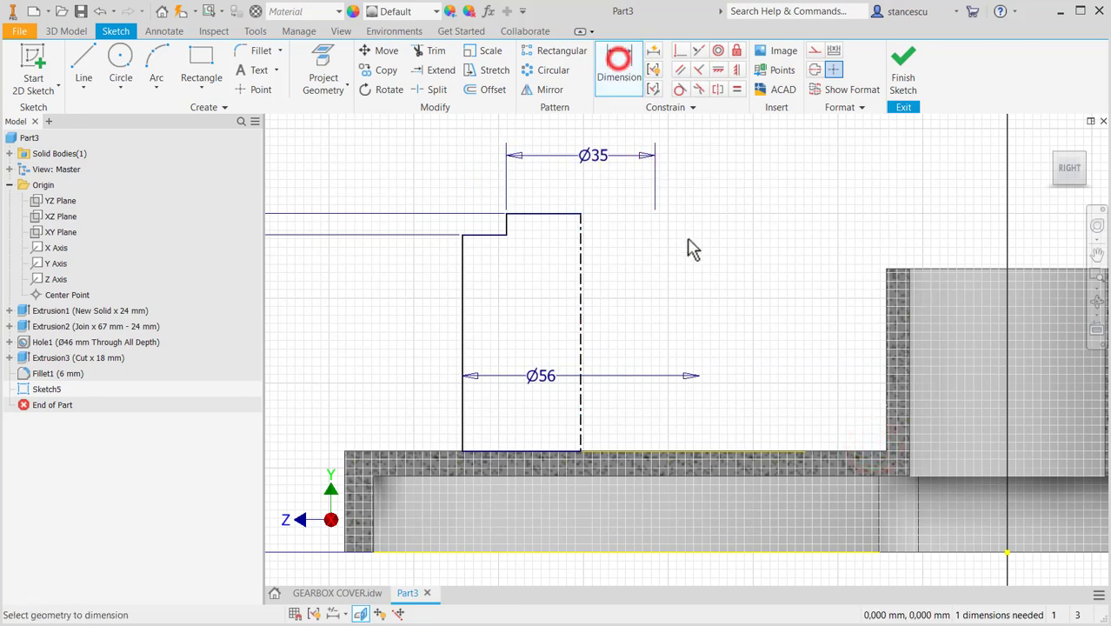
pyautogui.click(1007, 553)
pyautogui.click(584, 341)
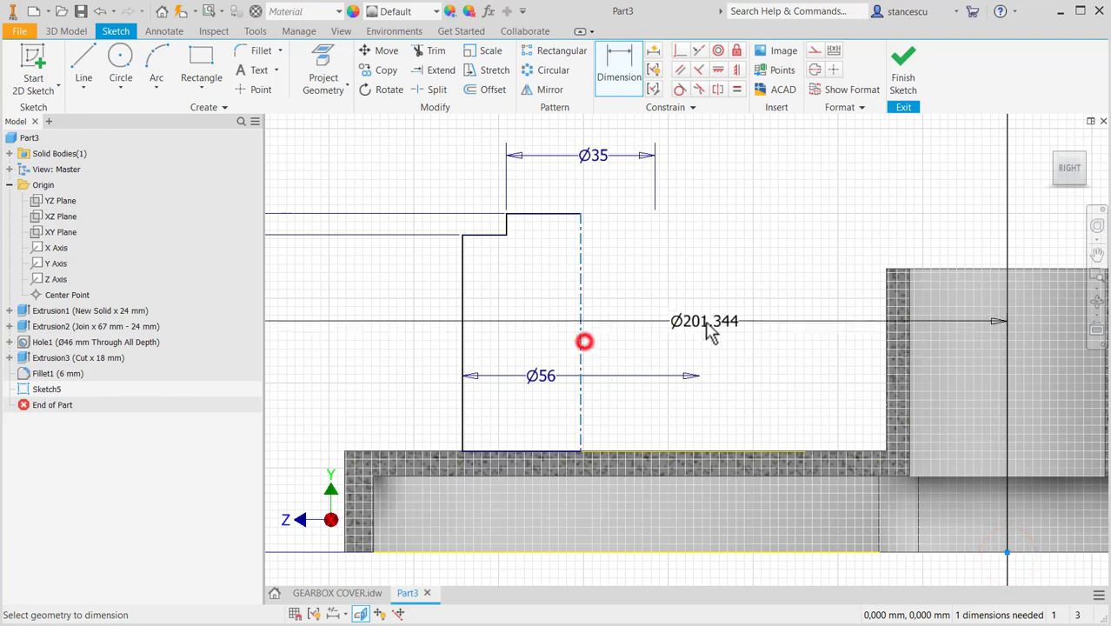
pyautogui.rightClick(726, 322)
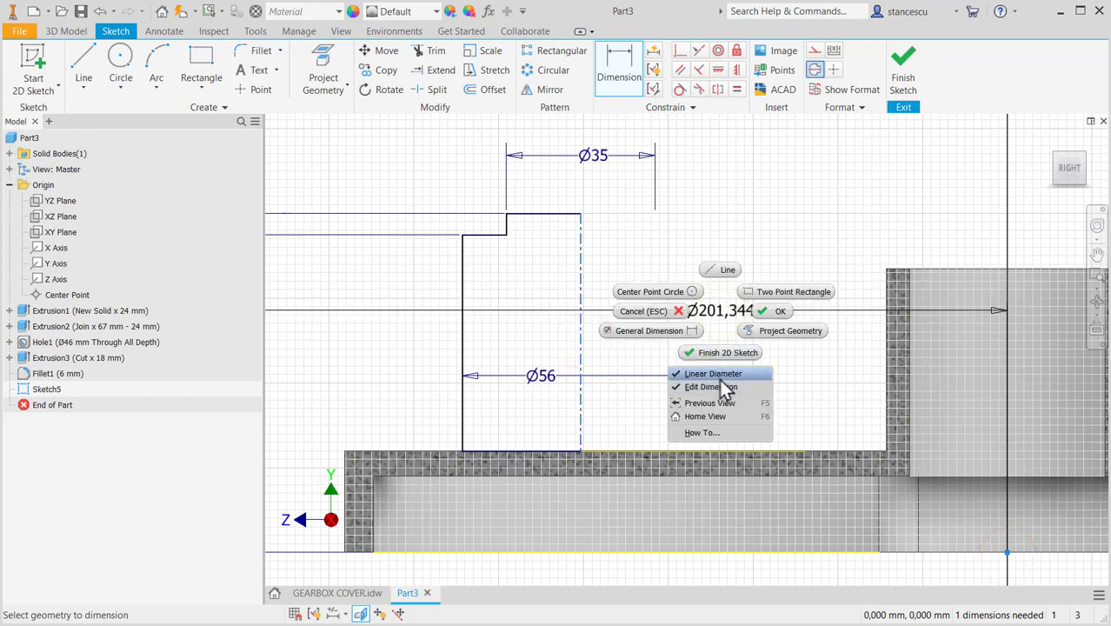
pyautogui.click(719, 375)
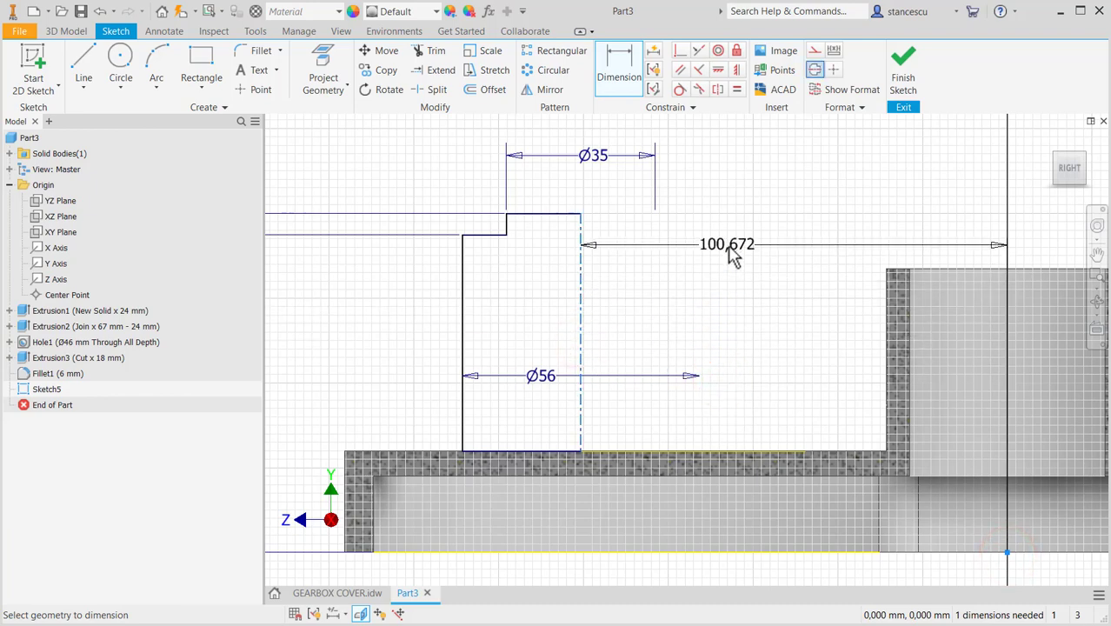
pyautogui.click(727, 244)
pyautogui.write('d')
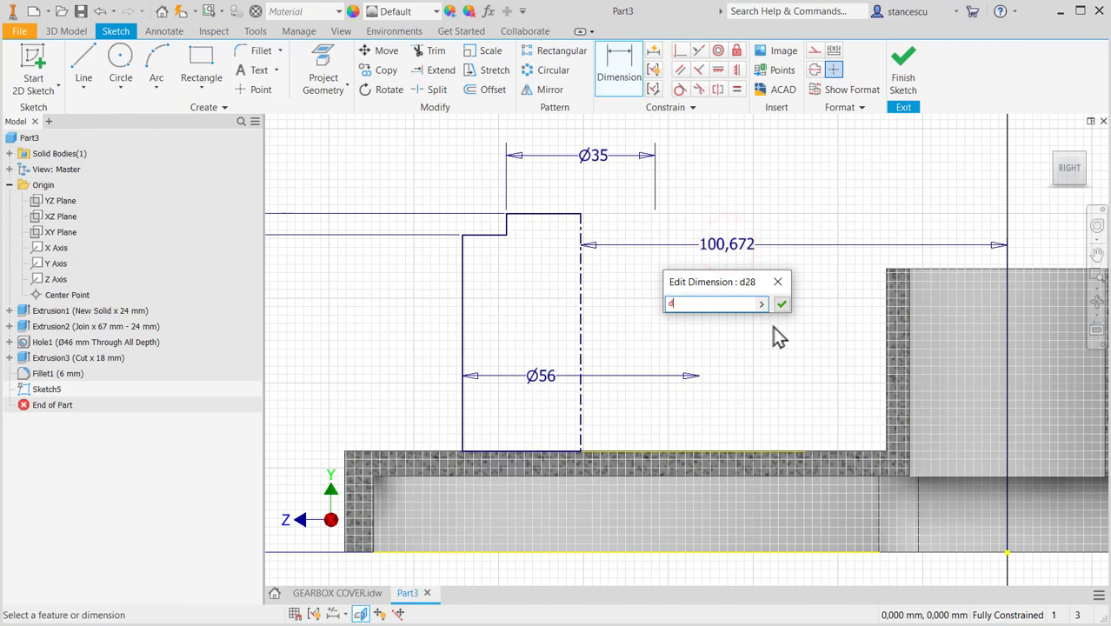
pyautogui.write('20')
pyautogui.press('Return')
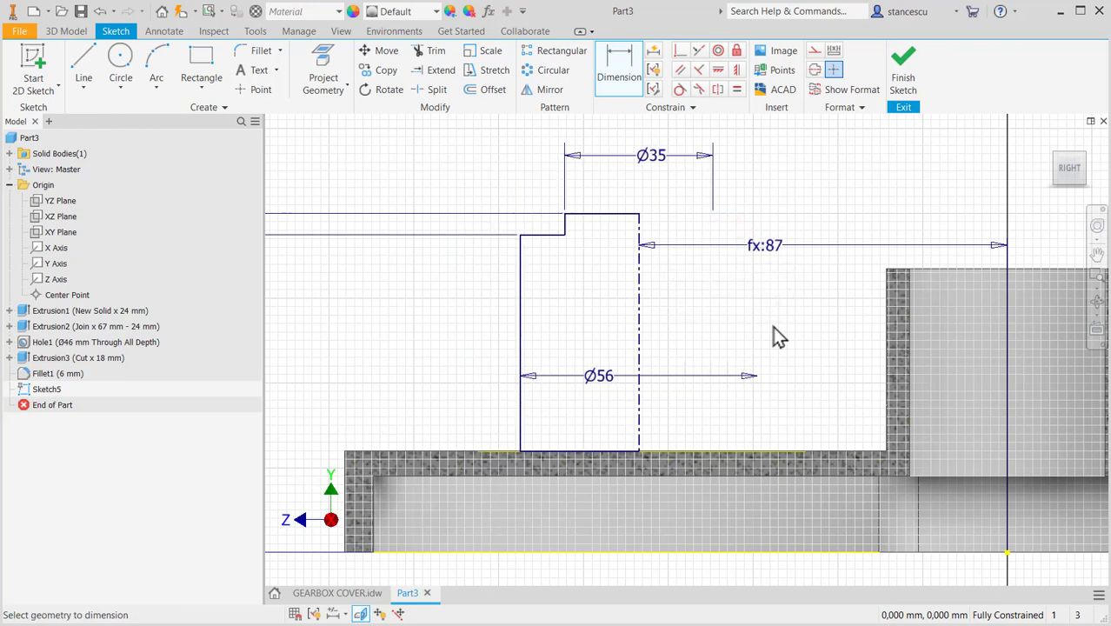
# Finish the sketch and revolve the stepped profile a full turn about its centerline, joined to the cover body
pyautogui.scroll(-3, 734, 329)
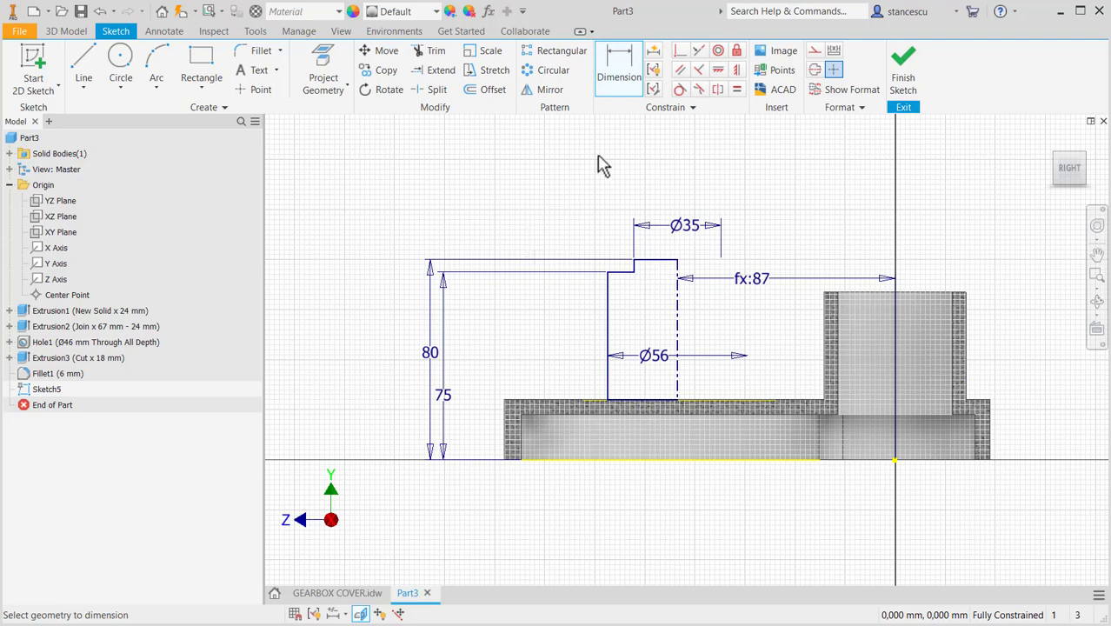
pyautogui.click(902, 76)
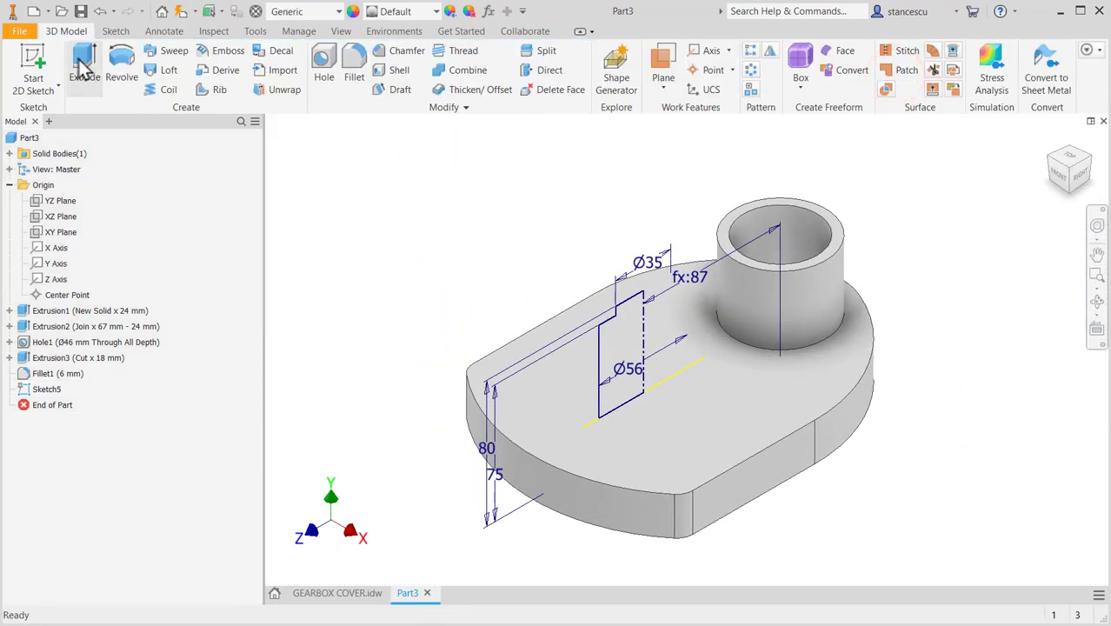
pyautogui.click(121, 59)
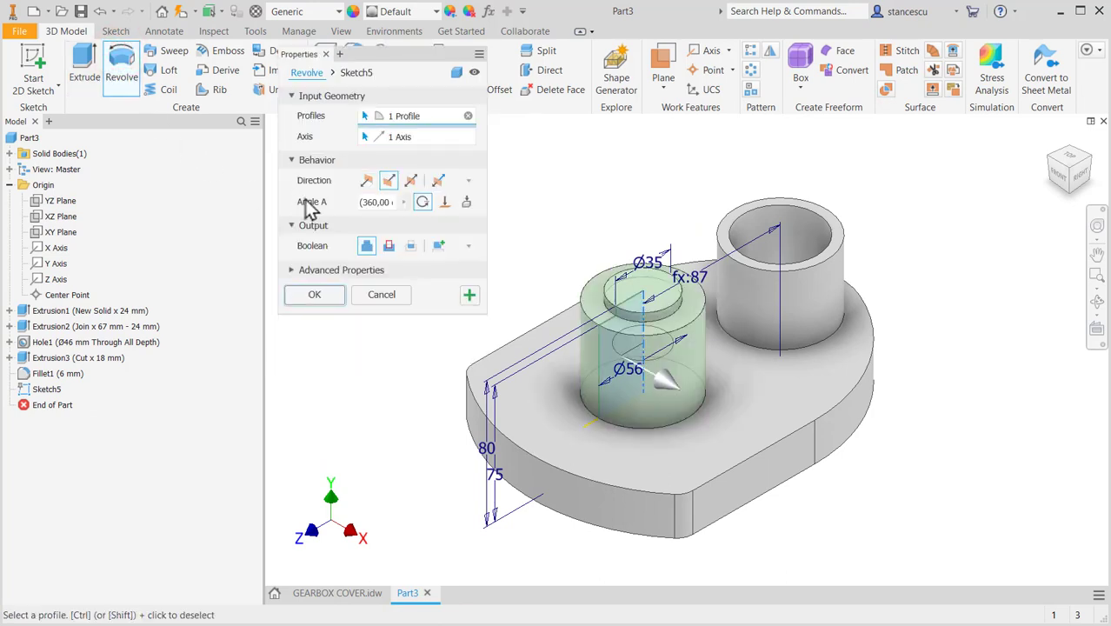
pyautogui.click(311, 296)
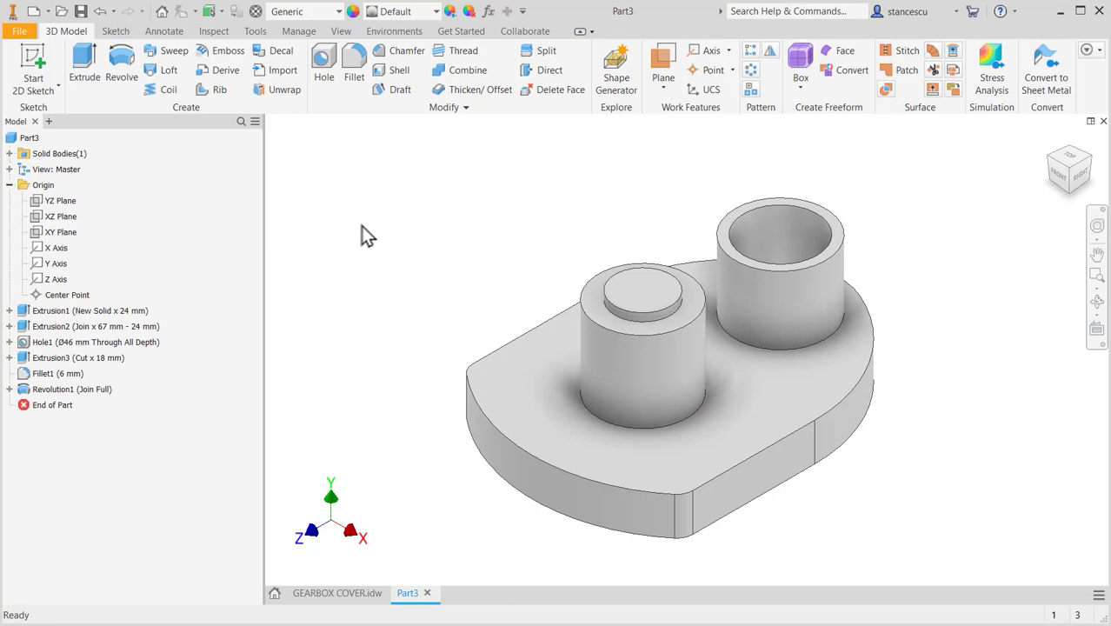
# Start a new sketch on the YZ plane and slice the model graphics at the sketch plane
pyautogui.click(53, 202)
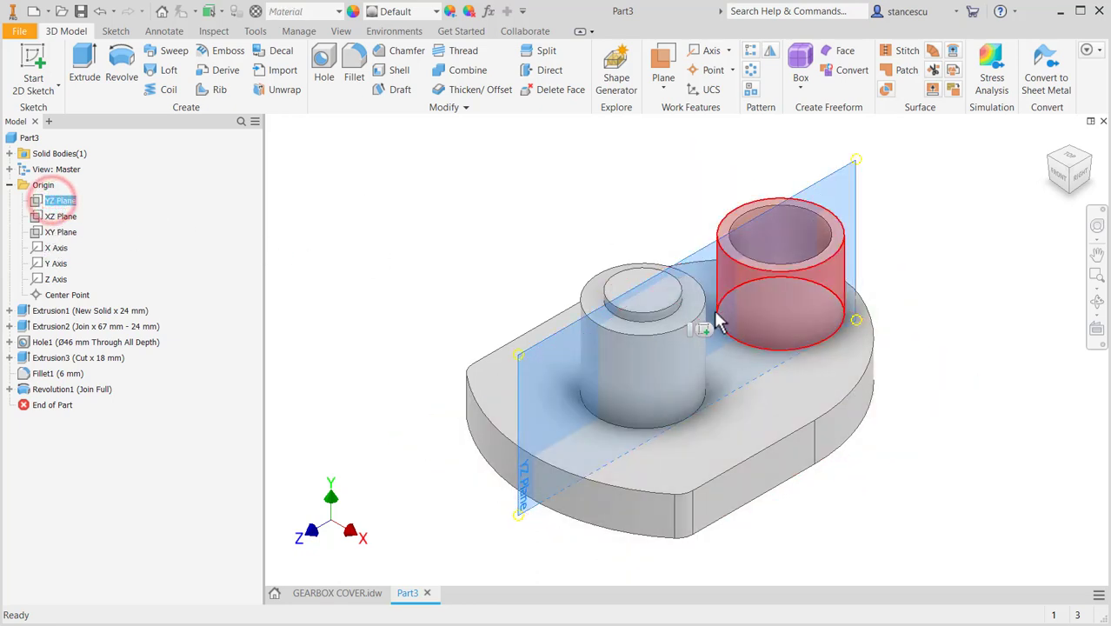
pyautogui.click(703, 329)
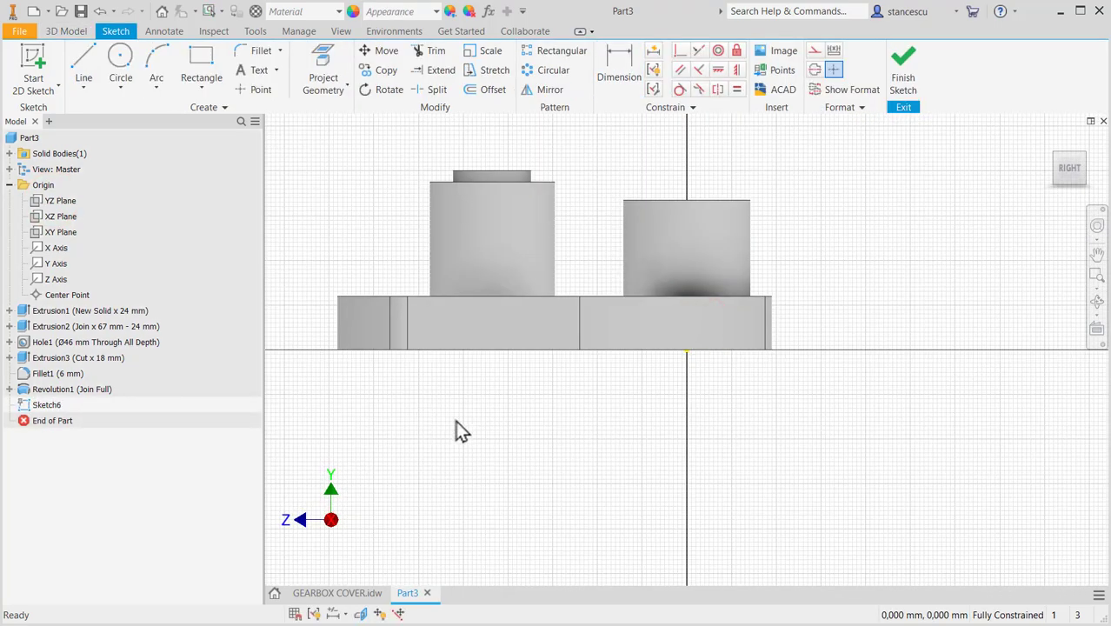
pyautogui.press('F7')
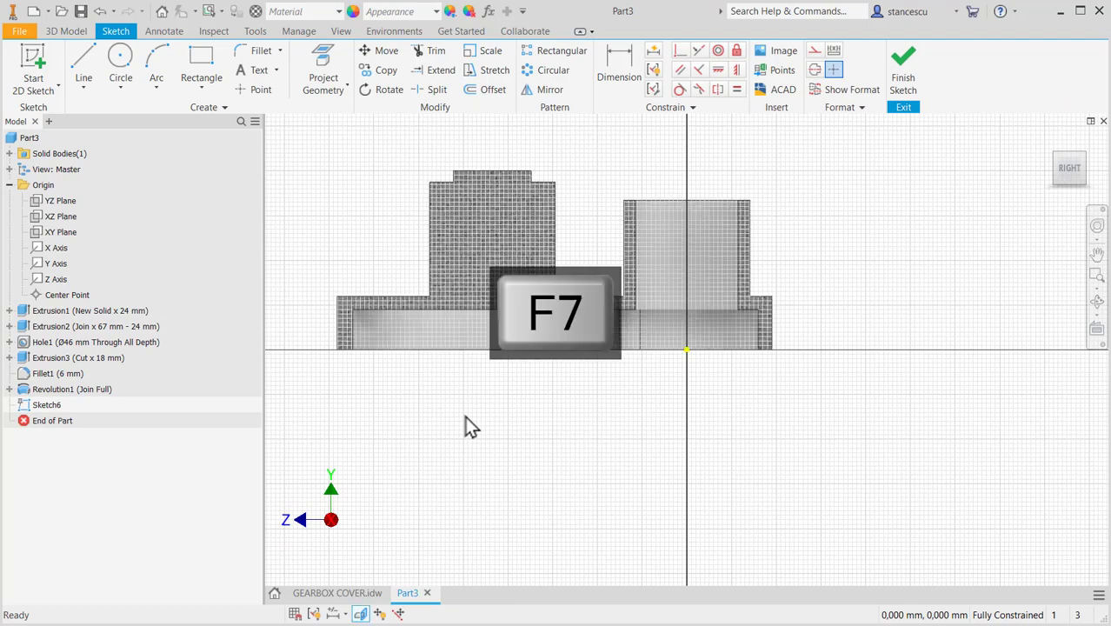
pyautogui.moveTo(524, 414); pyautogui.dragTo(600, 485, button='middle')
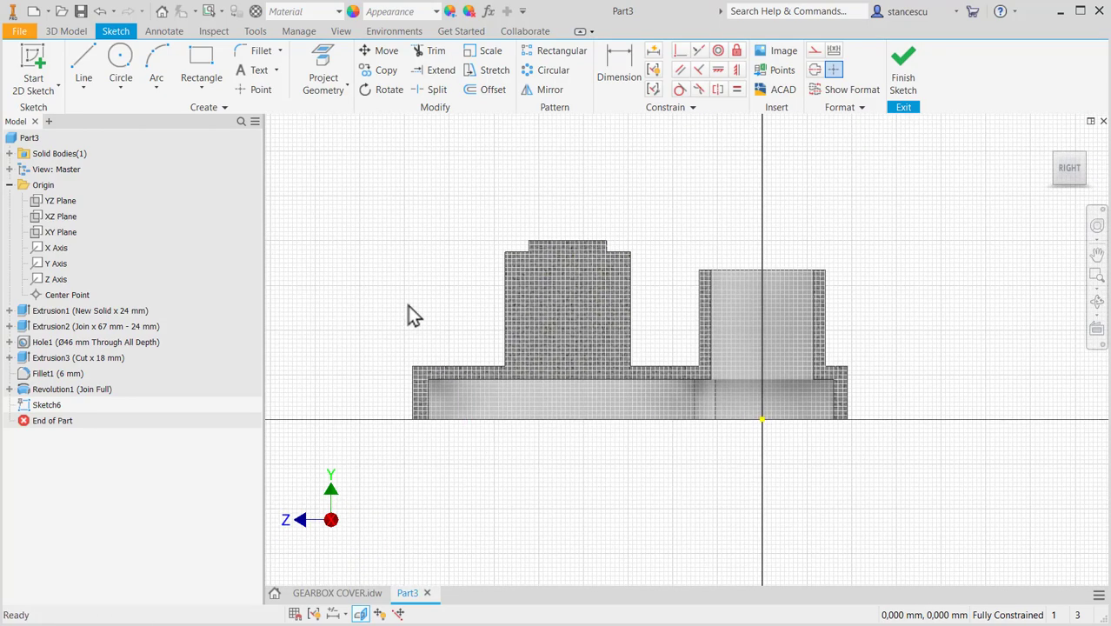
pyautogui.moveTo(446, 237); pyautogui.dragTo(448, 259, button='middle')
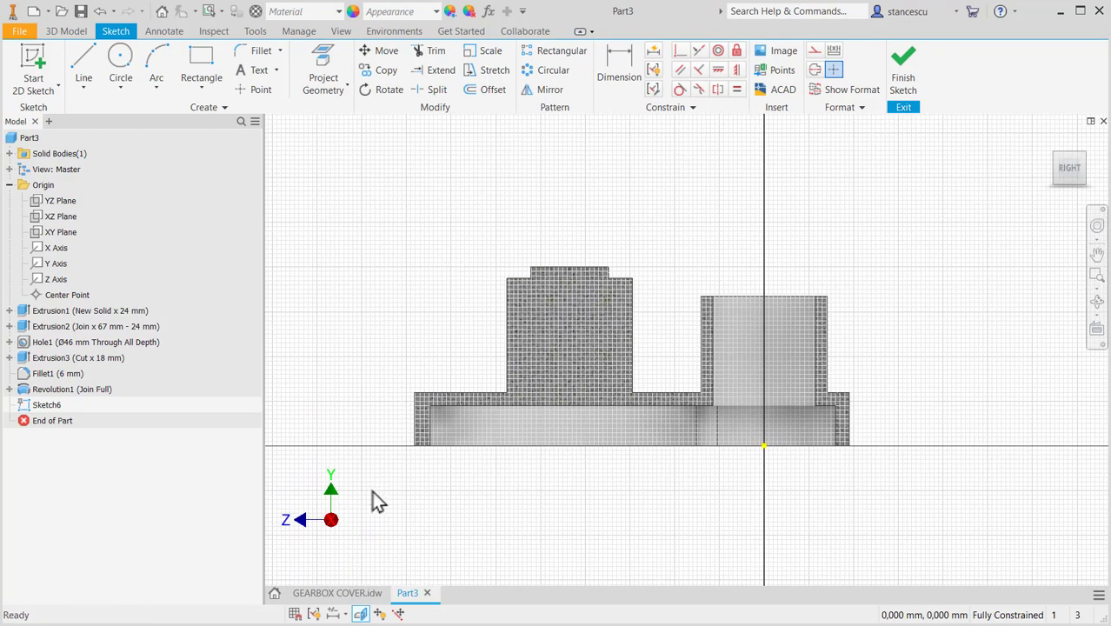
# Examine the lower boss's bore diameters, step depths and seal groove in the drawing's section view and detail B
pyautogui.click(335, 592)
pyautogui.scroll(8, 747, 369)
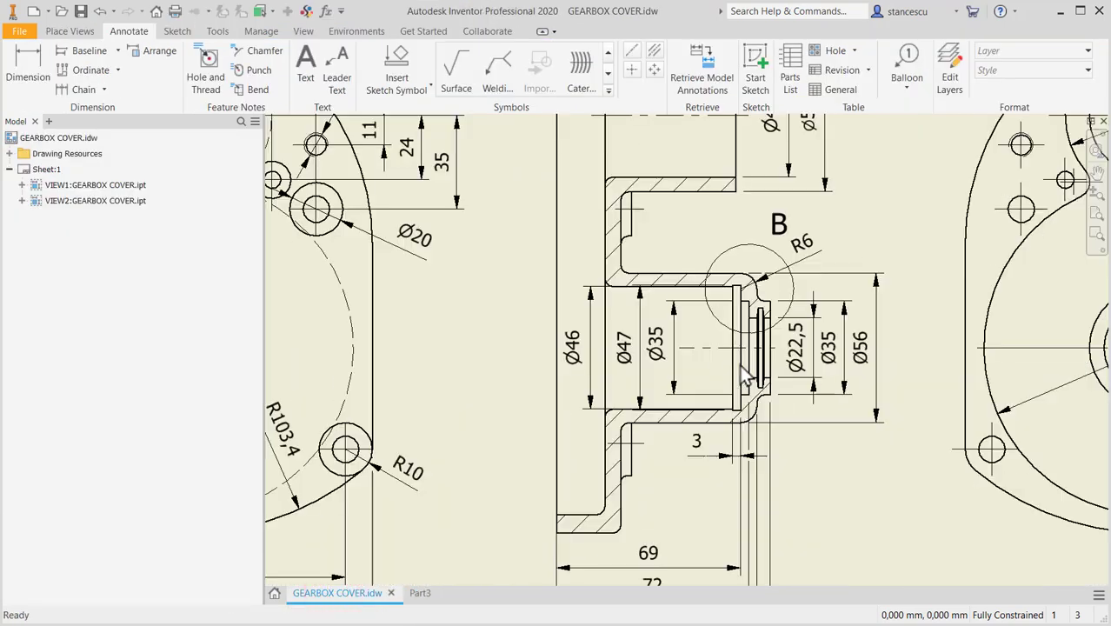
pyautogui.moveTo(692, 318); pyautogui.dragTo(744, 356, button='middle')
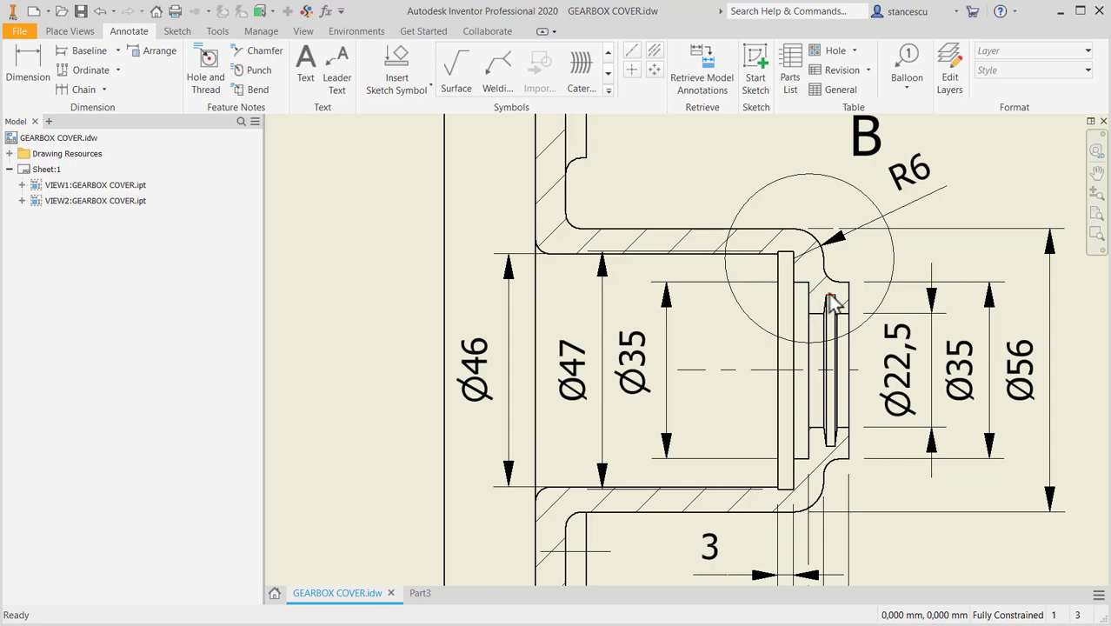
pyautogui.scroll(2, 840, 322)
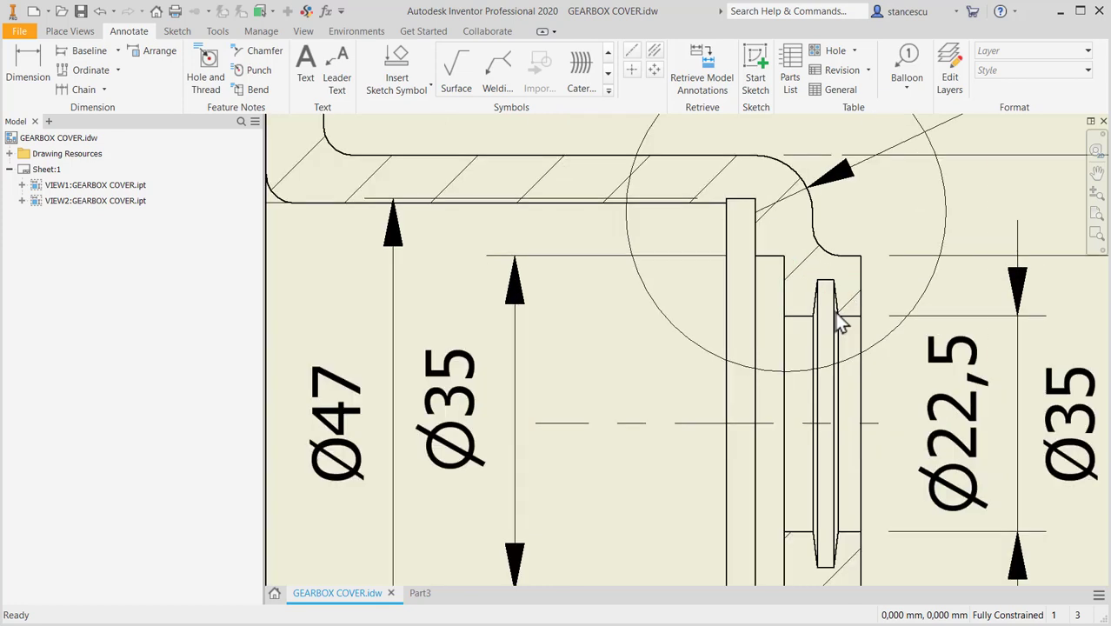
pyautogui.moveTo(836, 389); pyautogui.dragTo(833, 352, button='middle')
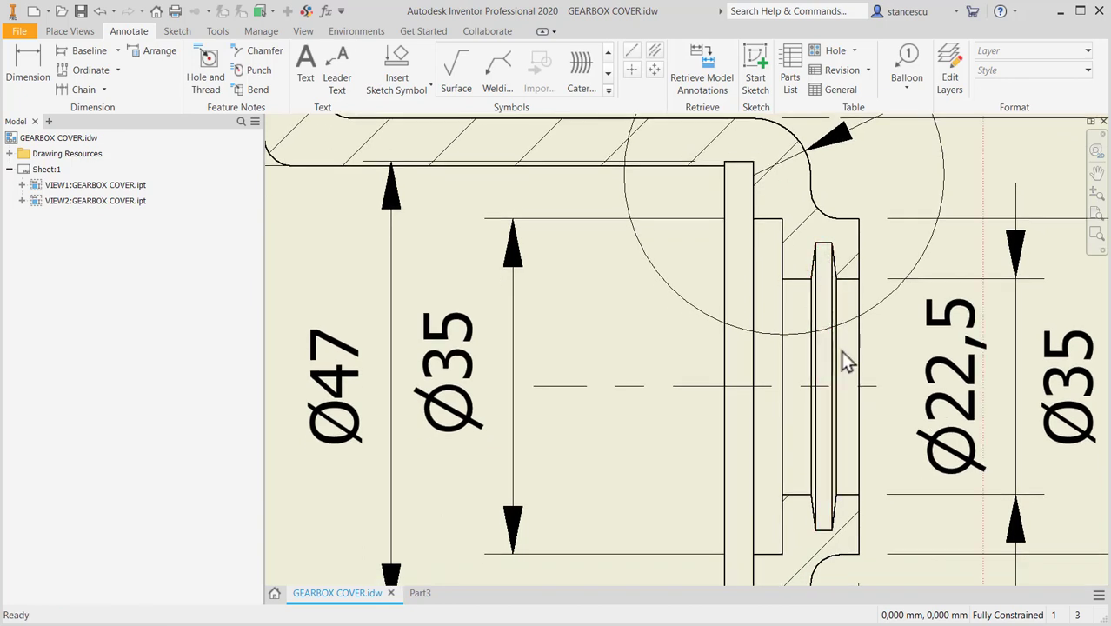
pyautogui.scroll(-2, 848, 363)
pyautogui.scroll(-2, 834, 383)
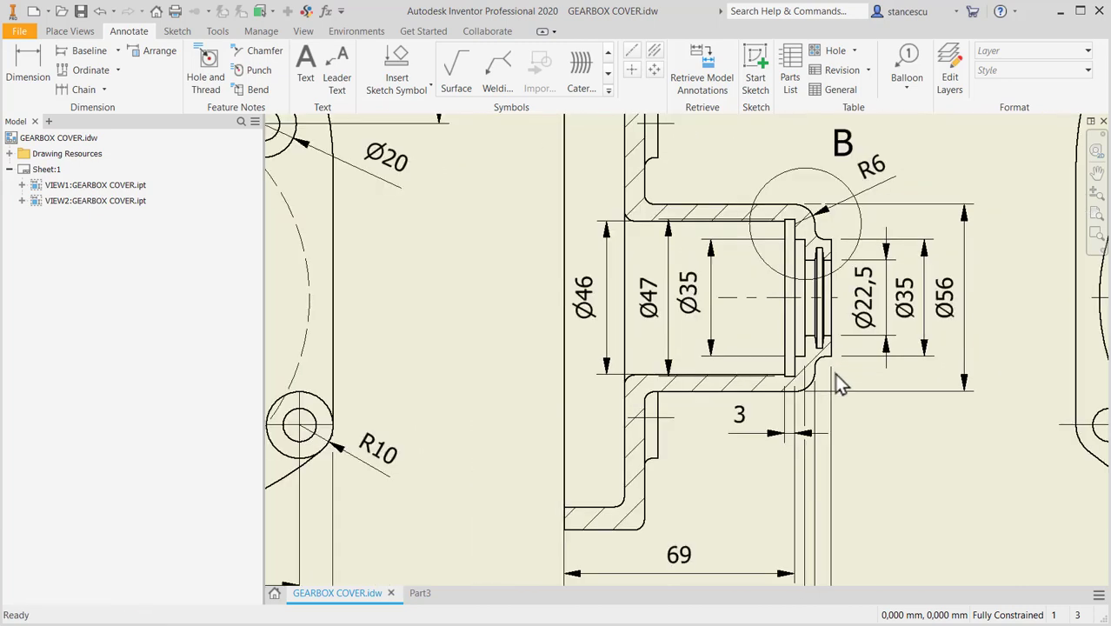
pyautogui.moveTo(849, 379); pyautogui.dragTo(870, 187, button='middle')
pyautogui.moveTo(868, 341); pyautogui.dragTo(737, 270, button='middle')
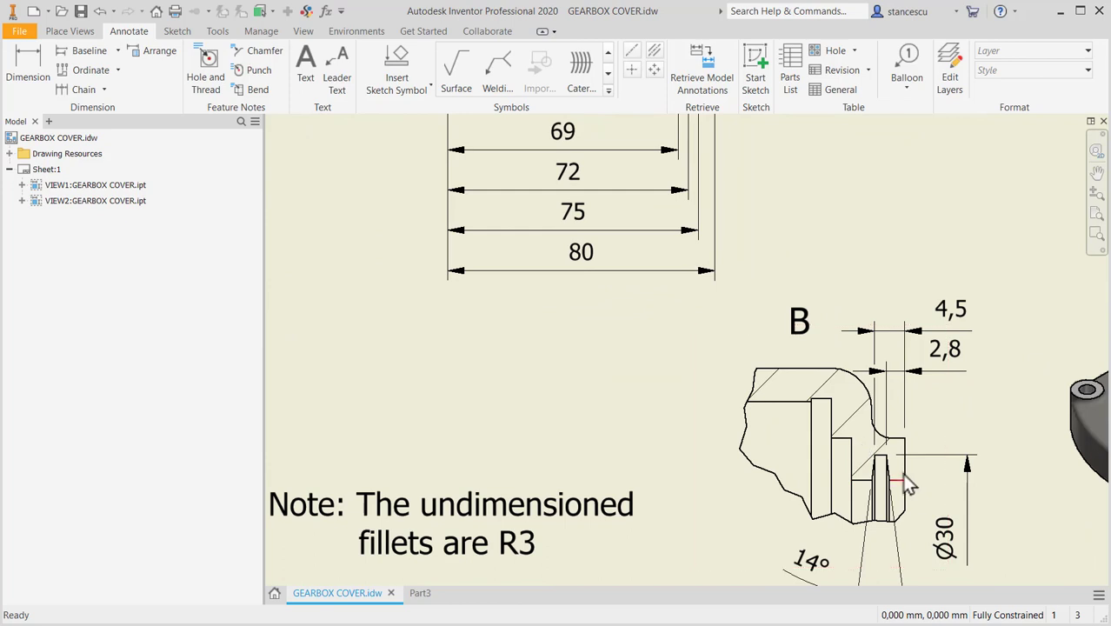
pyautogui.moveTo(907, 411); pyautogui.dragTo(905, 340, button='middle')
pyautogui.click(806, 497)
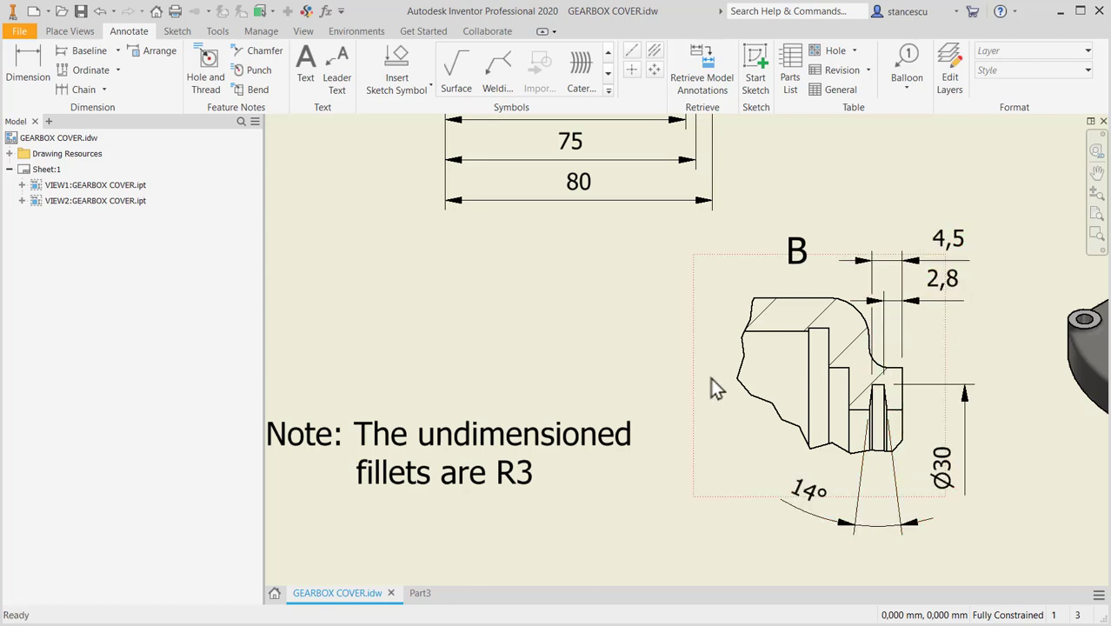
pyautogui.click(421, 591)
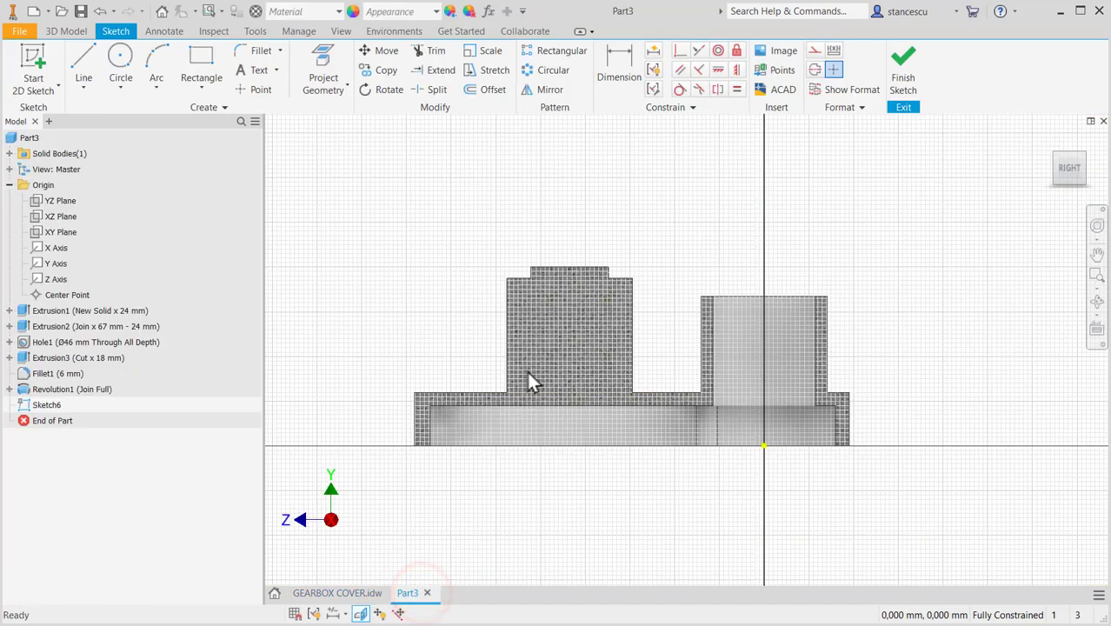
# Start the bore profile with a vertical wall line inside the lower boss from the cover's cavity, ending in a short outward line
pyautogui.scroll(-3, 532, 379)
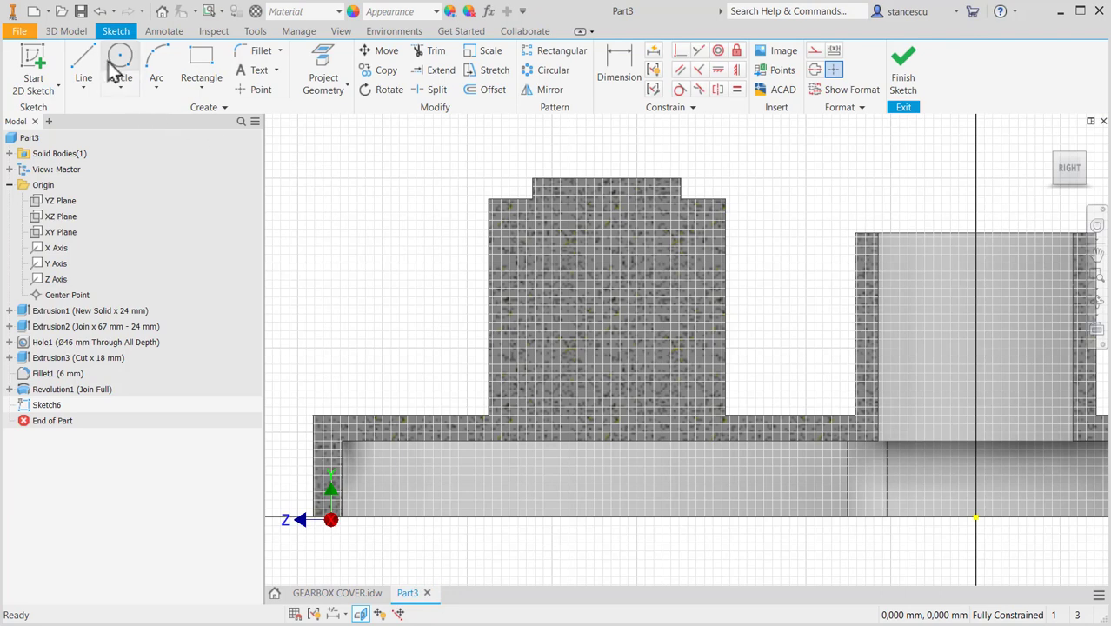
pyautogui.click(84, 58)
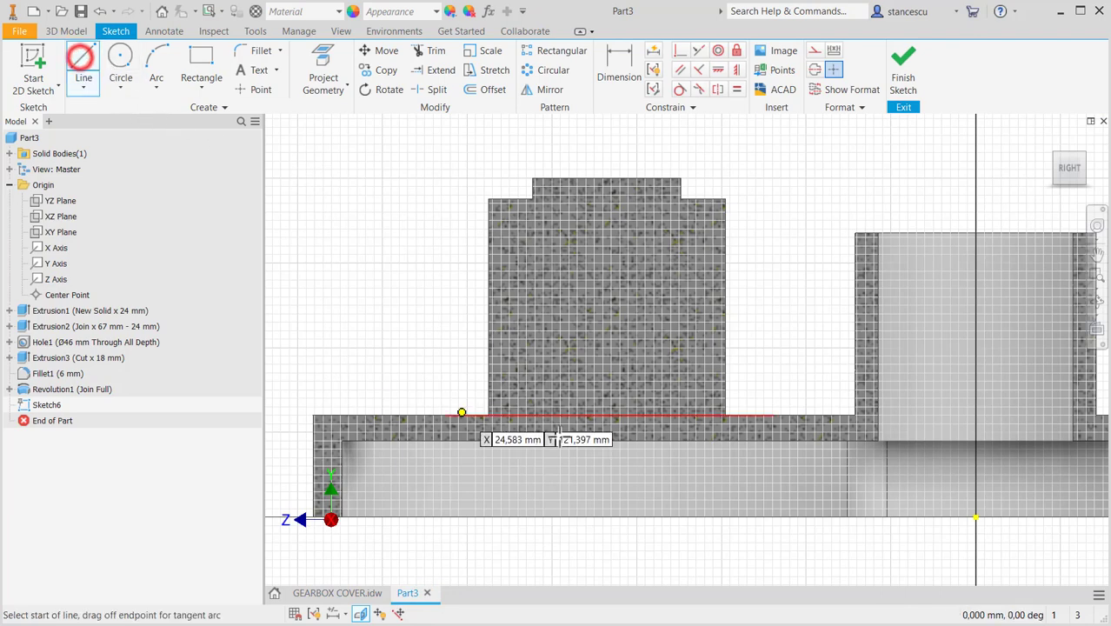
pyautogui.click(511, 463)
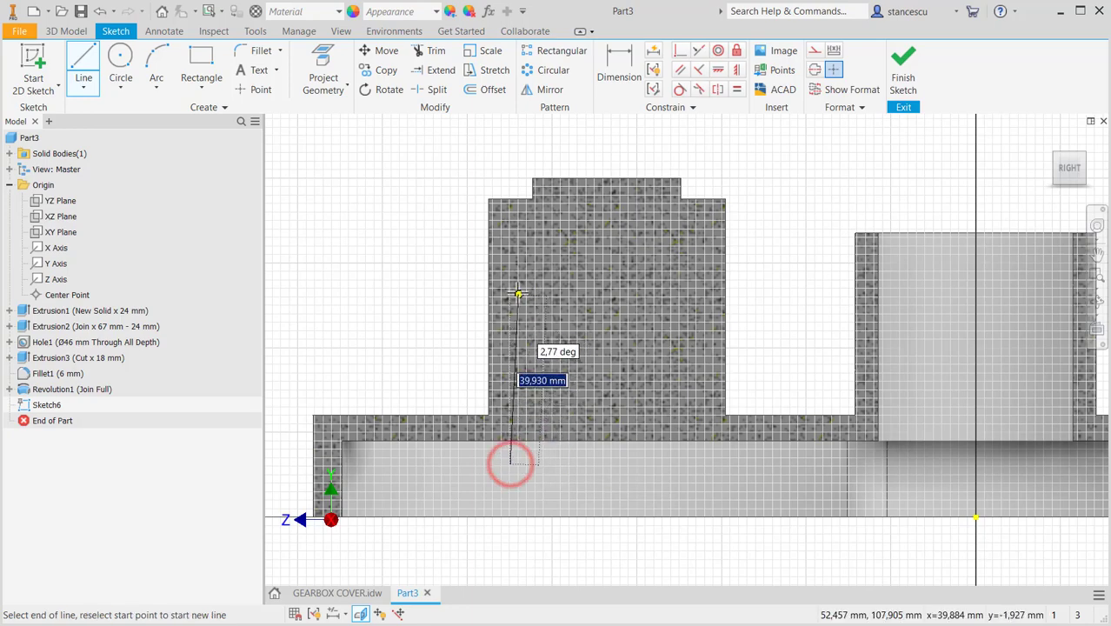
pyautogui.click(510, 262)
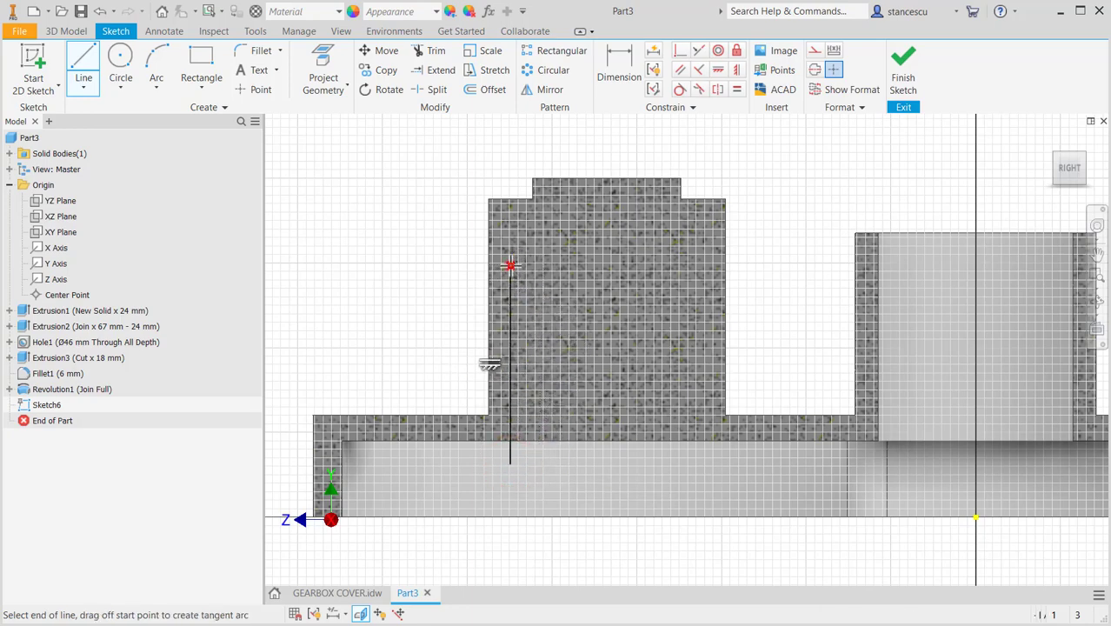
pyautogui.scroll(2, 510, 262)
pyautogui.scroll(-6, 510, 263)
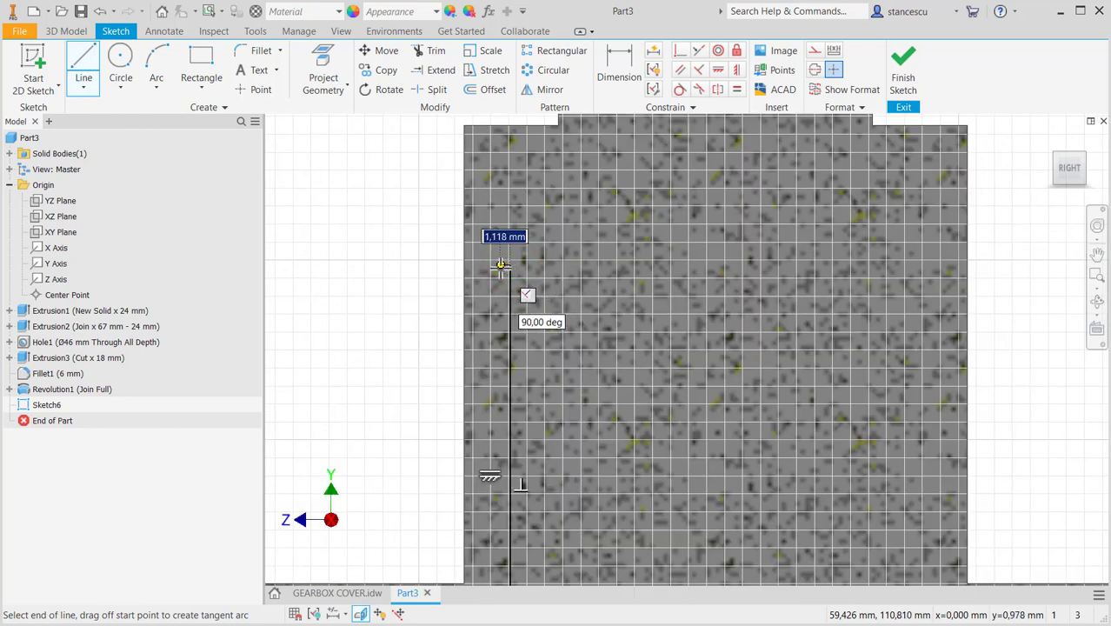
pyautogui.scroll(-3, 501, 266)
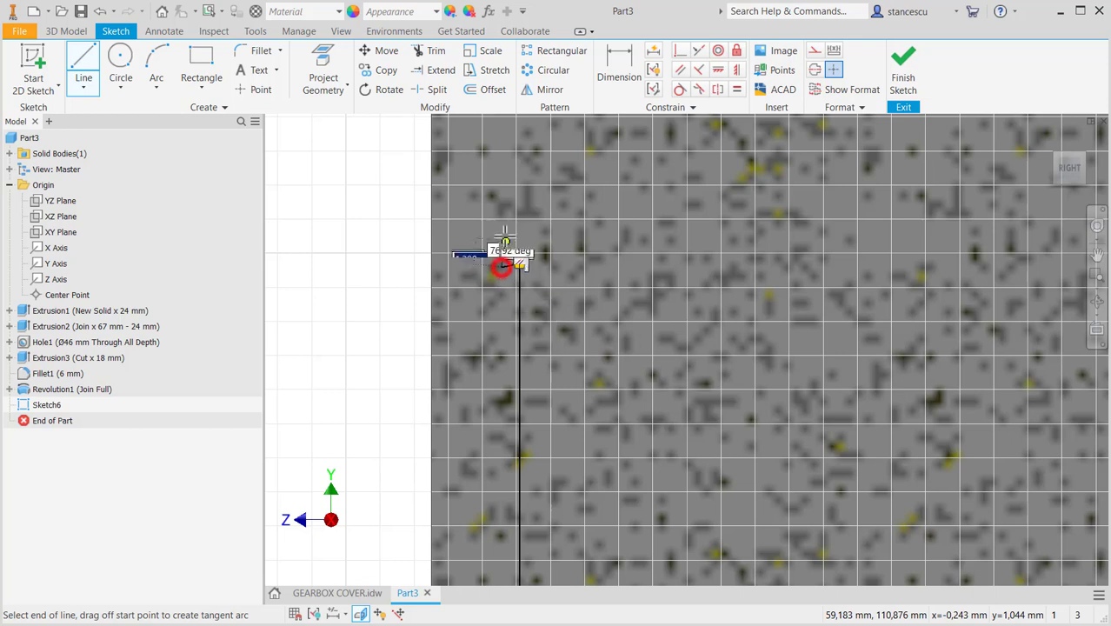
# Continue the profile upward through two inward steps and a vertical wall running toward the seal groove
pyautogui.click(503, 232)
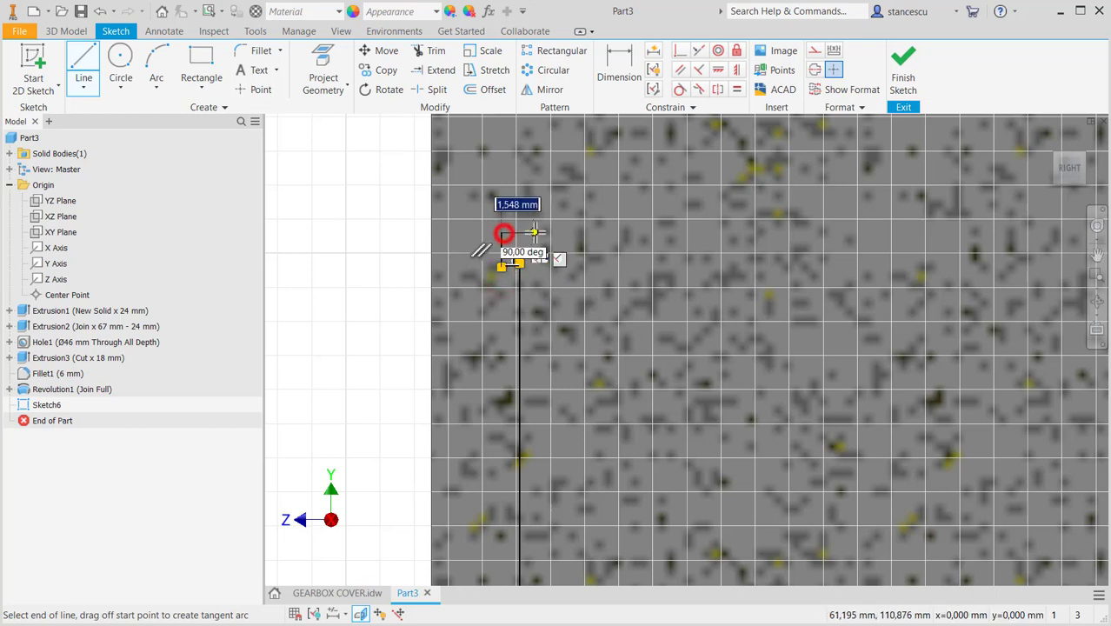
pyautogui.click(604, 233)
pyautogui.click(604, 204)
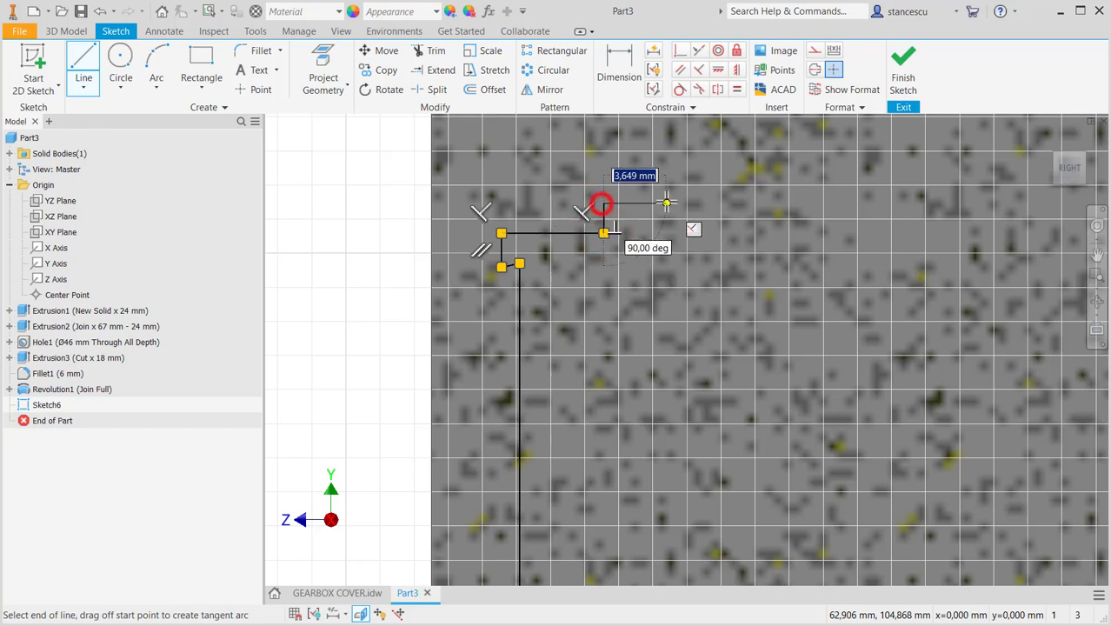
pyautogui.click(668, 203)
pyautogui.moveTo(668, 204); pyautogui.dragTo(677, 417, button='middle')
pyautogui.click(677, 341)
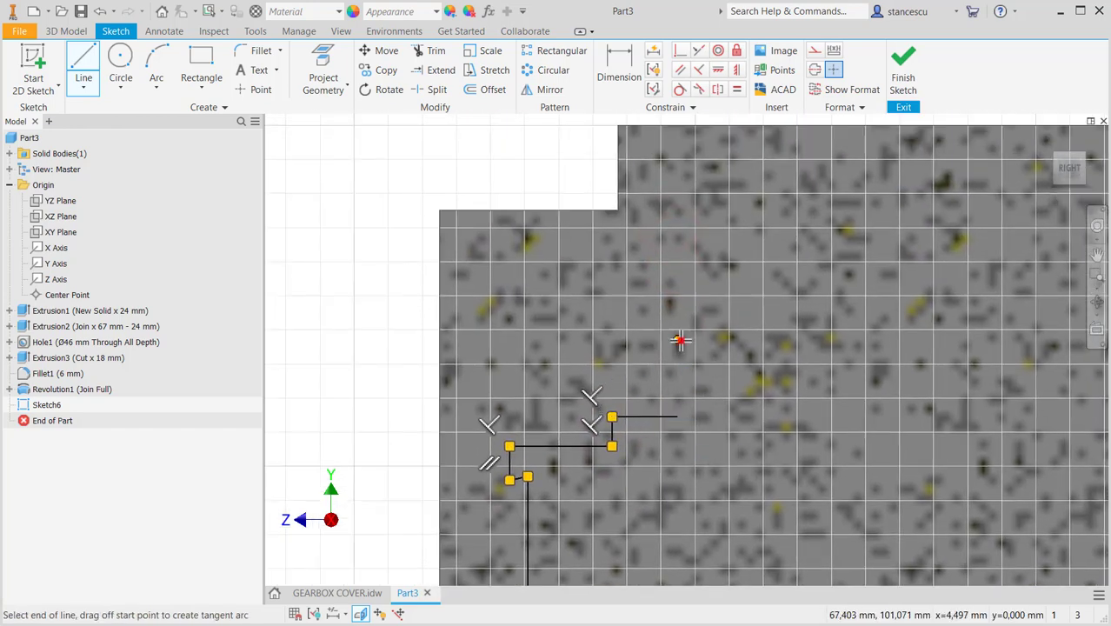
# Sketch the tapered seal groove and close the chain with a vertical line up to the boss's top edge
pyautogui.click(624, 316)
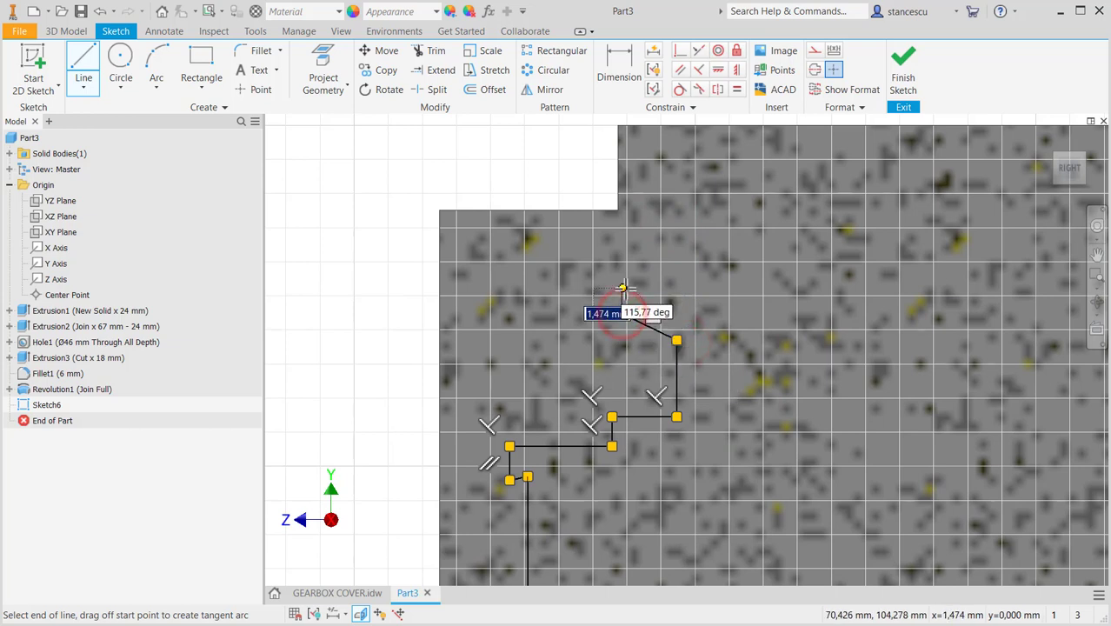
pyautogui.click(622, 287)
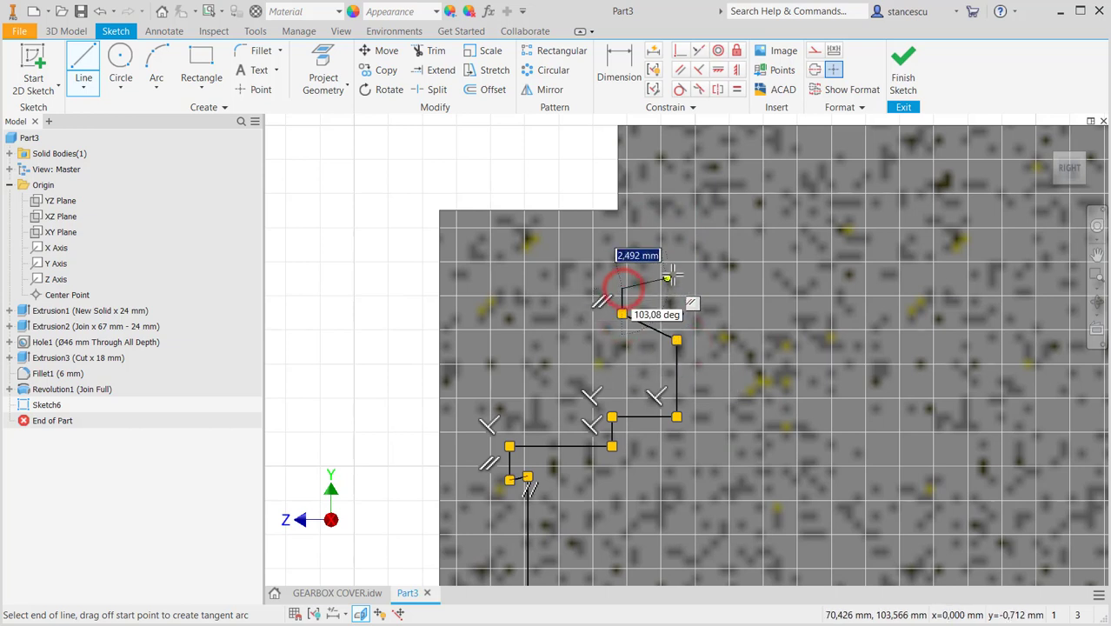
pyautogui.click(677, 276)
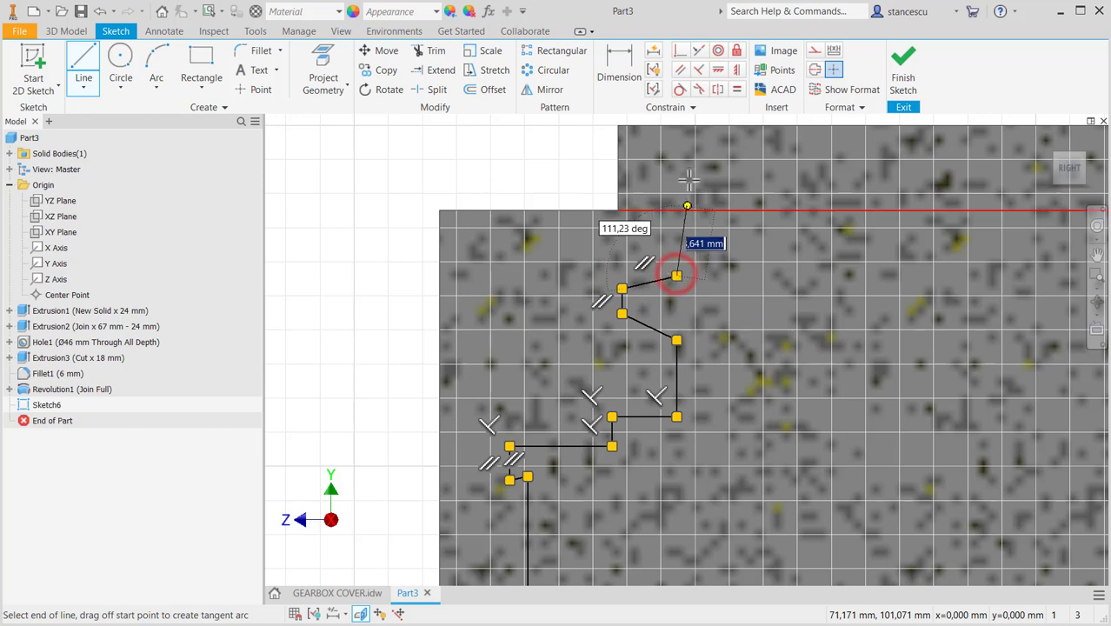
pyautogui.doubleClick(677, 126)
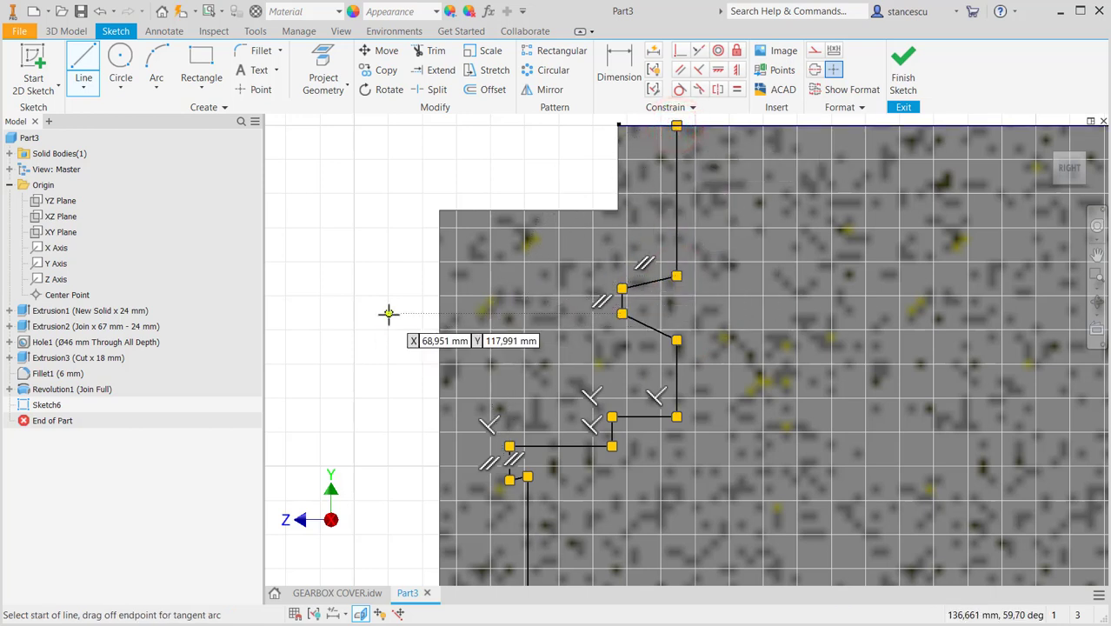
pyautogui.press('Escape')
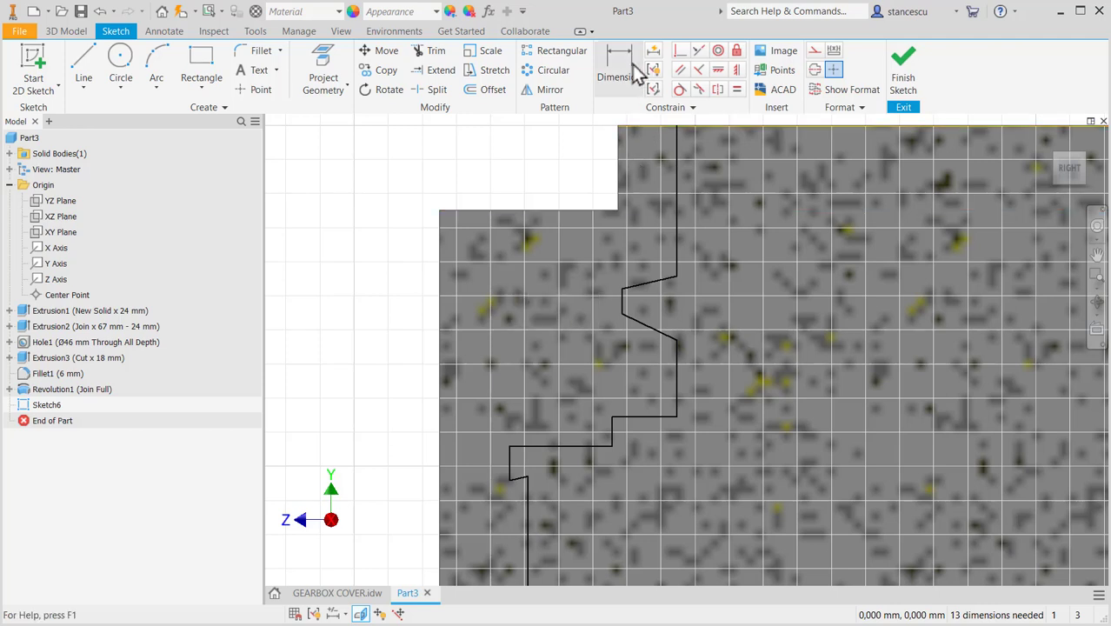
# Constrain the two slanted flanks of the seal groove to equal length
pyautogui.click(737, 90)
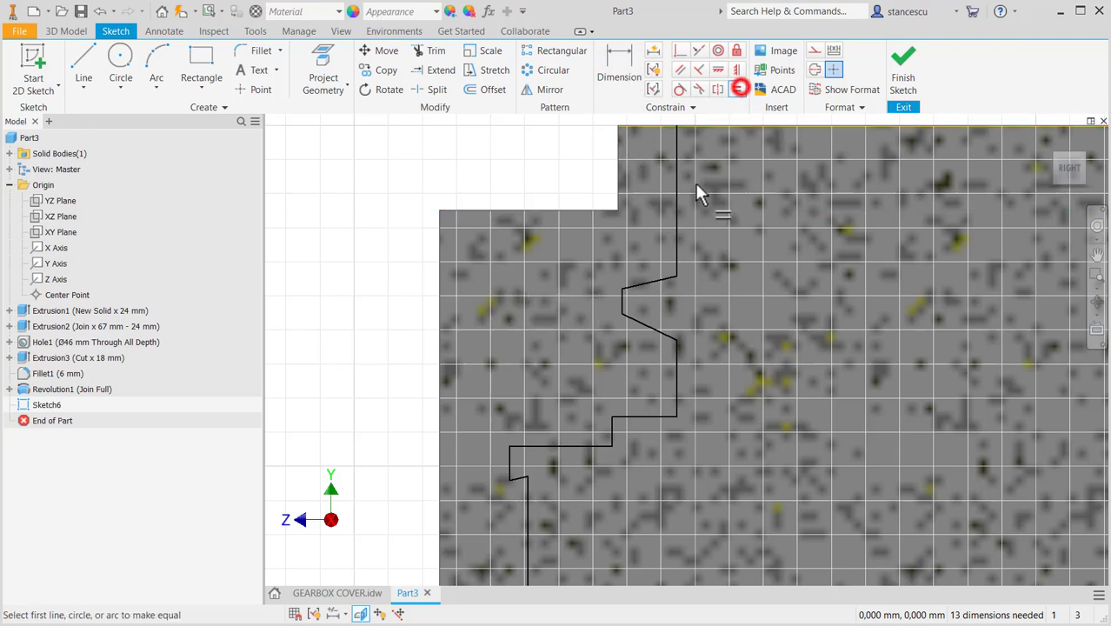
pyautogui.click(639, 280)
pyautogui.click(649, 327)
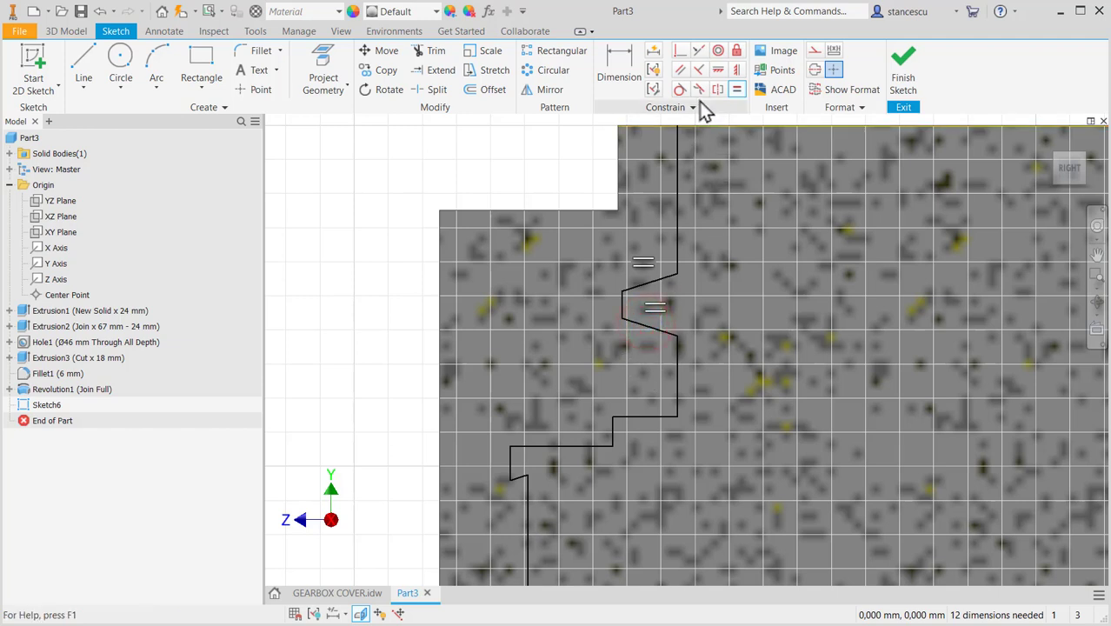
# Dimension the angle between the seal groove's two flanks as 14 degrees
pyautogui.click(615, 67)
pyautogui.click(650, 281)
pyautogui.click(645, 321)
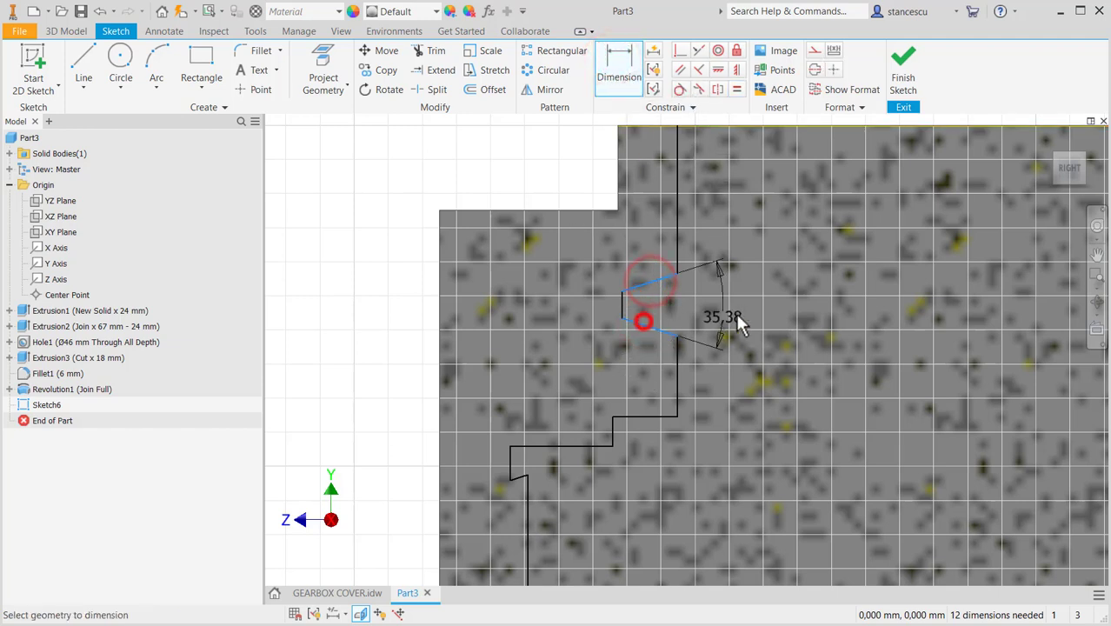
pyautogui.click(741, 310)
pyautogui.write('14')
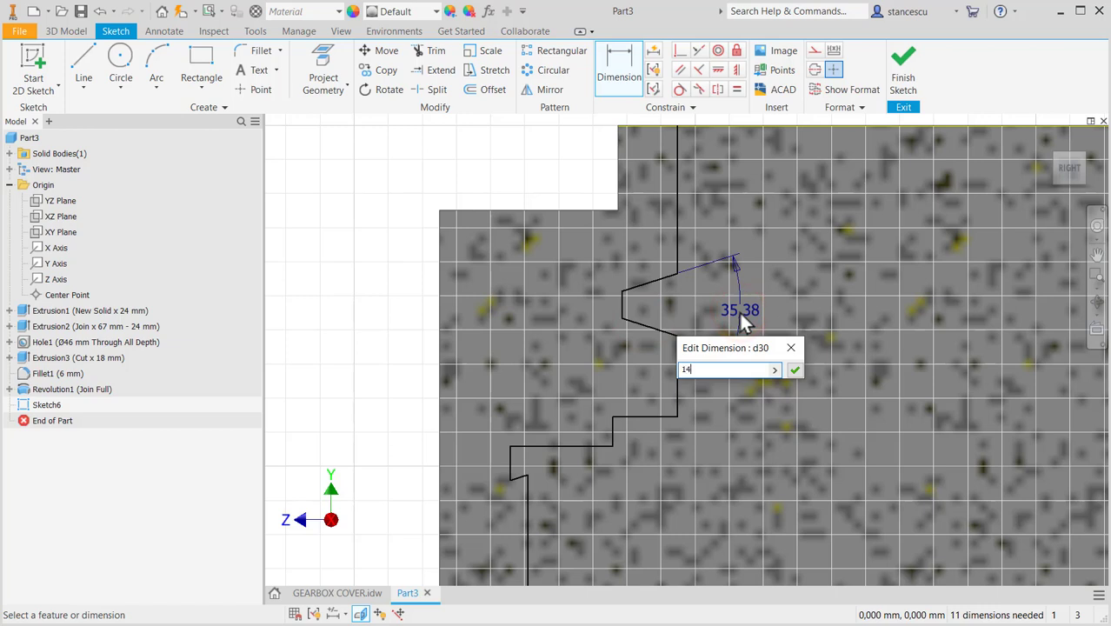
pyautogui.press('Return')
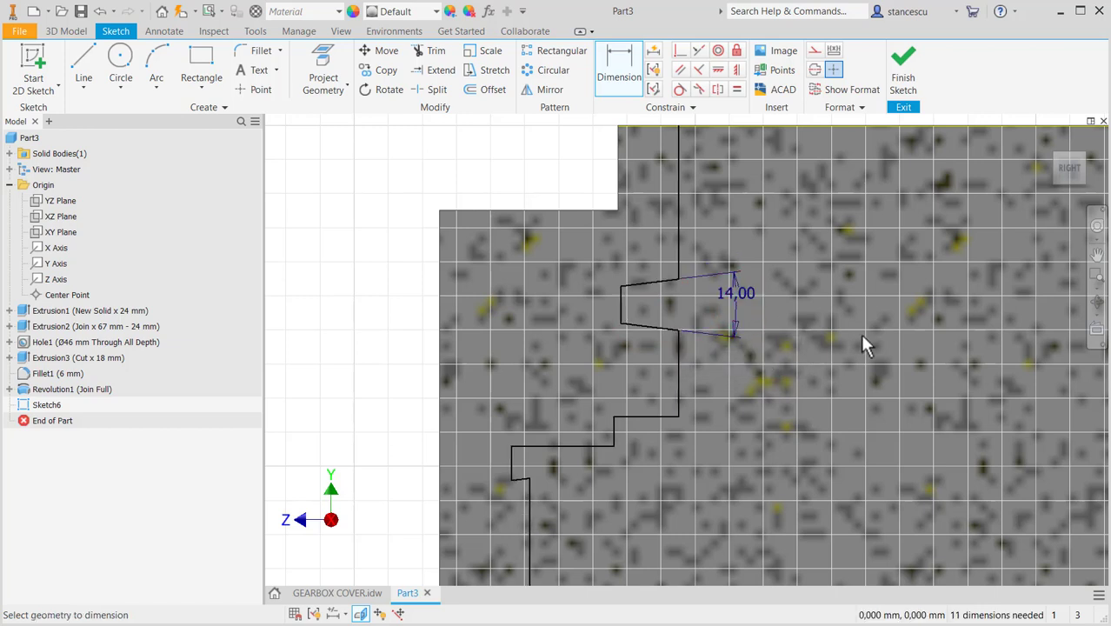
# Try to apply a horizontal and a vertical constraint to the short slanted line at the bore's lowest step
pyautogui.scroll(3, 484, 488)
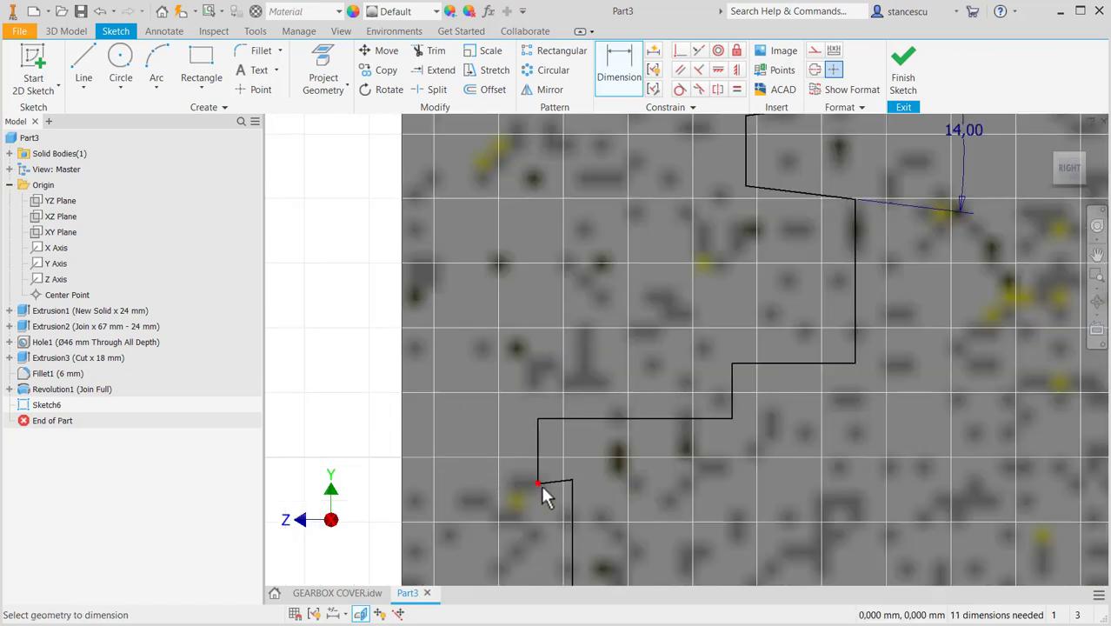
pyautogui.click(714, 73)
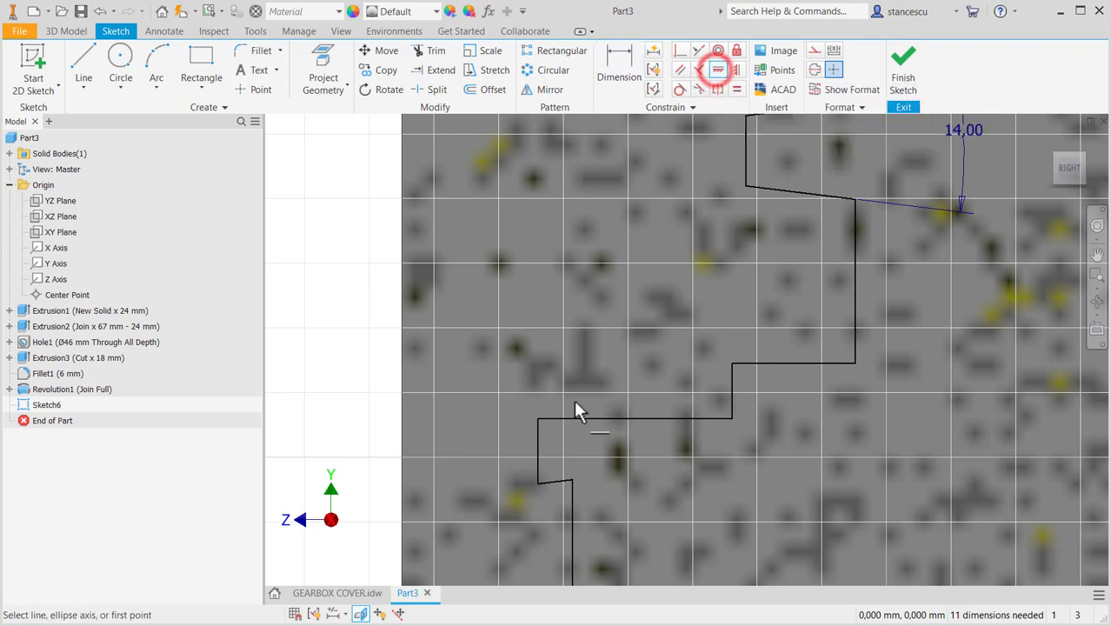
pyautogui.click(546, 481)
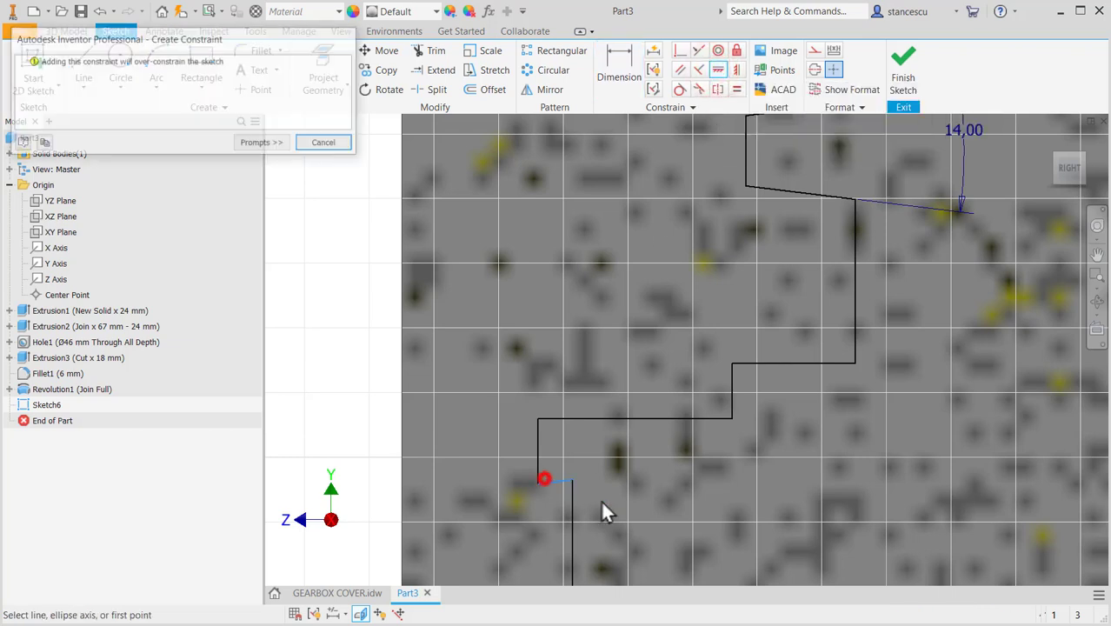
pyautogui.click(327, 144)
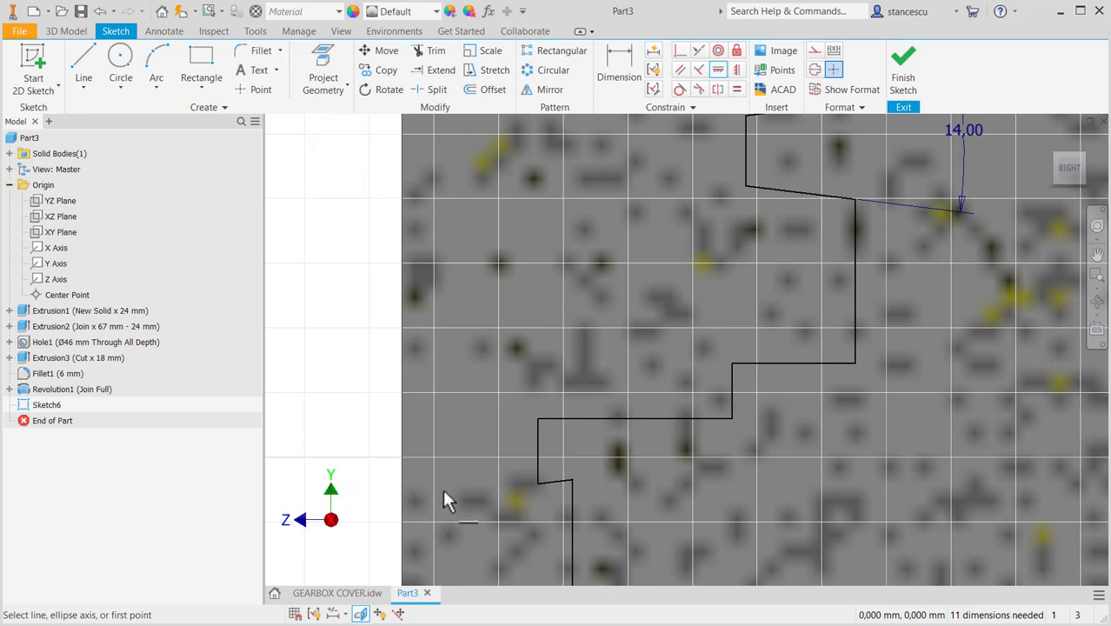
pyautogui.click(735, 70)
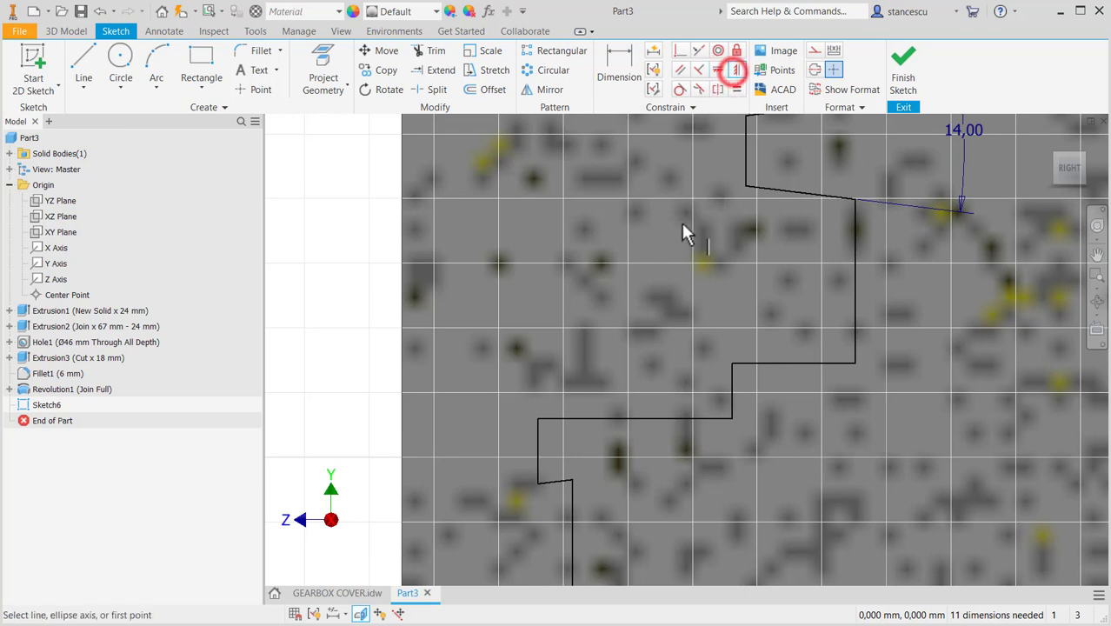
pyautogui.click(545, 483)
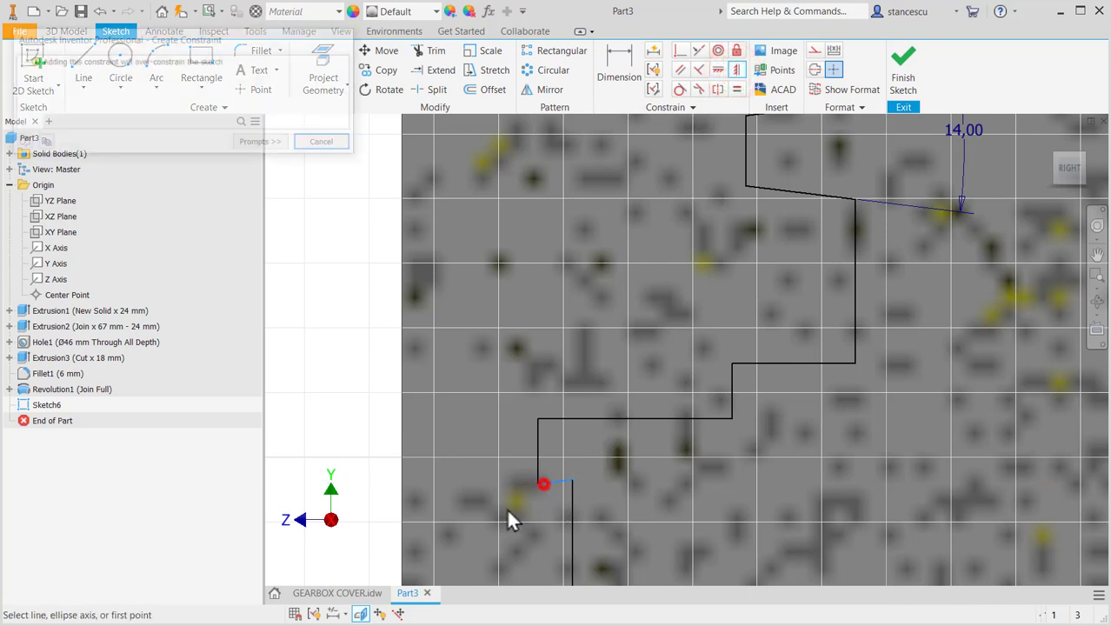
pyautogui.click(326, 144)
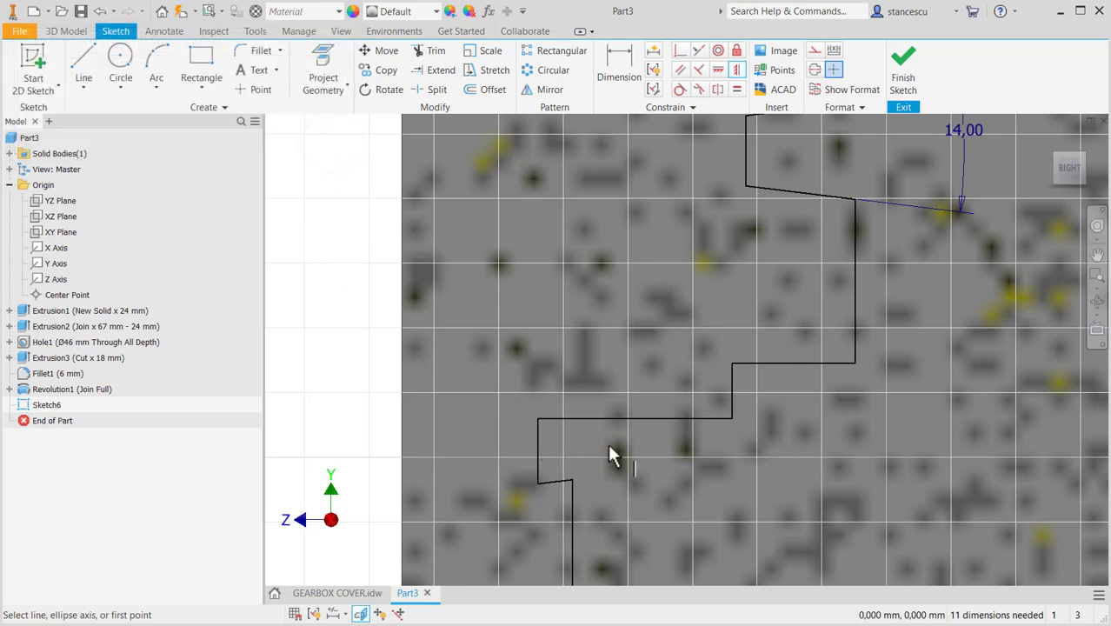
pyautogui.press('Escape')
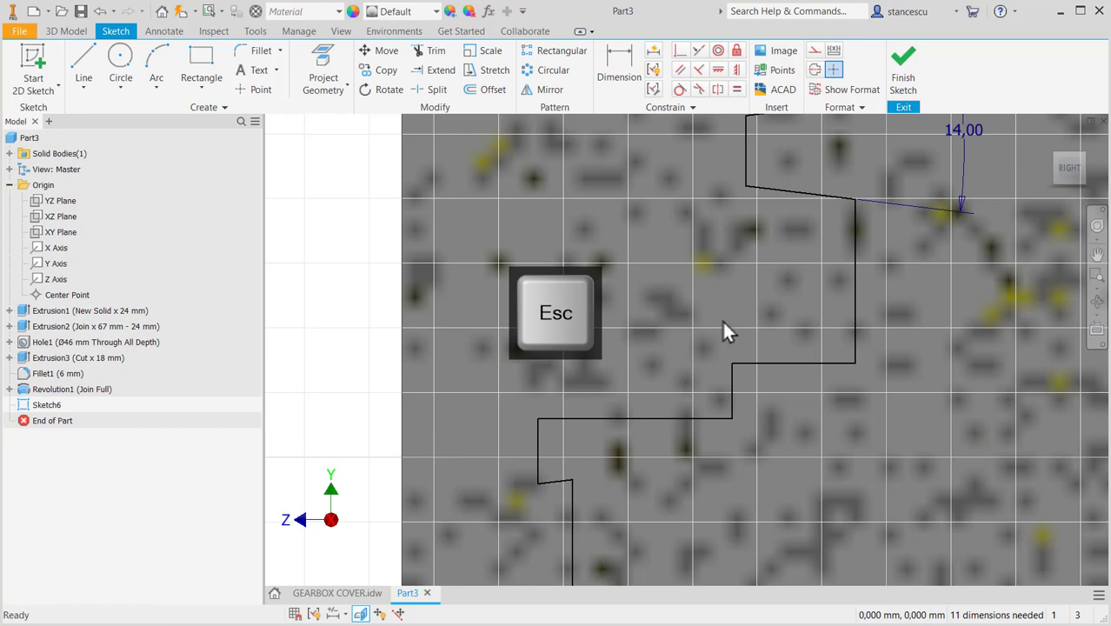
# Show the sketch constraints and delete the parallel constraint tying the short slanted step line to the groove's upper flank
pyautogui.moveTo(721, 318); pyautogui.dragTo(752, 342, button='middle')
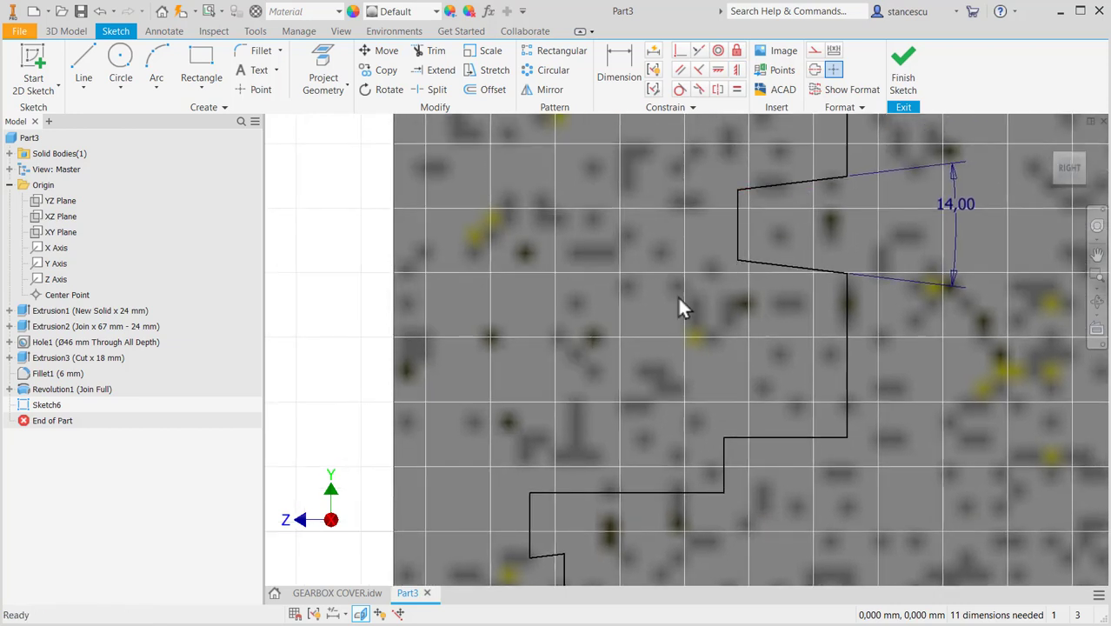
pyautogui.moveTo(679, 298); pyautogui.dragTo(707, 217, button='middle')
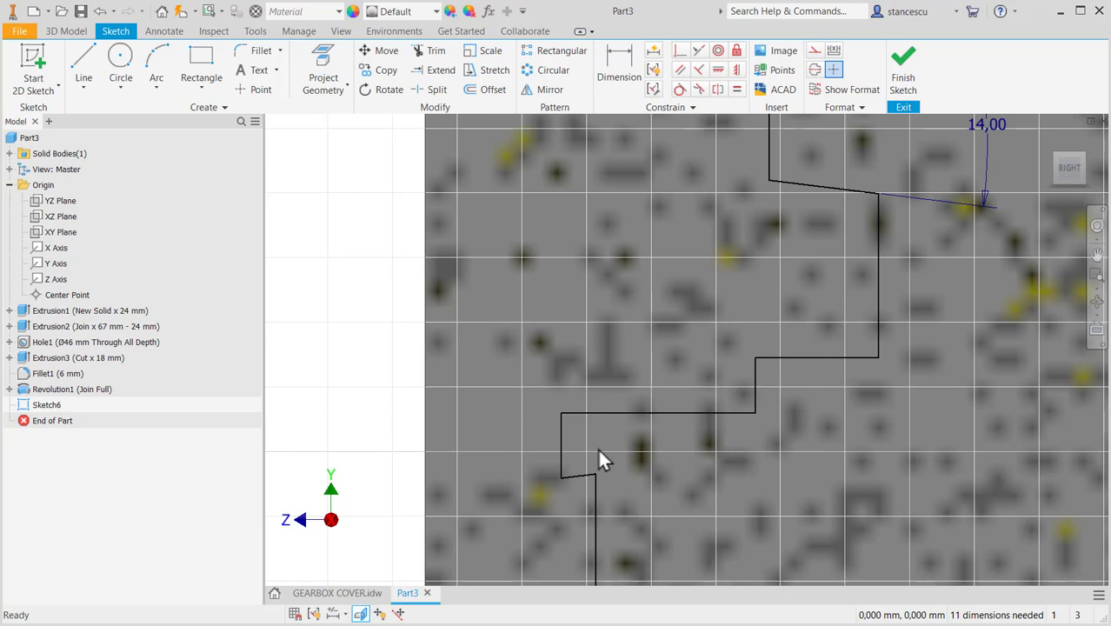
pyautogui.press('F8')
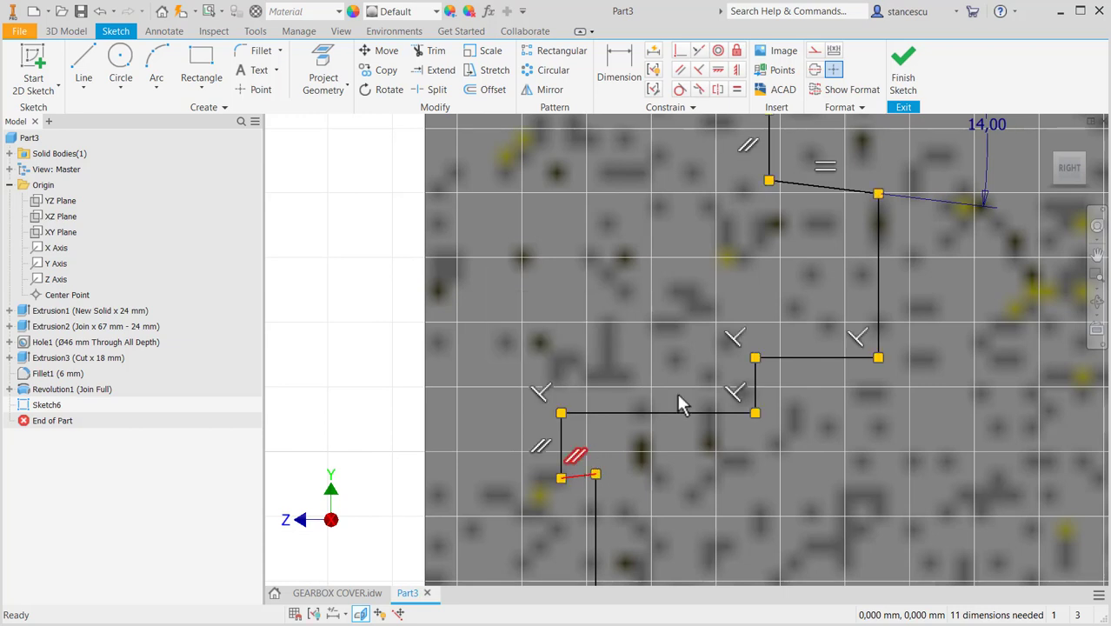
pyautogui.moveTo(773, 449); pyautogui.dragTo(758, 512, button='middle')
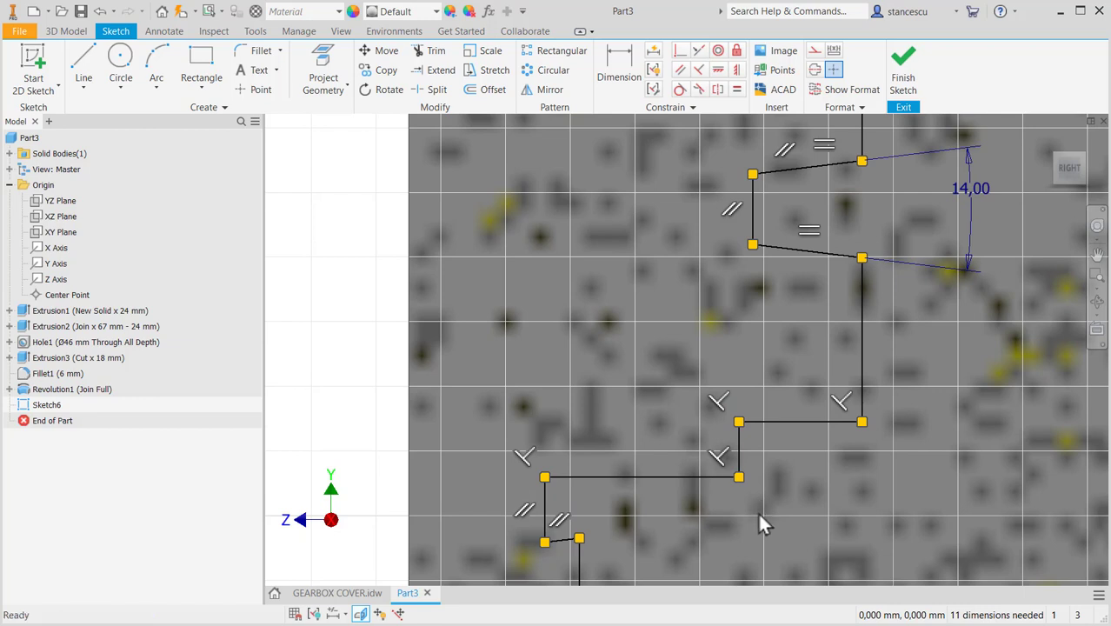
pyautogui.click(560, 520)
pyautogui.press('Delete')
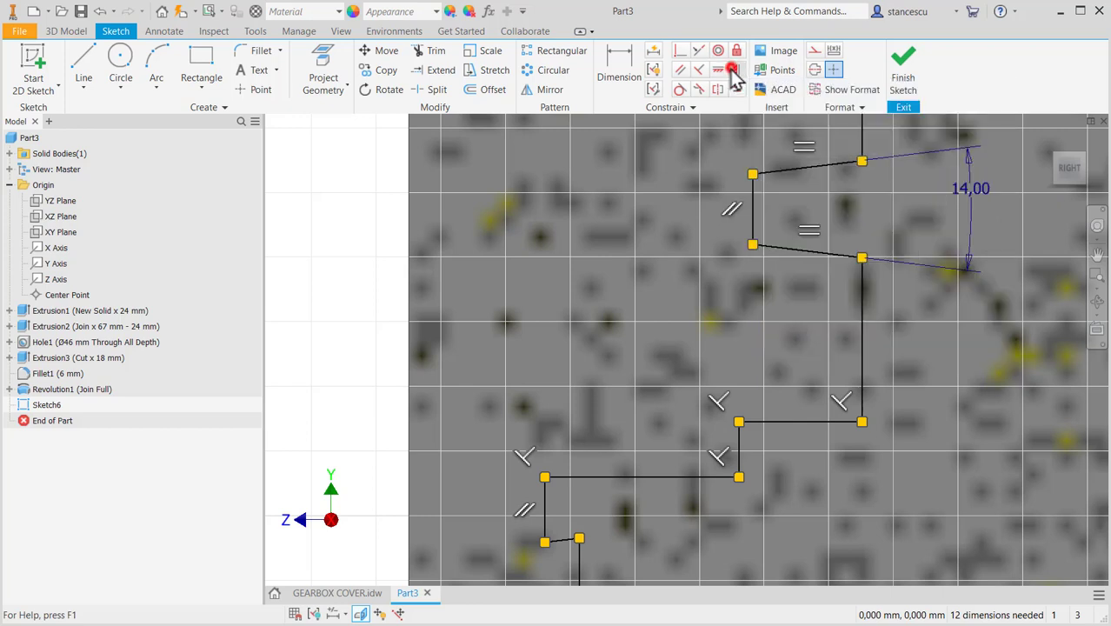
# Apply a vertical constraint to the short slanted line at the bore's lowest step
pyautogui.click(735, 70)
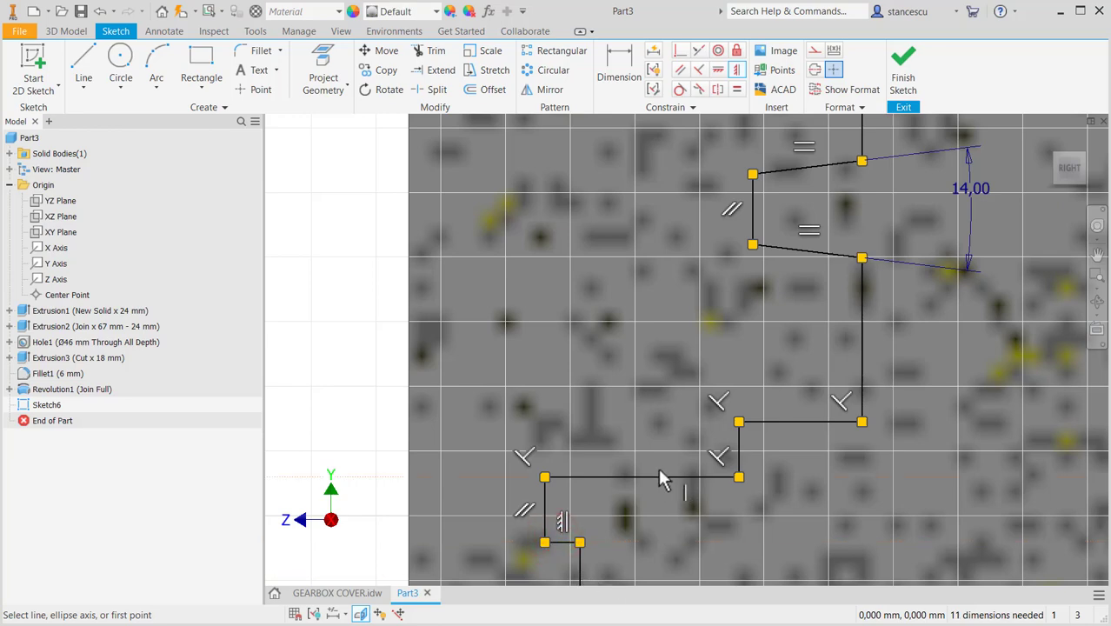
pyautogui.scroll(-3, 657, 467)
pyautogui.moveTo(657, 466); pyautogui.dragTo(613, 359, button='middle')
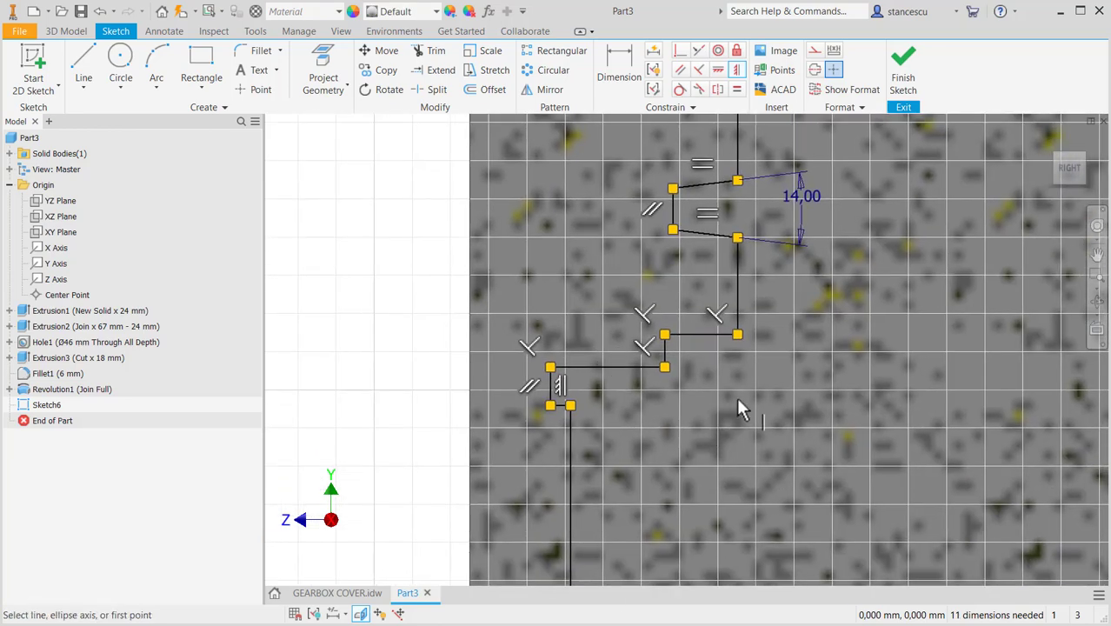
pyautogui.scroll(-2, 739, 409)
pyautogui.moveTo(765, 420); pyautogui.dragTo(723, 356, button='middle')
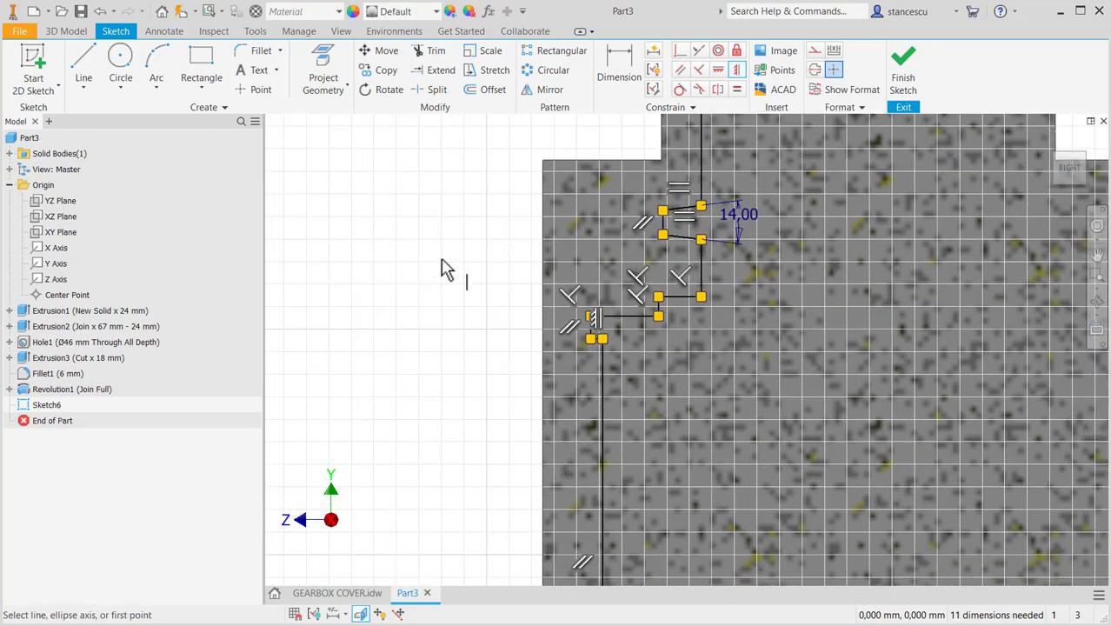
# Hide the sketch constraints
pyautogui.press('F9')
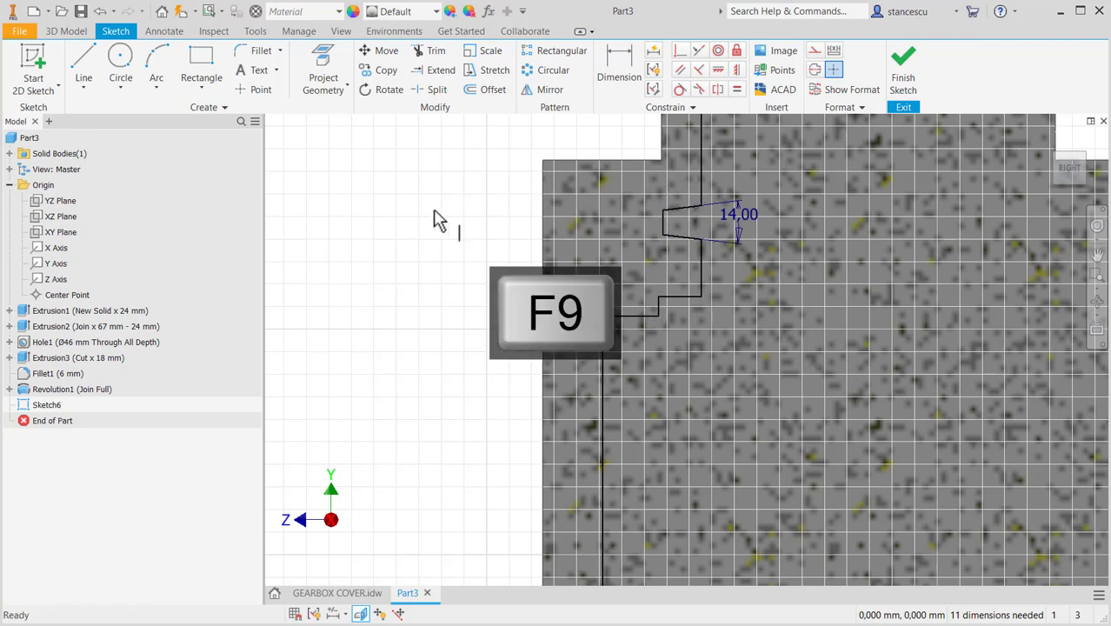
pyautogui.moveTo(454, 273); pyautogui.dragTo(453, 206, button='middle')
pyautogui.moveTo(435, 293); pyautogui.dragTo(430, 397, button='middle')
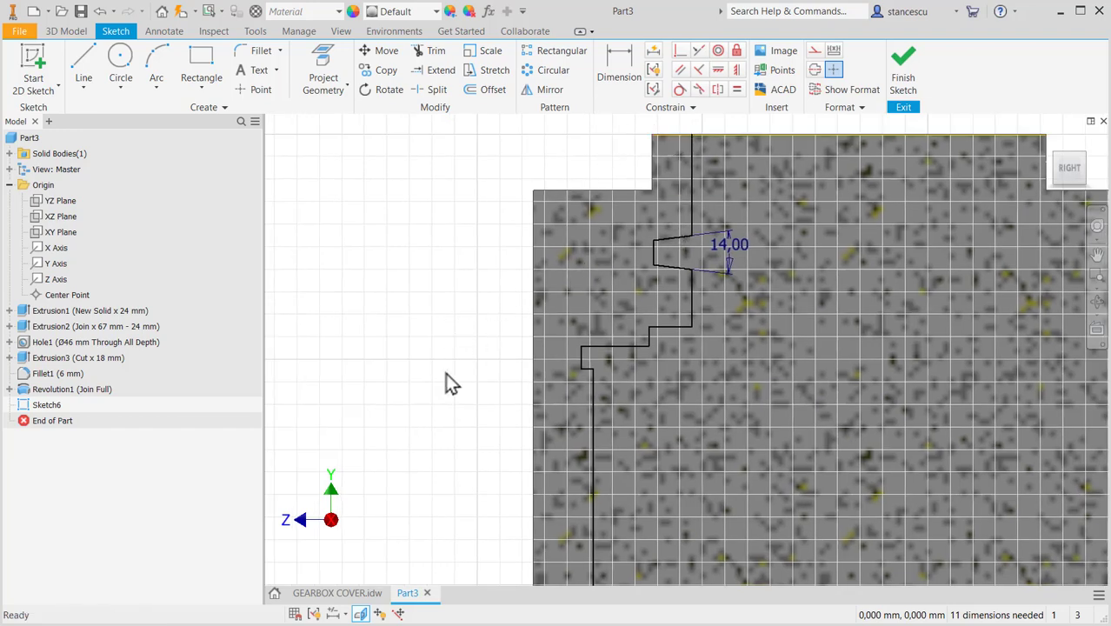
# Check the bore diameters and step depths in the section view of the gearbox cover drawing, then return to the part sketch
pyautogui.click(366, 591)
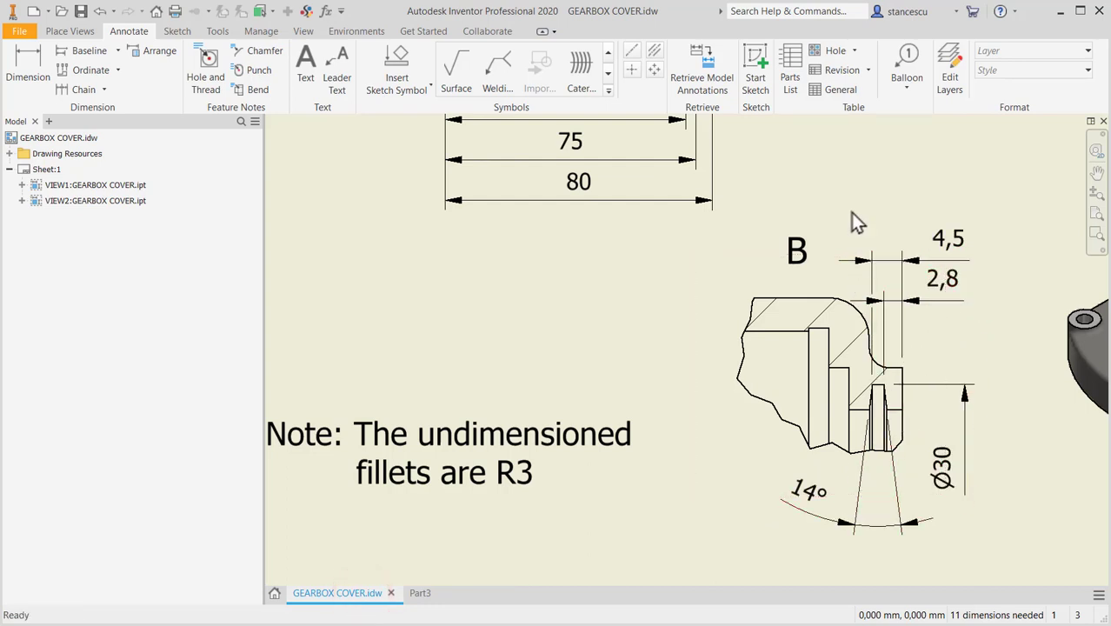
pyautogui.scroll(-3, 850, 212)
pyautogui.moveTo(850, 192); pyautogui.dragTo(821, 439, button='middle')
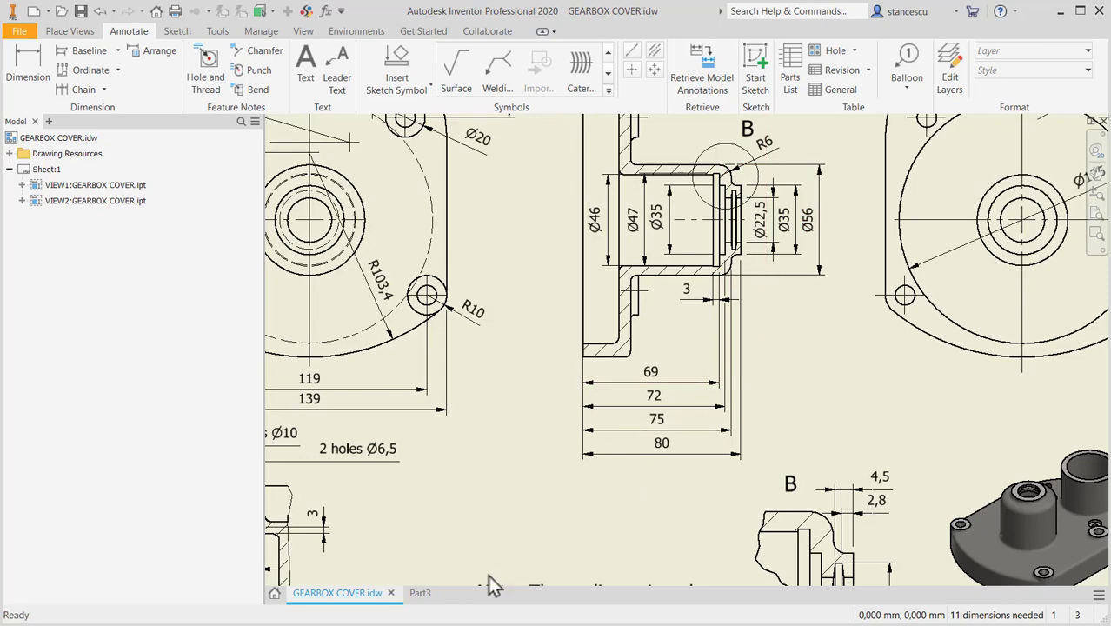
pyautogui.click(419, 593)
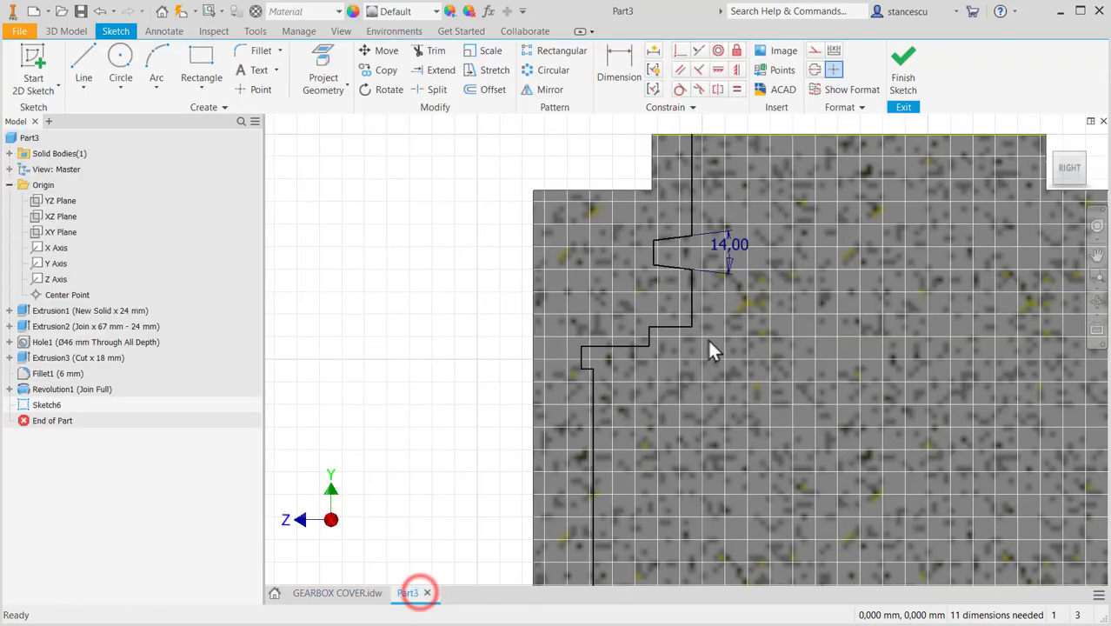
pyautogui.click(619, 61)
pyautogui.click(691, 196)
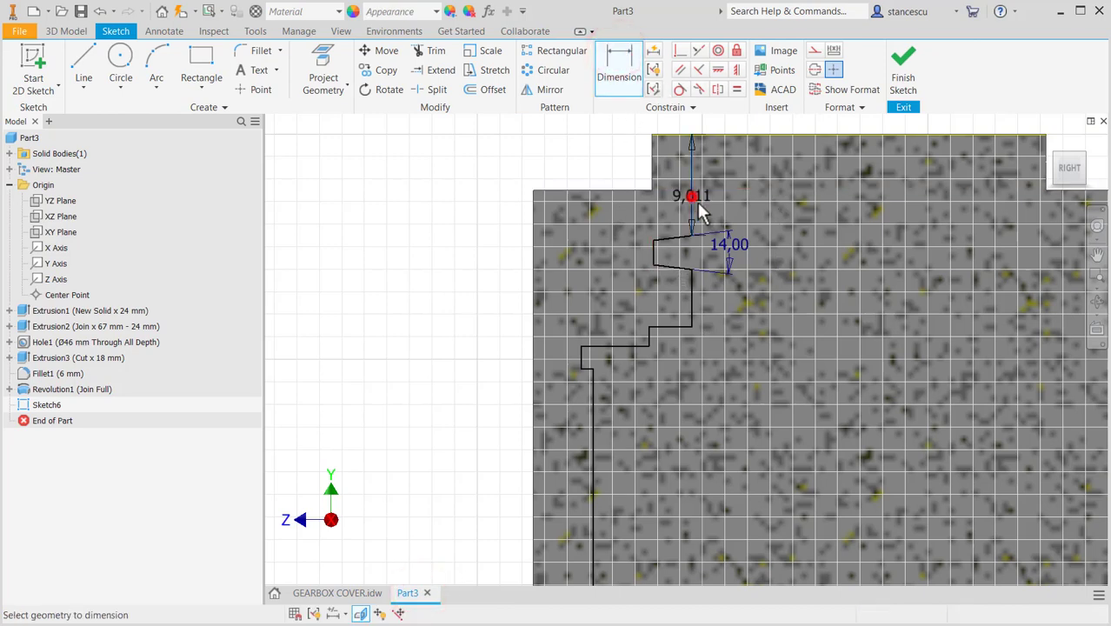
pyautogui.moveTo(807, 210); pyautogui.dragTo(806, 368, button='middle')
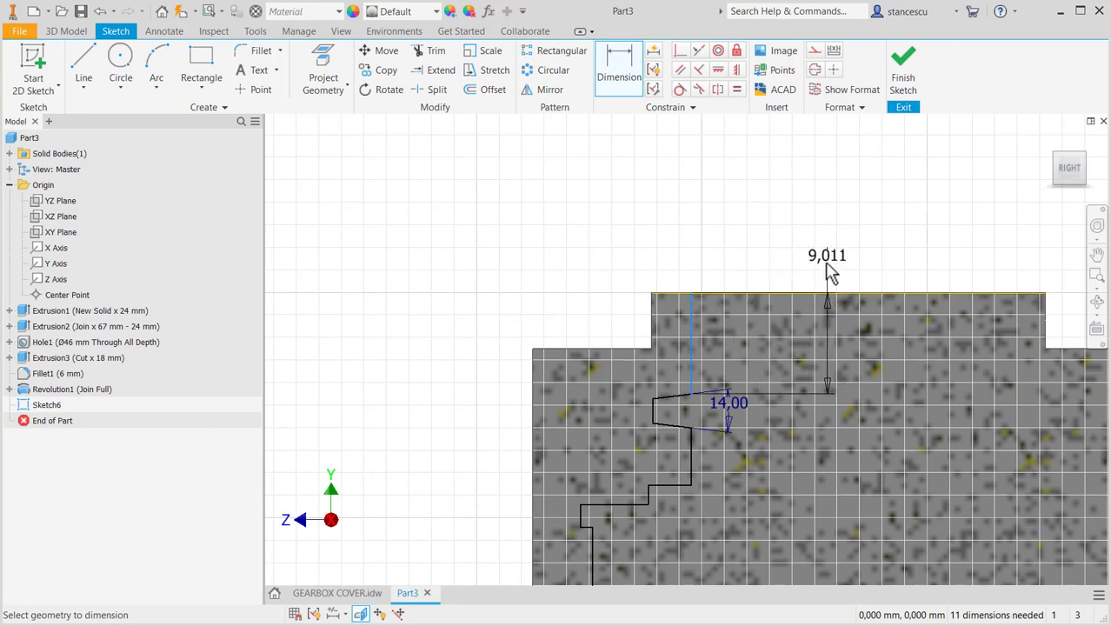
pyautogui.scroll(-2, 827, 270)
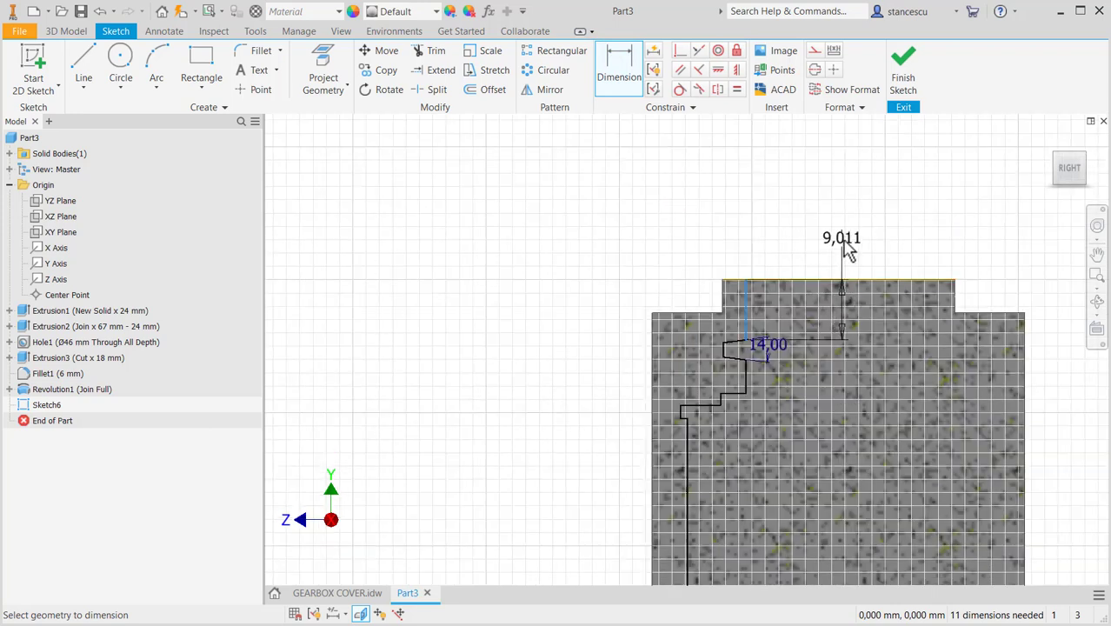
pyautogui.press('Escape')
pyautogui.scroll(-2, 819, 252)
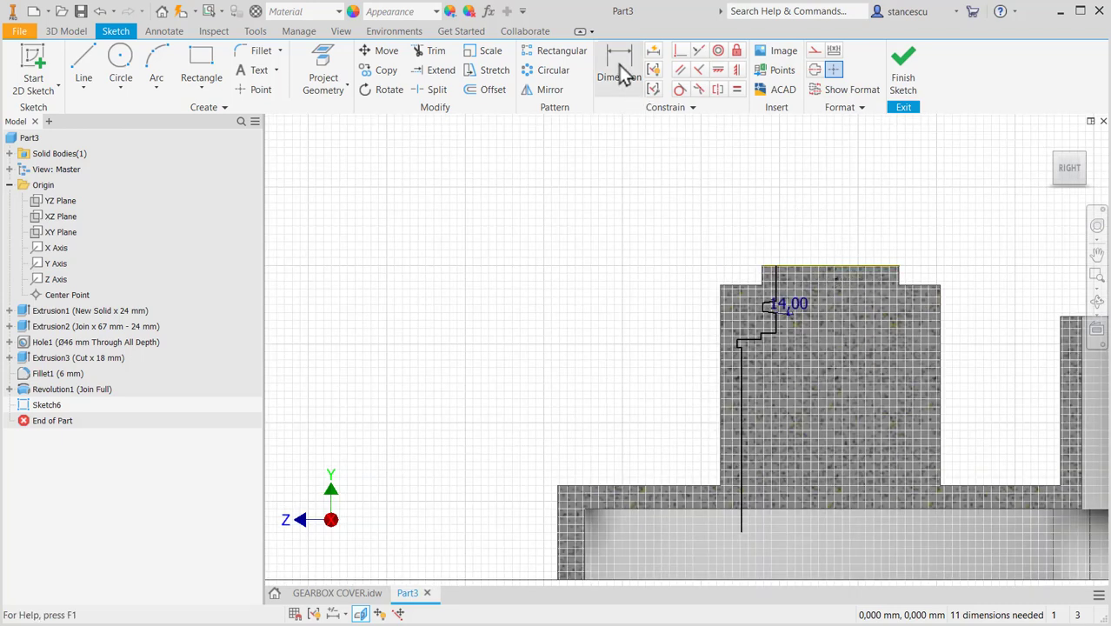
# Sketch a vertical axis line about 67.7 mm down from the midpoint of the boss's top edge and join it to the bore profile's lower end
pyautogui.click(81, 63)
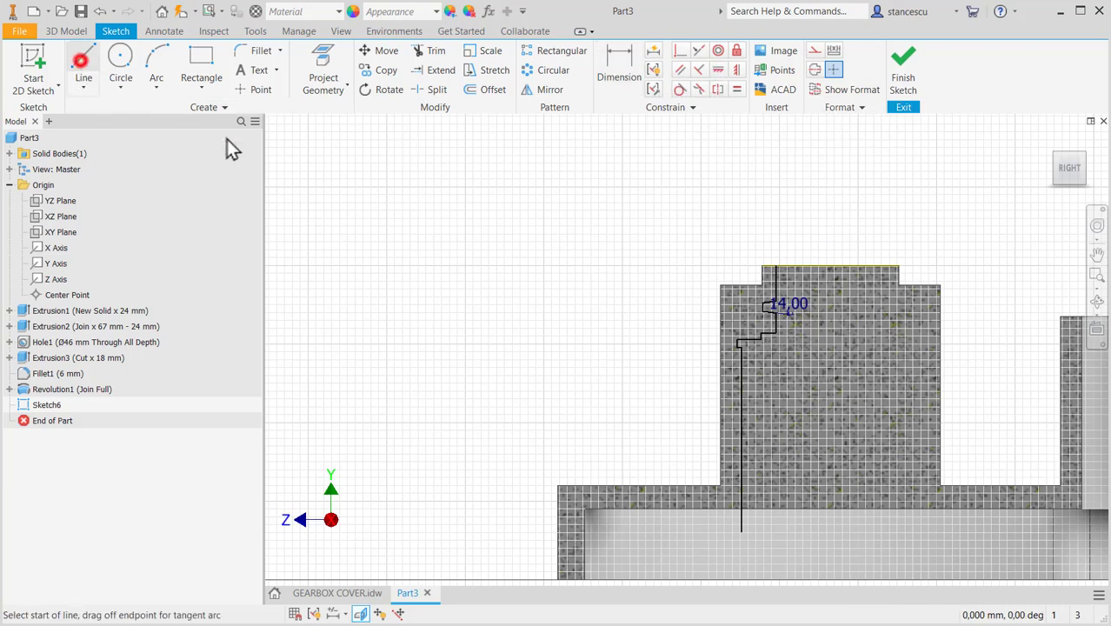
pyautogui.click(831, 264)
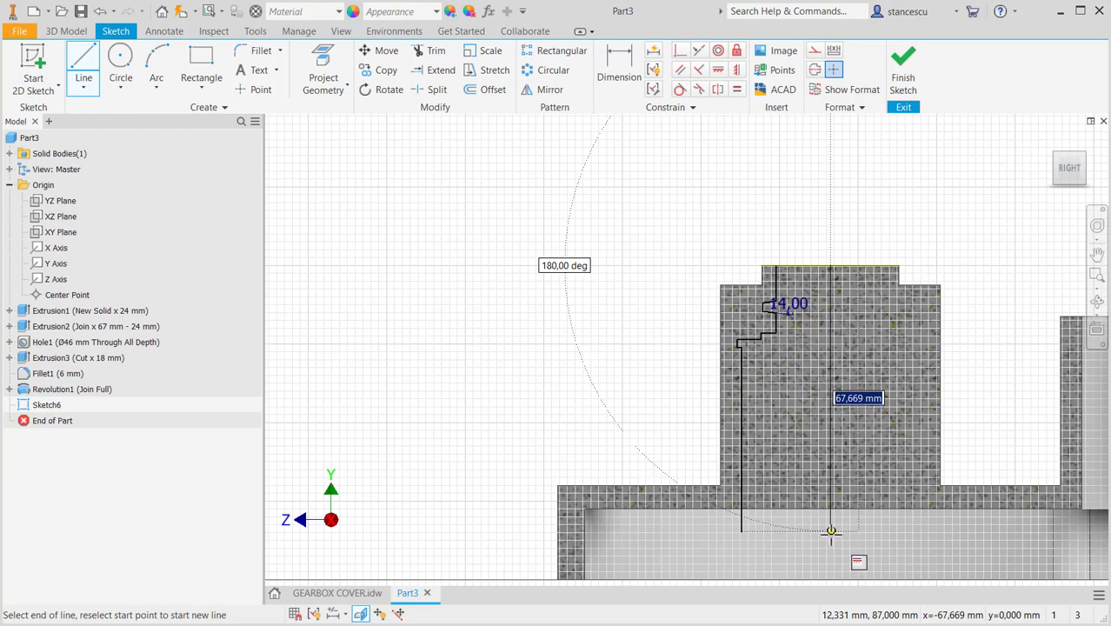
pyautogui.click(830, 530)
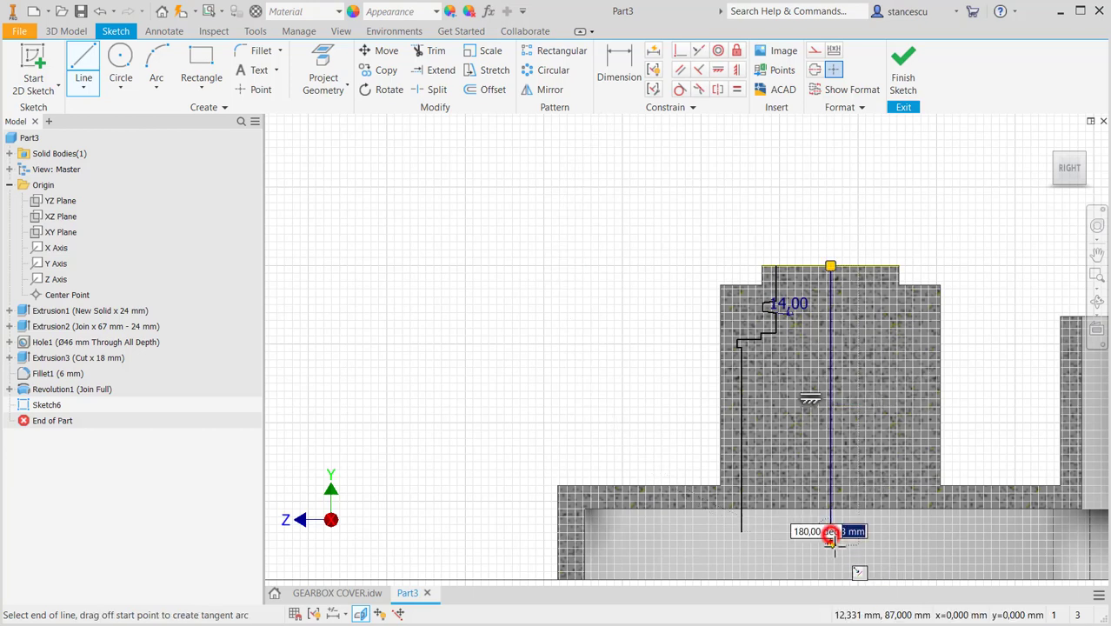
pyautogui.click(740, 531)
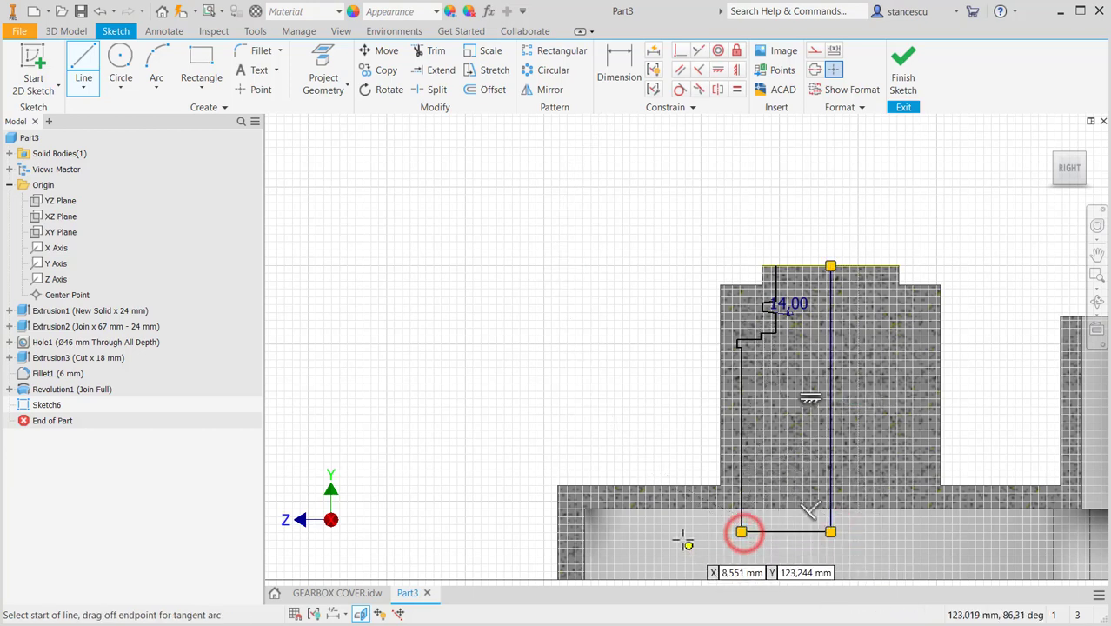
pyautogui.press('Escape')
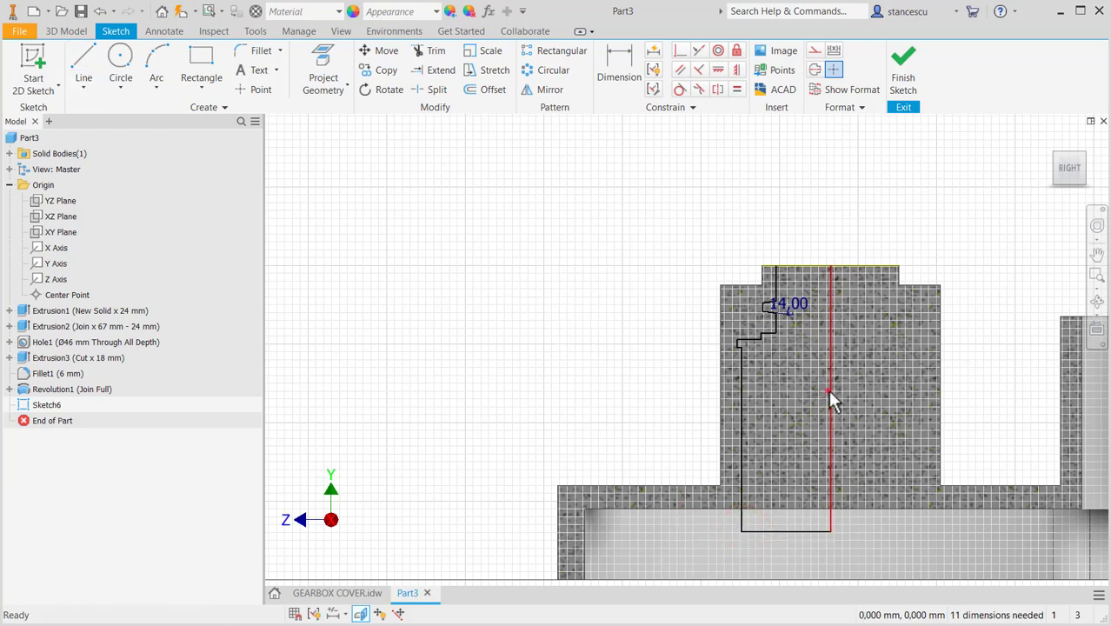
pyautogui.moveTo(828, 389)
pyautogui.mouseDown()
pyautogui.moveTo(809, 396)
pyautogui.moveTo(835, 401)
pyautogui.mouseUp()
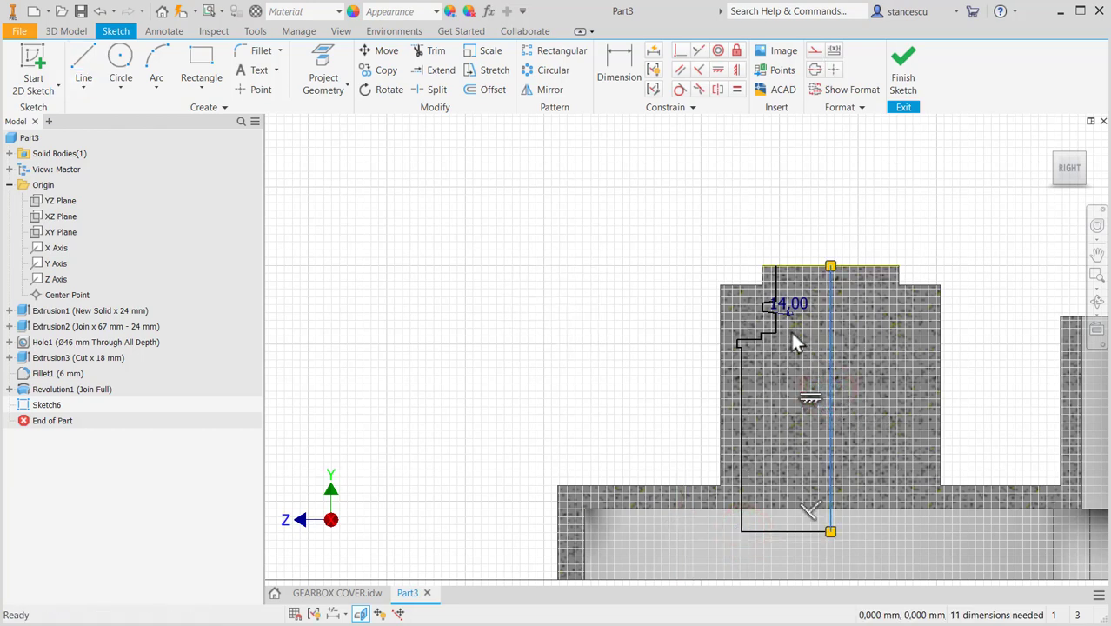
pyautogui.click(699, 50)
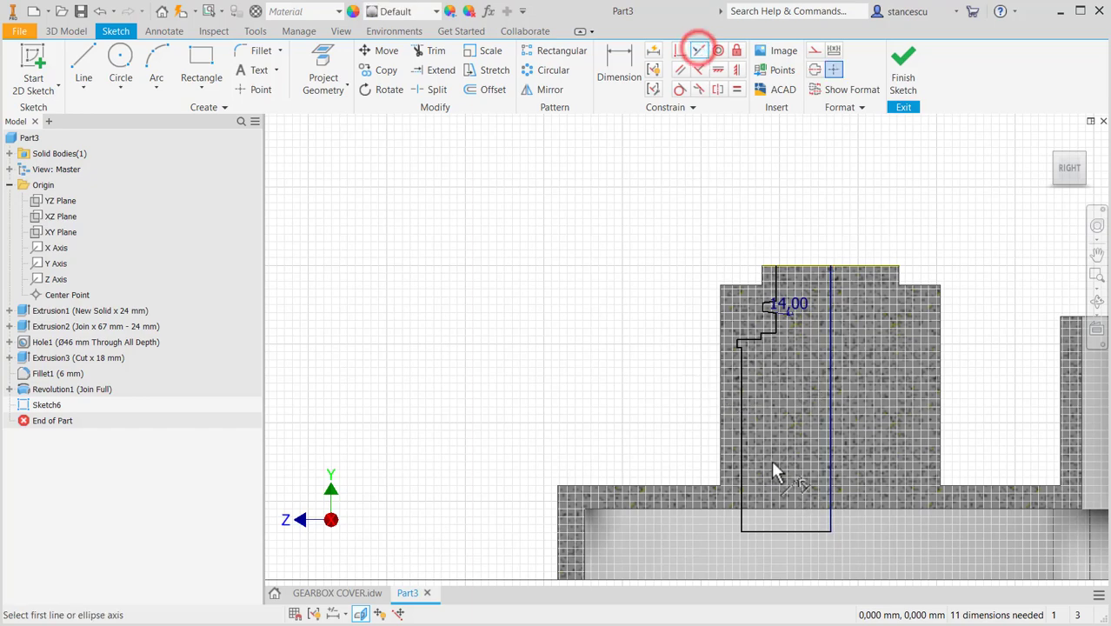
pyautogui.click(780, 530)
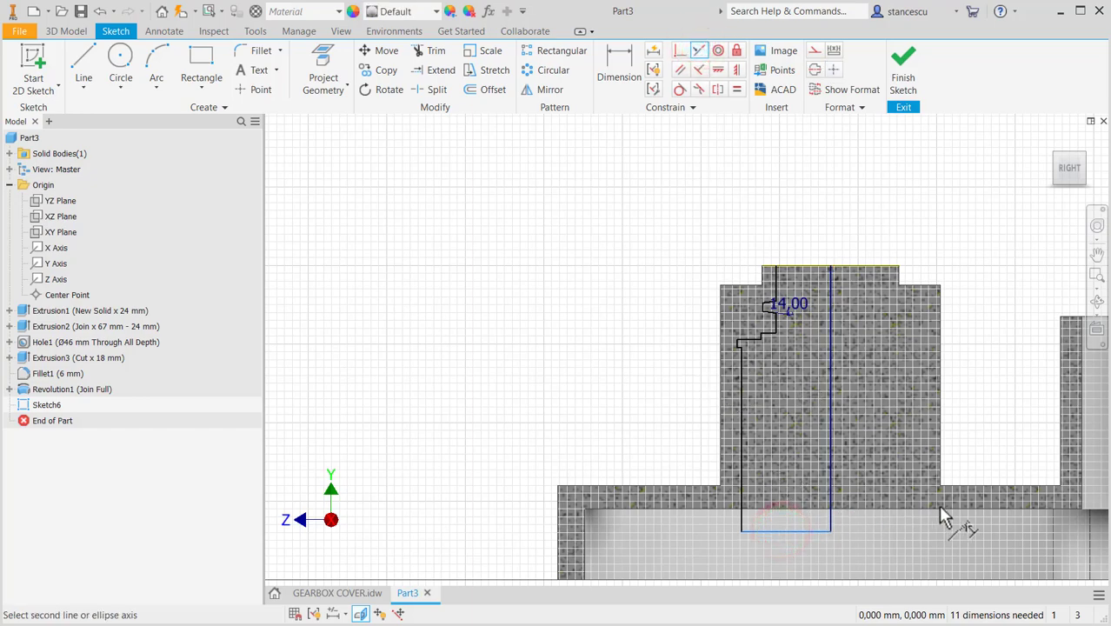
pyautogui.moveTo(1029, 509); pyautogui.dragTo(860, 517, button='middle')
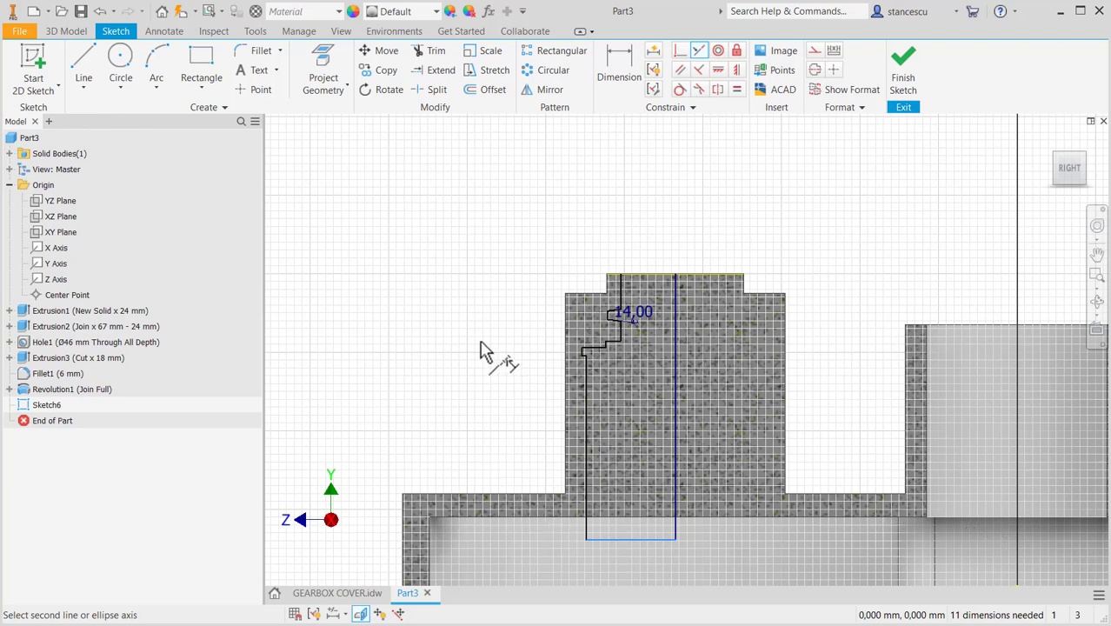
pyautogui.press('Escape')
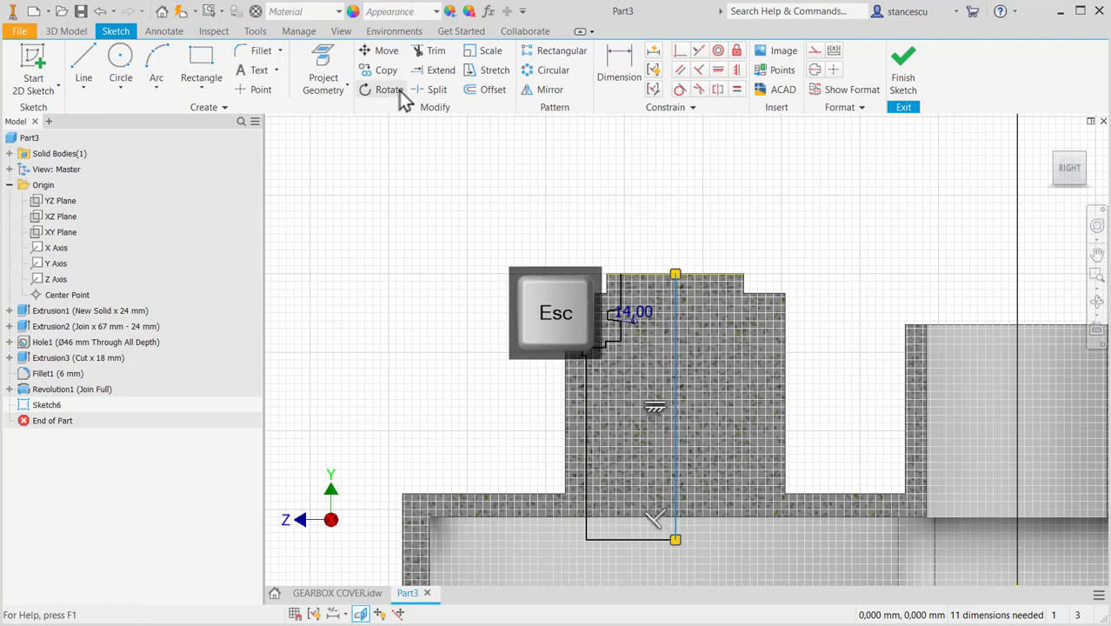
# Project the cover wall's inner edge into the sketch and make the profile's bottom line collinear with it
pyautogui.click(319, 62)
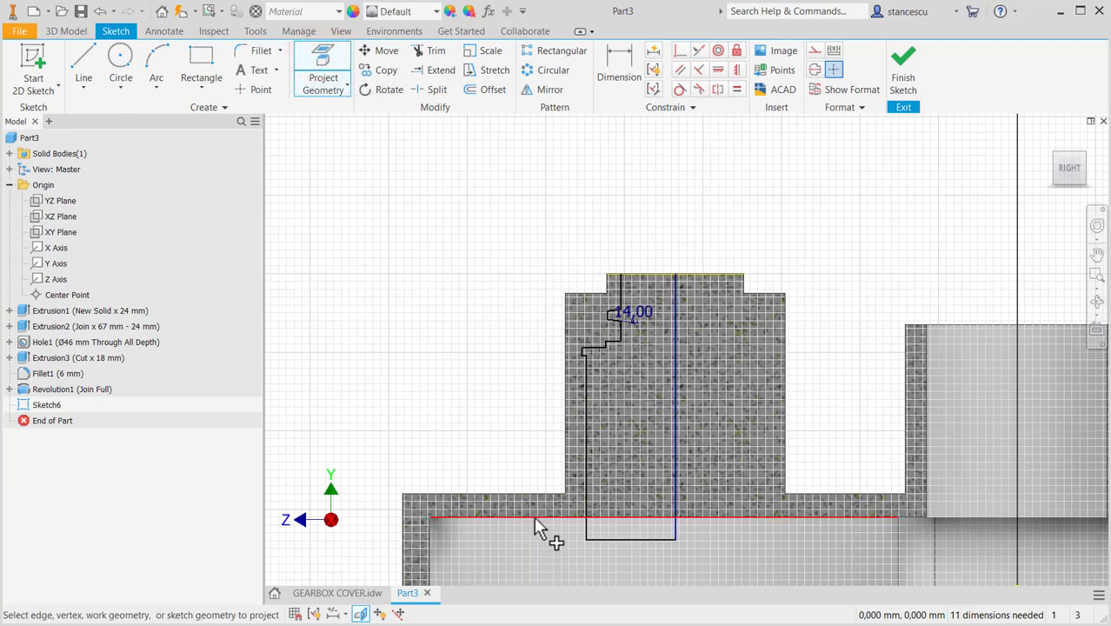
pyautogui.click(532, 516)
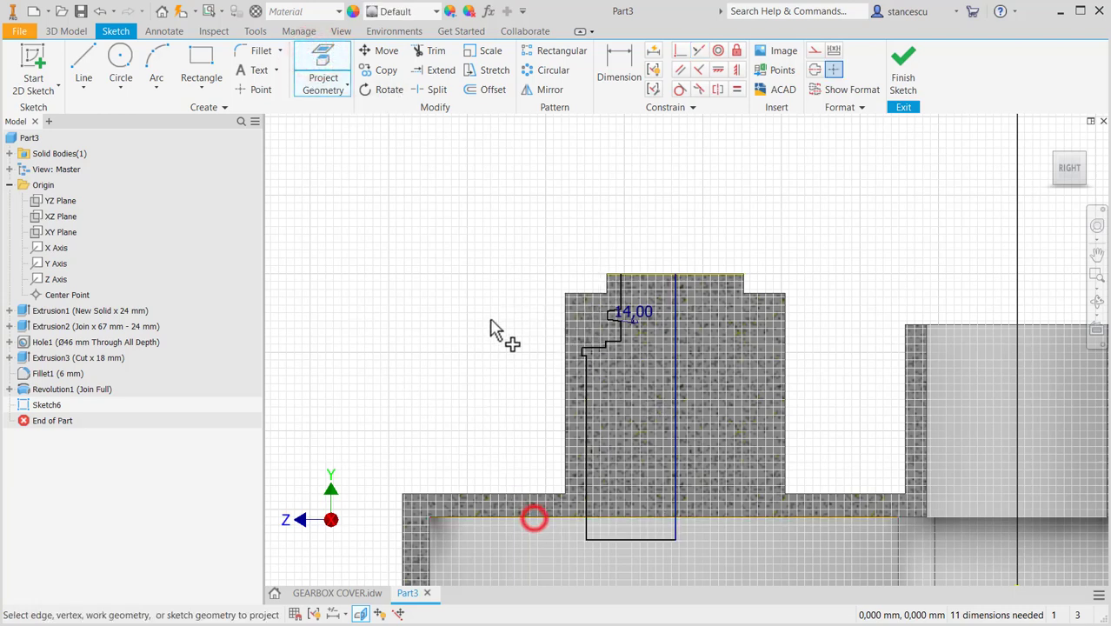
pyautogui.click(700, 49)
pyautogui.click(659, 538)
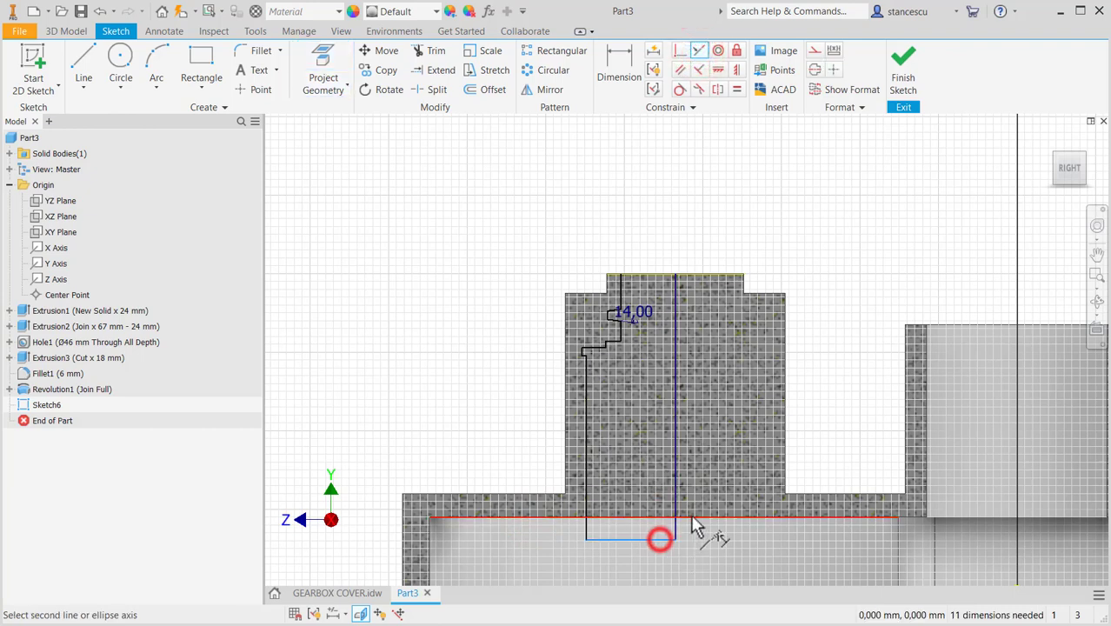
pyautogui.click(691, 517)
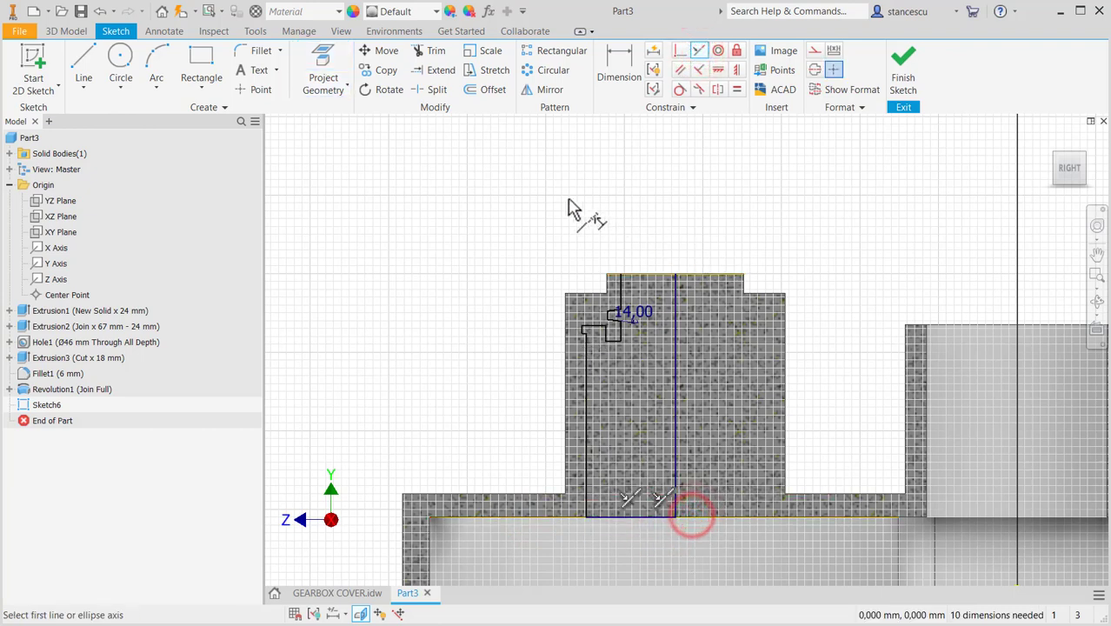
pyautogui.press('Escape')
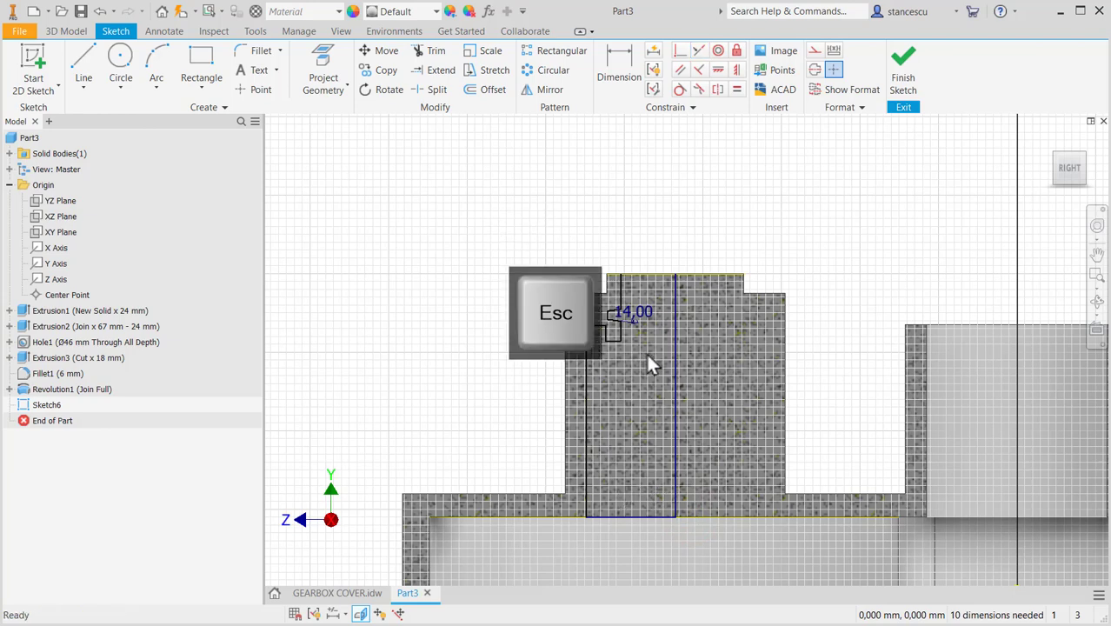
# Close the profile with a line along the boss's top edge from the bore line's upper end to the axis line
pyautogui.click(84, 56)
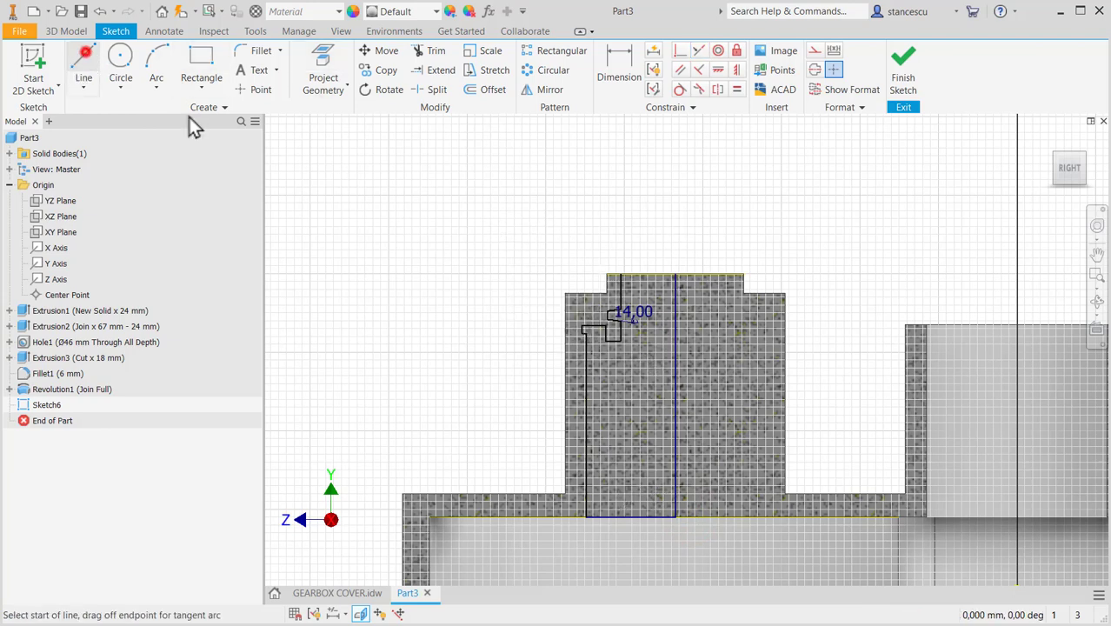
pyautogui.click(619, 275)
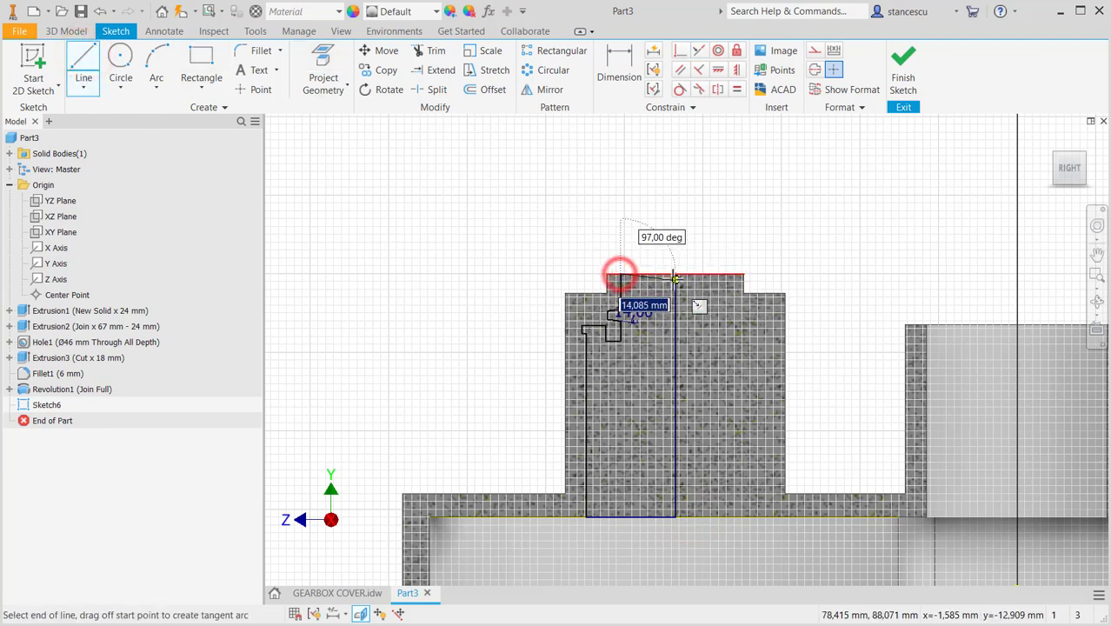
pyautogui.press('Escape')
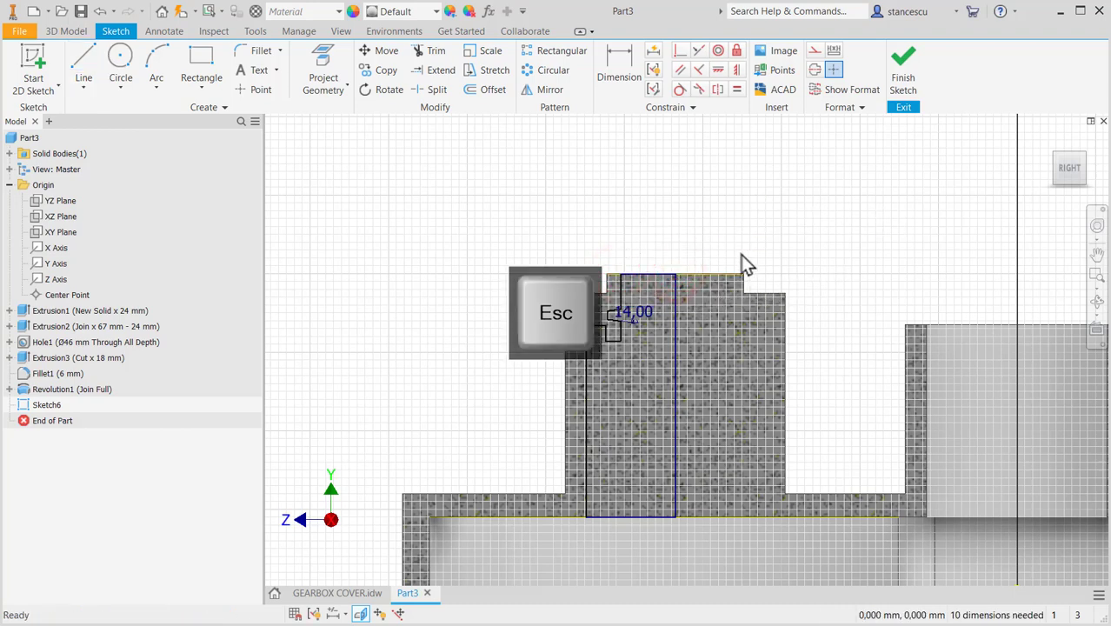
# Convert the long vertical line at the middle of the boss into a centerline
pyautogui.click(695, 355)
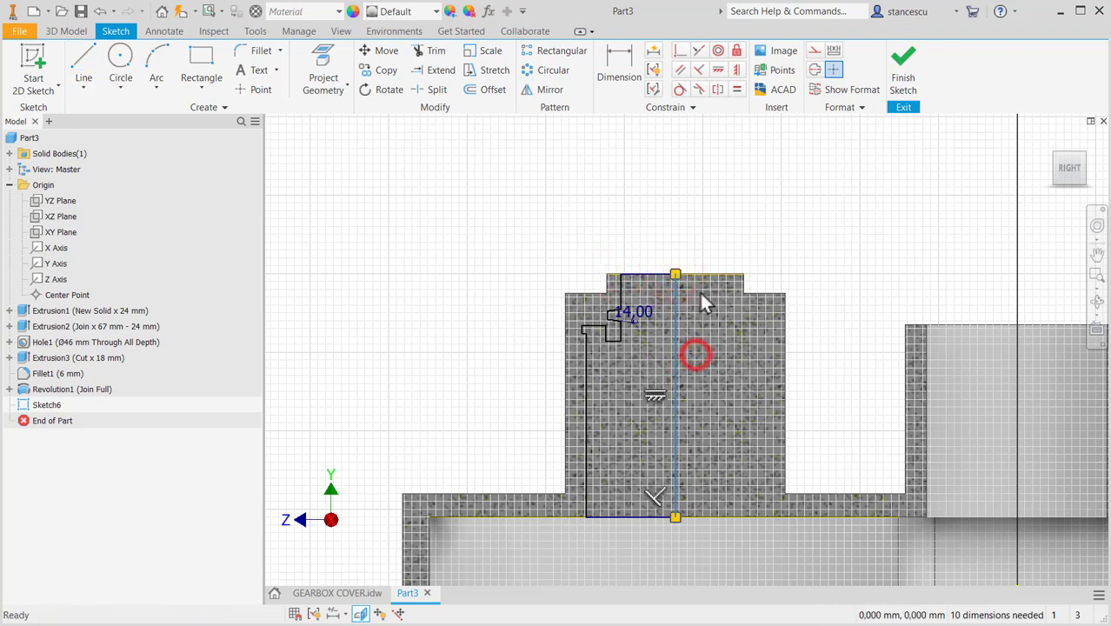
pyautogui.click(813, 71)
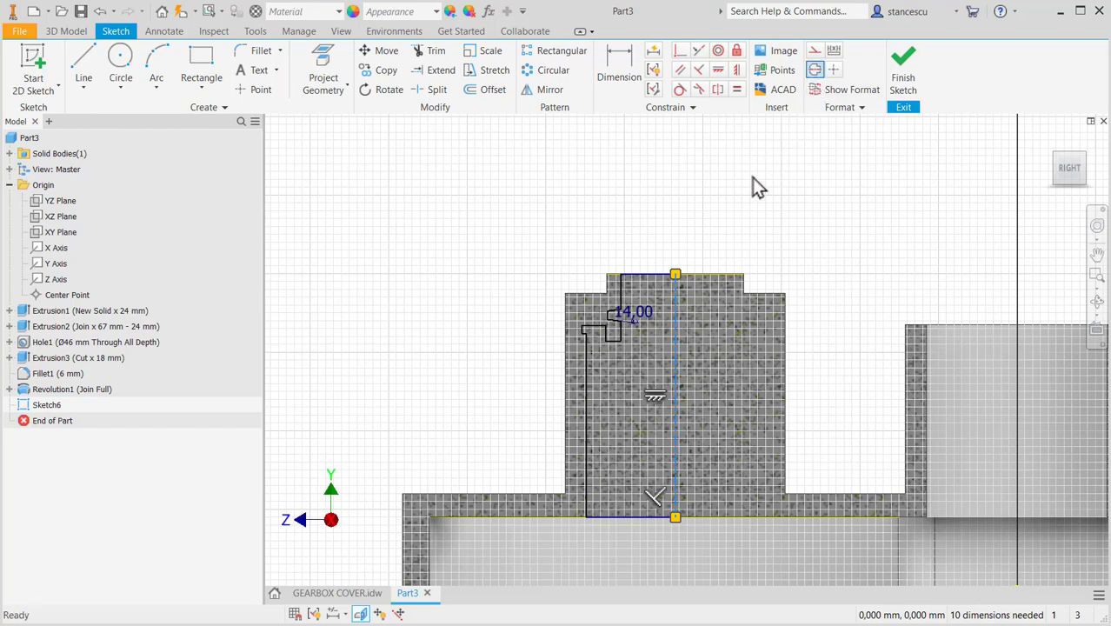
pyautogui.scroll(3, 704, 258)
pyautogui.click(705, 236)
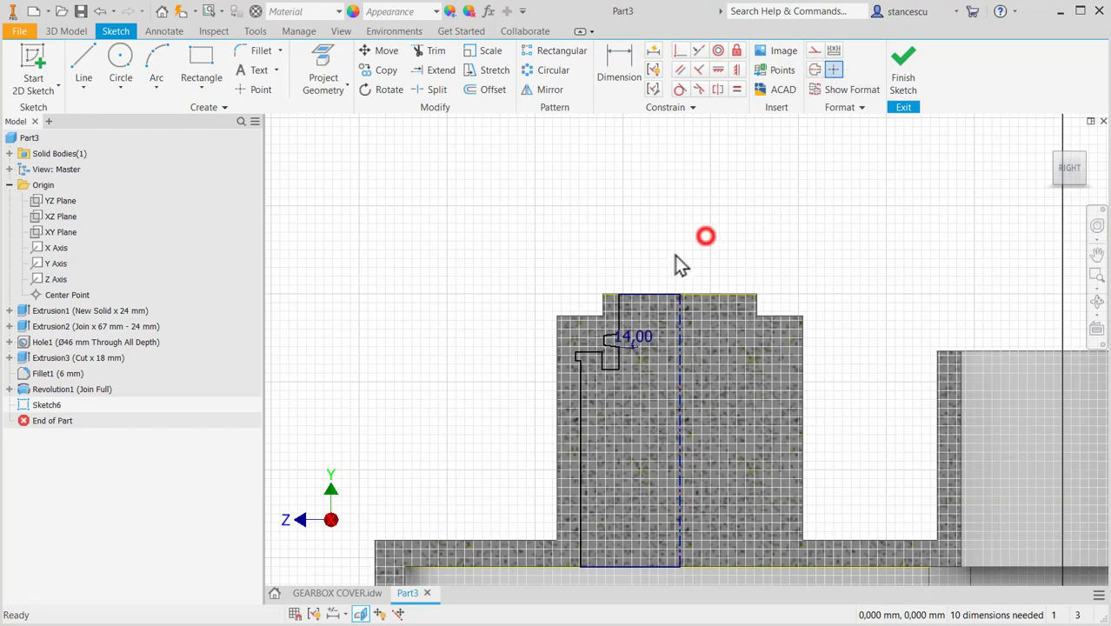
# Dimension the profile's uppermost vertical line as a diameter about the centerline and set it to 22.5 mm
pyautogui.moveTo(649, 273); pyautogui.dragTo(675, 203, button='middle')
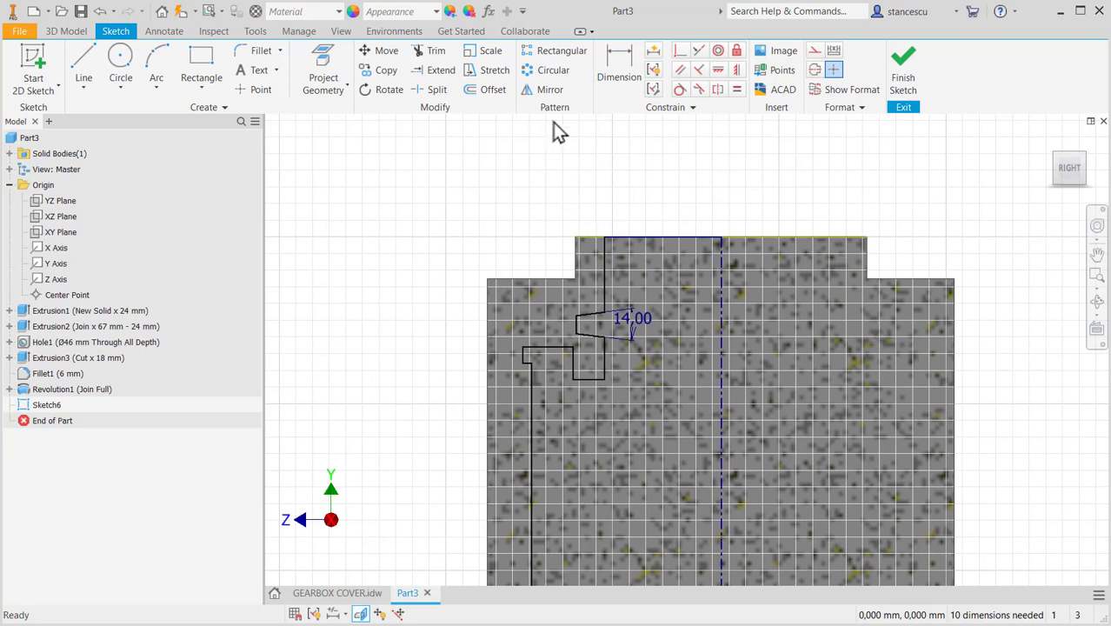
pyautogui.scroll(2, 604, 135)
pyautogui.click(623, 73)
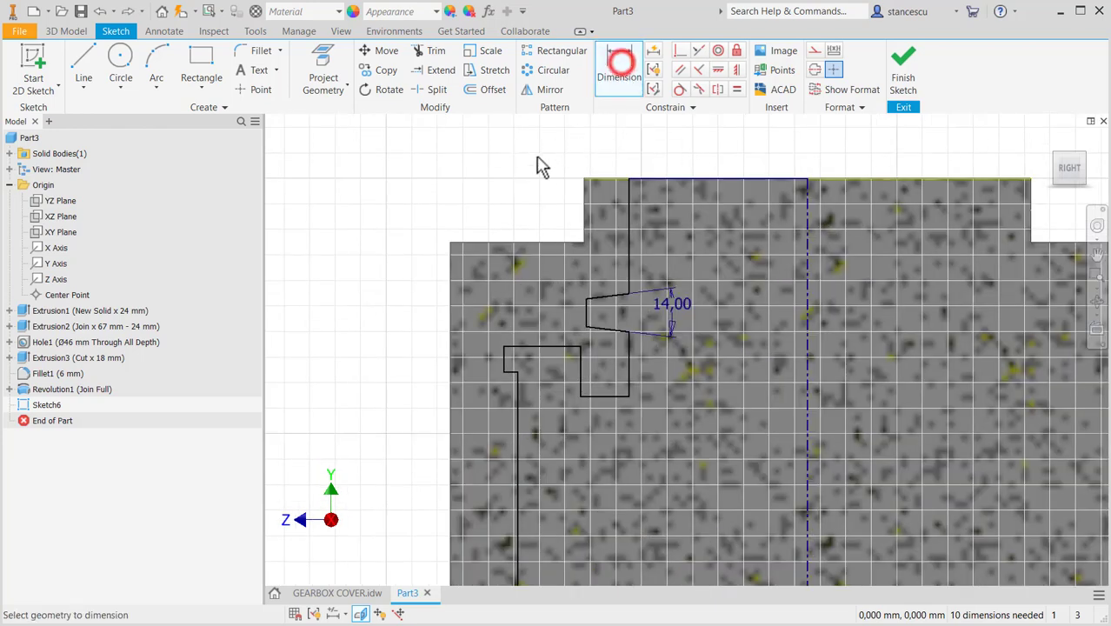
pyautogui.click(624, 213)
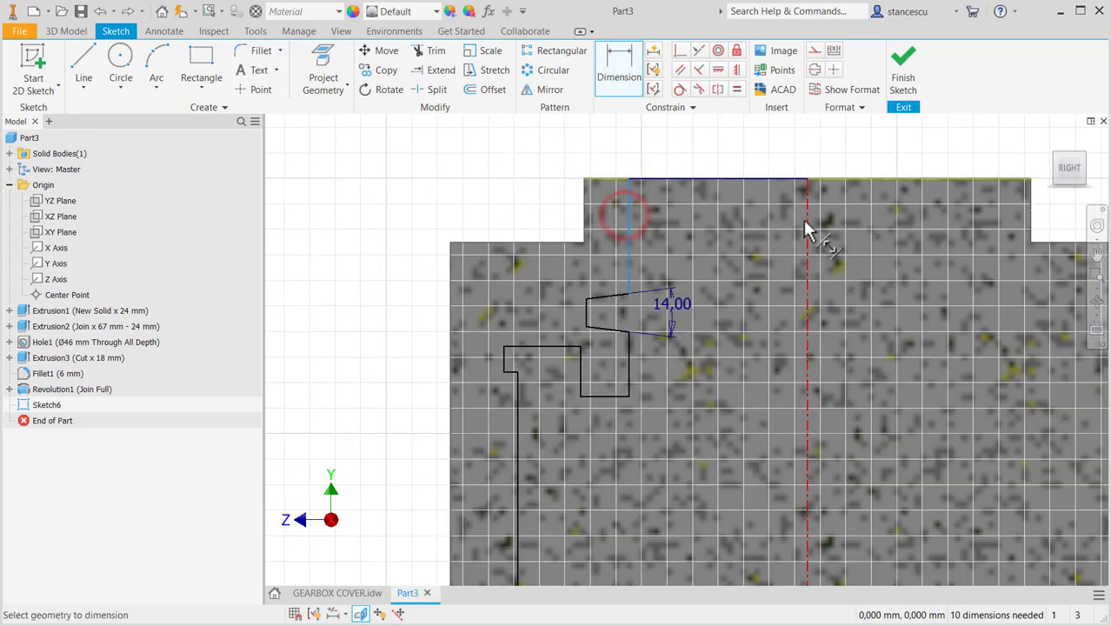
pyautogui.click(803, 222)
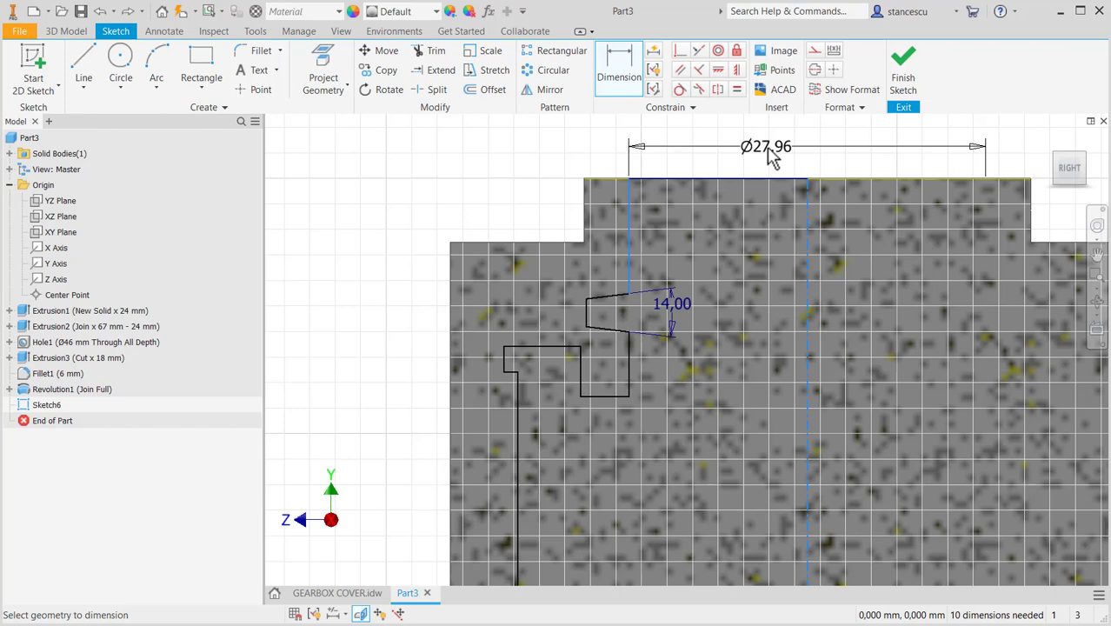
pyautogui.click(771, 159)
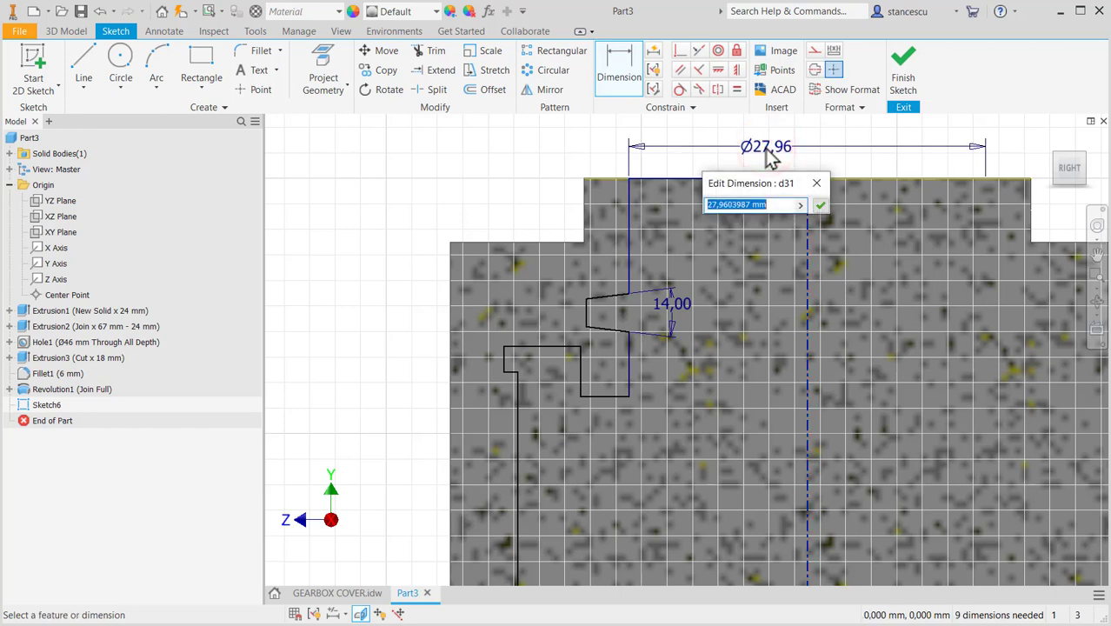
pyautogui.write('22')
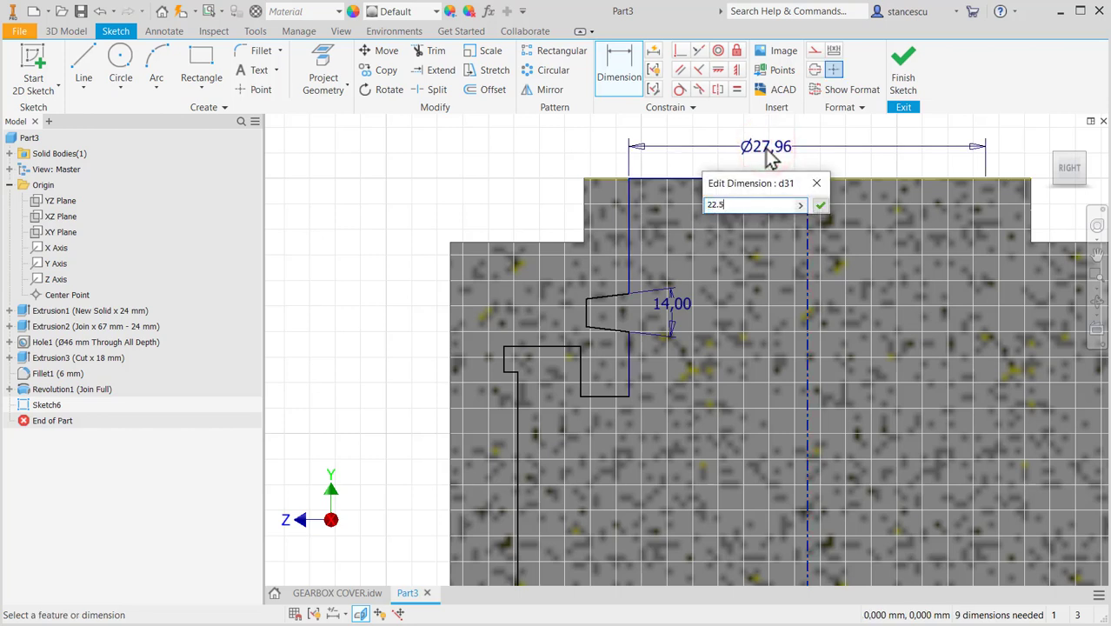
pyautogui.write('.5')
pyautogui.press('Return')
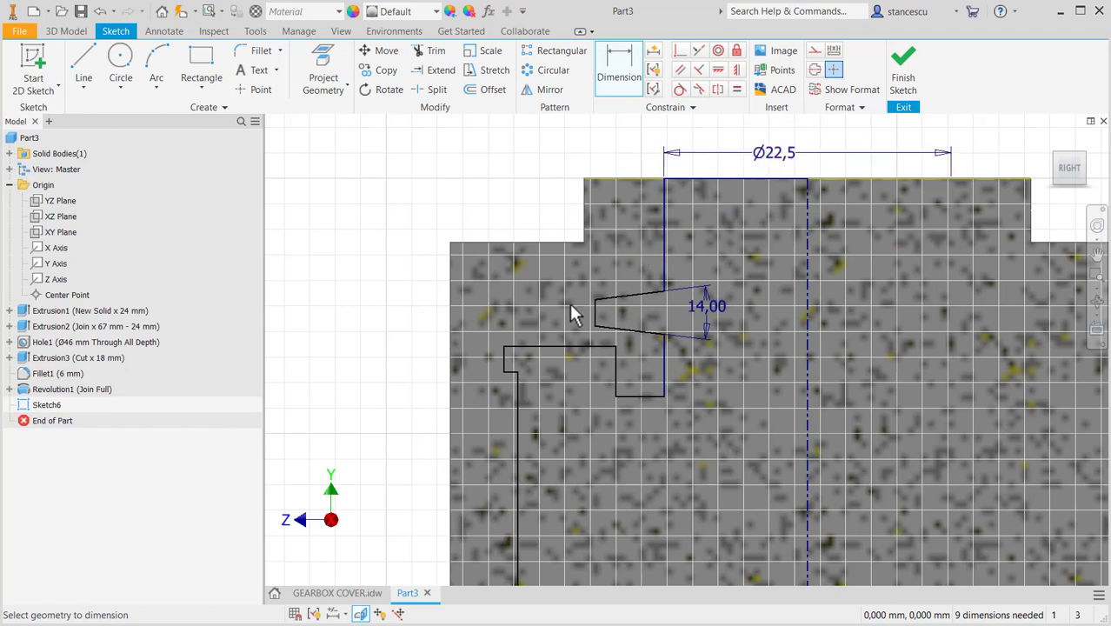
# Dimension the tapered groove's outer vertical line as a diameter about the centerline and set it to 30 mm
pyautogui.click(593, 311)
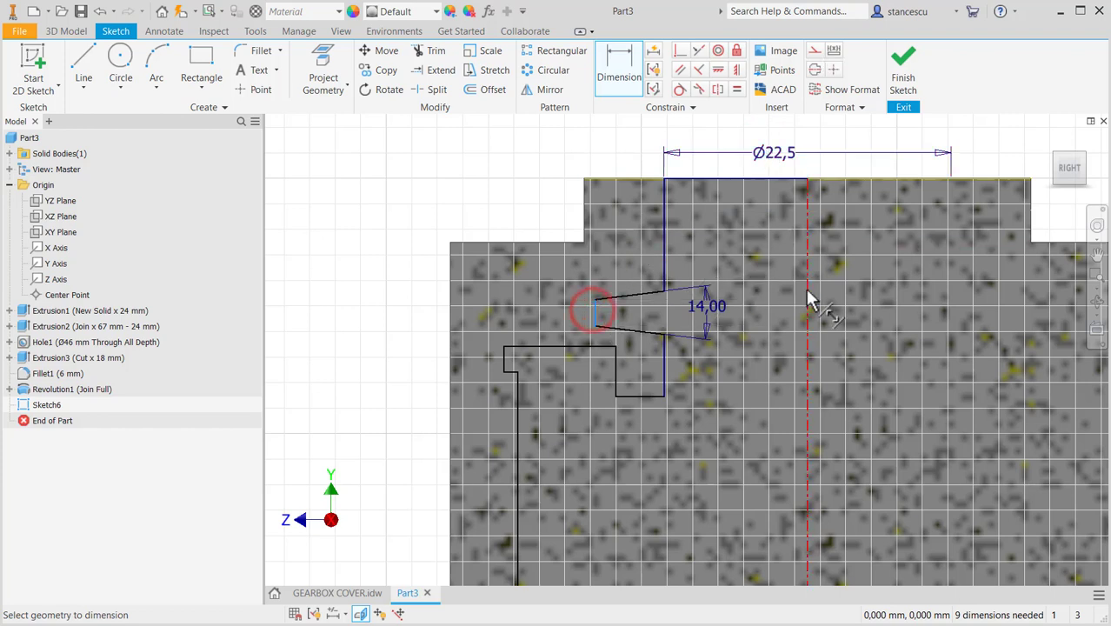
pyautogui.click(808, 295)
pyautogui.click(732, 133)
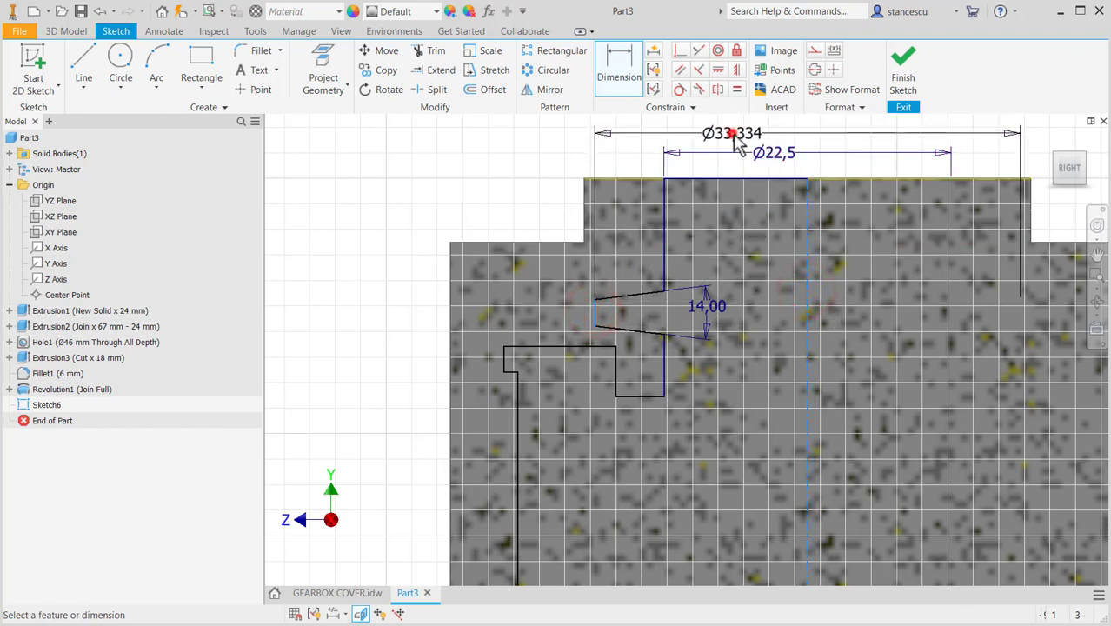
pyautogui.write('3')
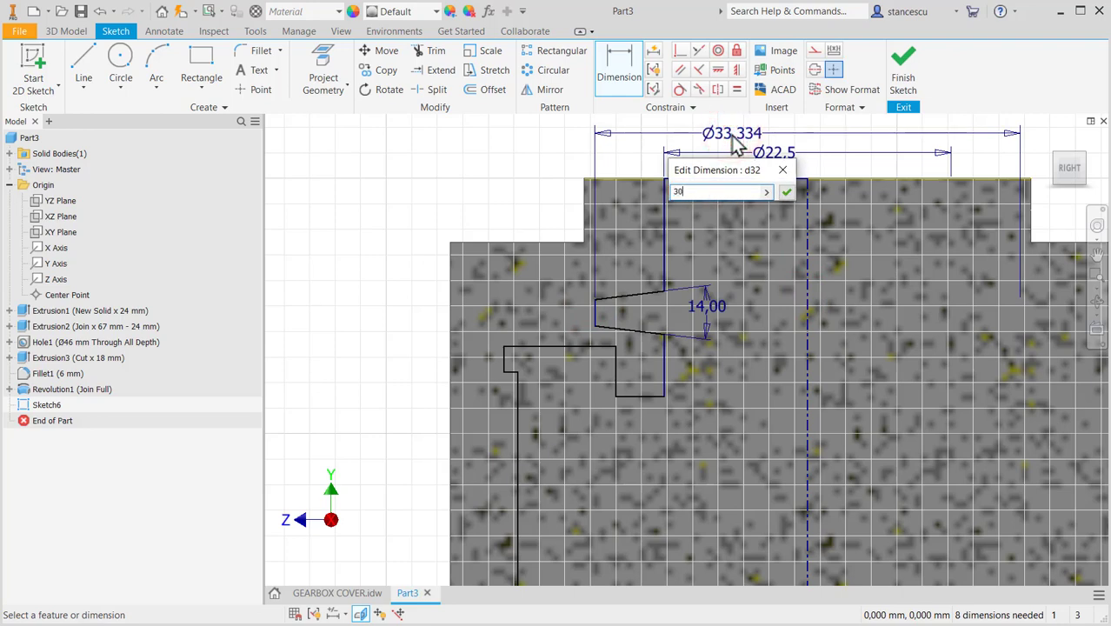
pyautogui.write('0')
pyautogui.press('Return')
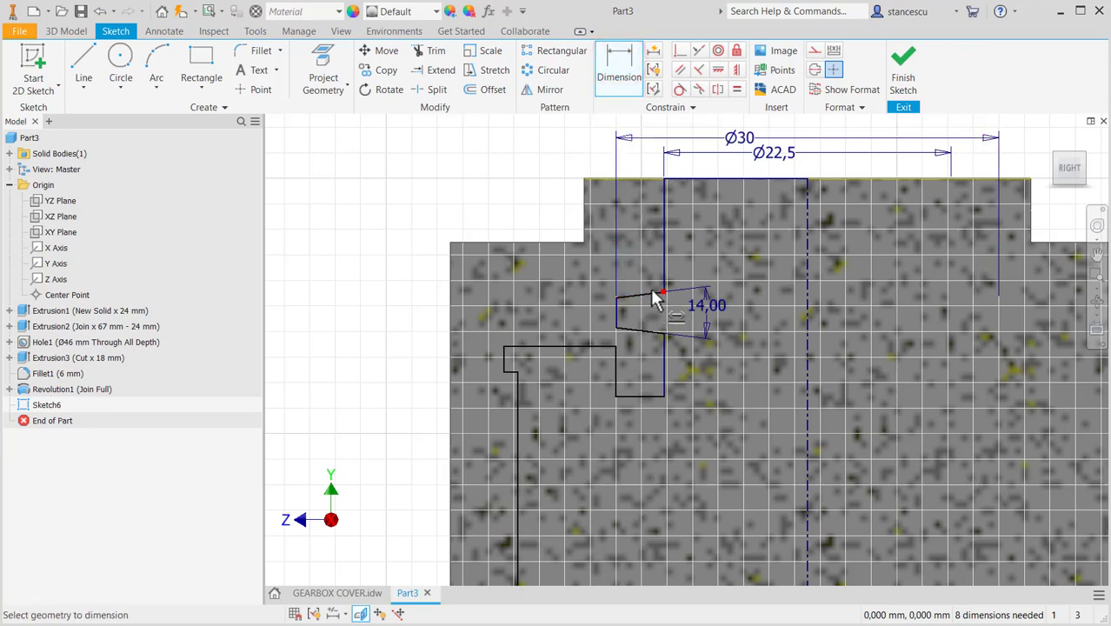
# Set the distance from the boss's top edge to the tapered groove's upper outer corner to 2.8 mm
pyautogui.click(614, 298)
pyautogui.click(624, 178)
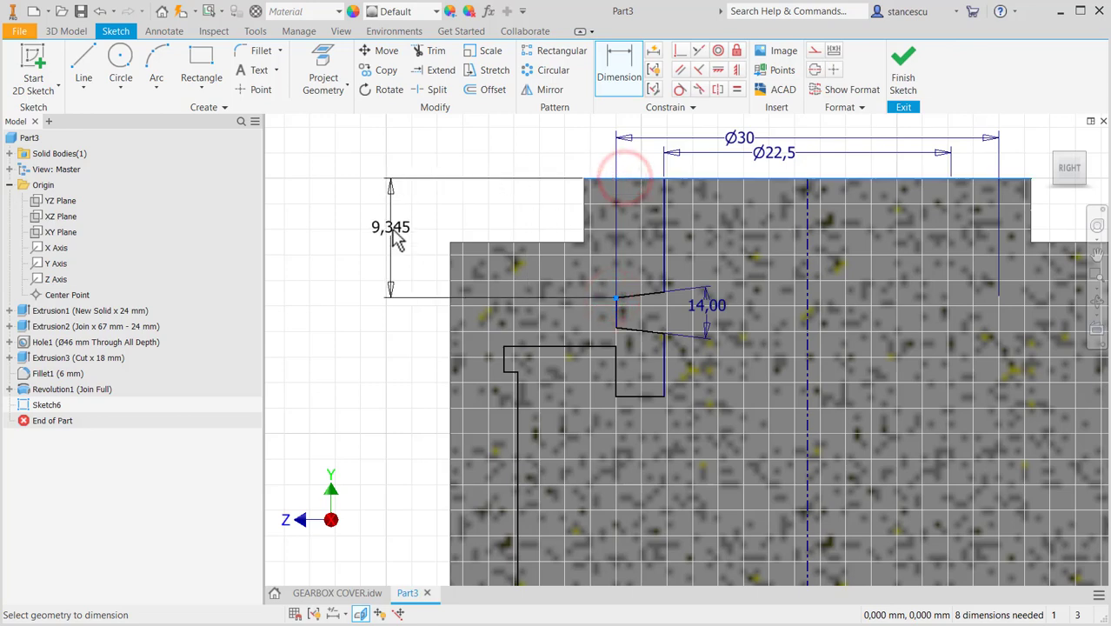
pyautogui.click(393, 233)
pyautogui.write('2.8')
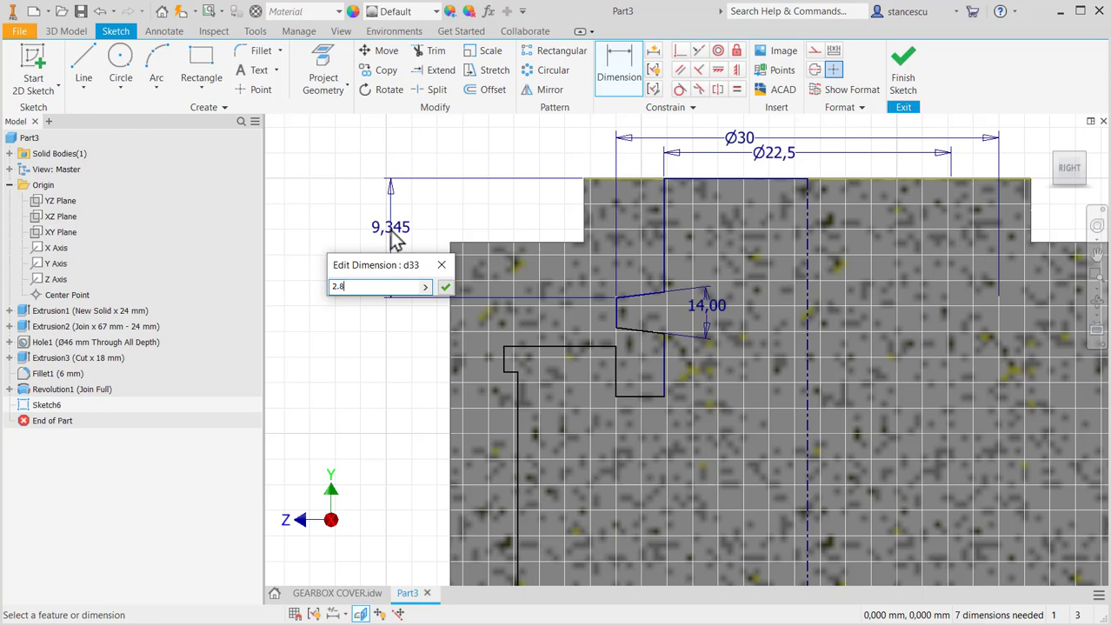
pyautogui.press('Return')
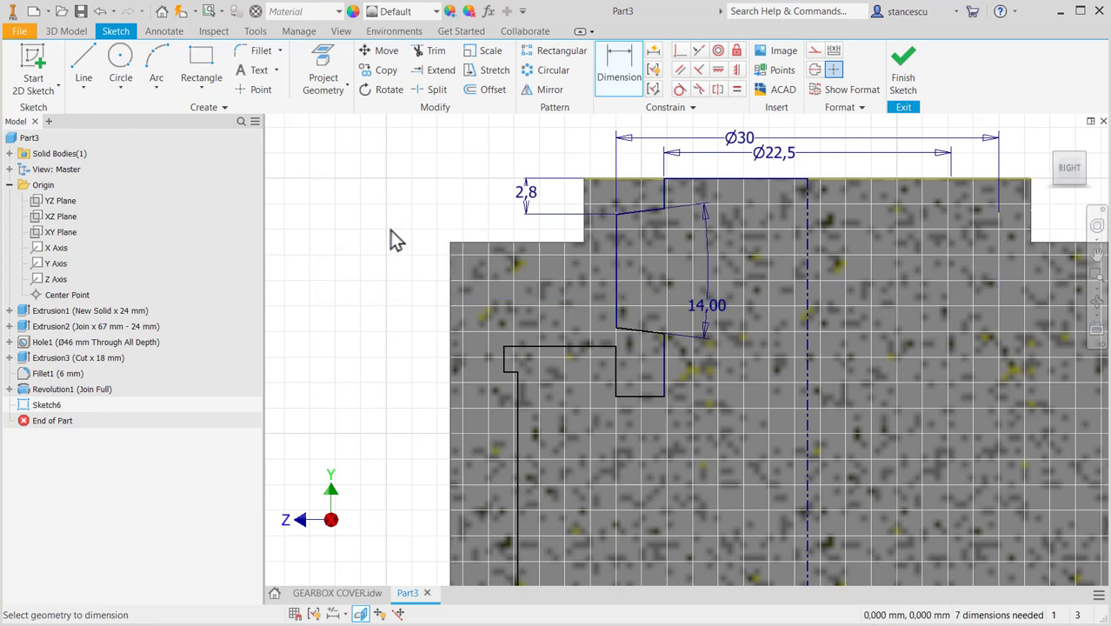
# Set the distance from the boss's top edge to the tapered groove's lower outer corner to 4.5 mm
pyautogui.click(613, 329)
pyautogui.click(630, 180)
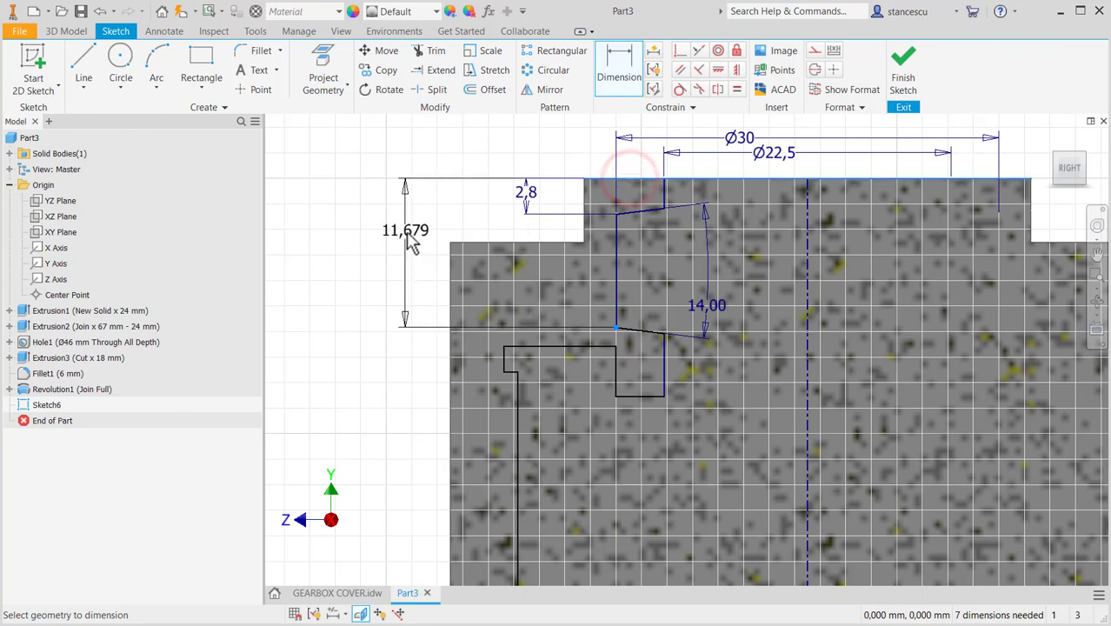
pyautogui.click(412, 244)
pyautogui.write('4')
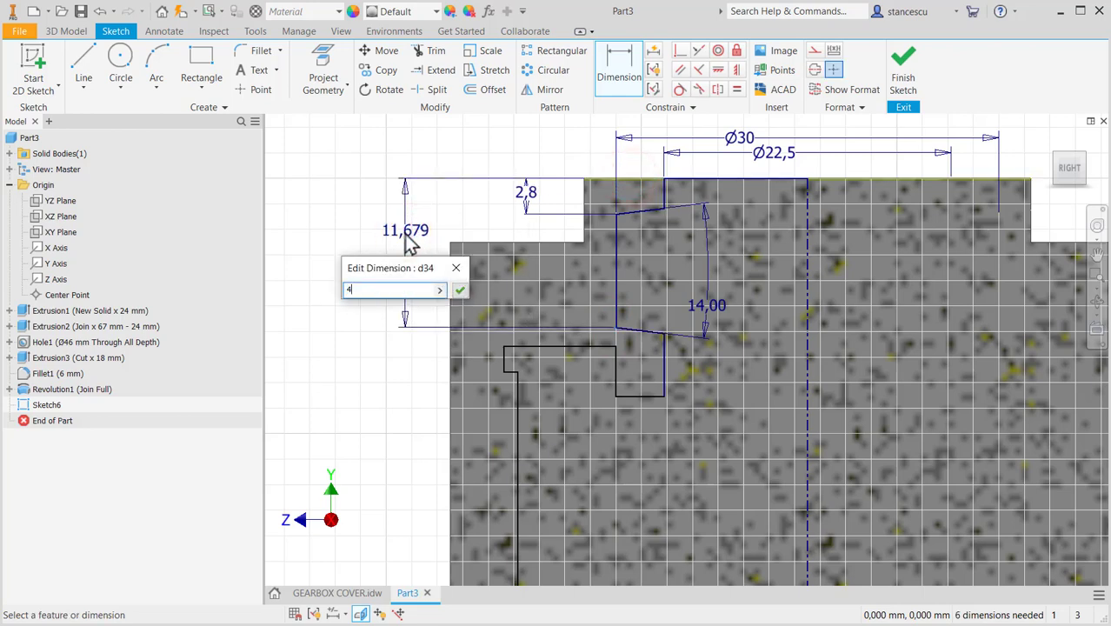
pyautogui.write('.5')
pyautogui.press('Return')
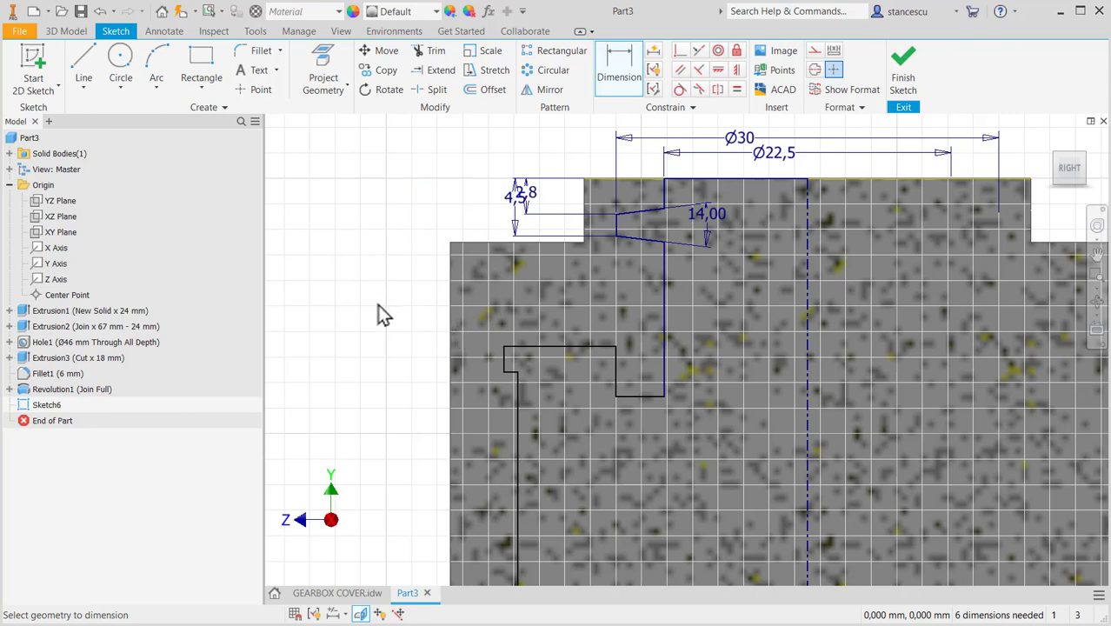
pyautogui.press('Escape')
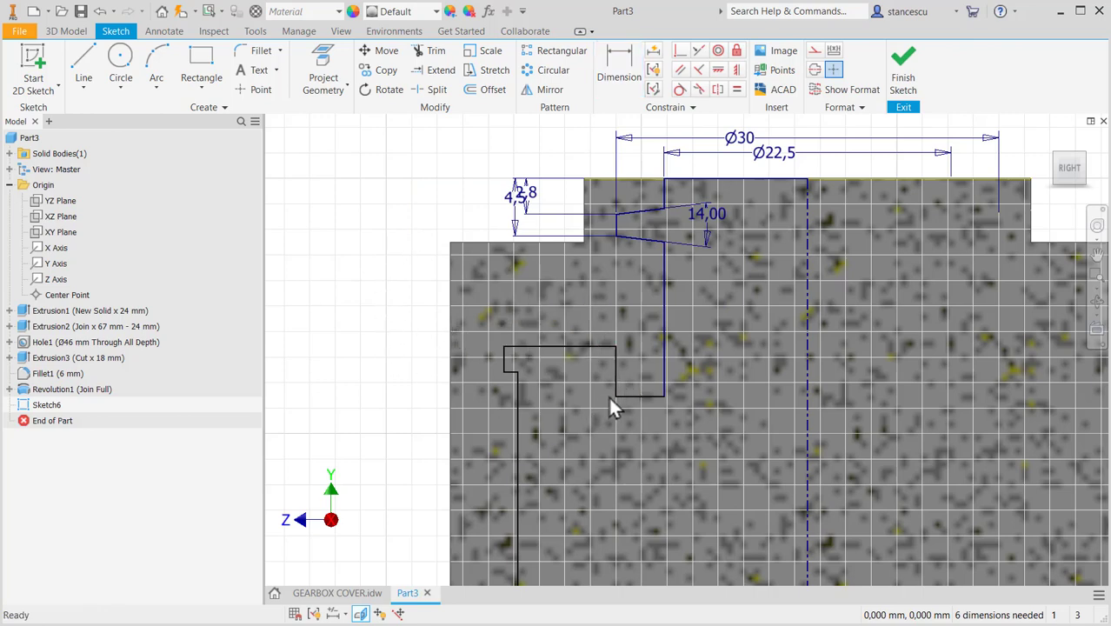
# Move the overlapping corner up and outward to form a clean step, and set the rectangular groove's height below it to 3 mm
pyautogui.moveTo(614, 396); pyautogui.dragTo(577, 317)
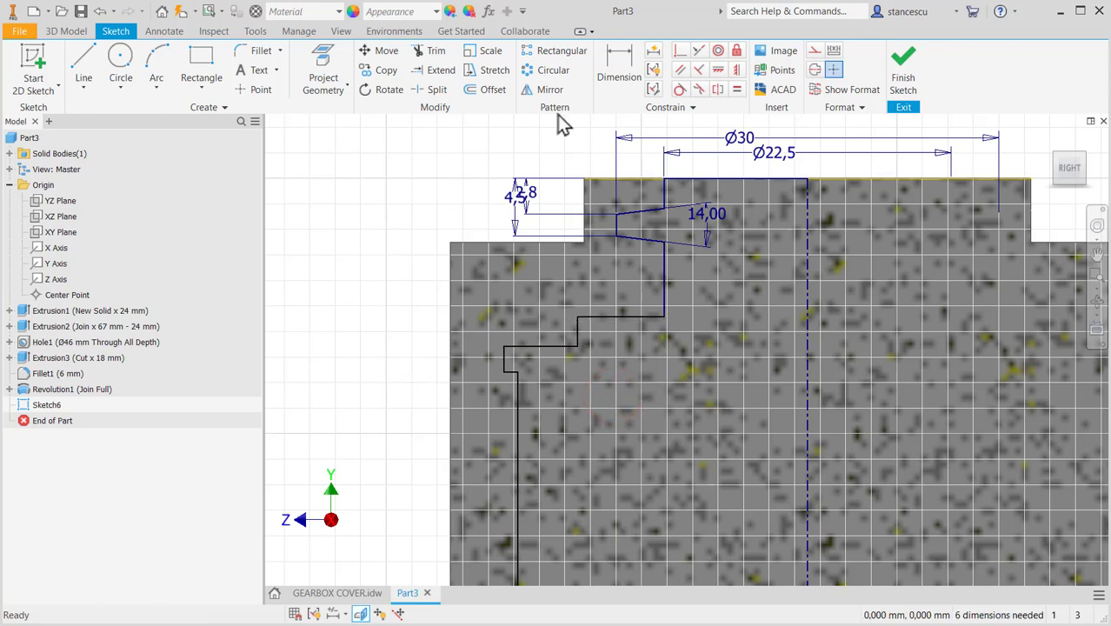
pyautogui.click(623, 56)
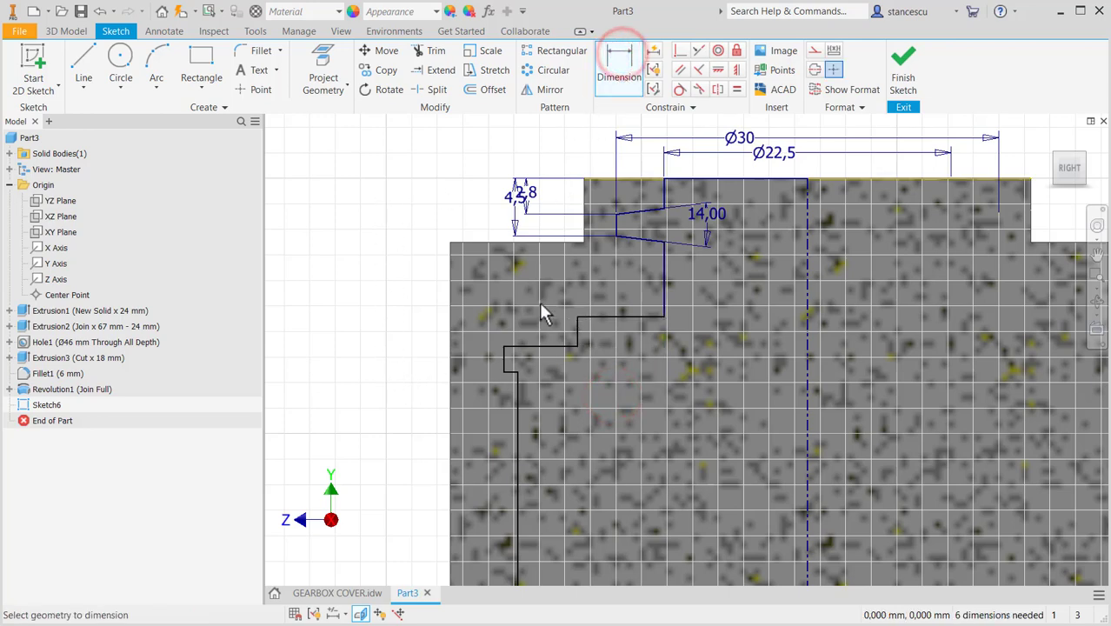
pyautogui.click(520, 348)
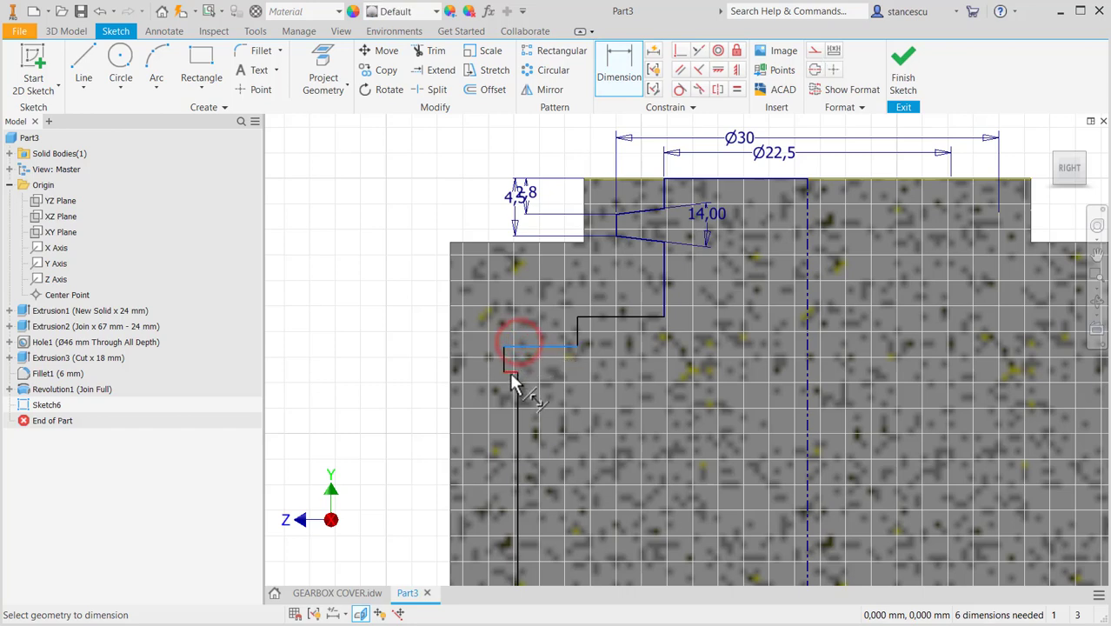
pyautogui.click(512, 374)
pyautogui.click(405, 362)
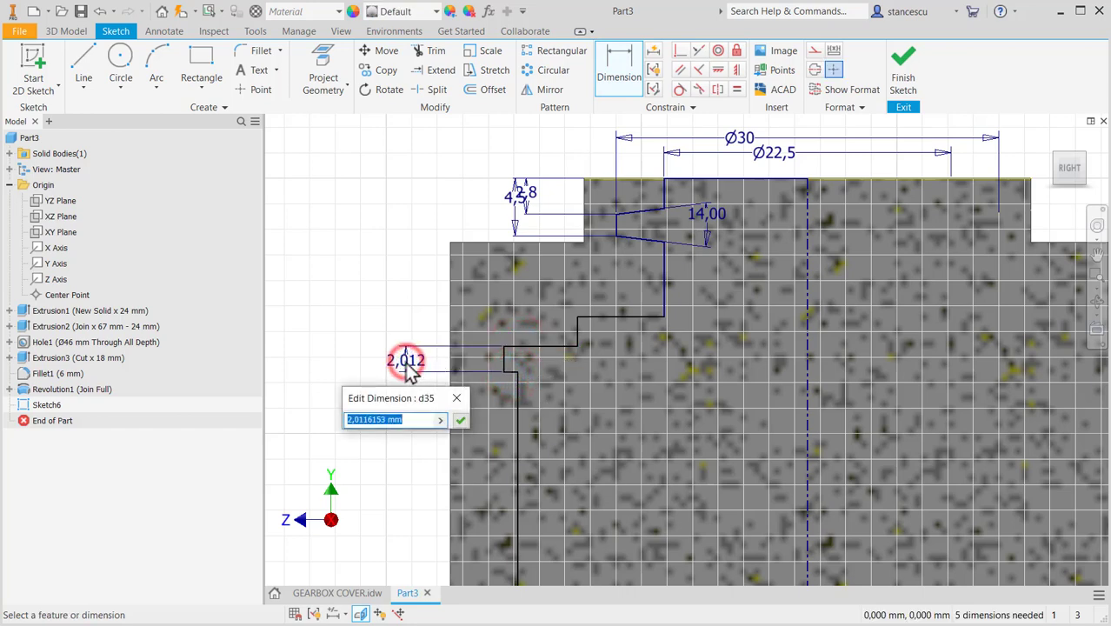
pyautogui.write('3')
pyautogui.press('Return')
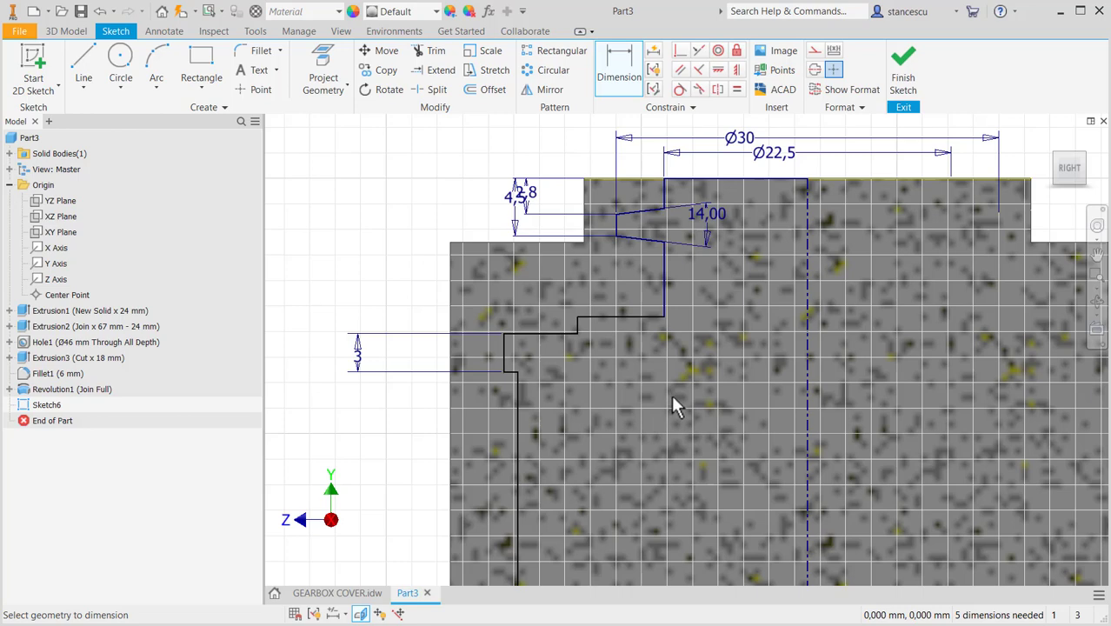
# Dimension the upper horizontal step line from the part's bottom edge and set its height to 72 mm
pyautogui.moveTo(670, 394)
pyautogui.mouseDown(button='middle')
pyautogui.moveTo(669, 281)
pyautogui.moveTo(666, 292)
pyautogui.mouseUp(button='middle')
pyautogui.scroll(-3, 666, 346)
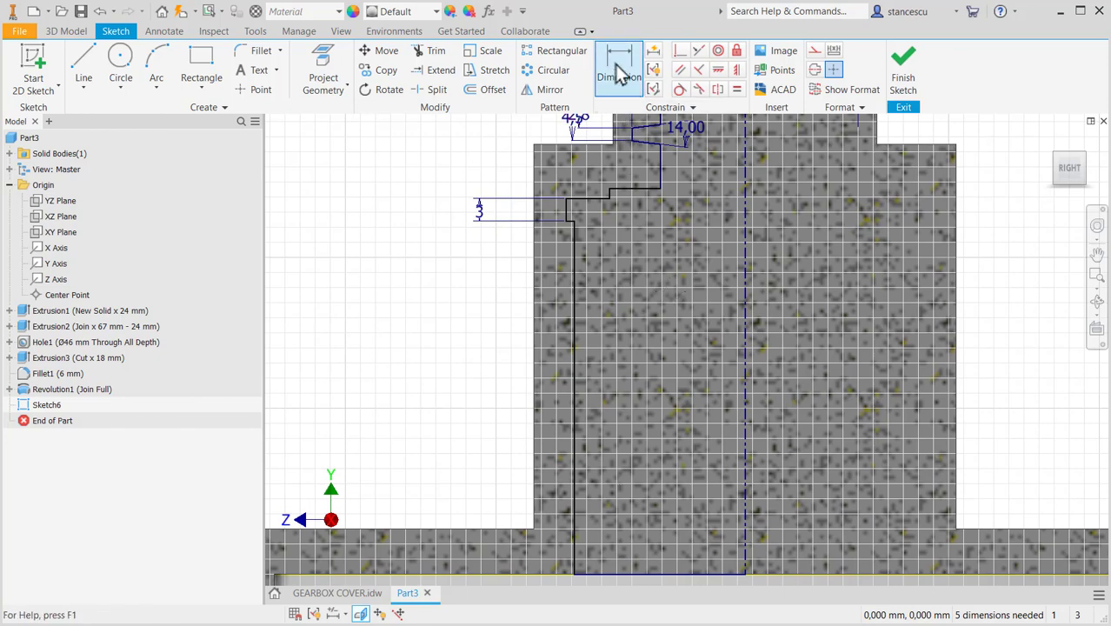
pyautogui.scroll(-2, 604, 278)
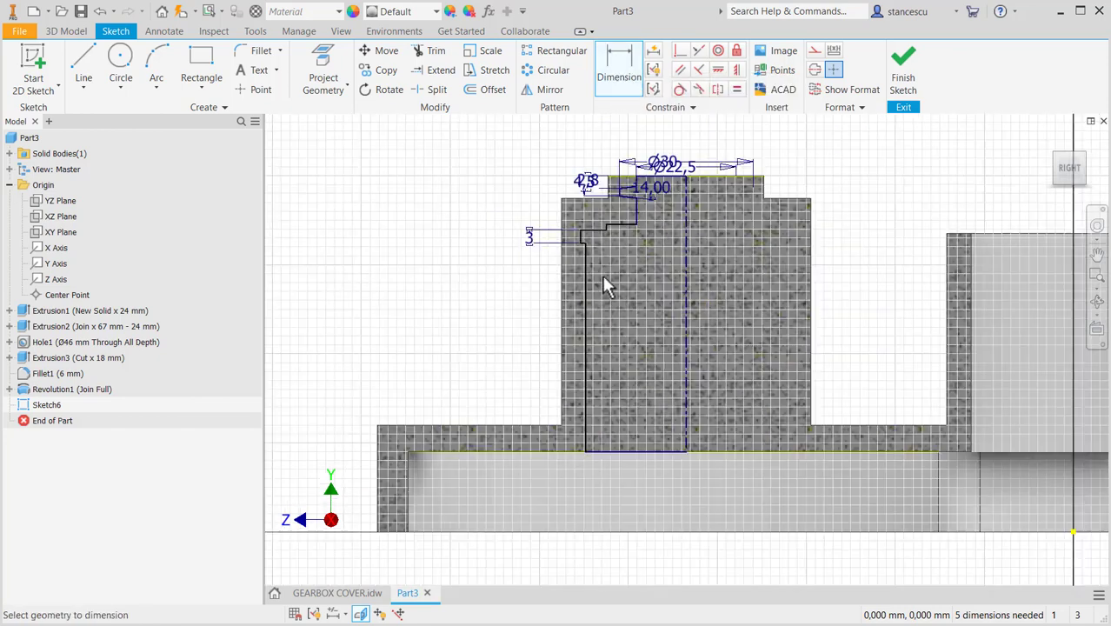
pyautogui.click(618, 59)
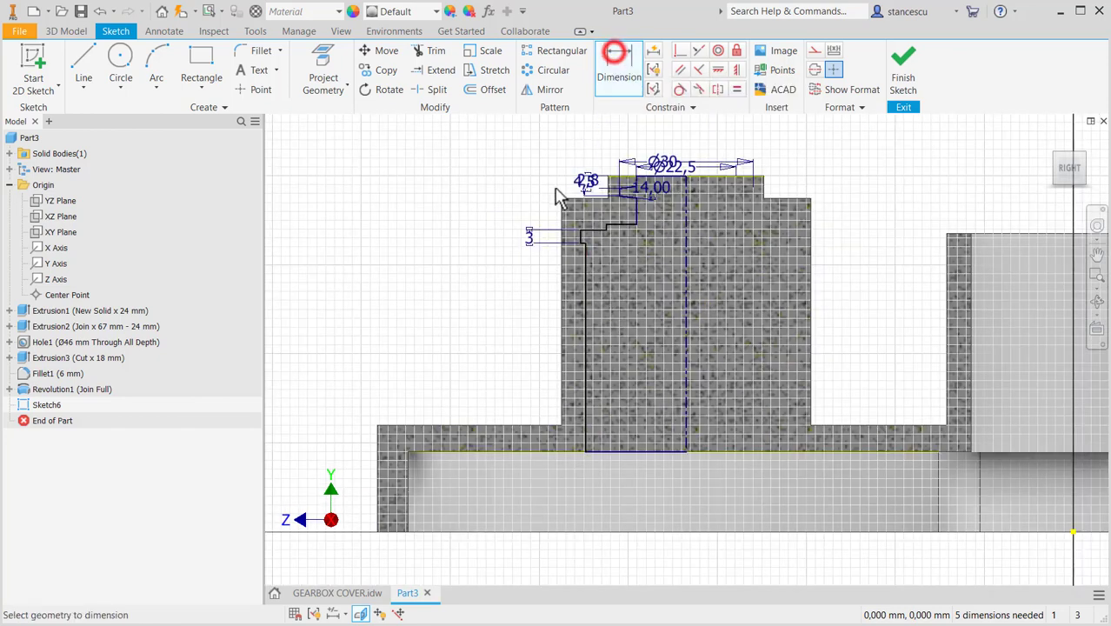
pyautogui.click(622, 226)
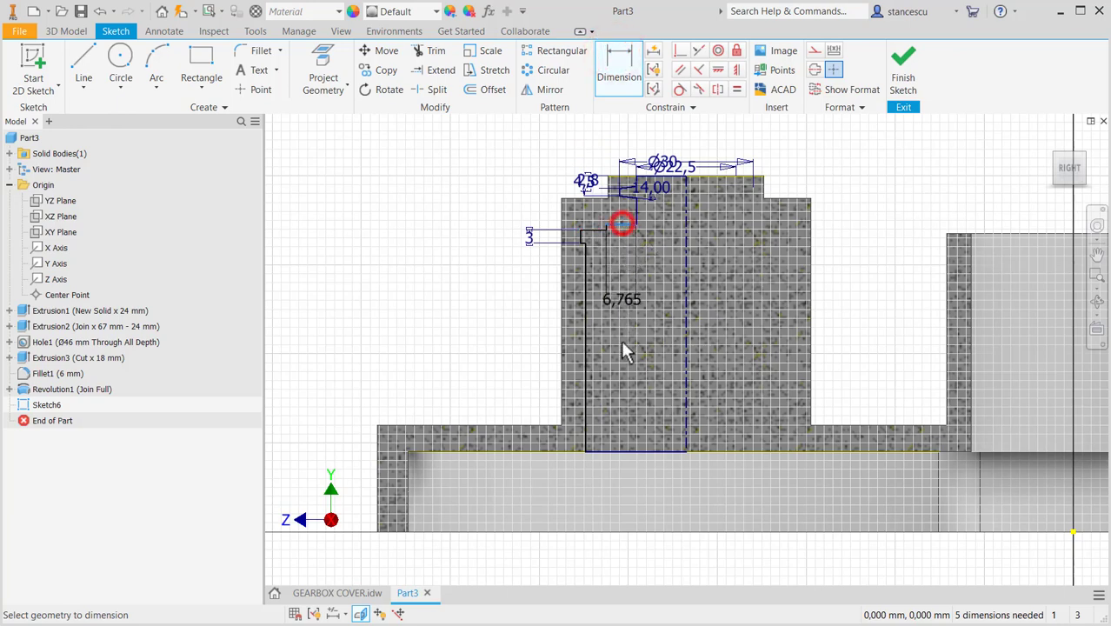
pyautogui.click(608, 532)
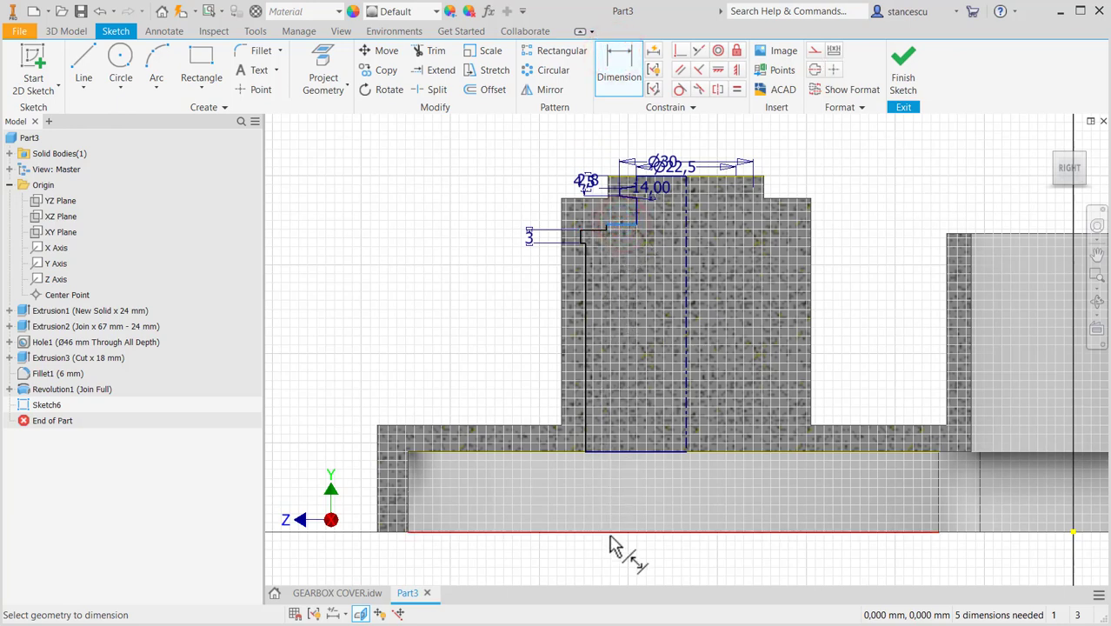
pyautogui.click(320, 369)
pyautogui.write('72')
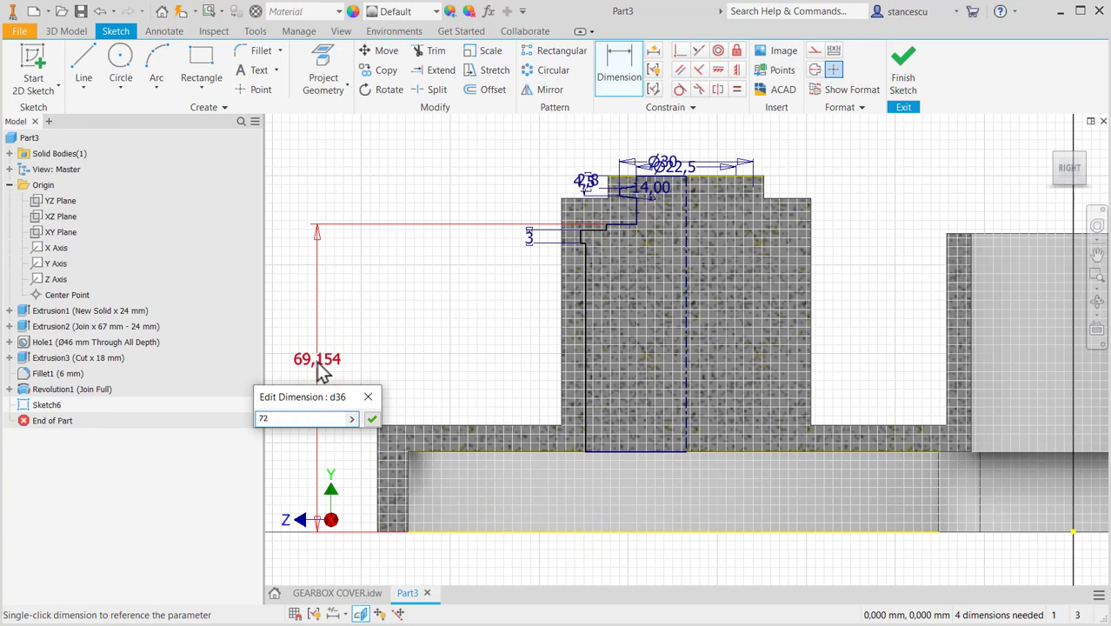
pyautogui.press('Return')
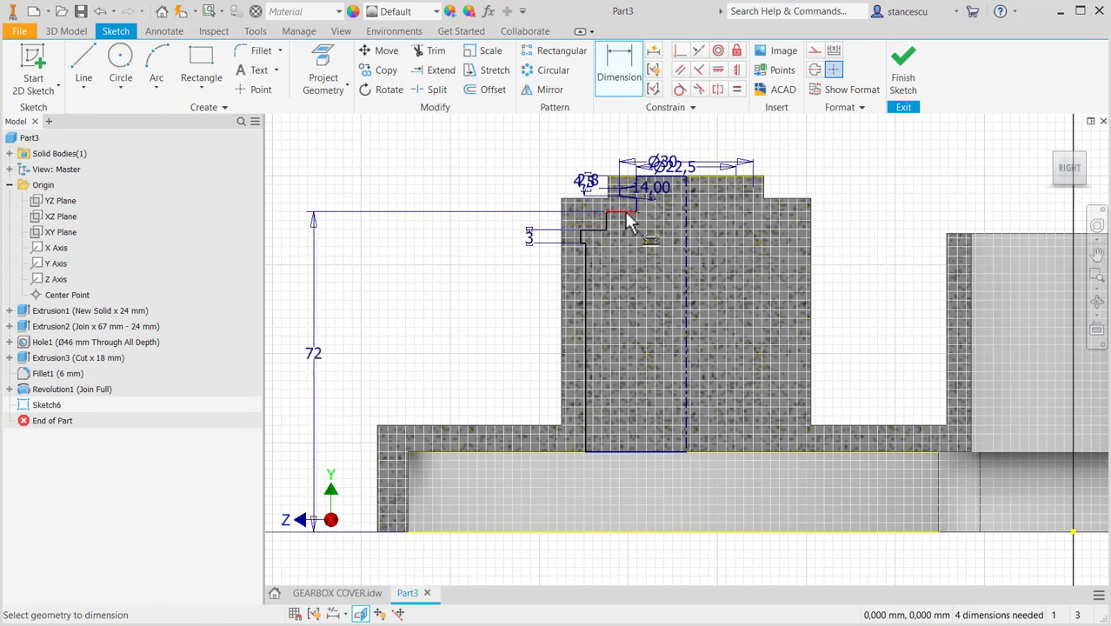
# Dimension the rectangular groove's upper horizontal line from the part's bottom edge and set its height to 69 mm
pyautogui.click(595, 232)
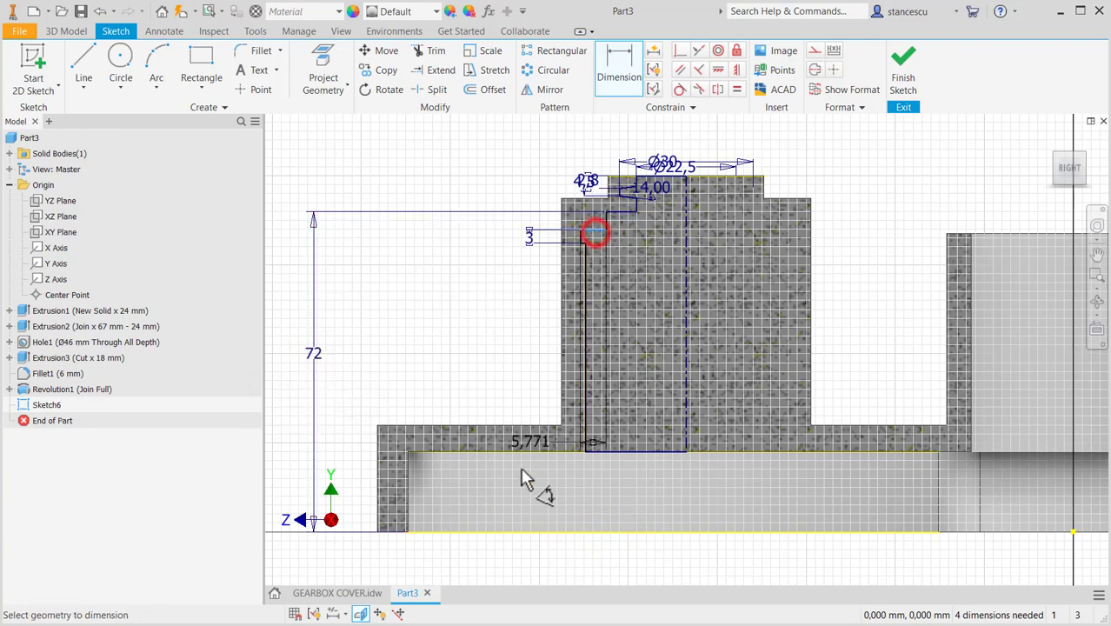
pyautogui.click(523, 530)
pyautogui.click(357, 396)
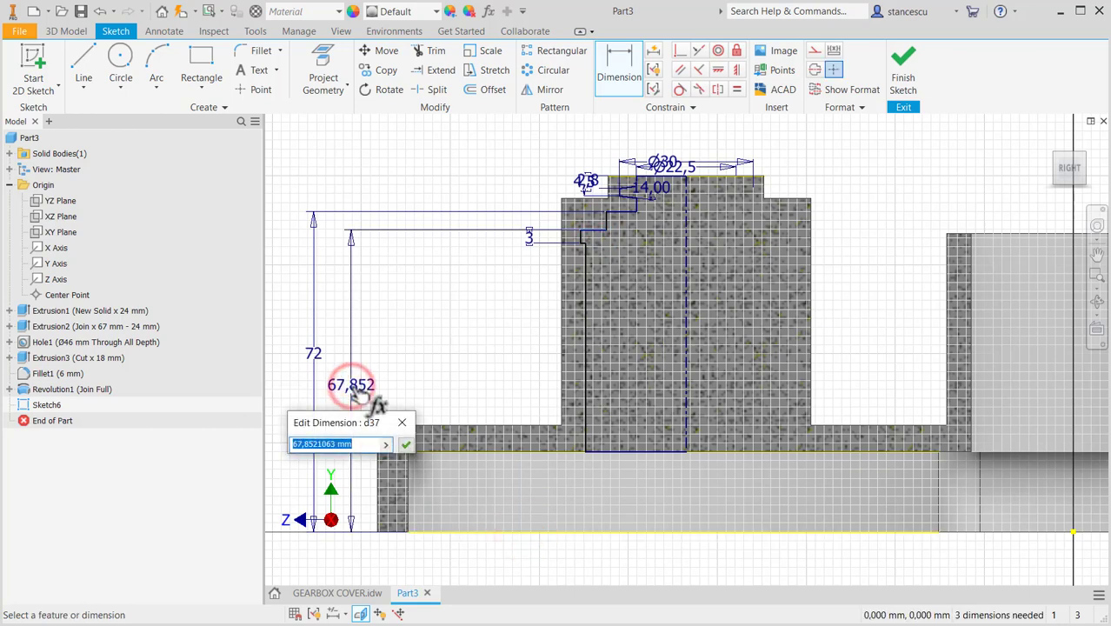
pyautogui.write('6')
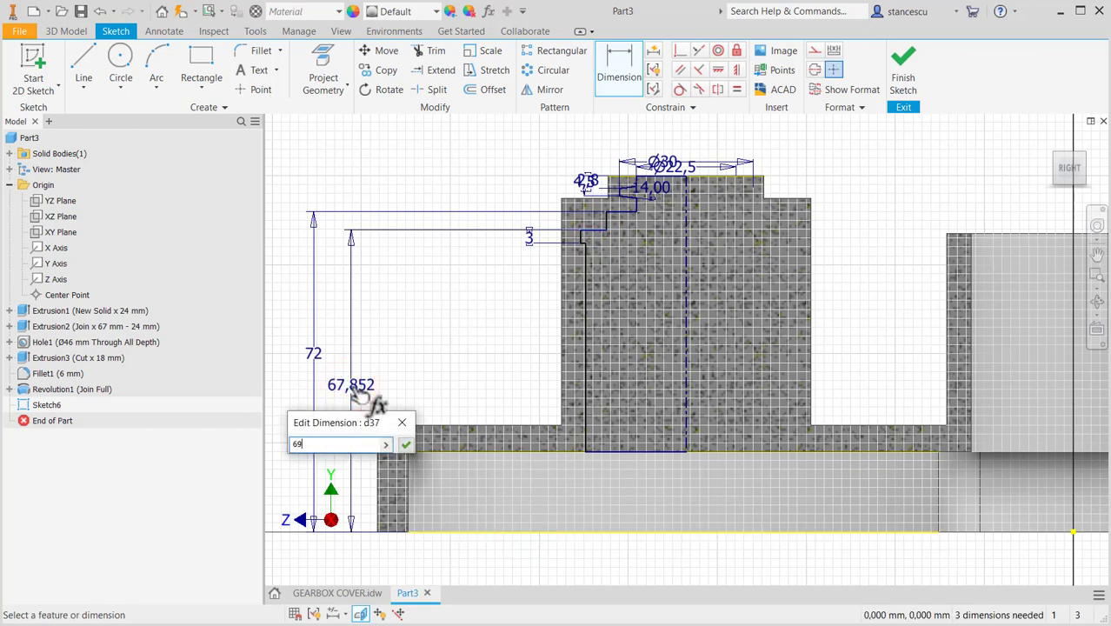
pyautogui.write('9')
pyautogui.press('Return')
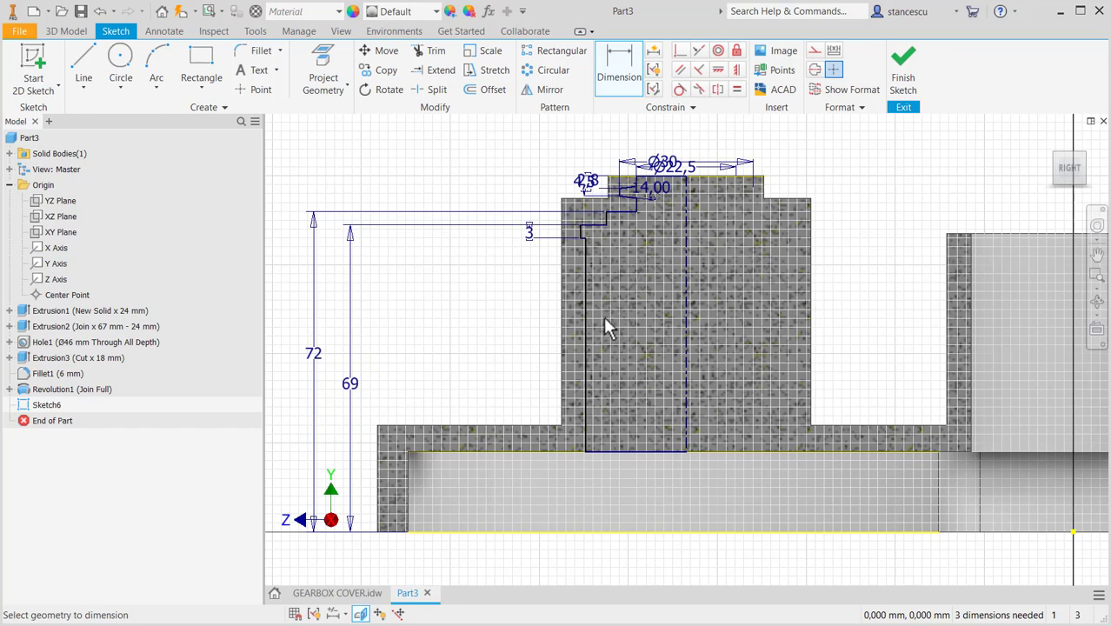
# Dimension the profile's long vertical line about the centerline and set its diameter to 46 mm
pyautogui.click(584, 328)
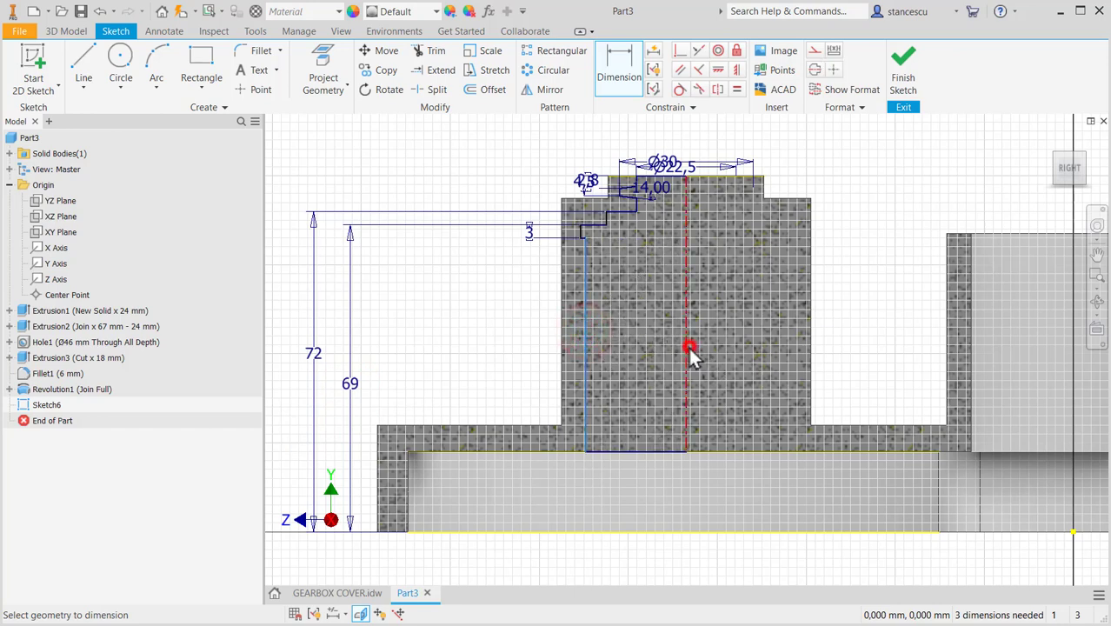
pyautogui.click(688, 349)
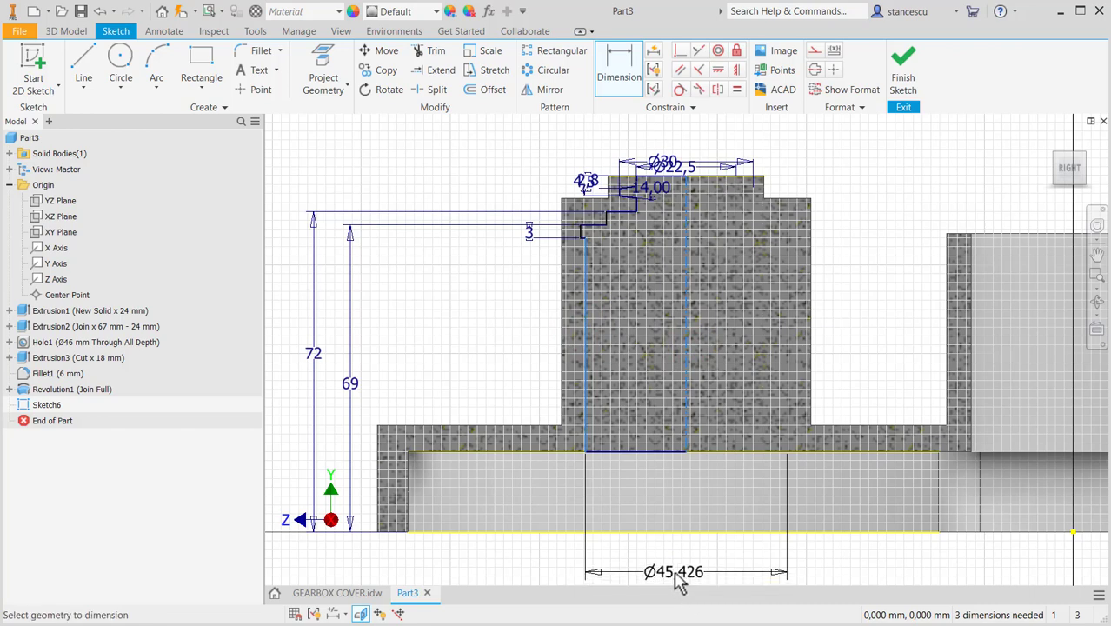
pyautogui.click(685, 572)
pyautogui.write('4')
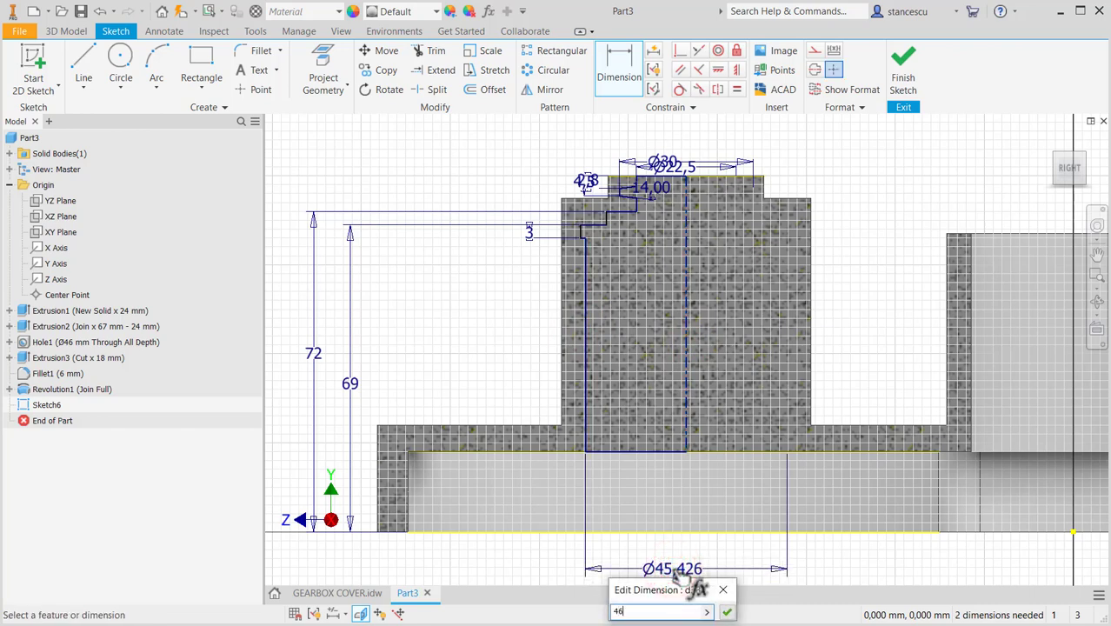
pyautogui.write('6')
pyautogui.press('Return')
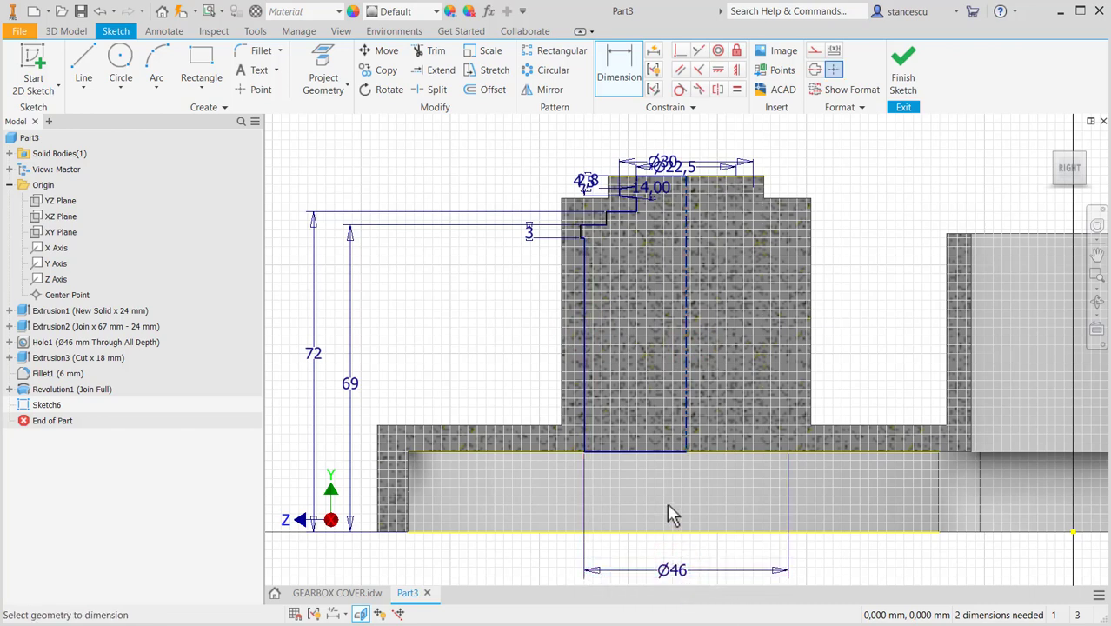
# Dimension the rectangular groove's outer vertical line about the centerline and set its diameter to 47 mm
pyautogui.click(581, 231)
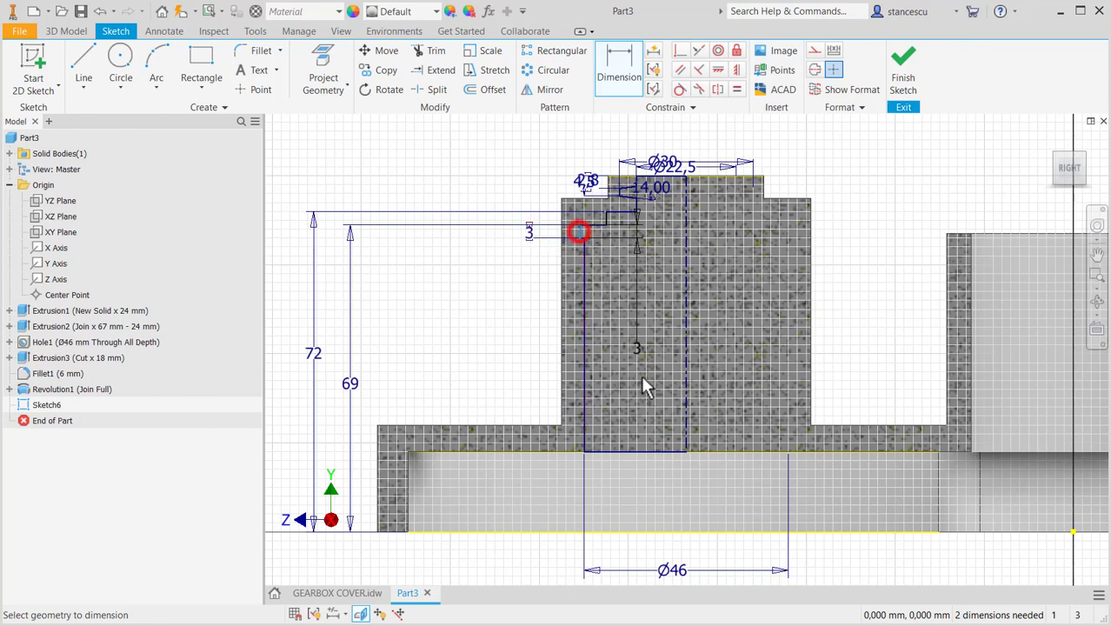
pyautogui.click(686, 445)
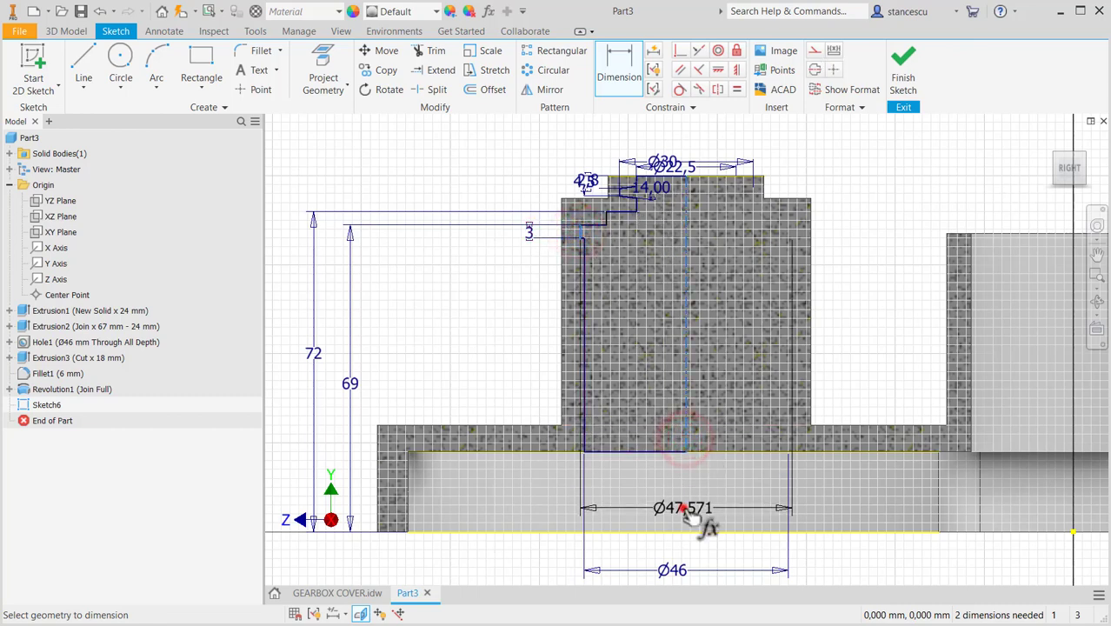
pyautogui.click(686, 511)
pyautogui.write('47')
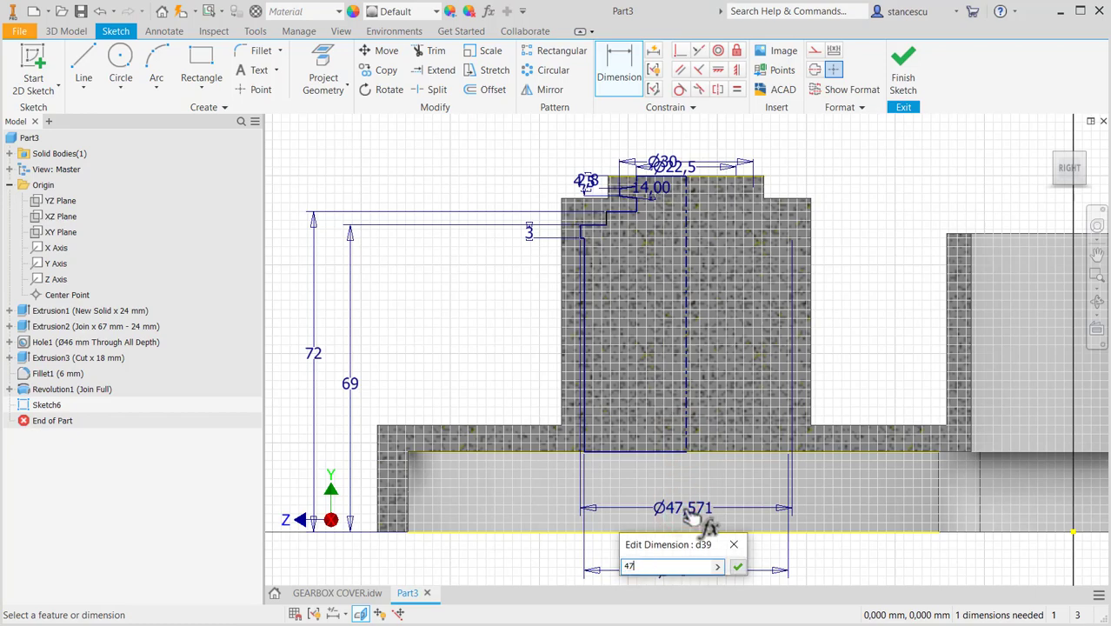
pyautogui.press('Return')
# Dimension the short vertical step line above the rectangular groove about the centerline and set its diameter to 35 mm
pyautogui.scroll(-3, 617, 233)
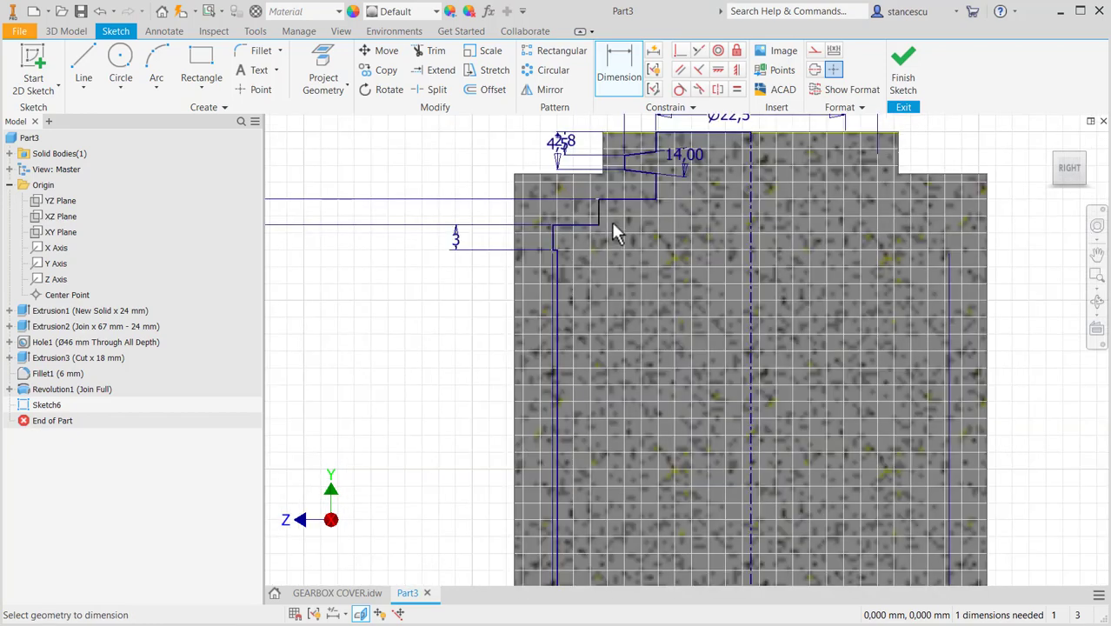
pyautogui.click(596, 213)
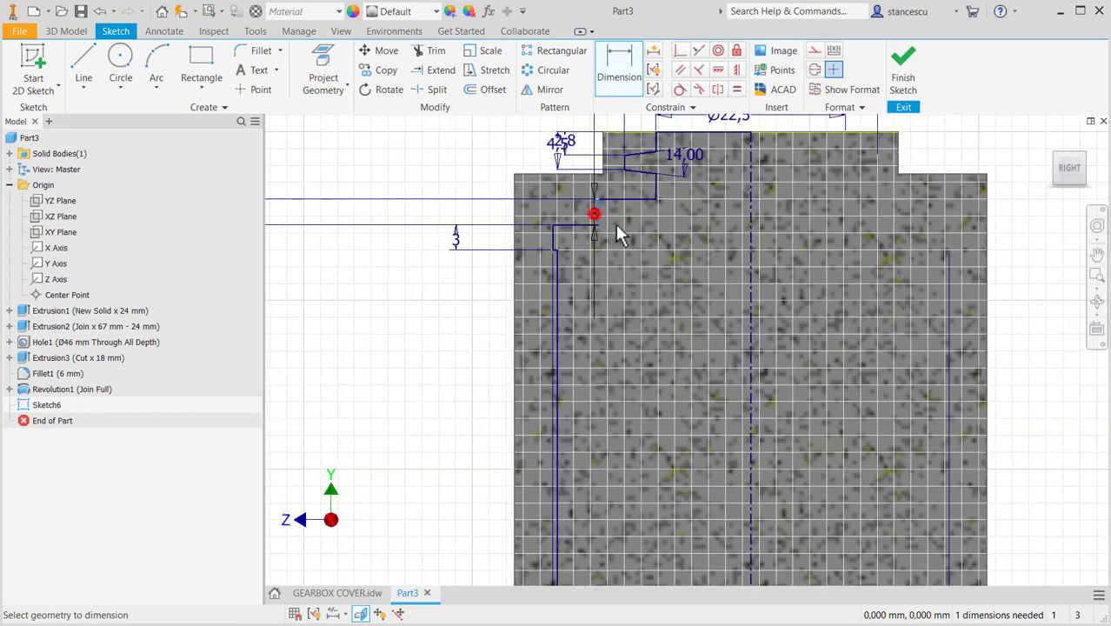
pyautogui.click(747, 326)
pyautogui.click(702, 374)
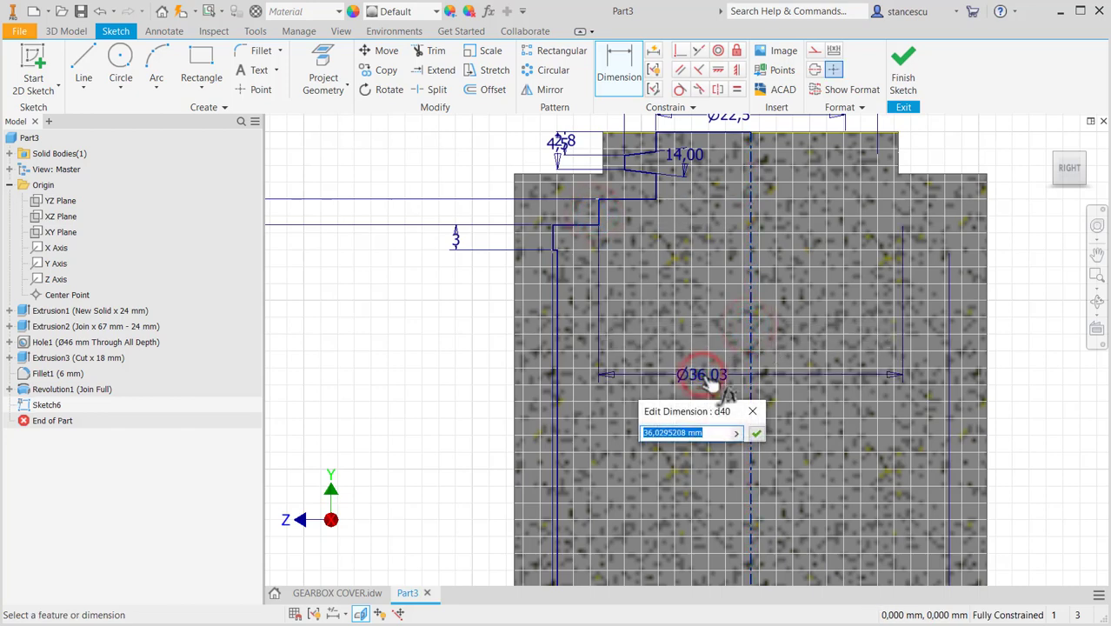
pyautogui.write('3')
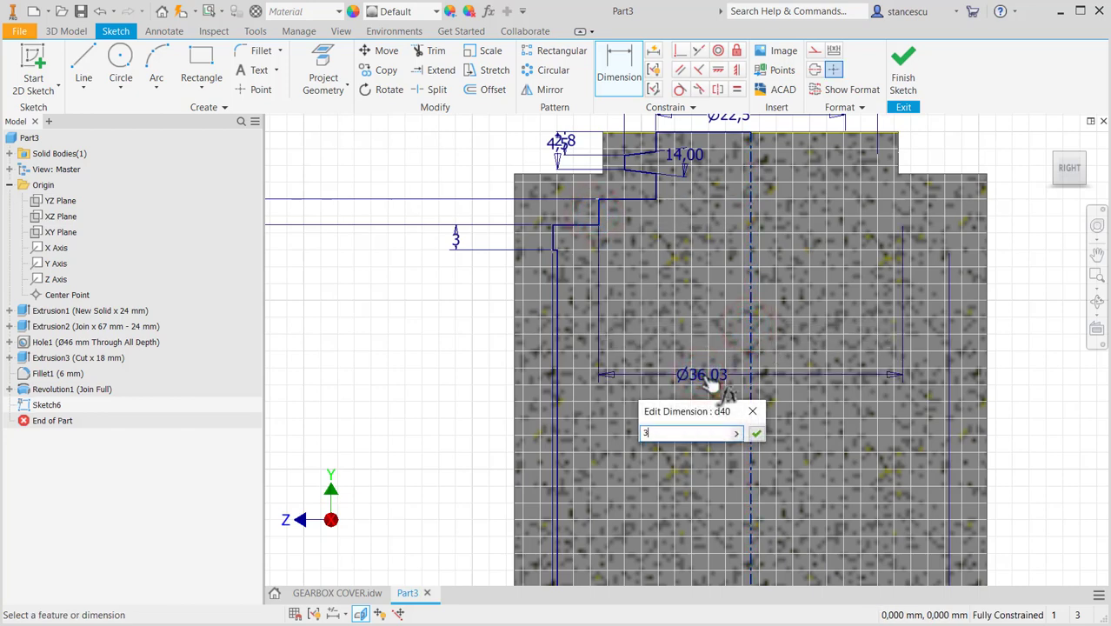
pyautogui.write('5')
pyautogui.press('Return')
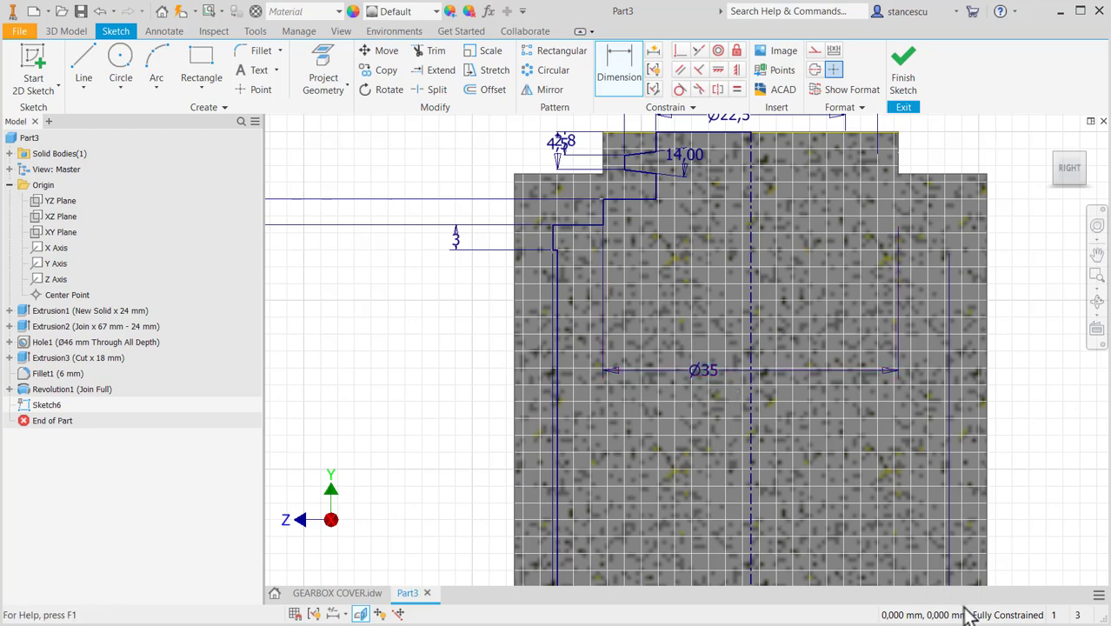
# Finish the sketch and revolve its profile a full turn around the centerline as a cut through the boss
pyautogui.click(903, 80)
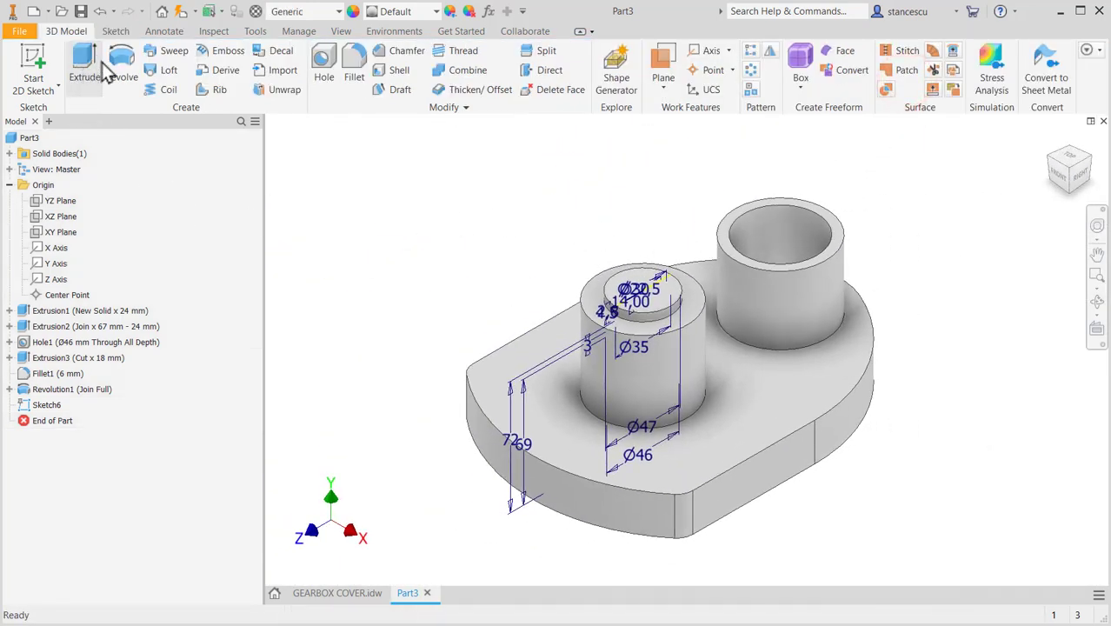
pyautogui.click(119, 60)
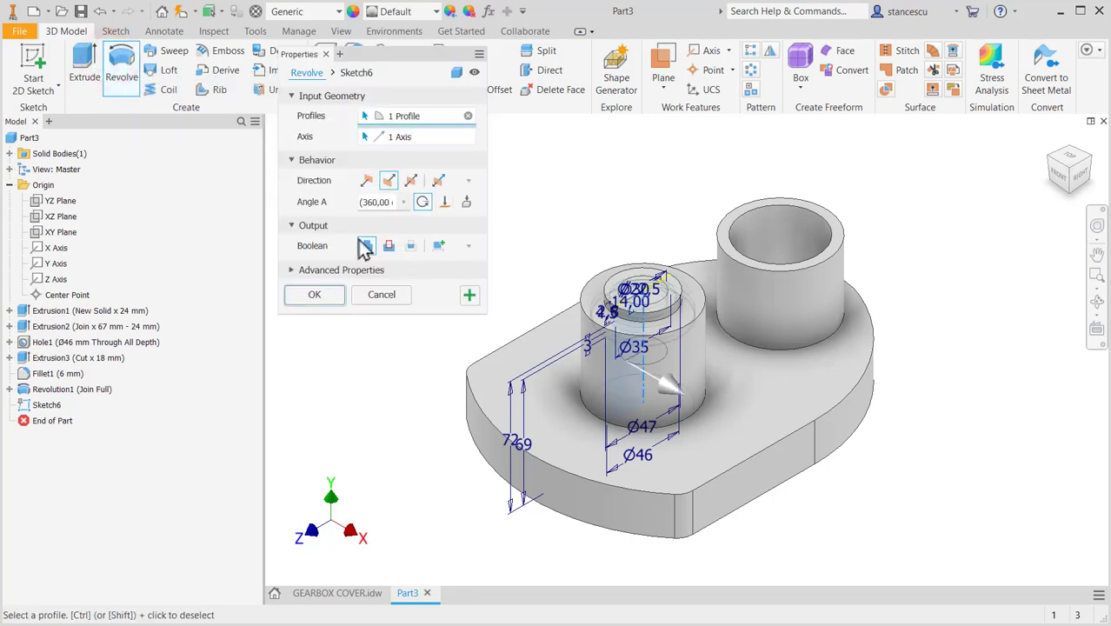
pyautogui.click(388, 246)
pyautogui.click(314, 294)
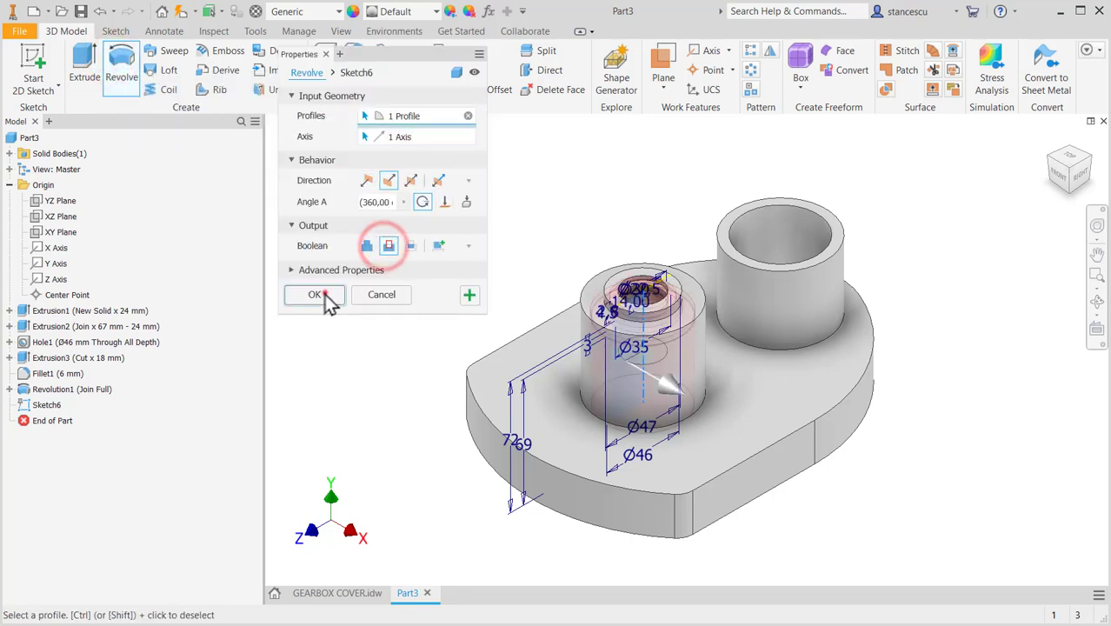
pyautogui.scroll(5, 652, 330)
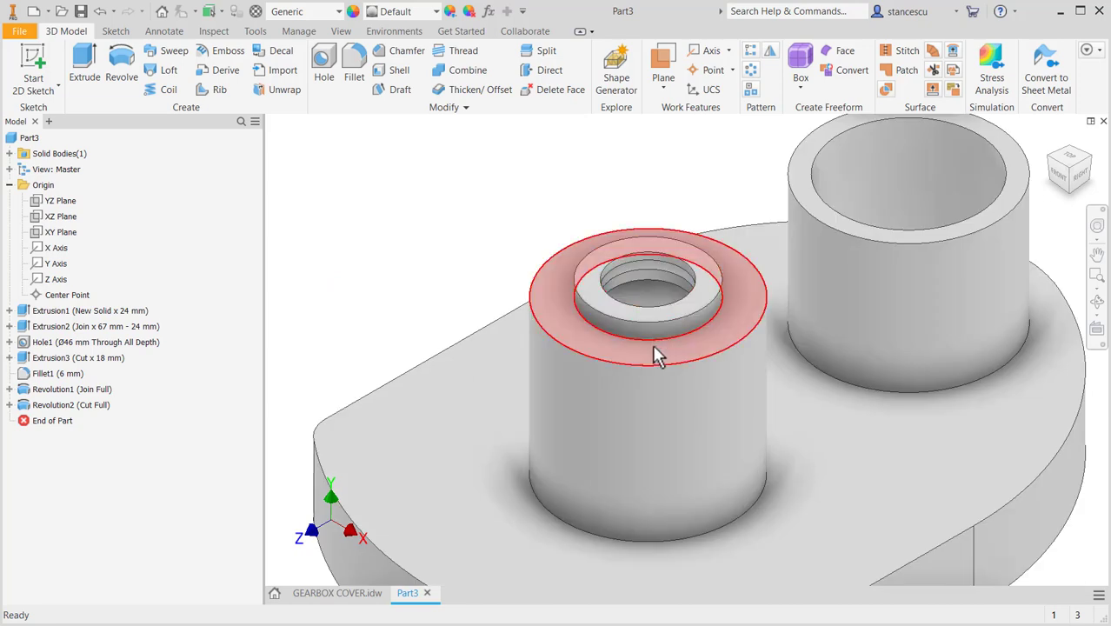
pyautogui.scroll(-3, 574, 391)
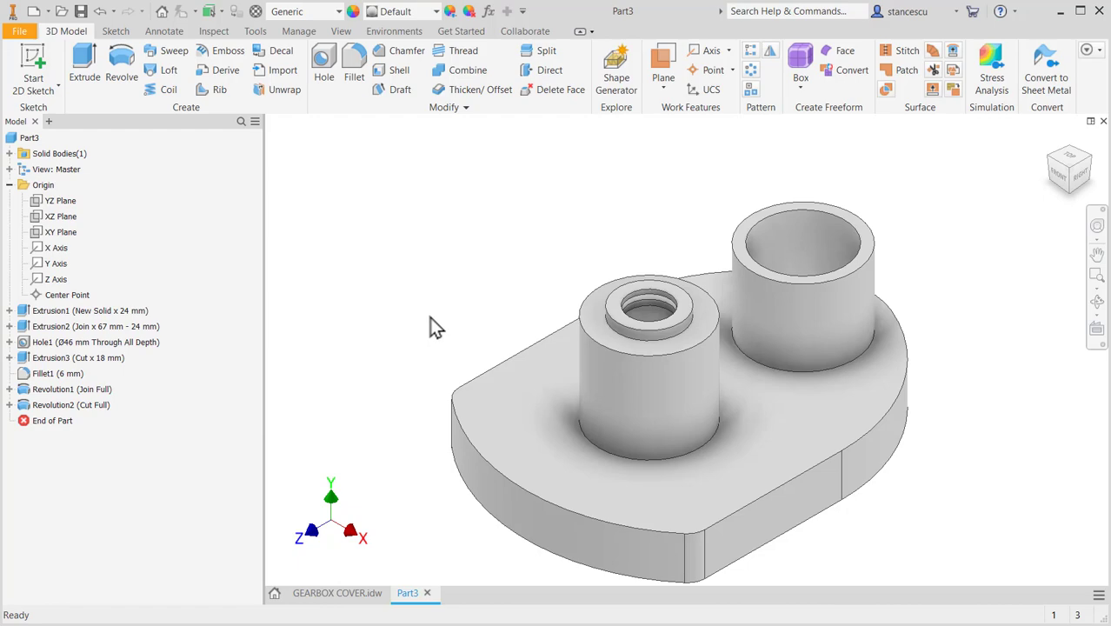
pyautogui.moveTo(430, 317)
pyautogui.keyDown('shift'); pyautogui.mouseDown(button='middle')
pyautogui.moveTo(447, 228)
pyautogui.moveTo(427, 325)
pyautogui.mouseUp(button='middle'); pyautogui.keyUp('shift')
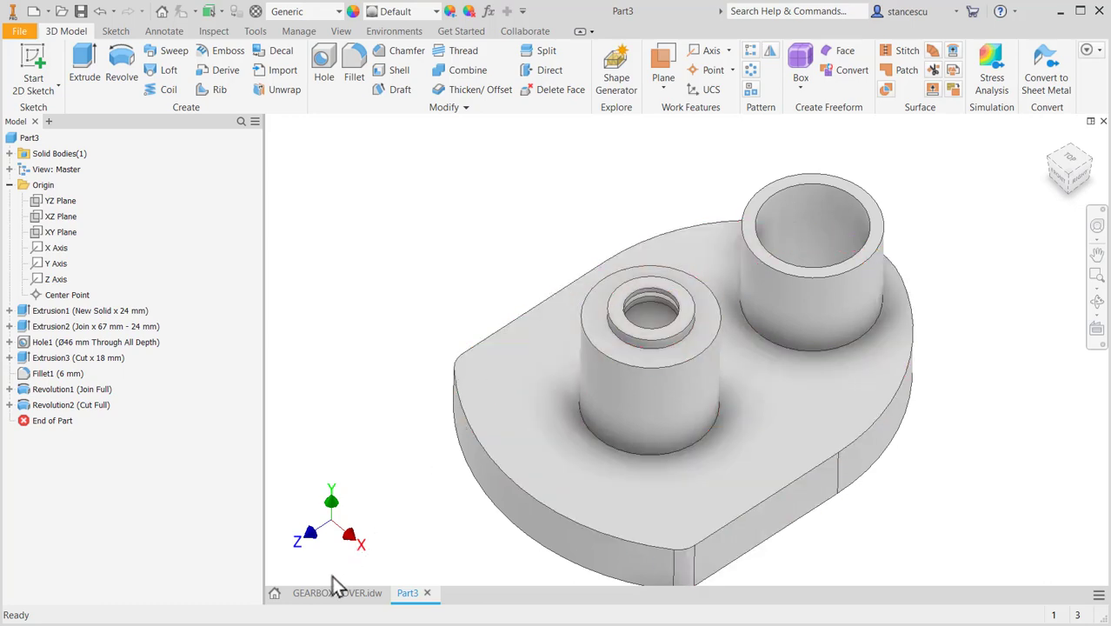
# Switch to the GEARBOX COVER.idw drawing and examine section A-A and the front view for the corner bosses' and holes' dimensions
pyautogui.click(334, 592)
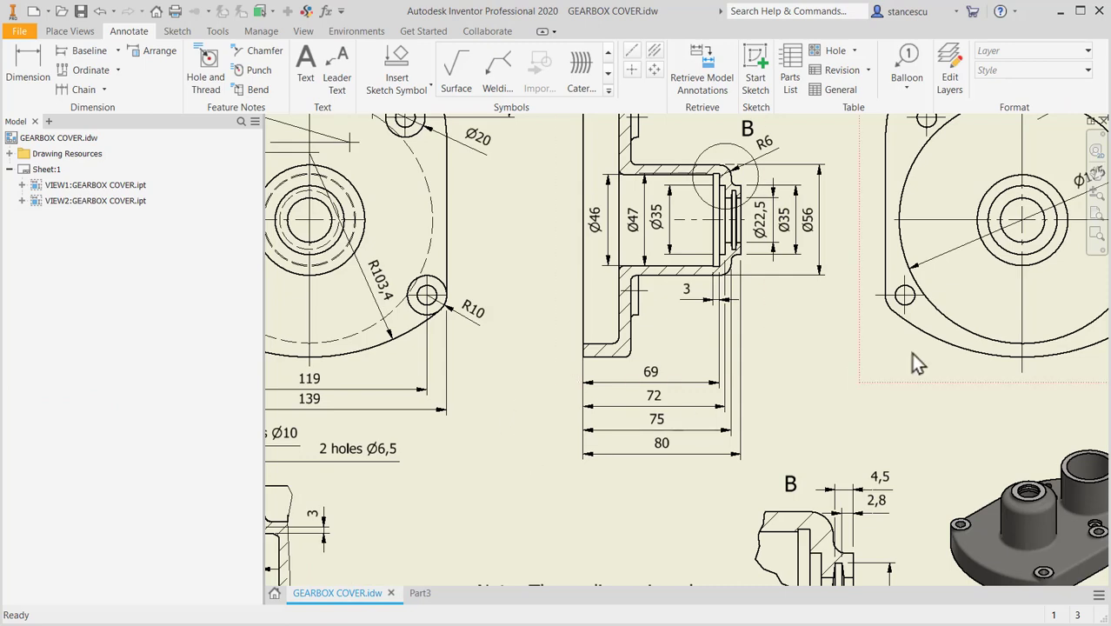
pyautogui.moveTo(879, 433); pyautogui.dragTo(786, 345, button='middle')
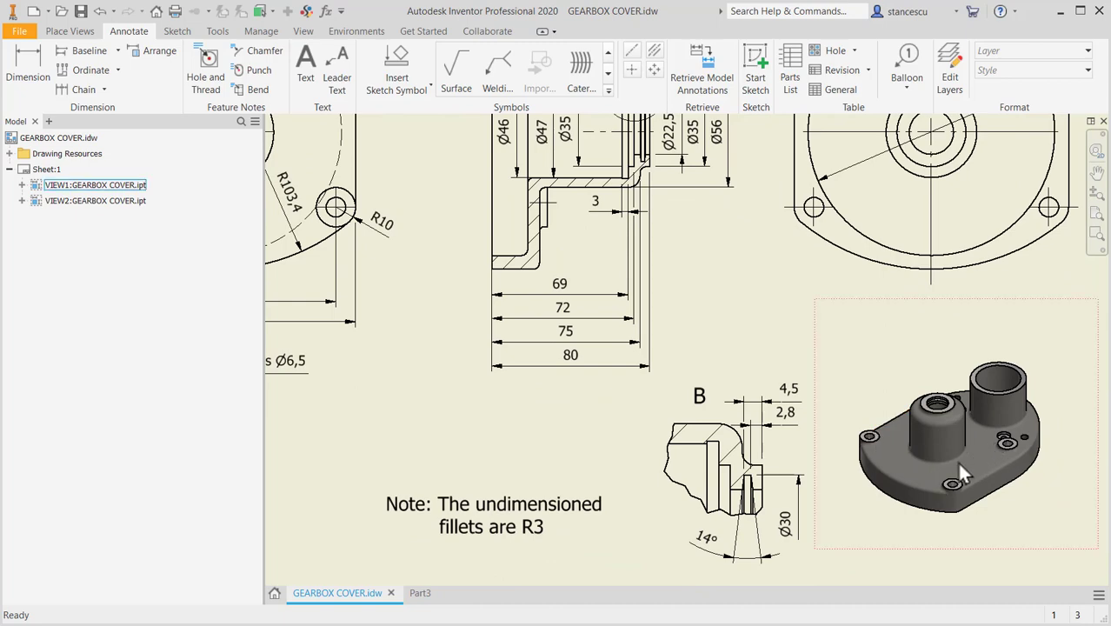
pyautogui.moveTo(535, 432); pyautogui.dragTo(901, 434, button='middle')
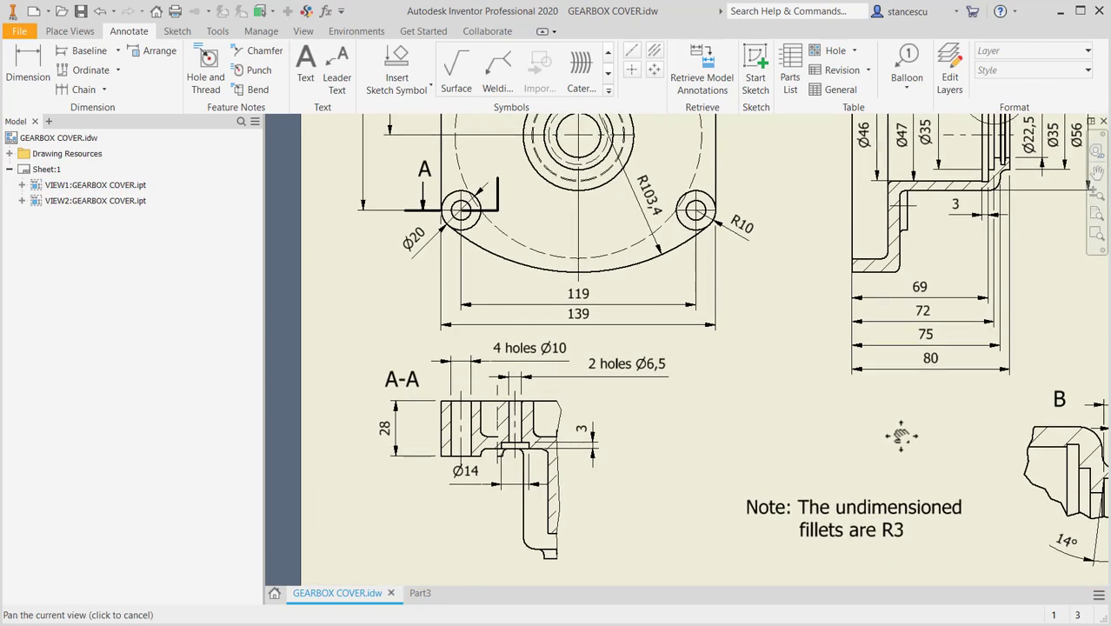
pyautogui.moveTo(695, 378); pyautogui.dragTo(756, 471, button='middle')
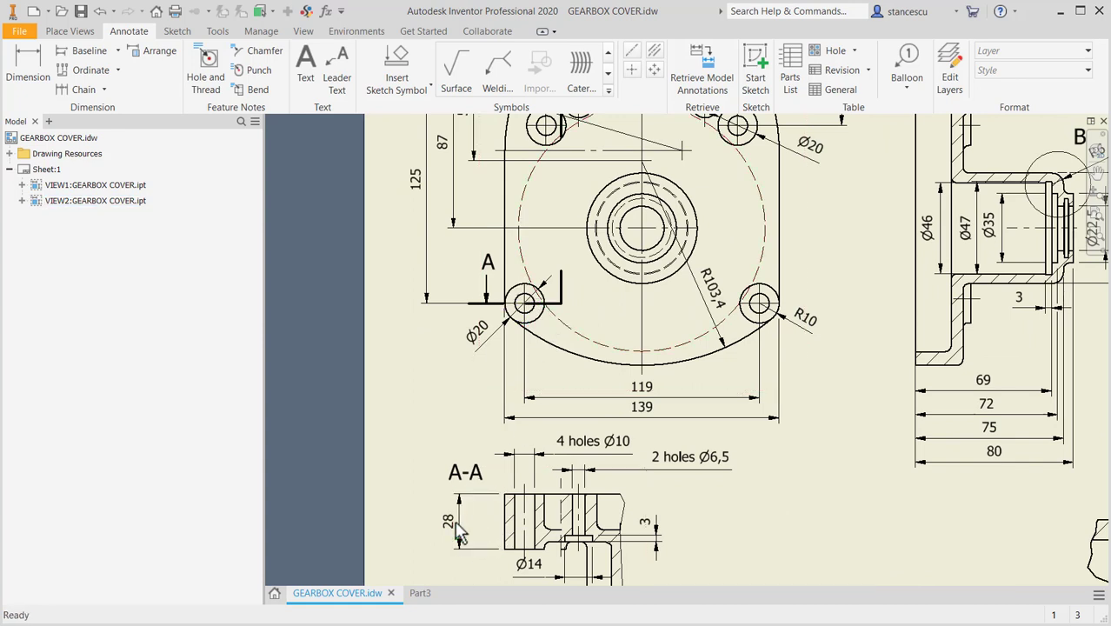
pyautogui.scroll(3, 526, 568)
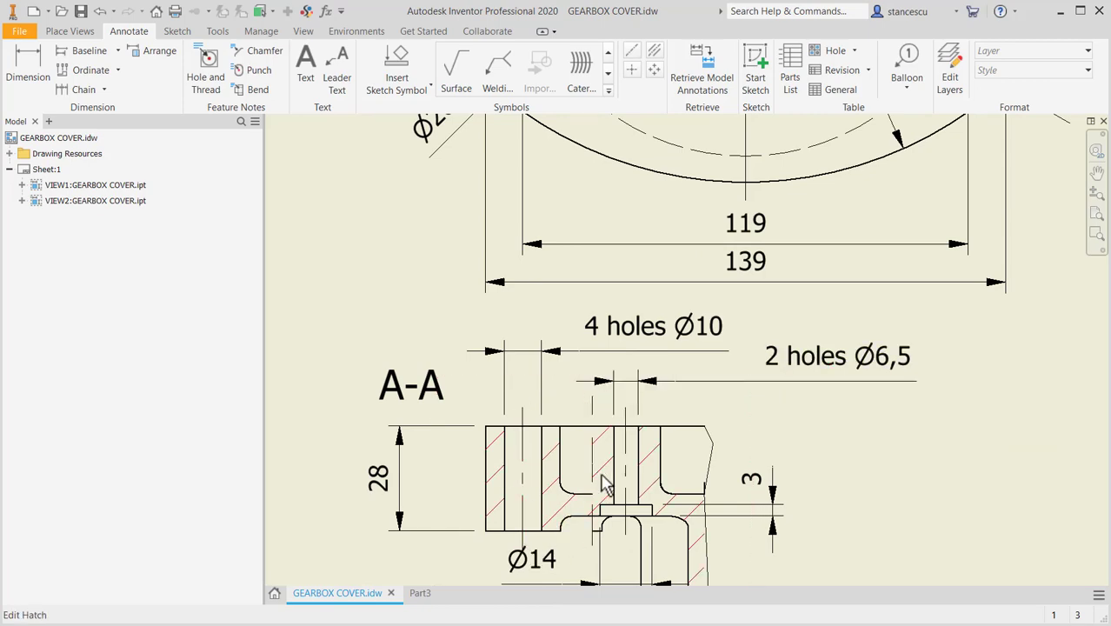
pyautogui.scroll(-3, 845, 445)
pyautogui.moveTo(843, 434); pyautogui.dragTo(829, 501, button='middle')
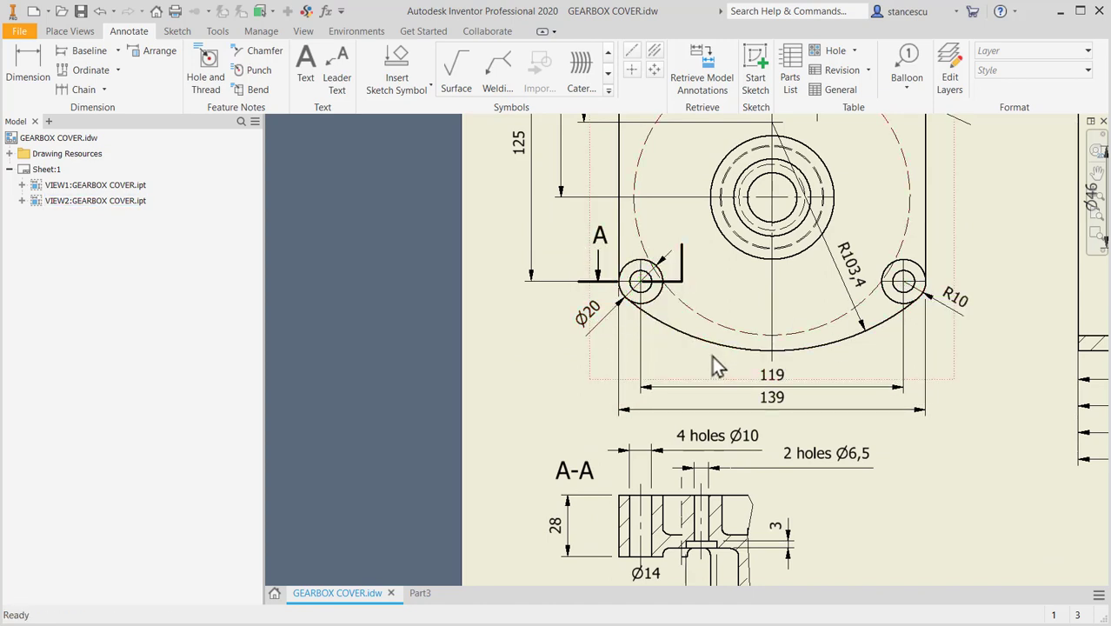
pyautogui.scroll(-3, 712, 355)
pyautogui.moveTo(709, 359); pyautogui.dragTo(710, 394, button='middle')
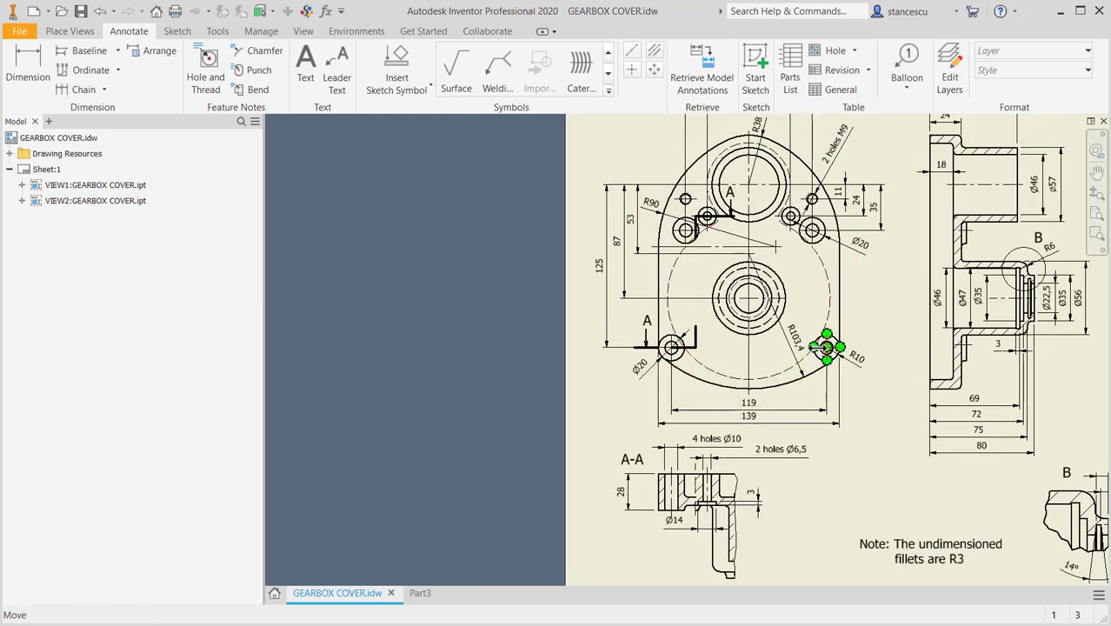
pyautogui.moveTo(688, 351); pyautogui.dragTo(794, 334)
# Back in Part3, start a sketch on the plate's top face and draw a 20 mm diameter circle centred on a rounded corner's center point
pyautogui.click(420, 593)
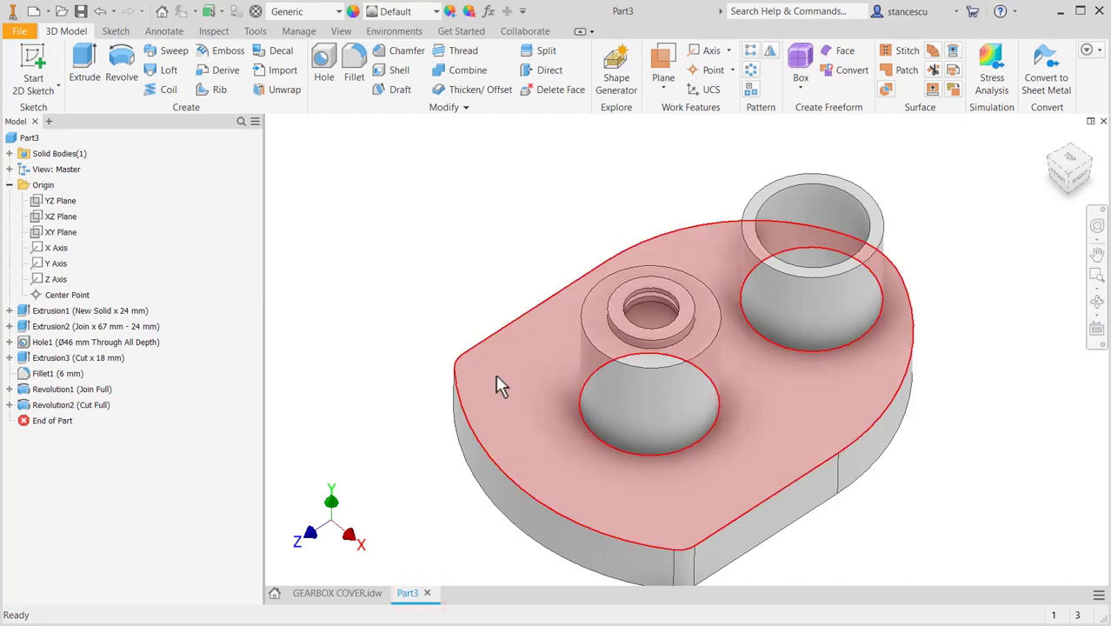
pyautogui.click(496, 375)
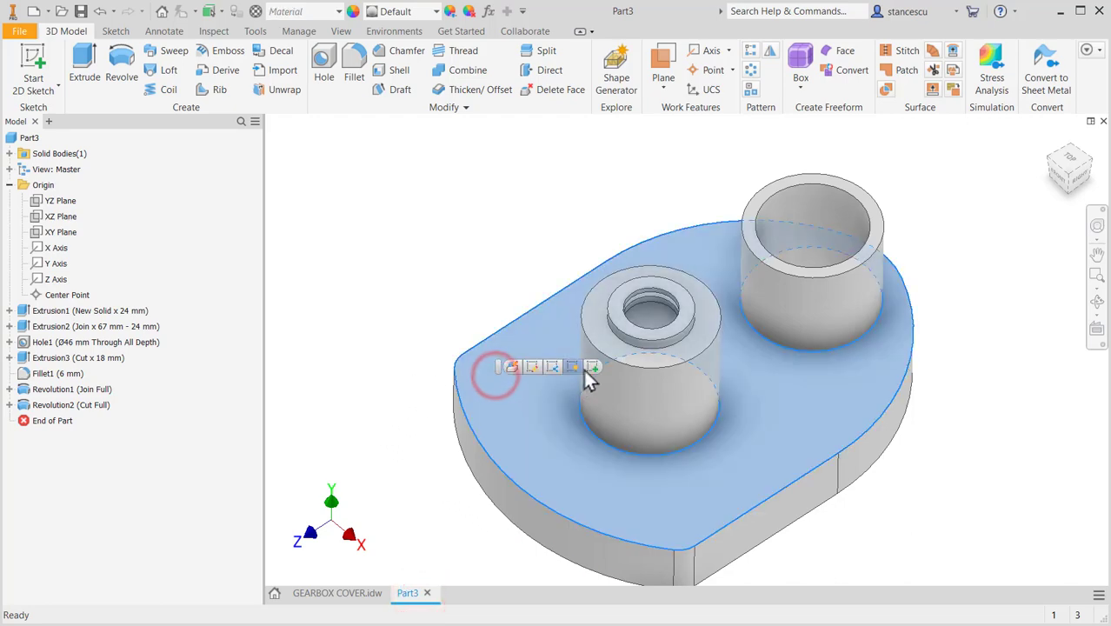
pyautogui.click(590, 366)
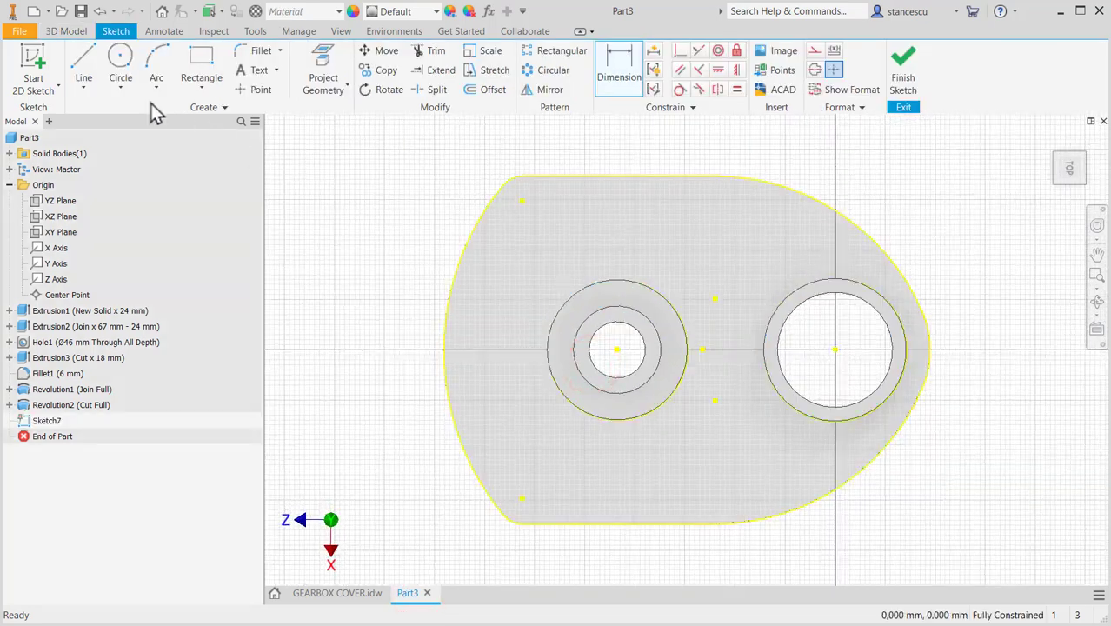
pyautogui.click(120, 59)
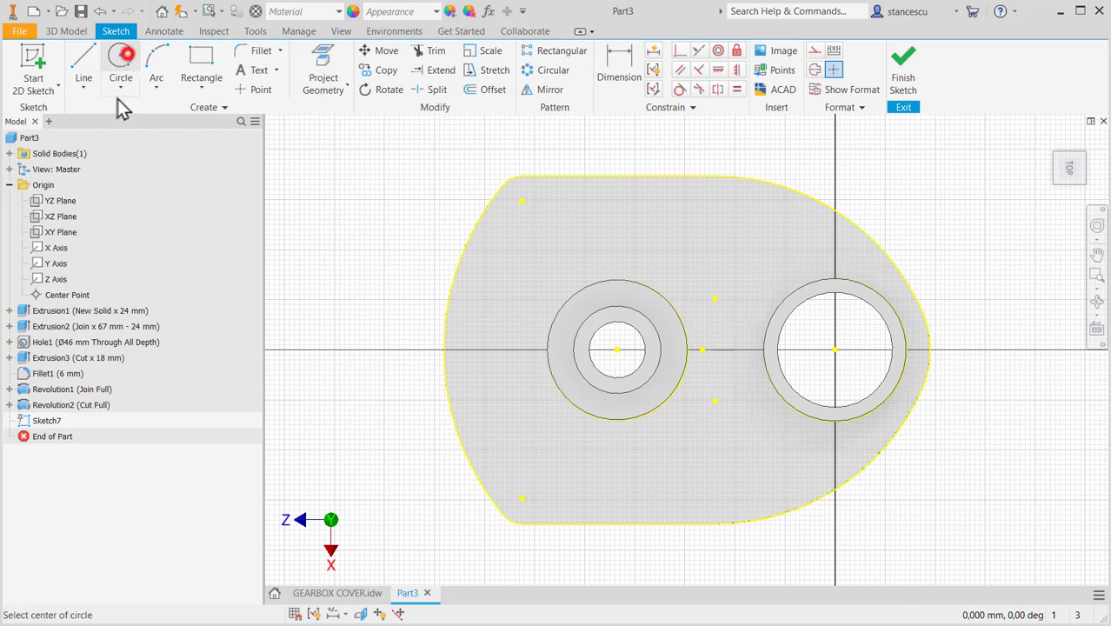
pyautogui.click(522, 201)
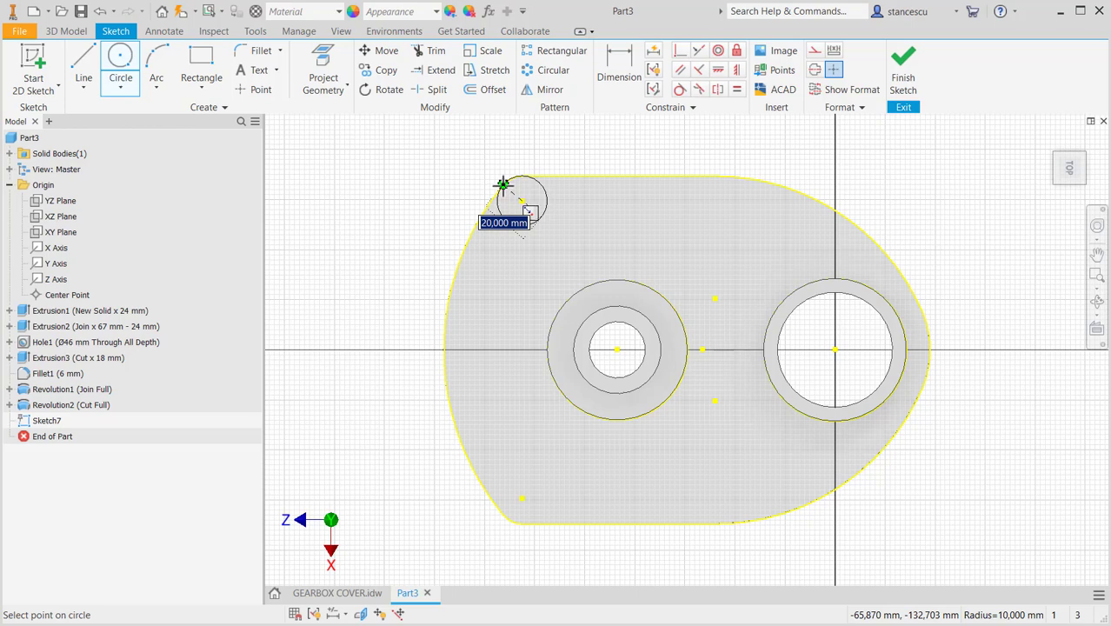
pyautogui.click(502, 184)
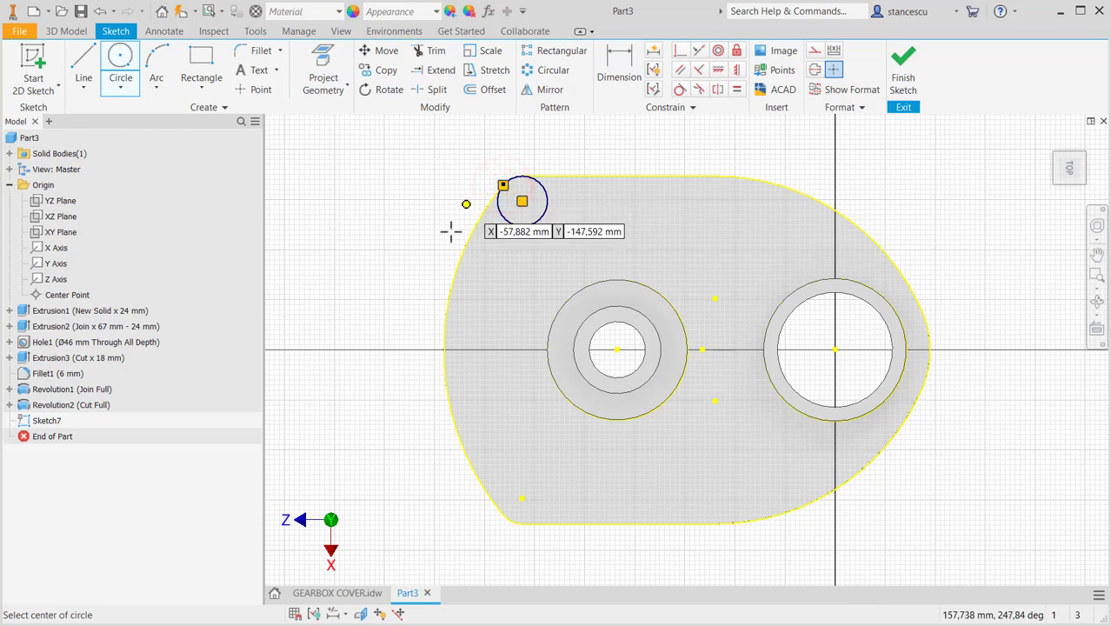
# Draw a 20 mm circle on the other rounded corner's center point and sketch two more circles freehand between the corners and the large bore
pyautogui.click(521, 497)
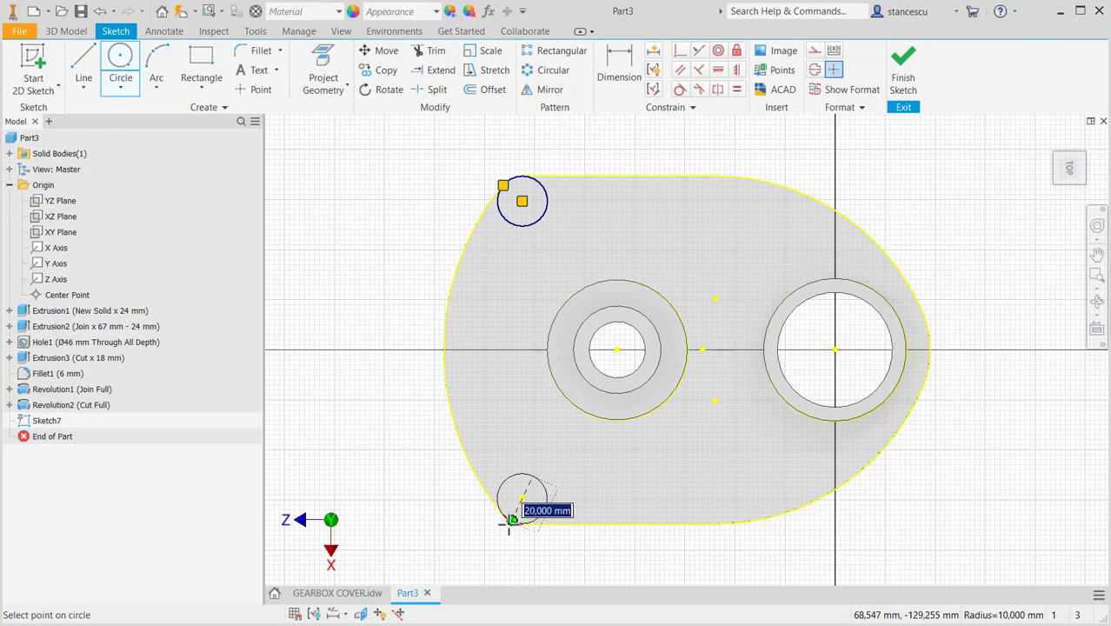
pyautogui.click(511, 519)
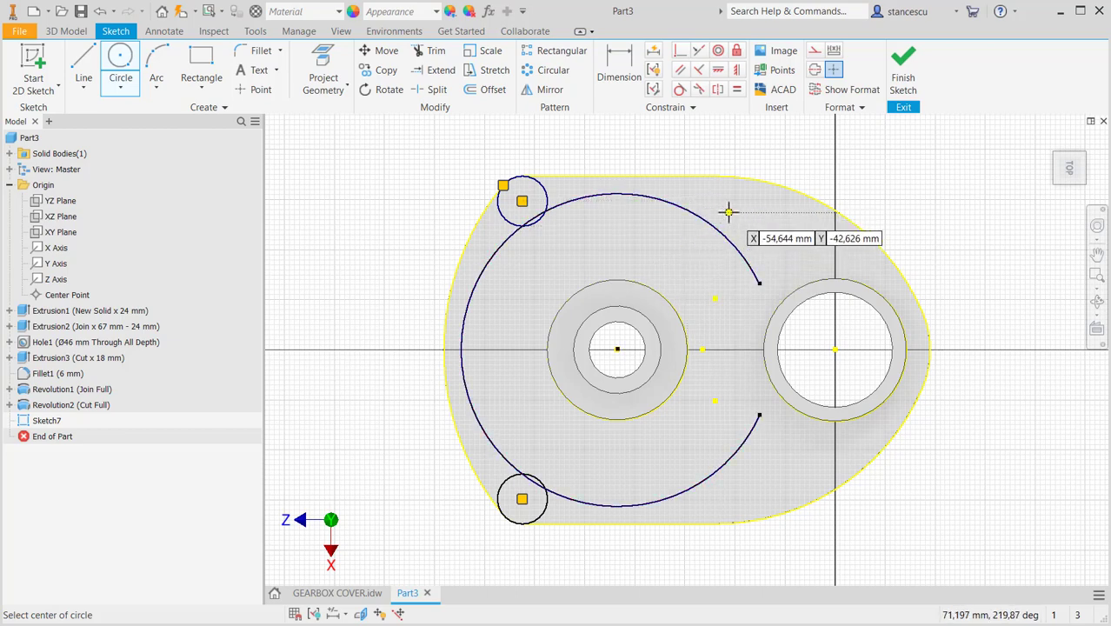
pyautogui.click(728, 211)
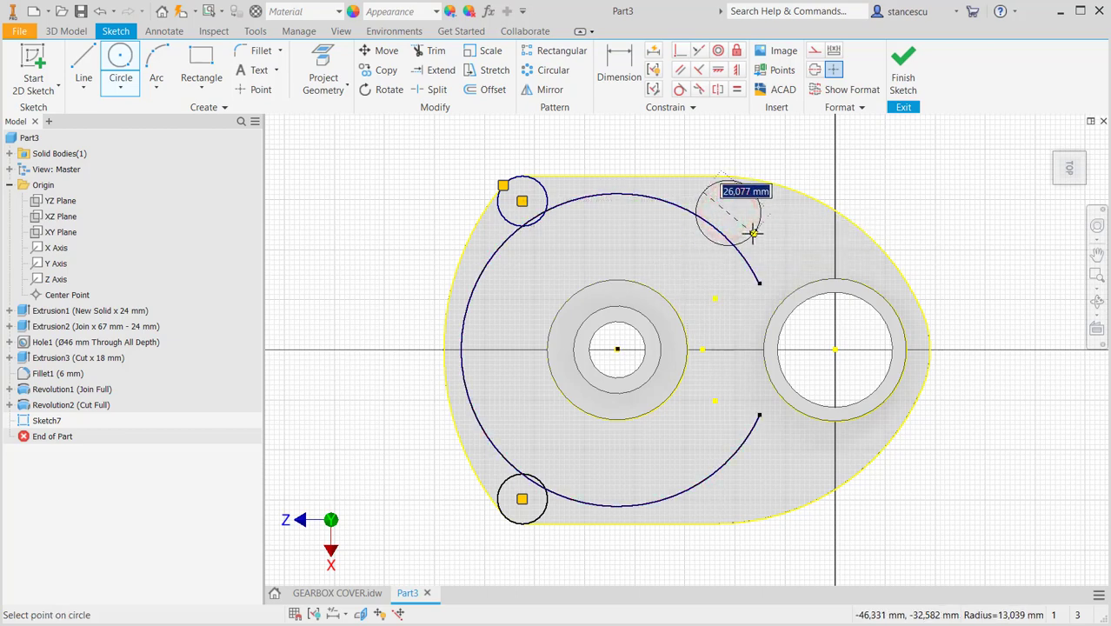
pyautogui.click(751, 233)
pyautogui.click(689, 442)
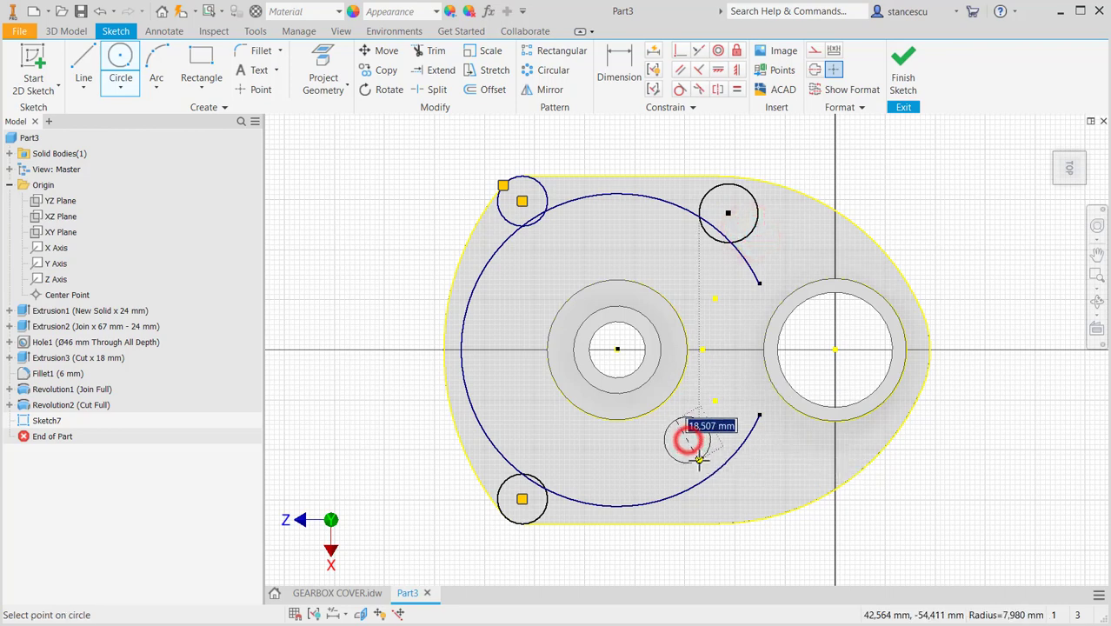
pyautogui.click(701, 461)
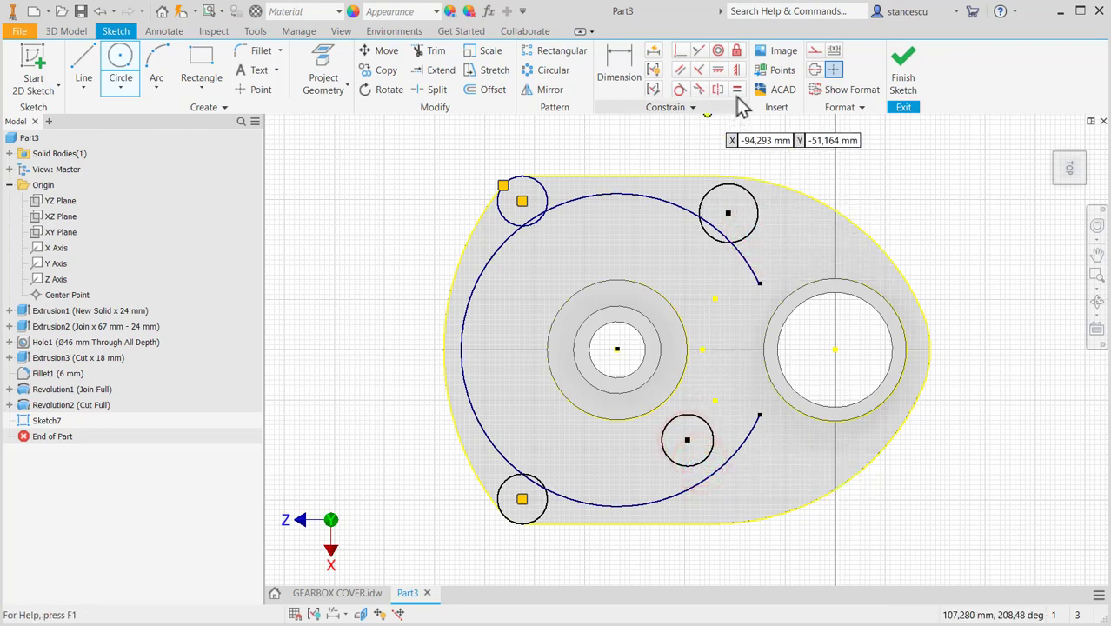
# Make both freehand circles equal in size to the first 20 mm corner circle
pyautogui.click(736, 89)
pyautogui.click(728, 181)
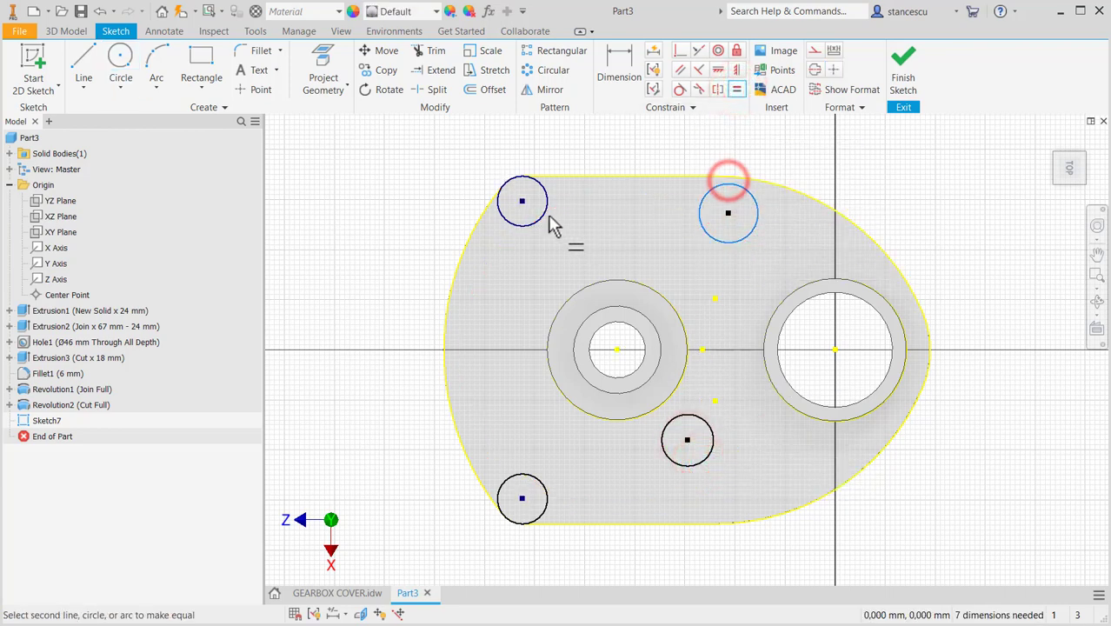
pyautogui.click(543, 211)
pyautogui.click(705, 438)
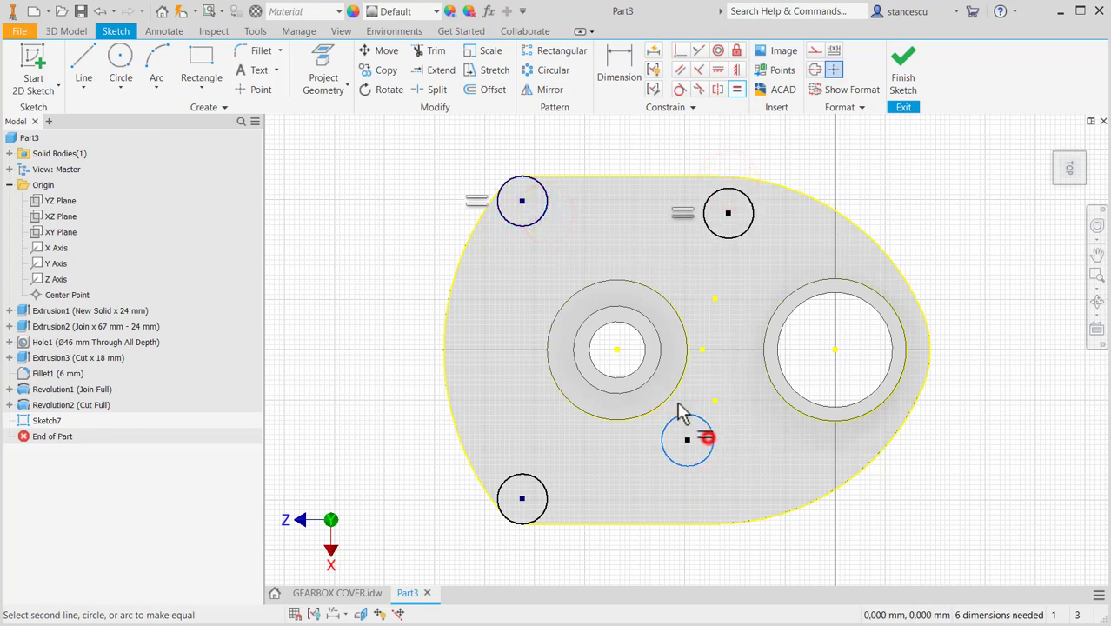
pyautogui.click(530, 228)
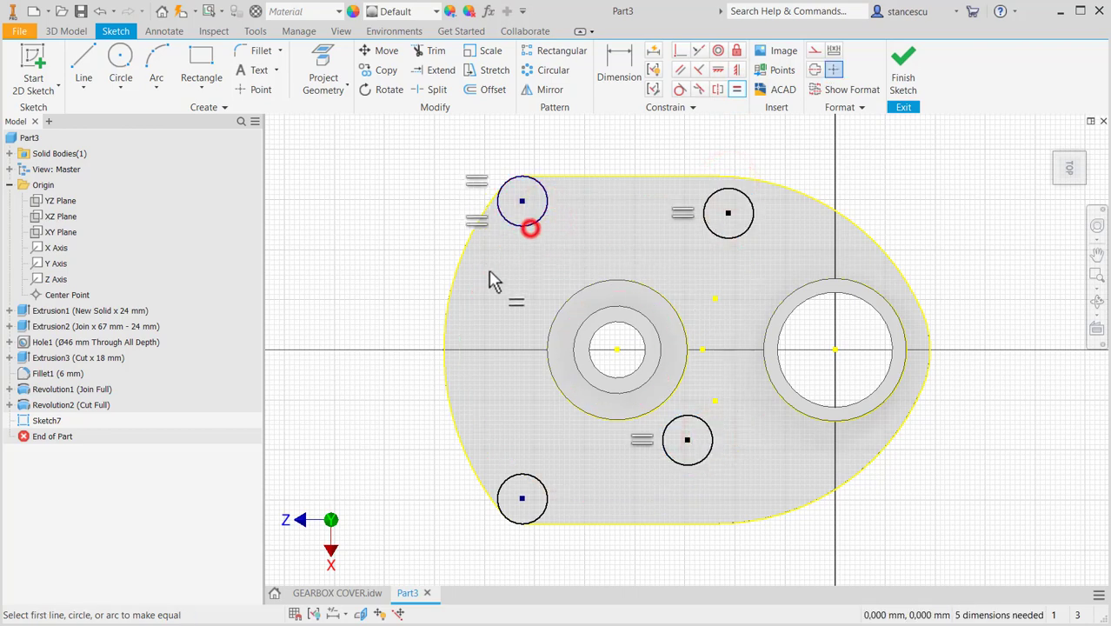
pyautogui.click(380, 282)
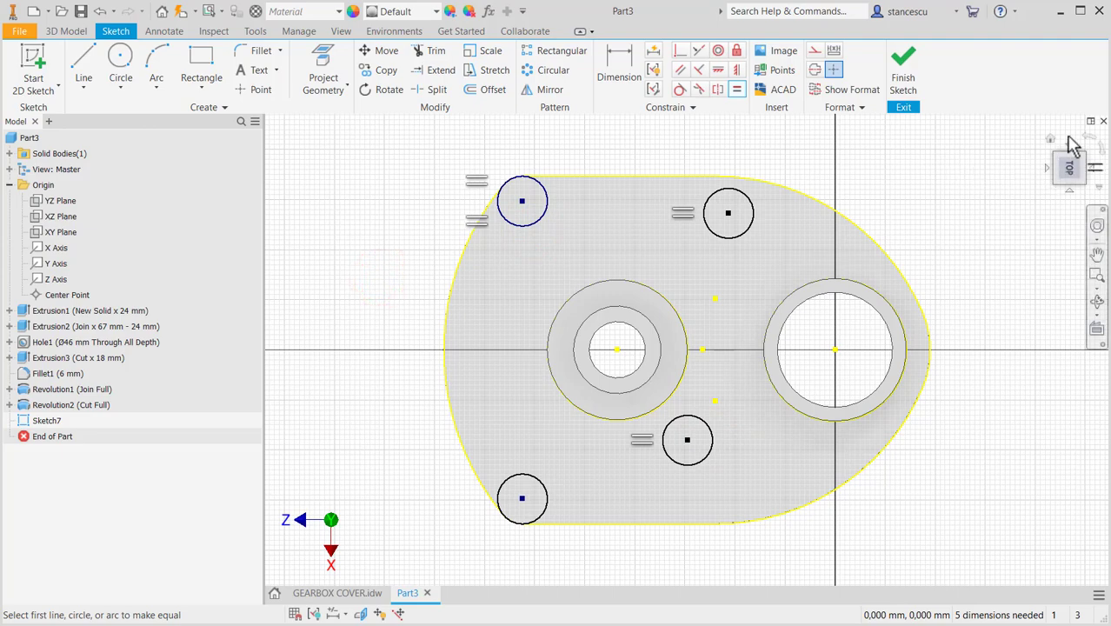
# Rotate the top view a quarter turn and align the centers of the two freehand circles horizontally
pyautogui.click(1095, 141)
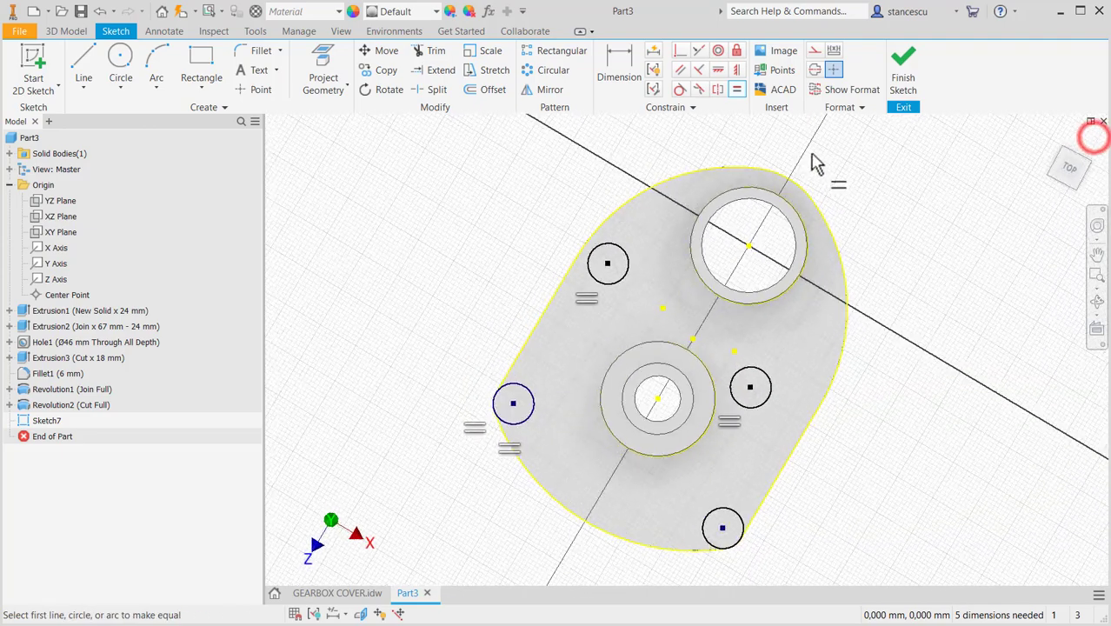
pyautogui.click(717, 72)
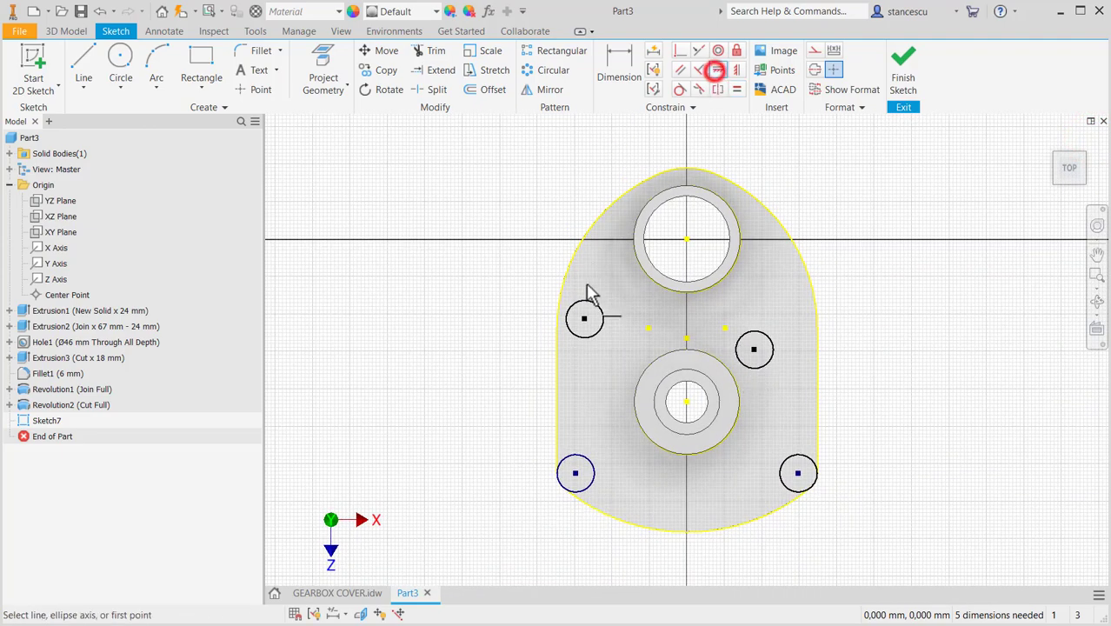
pyautogui.click(584, 318)
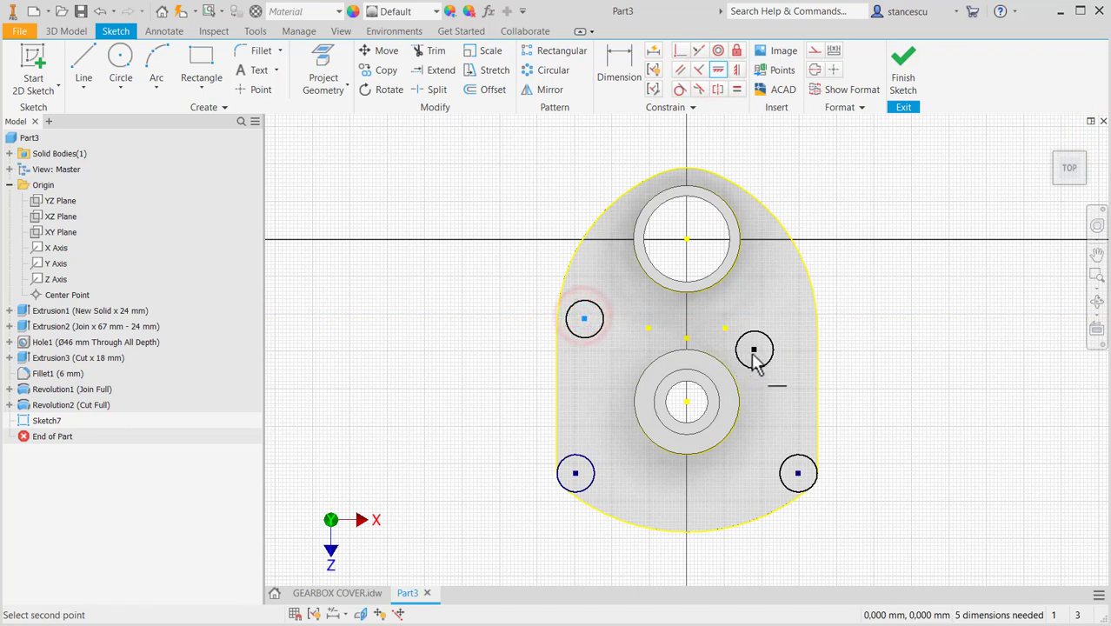
pyautogui.click(754, 351)
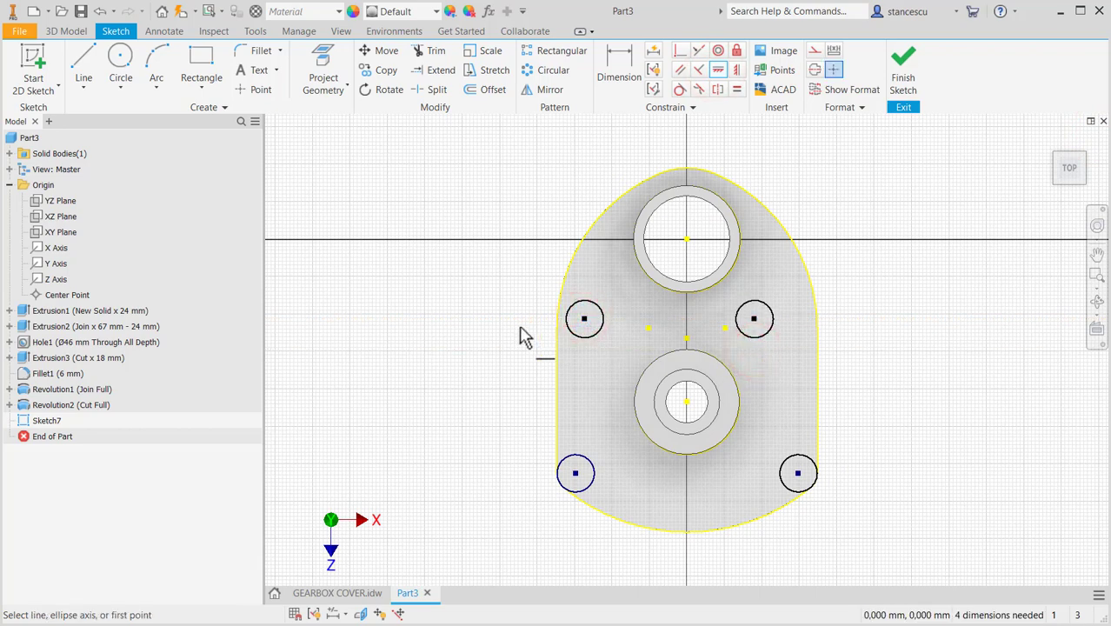
# Draw a horizontal line joining the centers of the two upper circles
pyautogui.click(82, 70)
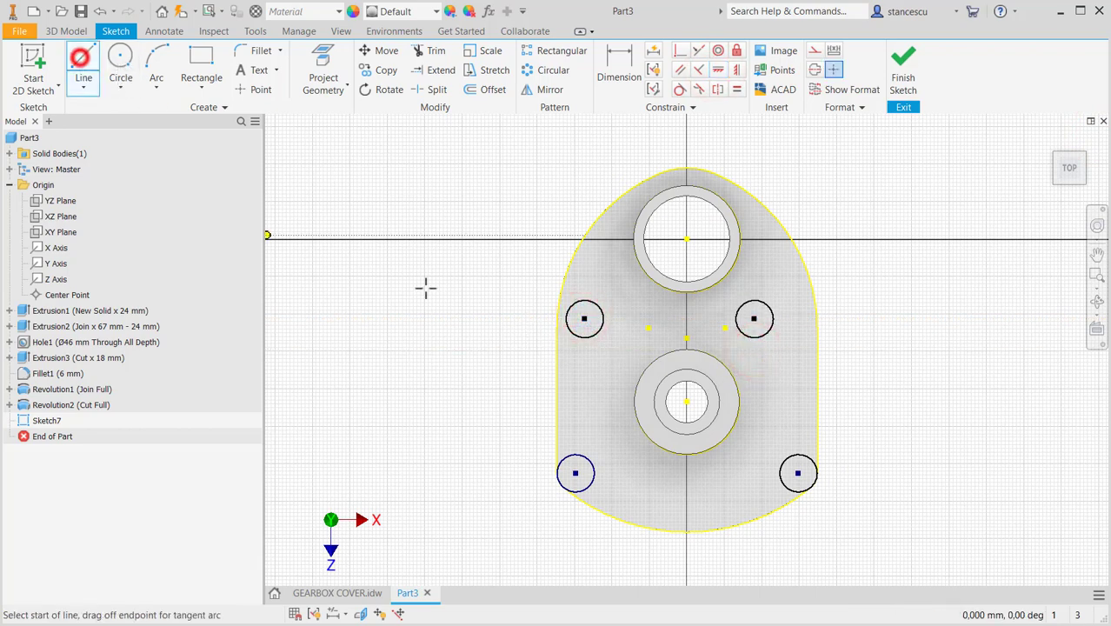
pyautogui.click(584, 318)
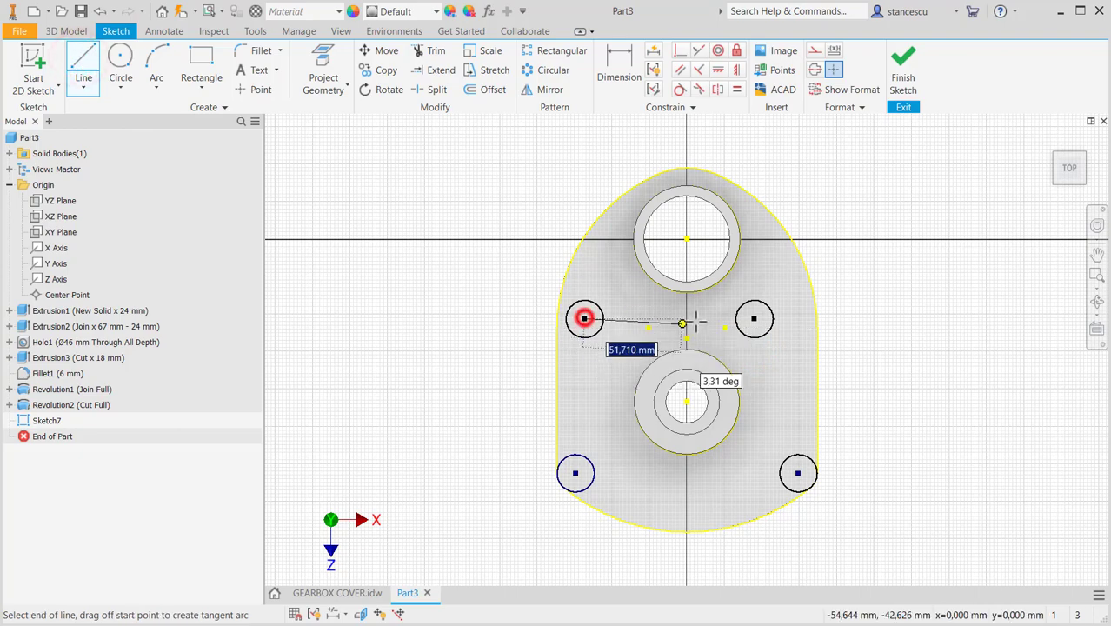
pyautogui.click(753, 318)
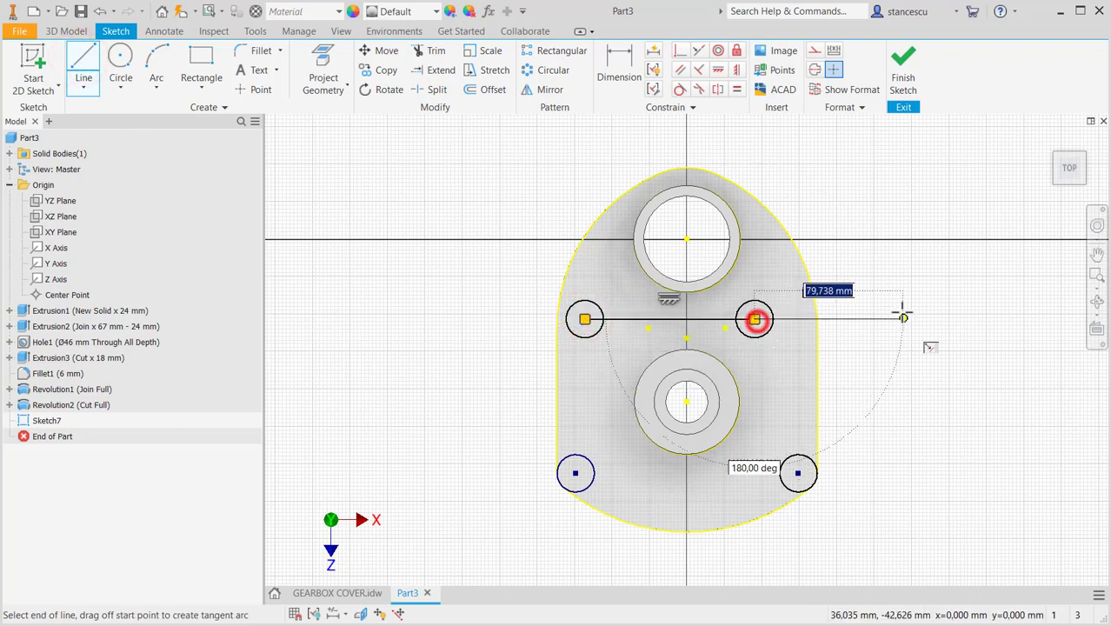
pyautogui.press('Escape')
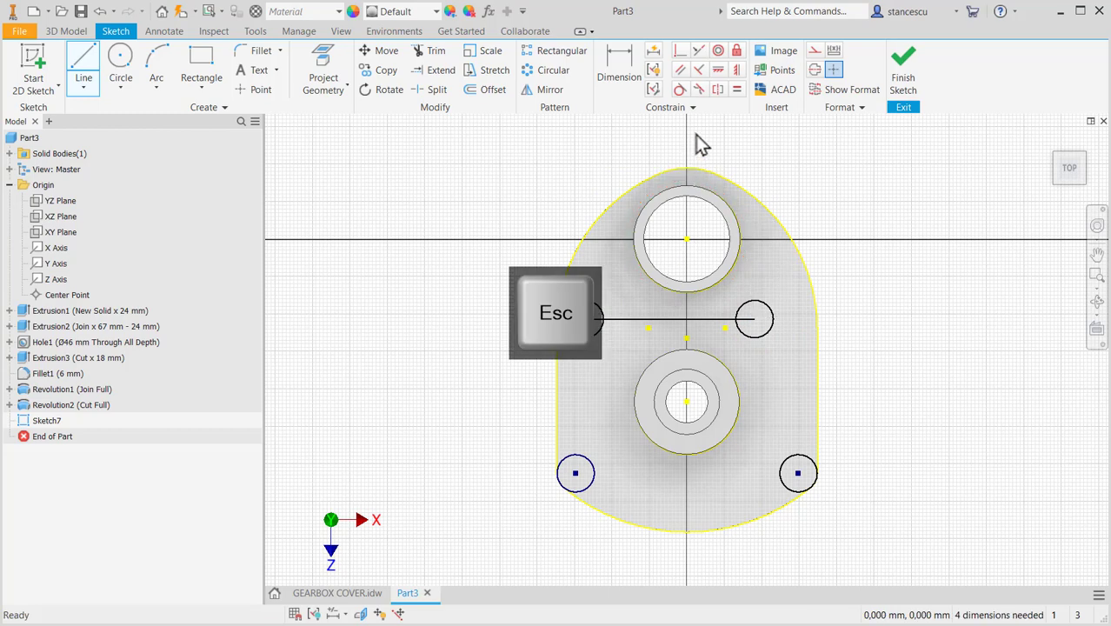
# Align the connecting line's midpoint vertically with the large bore's center and move the circle pair down toward the smaller boss
pyautogui.click(734, 70)
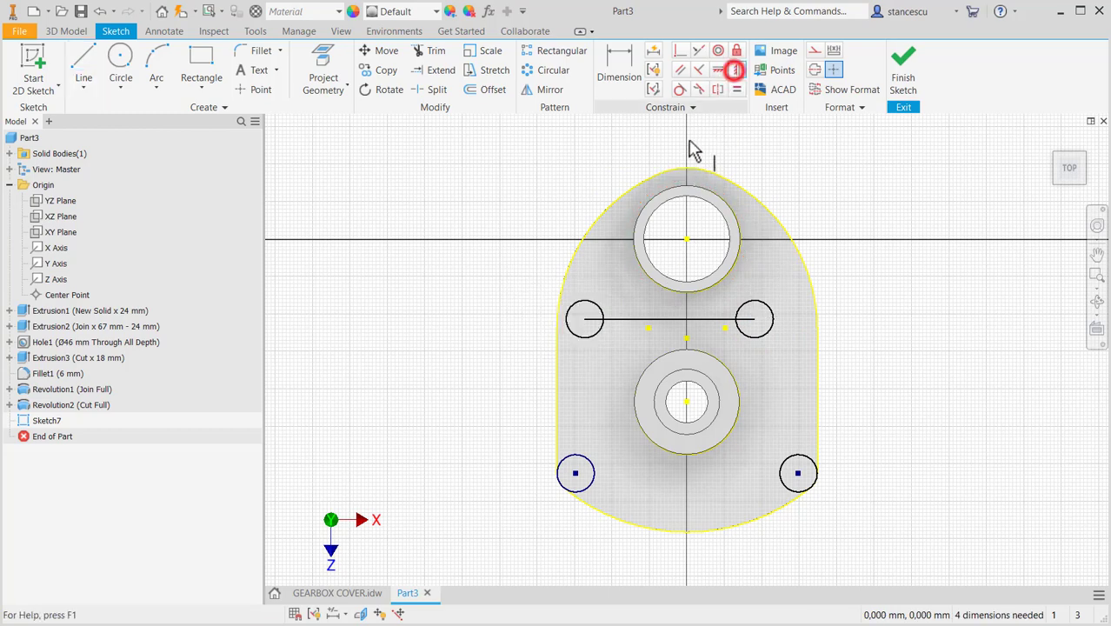
pyautogui.click(687, 239)
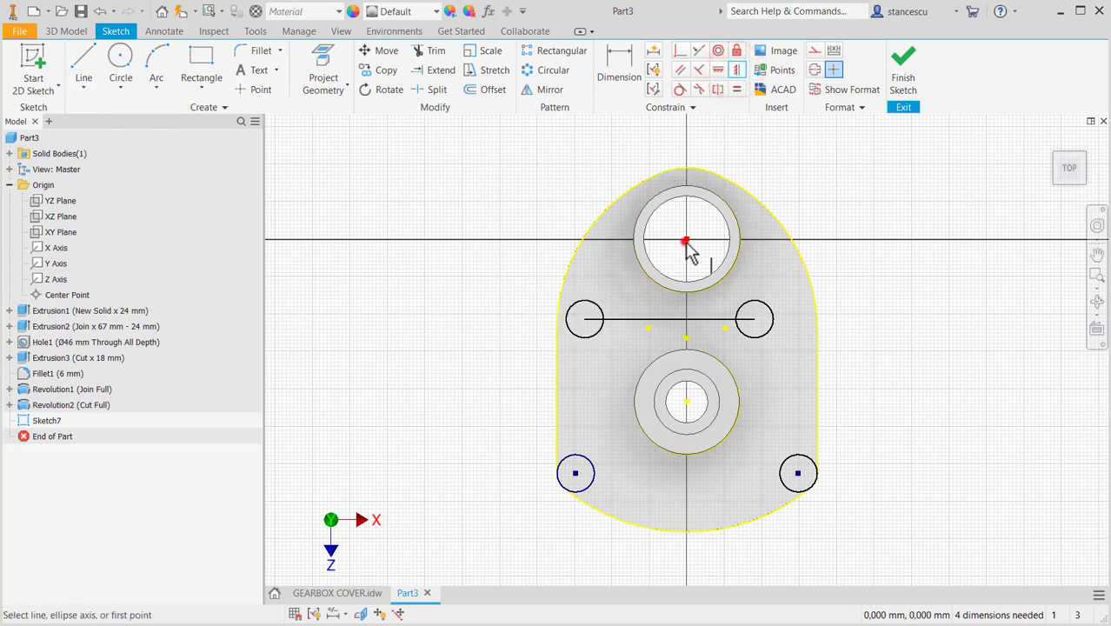
pyautogui.click(671, 319)
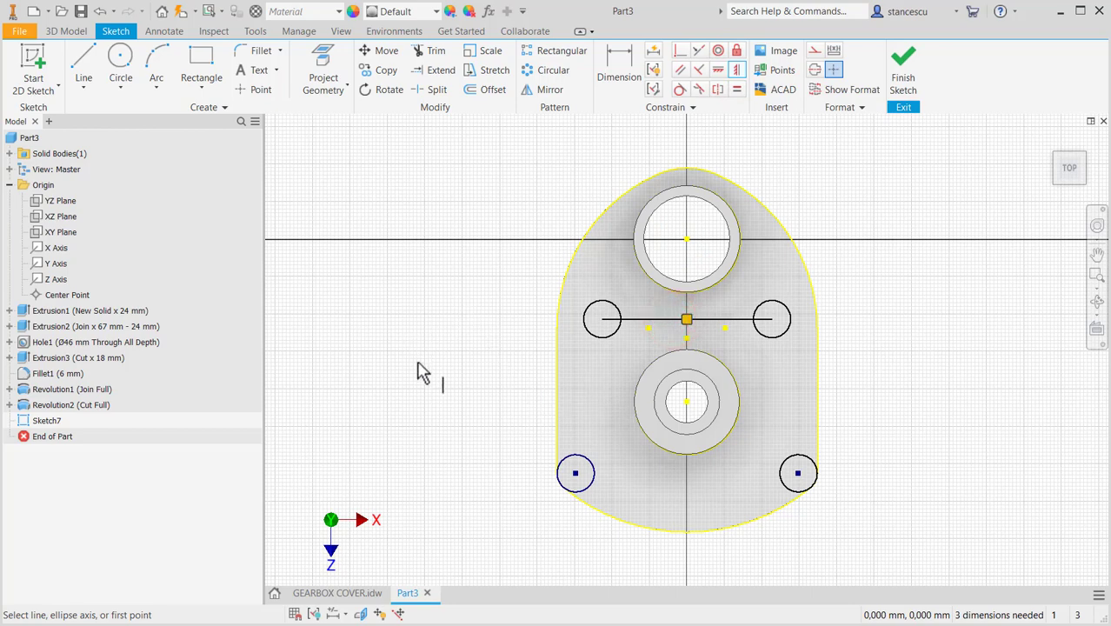
pyautogui.press('Escape')
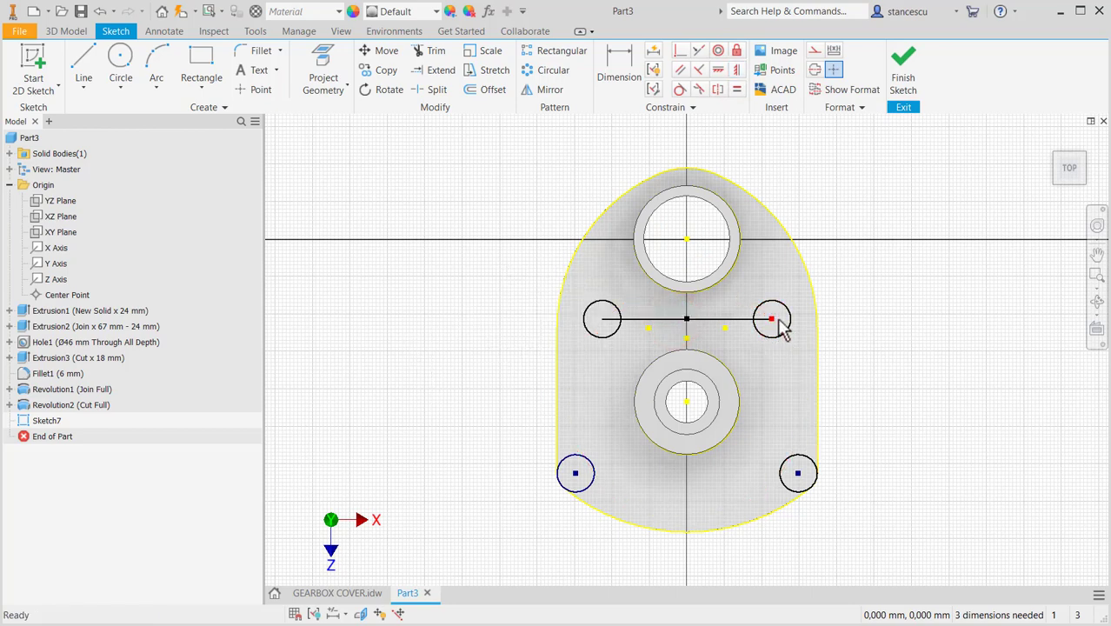
pyautogui.moveTo(782, 322)
pyautogui.mouseDown()
pyautogui.moveTo(872, 314)
pyautogui.moveTo(872, 290)
pyautogui.moveTo(732, 351)
pyautogui.moveTo(853, 329)
pyautogui.moveTo(806, 327)
pyautogui.moveTo(766, 345)
pyautogui.mouseUp()
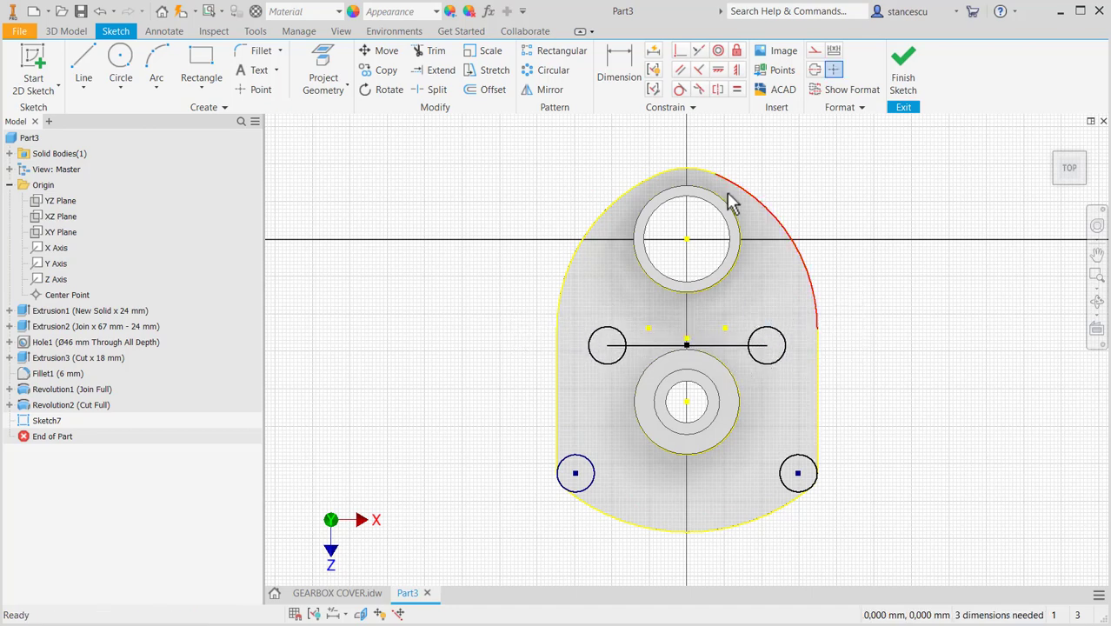
# Dimension the line joining the two upper circle centers and set its length to 97 mm
pyautogui.click(633, 74)
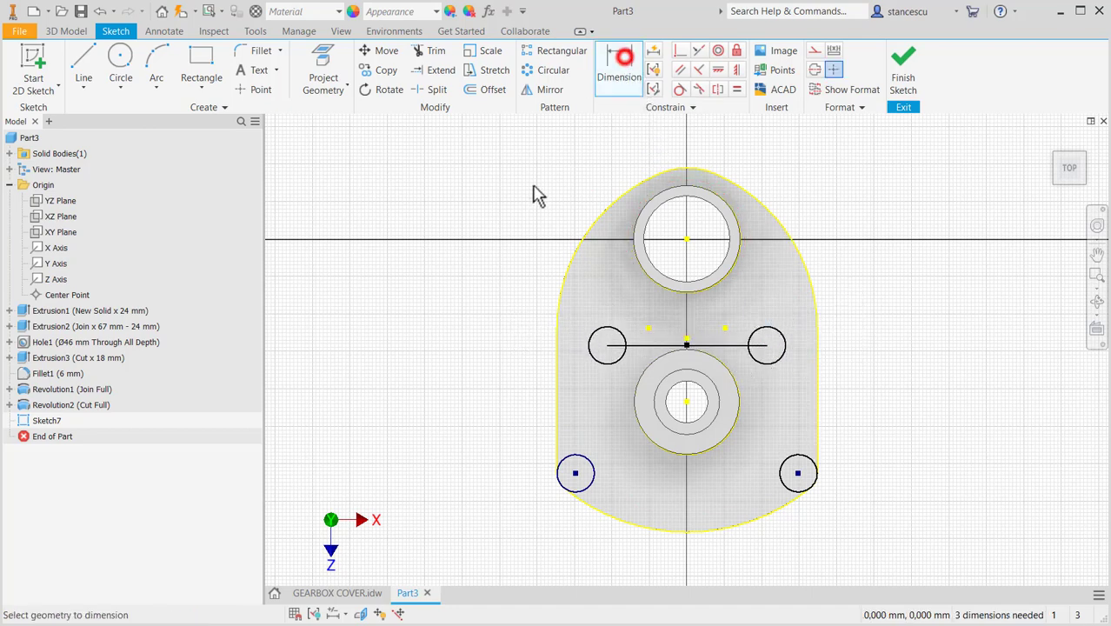
pyautogui.click(635, 345)
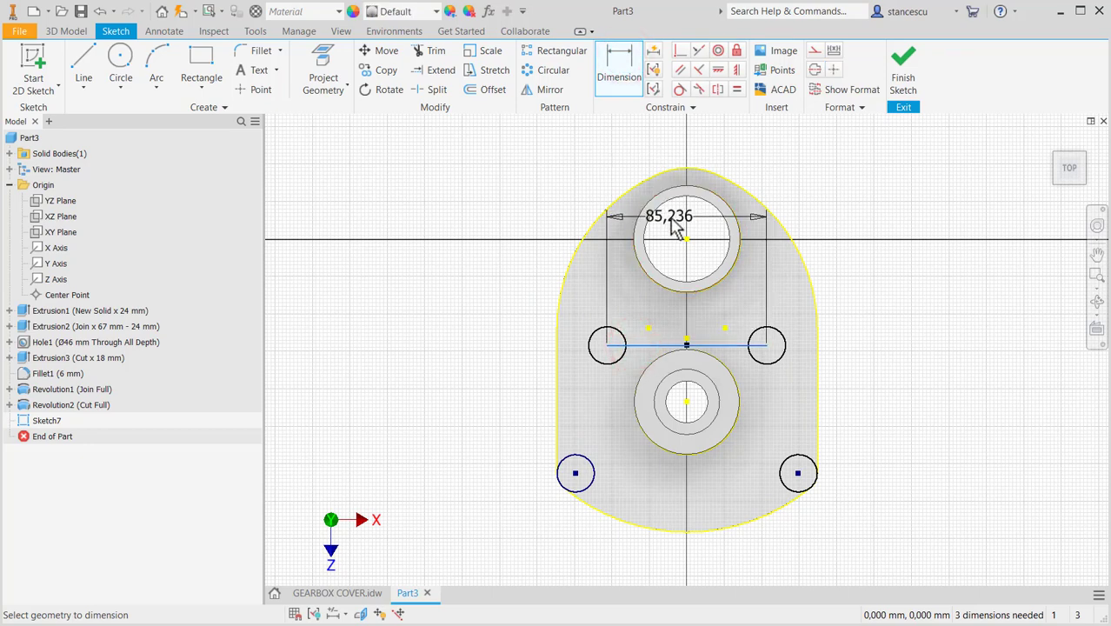
pyautogui.click(695, 239)
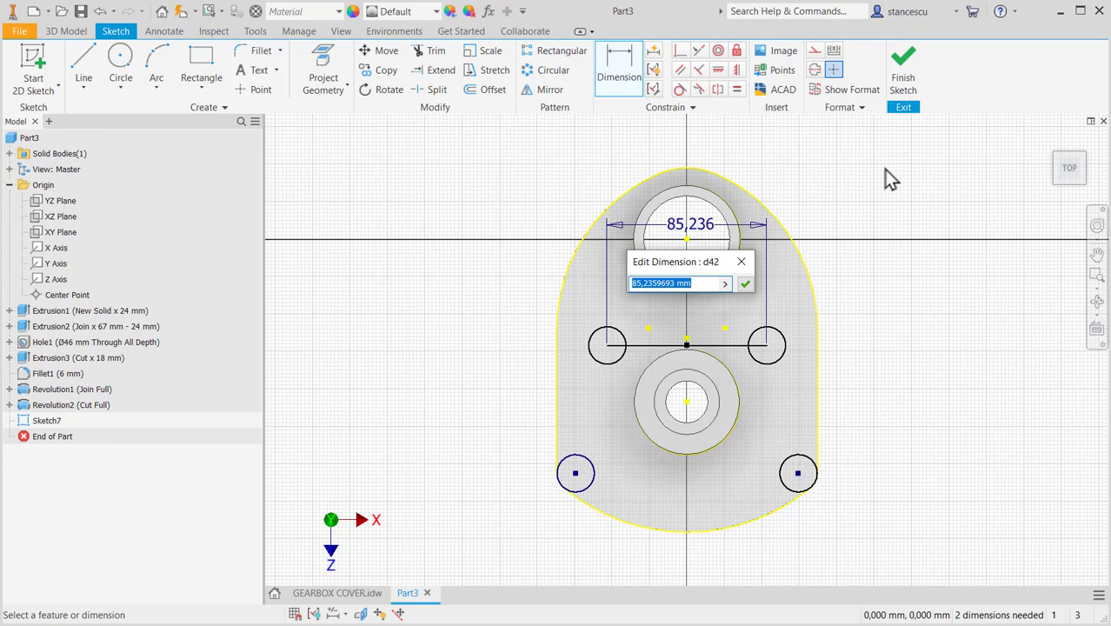
pyautogui.press('Return')
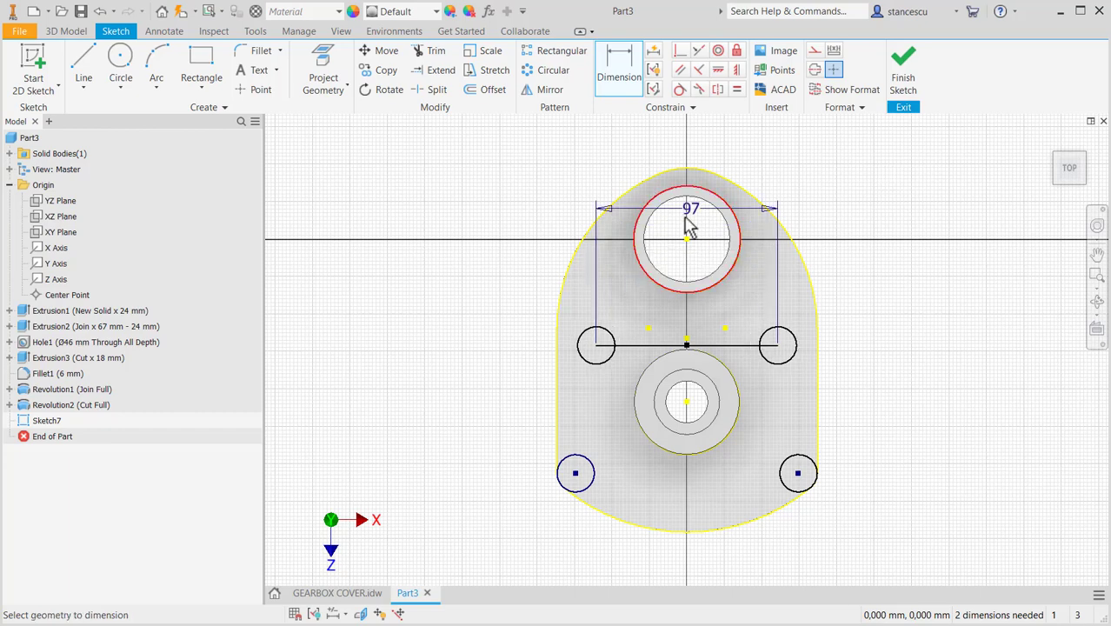
# Dimension the vertical distance between the connecting line and the large bore's center and set it to 35 mm
pyautogui.click(724, 346)
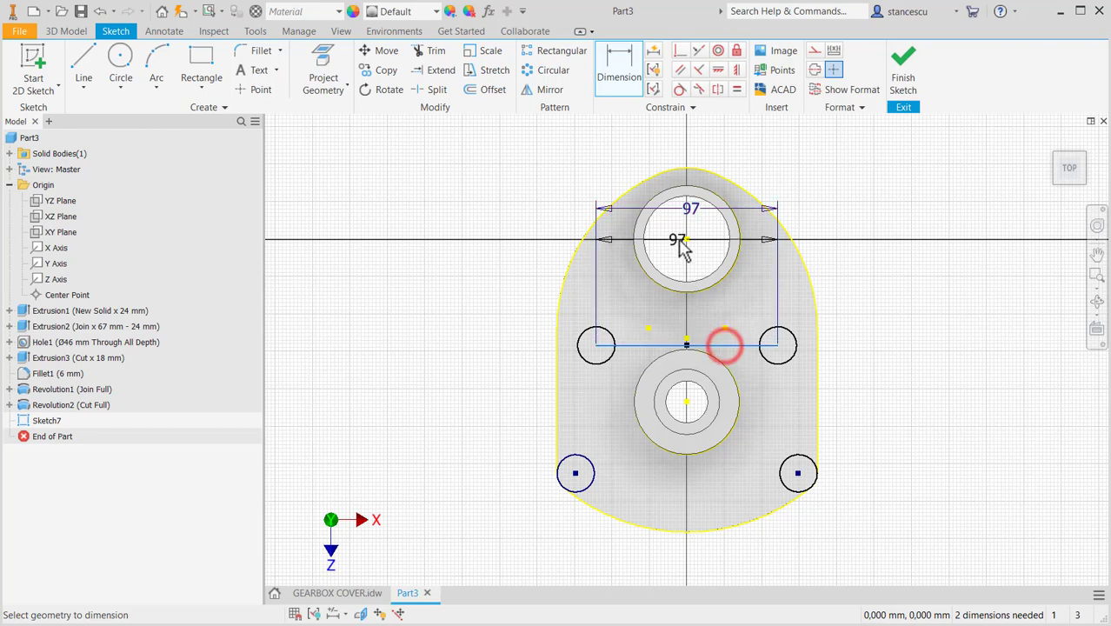
pyautogui.click(686, 239)
pyautogui.click(504, 293)
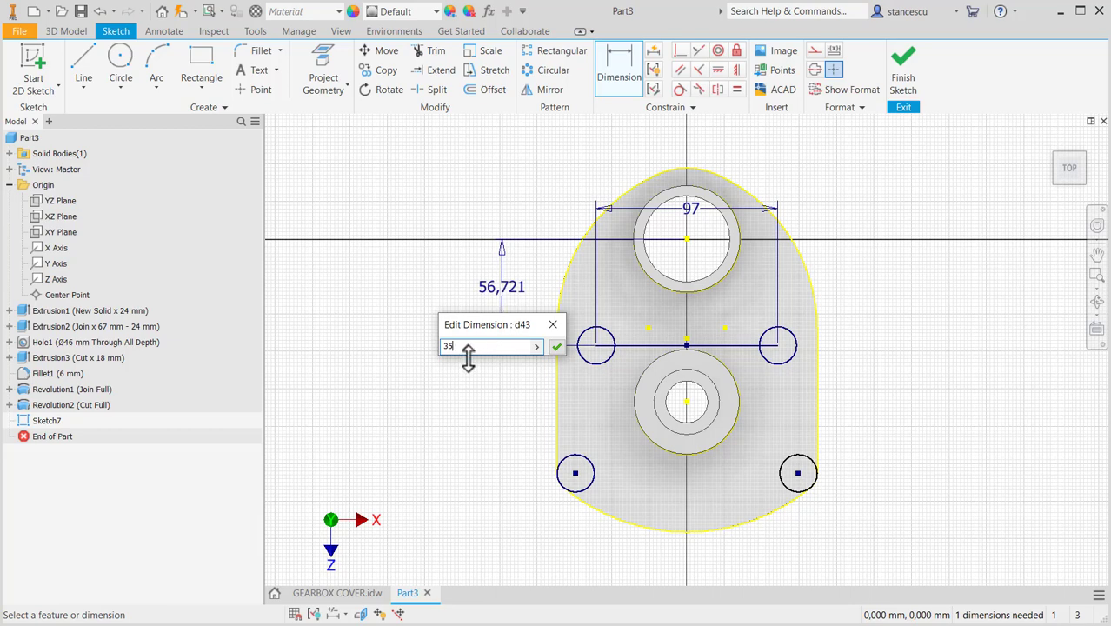
pyautogui.click(556, 347)
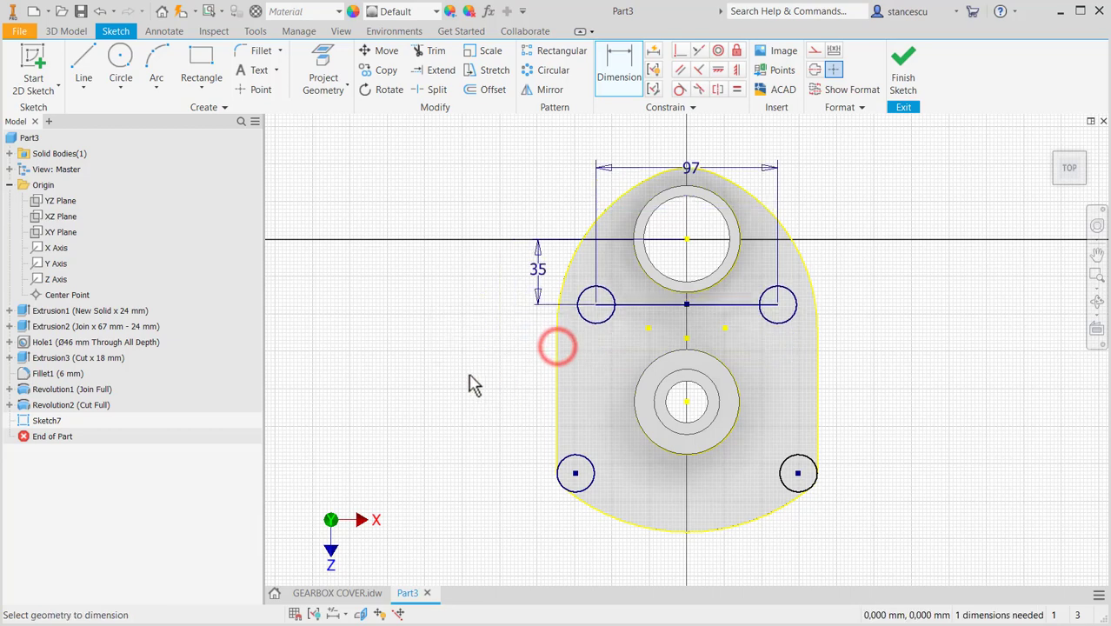
# Finish the sketch and extrude the four boss circles by 28-24 mm, joined to the plate, checking their height in the drawing's section A-A
pyautogui.click(904, 78)
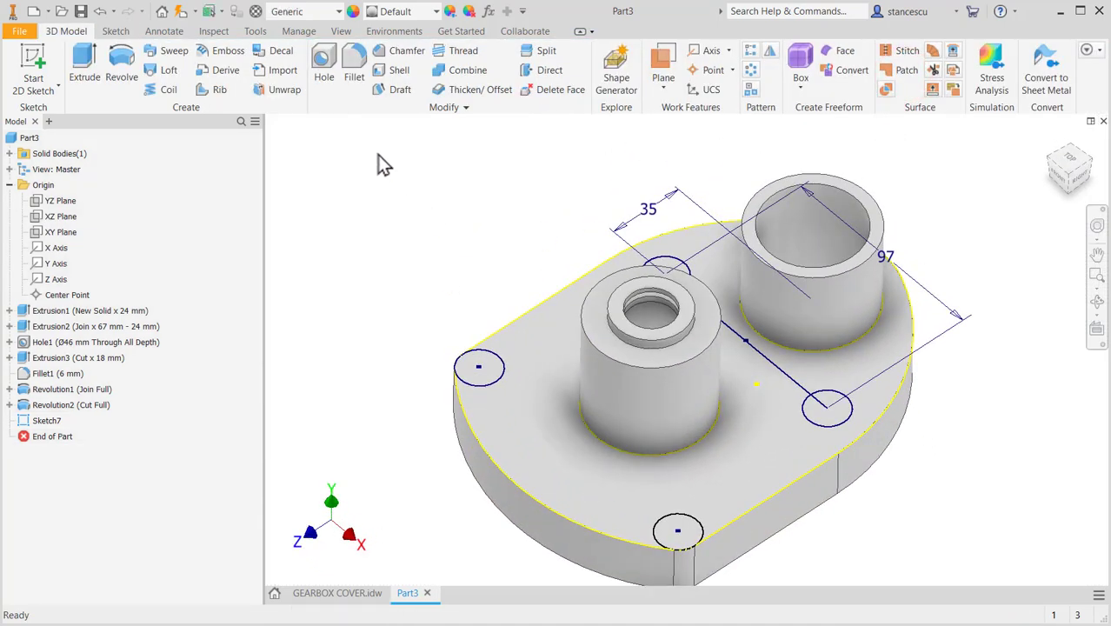
pyautogui.click(82, 57)
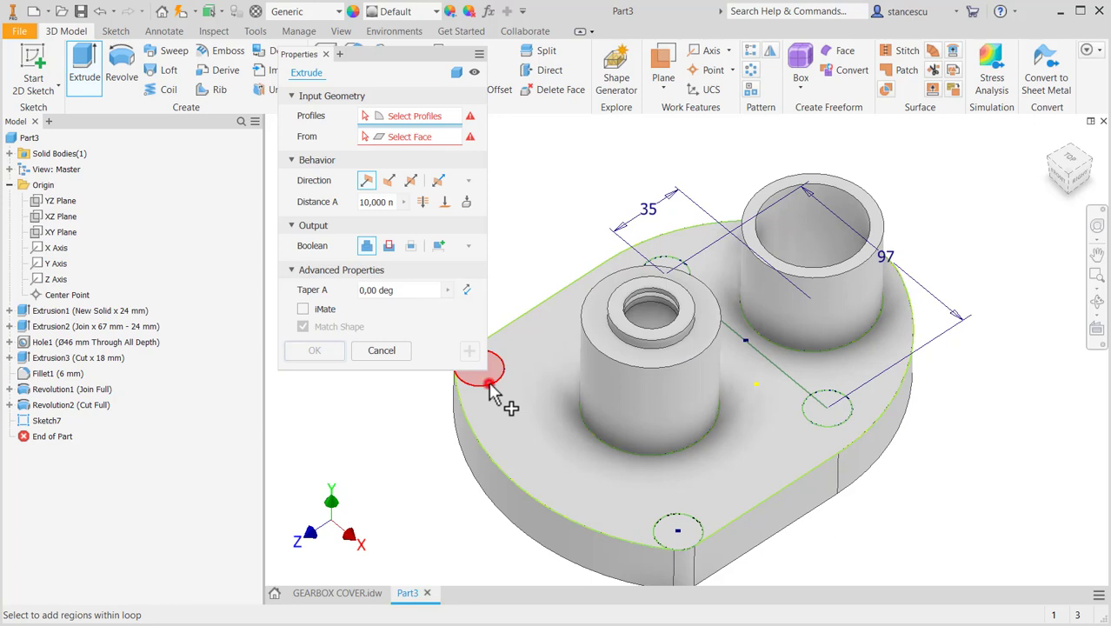
pyautogui.click(491, 391)
pyautogui.click(682, 266)
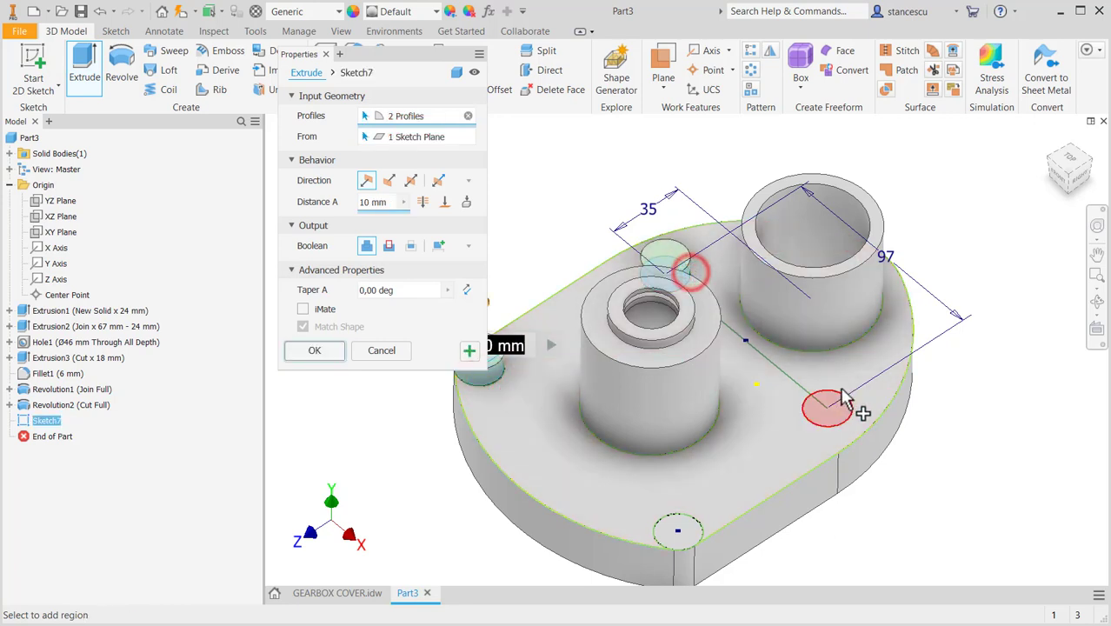
pyautogui.click(840, 419)
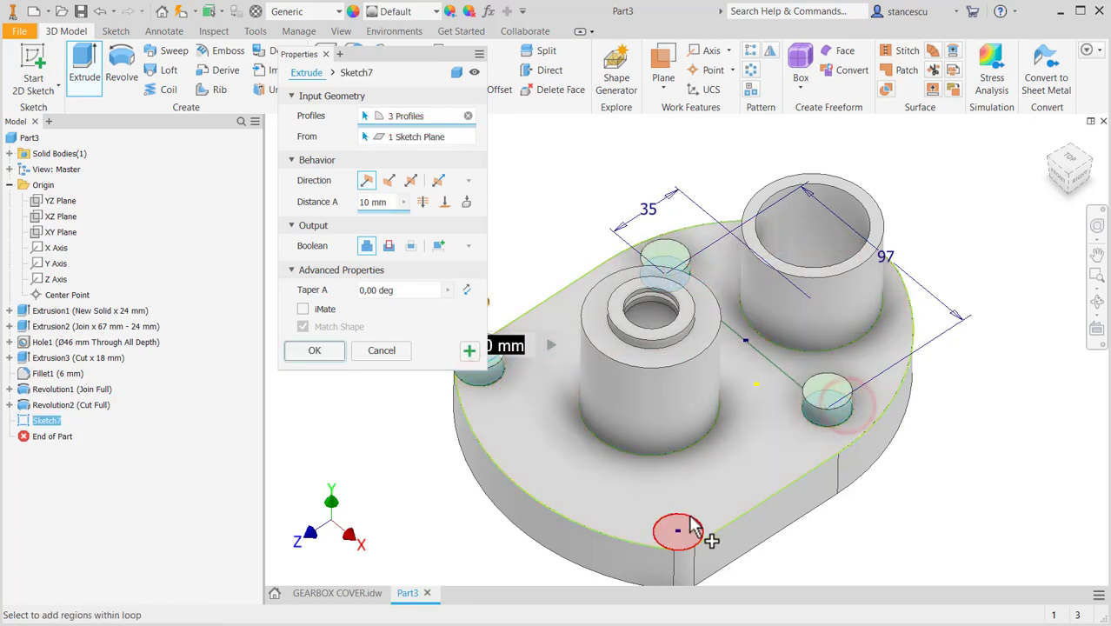
pyautogui.click(686, 519)
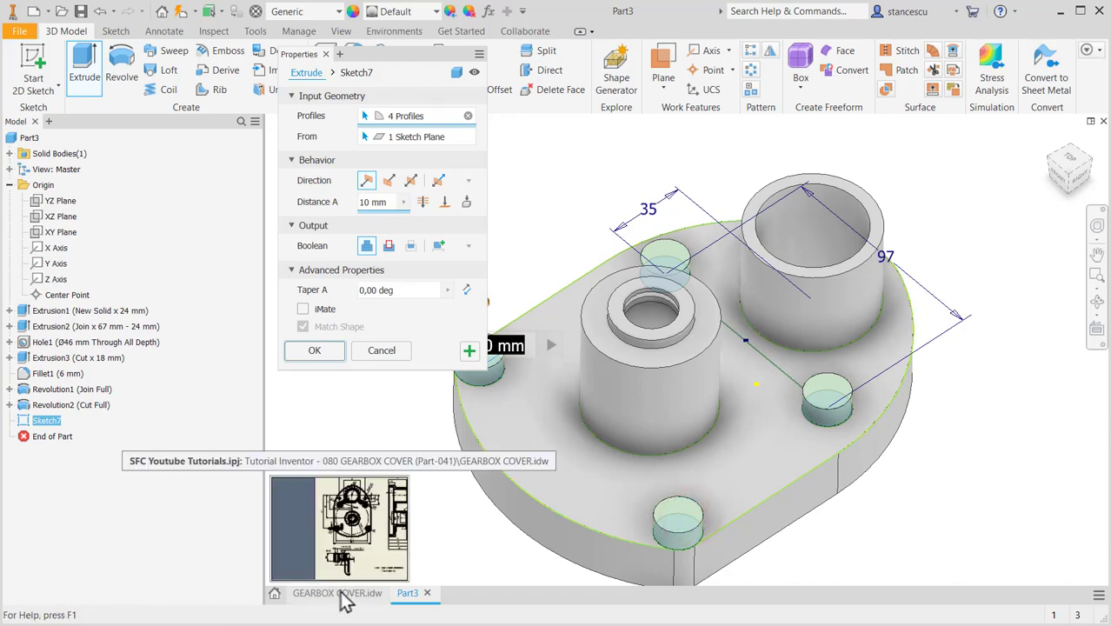
pyautogui.click(344, 598)
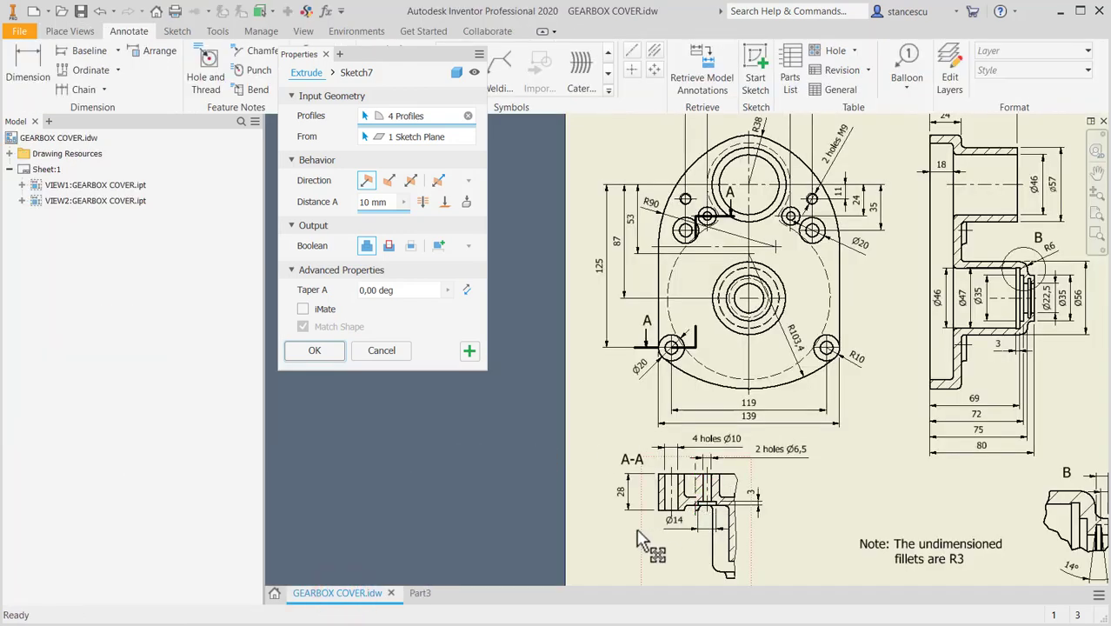
pyautogui.click(624, 502)
pyautogui.click(424, 594)
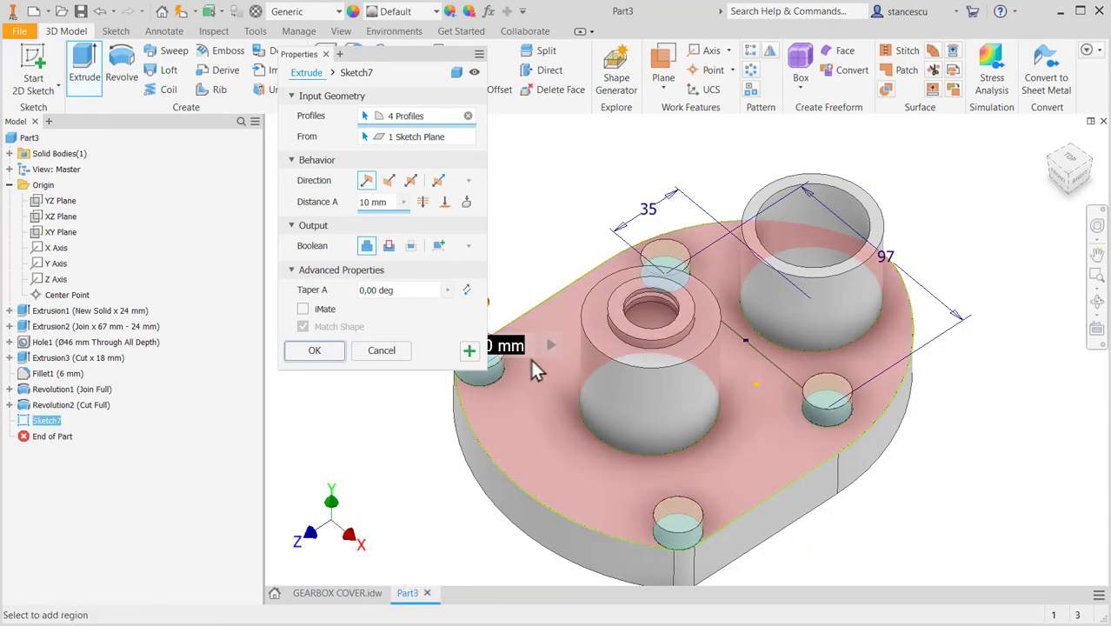
pyautogui.moveTo(433, 450); pyautogui.dragTo(533, 433, button='middle')
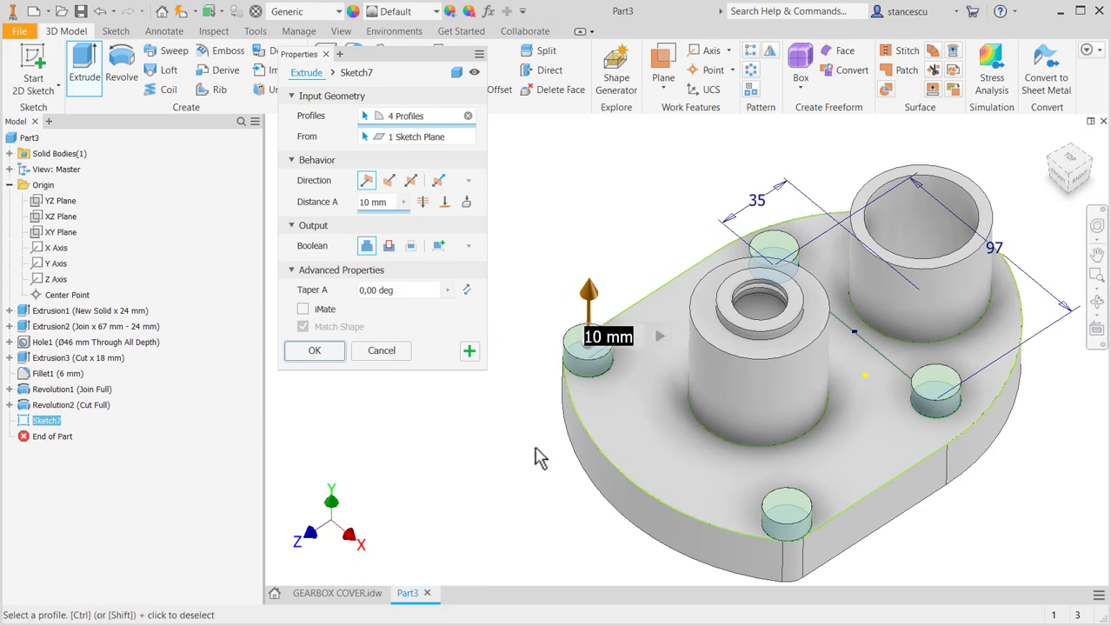
pyautogui.write('28-2')
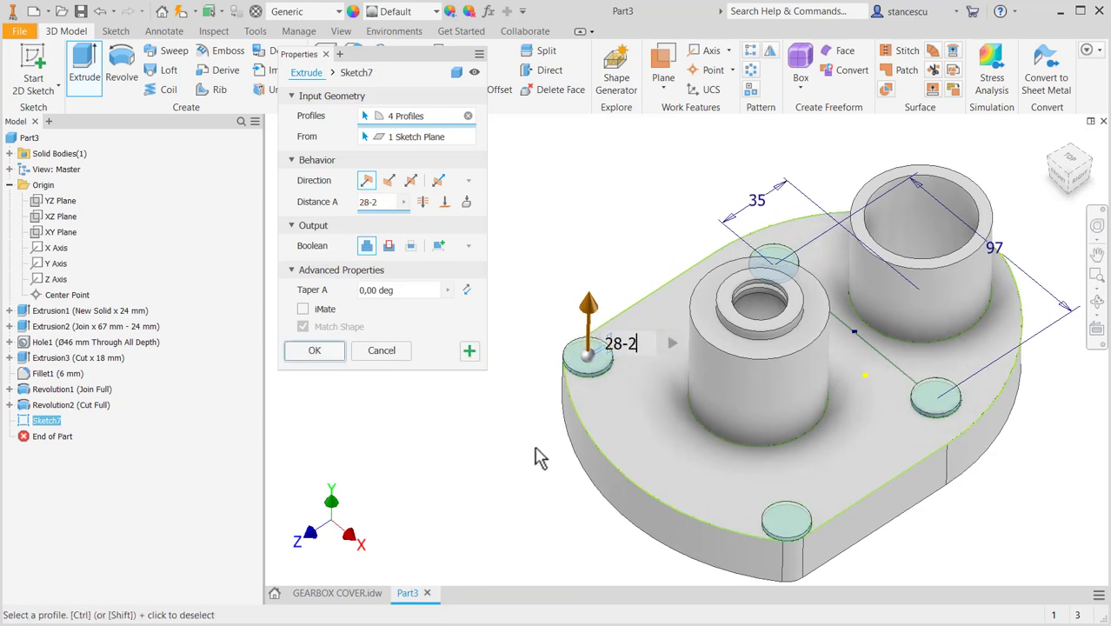
pyautogui.press('Return')
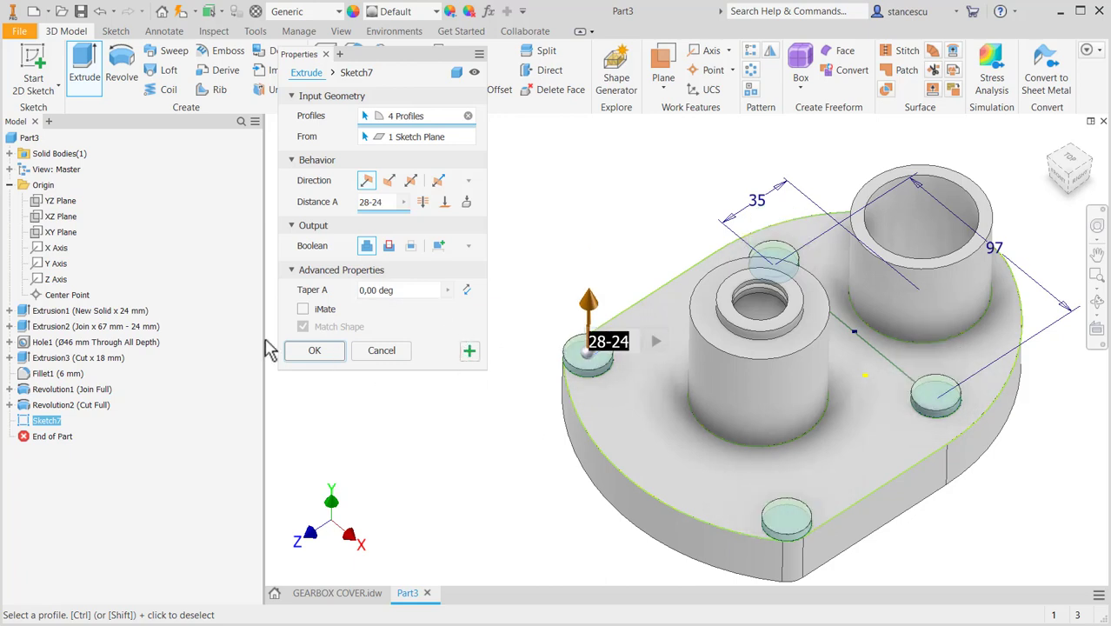
pyautogui.click(329, 354)
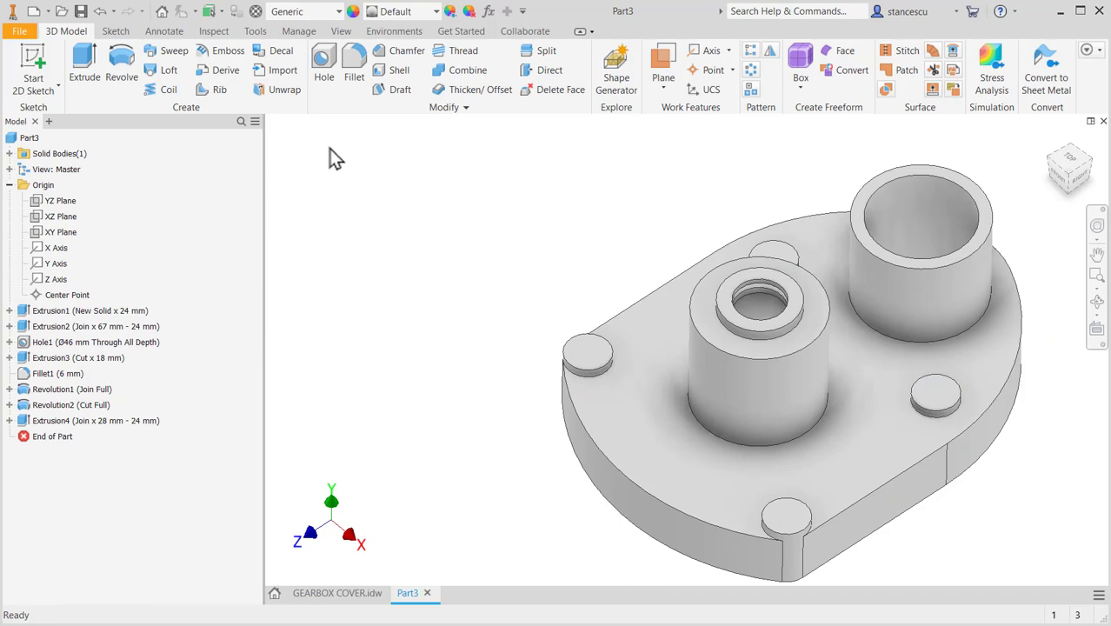
# Check the screw hole callout in the drawing, and make a sketch on a boss's top face with all four boss circles projected
pyautogui.click(345, 593)
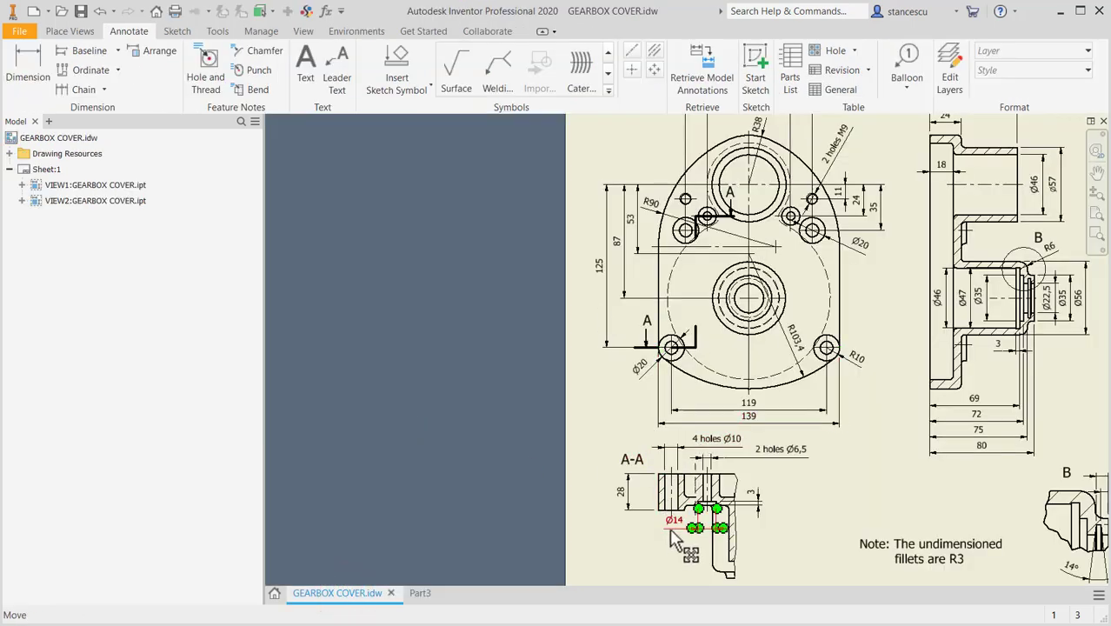
pyautogui.scroll(-3, 728, 452)
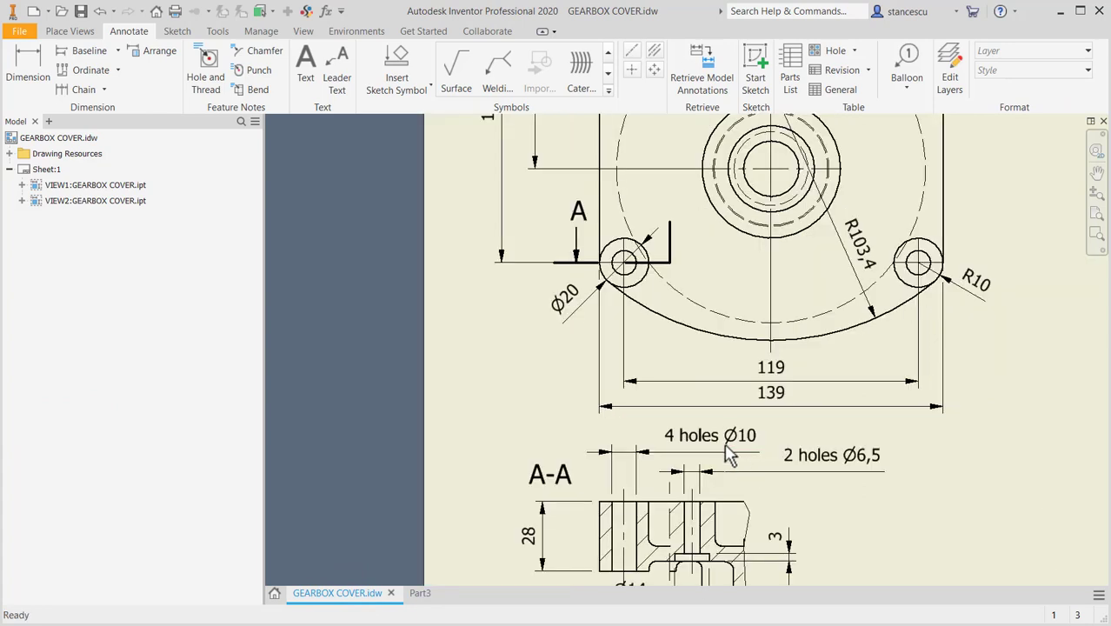
pyautogui.moveTo(729, 452); pyautogui.dragTo(739, 389, button='middle')
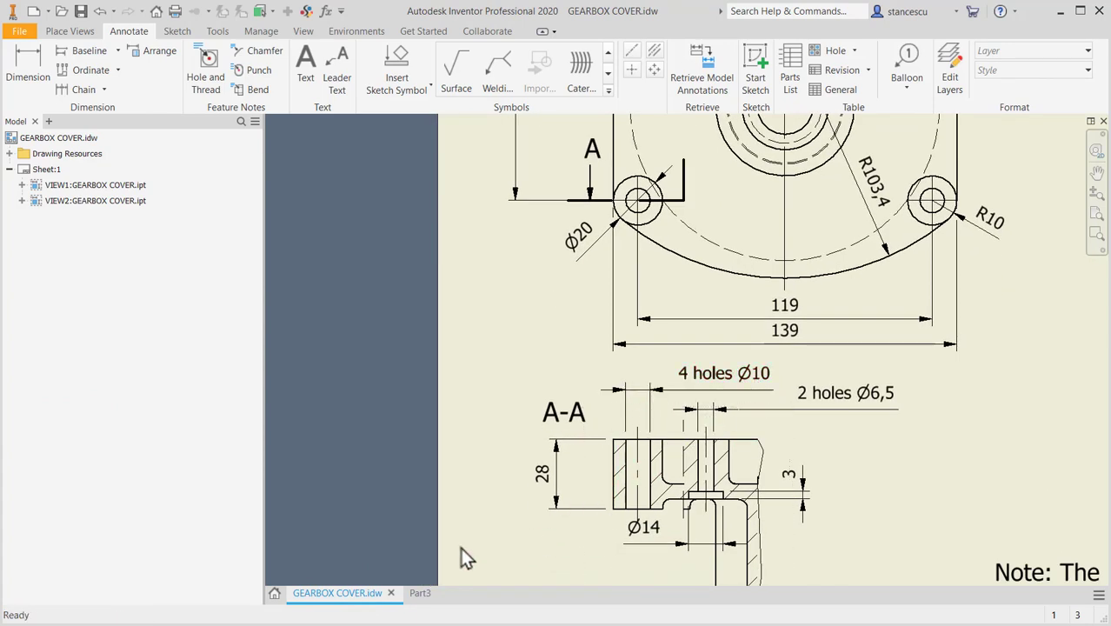
pyautogui.click(420, 593)
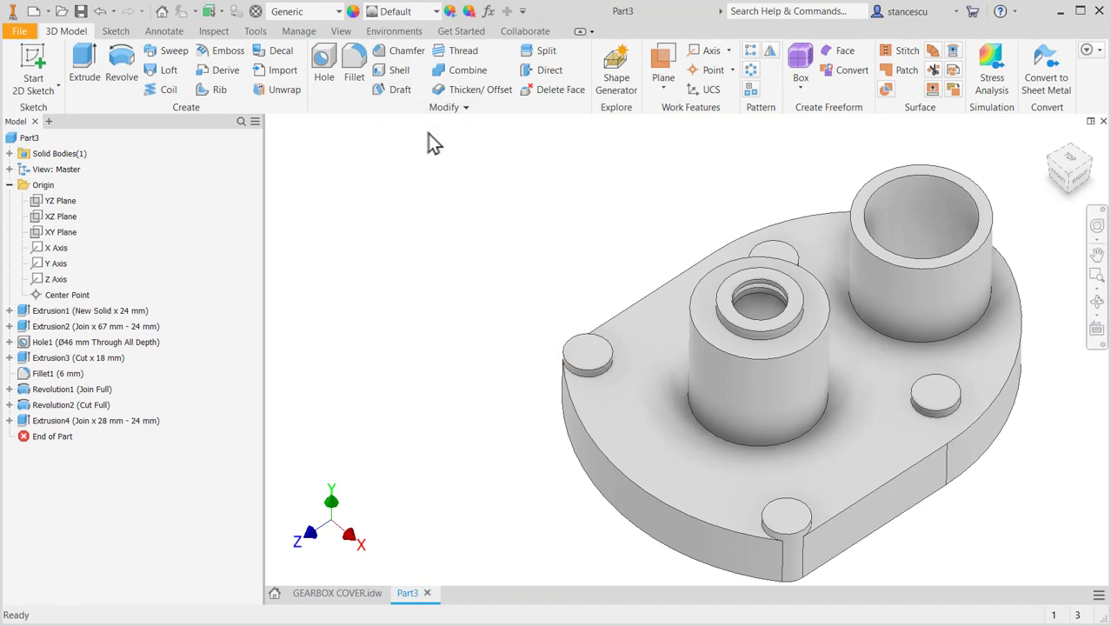
pyautogui.click(323, 61)
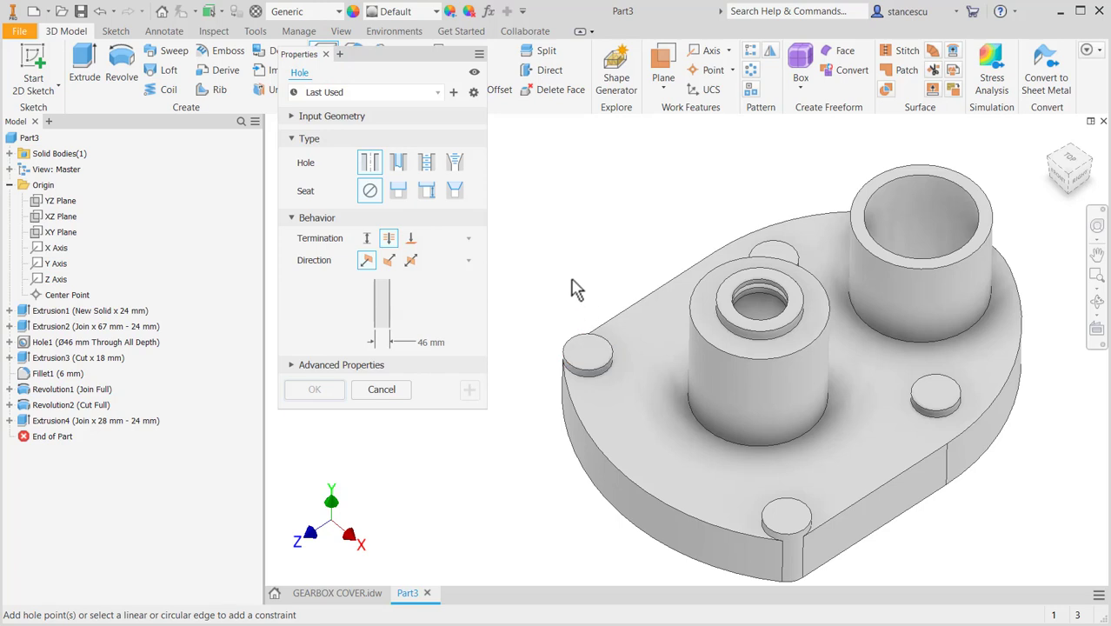
pyautogui.click(366, 389)
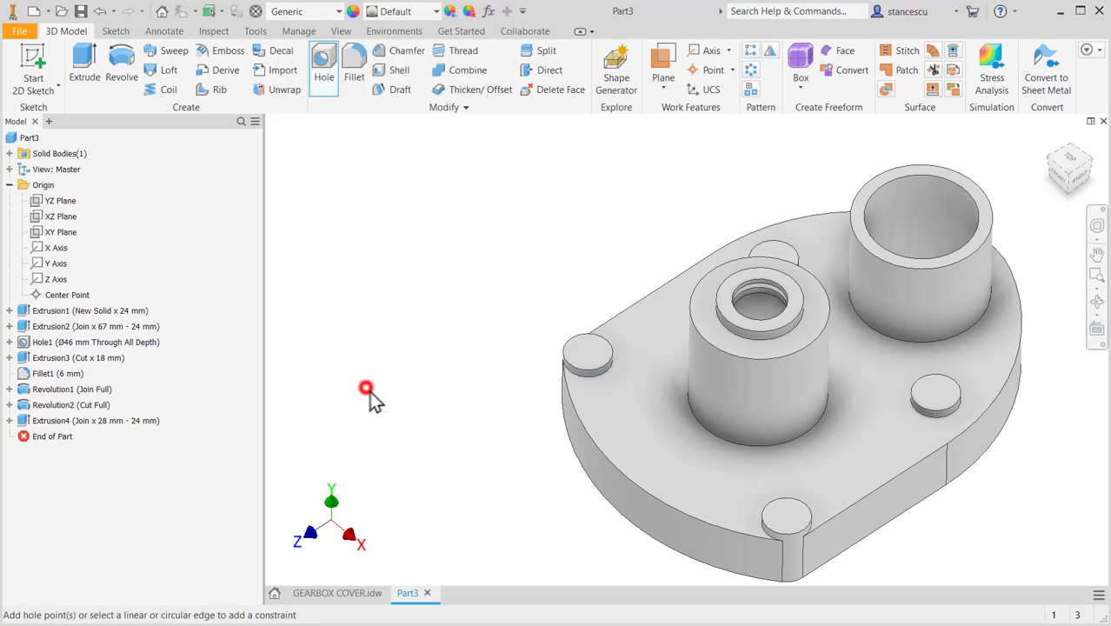
pyautogui.click(598, 354)
pyautogui.click(691, 343)
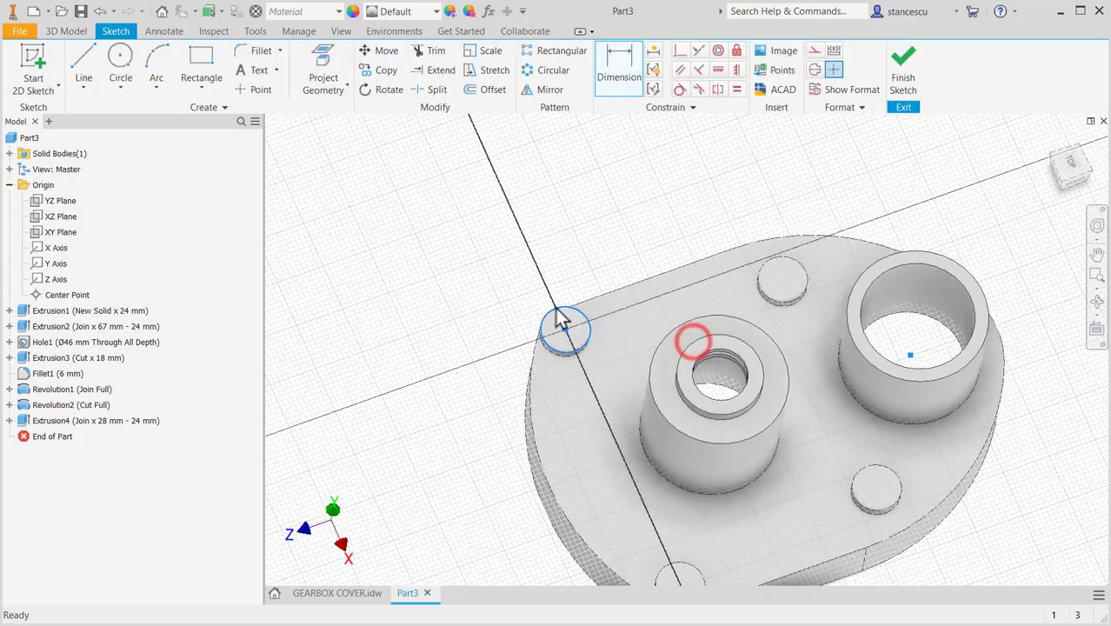
pyautogui.click(323, 71)
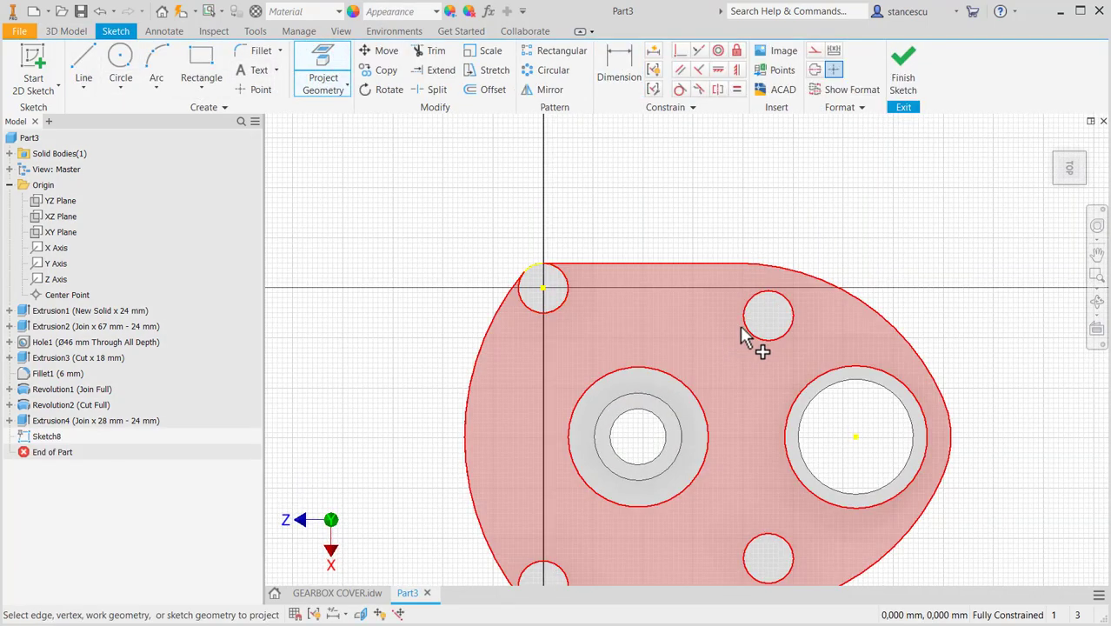
pyautogui.click(744, 327)
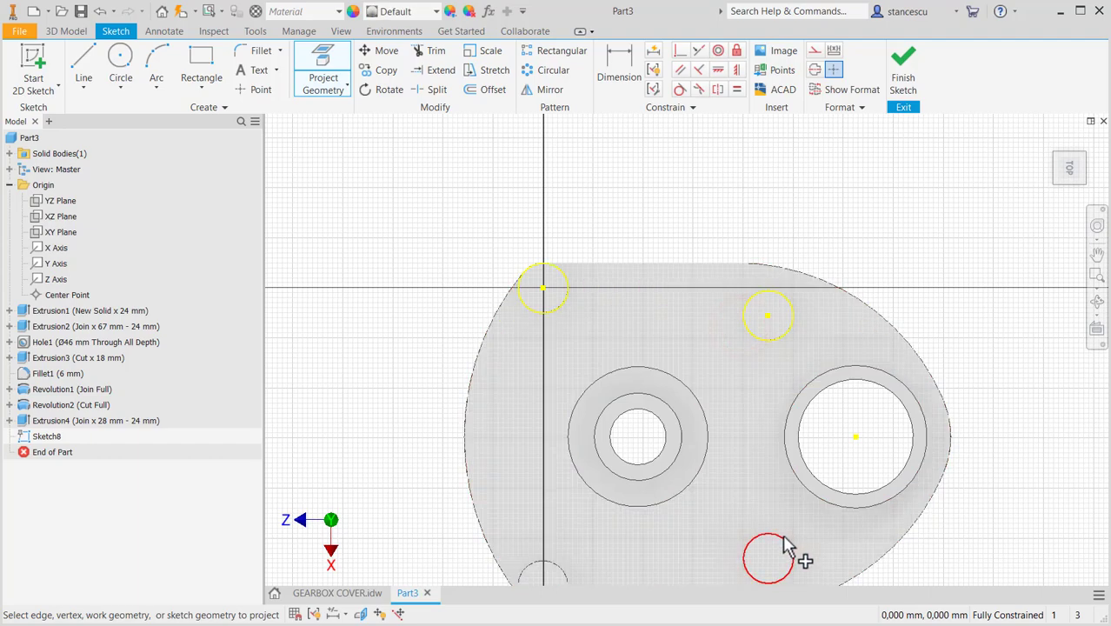
pyautogui.click(761, 553)
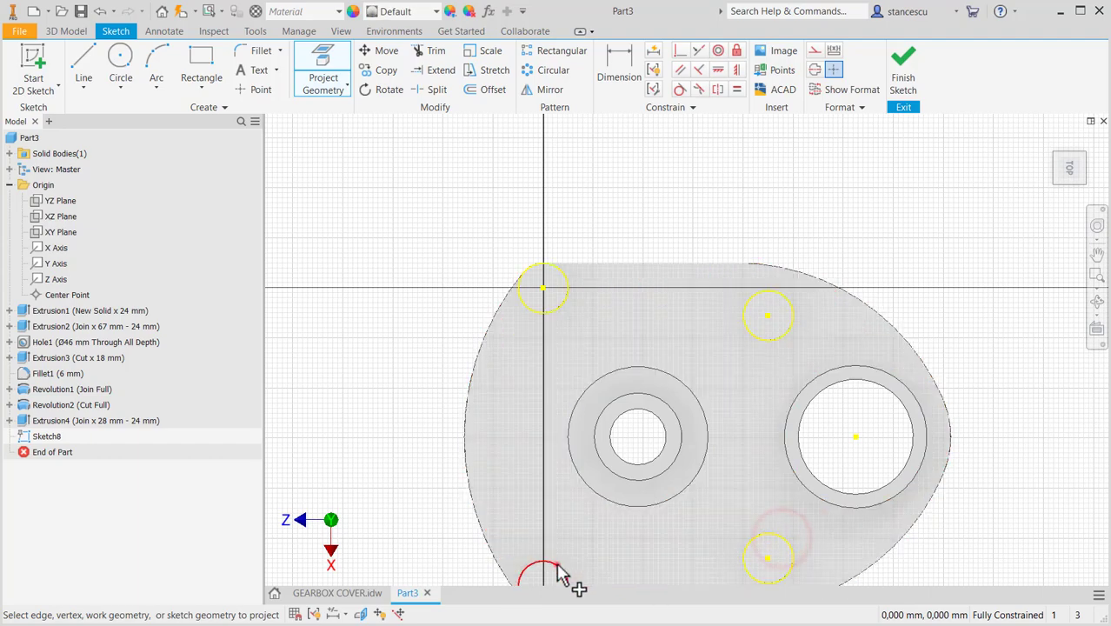
pyautogui.click(557, 569)
pyautogui.click(904, 77)
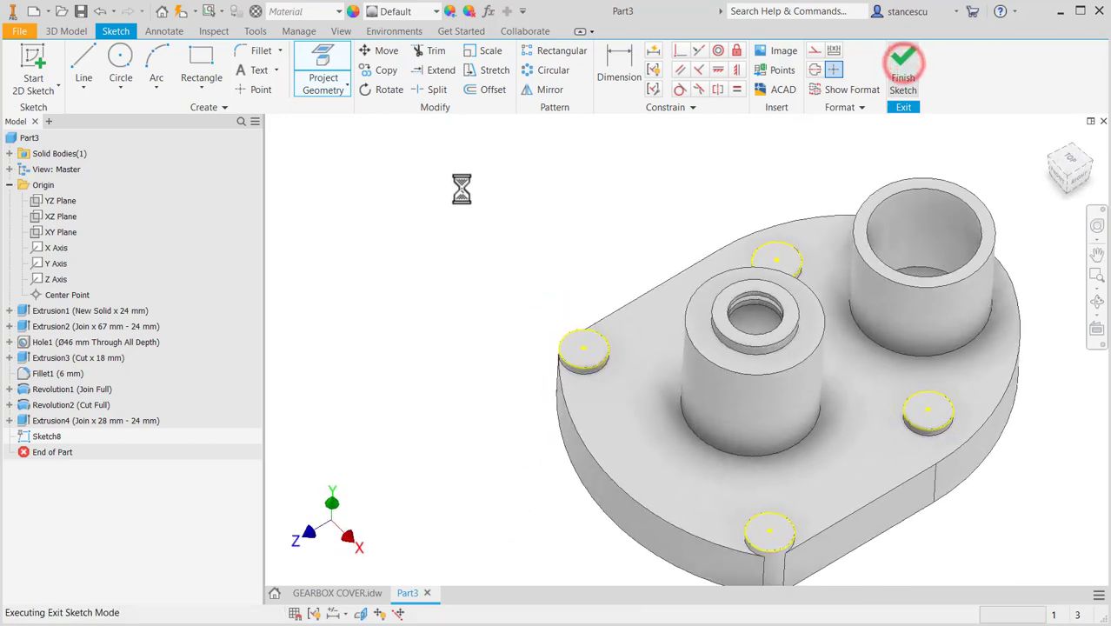
# Cut simple 10 mm diameter through-all holes at the projected centers of the four bosses
pyautogui.press('h')
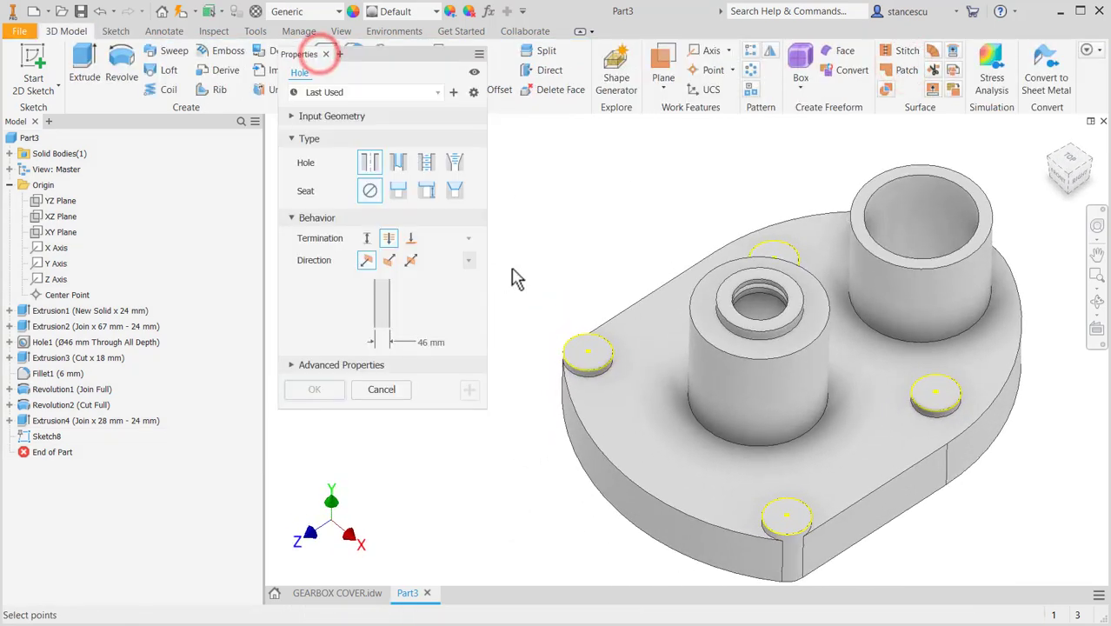
pyautogui.click(587, 355)
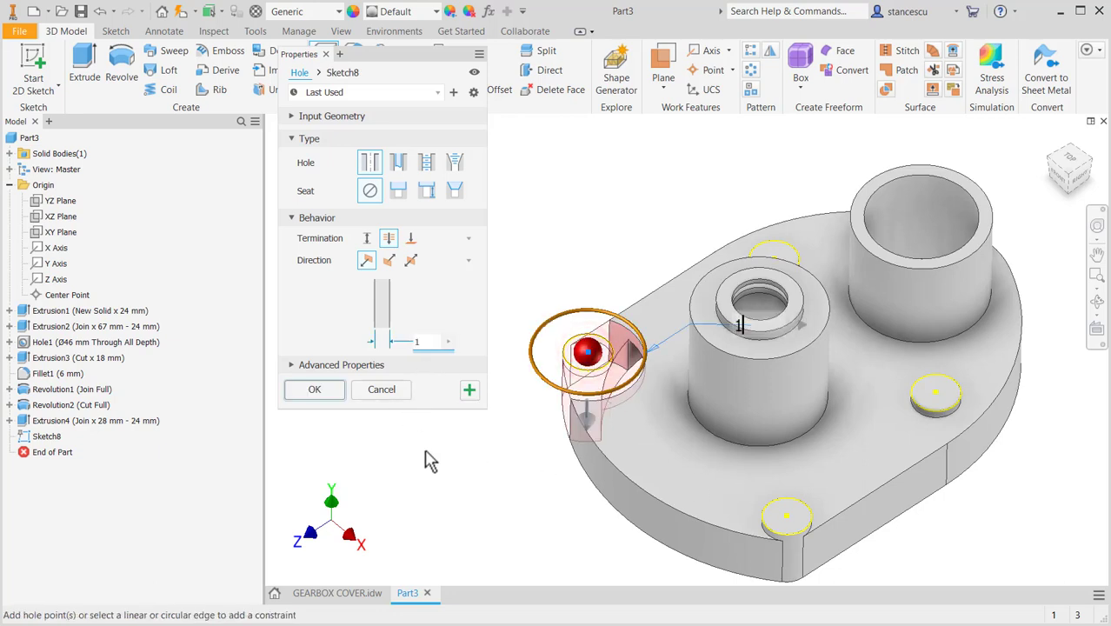
pyautogui.write('10')
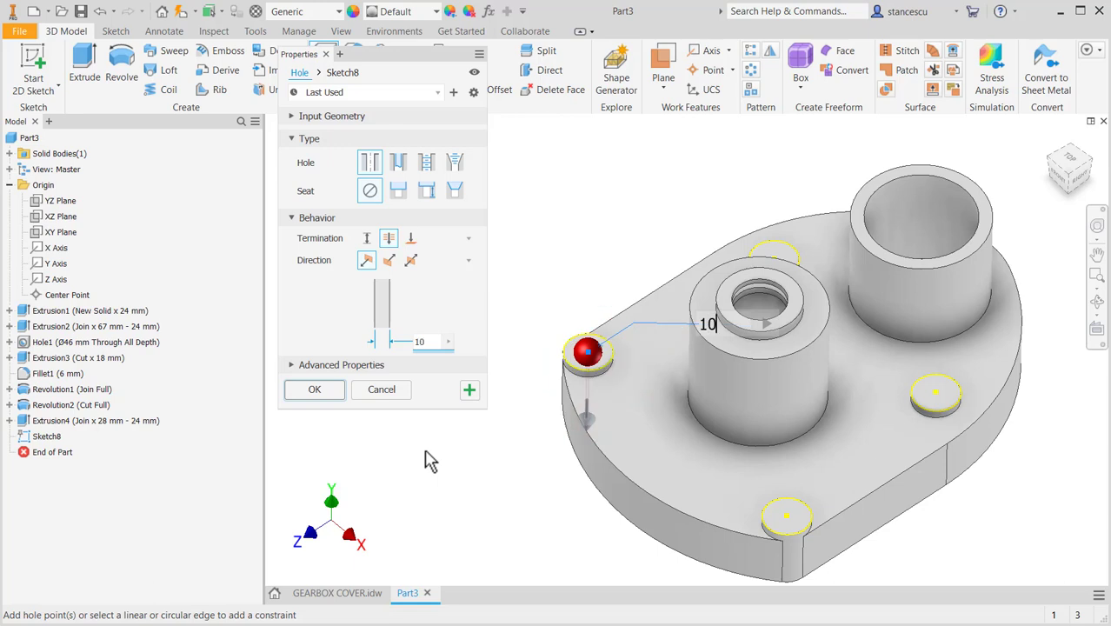
pyautogui.click(786, 516)
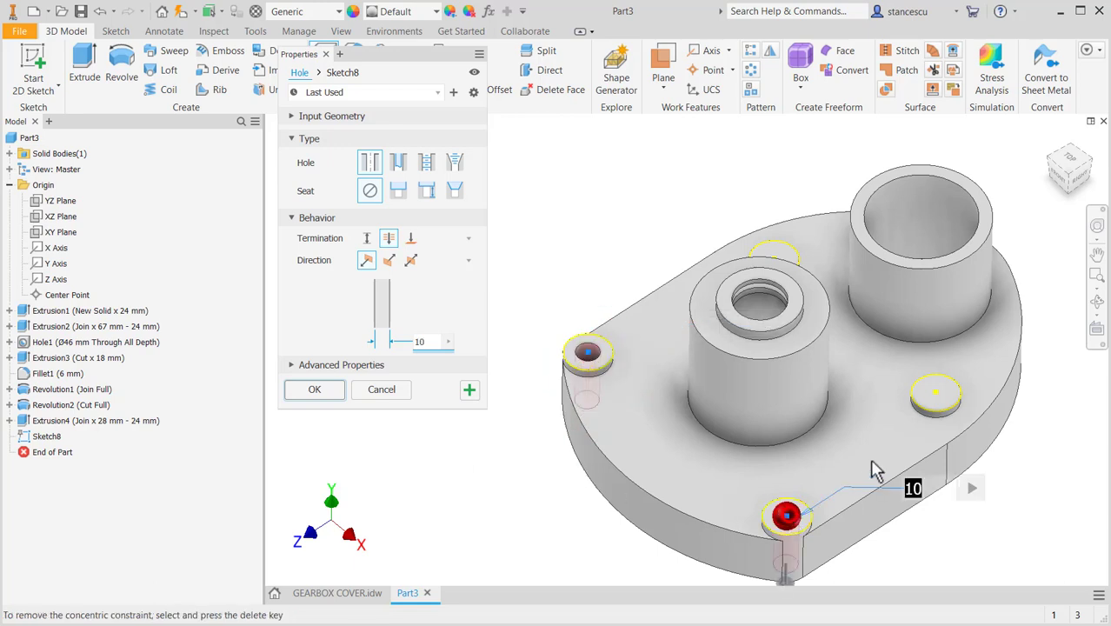
pyautogui.click(932, 397)
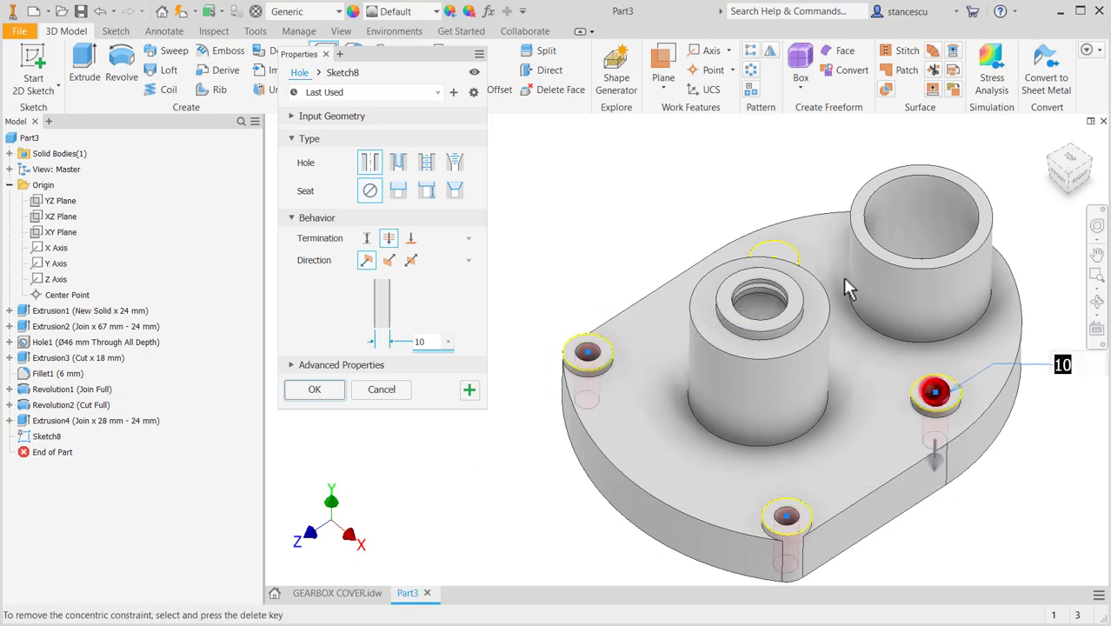
pyautogui.click(774, 258)
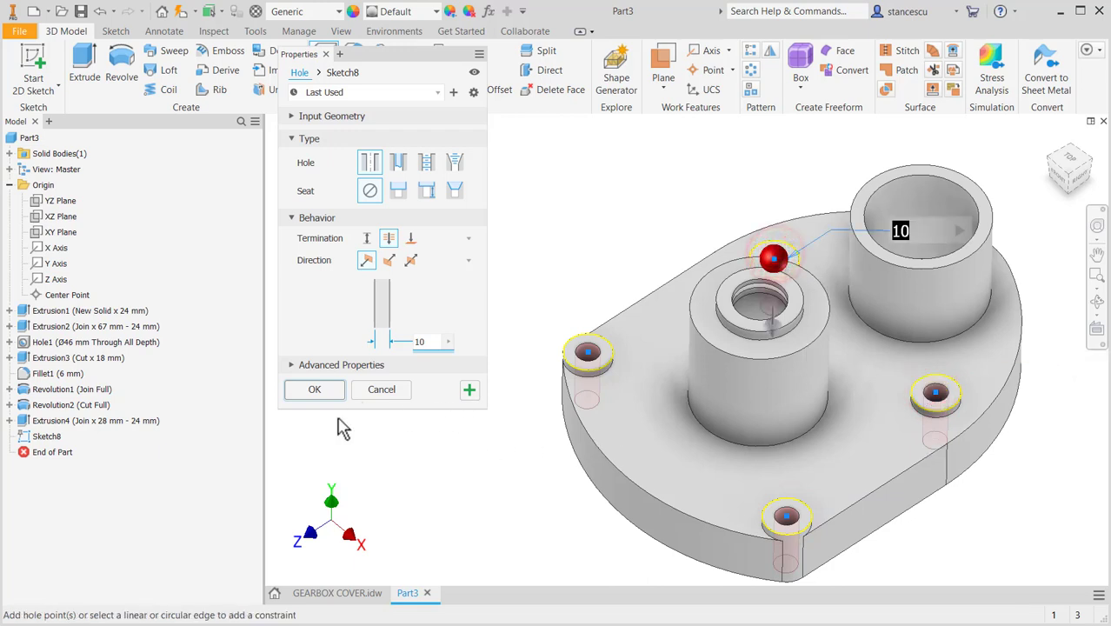
pyautogui.click(325, 391)
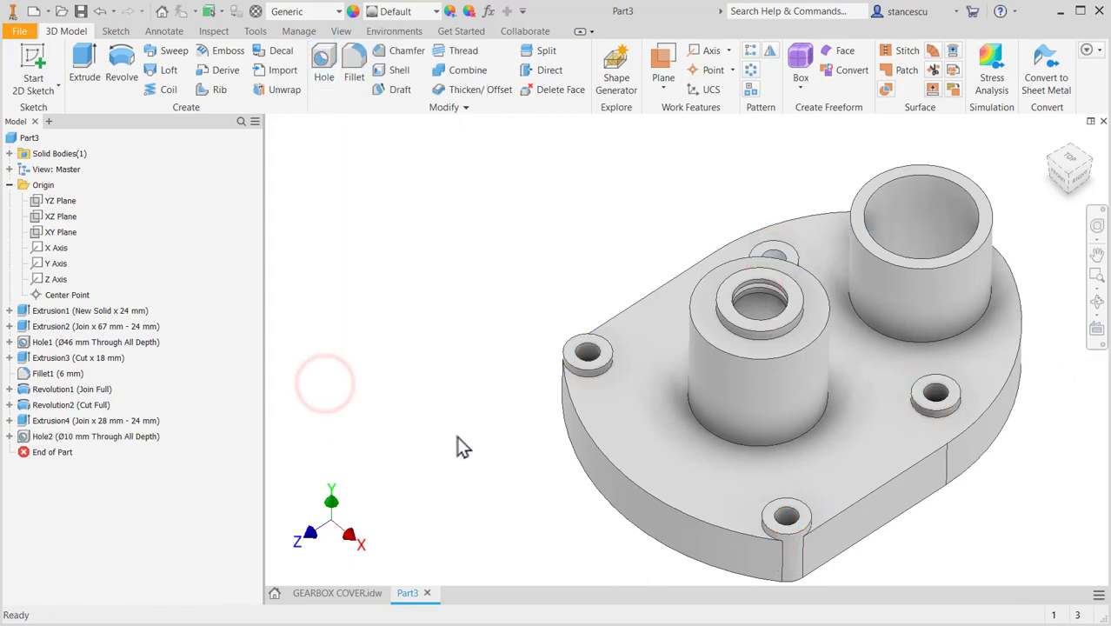
pyautogui.moveTo(464, 446)
pyautogui.keyDown('shift'); pyautogui.mouseDown(button='middle')
pyautogui.moveTo(459, 474)
pyautogui.moveTo(546, 329)
pyautogui.moveTo(493, 444)
pyautogui.moveTo(439, 436)
pyautogui.moveTo(446, 453)
pyautogui.moveTo(465, 429)
pyautogui.mouseUp(button='middle'); pyautogui.keyUp('shift')
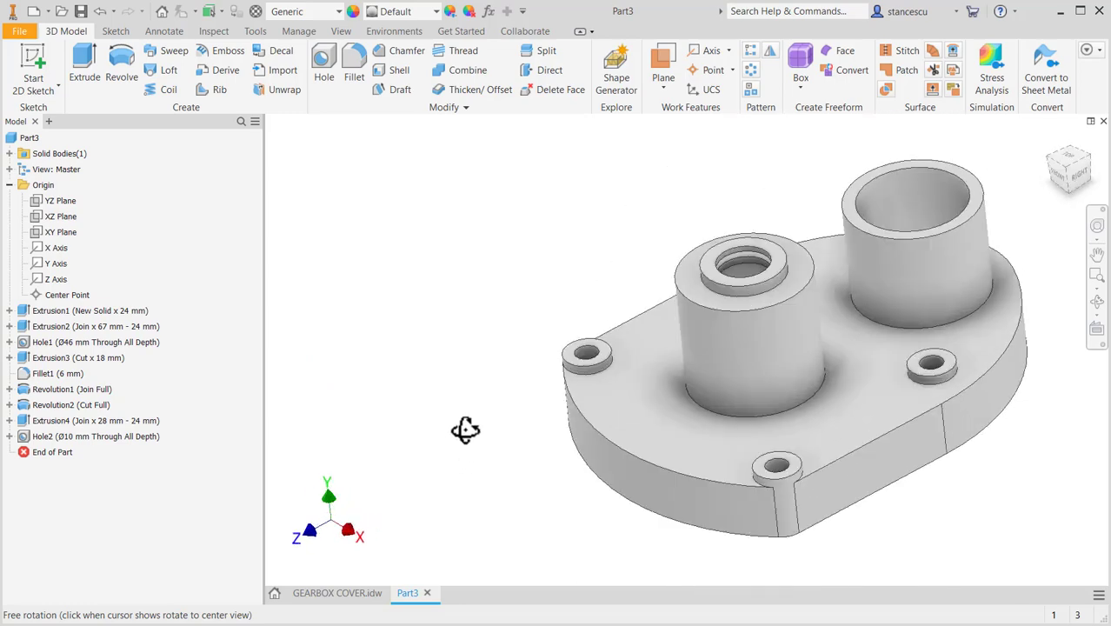
# Examine the GEARBOX COVER drawing's plan view for the thread callout and position of the two small threaded holes beside the large bore
pyautogui.click(372, 599)
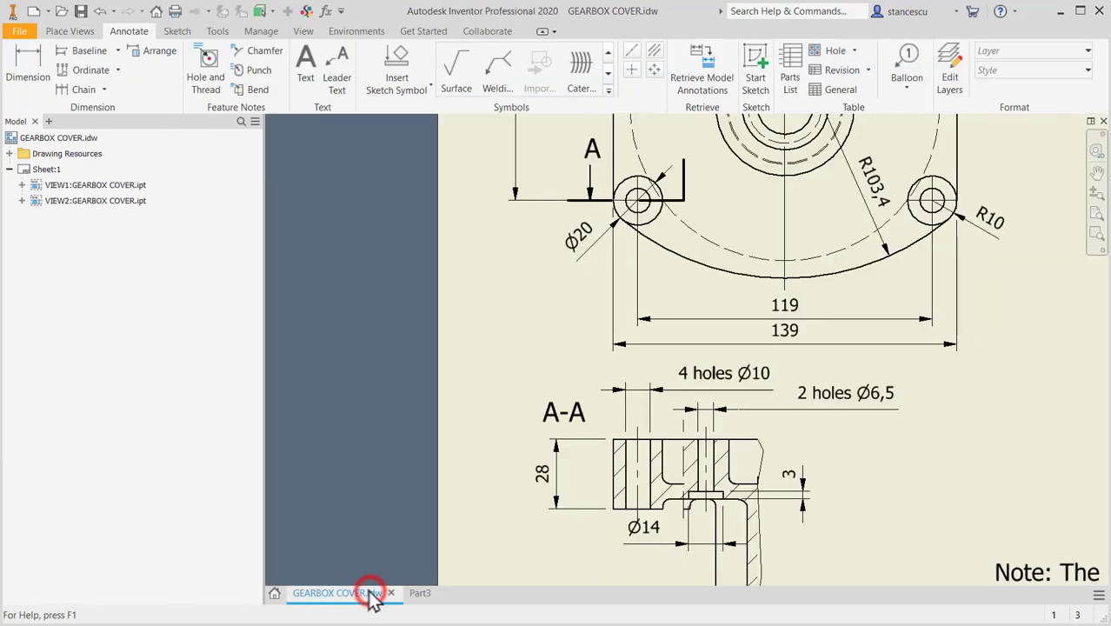
pyautogui.moveTo(872, 308); pyautogui.dragTo(860, 602, button='middle')
pyautogui.moveTo(877, 382); pyautogui.dragTo(887, 508, button='middle')
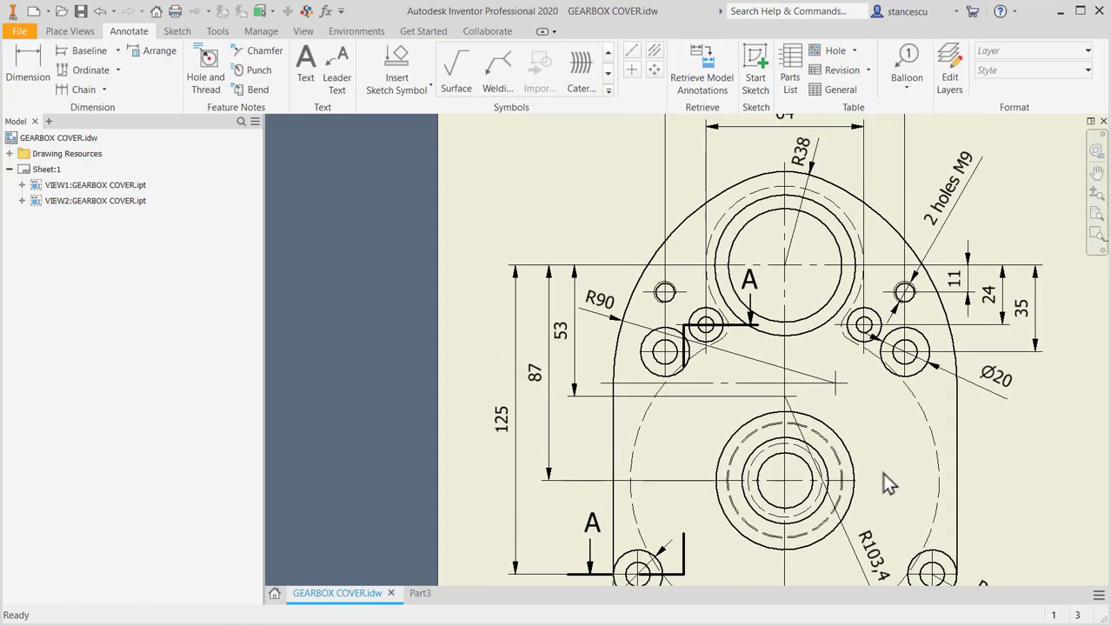
pyautogui.click(981, 172)
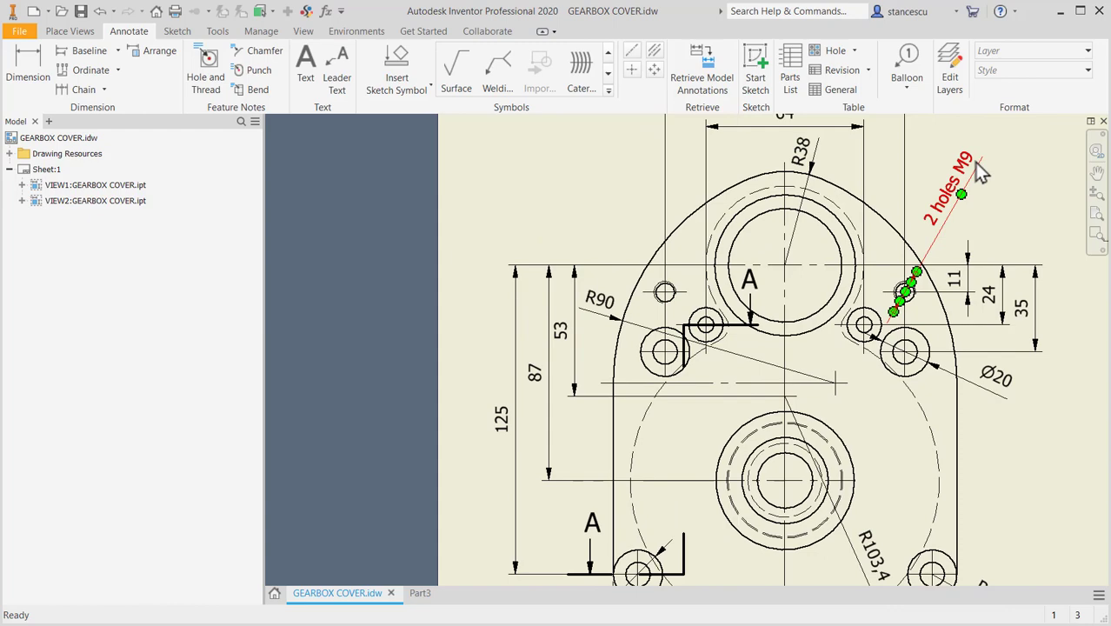
pyautogui.click(997, 179)
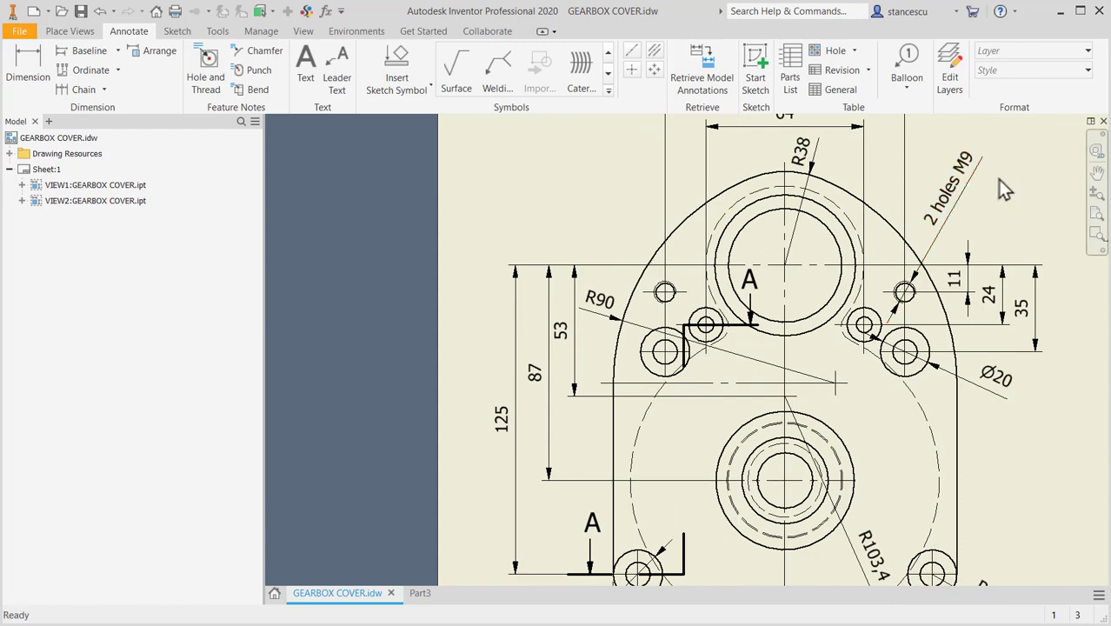
pyautogui.moveTo(997, 181); pyautogui.dragTo(995, 252, button='middle')
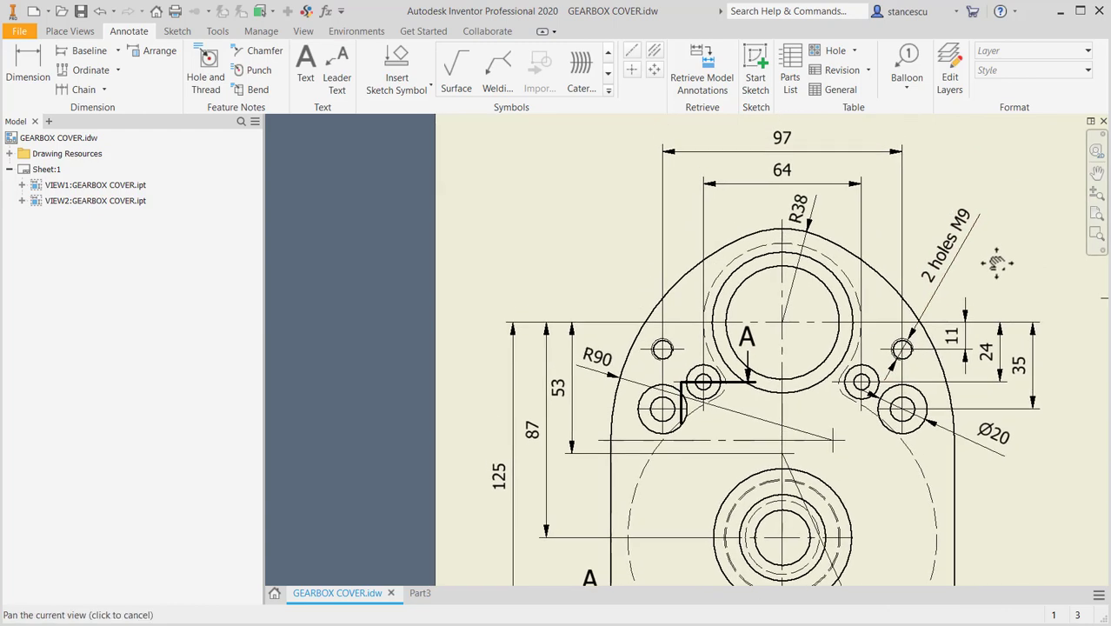
pyautogui.click(969, 244)
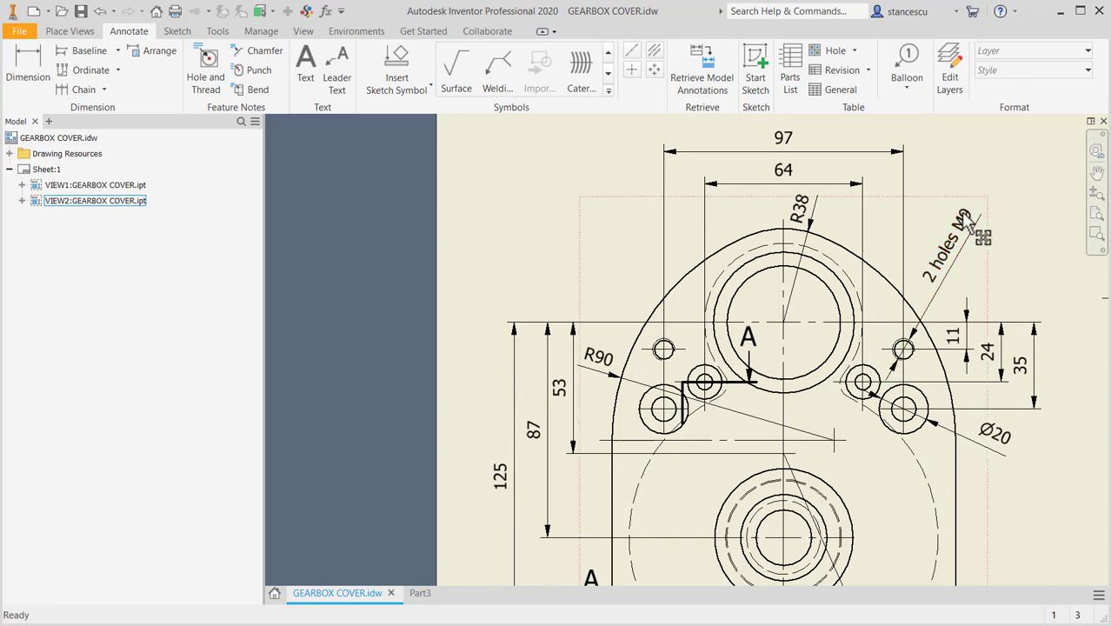
pyautogui.click(1001, 473)
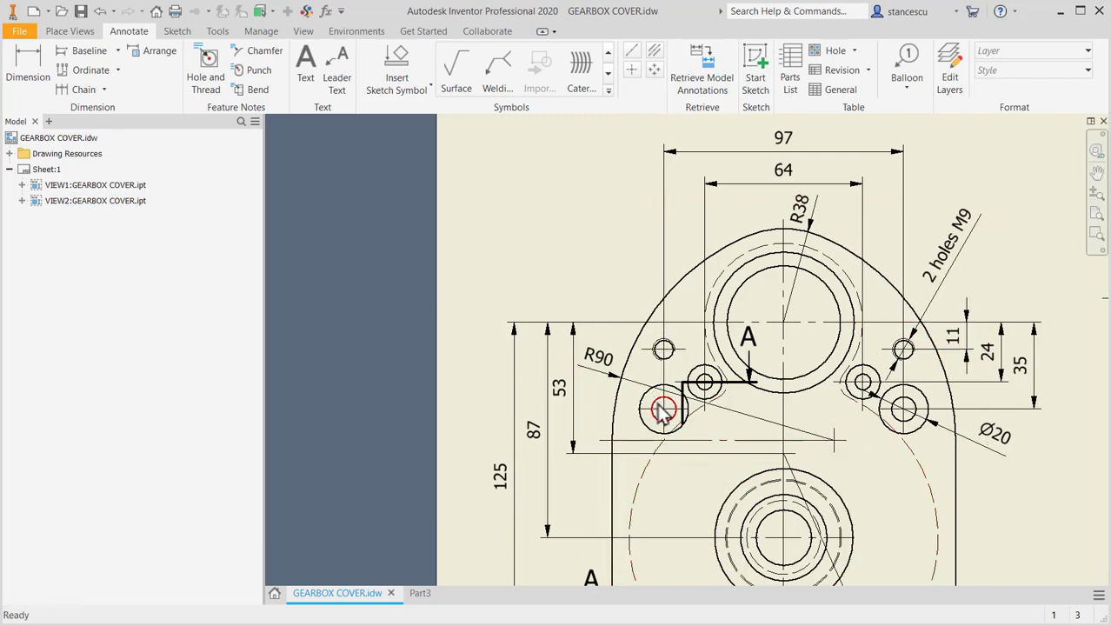
# In Part3, start a sketch on the plate's top face and place one point above each of the two upper screw bosses
pyautogui.click(410, 593)
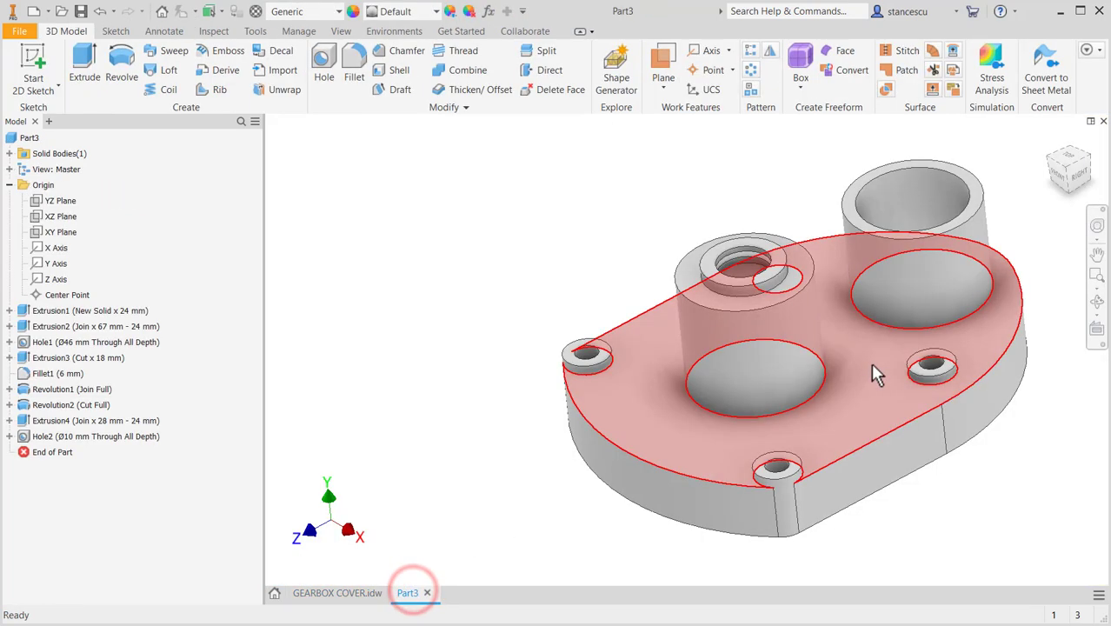
pyautogui.click(870, 363)
pyautogui.click(967, 352)
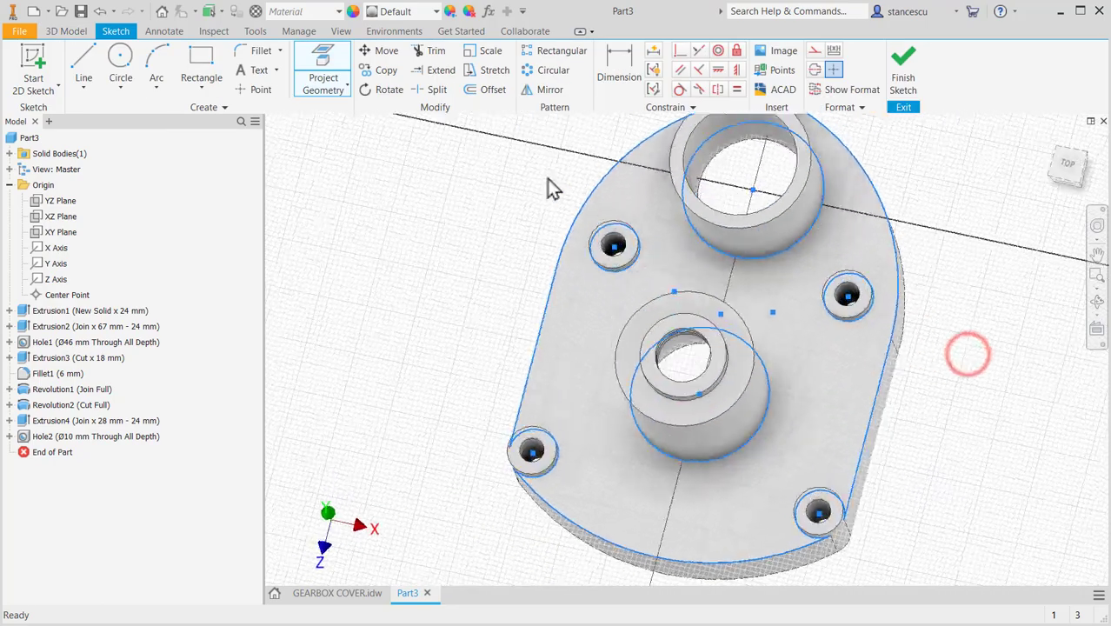
pyautogui.click(251, 94)
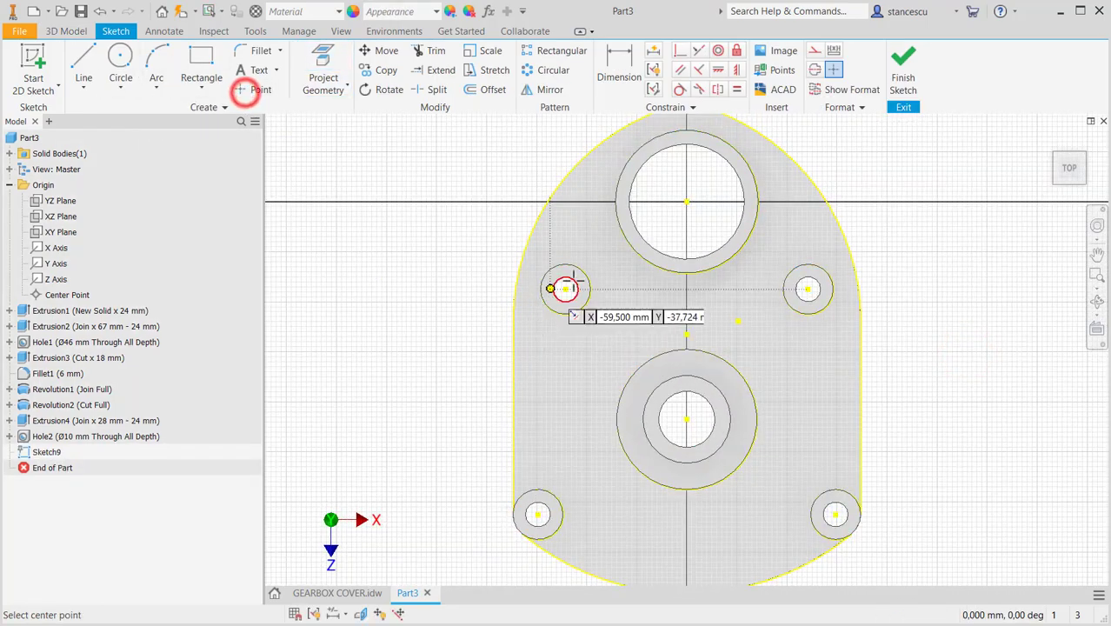
pyautogui.click(590, 230)
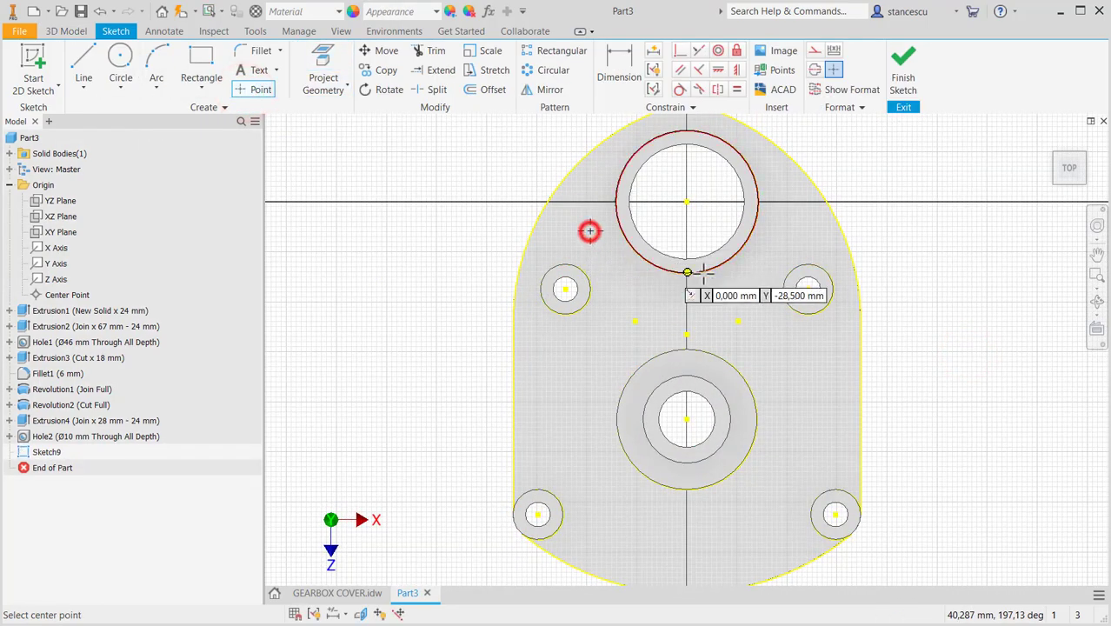
pyautogui.click(790, 243)
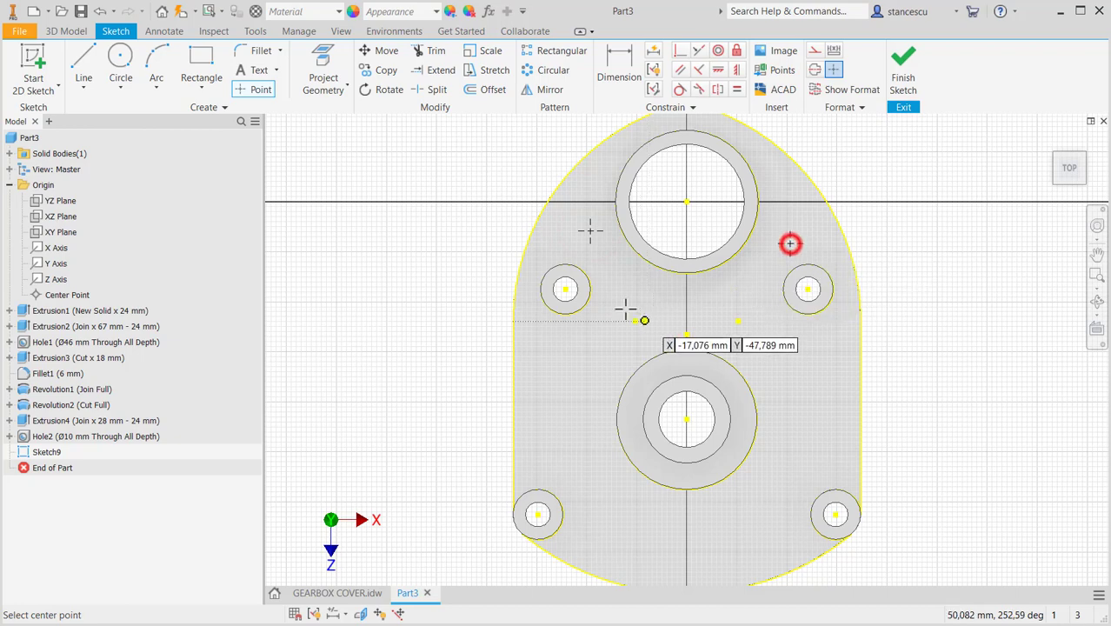
# Constrain each point vertically in line with its nearest boss center, and the two points horizontally level with each other
pyautogui.click(737, 69)
pyautogui.click(590, 230)
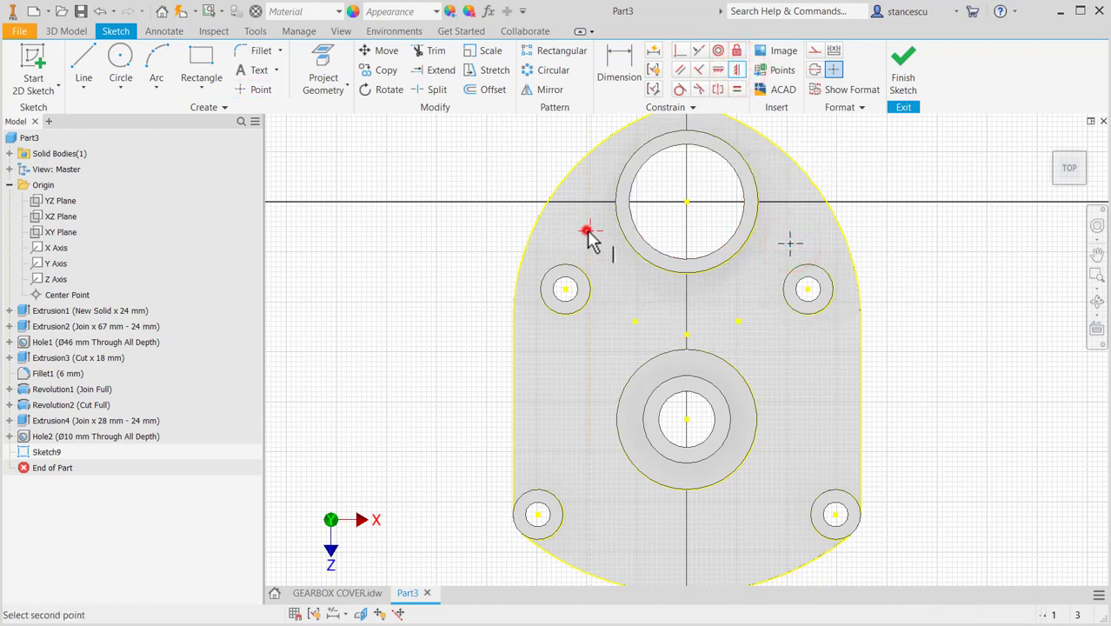
pyautogui.click(565, 289)
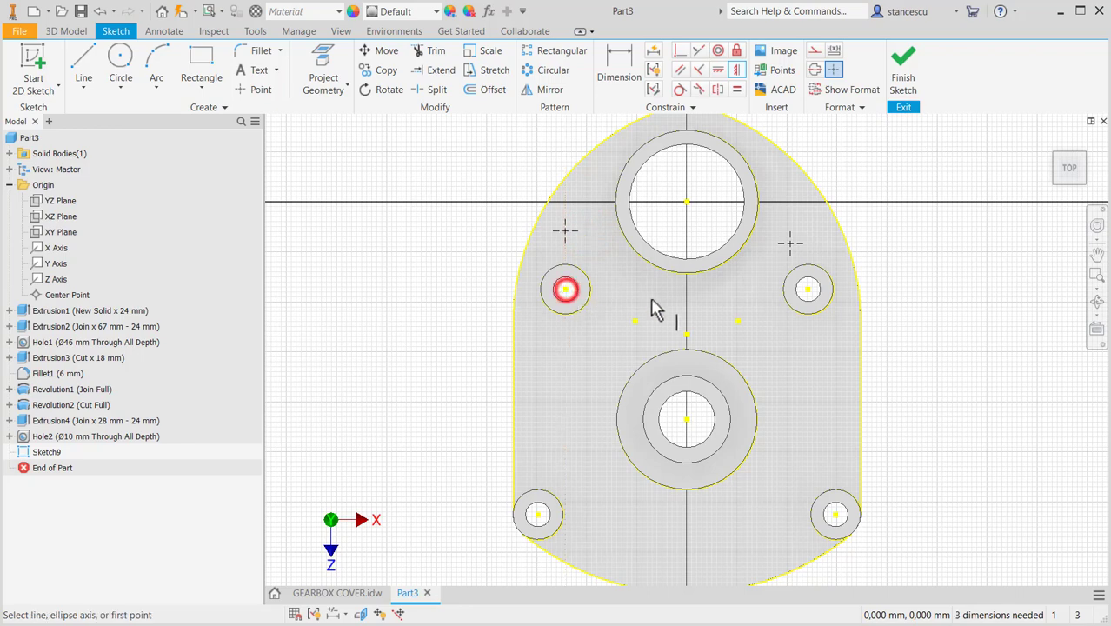
pyautogui.click(790, 244)
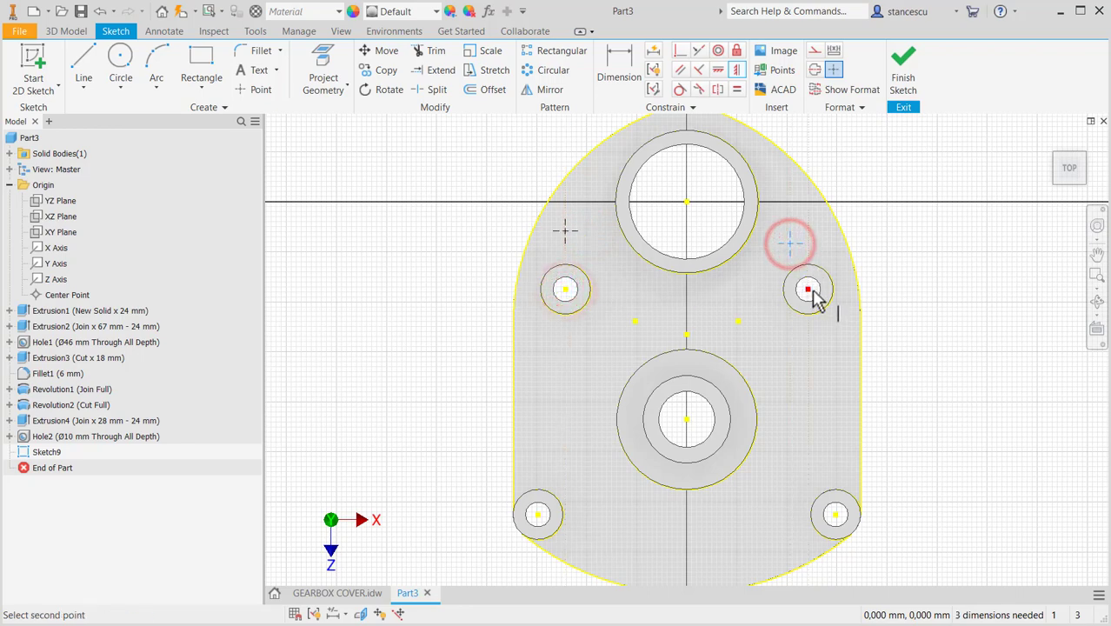
pyautogui.click(807, 291)
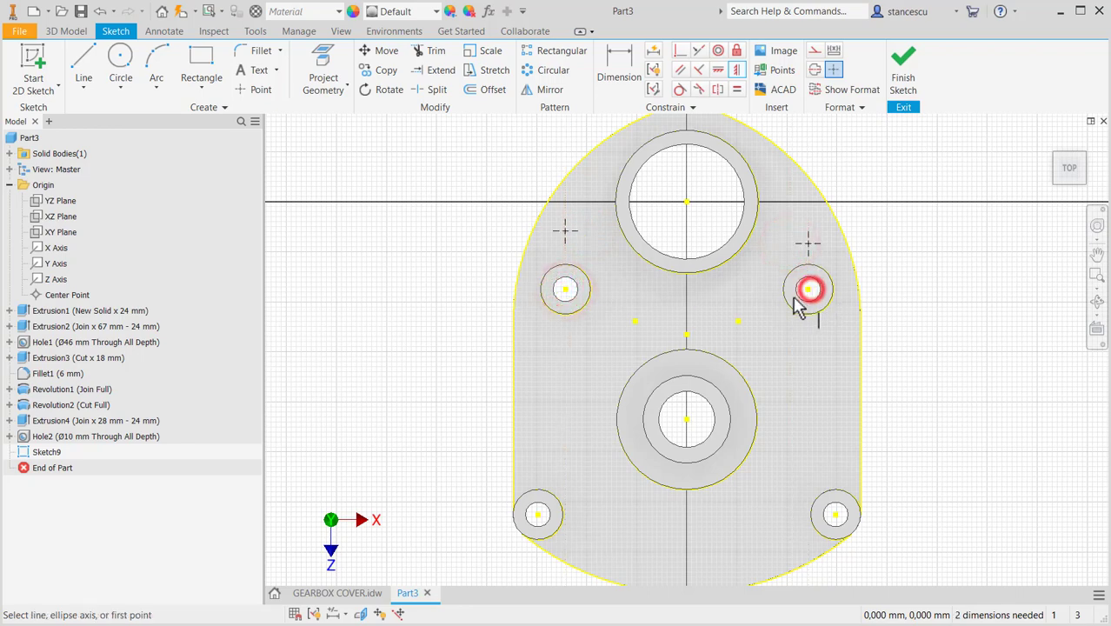
pyautogui.click(717, 69)
pyautogui.click(565, 230)
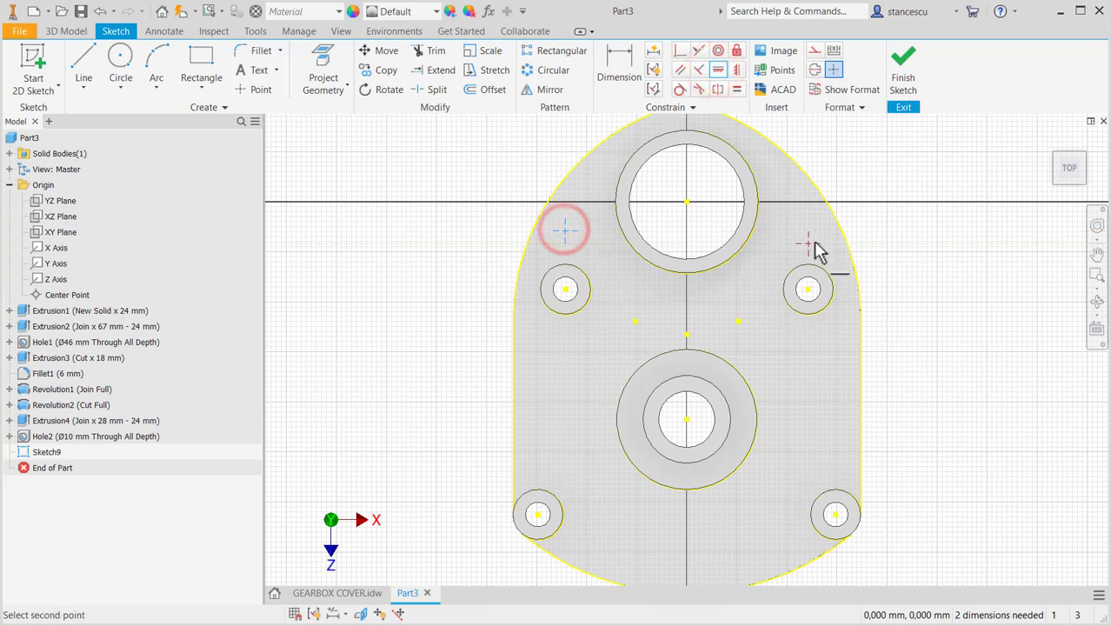
pyautogui.click(810, 242)
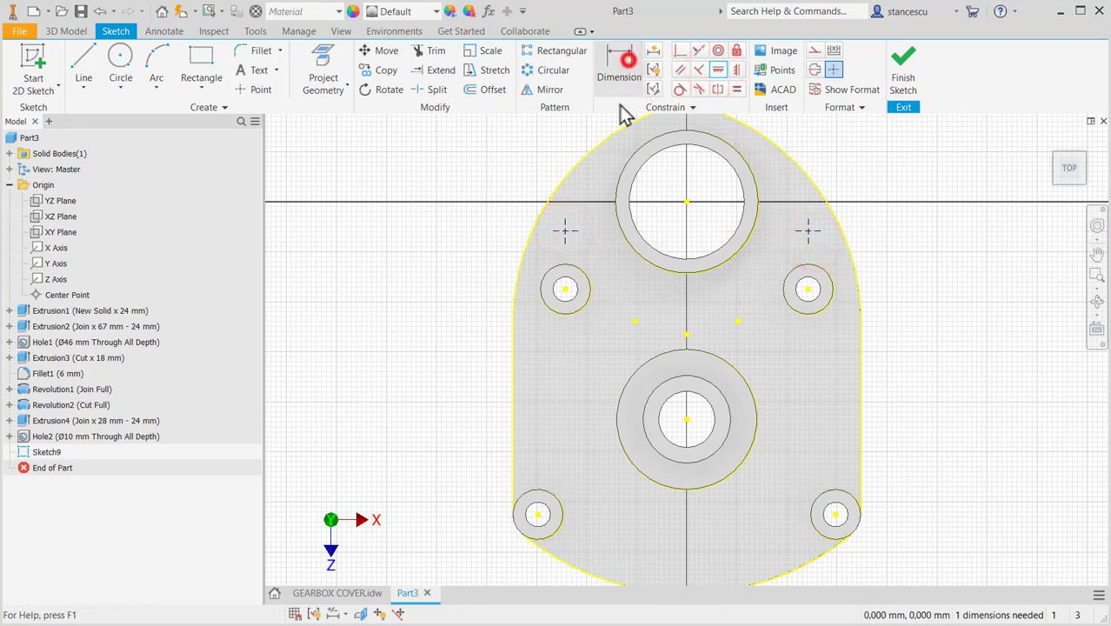
# Dimension the vertical distance between the points and the large bore's center at 11 mm, and finish the sketch
pyautogui.click(627, 61)
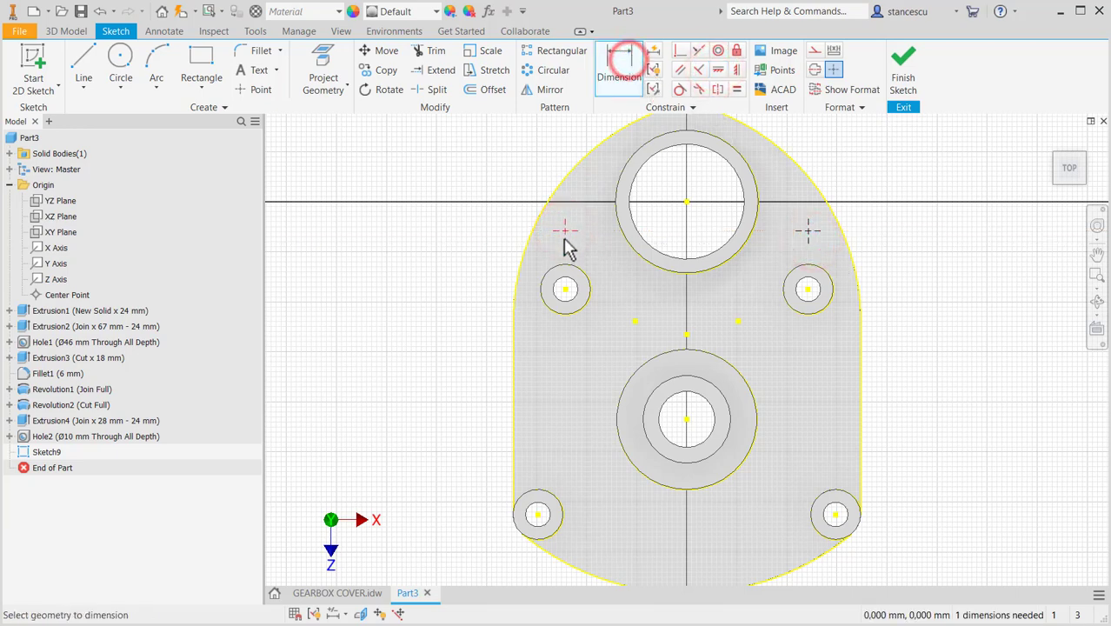
pyautogui.click(686, 201)
pyautogui.click(489, 159)
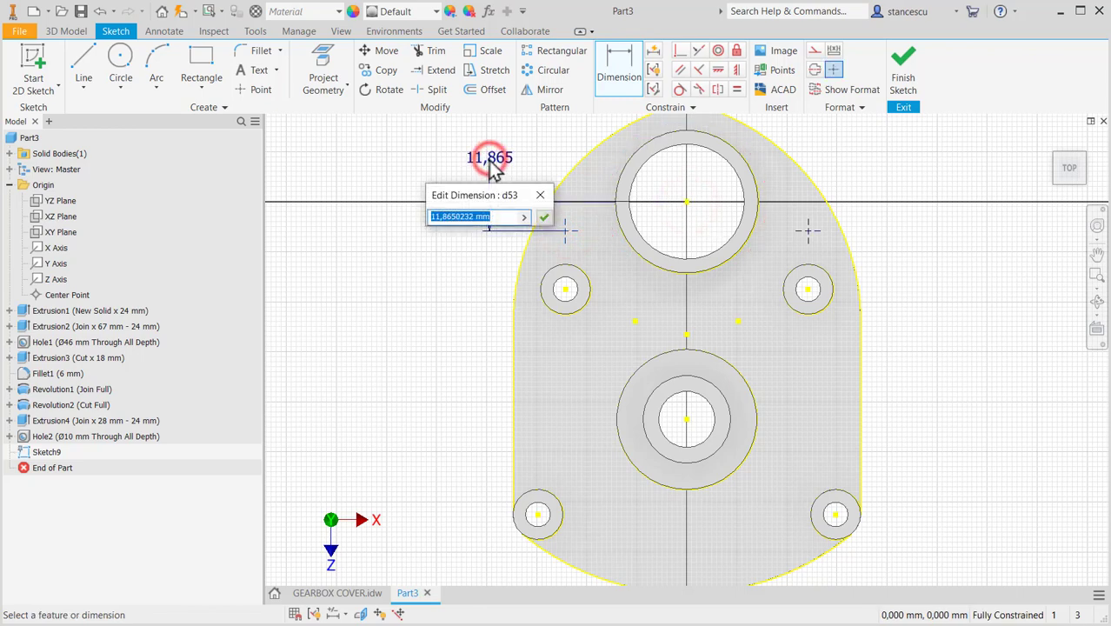
pyautogui.write('11')
pyautogui.press('Return')
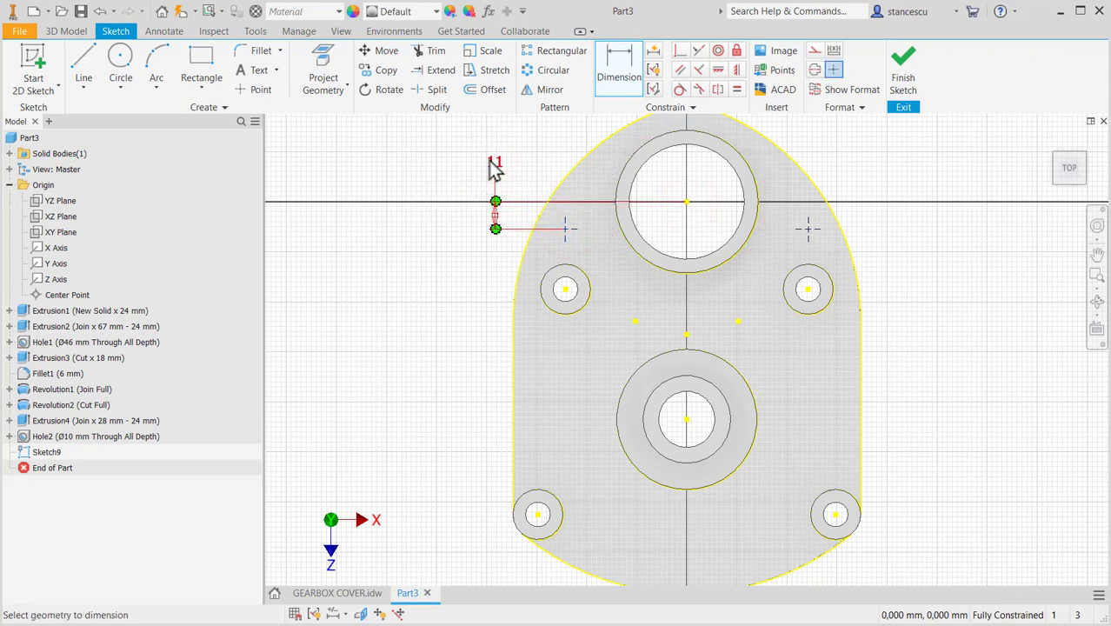
pyautogui.click(902, 64)
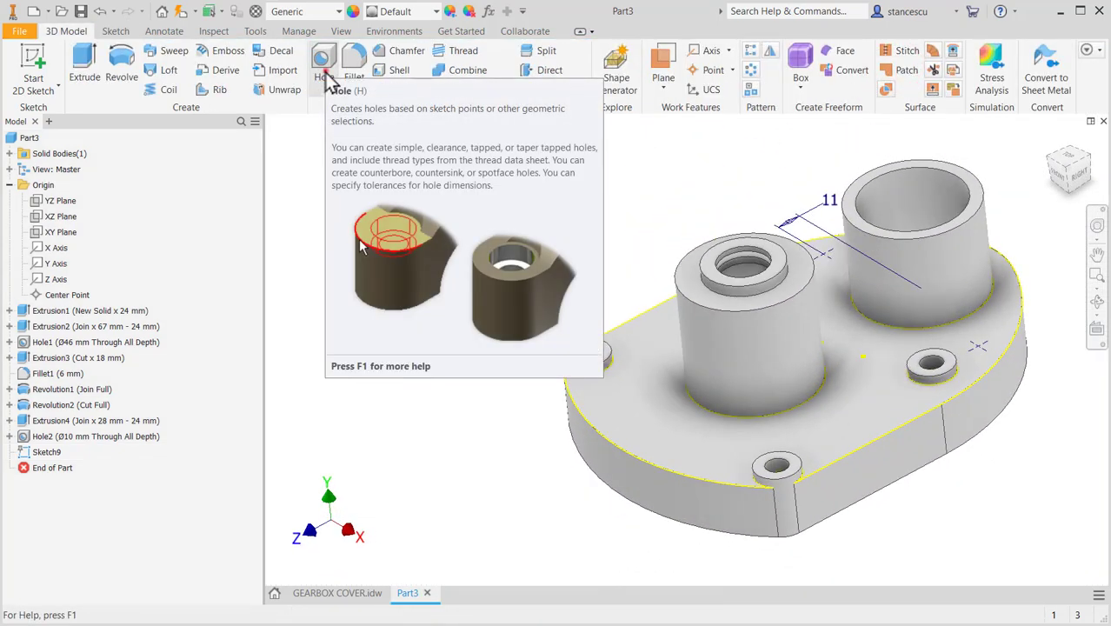
# Cut tapped through-all holes at both sketch points with the ISO Metric profile thread, size 9, designation M9x1.25
pyautogui.click(326, 73)
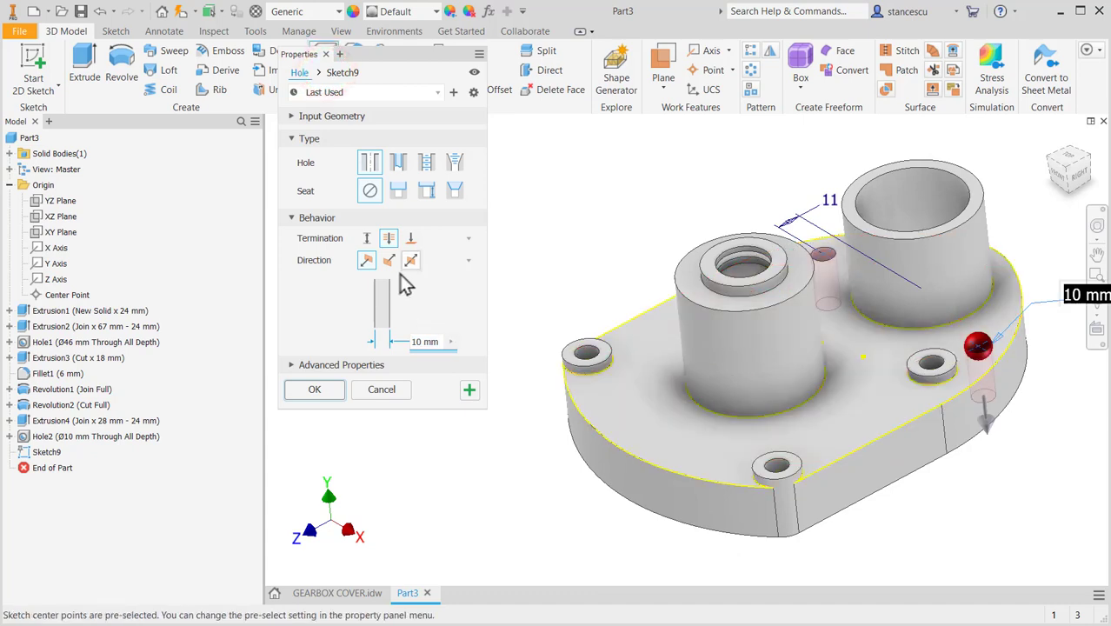
pyautogui.click(427, 163)
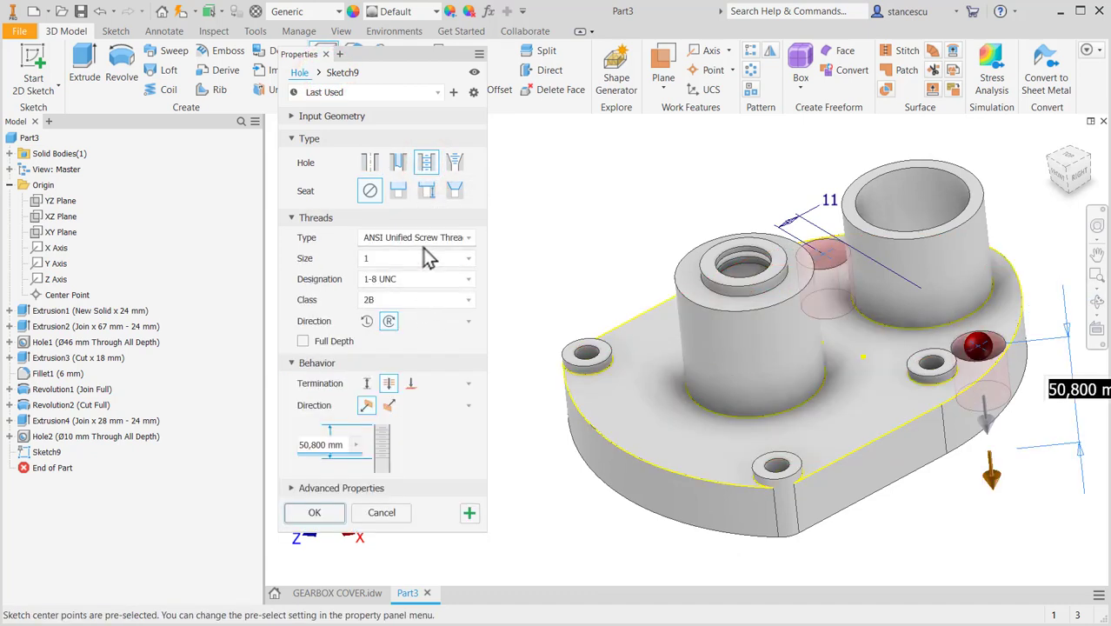
pyautogui.click(426, 258)
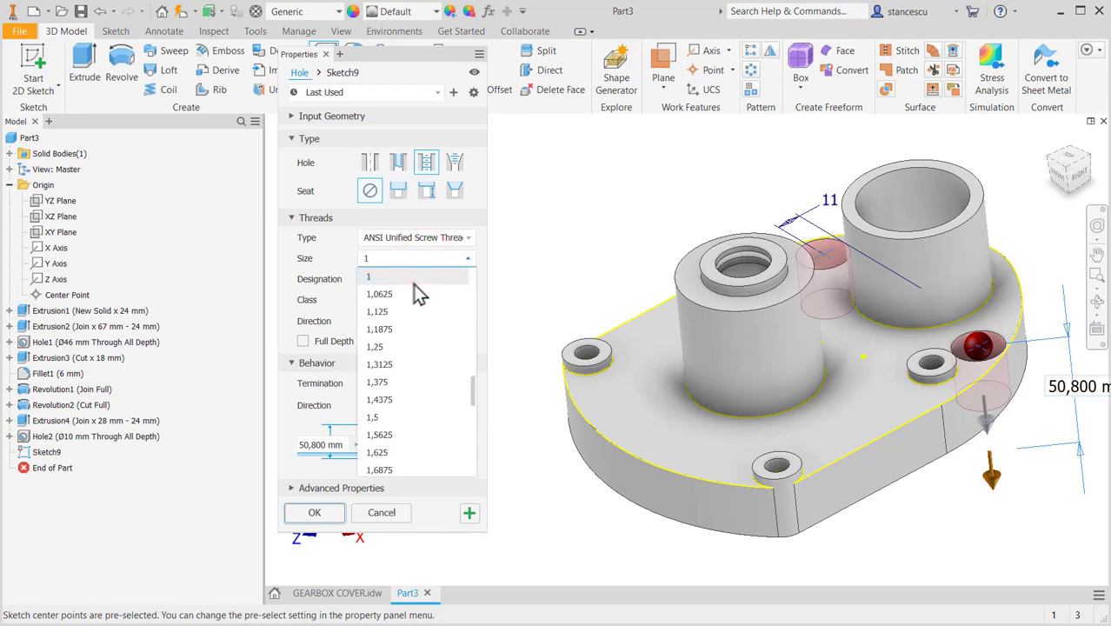
pyautogui.click(427, 239)
pyautogui.click(427, 239)
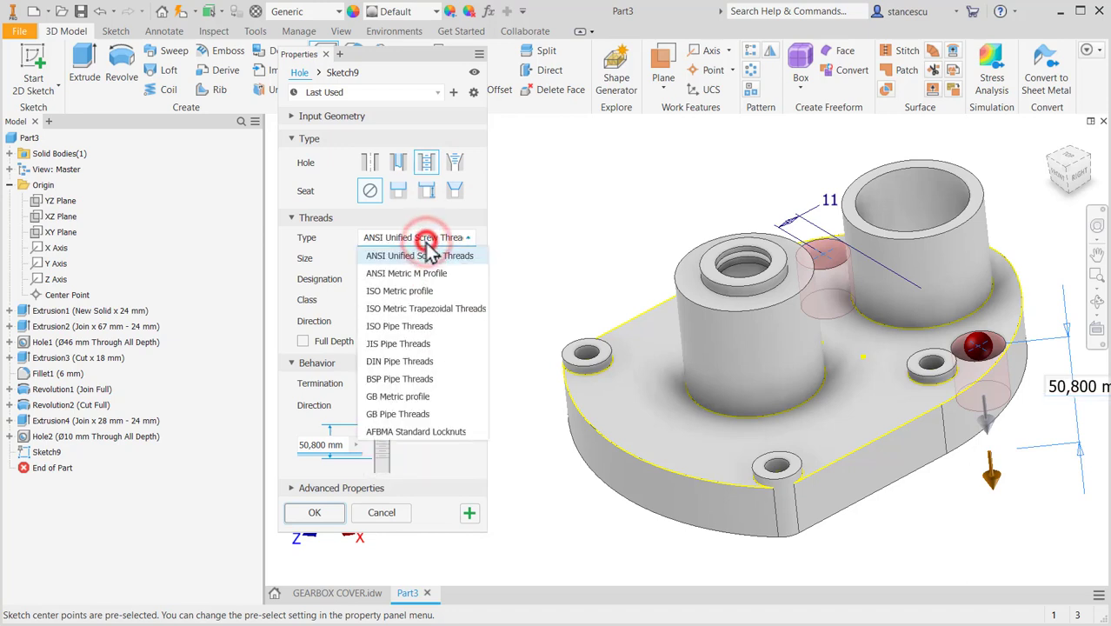
pyautogui.click(418, 293)
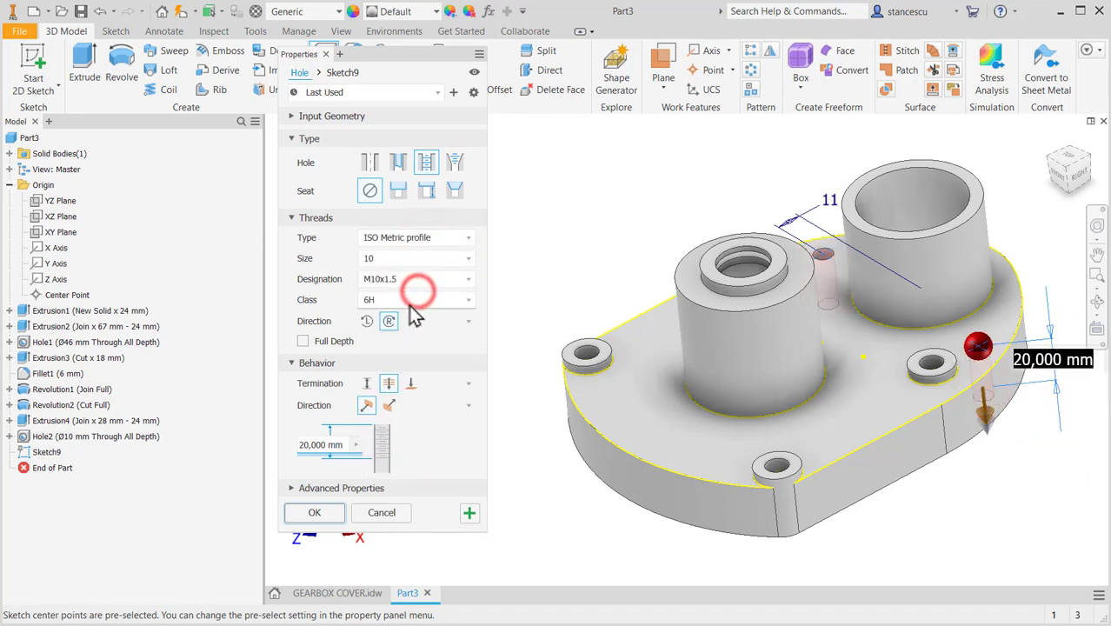
pyautogui.click(433, 258)
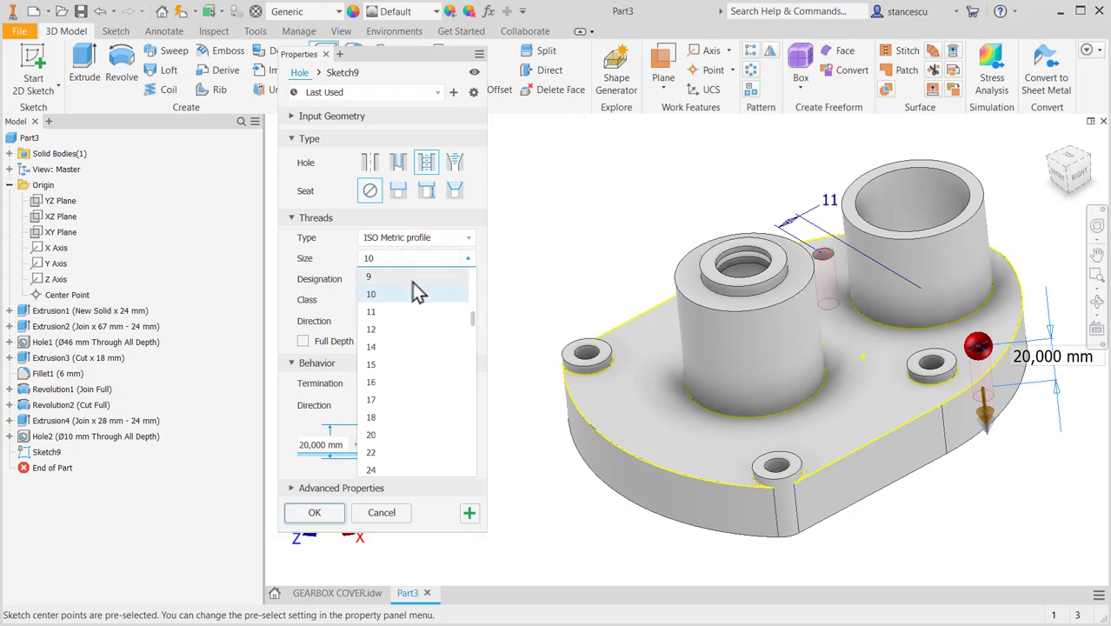
pyautogui.click(415, 277)
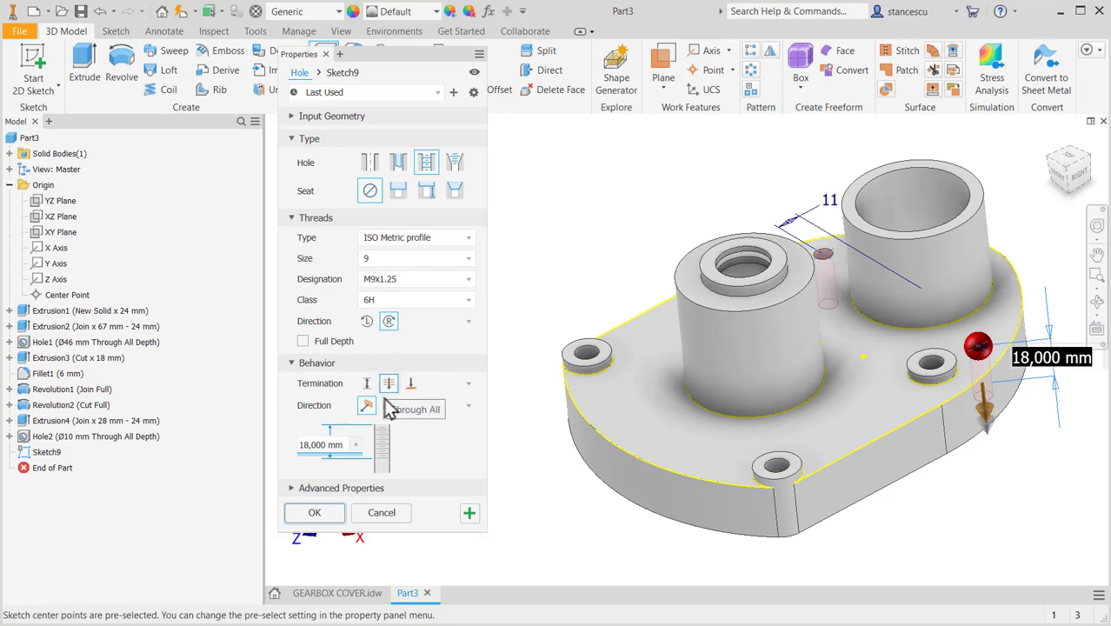
pyautogui.click(311, 514)
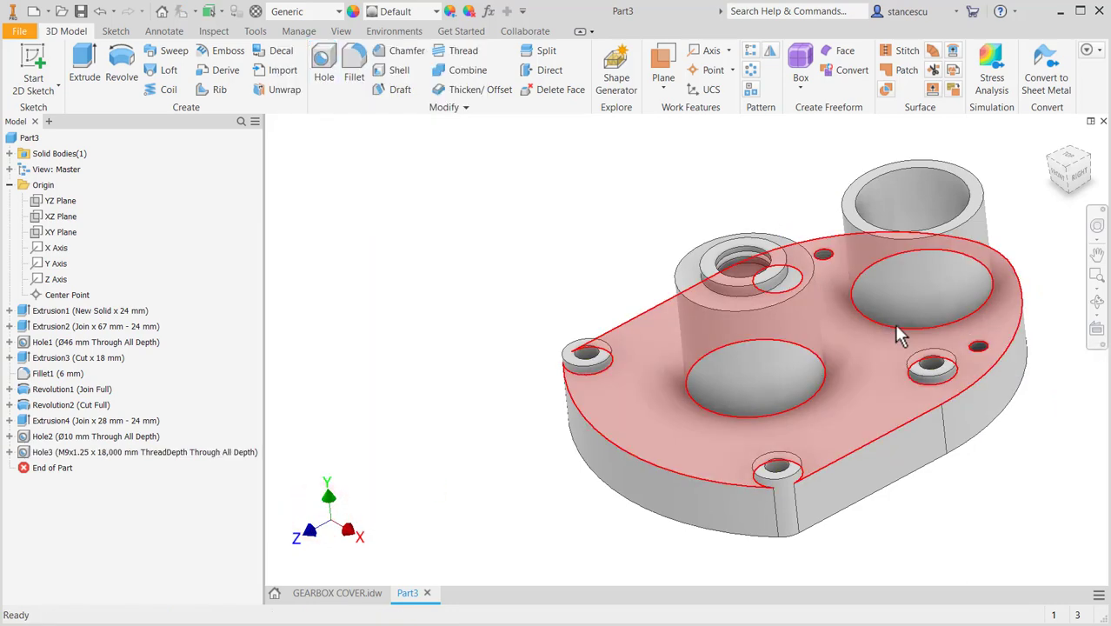
pyautogui.scroll(8, 932, 365)
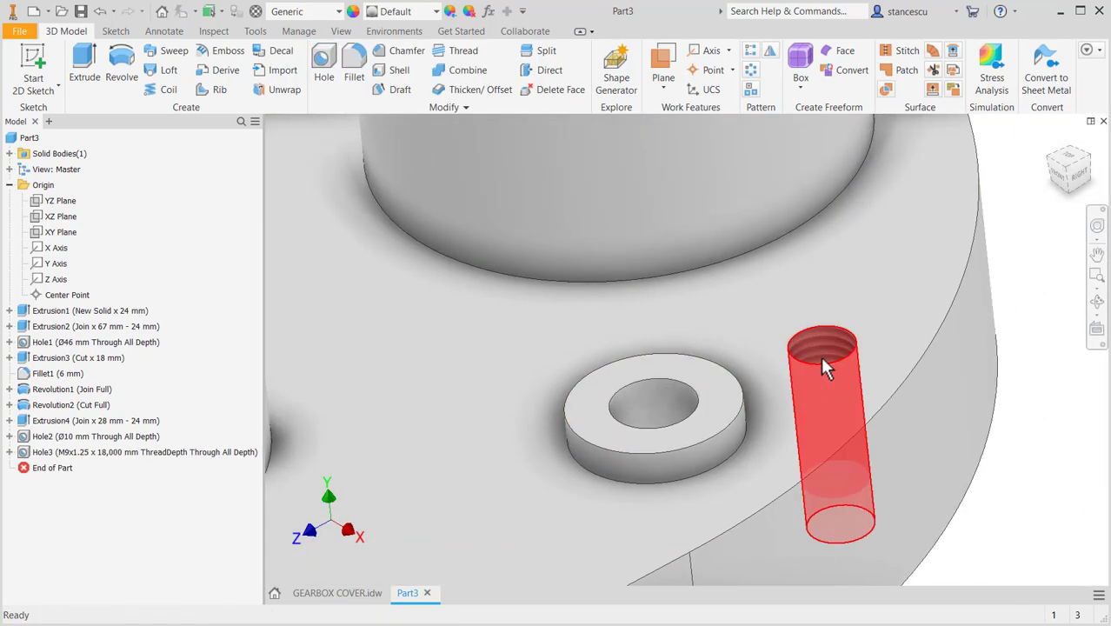
pyautogui.scroll(2, 823, 343)
pyautogui.scroll(-10, 802, 345)
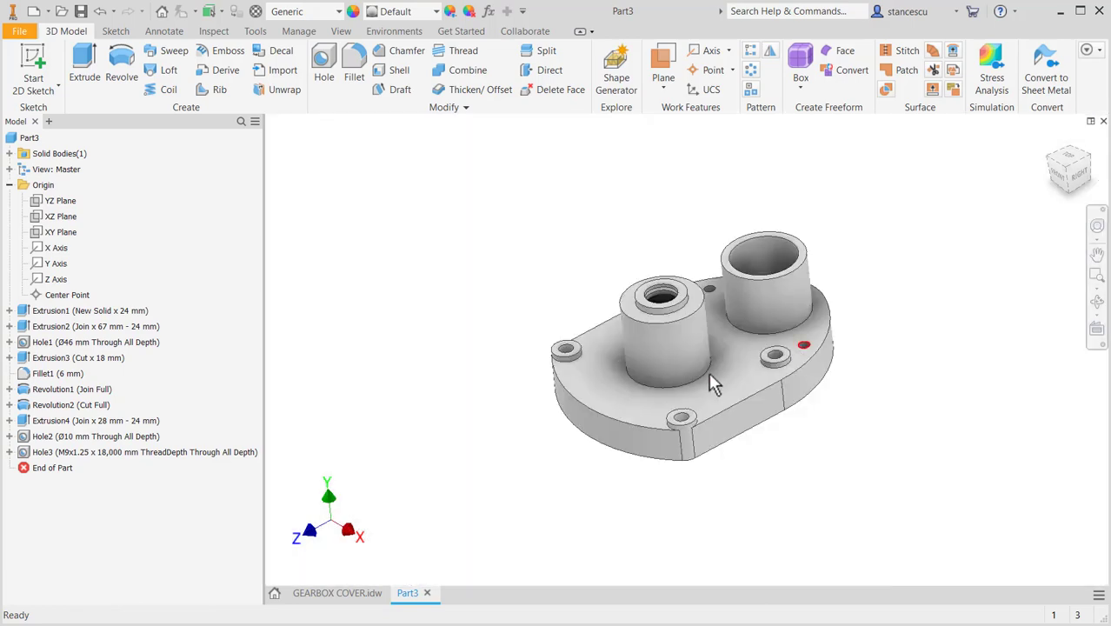
# Examine section A-A in the GEARBOX COVER drawing for the diameters and counterbore depth of the two small stepped holes
pyautogui.click(350, 592)
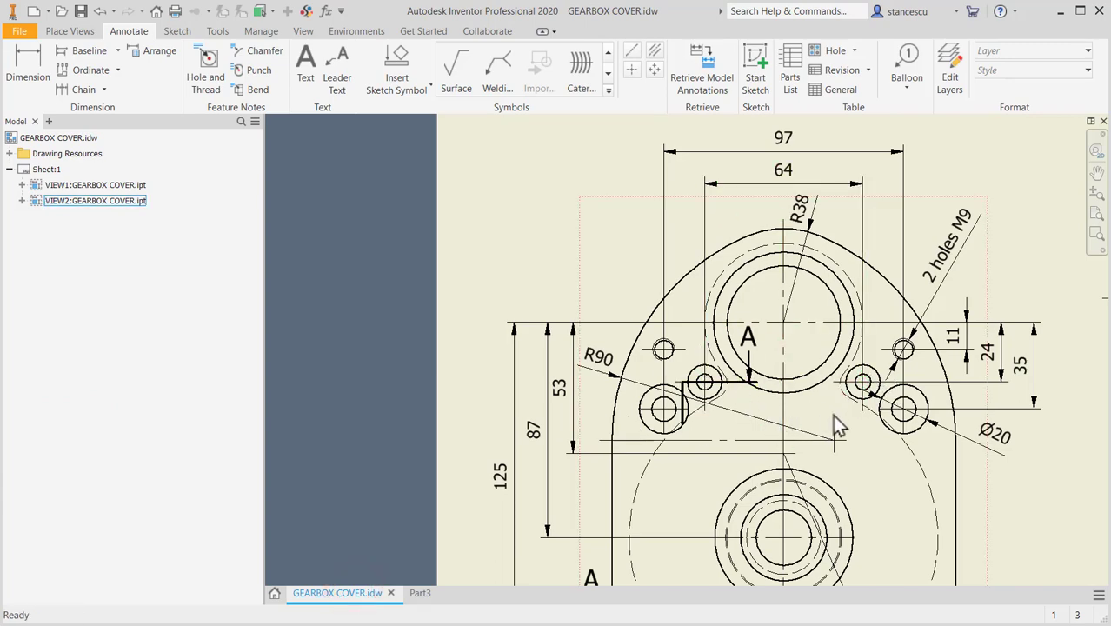
pyautogui.moveTo(836, 424); pyautogui.dragTo(834, 222, button='middle')
pyautogui.moveTo(830, 397)
pyautogui.mouseDown(button='middle')
pyautogui.moveTo(843, 140)
pyautogui.moveTo(855, 347)
pyautogui.mouseUp(button='middle')
pyautogui.scroll(3, 748, 413)
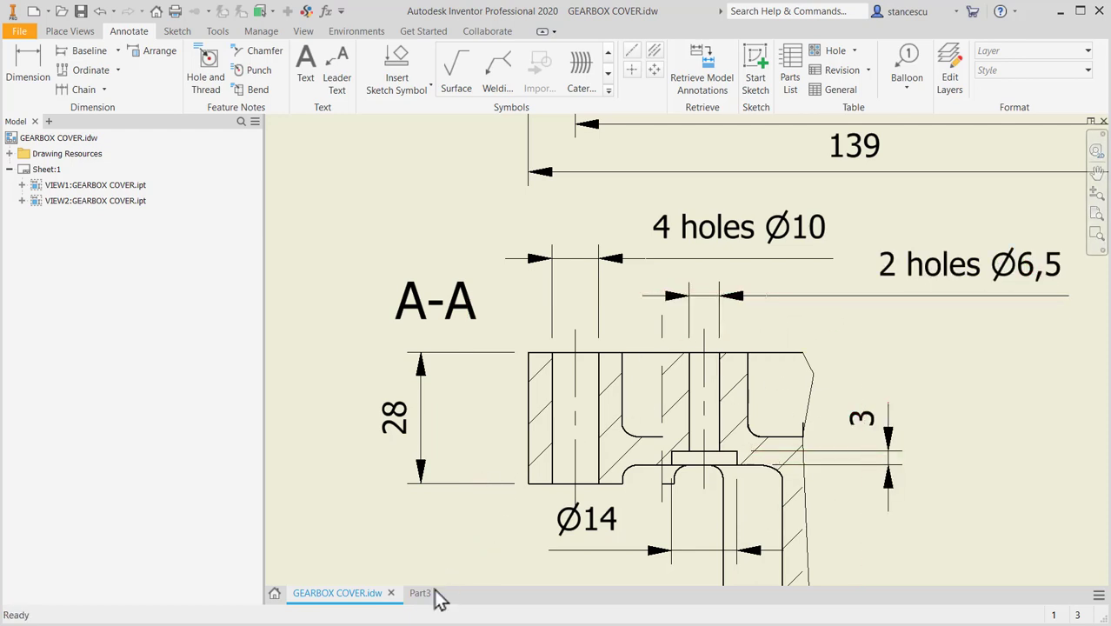
pyautogui.scroll(-3, 826, 339)
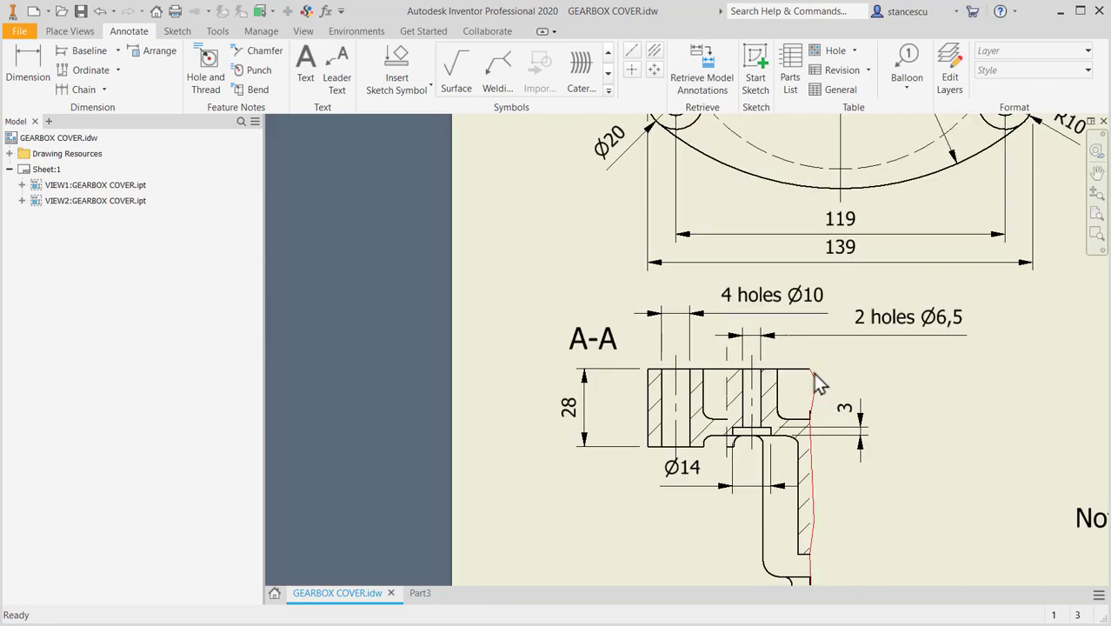
# Examine the front view of the drawing for the spacing and vertical offset of the two small counterbored holes
pyautogui.scroll(2, 813, 343)
pyautogui.moveTo(810, 339); pyautogui.dragTo(805, 596, button='middle')
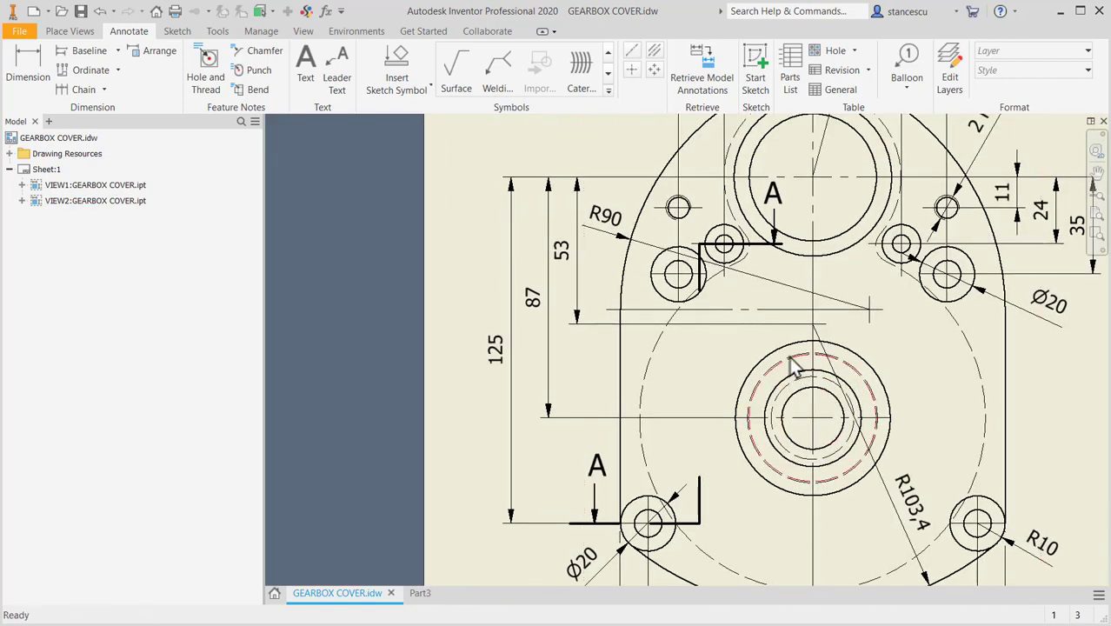
pyautogui.moveTo(869, 334); pyautogui.dragTo(860, 459, button='middle')
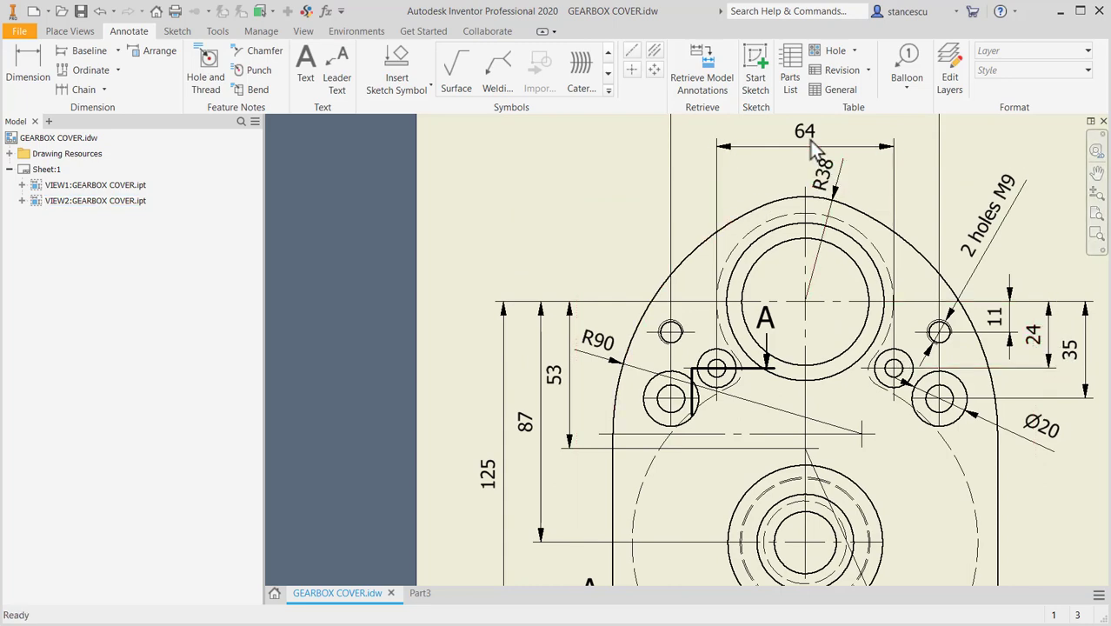
# In the gearbox cover part, start a sketch on the plate's upper face and place one point on each side of the large bore
pyautogui.click(427, 589)
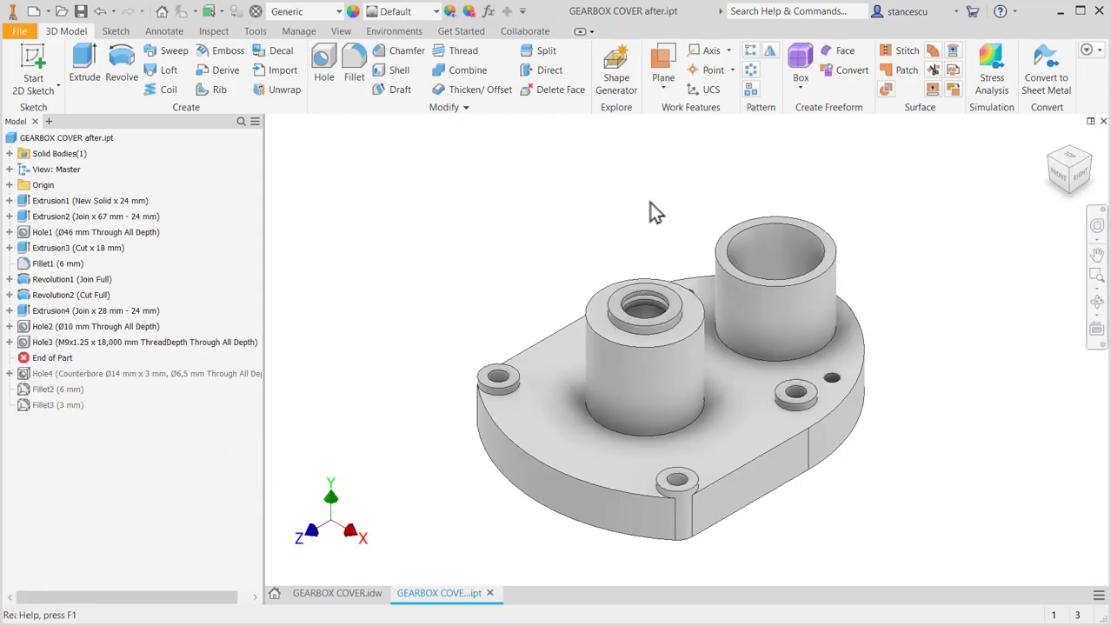
pyautogui.click(744, 393)
pyautogui.click(842, 385)
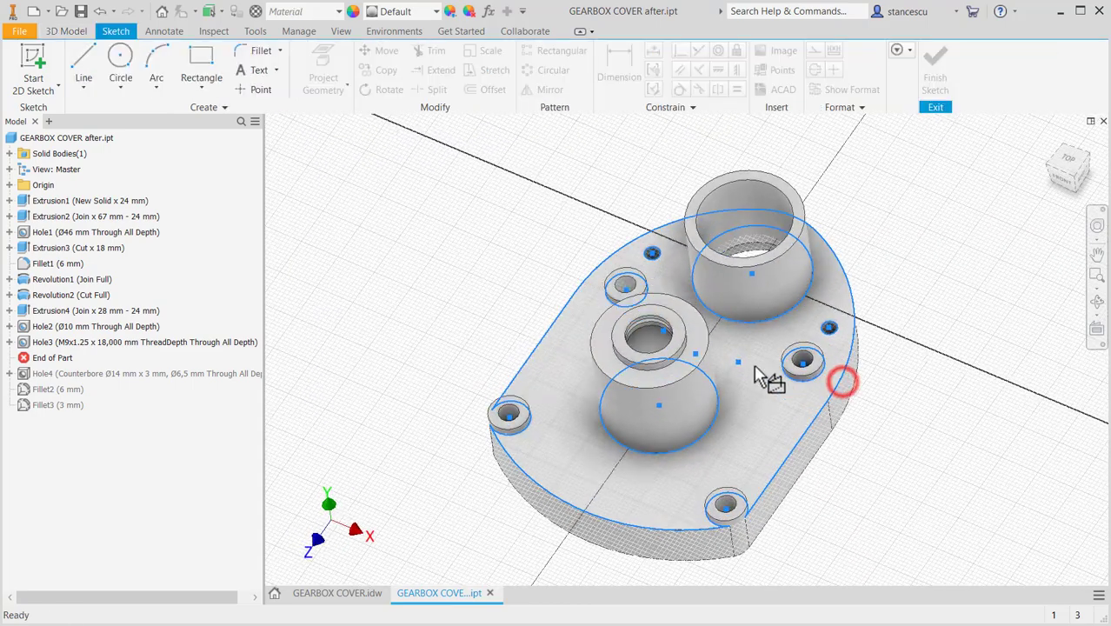
pyautogui.click(432, 172)
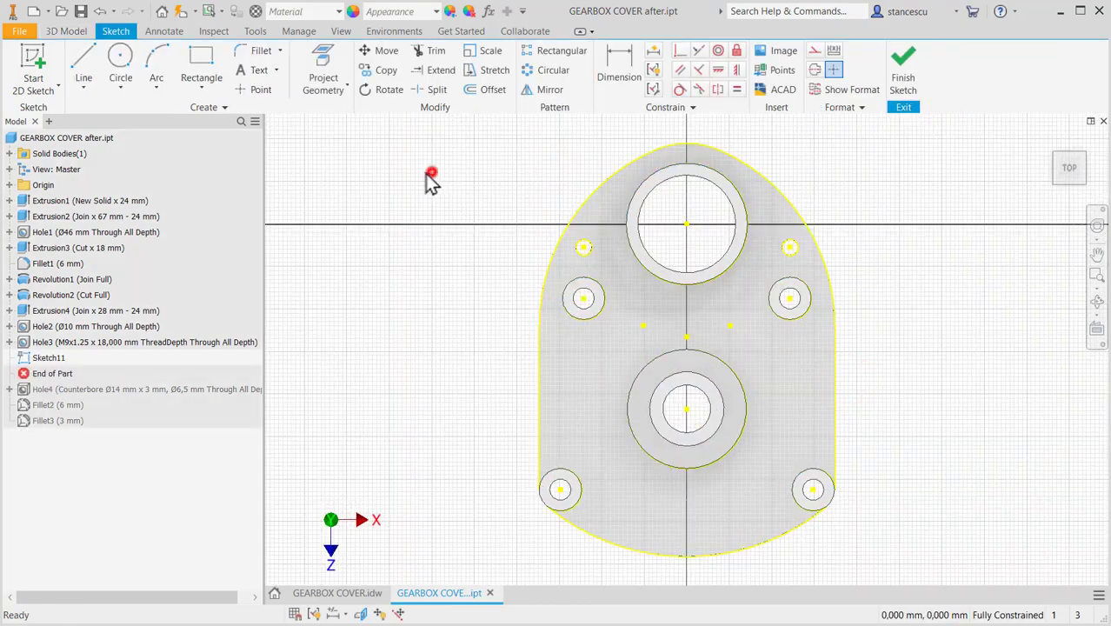
pyautogui.click(241, 89)
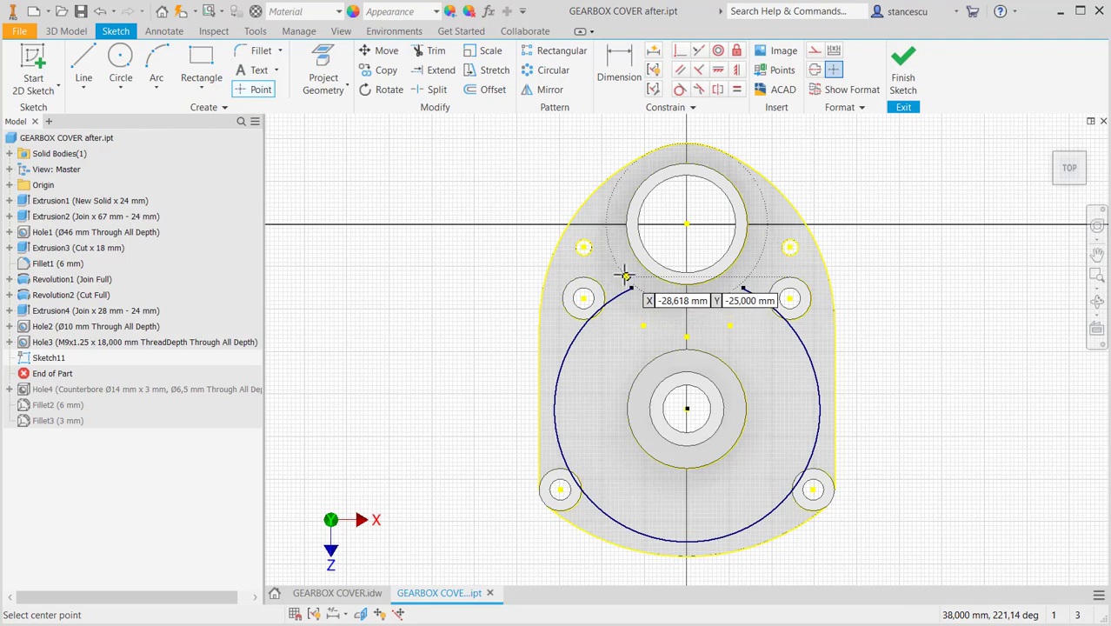
pyautogui.scroll(3, 625, 276)
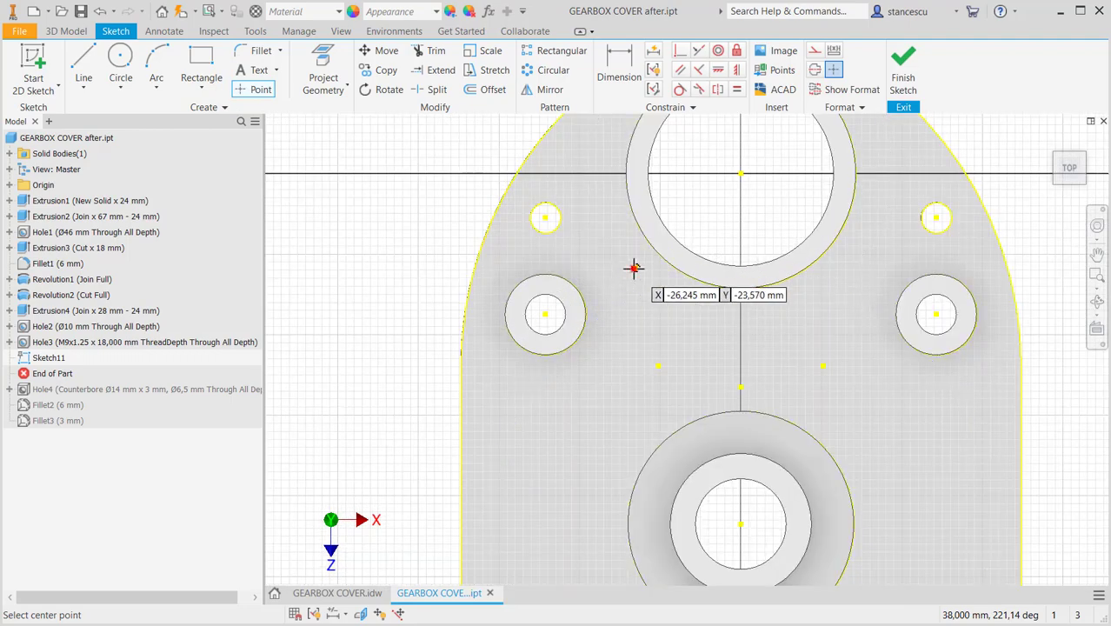
pyautogui.click(634, 266)
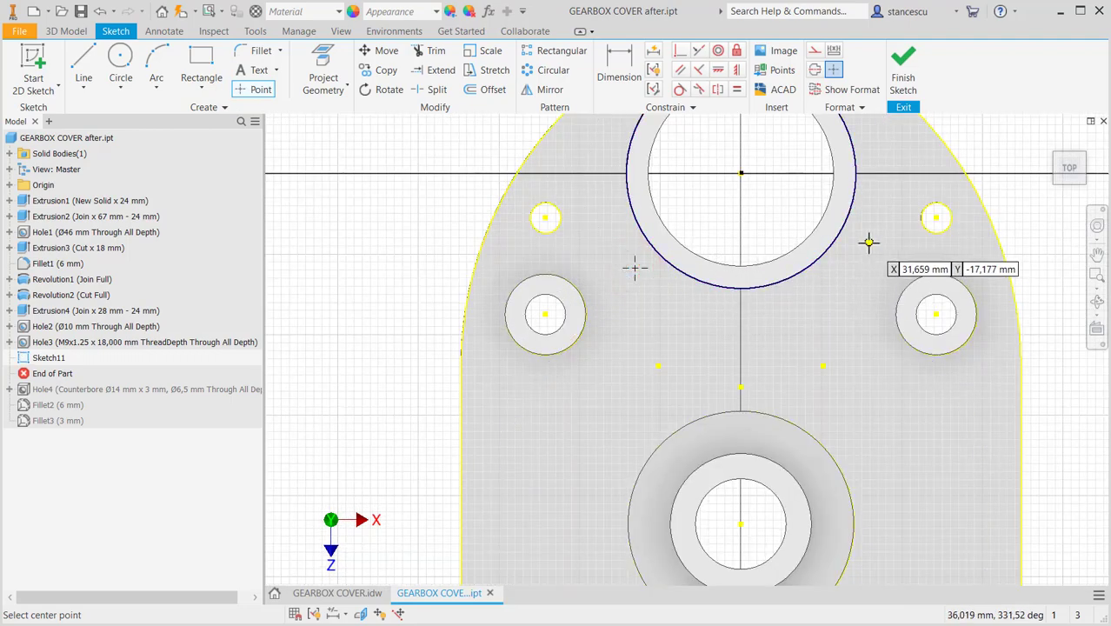
pyautogui.click(867, 243)
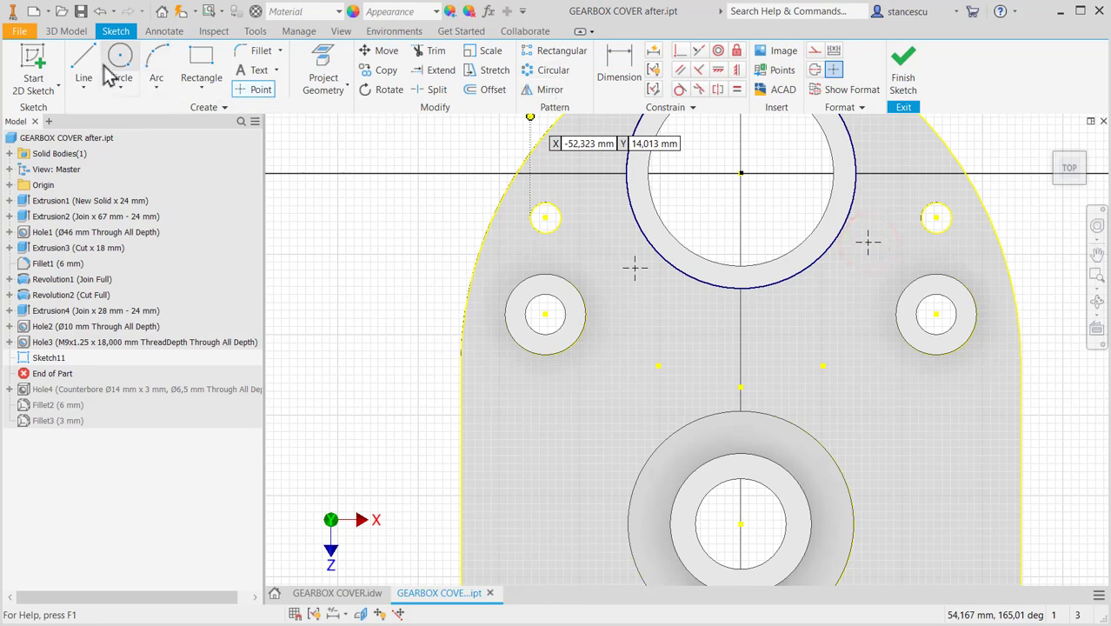
# Draw a line connecting the two sketch points and convert it to construction geometry
pyautogui.click(76, 64)
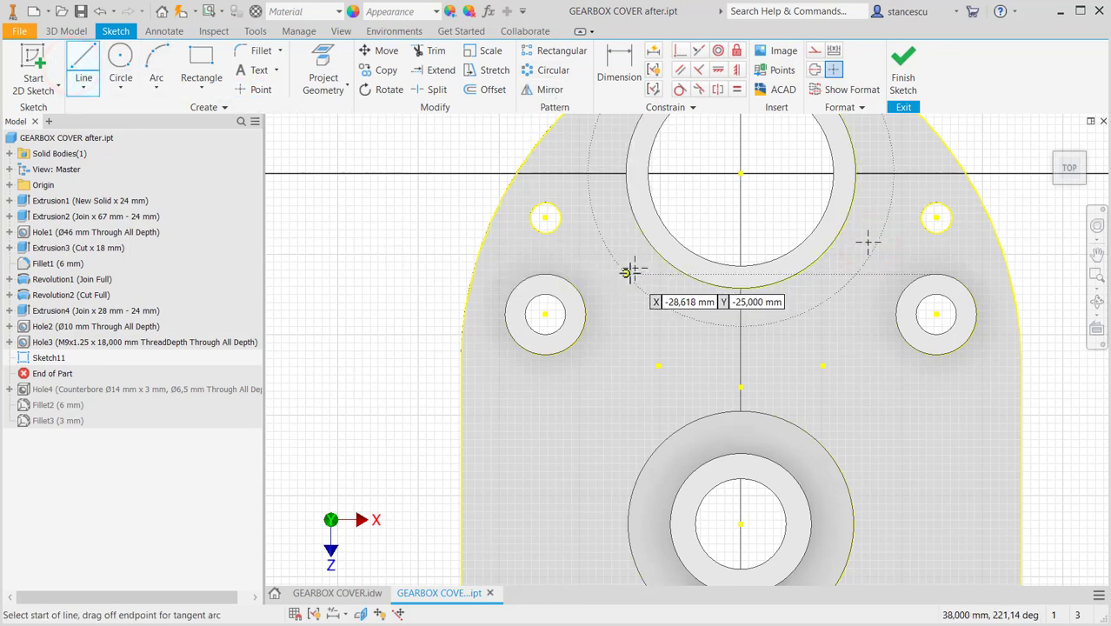
pyautogui.click(633, 269)
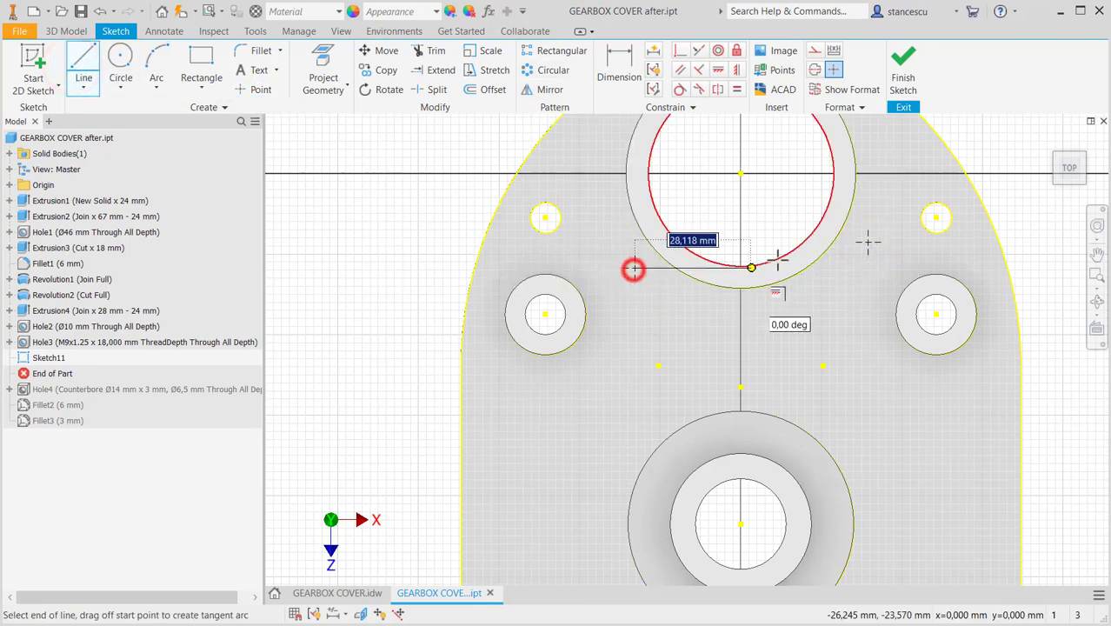
pyautogui.click(869, 243)
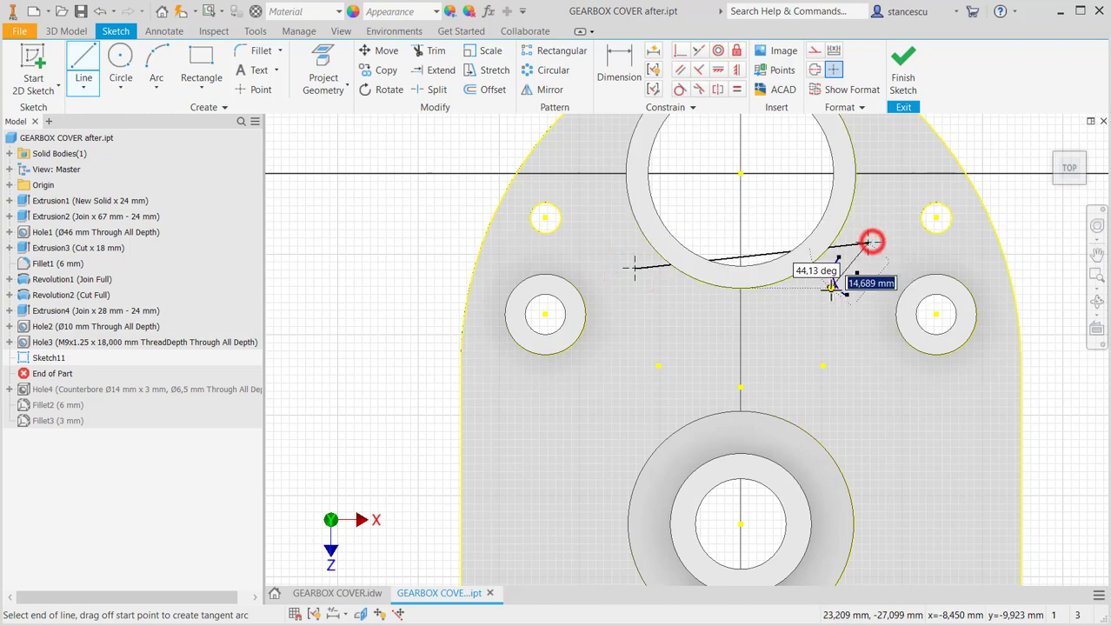
pyautogui.press('Escape')
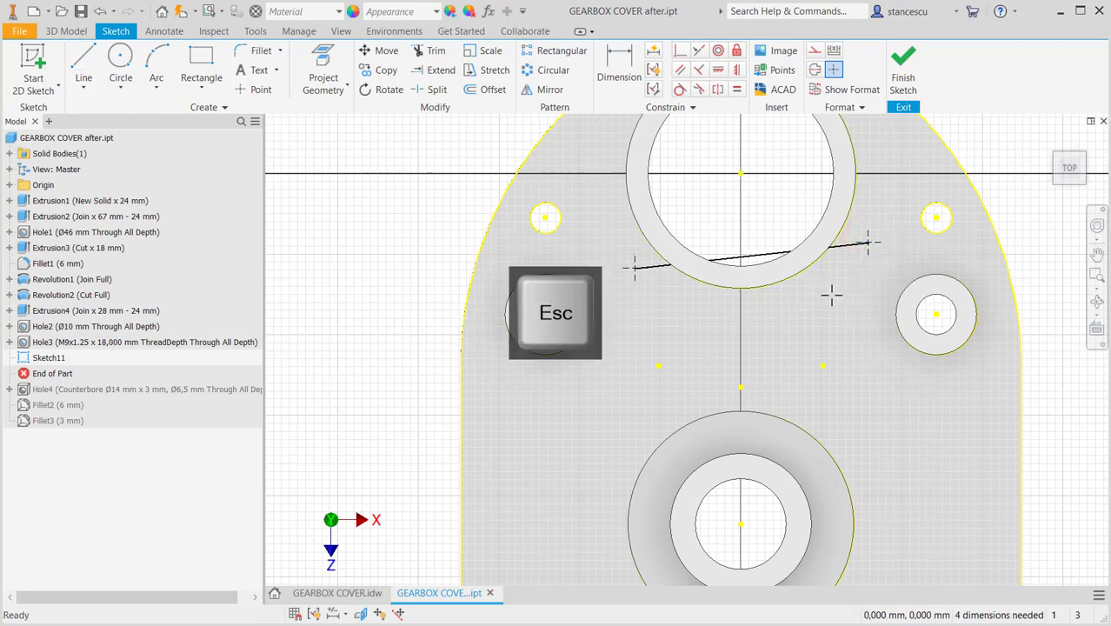
pyautogui.click(766, 254)
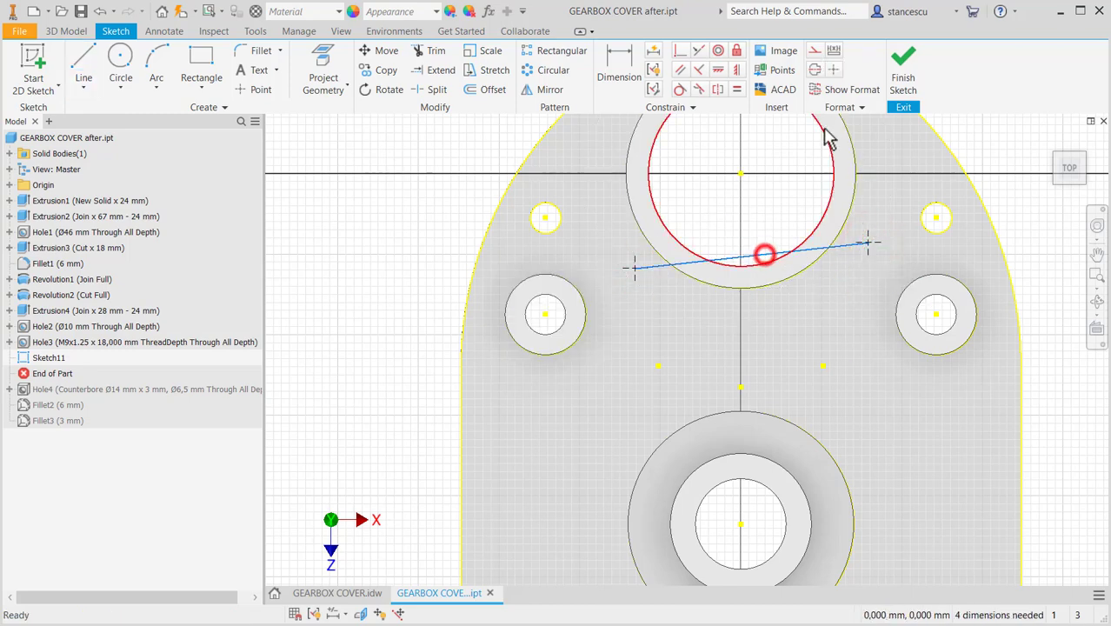
pyautogui.click(819, 51)
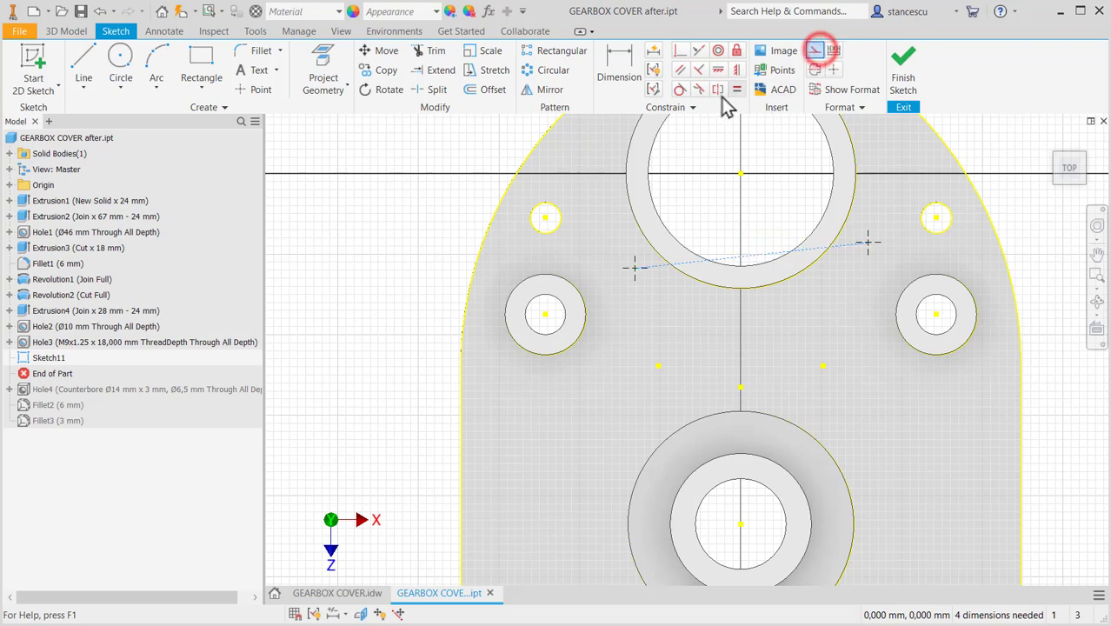
# Constrain the construction line horizontal and align its midpoint vertically with the large bore's center
pyautogui.click(715, 71)
pyautogui.click(732, 252)
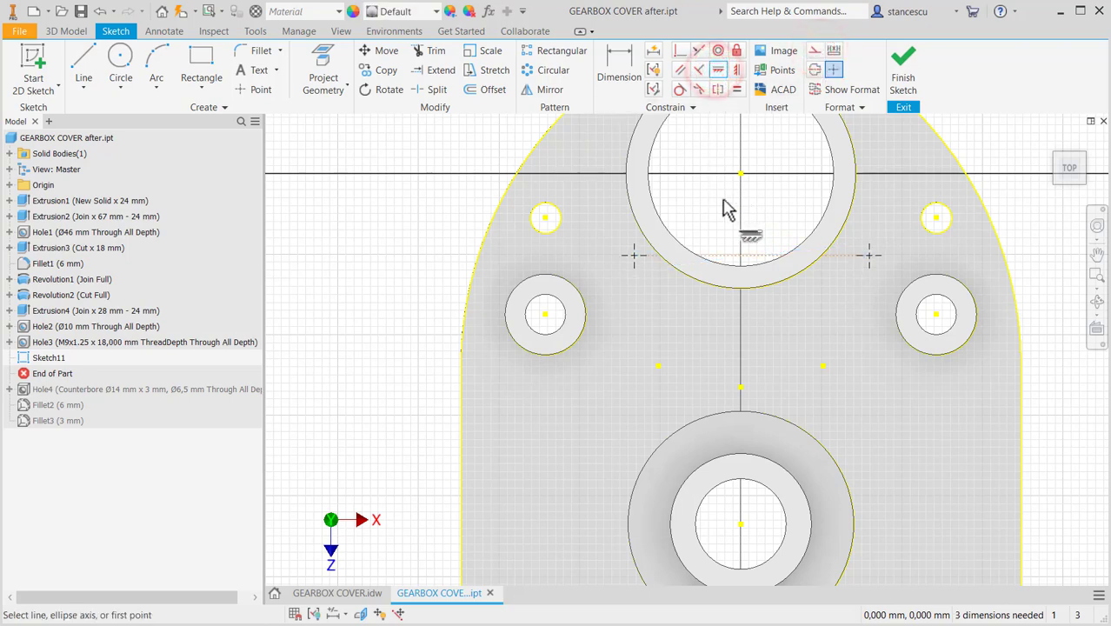
pyautogui.click(737, 72)
pyautogui.click(740, 173)
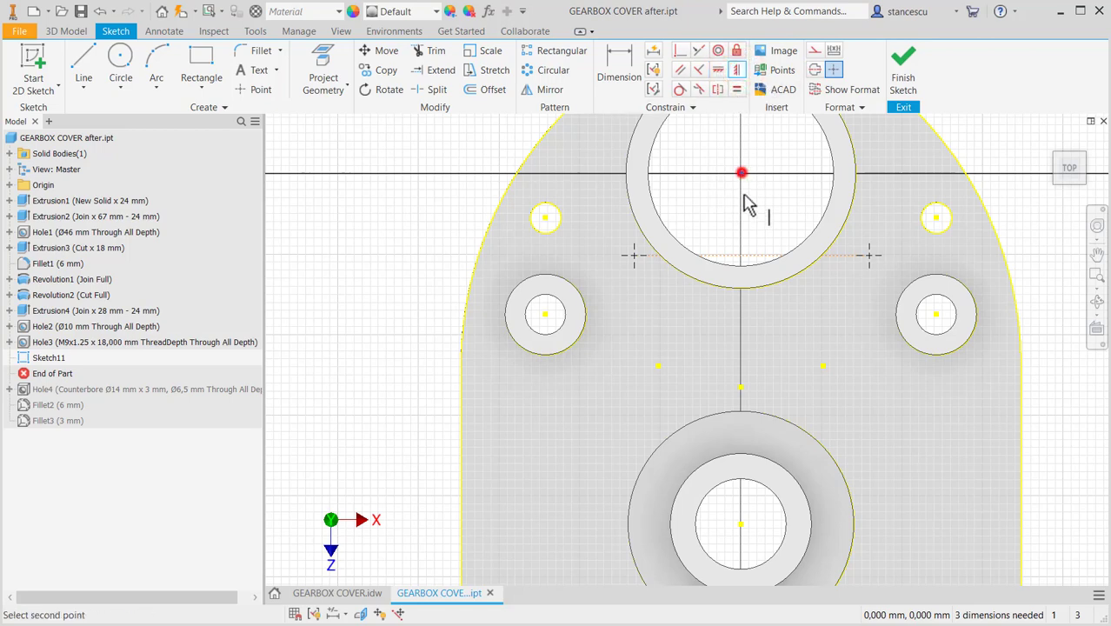
pyautogui.click(741, 255)
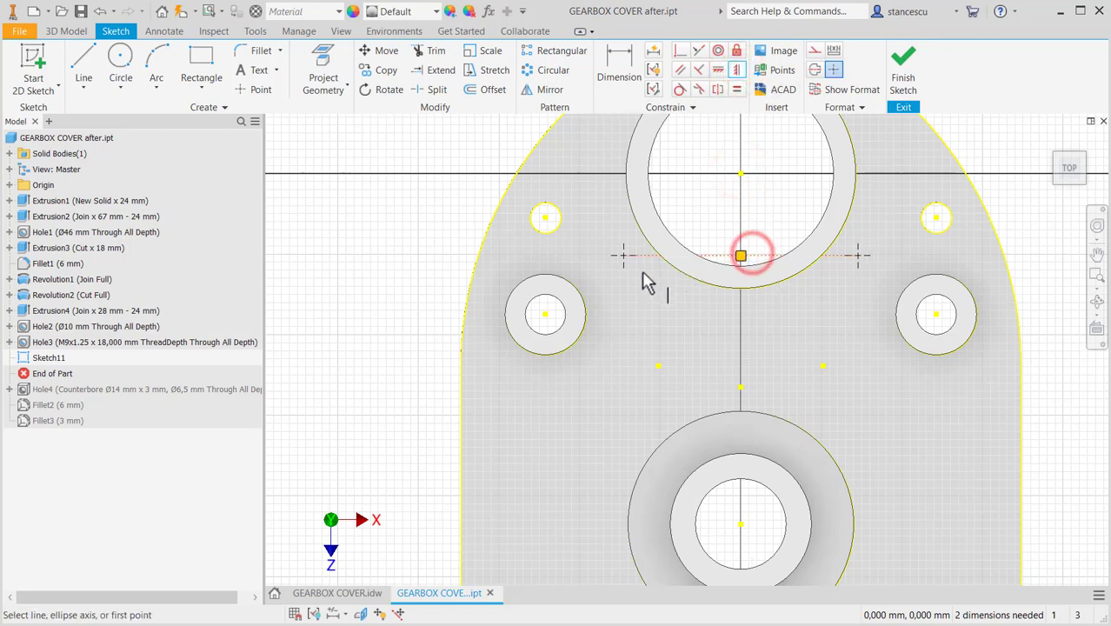
# Dimension the vertical distance between the line's endpoint and the large bore's center at 24 mm
pyautogui.click(624, 62)
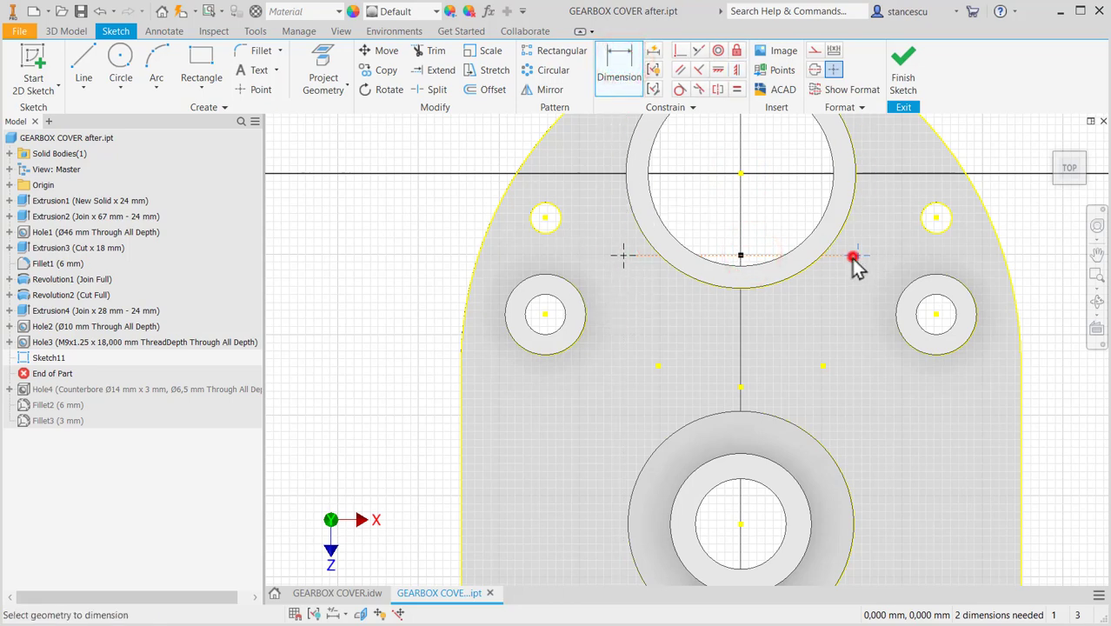
pyautogui.click(739, 174)
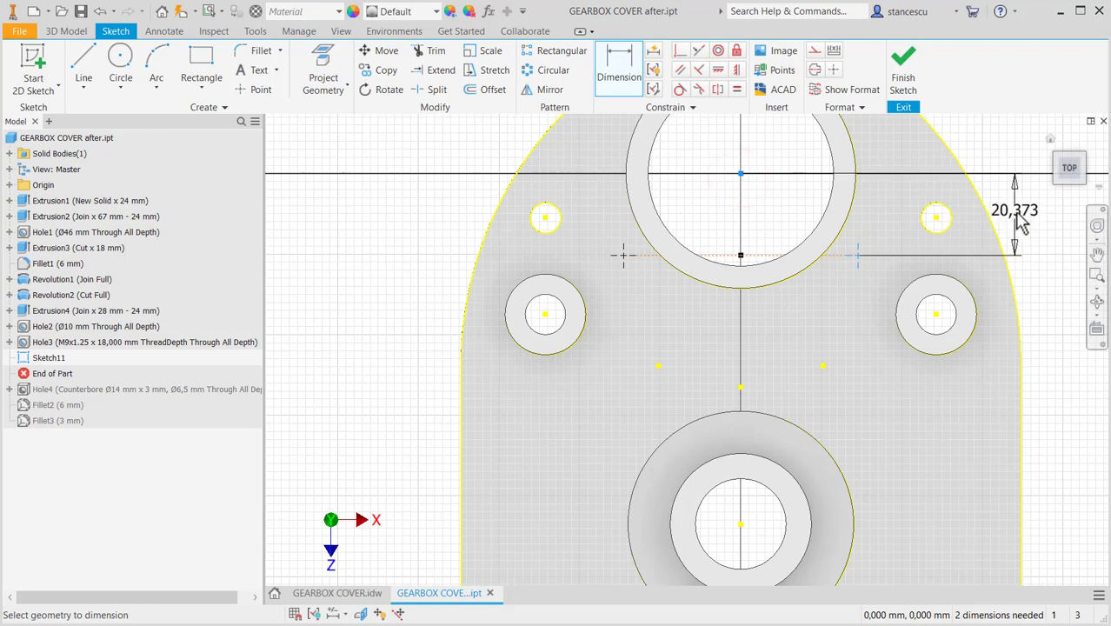
pyautogui.click(1021, 223)
pyautogui.write('24')
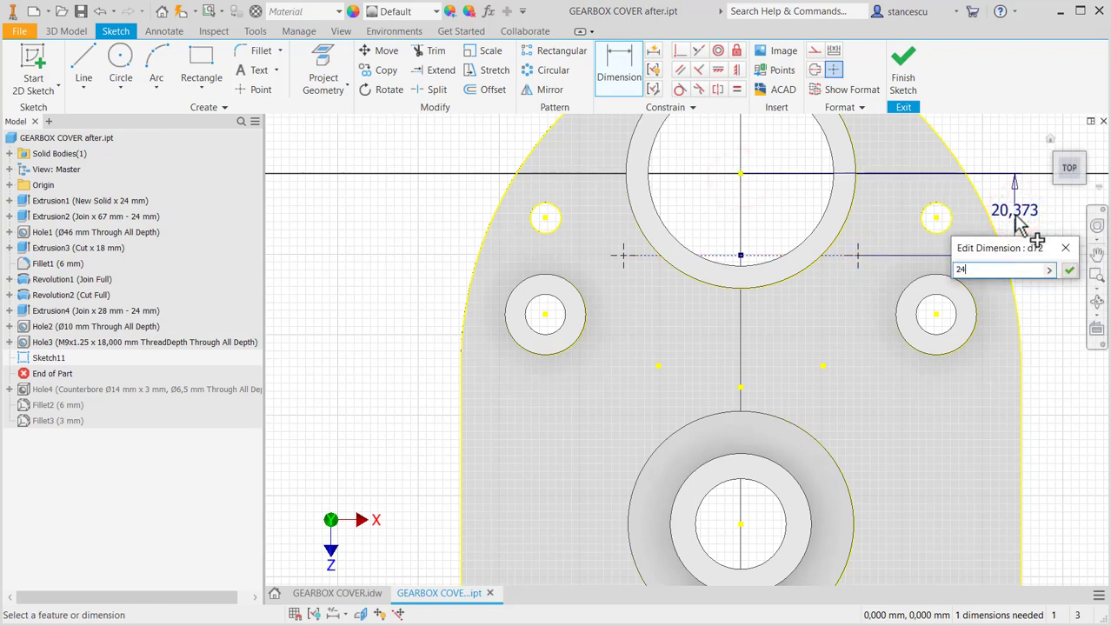
pyautogui.press('Return')
# Dimension the construction line's length at 64 mm and finish the sketch
pyautogui.moveTo(868, 303); pyautogui.dragTo(863, 434, button='middle')
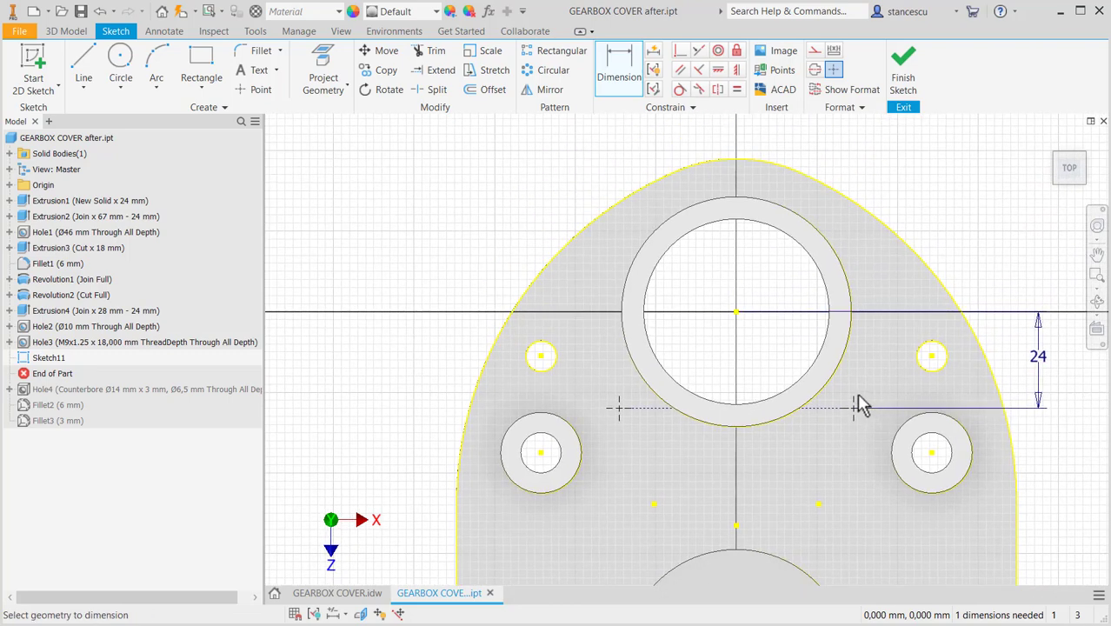
pyautogui.click(829, 407)
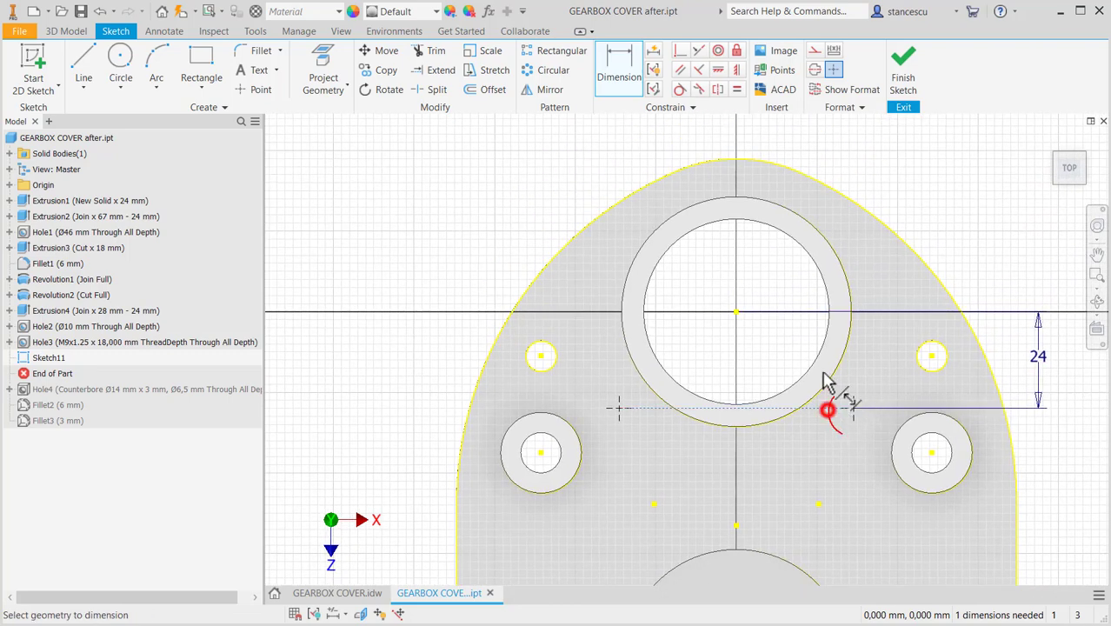
pyautogui.click(737, 279)
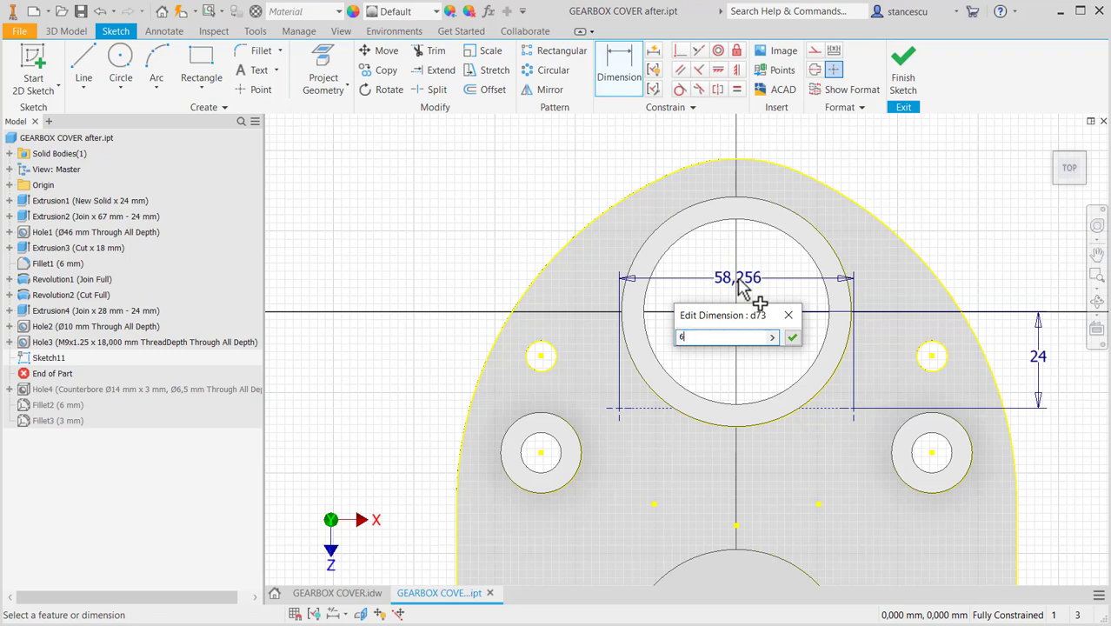
pyautogui.press('Return')
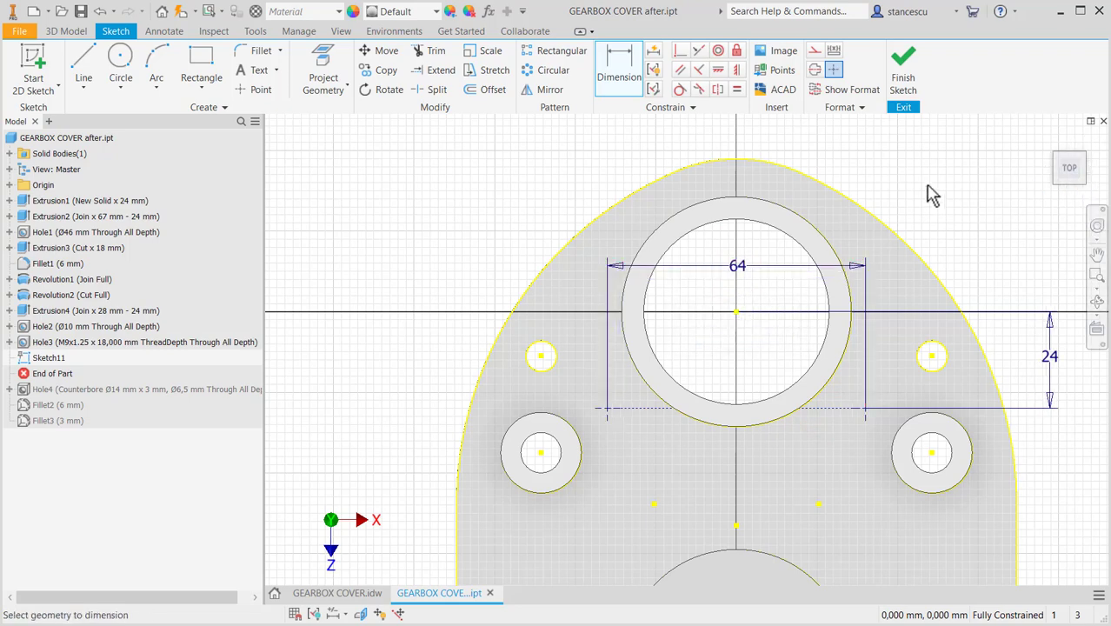
pyautogui.click(904, 77)
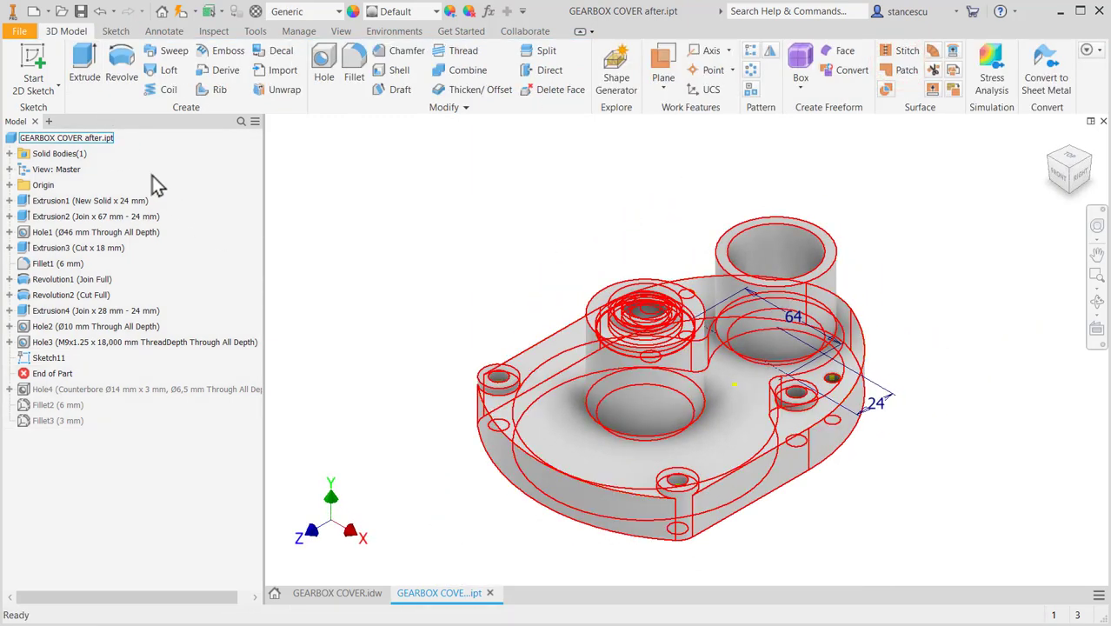
# Cut through-all counterbored holes at both sketch points, with a 6.5 mm diameter and a 14 mm by 3 mm counterbore
pyautogui.click(323, 61)
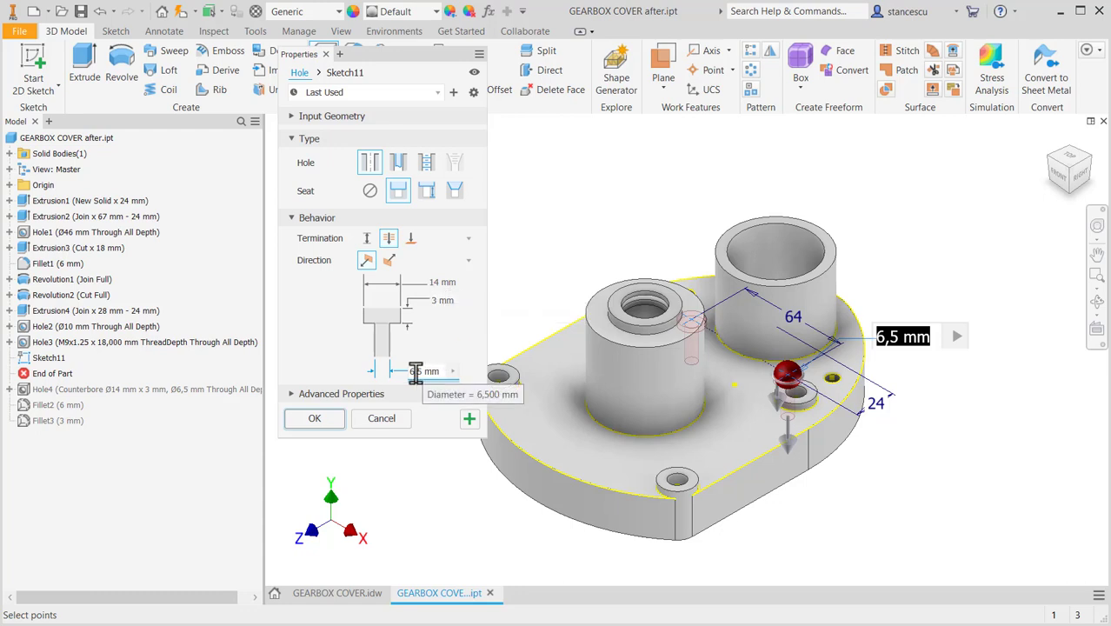
pyautogui.click(321, 415)
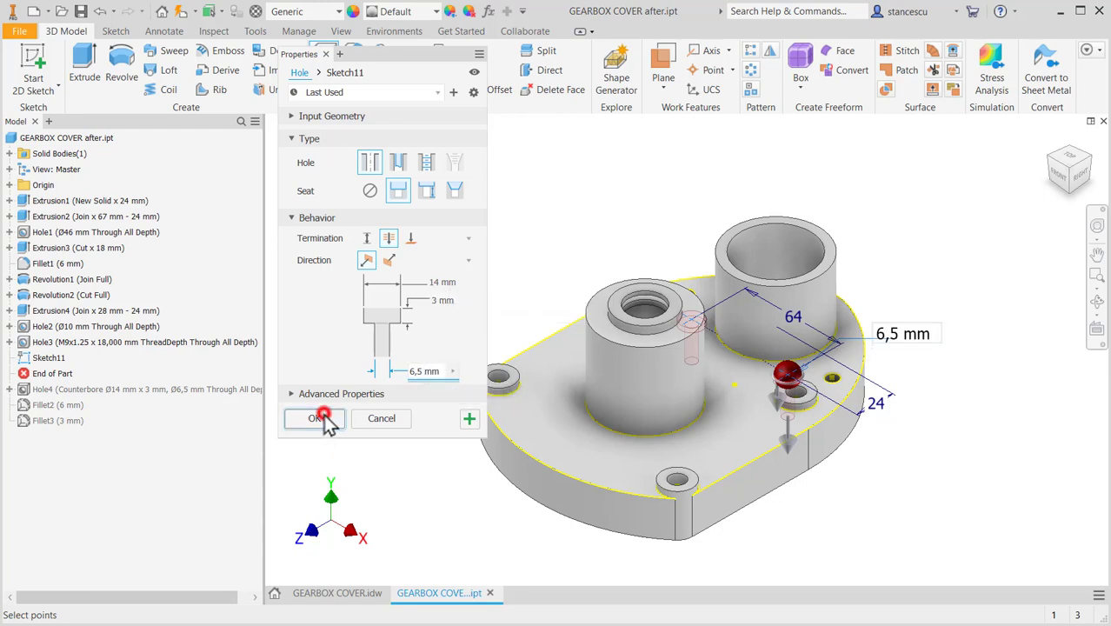
pyautogui.moveTo(684, 366)
pyautogui.keyDown('shift'); pyautogui.mouseDown(button='middle')
pyautogui.moveTo(701, 392)
pyautogui.moveTo(682, 372)
pyautogui.moveTo(649, 372)
pyautogui.moveTo(657, 404)
pyautogui.moveTo(663, 364)
pyautogui.moveTo(686, 367)
pyautogui.moveTo(669, 373)
pyautogui.mouseUp(button='middle'); pyautogui.keyUp('shift')
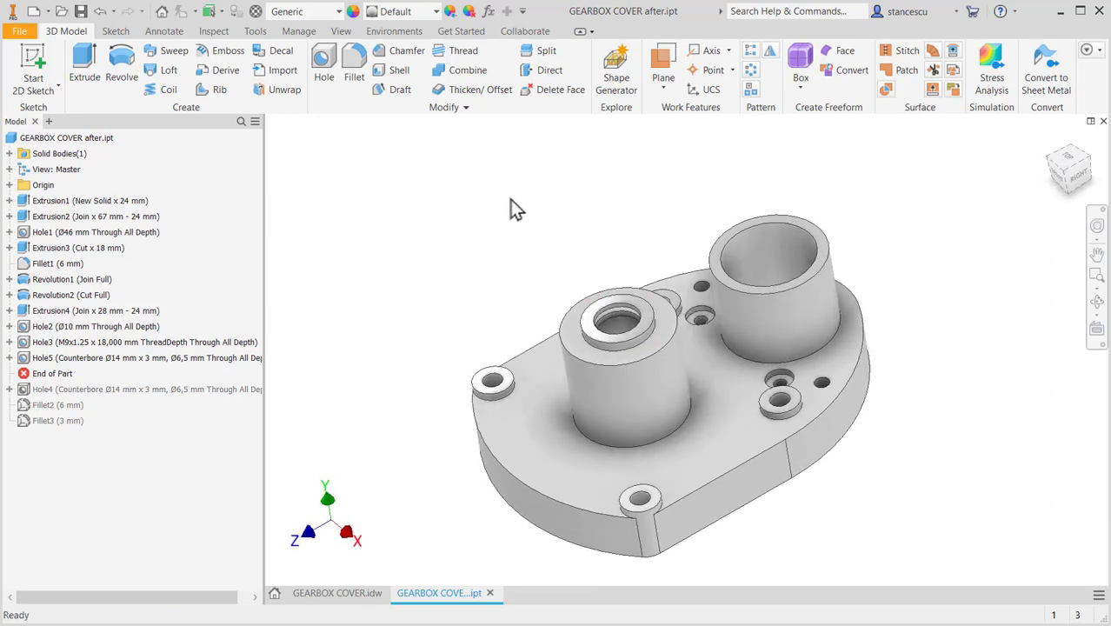
pyautogui.press('F6')
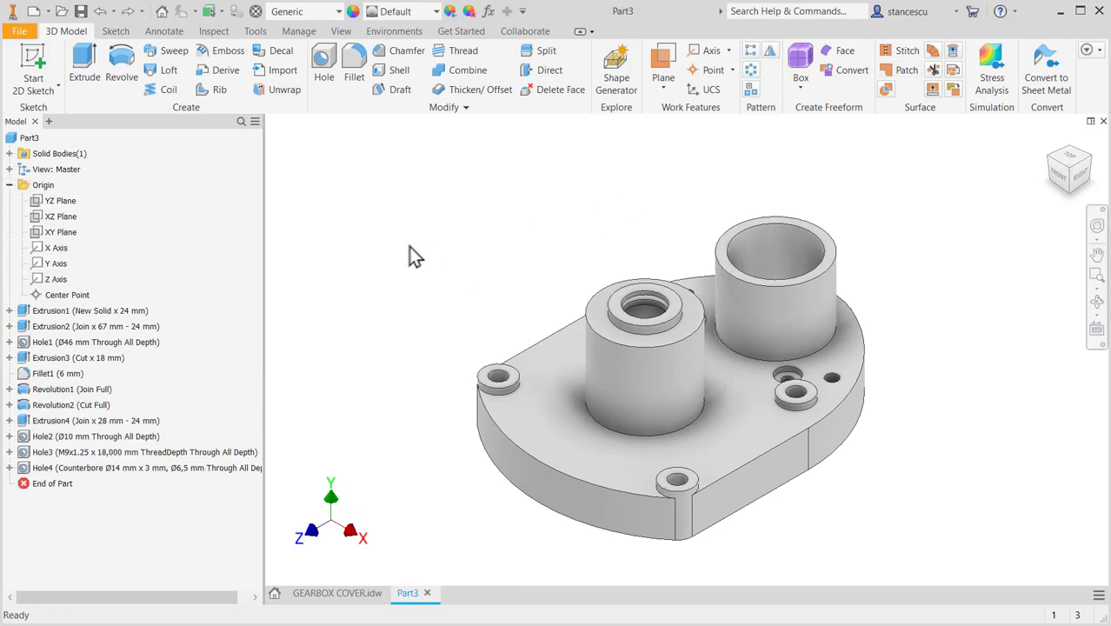
# Switch to the gearbox cover drawing and examine the fillet radius callouts and the note on undimensioned fillets
pyautogui.click(348, 593)
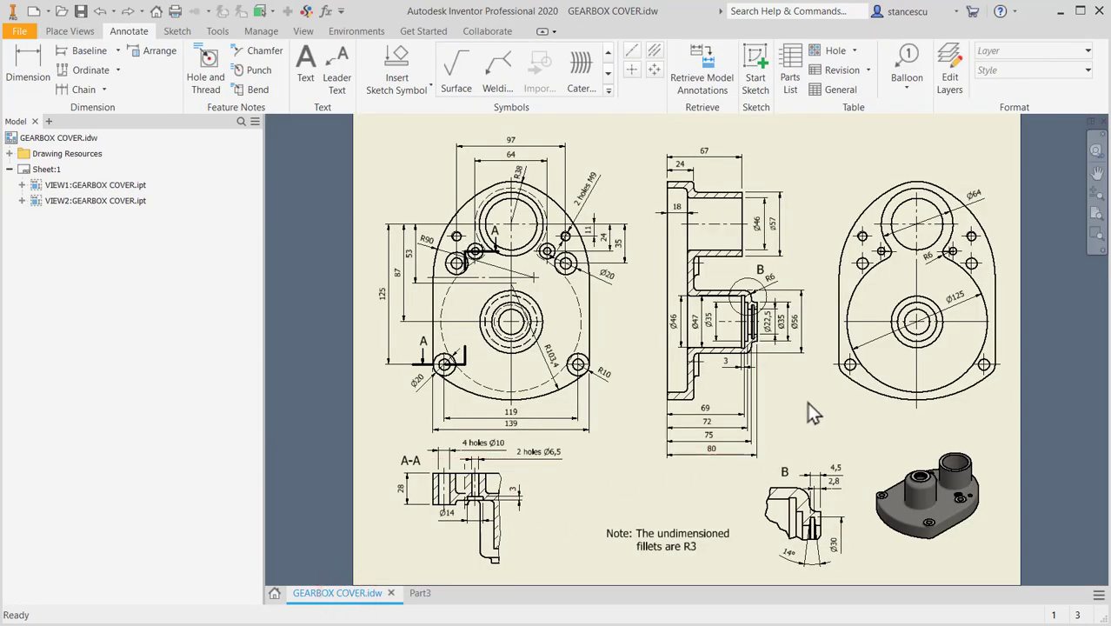
pyautogui.scroll(3, 792, 346)
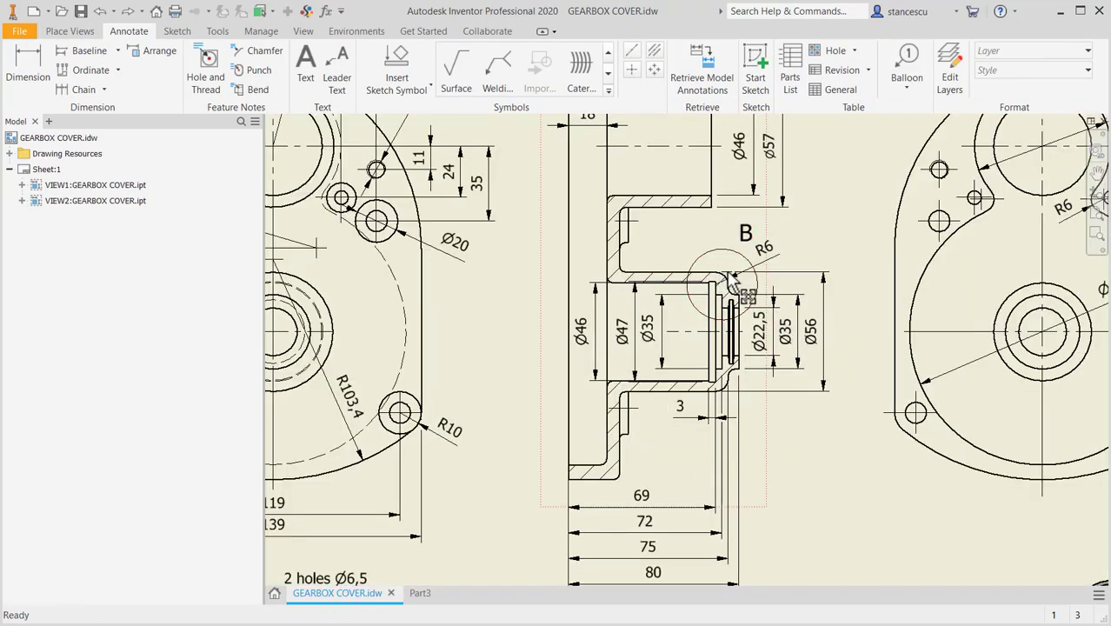
pyautogui.scroll(2, 765, 254)
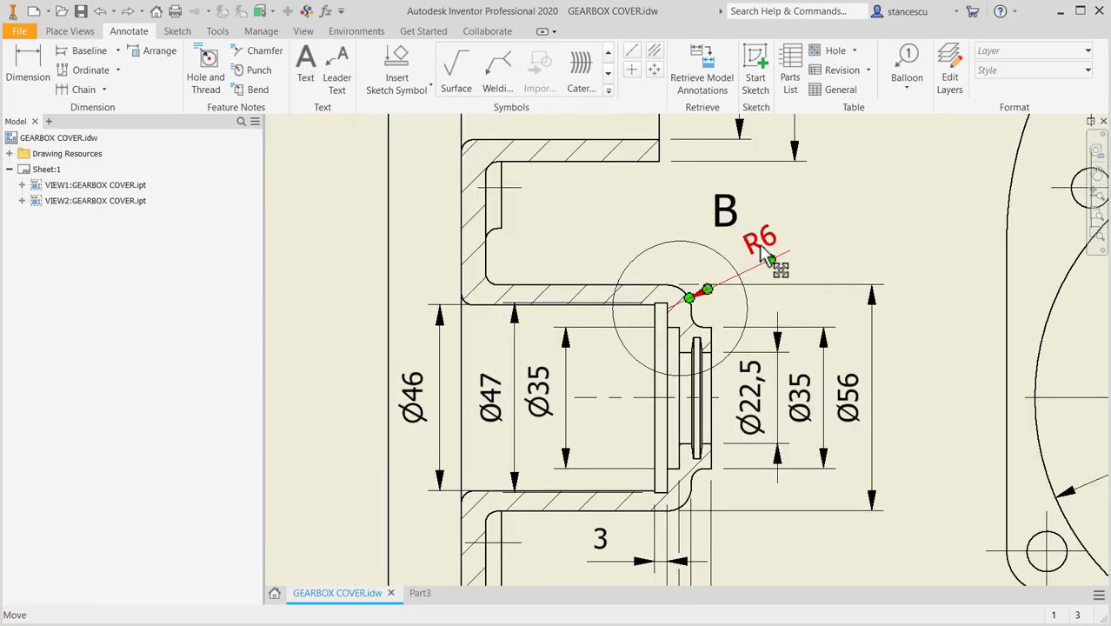
pyautogui.scroll(-5, 737, 347)
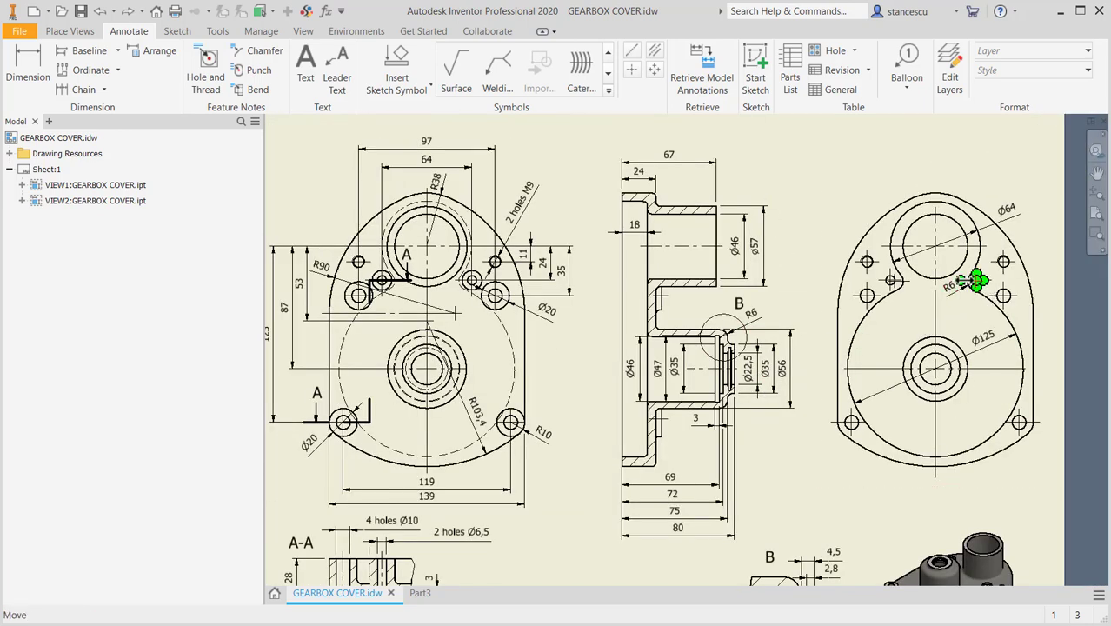
pyautogui.scroll(3, 956, 300)
pyautogui.scroll(-2, 737, 352)
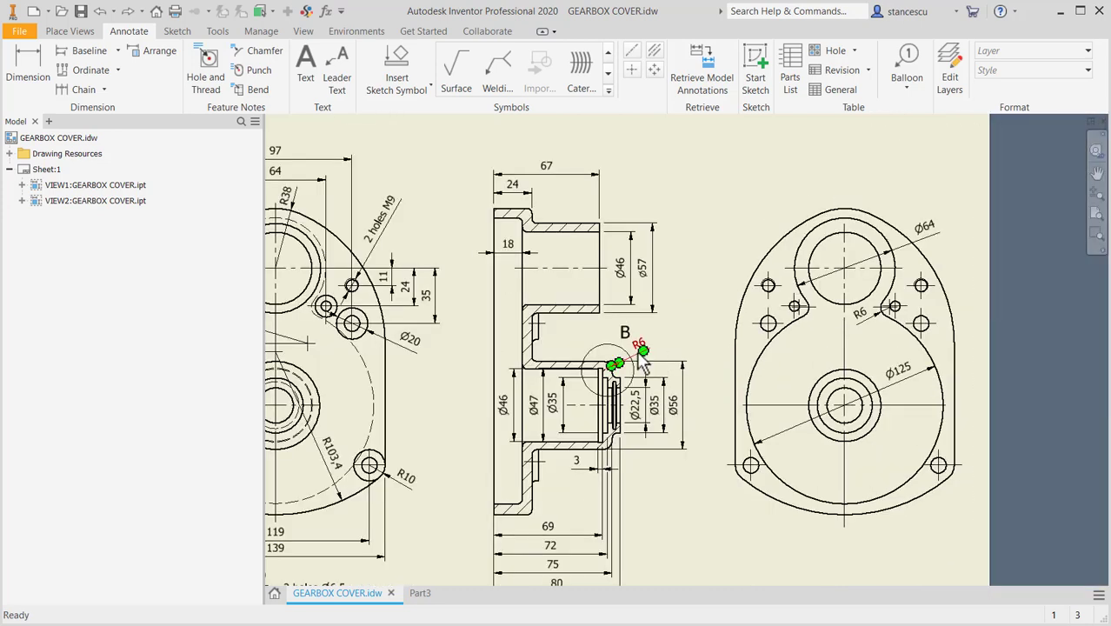
pyautogui.moveTo(647, 469); pyautogui.dragTo(686, 219, button='middle')
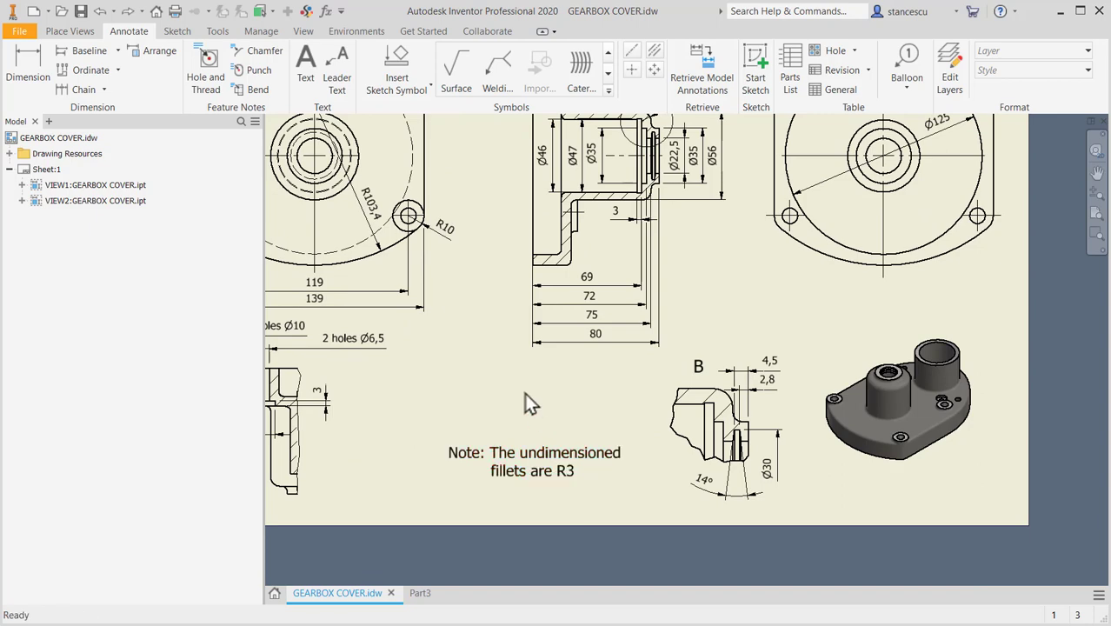
# Examine the drawing's isometric view, detail B and the section view for the rounded edges without dimensions
pyautogui.scroll(2, 865, 404)
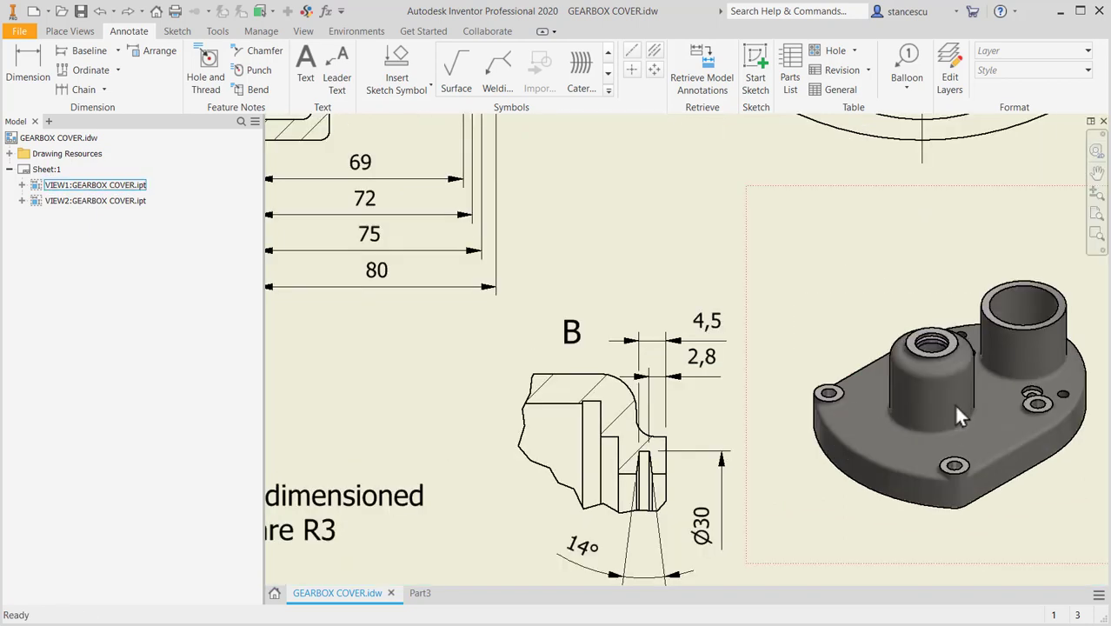
pyautogui.moveTo(952, 402); pyautogui.dragTo(927, 403, button='middle')
pyautogui.scroll(2, 912, 401)
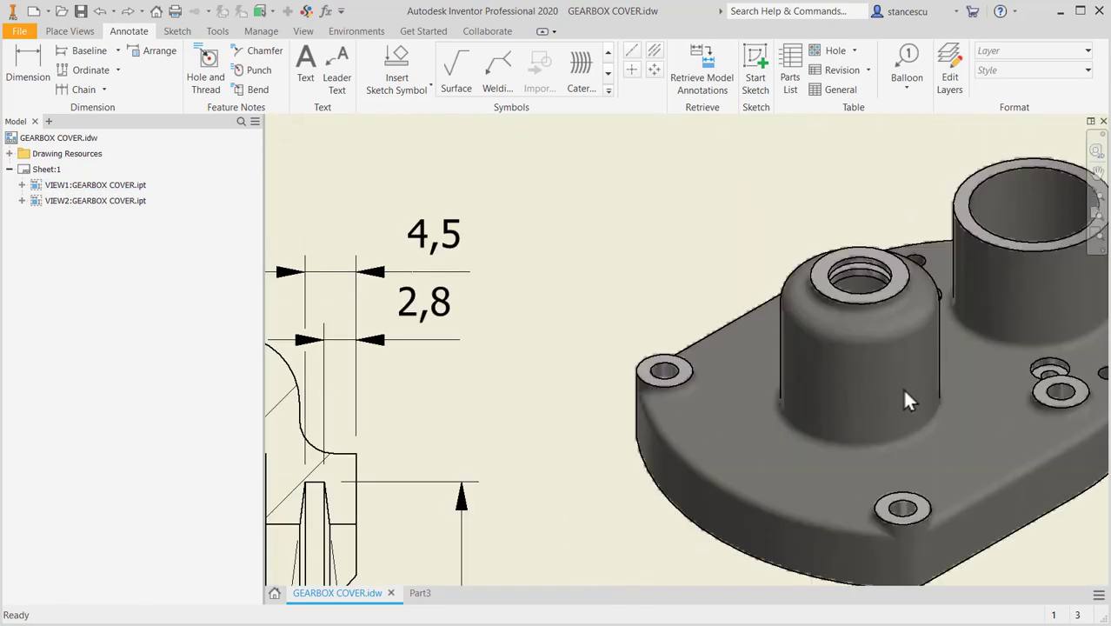
pyautogui.click(917, 304)
pyautogui.moveTo(595, 343); pyautogui.dragTo(905, 323, button='middle')
pyautogui.moveTo(315, 398)
pyautogui.mouseDown(button='middle')
pyautogui.moveTo(563, 224)
pyautogui.moveTo(675, 508)
pyautogui.mouseUp(button='middle')
pyautogui.moveTo(712, 412); pyautogui.dragTo(782, 579, button='middle')
pyautogui.moveTo(600, 230); pyautogui.dragTo(746, 553, button='middle')
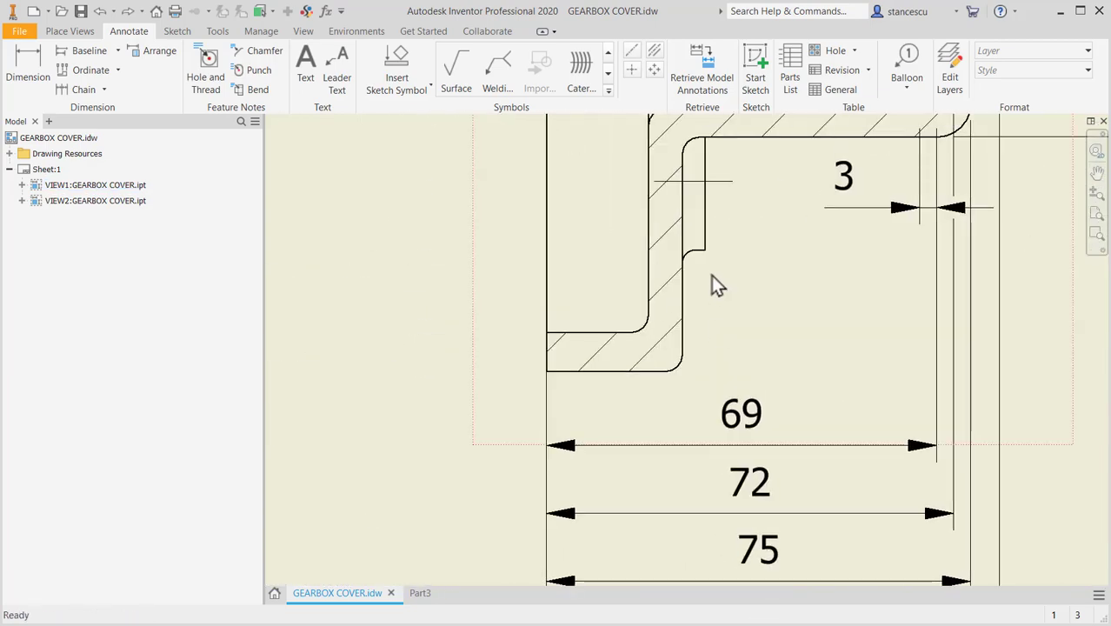
pyautogui.moveTo(712, 278); pyautogui.dragTo(822, 585, button='middle')
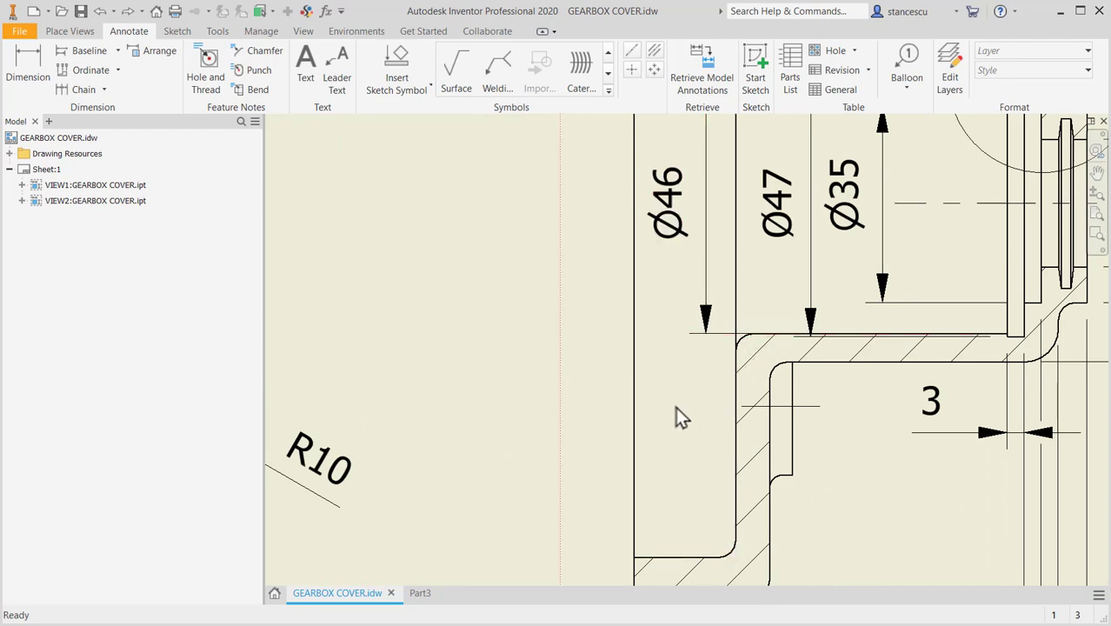
# Return to Part3 and apply a 6 mm fillet to the outer top edge of the central cylindrical boss
pyautogui.click(420, 593)
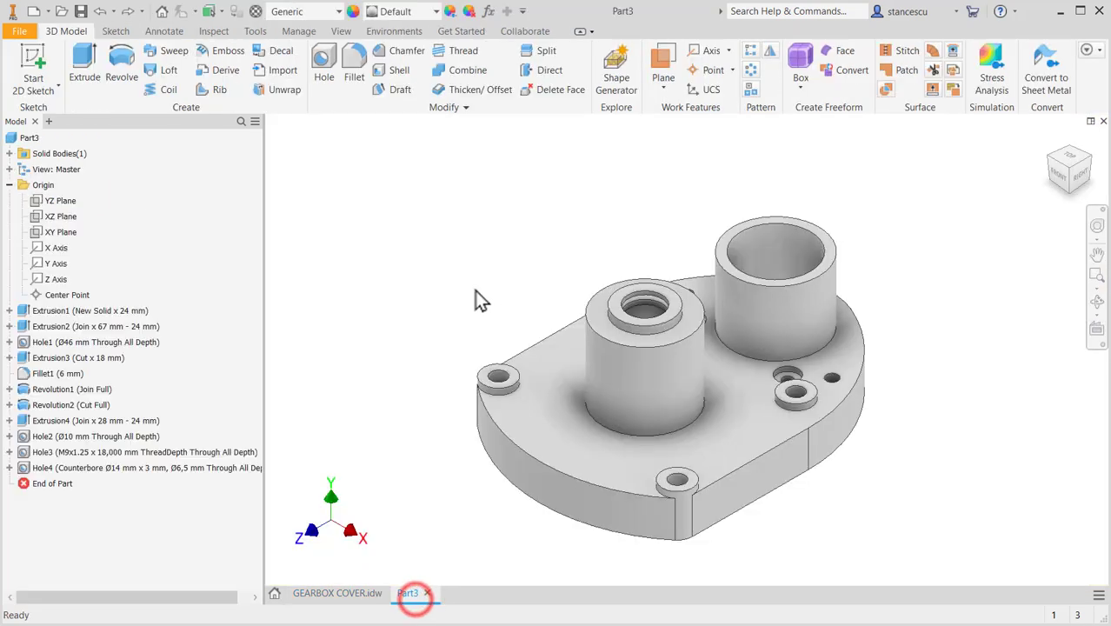
pyautogui.scroll(-3, 557, 272)
pyautogui.moveTo(557, 272); pyautogui.dragTo(439, 170, button='middle')
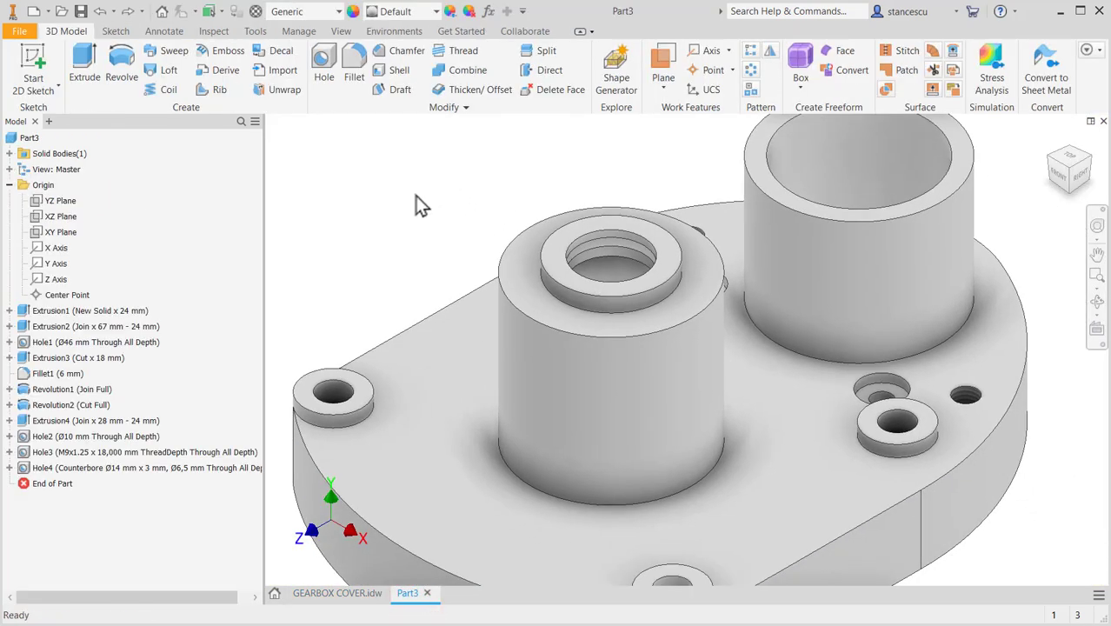
pyautogui.click(539, 324)
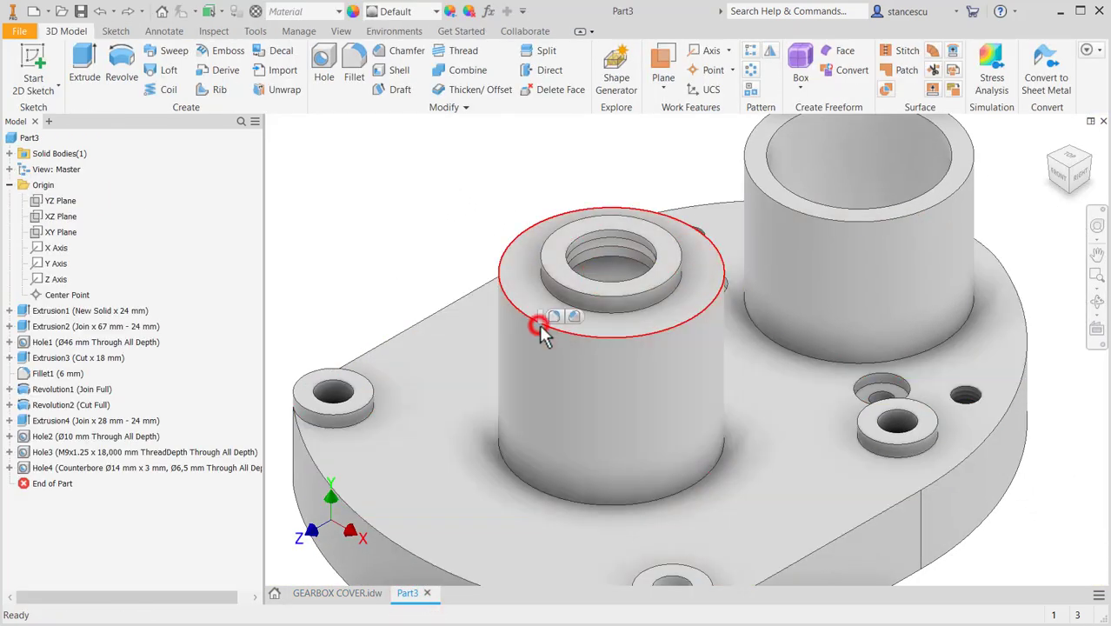
pyautogui.click(553, 315)
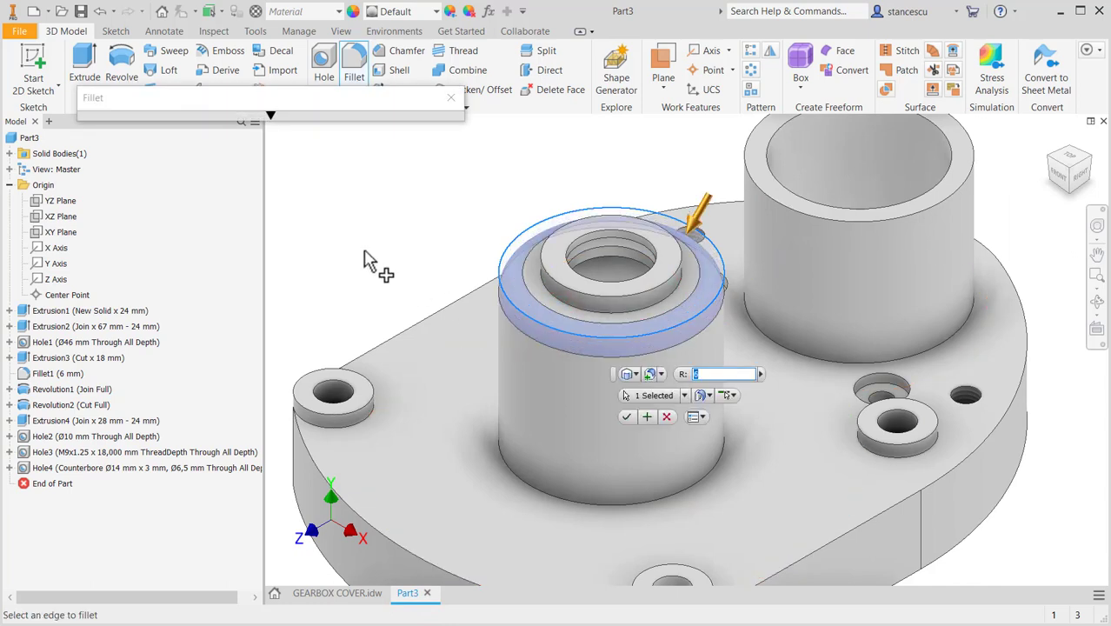
pyautogui.click(646, 416)
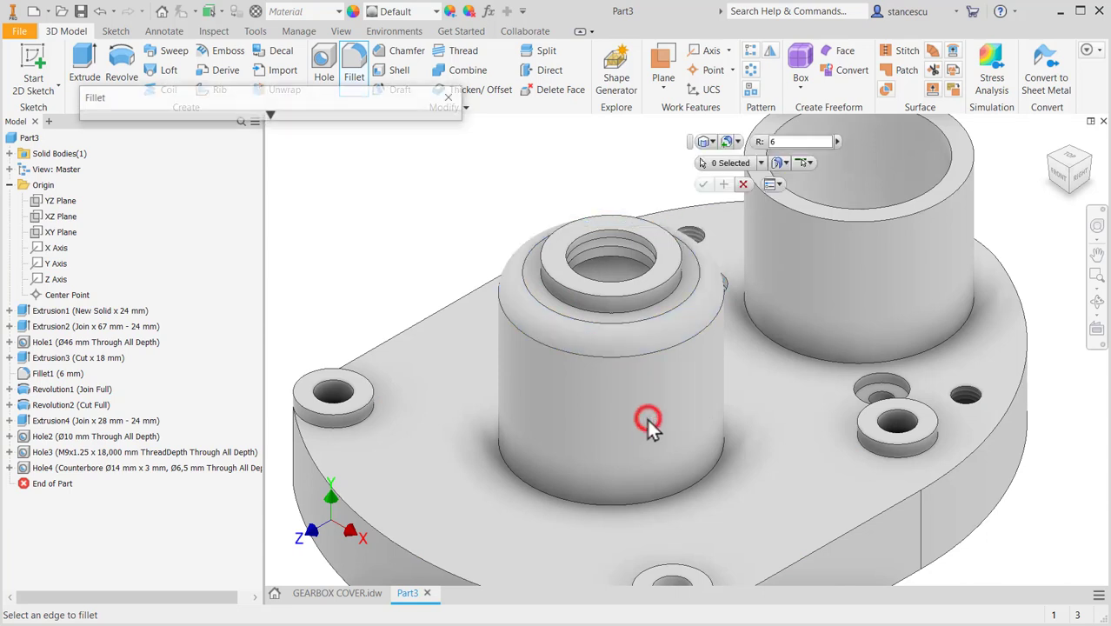
# Set up a 3 mm fillet on the base edges of the top collar, both large bosses and three small screw bosses
pyautogui.click(643, 314)
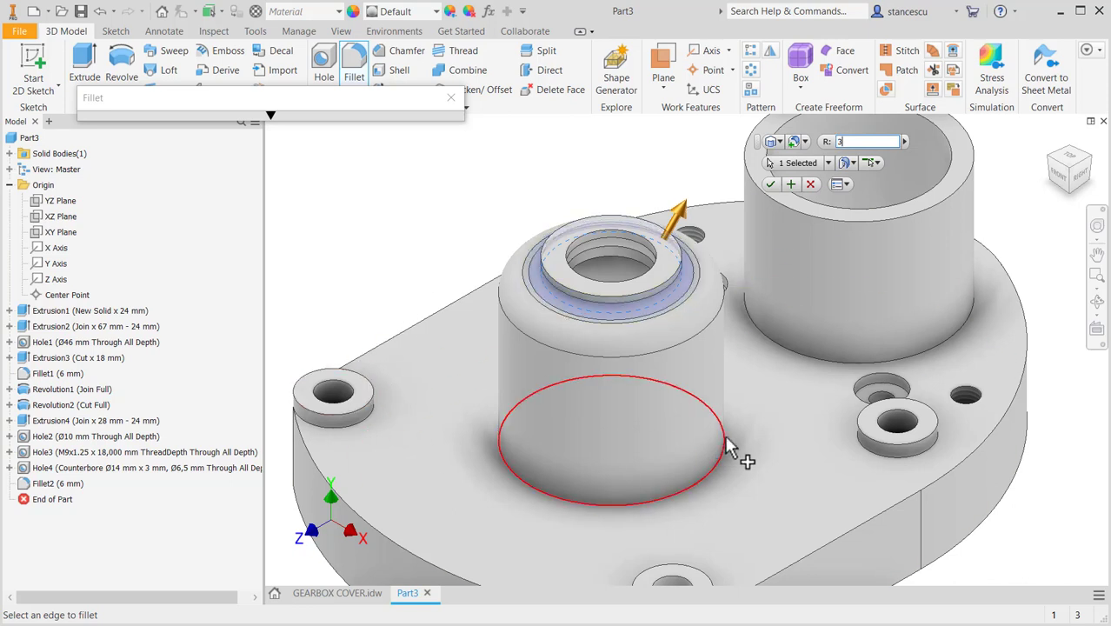
pyautogui.click(806, 358)
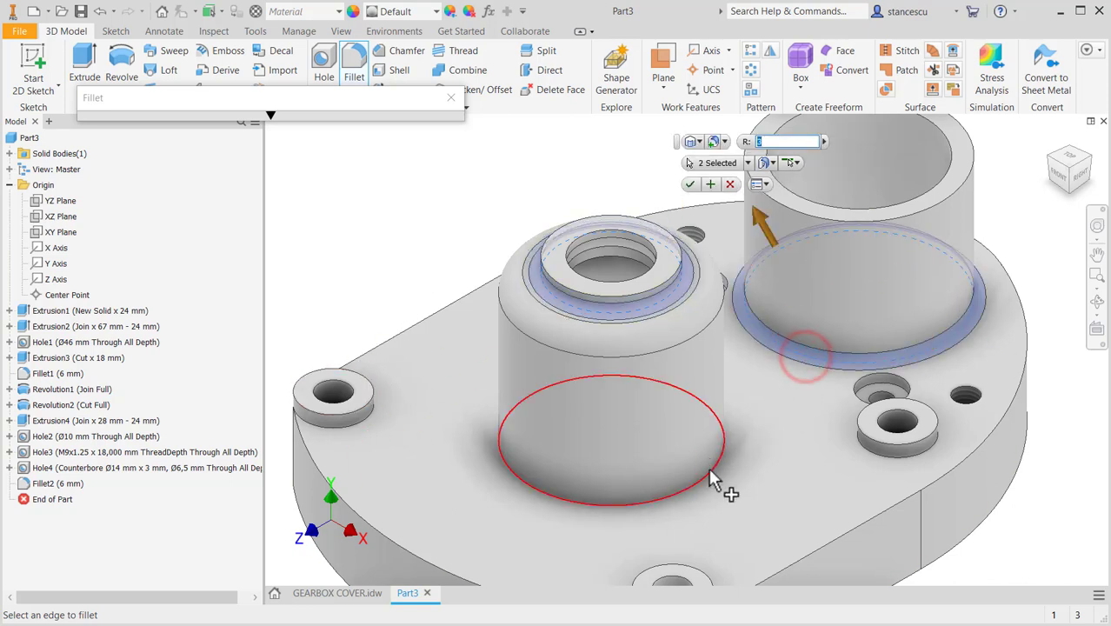
pyautogui.click(708, 469)
pyautogui.click(348, 439)
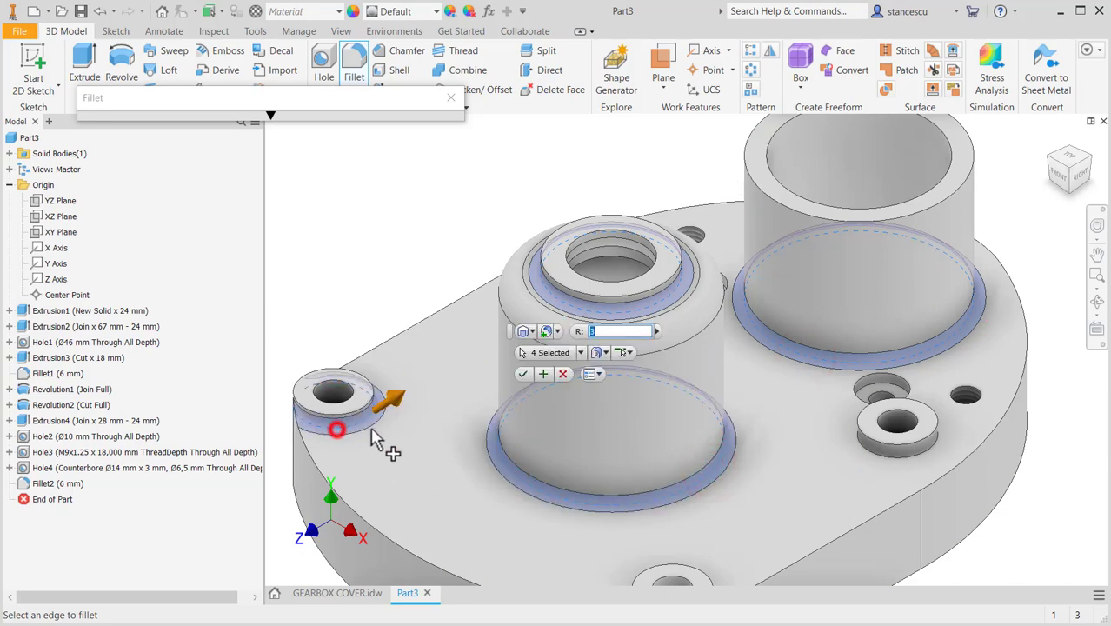
pyautogui.click(892, 461)
pyautogui.moveTo(780, 519); pyautogui.dragTo(806, 372, button='middle')
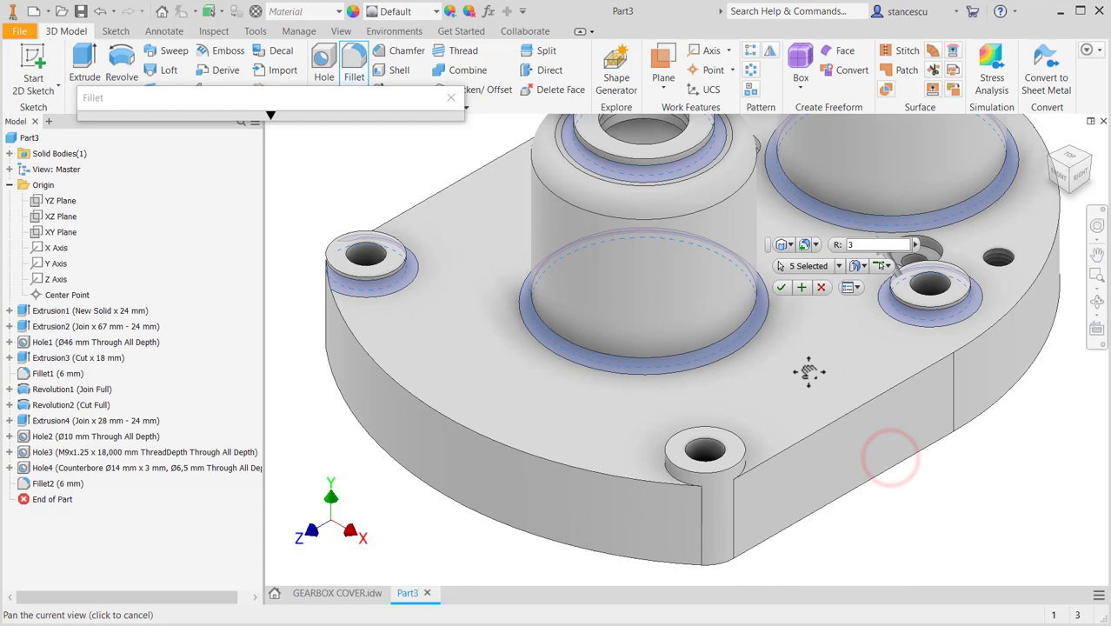
pyautogui.click(671, 481)
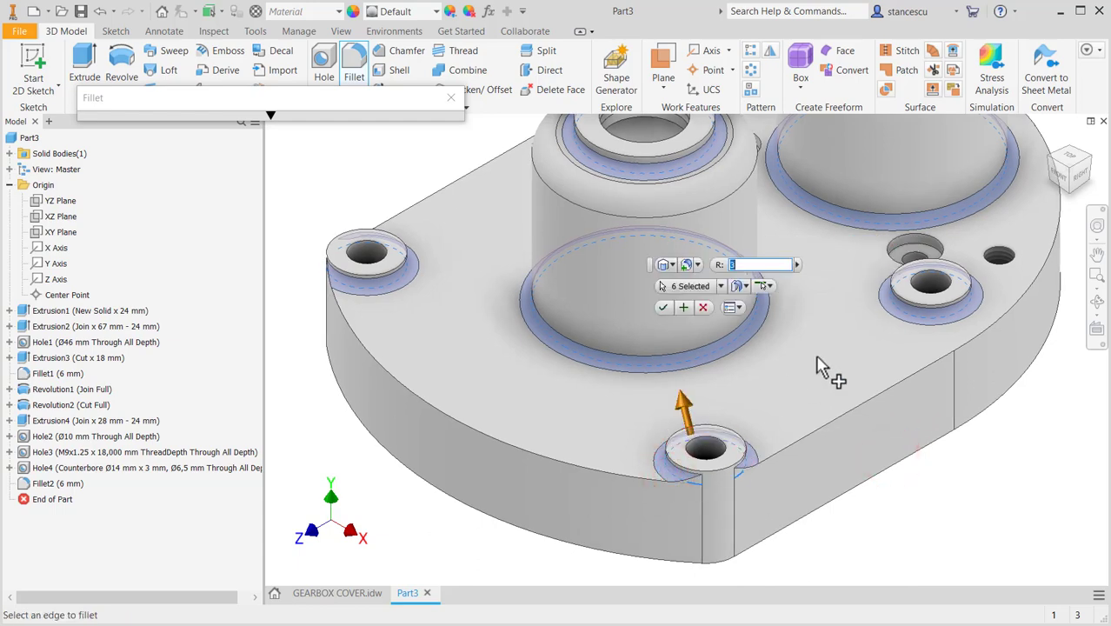
# Add the fourth screw boss's base edge and the plate's outer upper perimeter to the 3 mm fillet selection
pyautogui.keyDown('shift'); pyautogui.moveTo(815, 306); pyautogui.dragTo(870, 601, button='middle'); pyautogui.keyUp('shift')
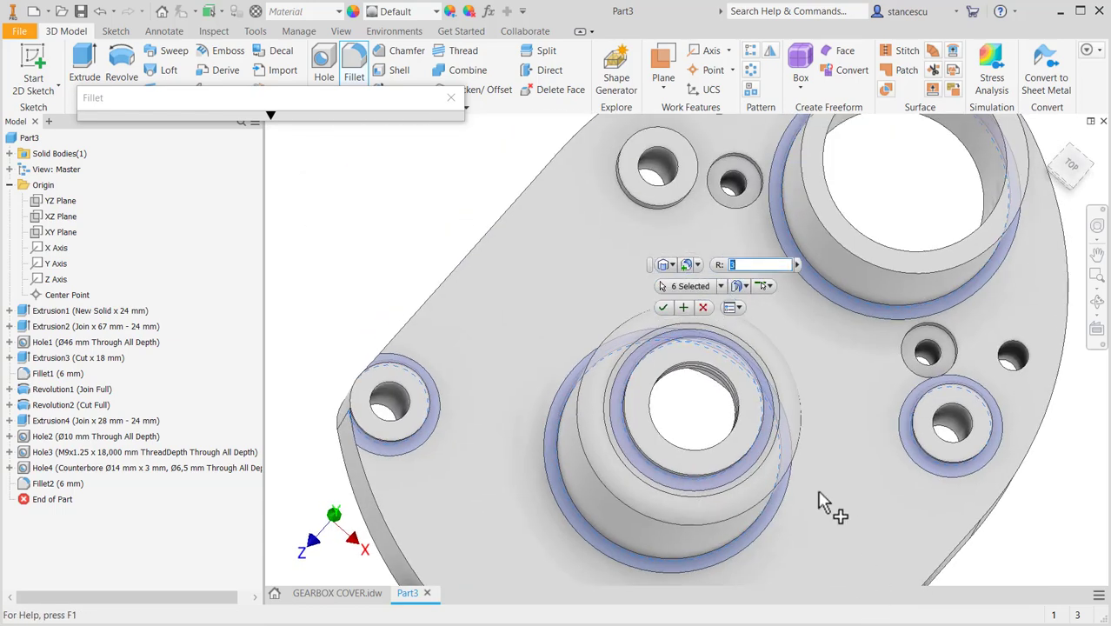
pyautogui.click(651, 217)
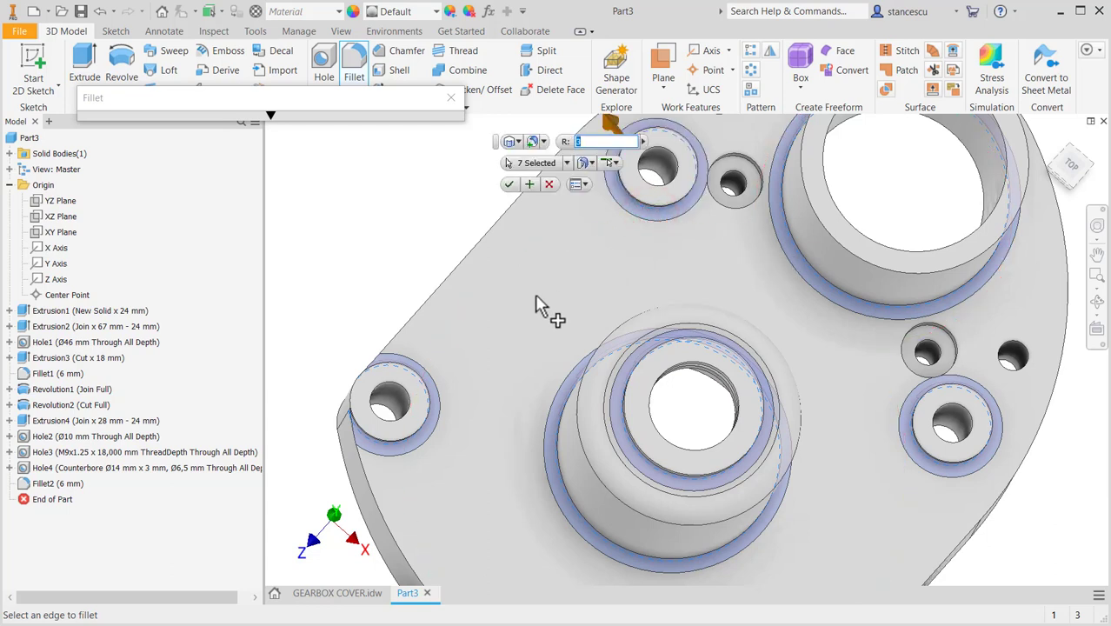
pyautogui.click(379, 522)
pyautogui.click(439, 302)
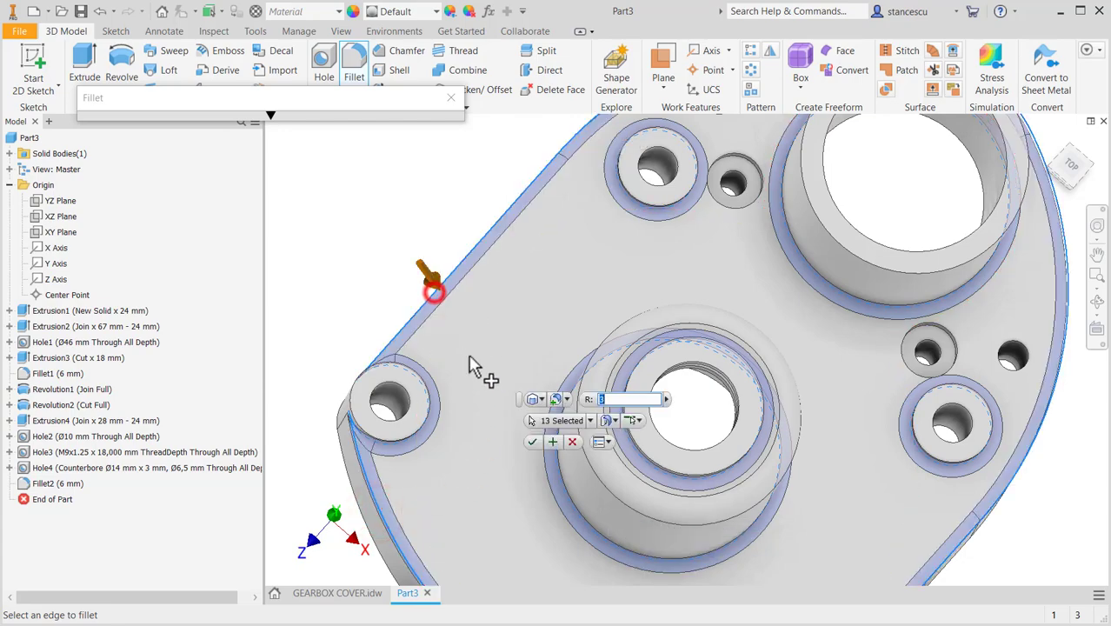
# Include the underside cavity's floor edge and both large bore edges, and apply the 3 mm fillet
pyautogui.keyDown('shift'); pyautogui.moveTo(830, 521); pyautogui.dragTo(834, 287, button='middle'); pyautogui.keyUp('shift')
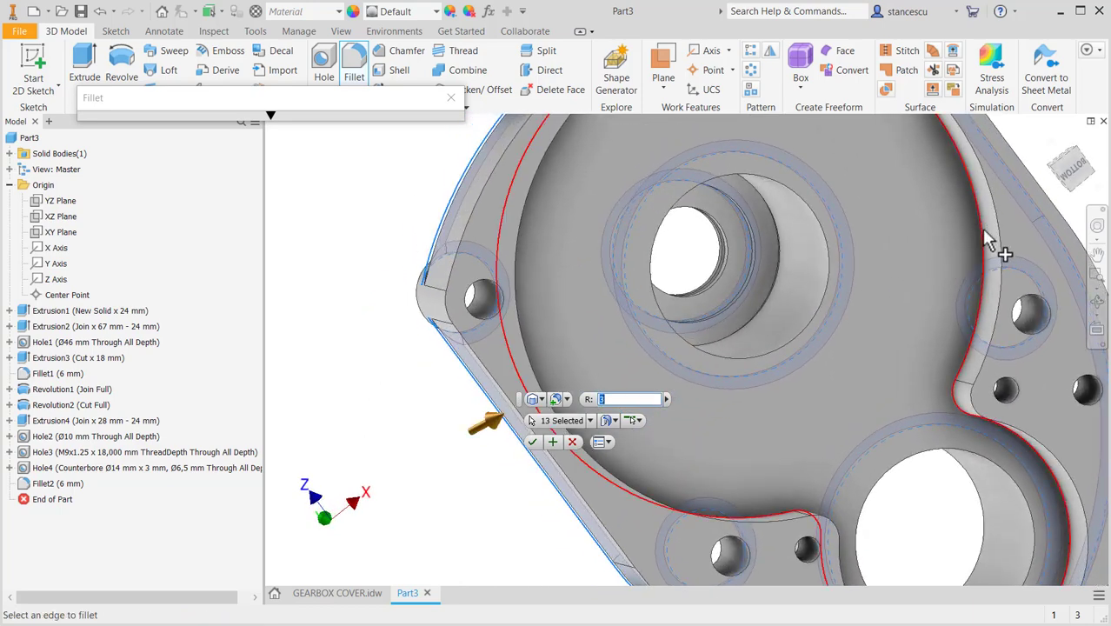
pyautogui.click(983, 231)
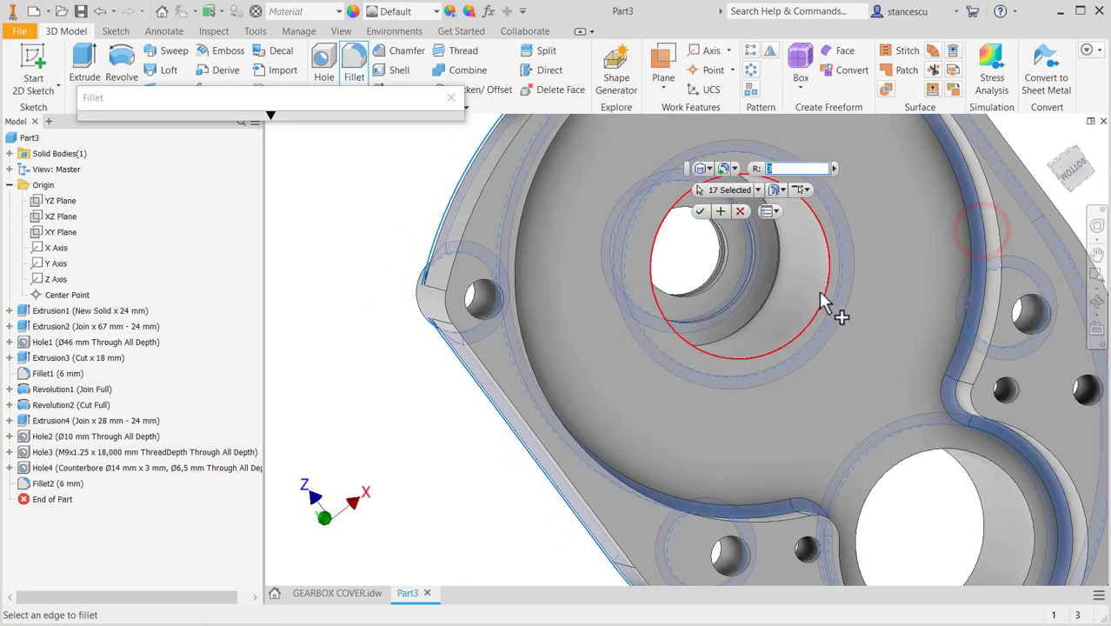
pyautogui.keyDown('shift'); pyautogui.moveTo(753, 382); pyautogui.dragTo(788, 396, button='middle'); pyautogui.keyUp('shift')
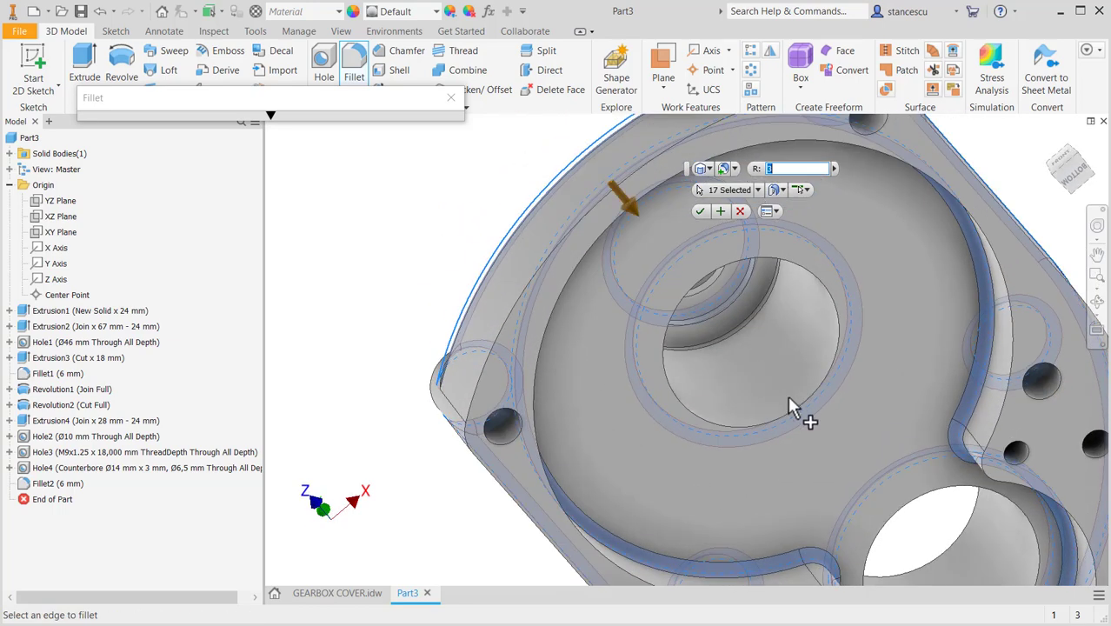
pyautogui.click(787, 407)
pyautogui.click(770, 440)
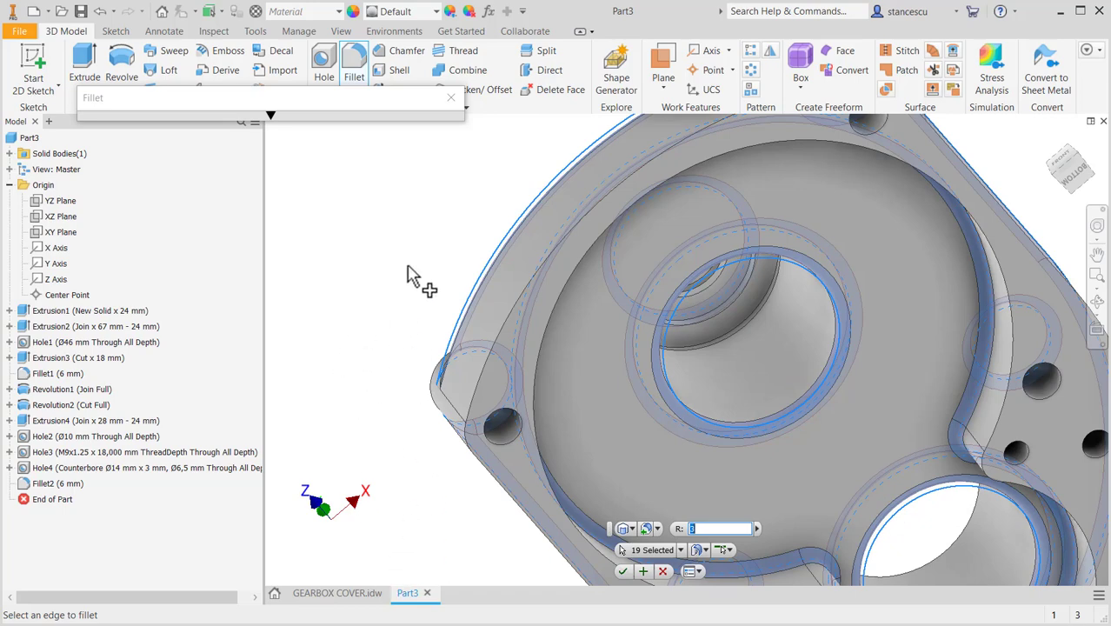
pyautogui.click(622, 571)
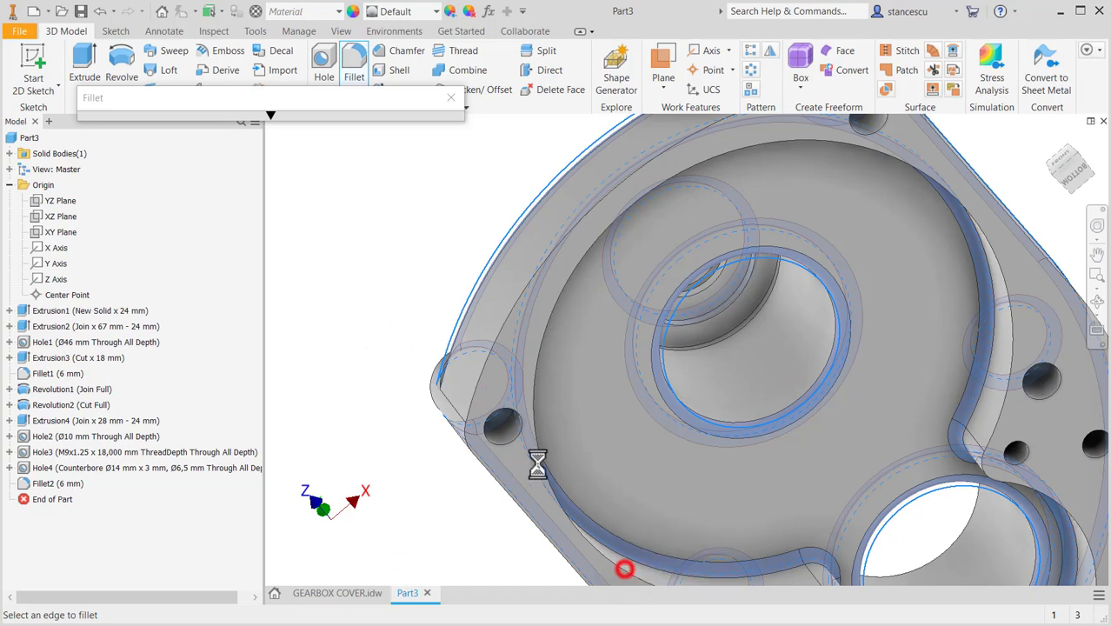
pyautogui.click(404, 255)
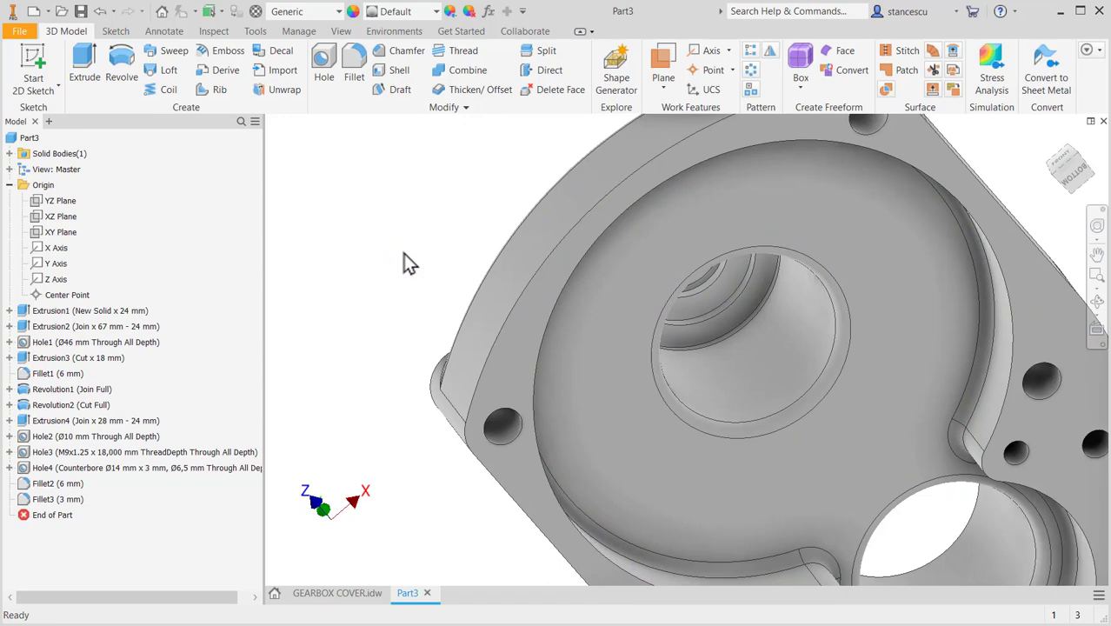
pyautogui.press('F6')
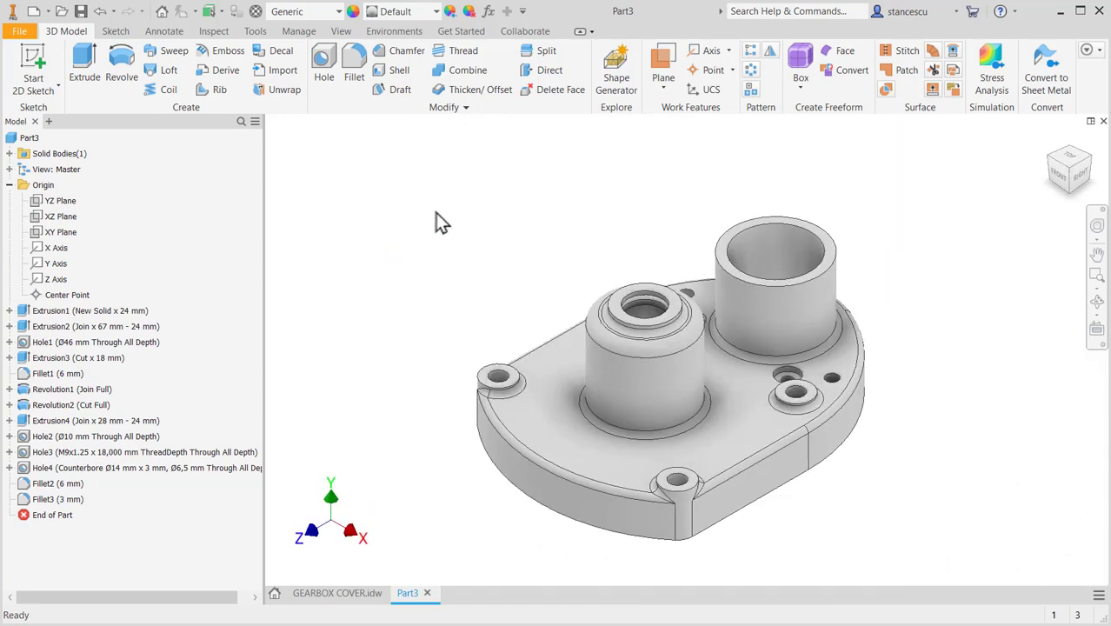
# Assign the Aluminum 6061-AHC material to the whole part from the Inventor Material Library
pyautogui.rightClick(25, 138)
pyautogui.click(346, 219)
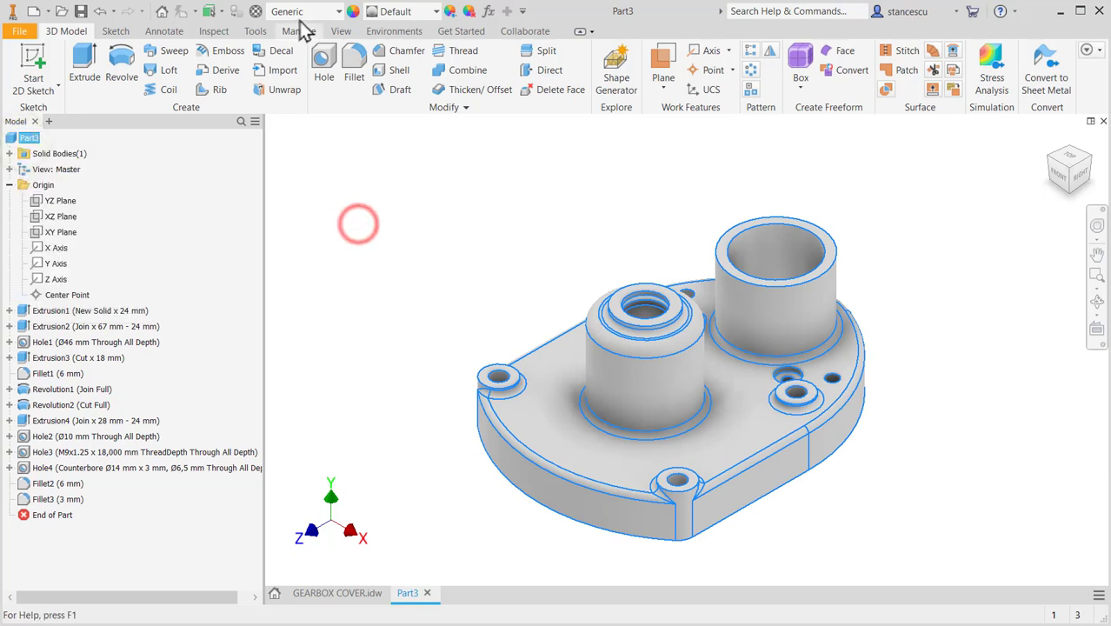
pyautogui.click(327, 11)
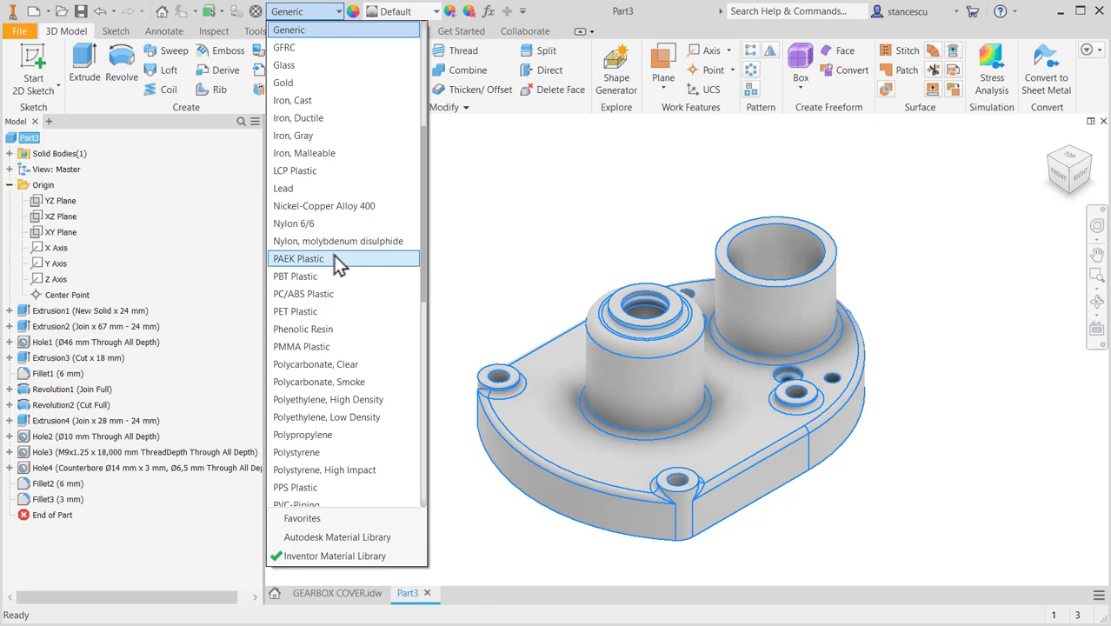
pyautogui.scroll(-7, 339, 267)
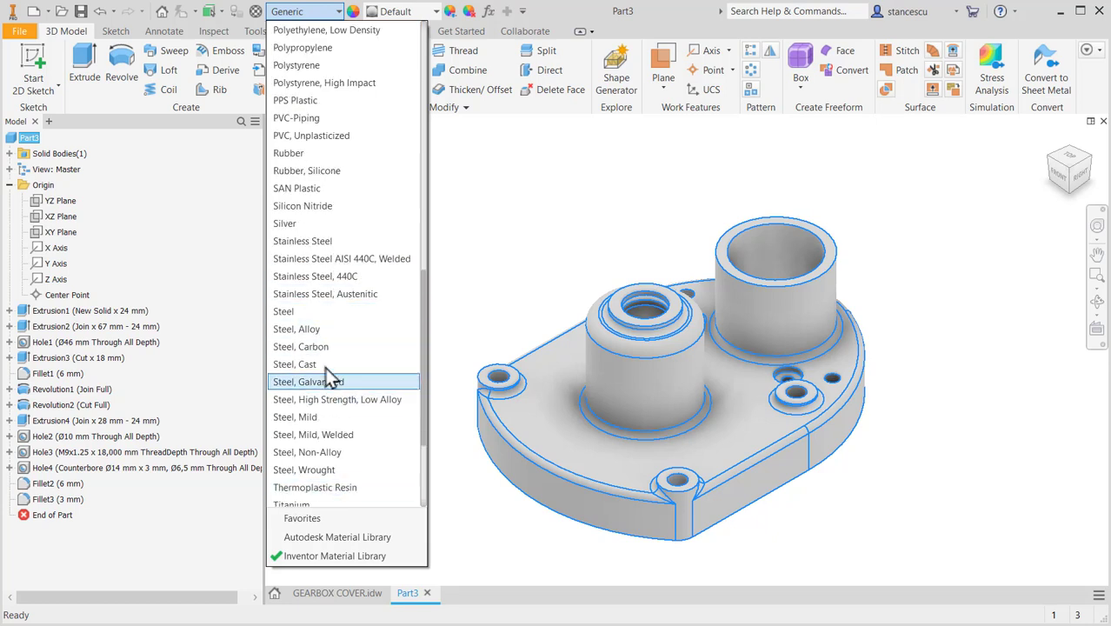
pyautogui.scroll(2, 348, 146)
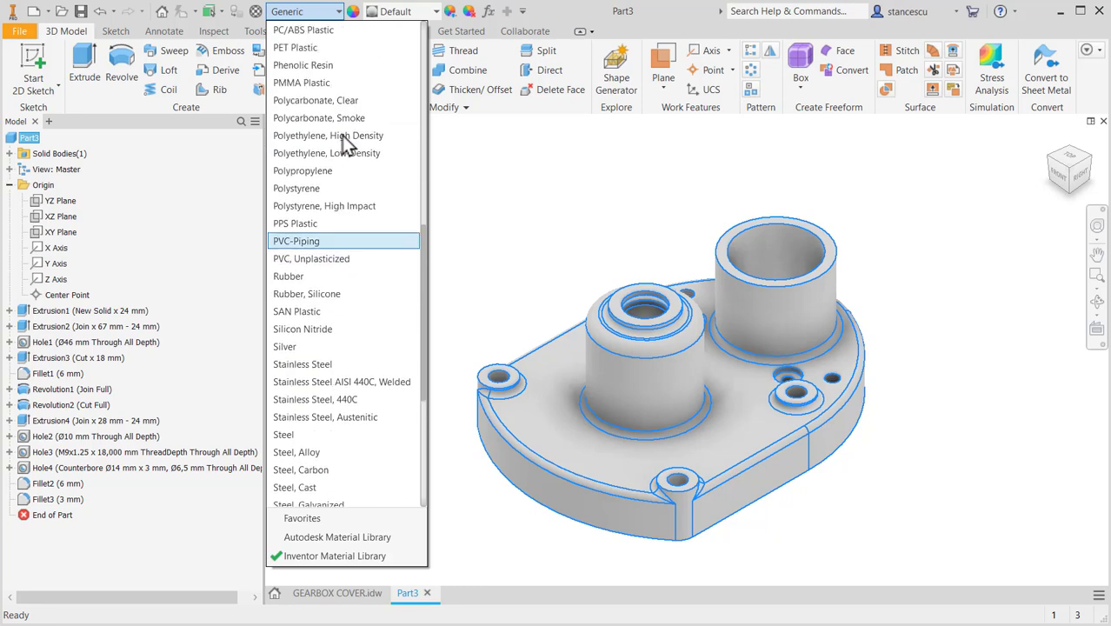
pyautogui.scroll(10, 346, 143)
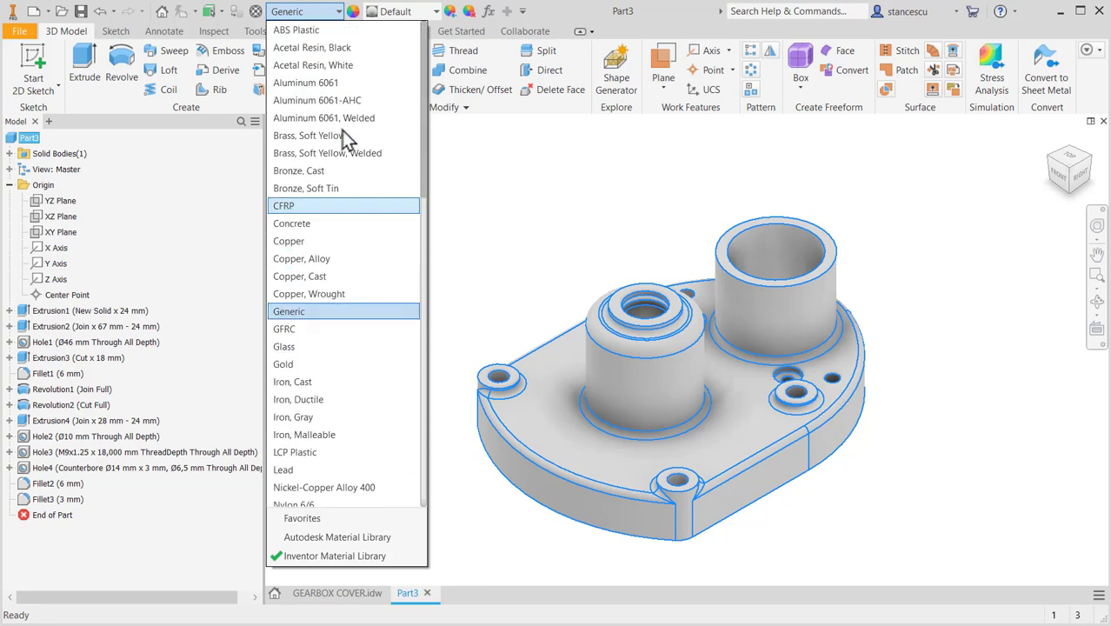
pyautogui.click(346, 102)
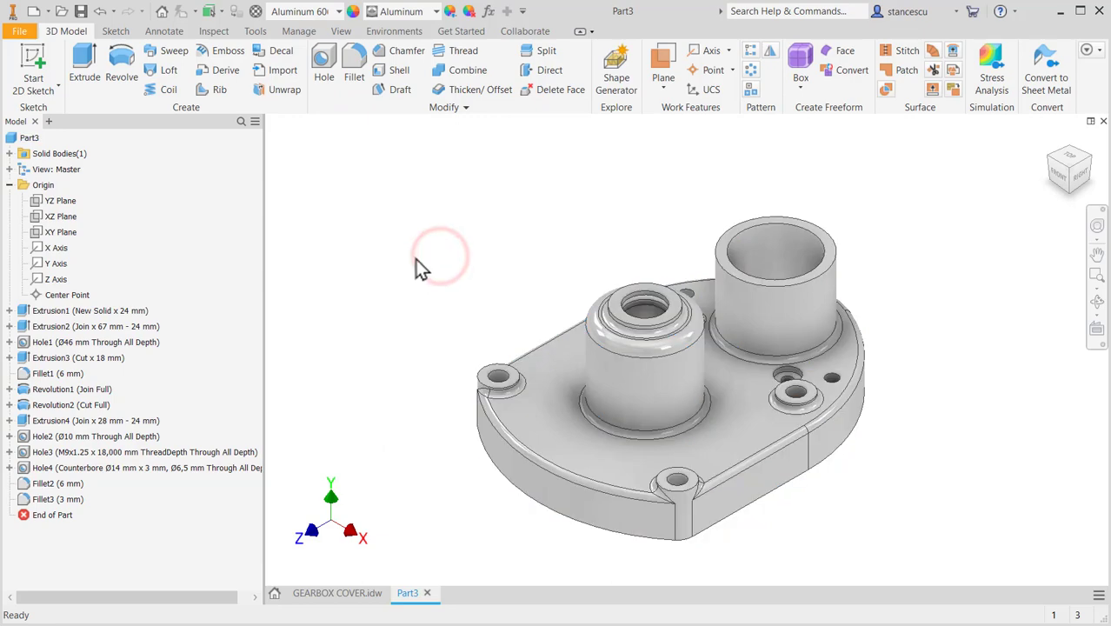
# Override the whole part's appearance with Aluminum Cast
pyautogui.keyDown('shift'); pyautogui.moveTo(439, 300); pyautogui.dragTo(420, 218, button='middle'); pyautogui.keyUp('shift')
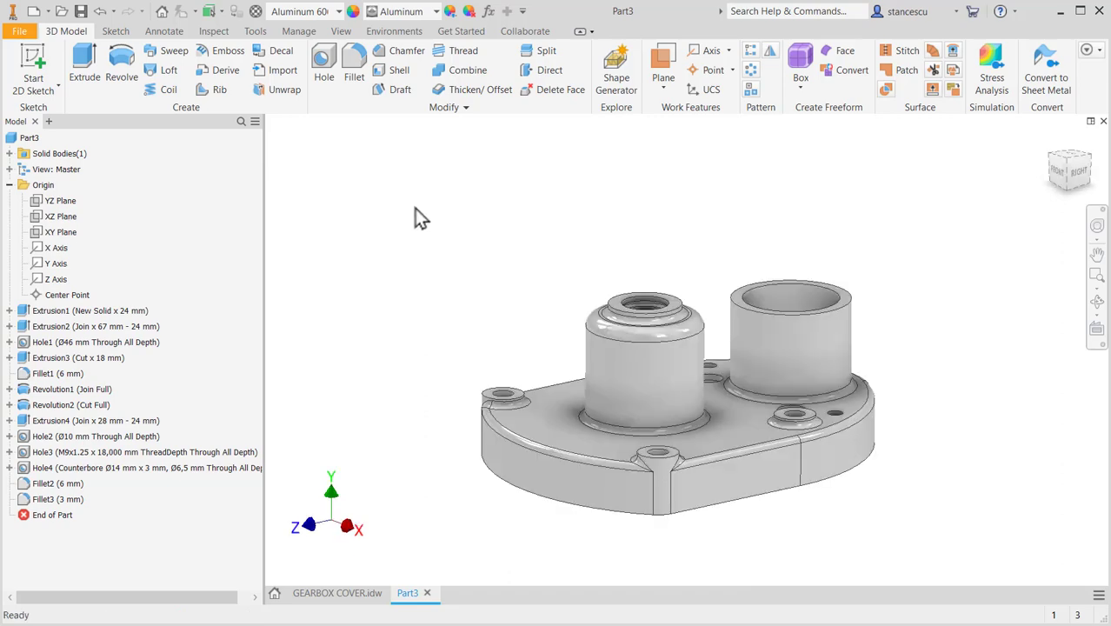
pyautogui.click(414, 13)
pyautogui.click(428, 87)
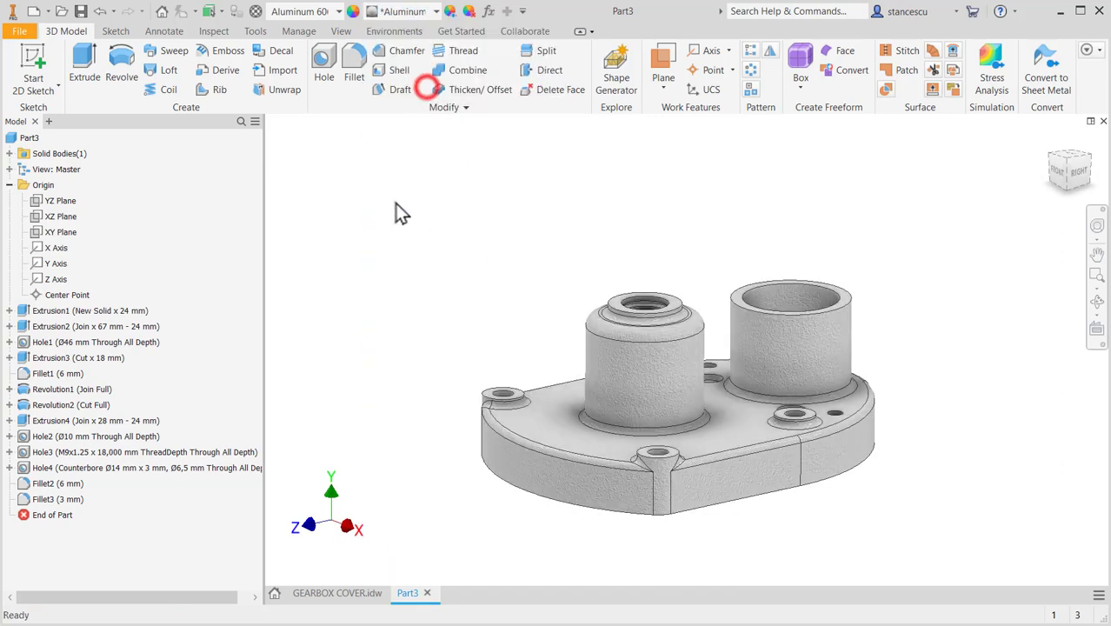
# Select the central boss collar's top face plus the large hollow boss's top rim and inner bore wall as machined faces
pyautogui.scroll(5, 686, 369)
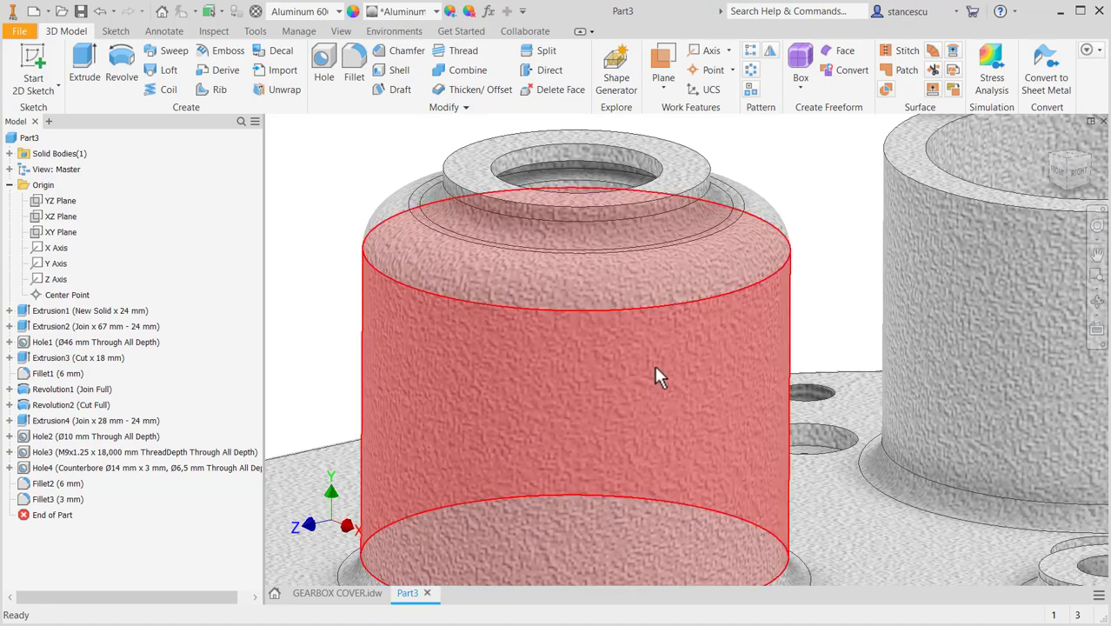
pyautogui.scroll(-5, 654, 365)
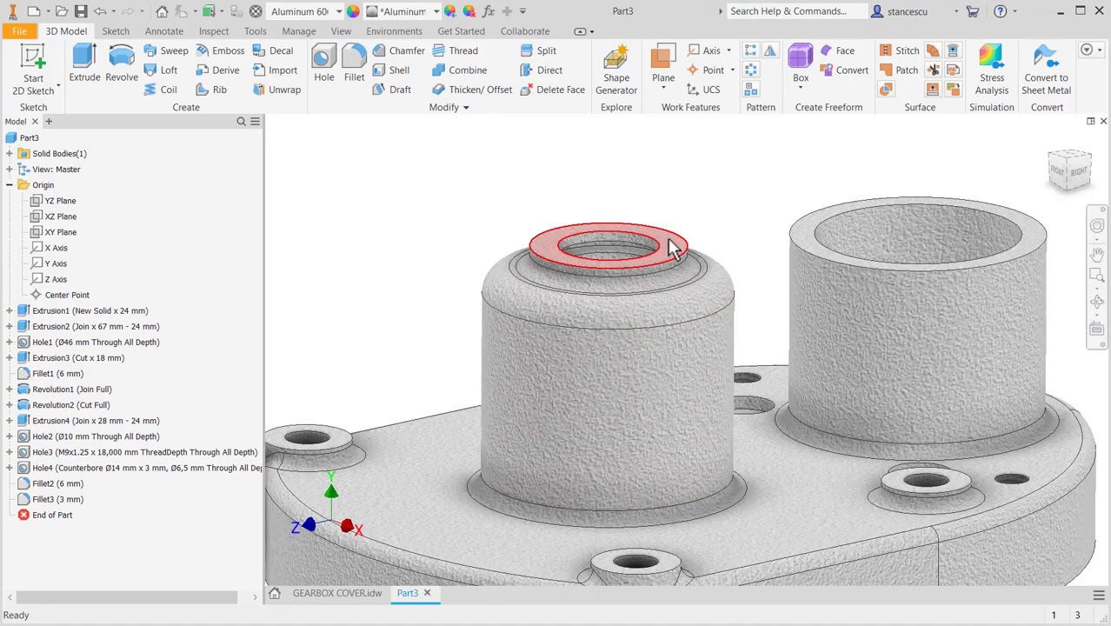
pyautogui.click(673, 248)
pyautogui.keyDown('ctrl'); pyautogui.click(798, 223); pyautogui.keyUp('ctrl')
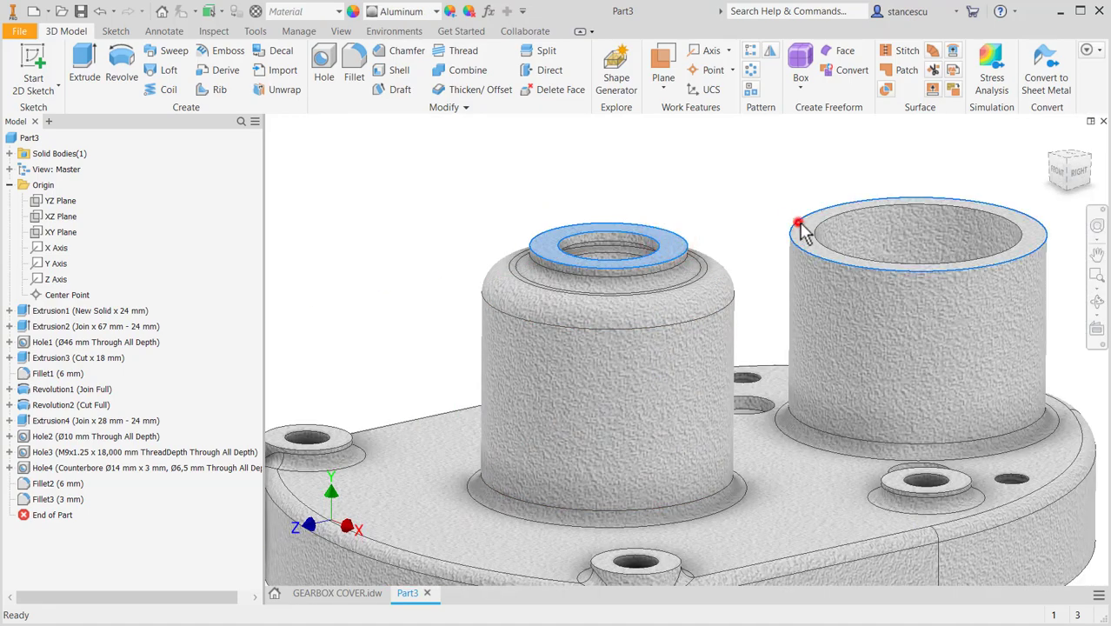
pyautogui.keyDown('ctrl'); pyautogui.click(847, 228); pyautogui.keyUp('ctrl')
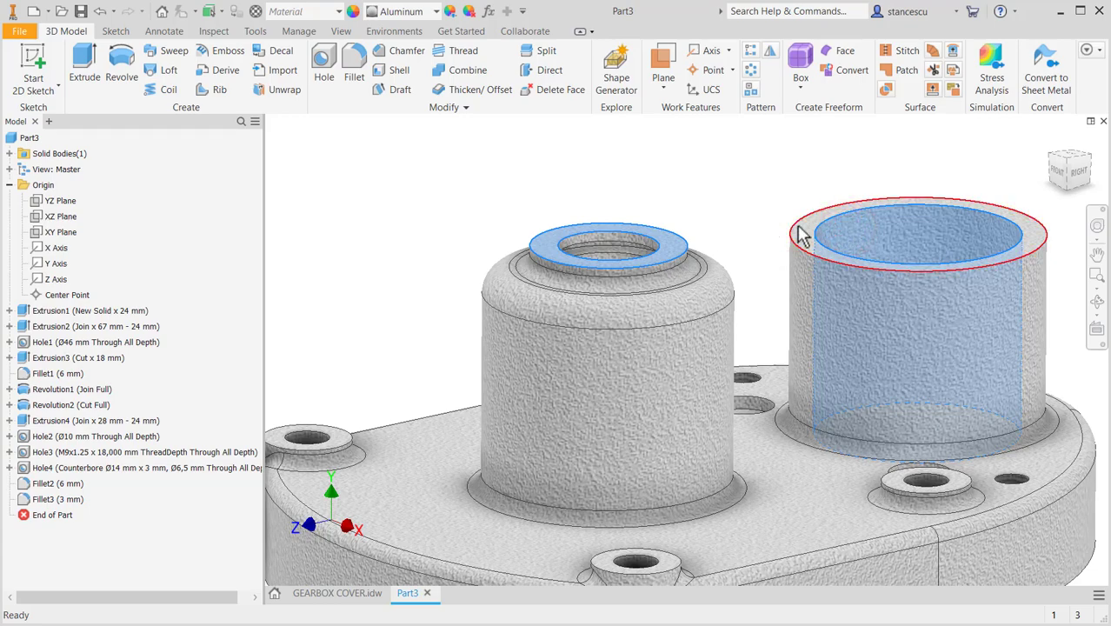
pyautogui.moveTo(718, 214); pyautogui.dragTo(795, 209)
pyautogui.press('Escape')
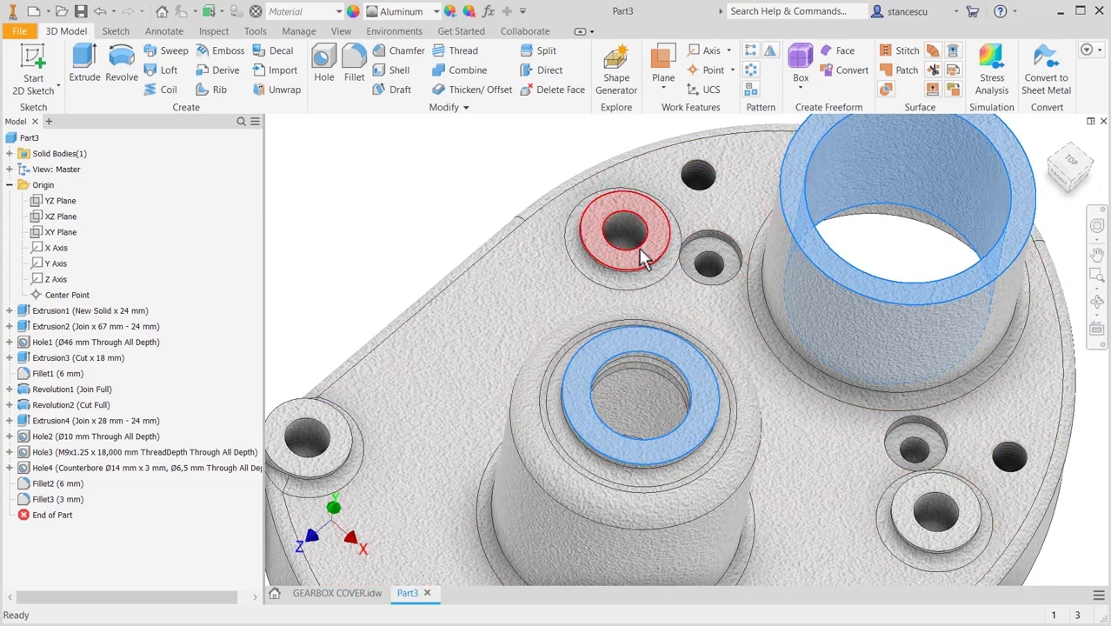
# Add the rear screw boss's top face and hole wall, plus all faces of the adjacent counterbored hole, to the selection
pyautogui.keyDown('ctrl'); pyautogui.click(645, 266); pyautogui.keyUp('ctrl')
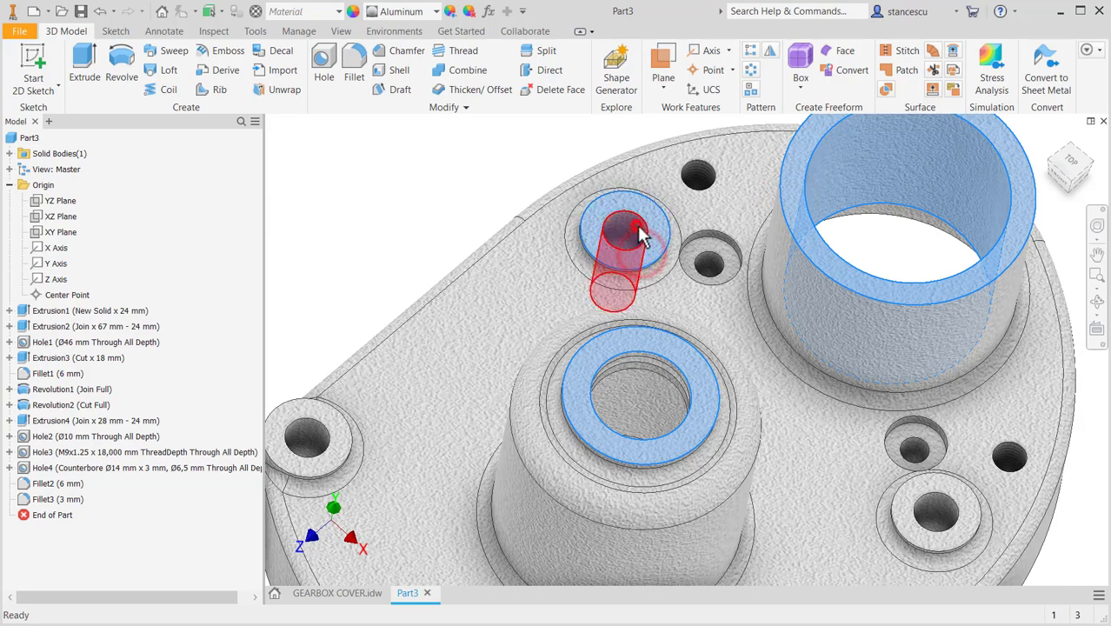
pyautogui.keyDown('ctrl'); pyautogui.click(638, 235); pyautogui.keyUp('ctrl')
pyautogui.scroll(3, 708, 262)
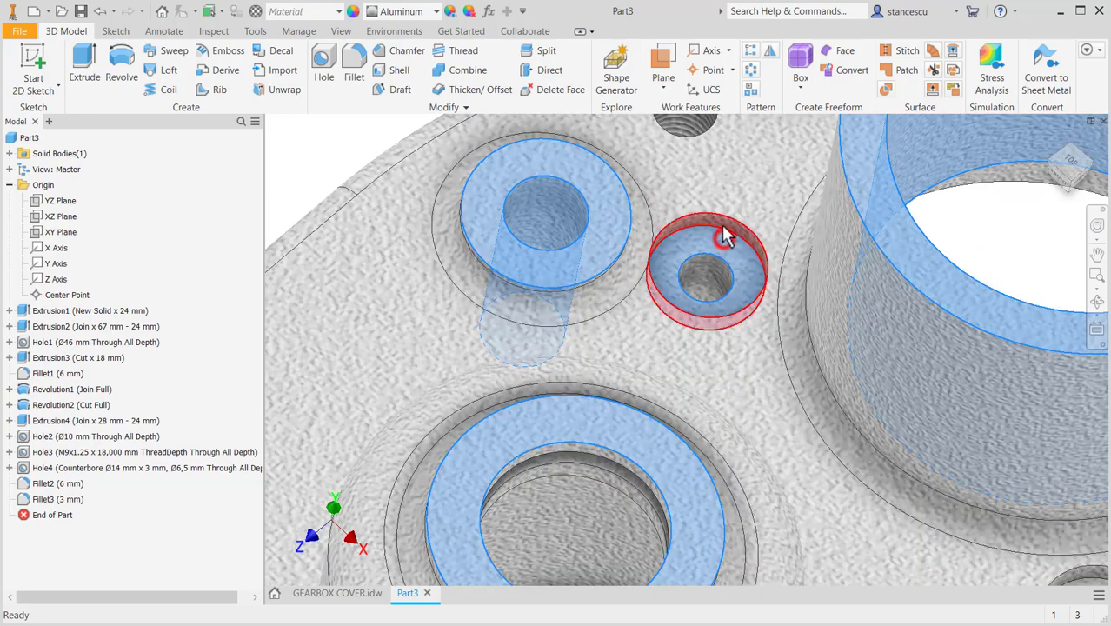
pyautogui.keyDown('ctrl'); pyautogui.click(725, 235); pyautogui.keyUp('ctrl')
pyautogui.keyDown('ctrl'); pyautogui.click(724, 232); pyautogui.keyUp('ctrl')
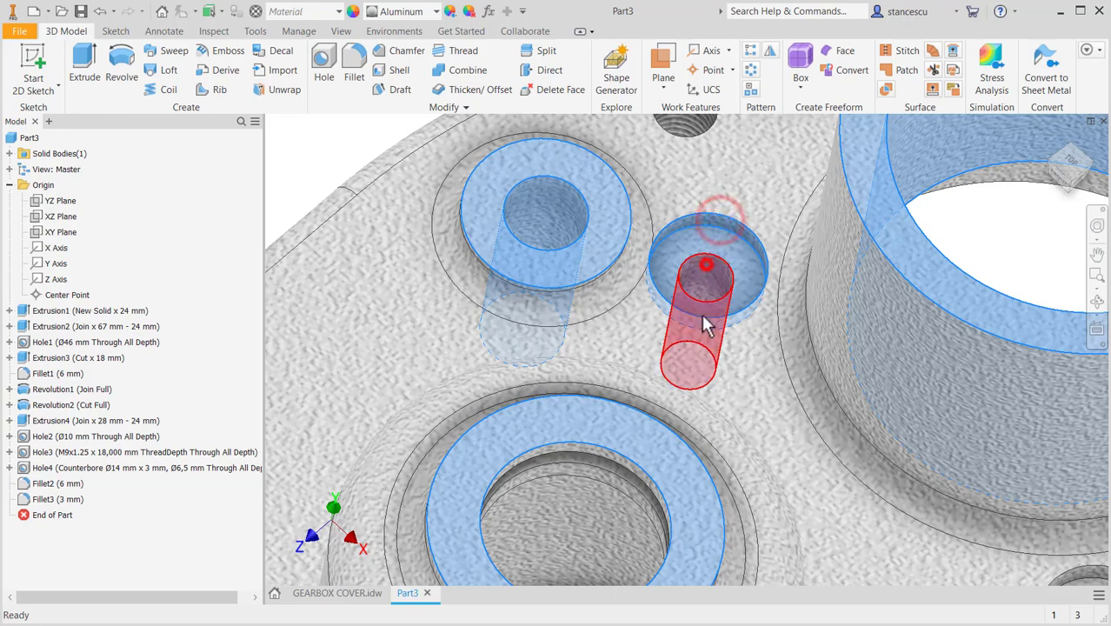
pyautogui.keyDown('ctrl'); pyautogui.click(706, 264); pyautogui.keyUp('ctrl')
# Extend the selection with the second counterbored hole's faces and the neighboring screw boss's top face and hole wall
pyautogui.moveTo(768, 366); pyautogui.dragTo(465, 129, button='middle')
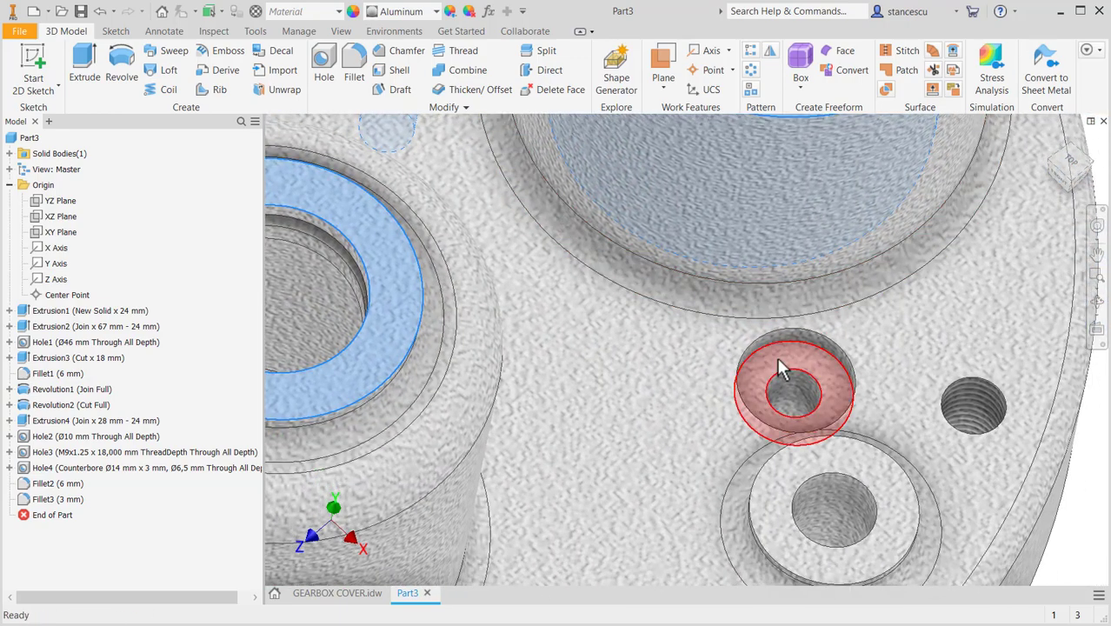
pyautogui.keyDown('ctrl'); pyautogui.click(780, 369); pyautogui.keyUp('ctrl')
pyautogui.keyDown('ctrl'); pyautogui.click(797, 356); pyautogui.keyUp('ctrl')
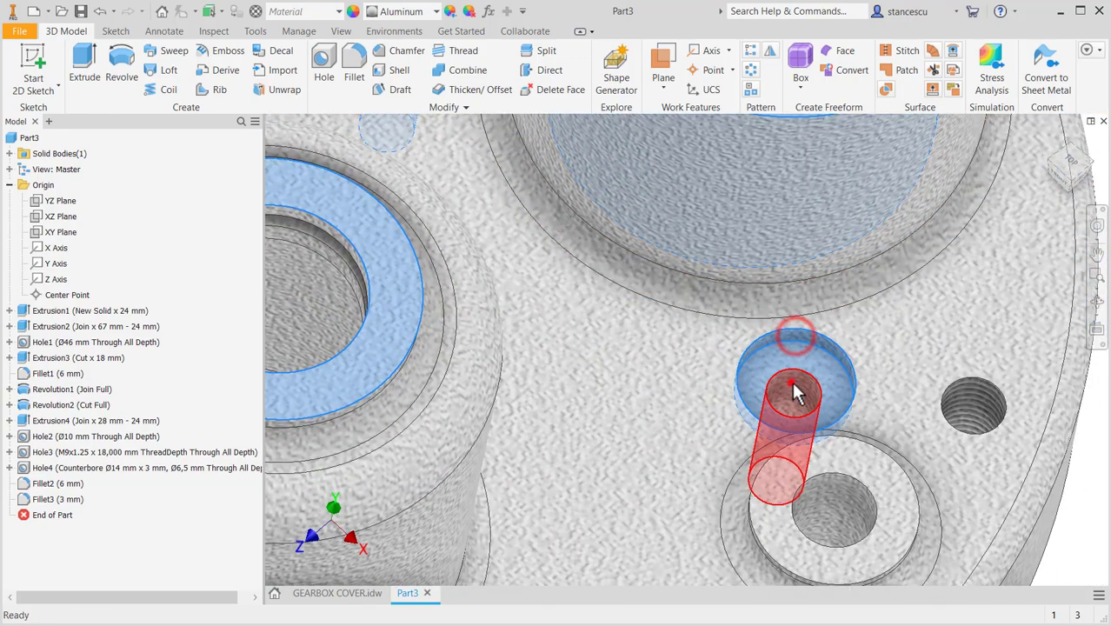
pyautogui.keyDown('ctrl'); pyautogui.click(796, 391); pyautogui.keyUp('ctrl')
pyautogui.keyDown('ctrl'); pyautogui.click(878, 472); pyautogui.keyUp('ctrl')
pyautogui.keyDown('ctrl'); pyautogui.click(839, 498); pyautogui.keyUp('ctrl')
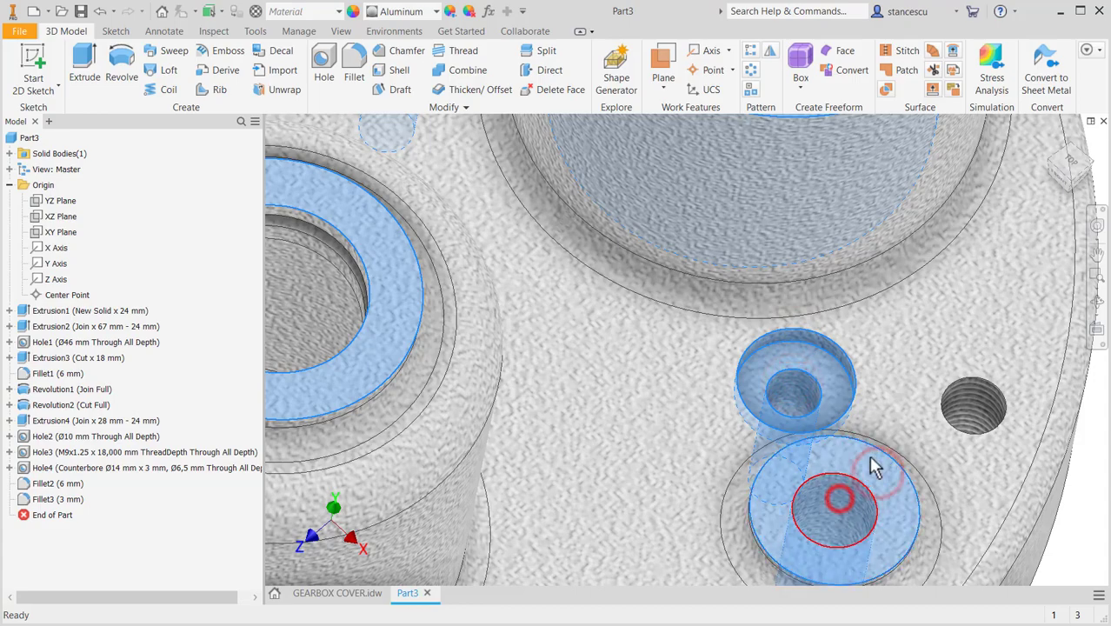
# Include the top faces and hole walls of the two remaining screw bosses at the plate's corners in the selection
pyautogui.moveTo(867, 458); pyautogui.dragTo(1075, 127, button='middle')
pyautogui.moveTo(814, 329); pyautogui.dragTo(1029, 58, button='middle')
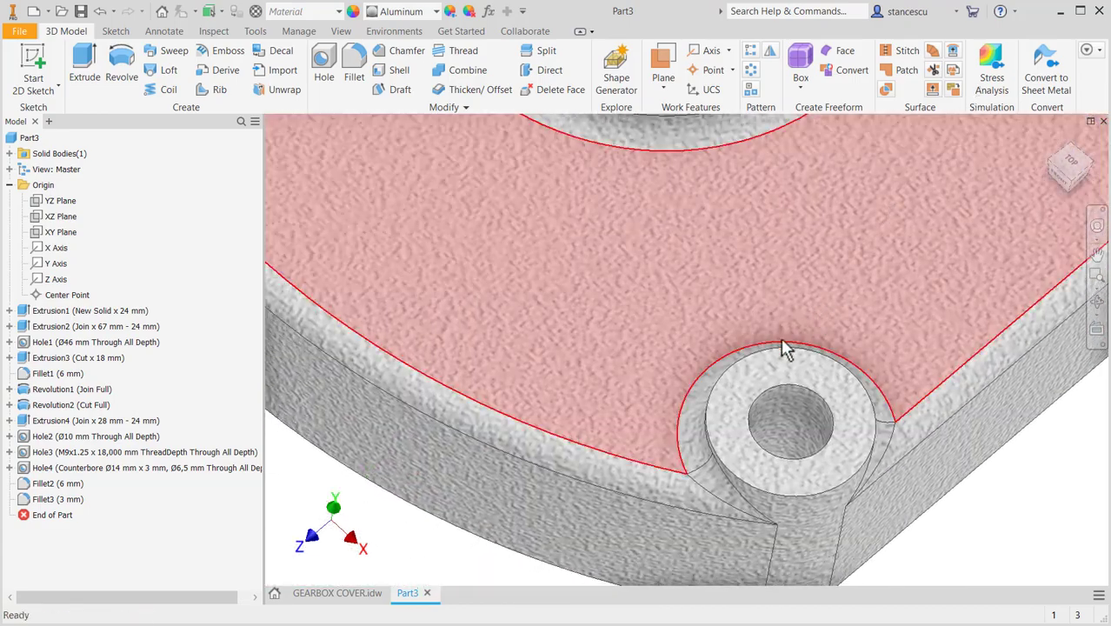
pyautogui.keyDown('ctrl'); pyautogui.click(765, 363); pyautogui.keyUp('ctrl')
pyautogui.keyDown('ctrl'); pyautogui.click(788, 410); pyautogui.keyUp('ctrl')
pyautogui.moveTo(669, 342); pyautogui.dragTo(1034, 520, button='middle')
pyautogui.moveTo(584, 203); pyautogui.dragTo(764, 607, button='middle')
pyautogui.keyDown('ctrl'); pyautogui.click(632, 315); pyautogui.keyUp('ctrl')
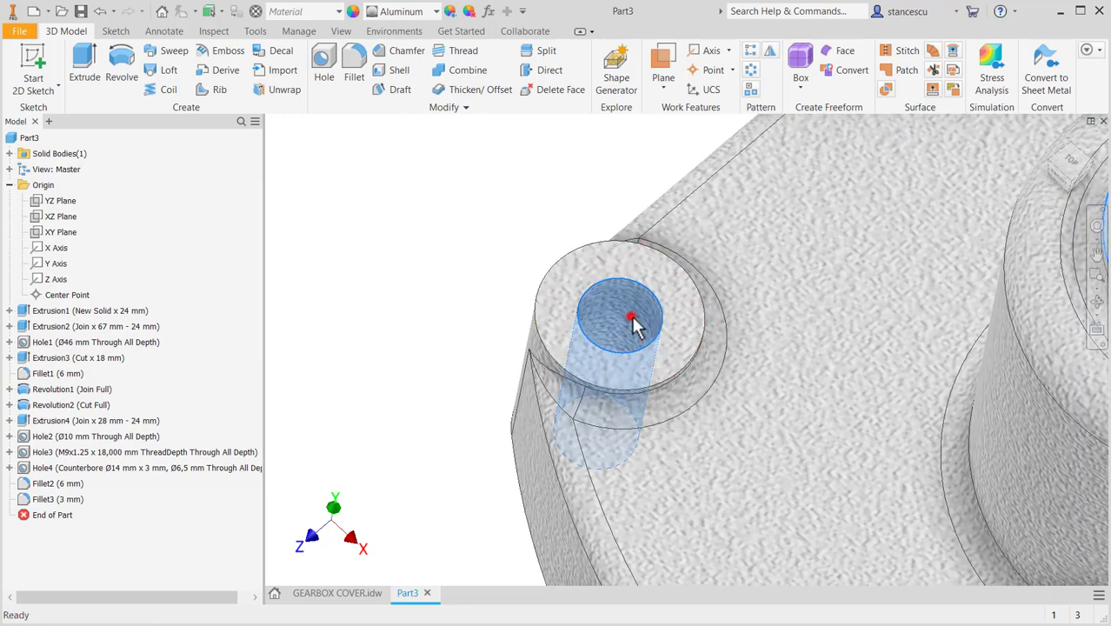
pyautogui.keyDown('ctrl'); pyautogui.click(668, 269); pyautogui.keyUp('ctrl')
# Add the plate's flat underside rim face and apply a smooth aluminum appearance to all selected faces
pyautogui.keyDown('shift'); pyautogui.moveTo(438, 382); pyautogui.dragTo(458, 336, button='middle'); pyautogui.keyUp('shift')
pyautogui.keyDown('ctrl'); pyautogui.click(665, 254); pyautogui.keyUp('ctrl')
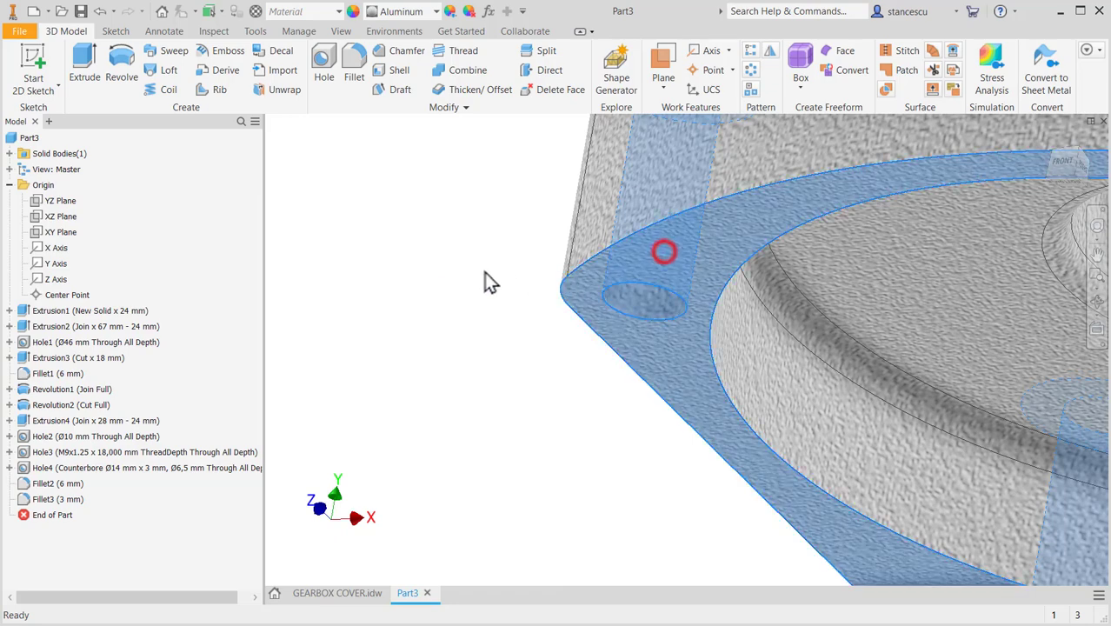
pyautogui.click(409, 12)
pyautogui.scroll(1, 441, 108)
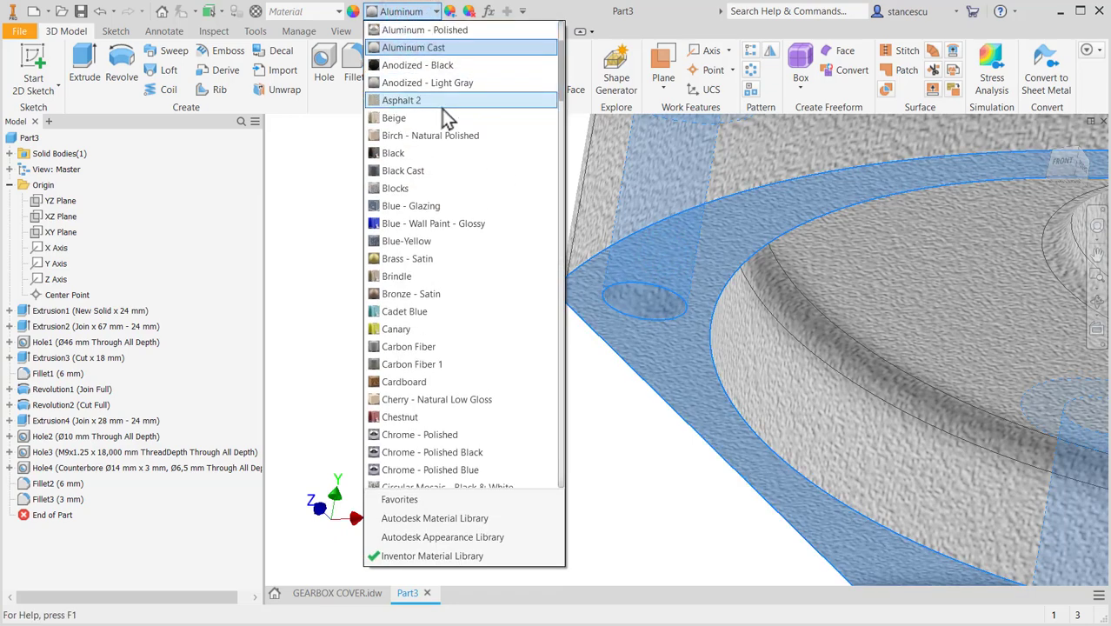
pyautogui.click(451, 69)
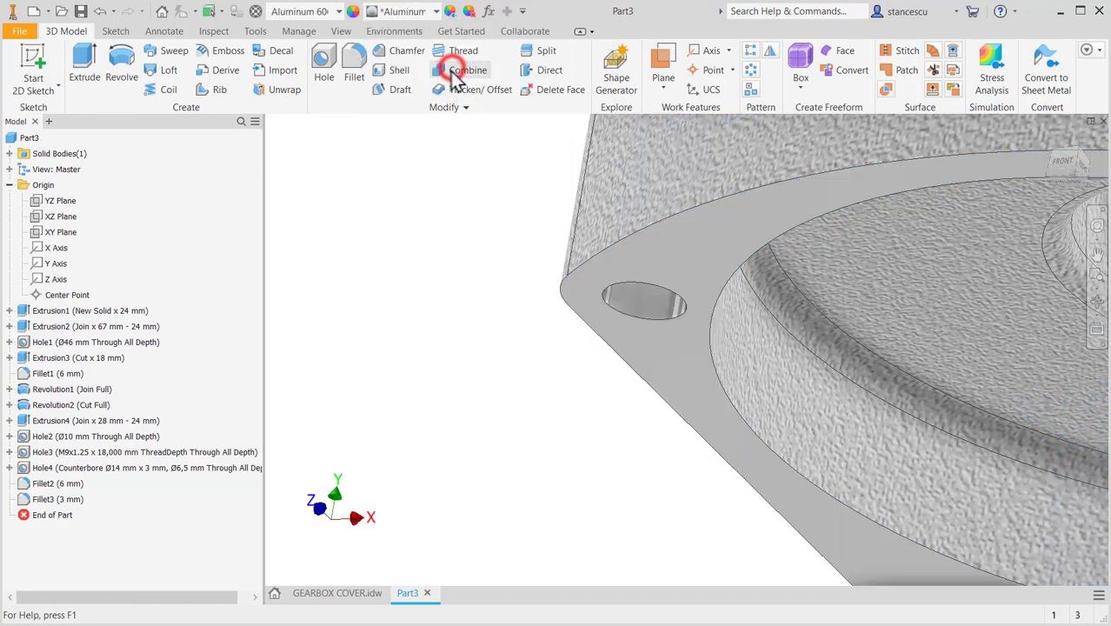
# Select the stepped cylindrical walls and the annular step face inside the central boss's top opening
pyautogui.keyDown('shift'); pyautogui.moveTo(513, 236); pyautogui.dragTo(452, 331, button='middle'); pyautogui.keyUp('shift')
pyautogui.moveTo(560, 337); pyautogui.dragTo(365, 280, button='middle')
pyautogui.scroll(3, 758, 309)
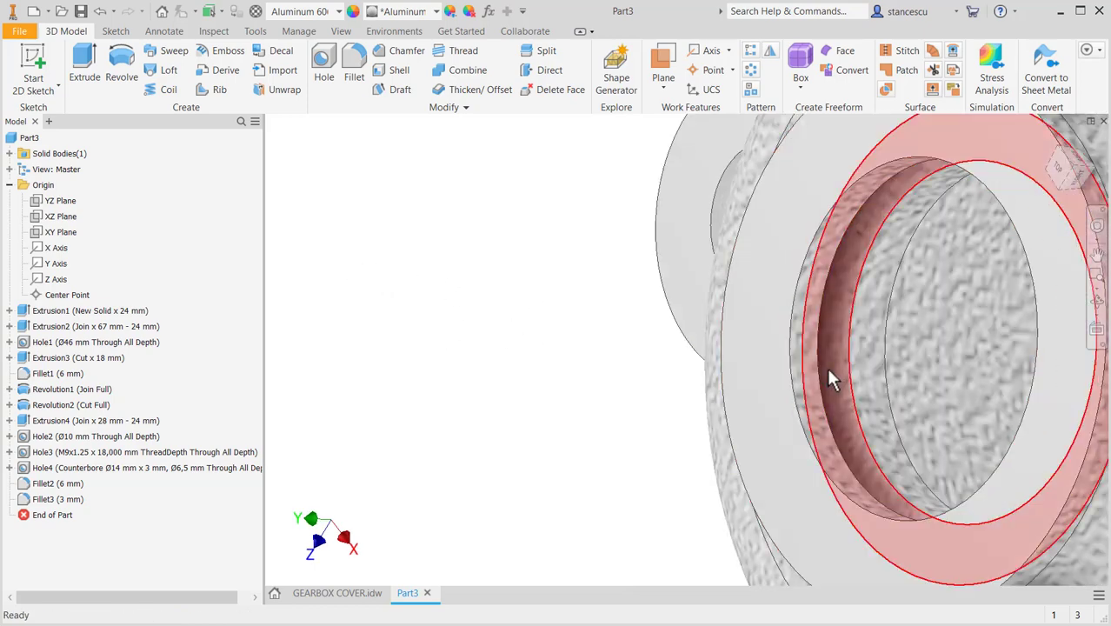
pyautogui.click(809, 352)
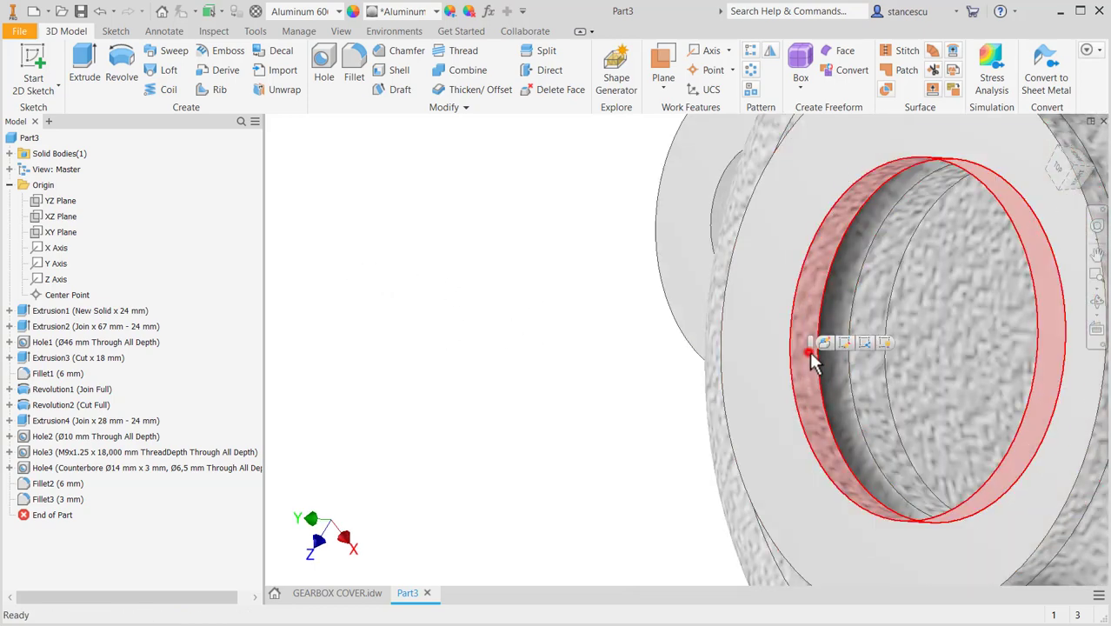
pyautogui.keyDown('ctrl'); pyautogui.click(860, 364); pyautogui.keyUp('ctrl')
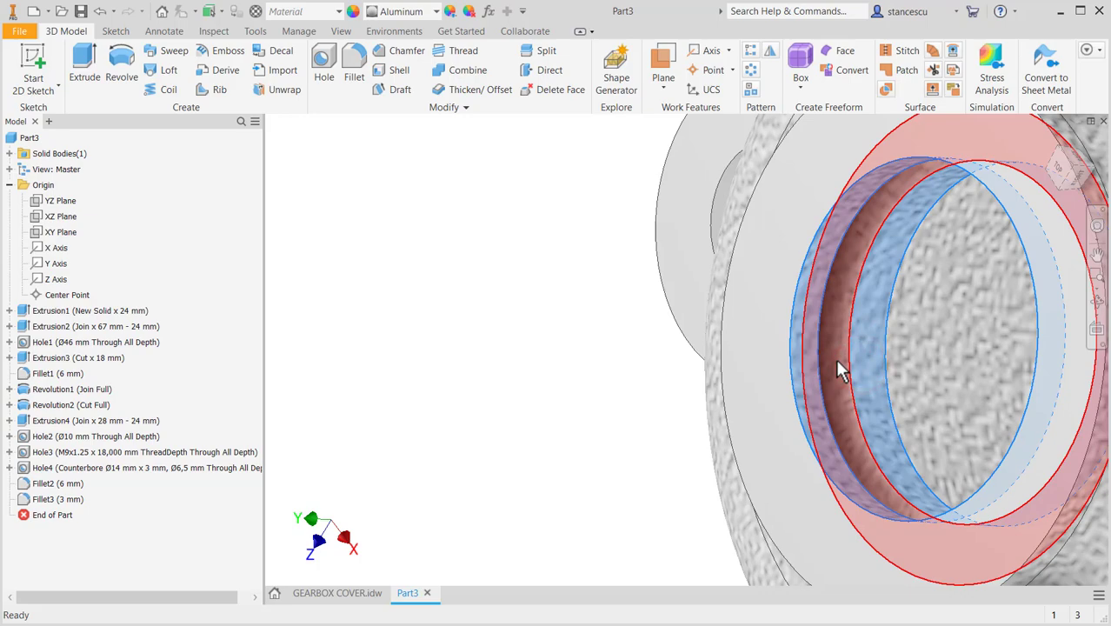
pyautogui.keyDown('ctrl'); pyautogui.click(835, 358); pyautogui.keyUp('ctrl')
# From the underside, add the inner step face and adjoining bore faces inside the central boss to the selection
pyautogui.keyDown('shift'); pyautogui.moveTo(825, 389); pyautogui.dragTo(669, 372, button='middle'); pyautogui.keyUp('shift')
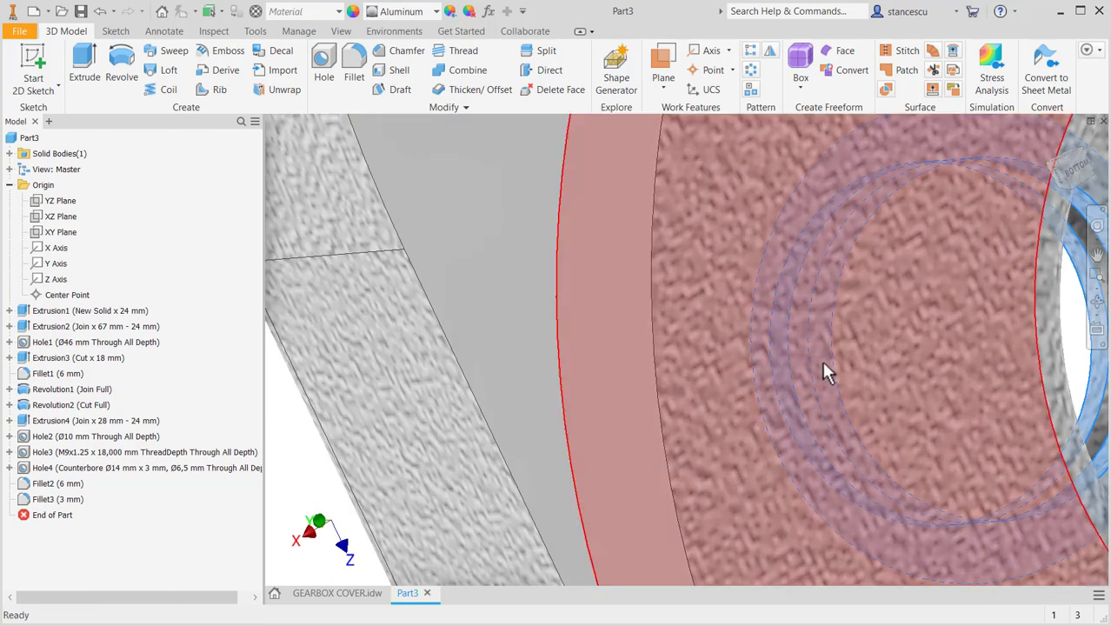
pyautogui.moveTo(825, 348); pyautogui.dragTo(567, 301, button='middle')
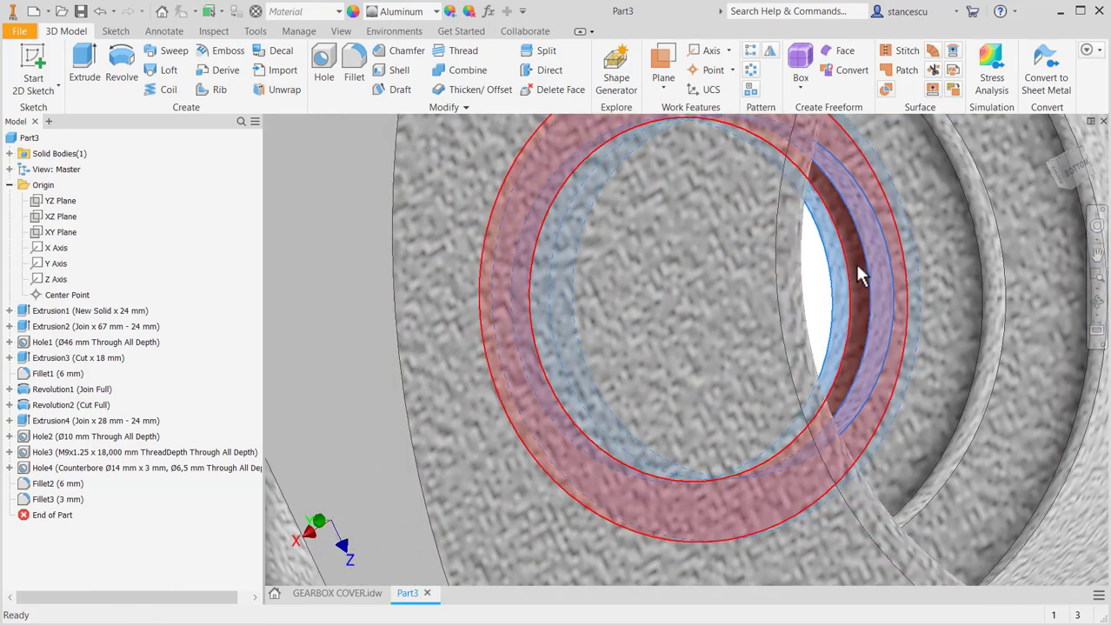
pyautogui.click(855, 263)
pyautogui.click(918, 369)
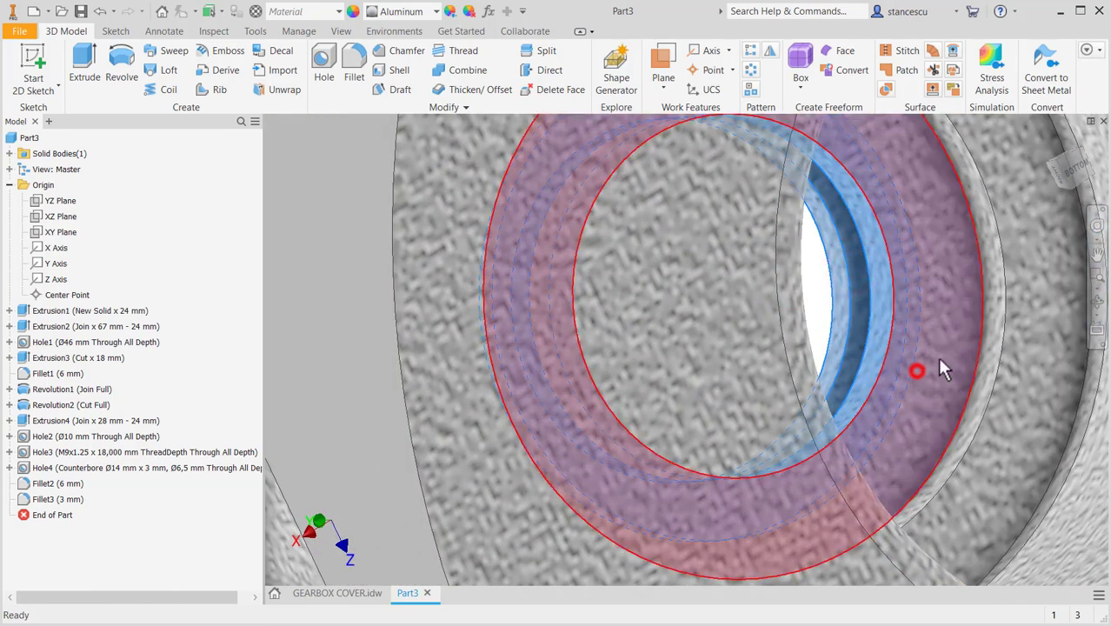
pyautogui.click(986, 345)
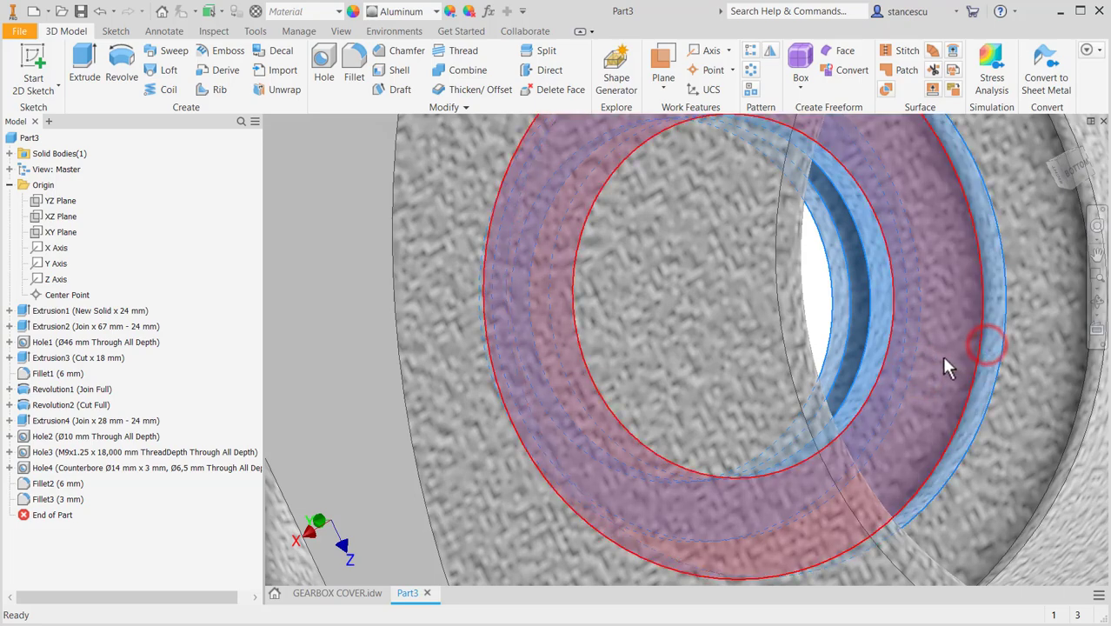
# Add the remaining step face and large bore wall inside the central boss, and apply a smooth aluminum appearance to all selected faces
pyautogui.keyDown('shift'); pyautogui.moveTo(942, 362); pyautogui.dragTo(794, 268, button='middle'); pyautogui.keyUp('shift')
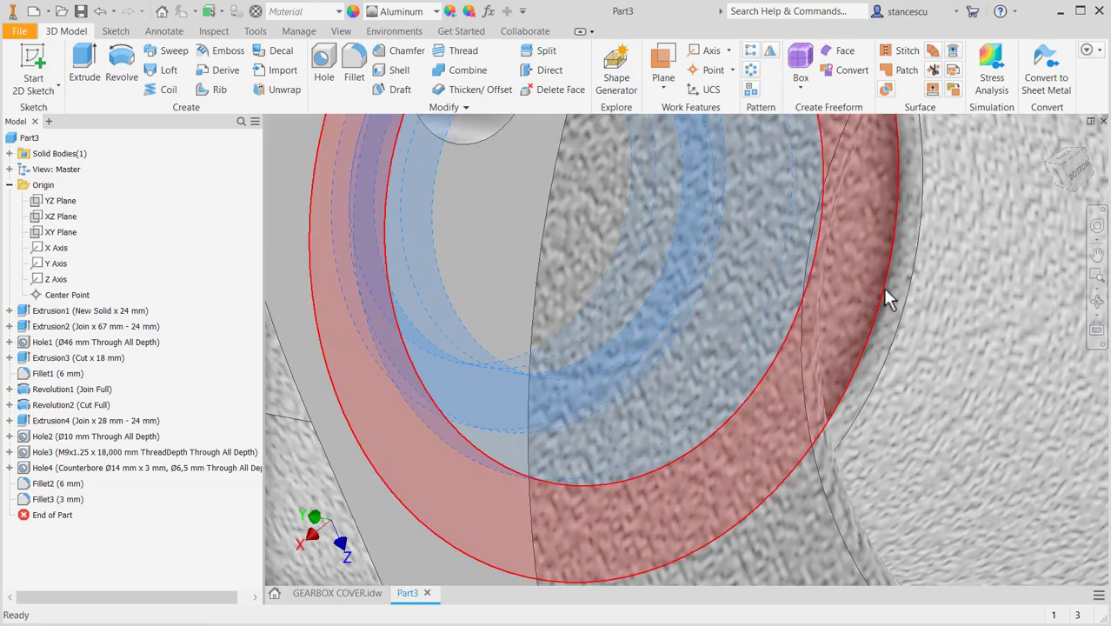
pyautogui.click(872, 283)
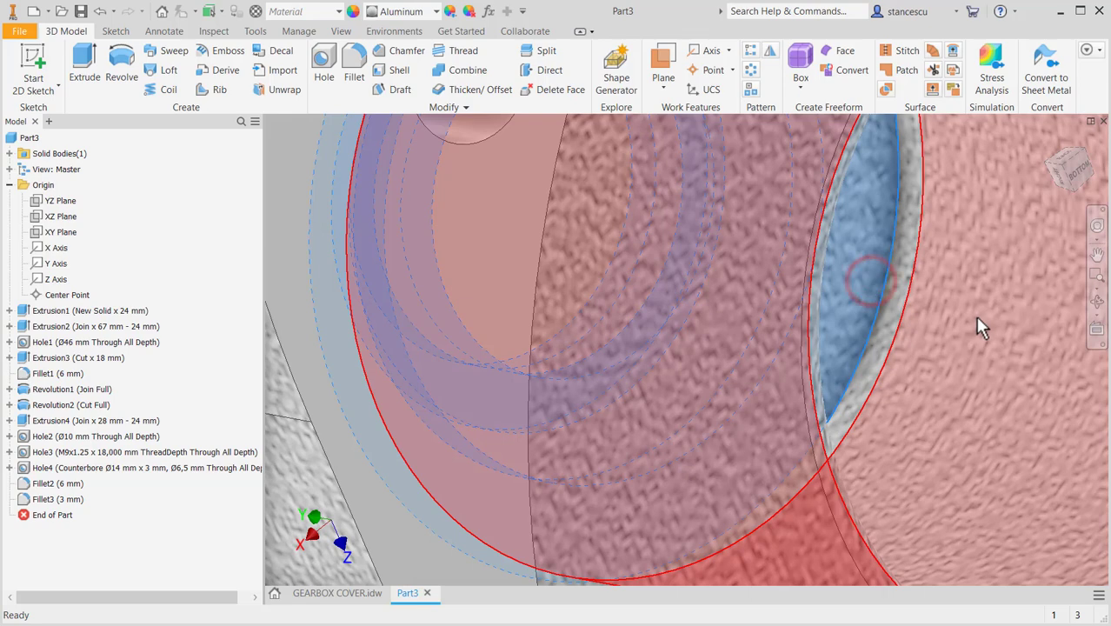
pyautogui.click(975, 316)
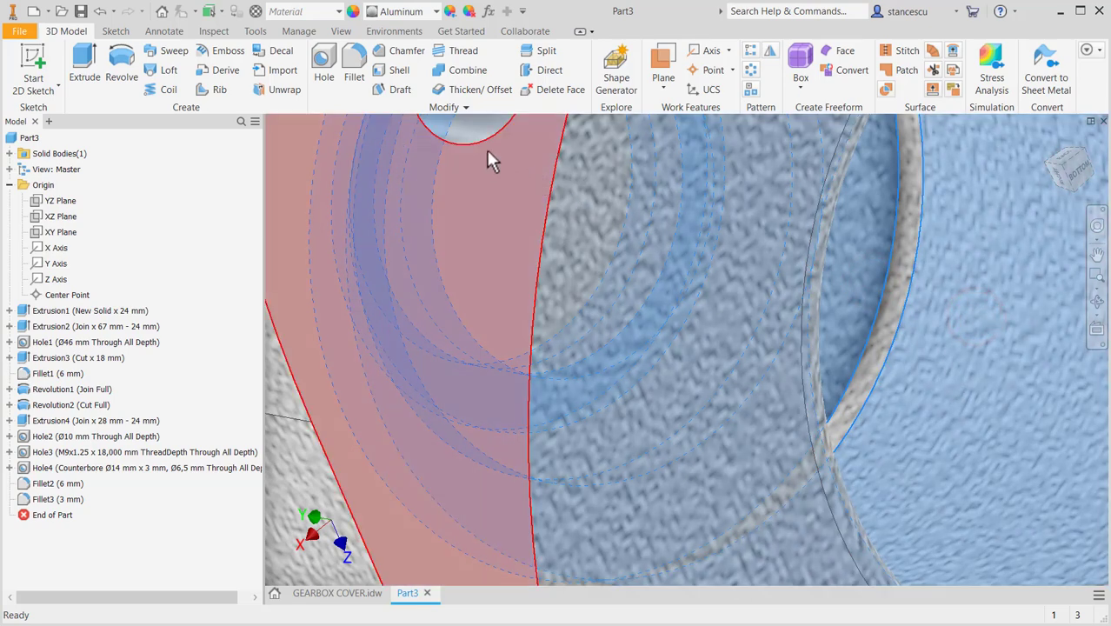
pyautogui.click(435, 13)
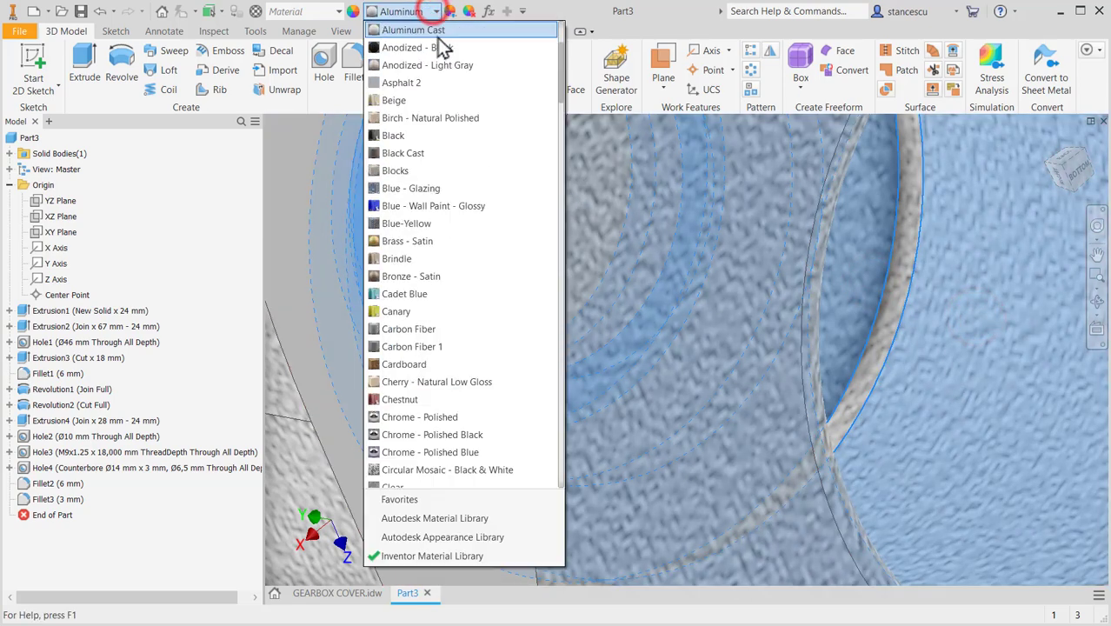
pyautogui.scroll(2, 448, 44)
pyautogui.click(450, 48)
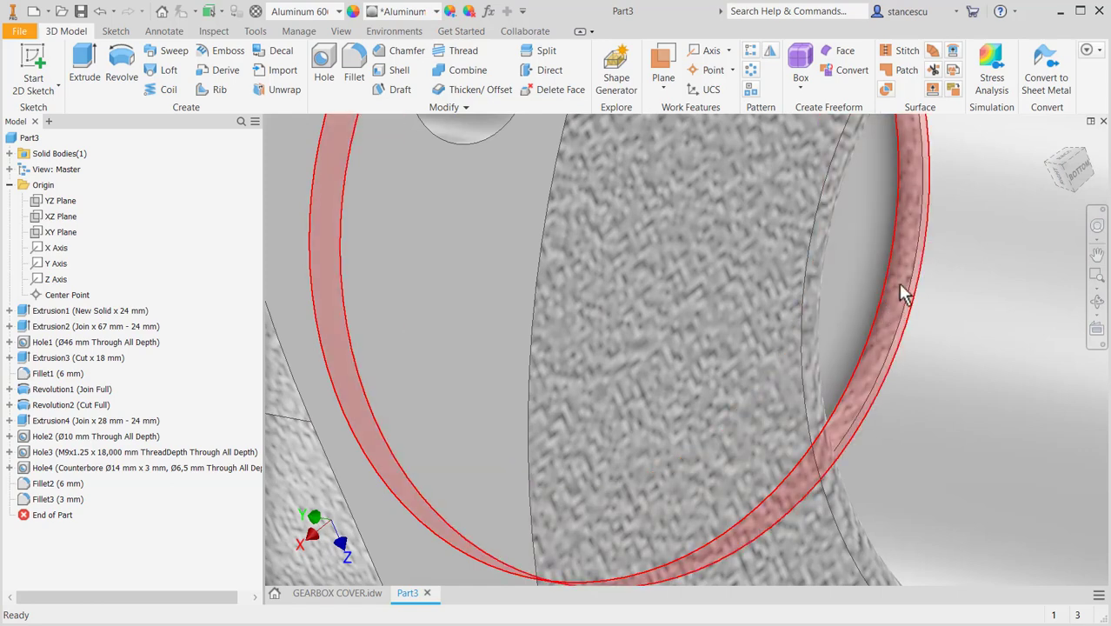
# Calculate the whole part's mass and other physical properties in its iProperties, keeping the current material and accuracy
pyautogui.scroll(-10, 914, 358)
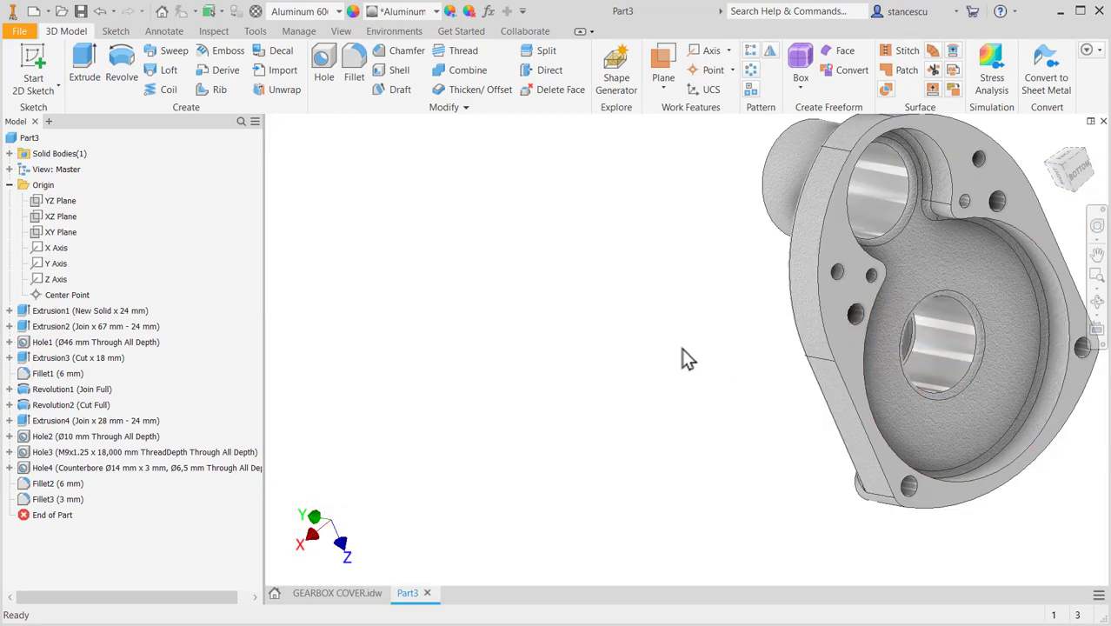
pyautogui.keyDown('shift'); pyautogui.moveTo(682, 353); pyautogui.dragTo(670, 306, button='middle'); pyautogui.keyUp('shift')
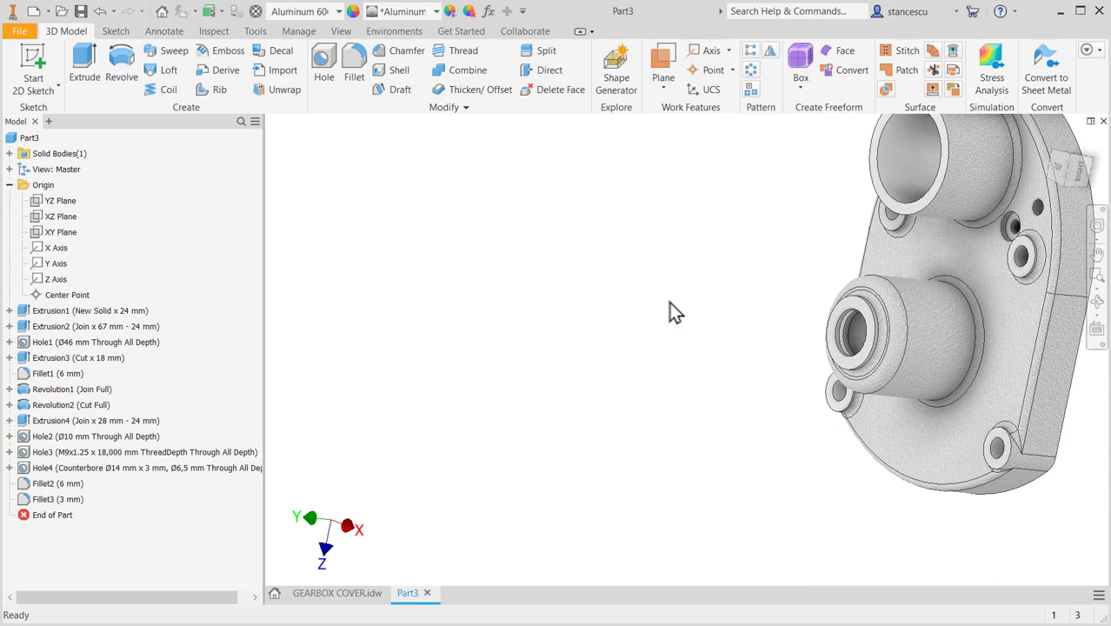
pyautogui.press('F6')
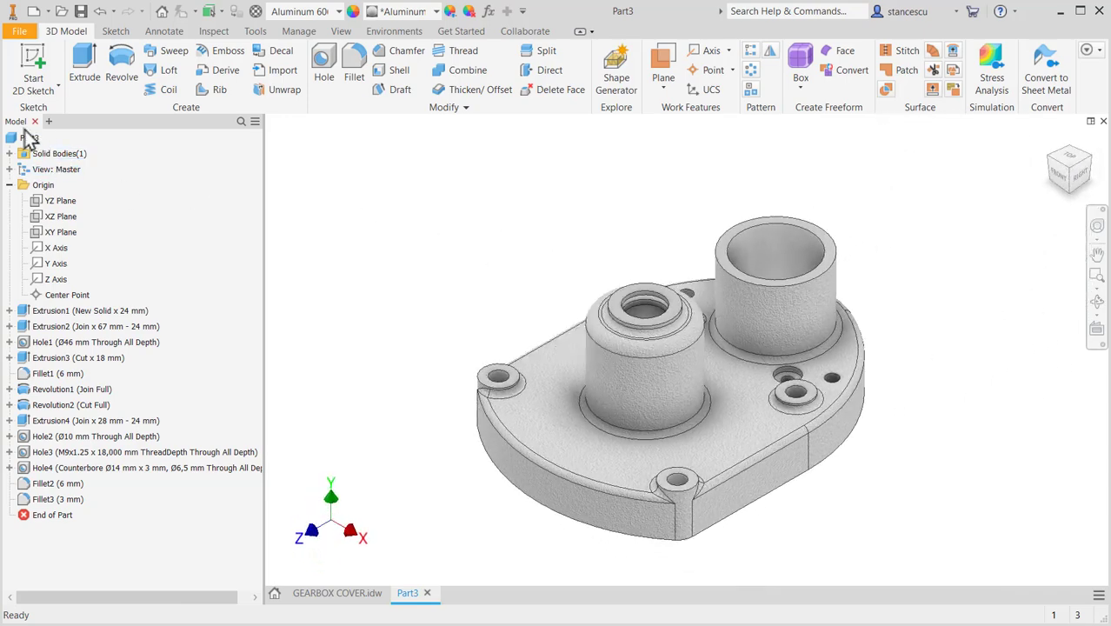
pyautogui.rightClick(26, 136)
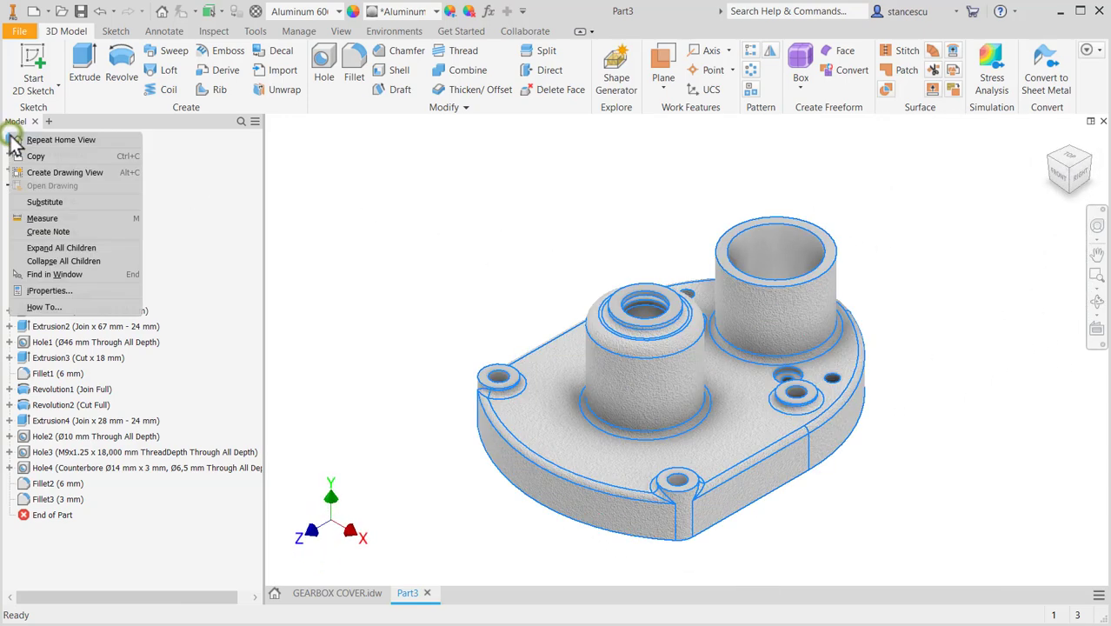
pyautogui.click(69, 290)
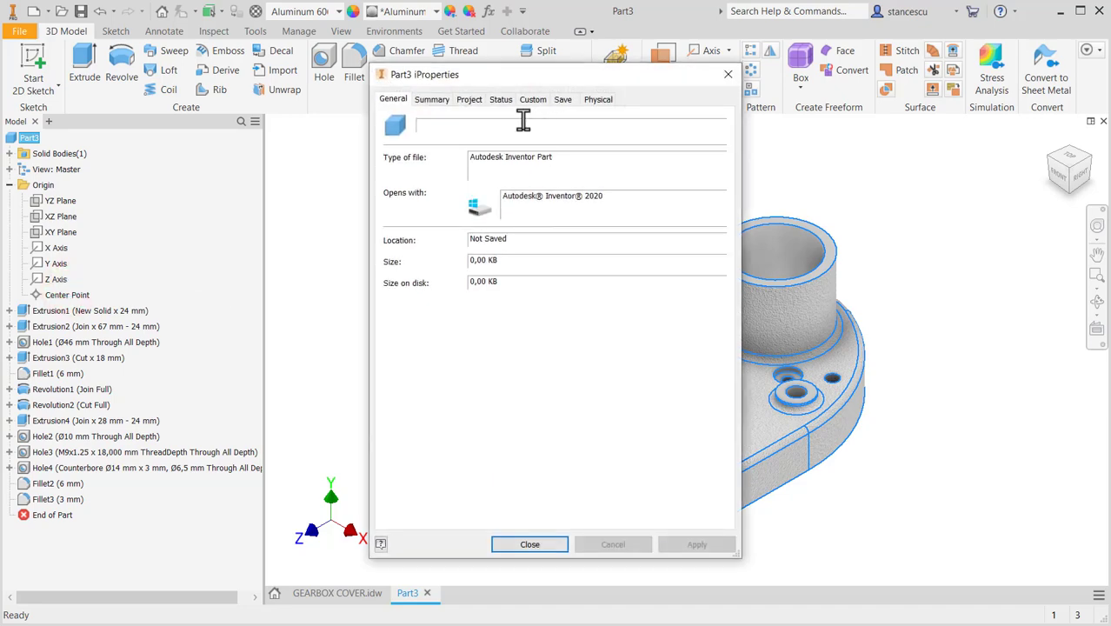
pyautogui.click(599, 100)
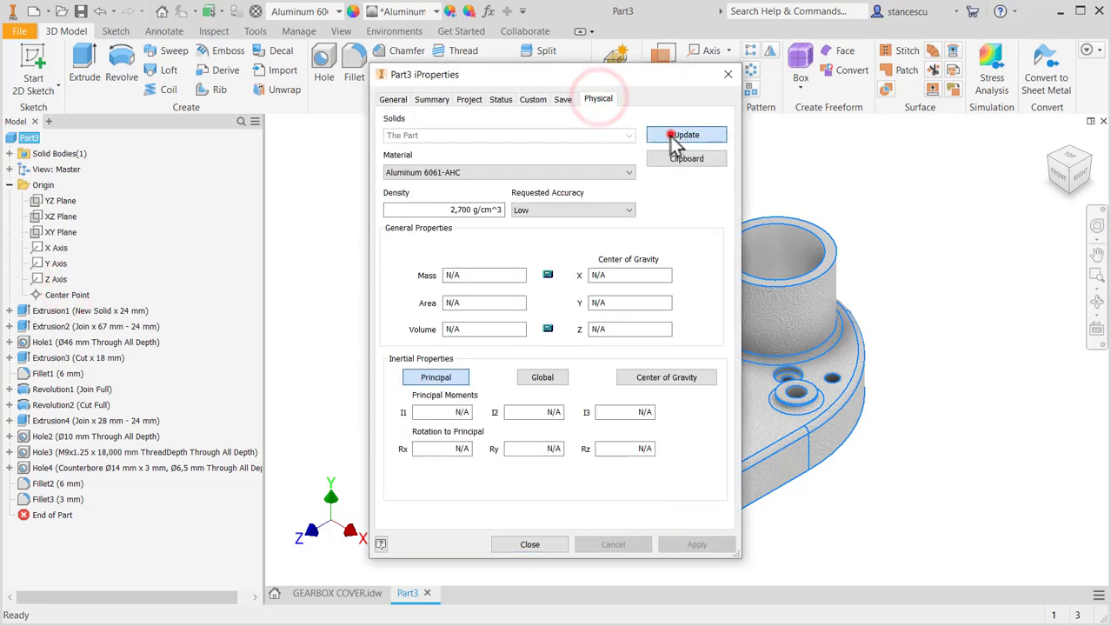
pyautogui.click(680, 136)
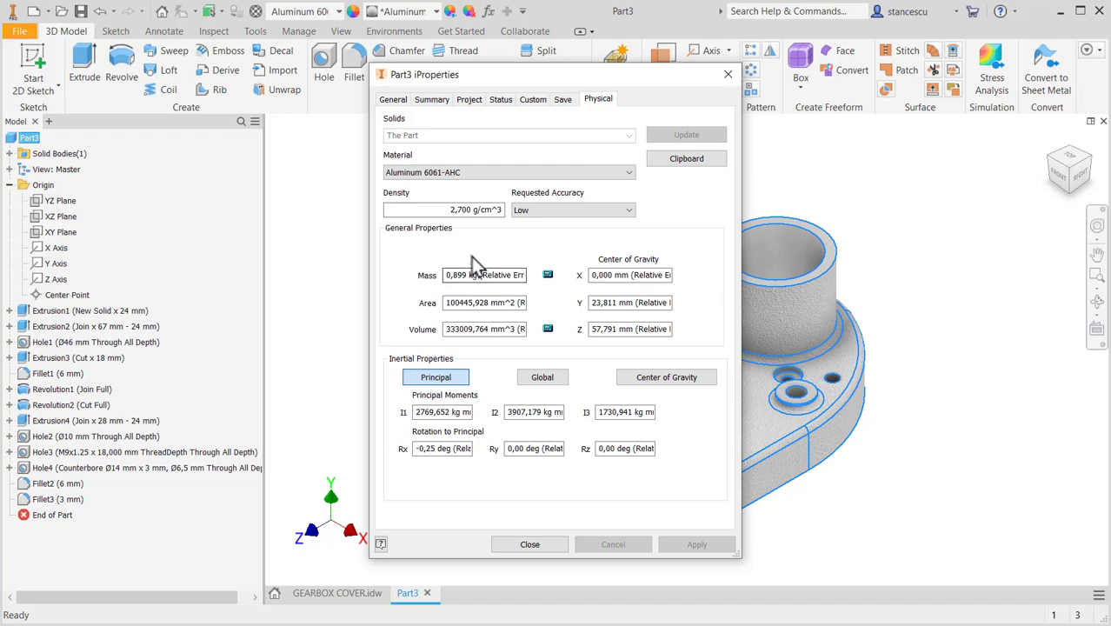
pyautogui.click(550, 541)
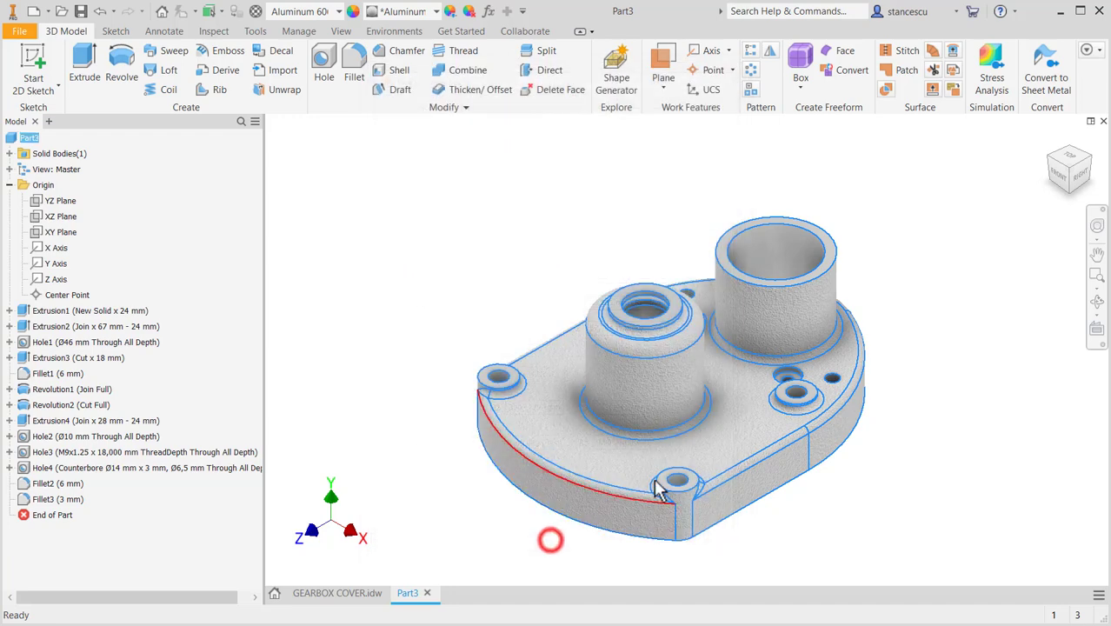
pyautogui.click(952, 255)
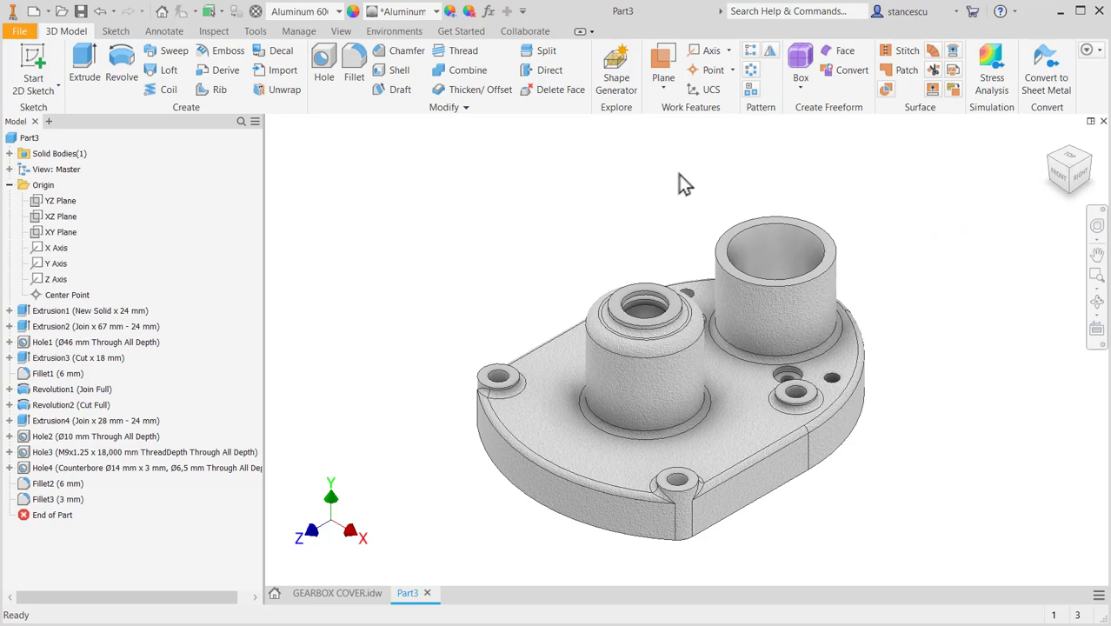